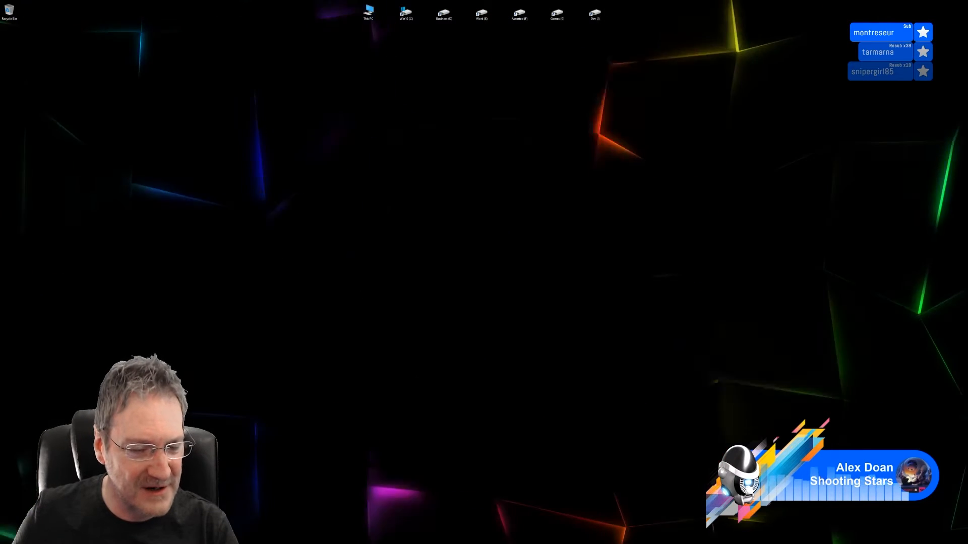
# Switch to Unreal Editor and examine the dark attic interior, including the round stained-glass eye window and the entrance walls
pyautogui.hotkey('alt', 'Tab')
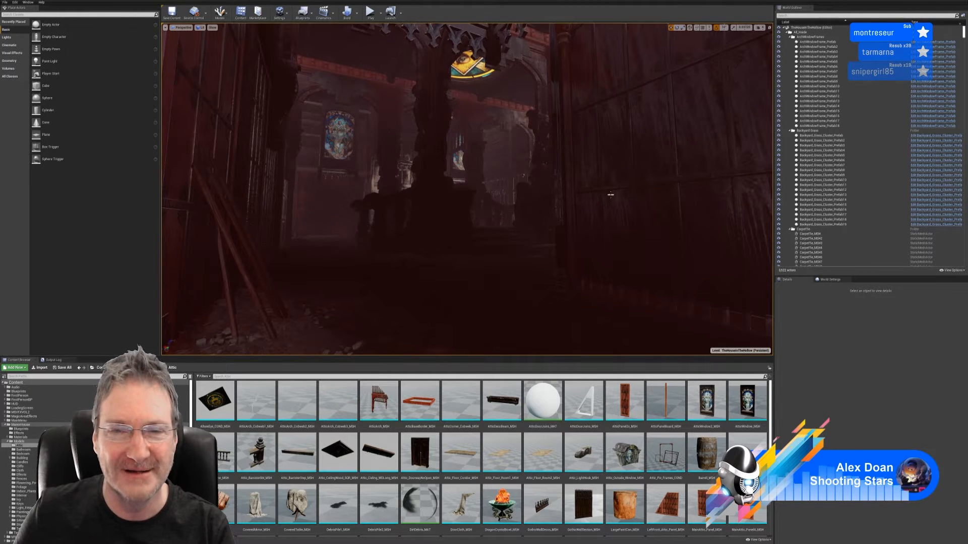
pyautogui.moveTo(610, 194); pyautogui.dragTo(557, 196, button='right')
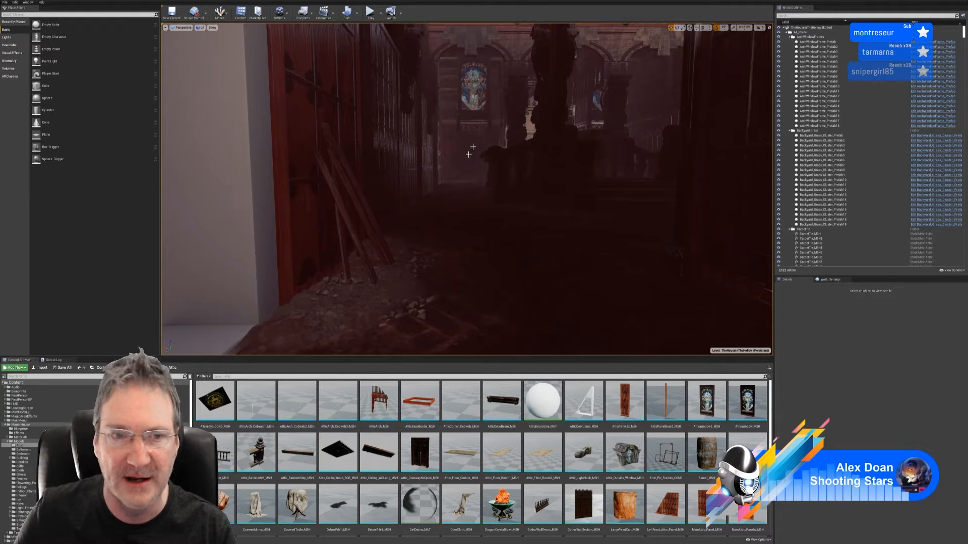
pyautogui.moveTo(557, 196); pyautogui.dragTo(534, 201, button='right')
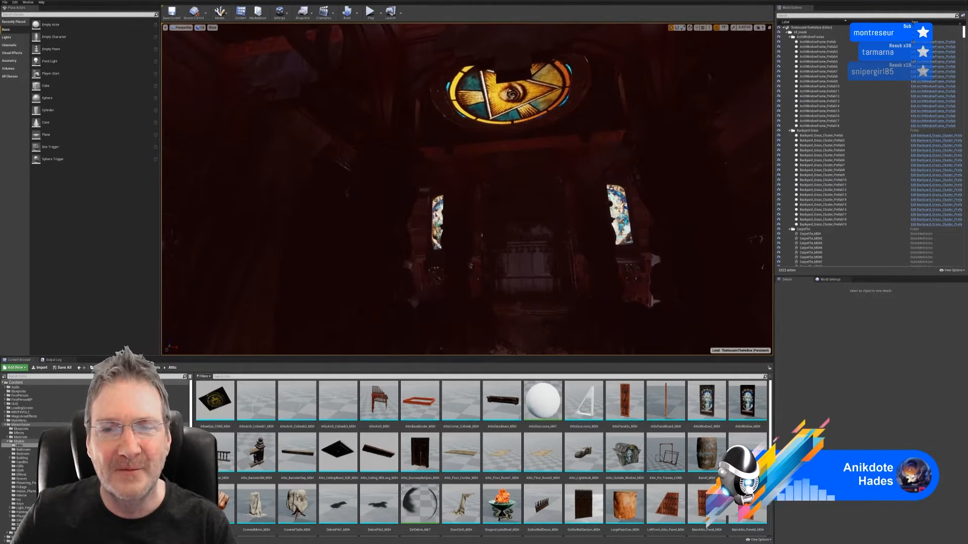
pyautogui.moveTo(637, 286); pyautogui.dragTo(623, 284, button='right')
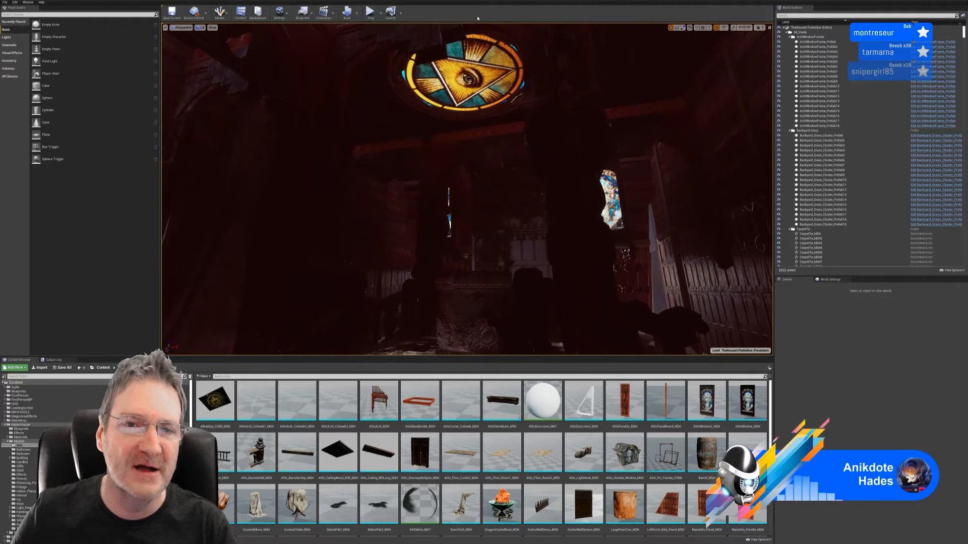
pyautogui.moveTo(646, 219); pyautogui.dragTo(580, 237, button='right')
pyautogui.moveTo(644, 272); pyautogui.dragTo(645, 229, button='right')
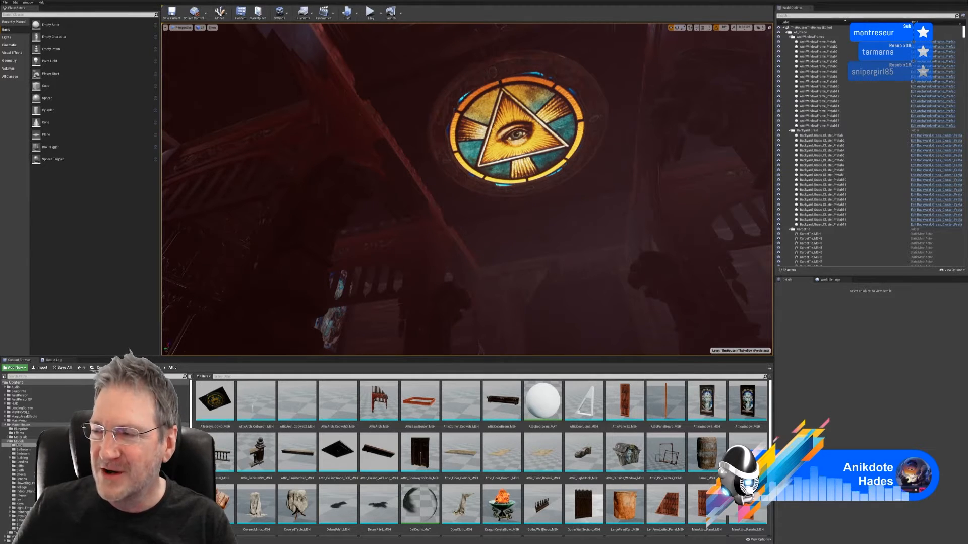
pyautogui.moveTo(600, 245); pyautogui.dragTo(567, 282, button='right')
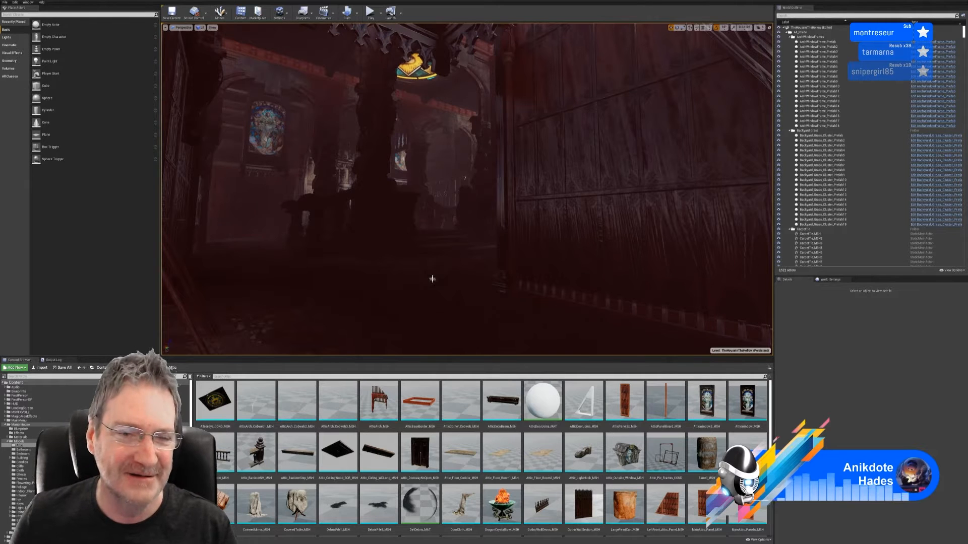
pyautogui.moveTo(432, 278); pyautogui.dragTo(375, 327, button='right')
pyautogui.moveTo(424, 283); pyautogui.dragTo(453, 264, button='right')
pyautogui.moveTo(339, 298); pyautogui.dragTo(312, 306, button='right')
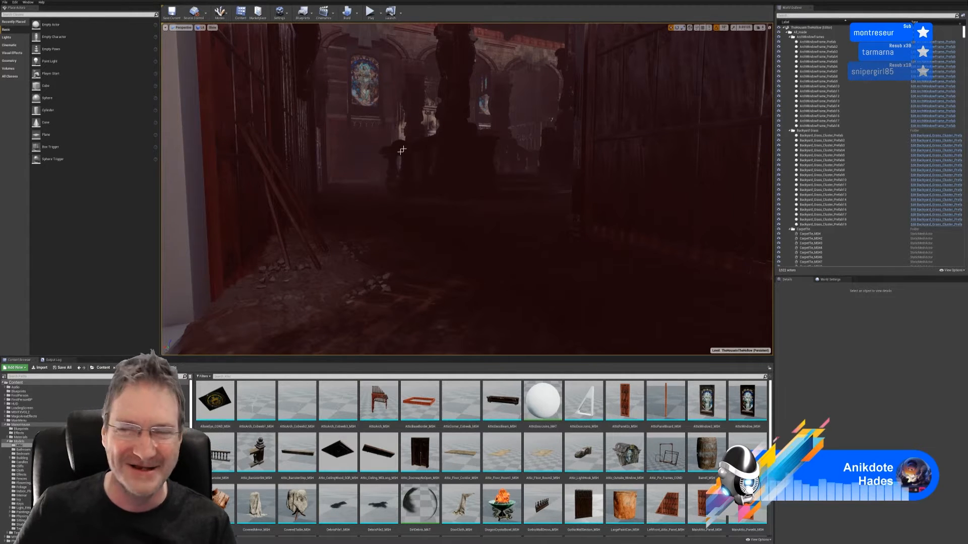
pyautogui.moveTo(407, 234)
pyautogui.mouseDown(button='right')
pyautogui.moveTo(466, 234)
pyautogui.moveTo(406, 234)
pyautogui.mouseUp(button='right')
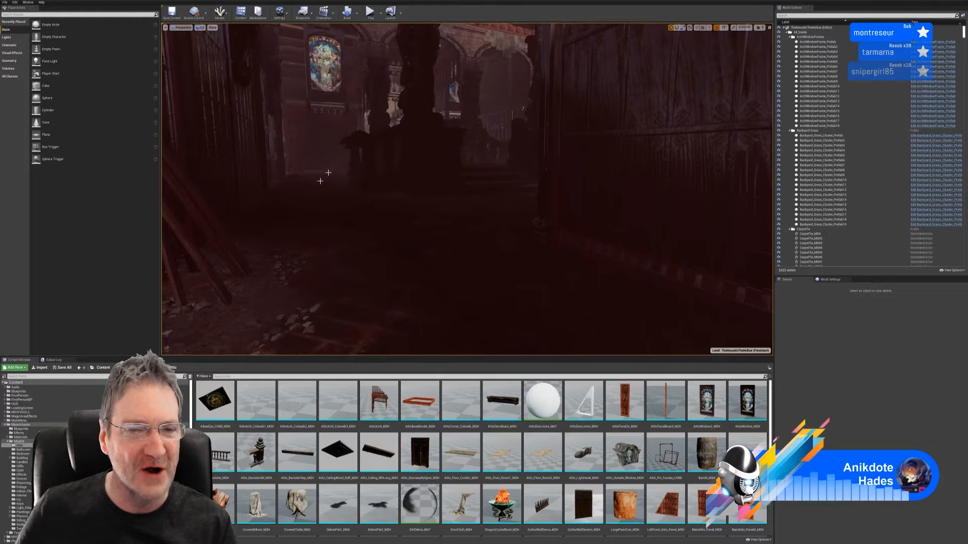
pyautogui.moveTo(443, 246); pyautogui.dragTo(467, 245, button='right')
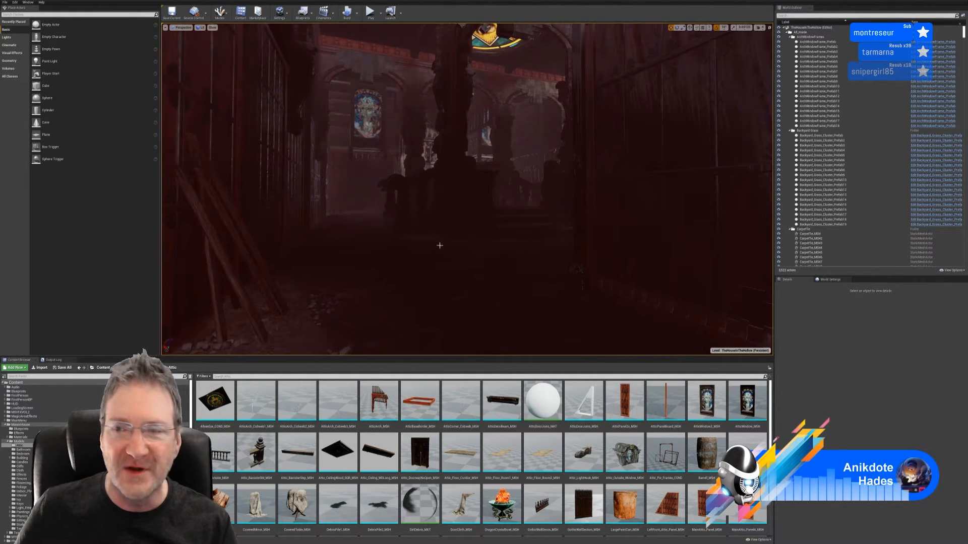
# Open the first elevator JPG from the Basement Elevator folder on the Development drive
pyautogui.press('super+d')
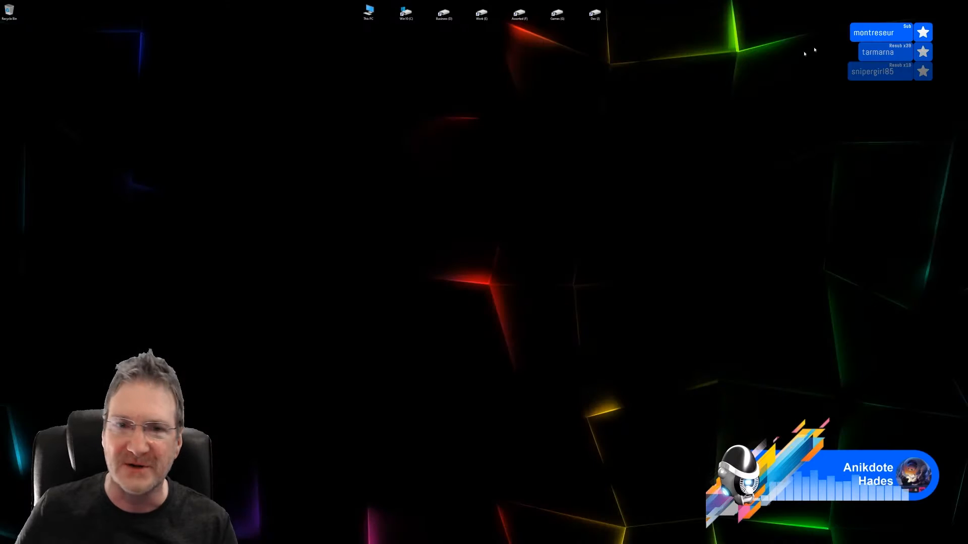
pyautogui.doubleClick(594, 14)
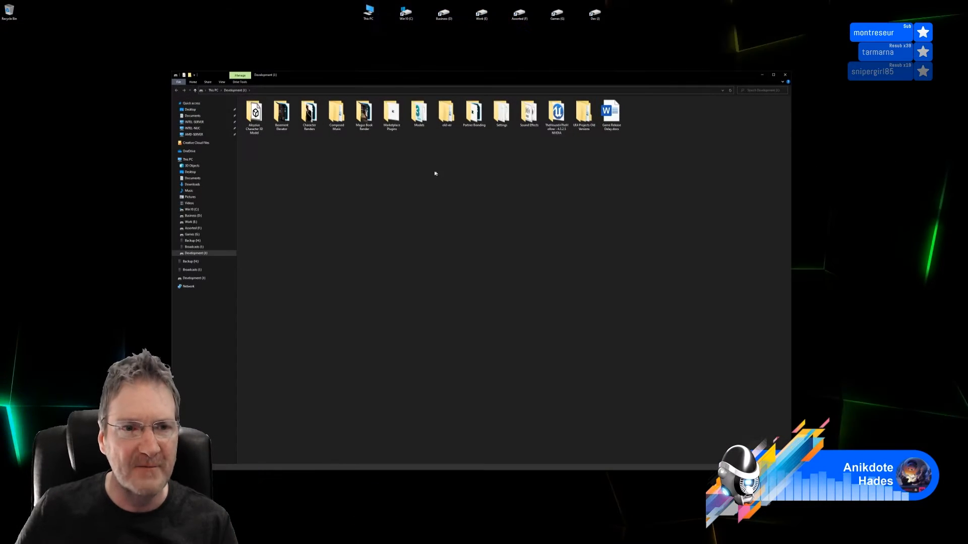
pyautogui.doubleClick(282, 113)
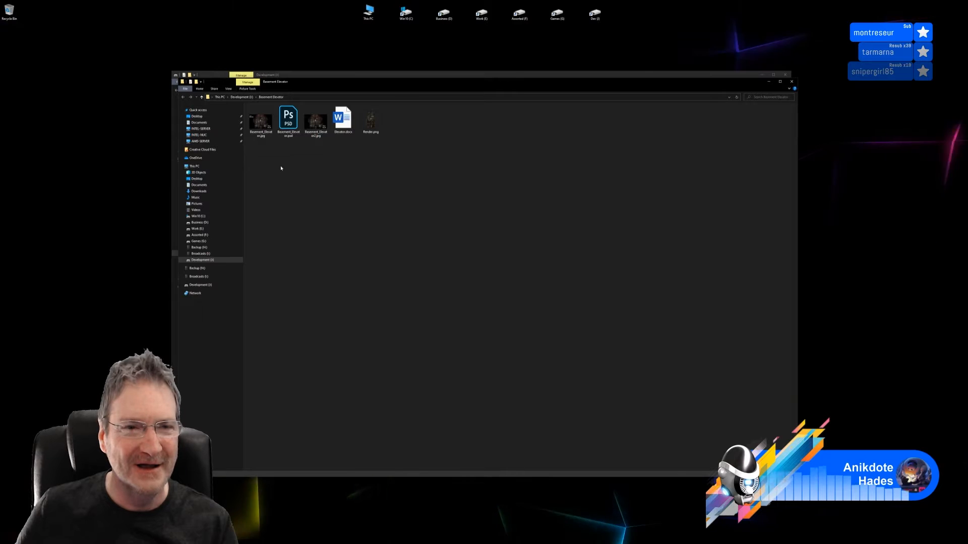
pyautogui.click(264, 127)
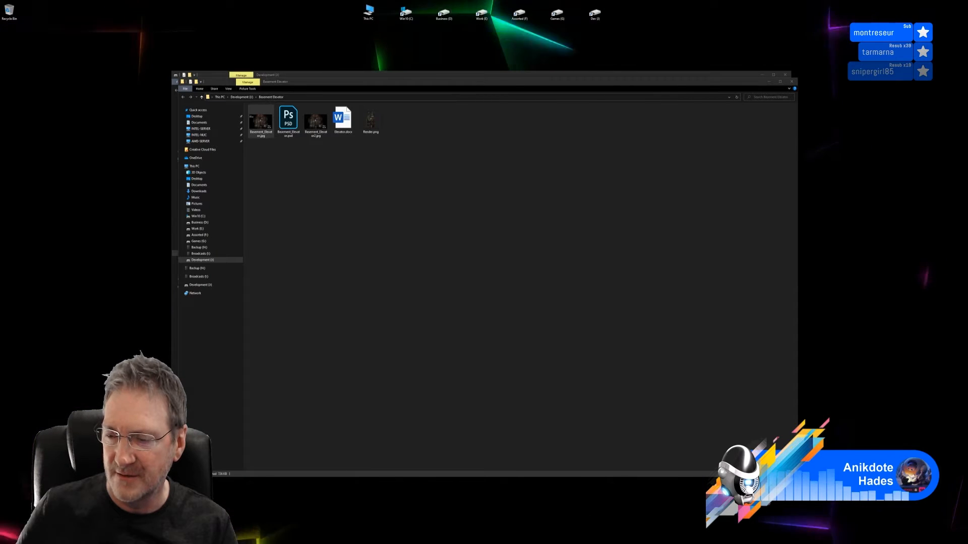
pyautogui.click(292, 174)
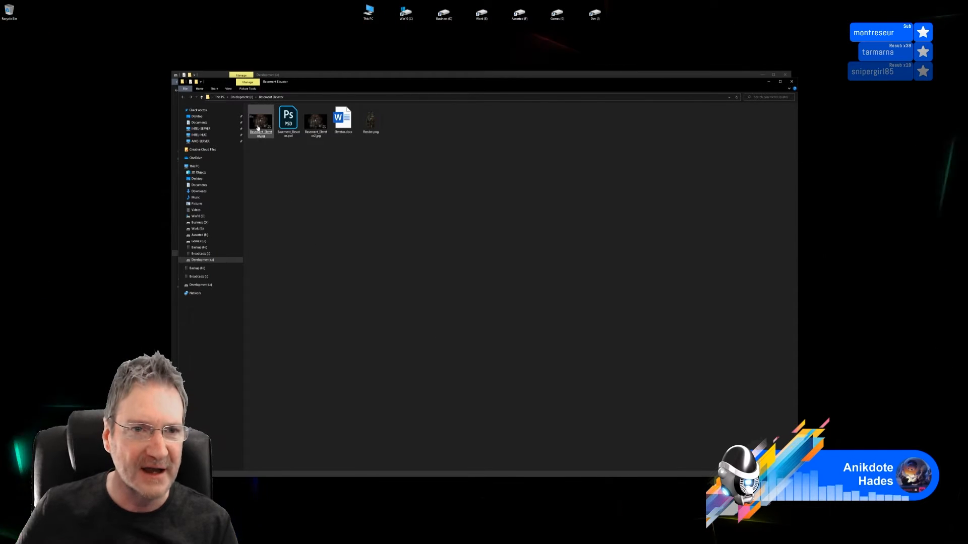
pyautogui.doubleClick(260, 128)
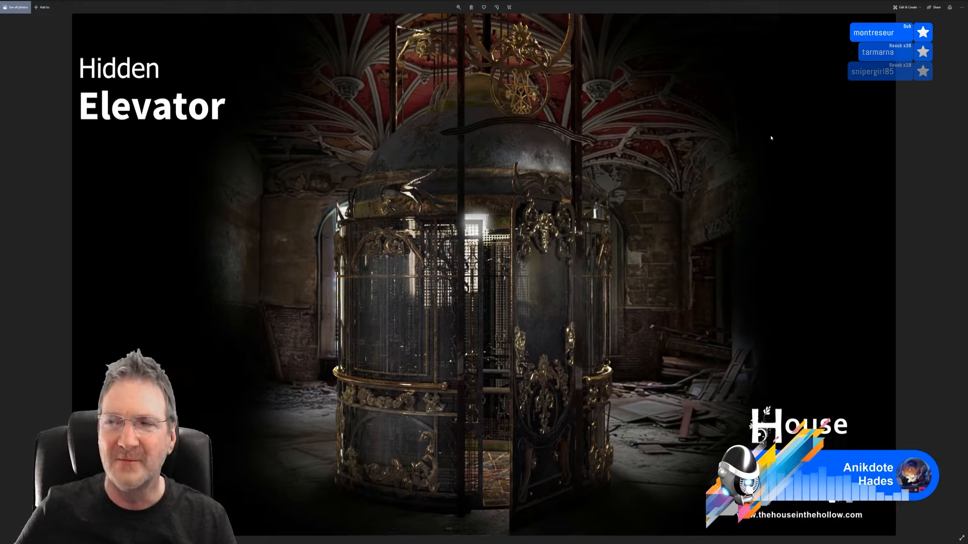
# Close the elevator image and both folder windows, and return to the attic view in Unreal Editor
pyautogui.click(962, 1)
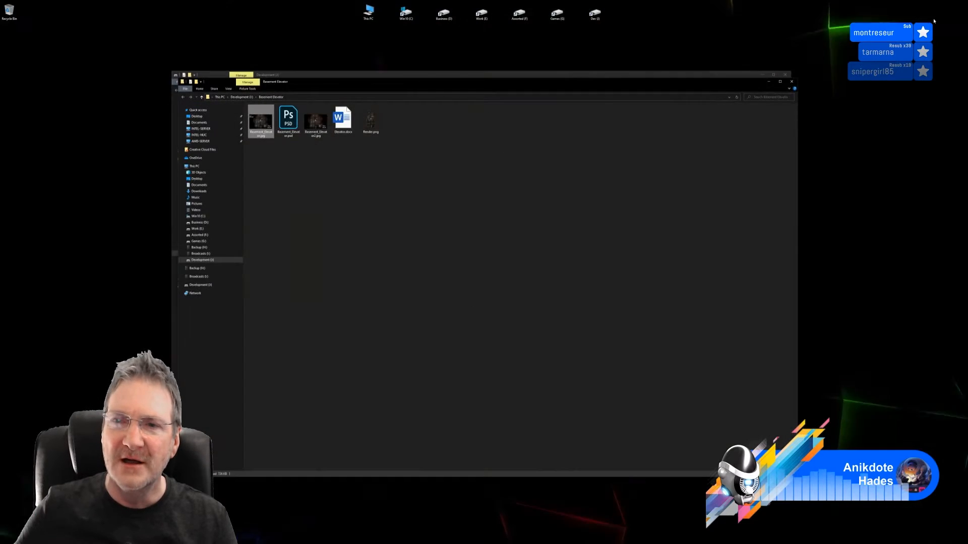
pyautogui.click(792, 81)
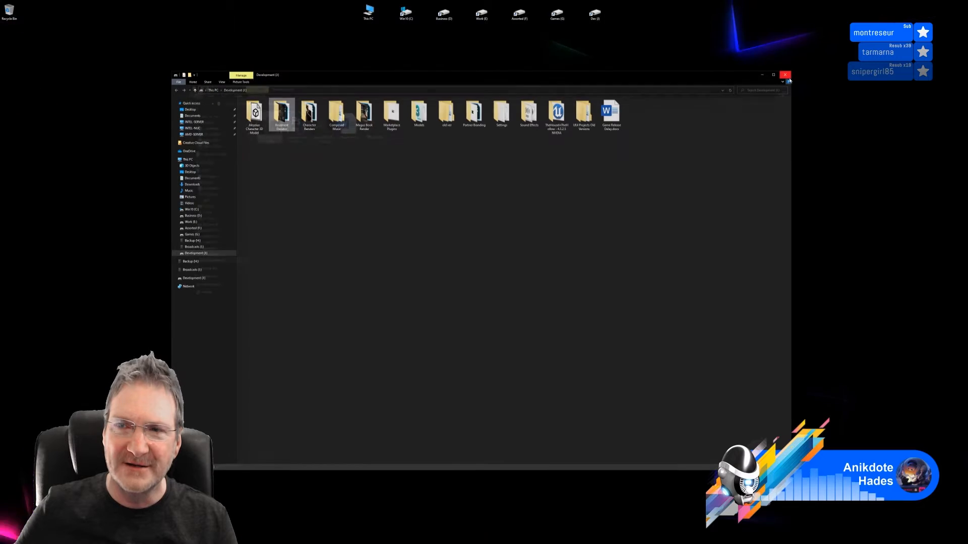
pyautogui.click(786, 75)
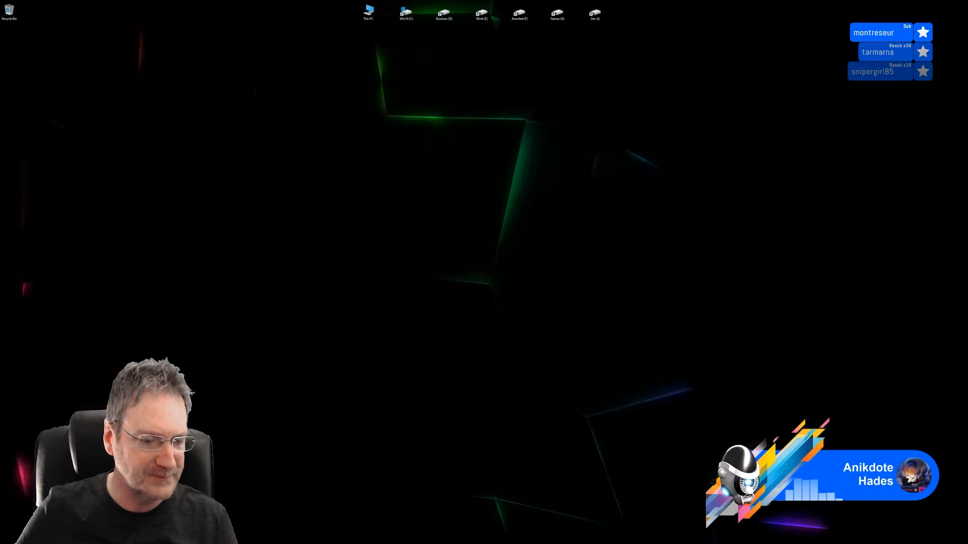
pyautogui.hotkey('alt', 'Tab')
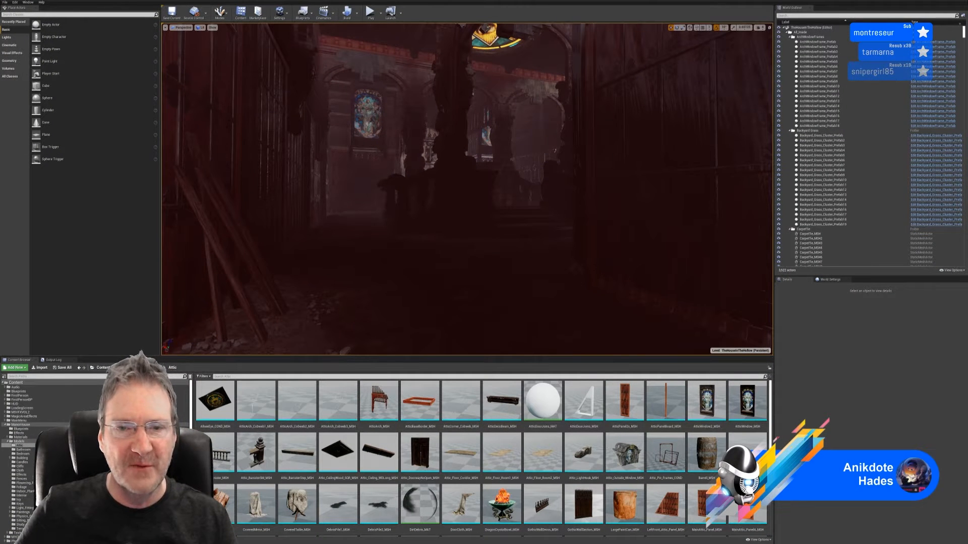
pyautogui.press('s')
pyautogui.moveTo(467, 189); pyautogui.dragTo(432, 173, button='right')
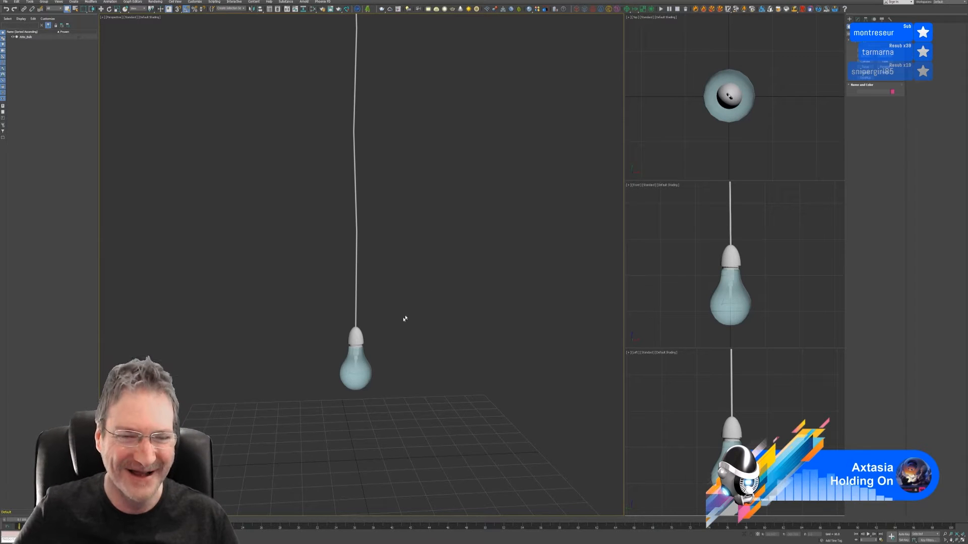
# Select the hanging light bulb in 3ds Max and examine its material nodes, its glass and its full cord
pyautogui.click(359, 337)
pyautogui.click(359, 337)
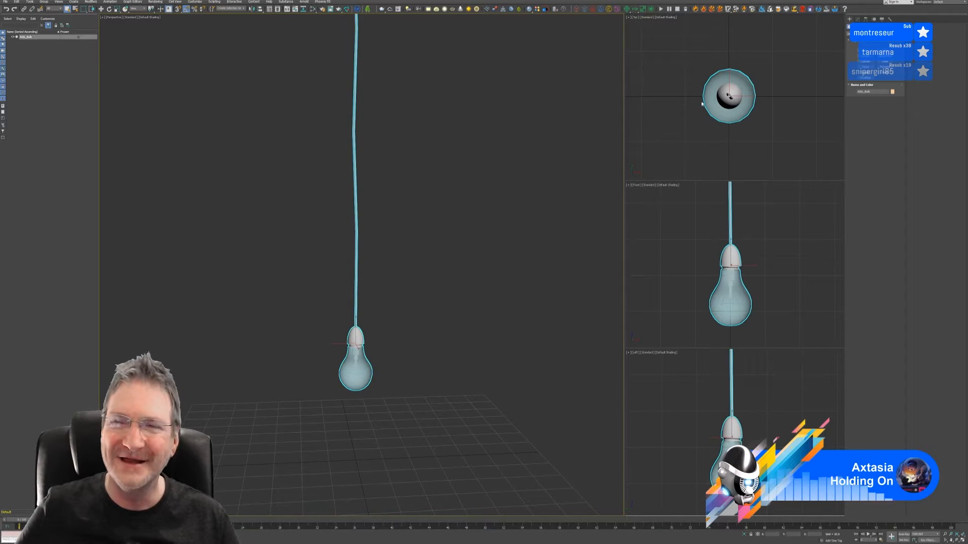
pyautogui.click(313, 10)
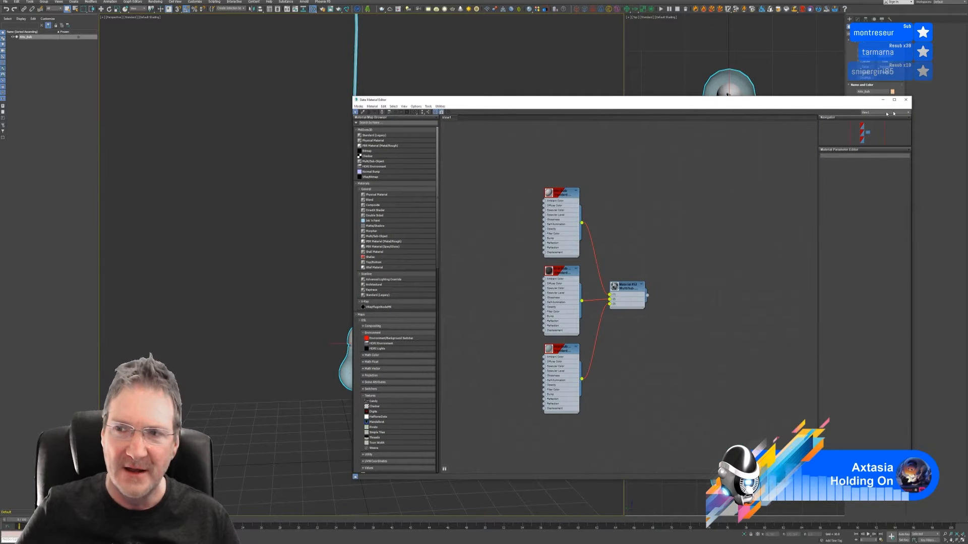
pyautogui.click(906, 99)
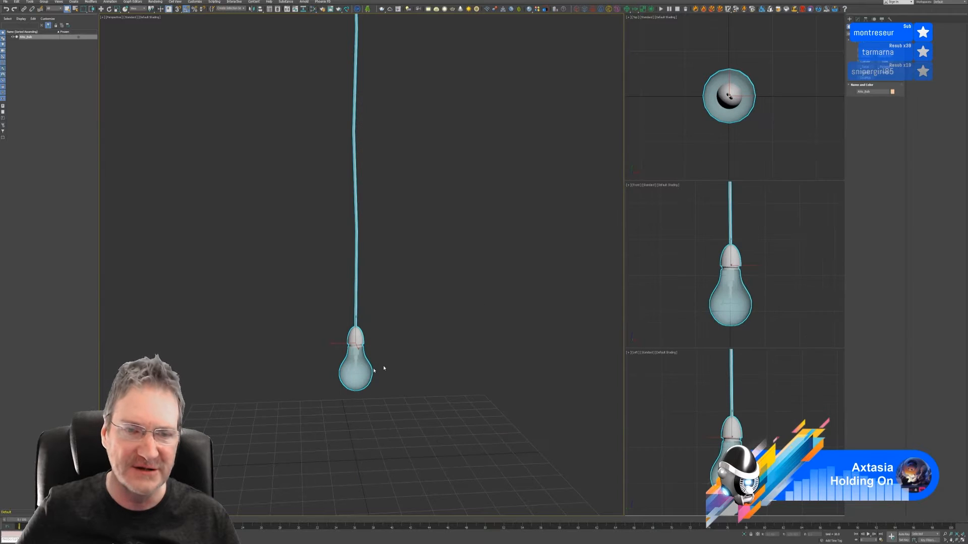
pyautogui.scroll(4, 364, 385)
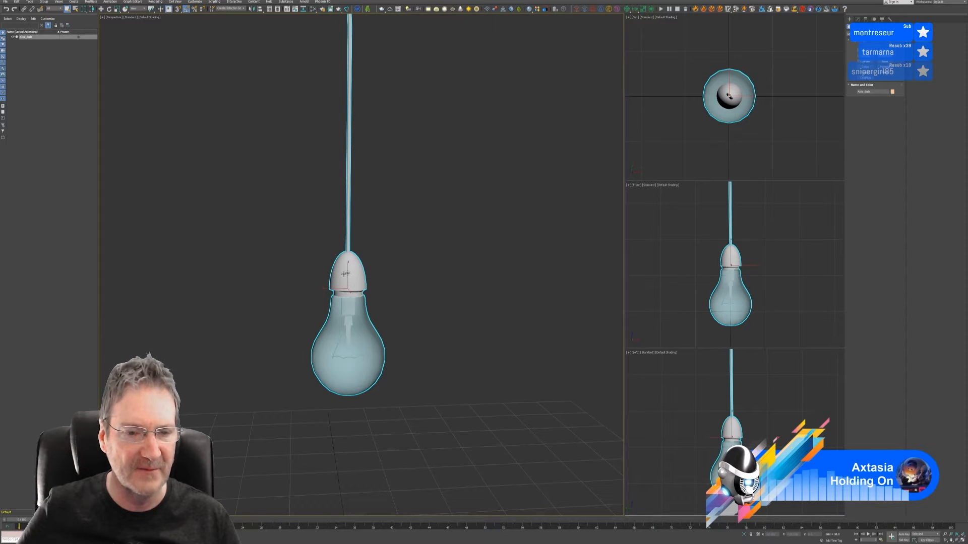
pyautogui.scroll(-6, 385, 219)
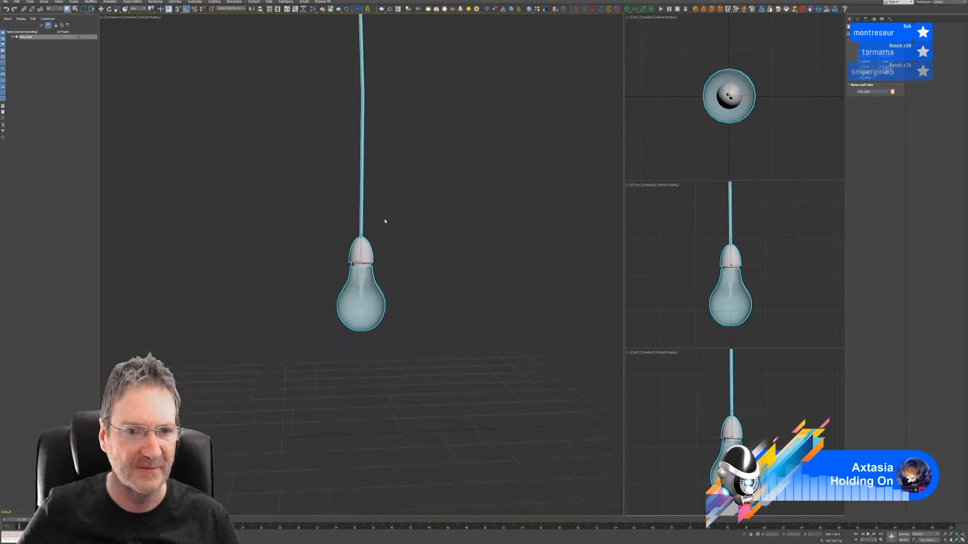
pyautogui.moveTo(408, 186); pyautogui.dragTo(400, 332, button='middle')
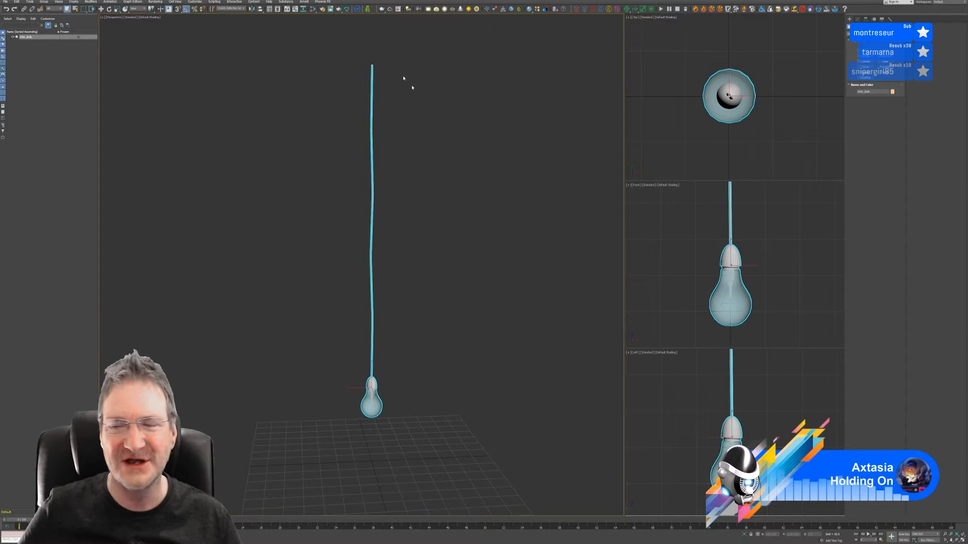
pyautogui.moveTo(415, 270); pyautogui.dragTo(408, 264, button='middle')
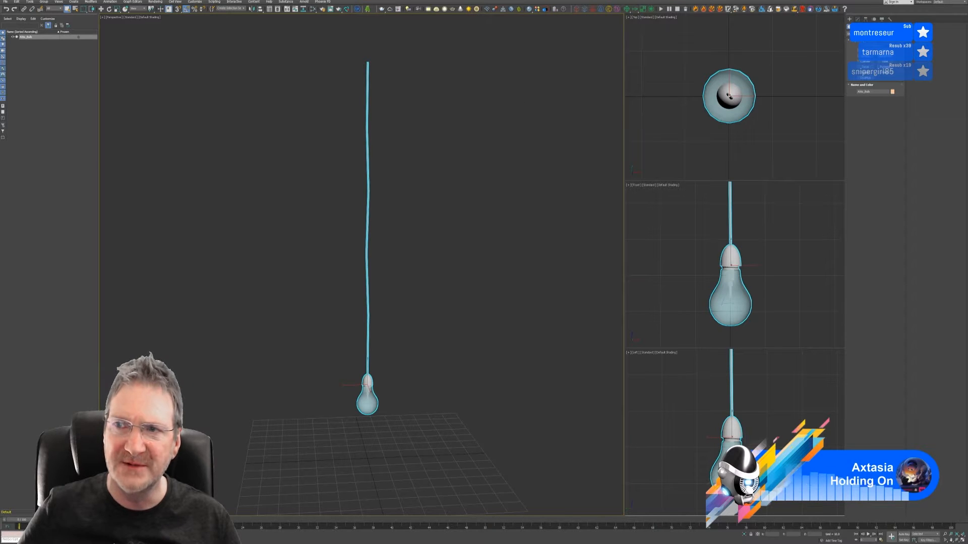
# Inspect the light bulb's UV layout with a temporary Unwrap UVW modifier and remove the modifier from the stack
pyautogui.click(857, 19)
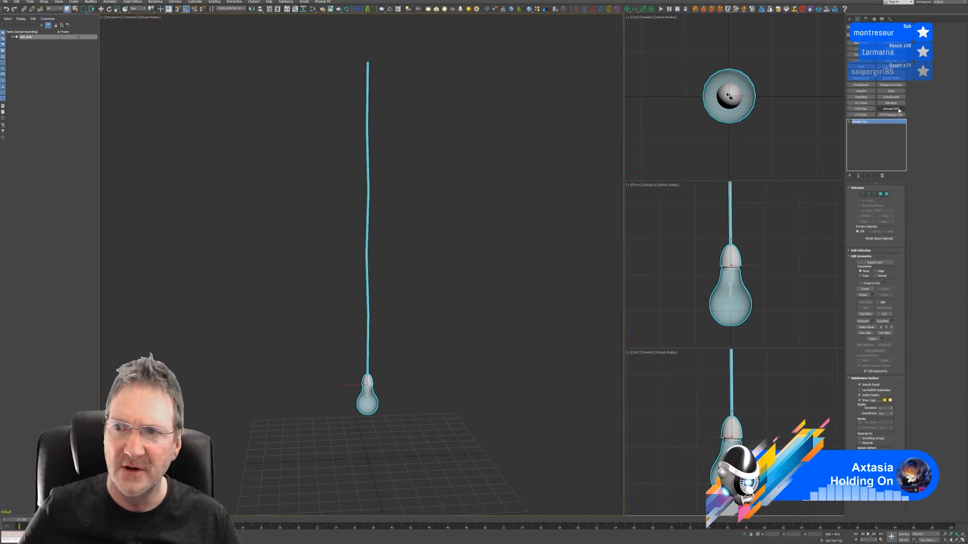
pyautogui.click(891, 109)
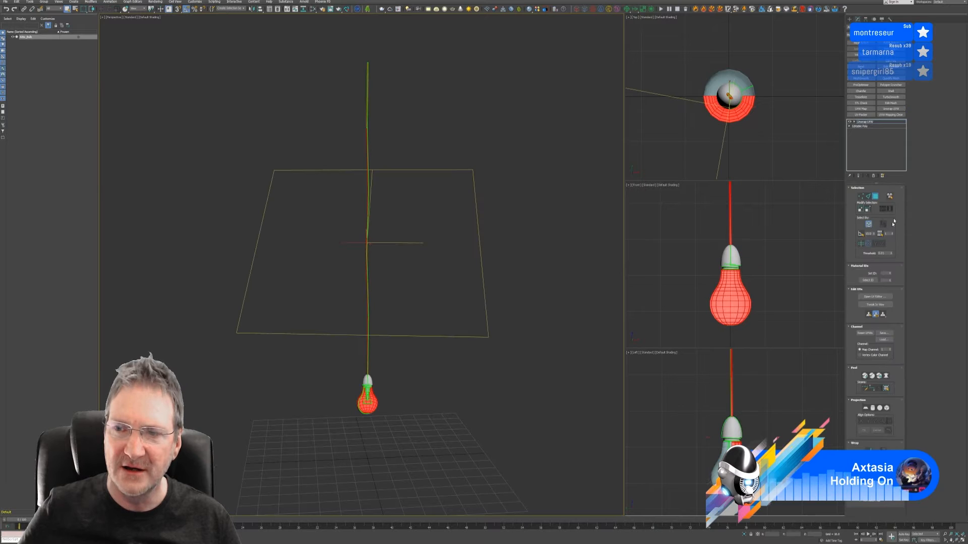
pyautogui.click(873, 297)
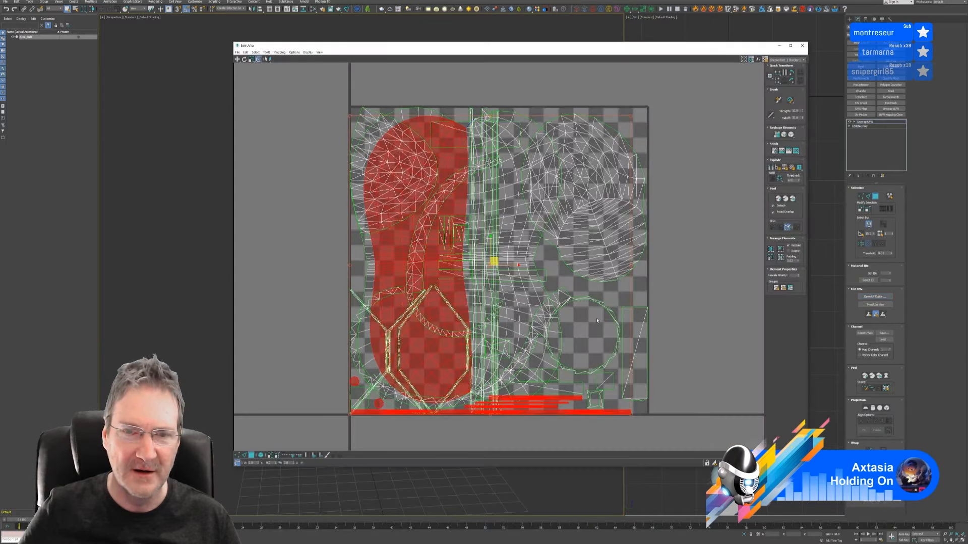
pyautogui.click(802, 46)
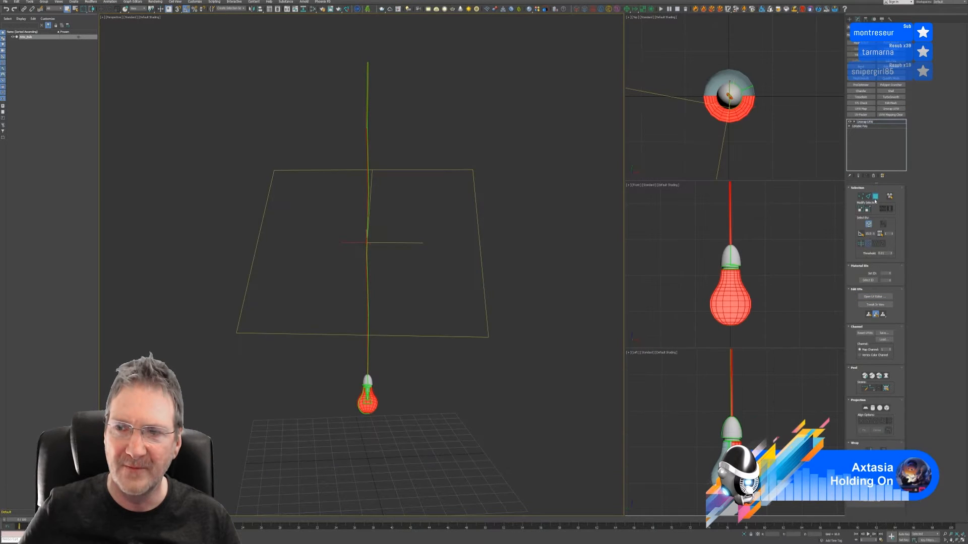
pyautogui.click(865, 122)
pyautogui.click(873, 176)
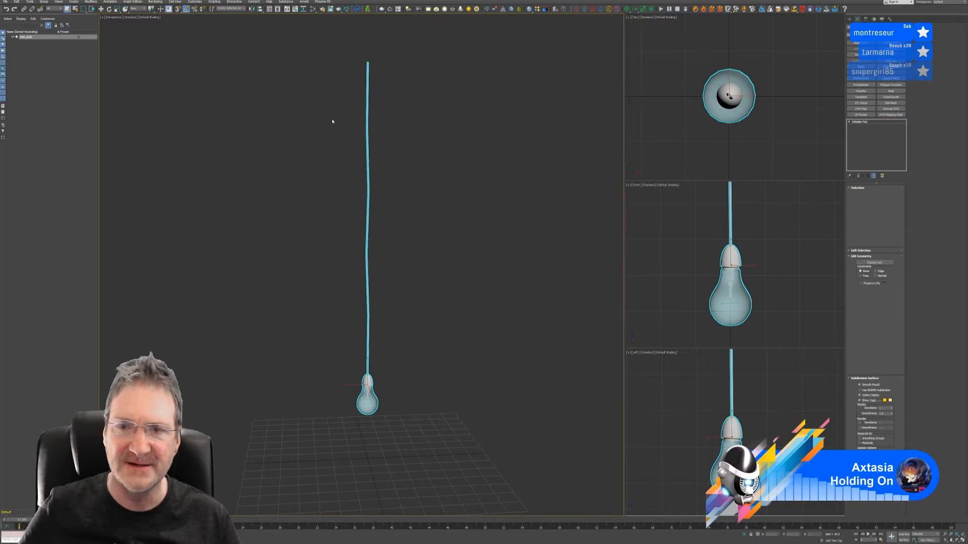
# Reset the XForm of the hanging light bulb and collapse the resulting modifiers into its Editable Poly
pyautogui.click(5, 2)
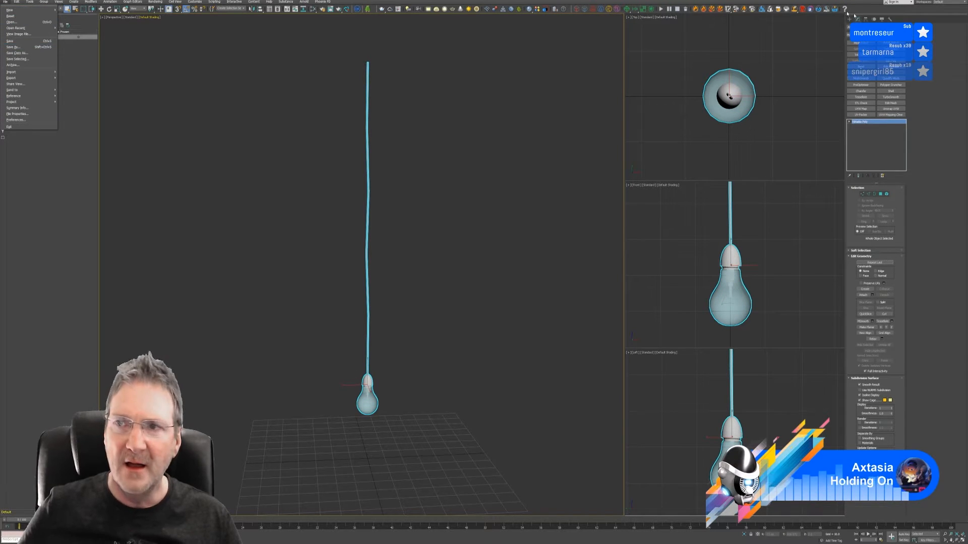
pyautogui.click(890, 19)
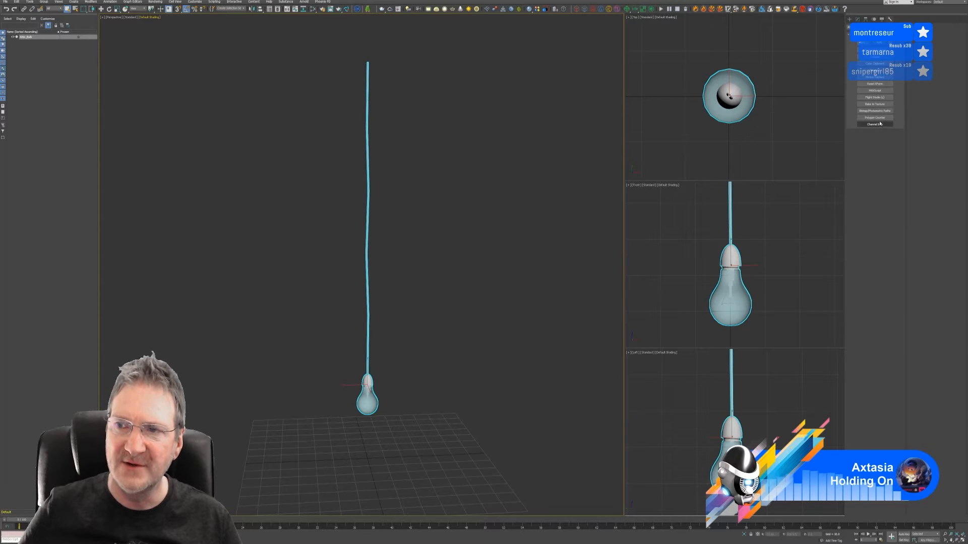
pyautogui.click(875, 84)
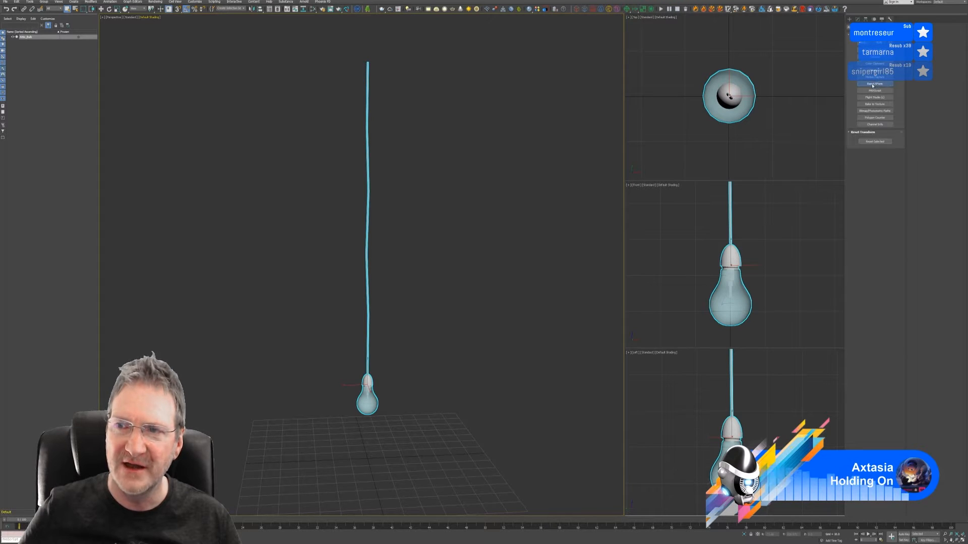
pyautogui.click(878, 143)
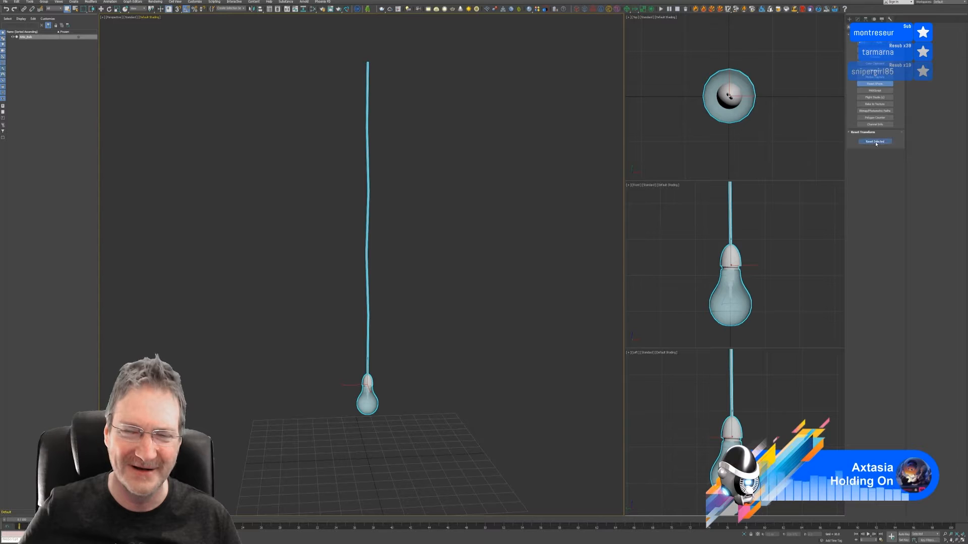
pyautogui.click(857, 18)
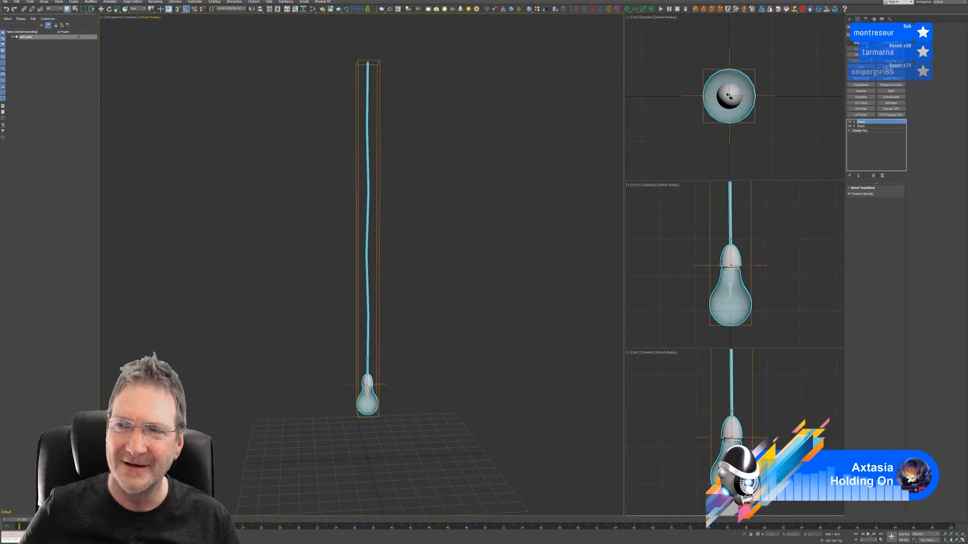
pyautogui.rightClick(863, 123)
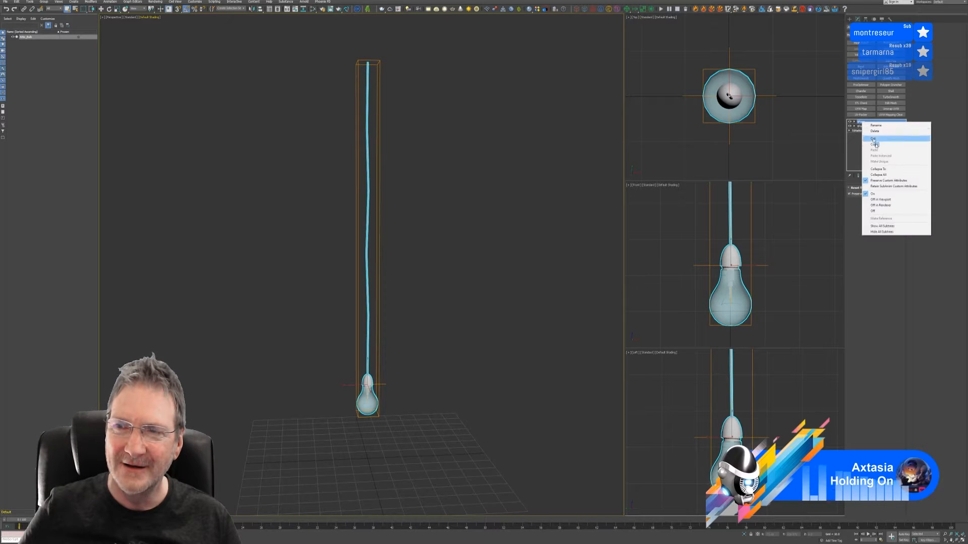
pyautogui.click(880, 170)
pyautogui.click(510, 286)
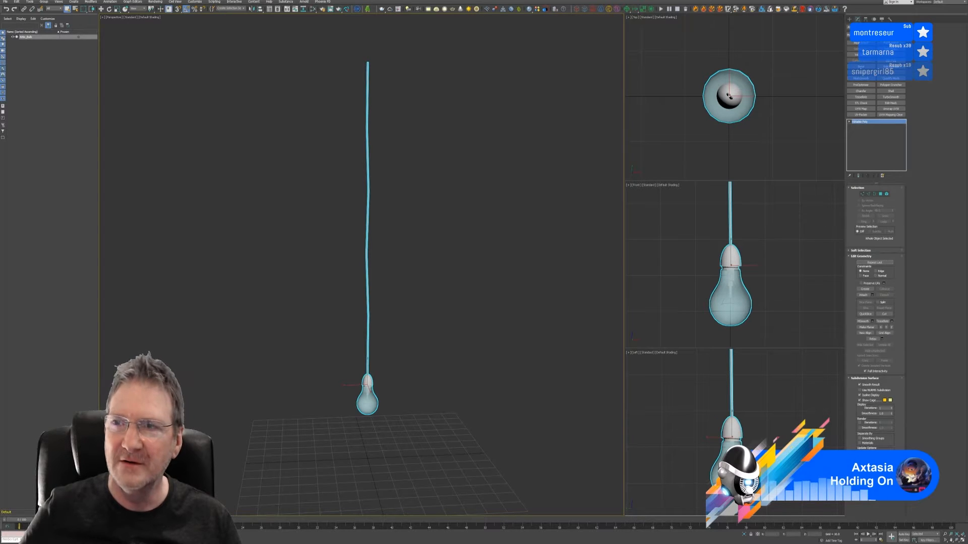
# Turn on pivot-only editing for the light bulb and move its pivot up to the top end of the cord
pyautogui.click(867, 20)
pyautogui.click(881, 55)
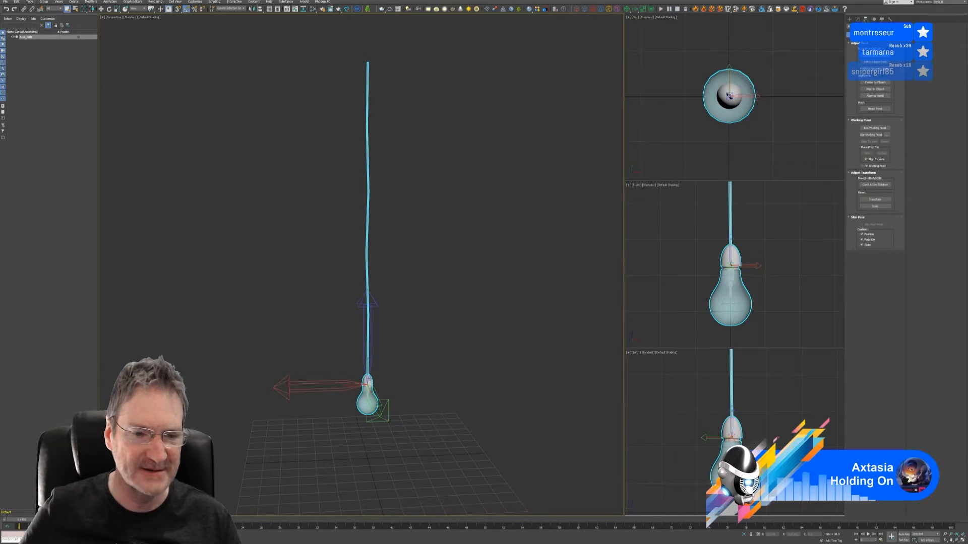
pyautogui.press('w')
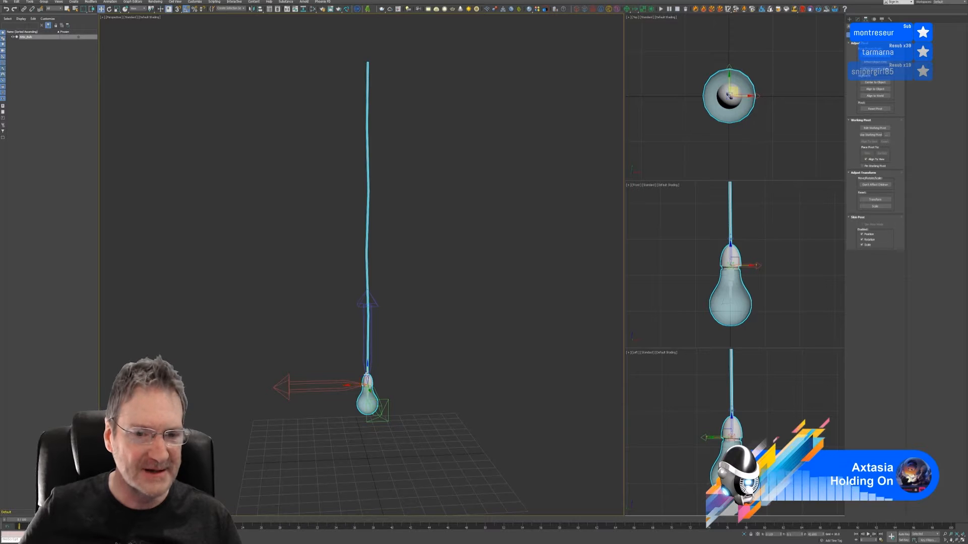
pyautogui.moveTo(382, 406); pyautogui.dragTo(398, 50)
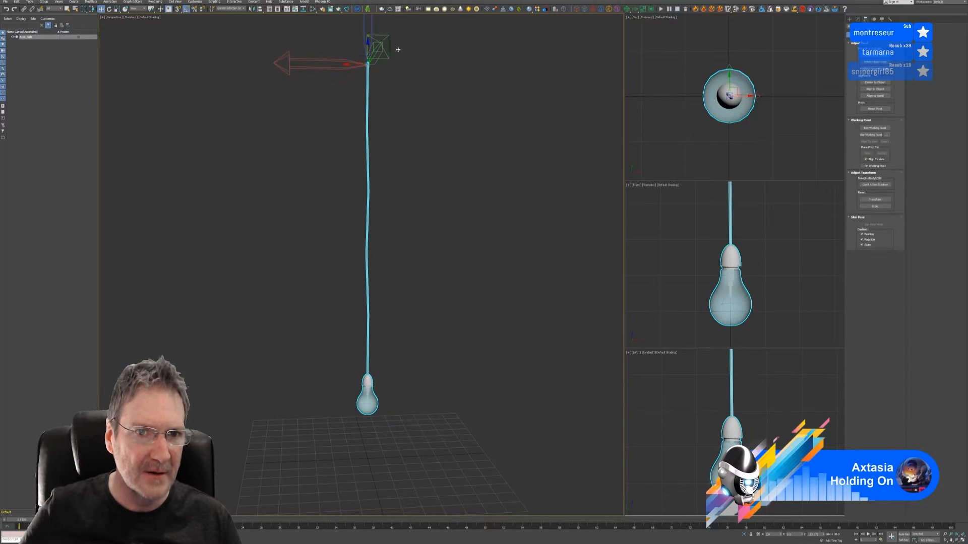
# Fine-tune the pivot's height against the cord's tip in the Front view and leave pivot-only editing
pyautogui.moveTo(407, 75); pyautogui.dragTo(408, 95, button='middle')
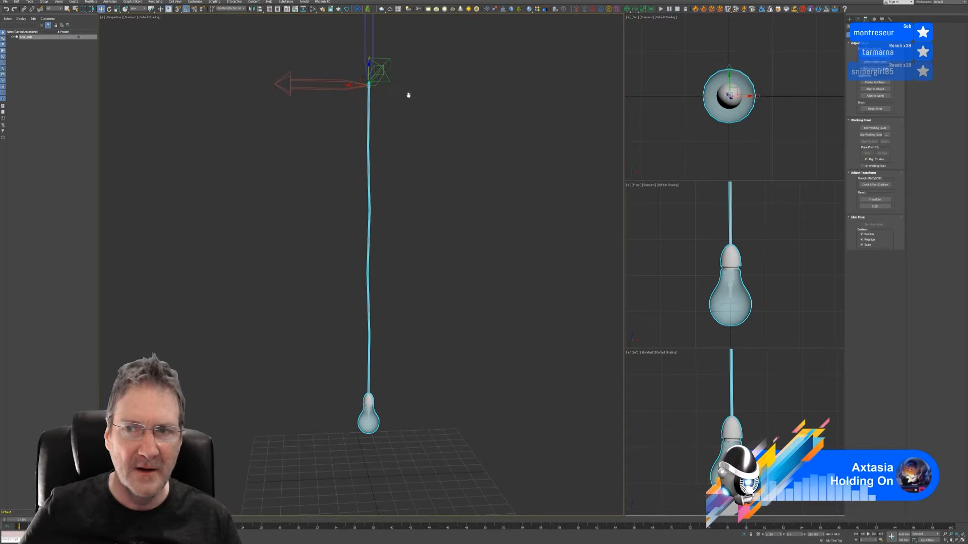
pyautogui.moveTo(757, 240); pyautogui.dragTo(747, 353, button='middle')
pyautogui.scroll(-8, 762, 287)
pyautogui.scroll(5, 745, 260)
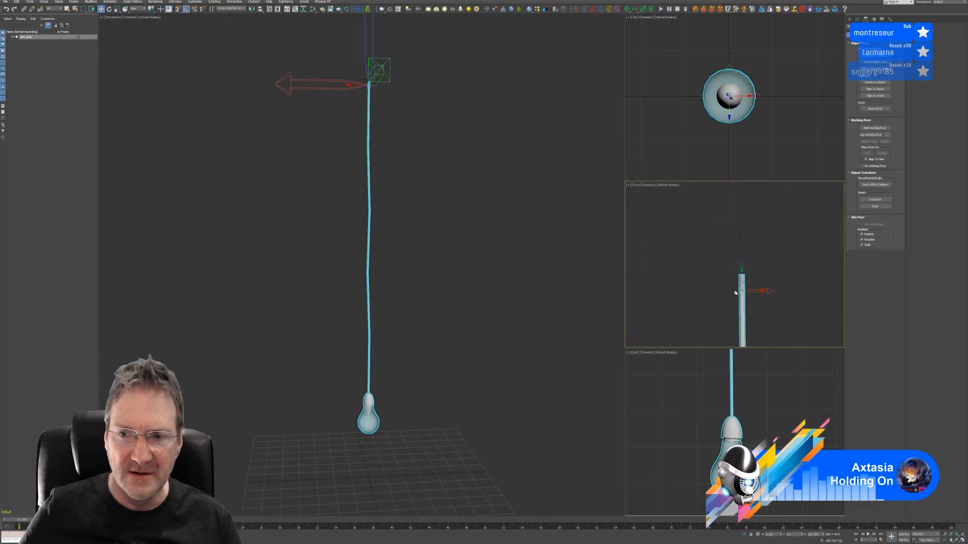
pyautogui.moveTo(745, 278); pyautogui.dragTo(745, 264)
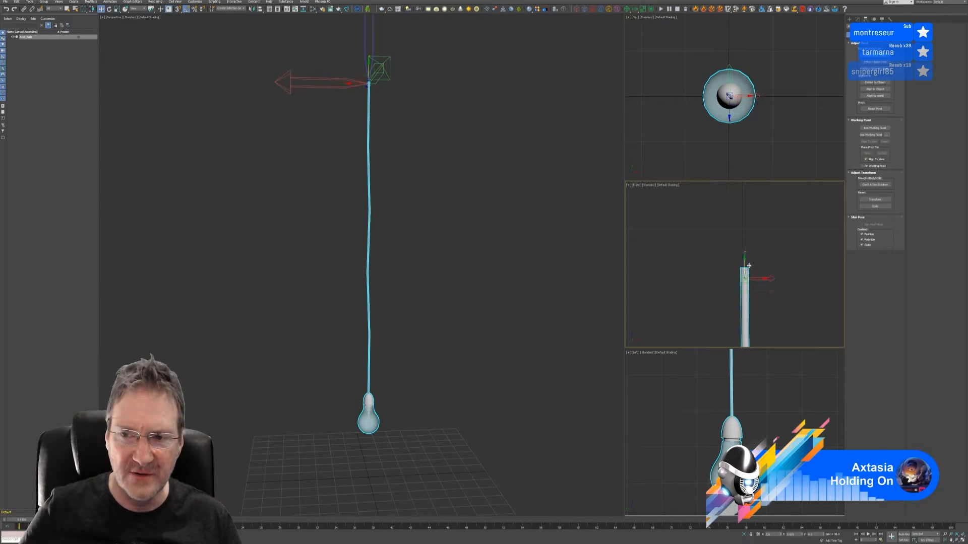
pyautogui.scroll(-4, 718, 267)
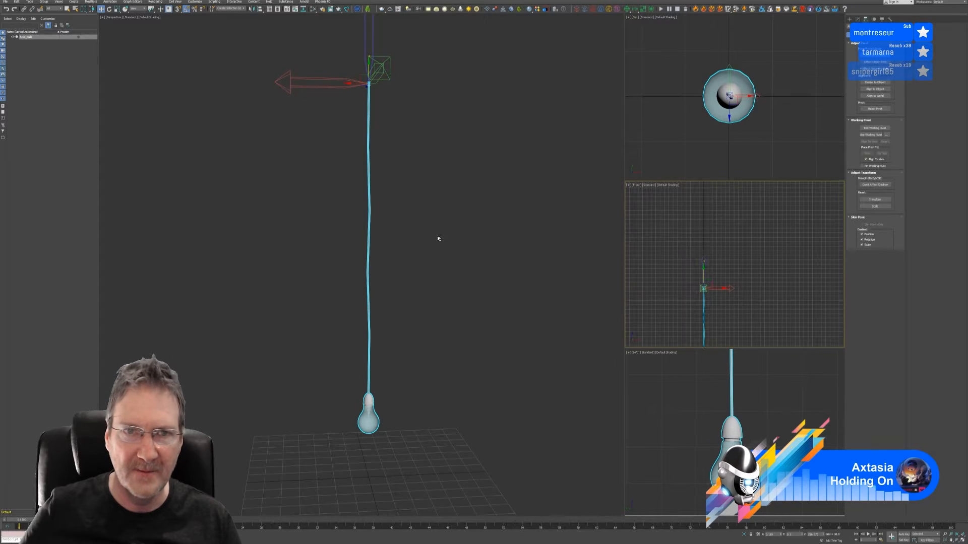
pyautogui.moveTo(439, 238); pyautogui.dragTo(456, 257, button='middle')
pyautogui.click(875, 48)
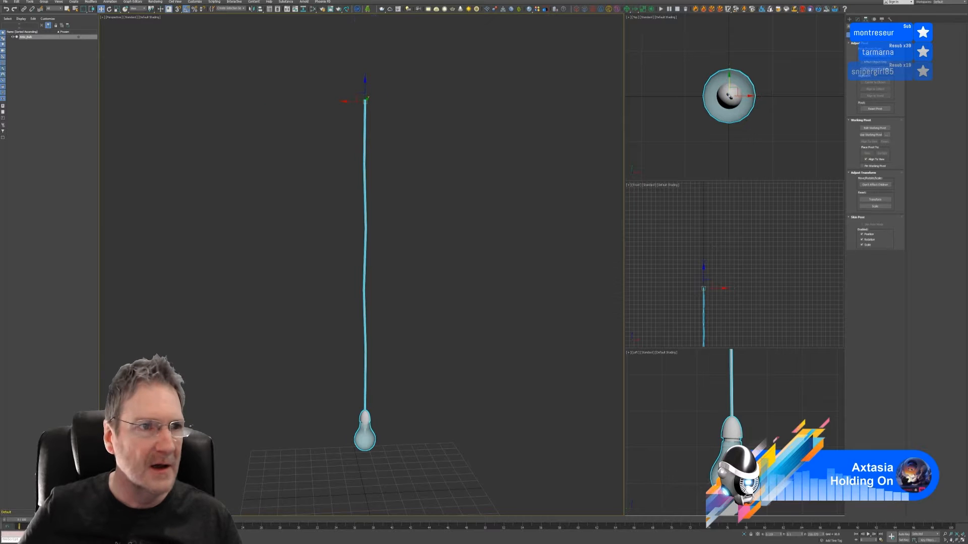
# Save the scene and export the selected light bulb as an FBX into the Light Bulb folder under Models > Attic, keeping the current export settings
pyautogui.click(5, 1)
pyautogui.click(17, 41)
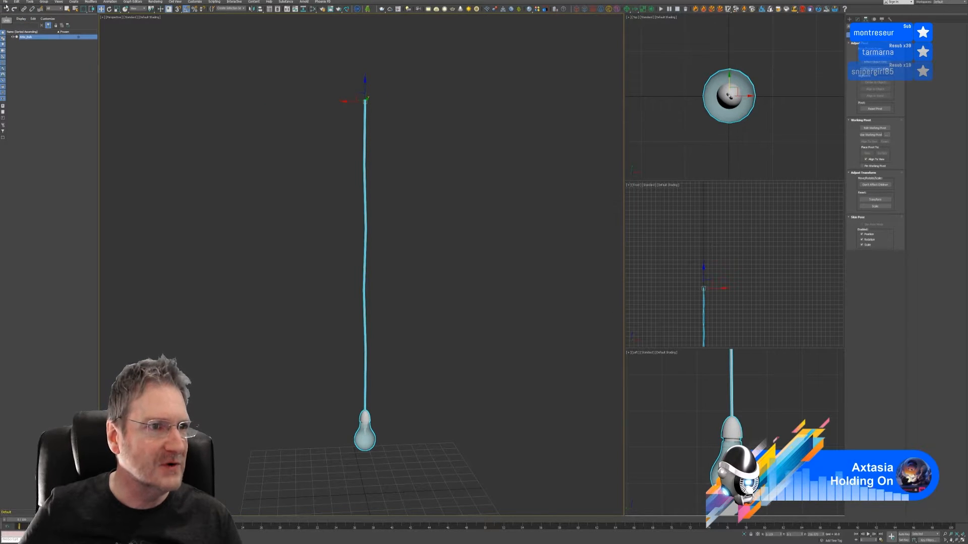
pyautogui.click(5, 1)
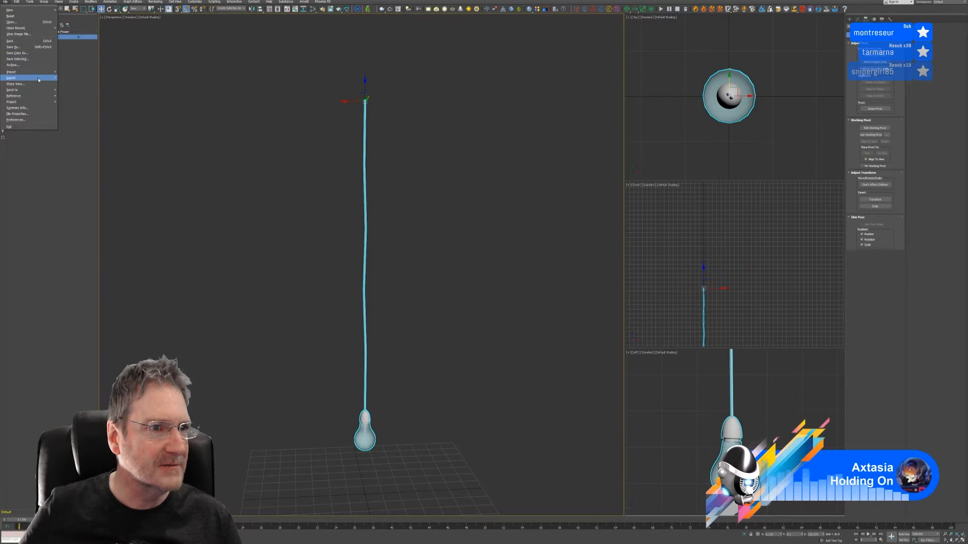
pyautogui.moveTo(31, 78)
pyautogui.click(74, 84)
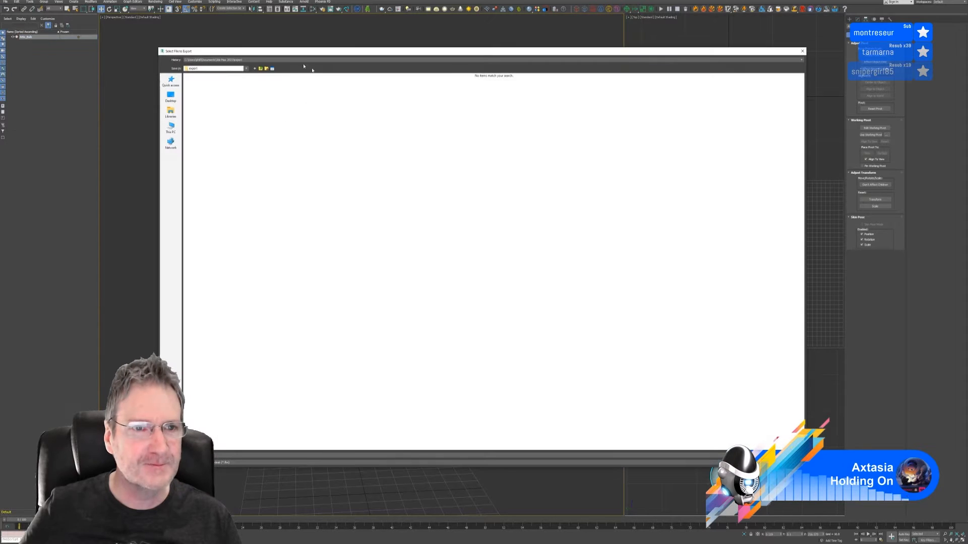
pyautogui.click(237, 60)
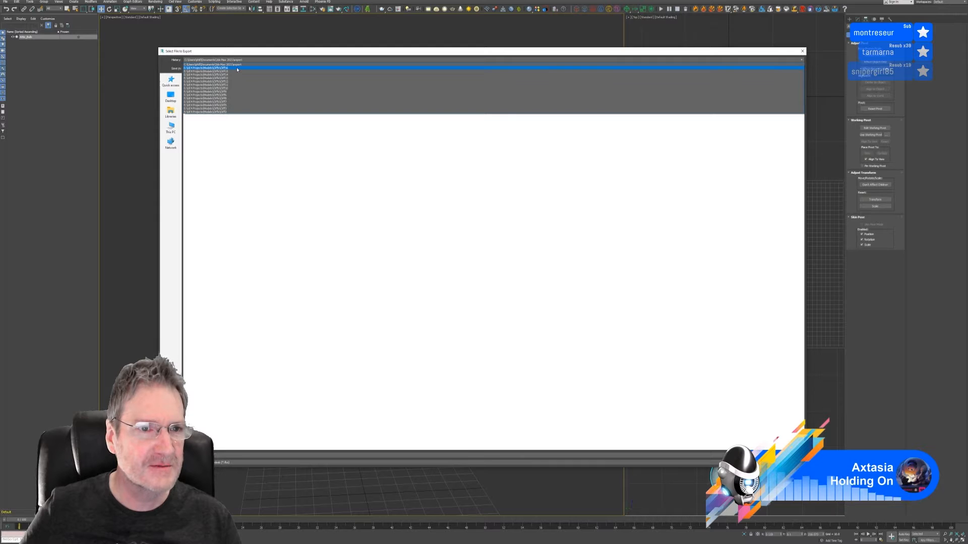
pyautogui.click(237, 68)
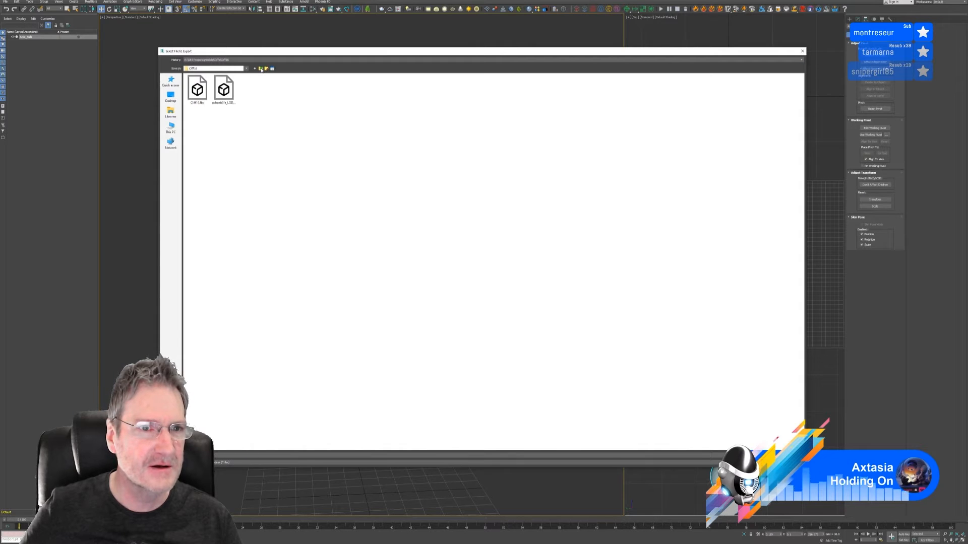
pyautogui.click(260, 69)
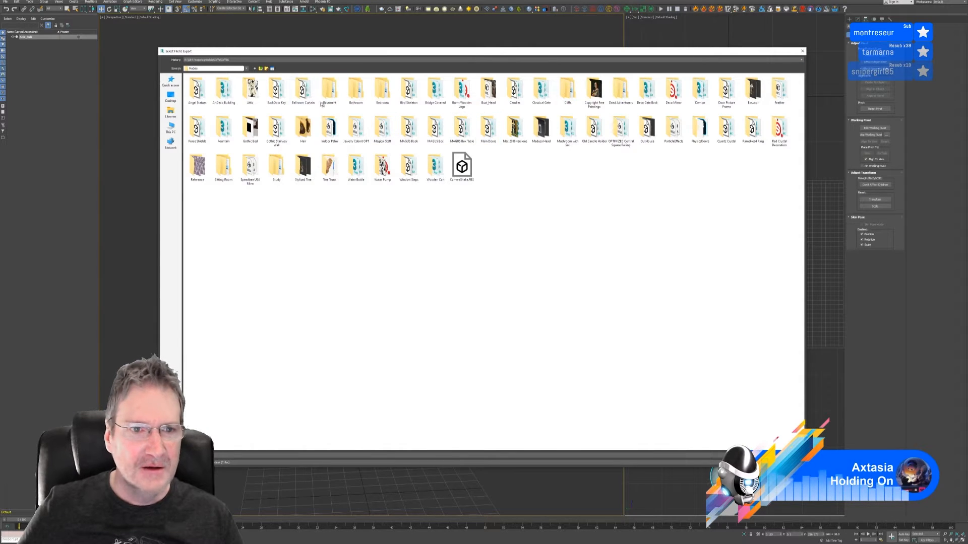
pyautogui.doubleClick(250, 89)
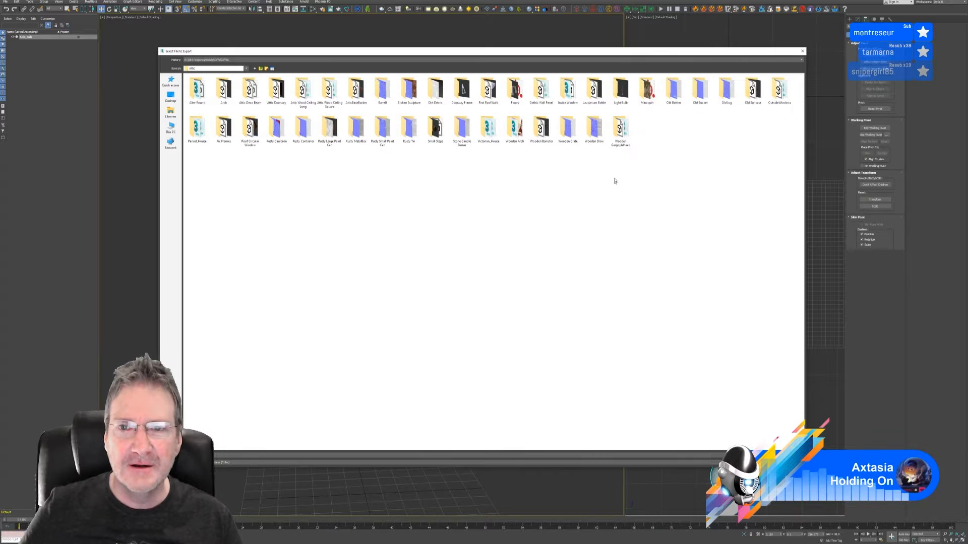
pyautogui.doubleClick(621, 90)
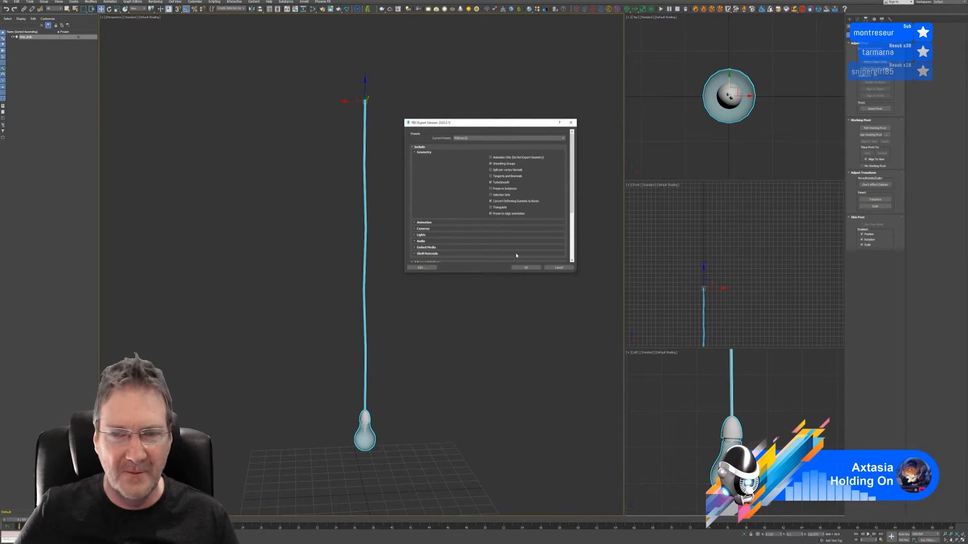
pyautogui.click(524, 268)
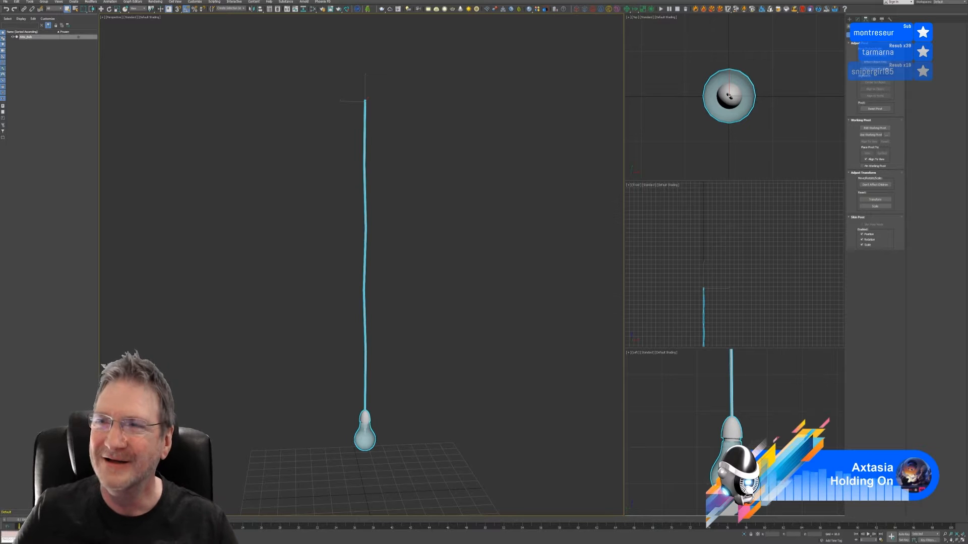
# Switch to Substance 3D Painter, start a new project and open the file selection for its mesh
pyautogui.press('super+d')
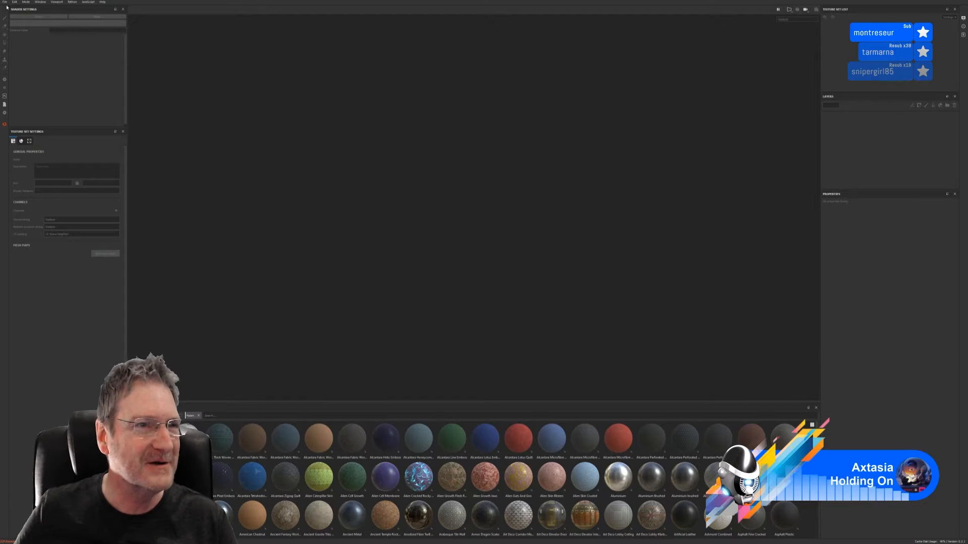
pyautogui.click(5, 2)
pyautogui.click(11, 8)
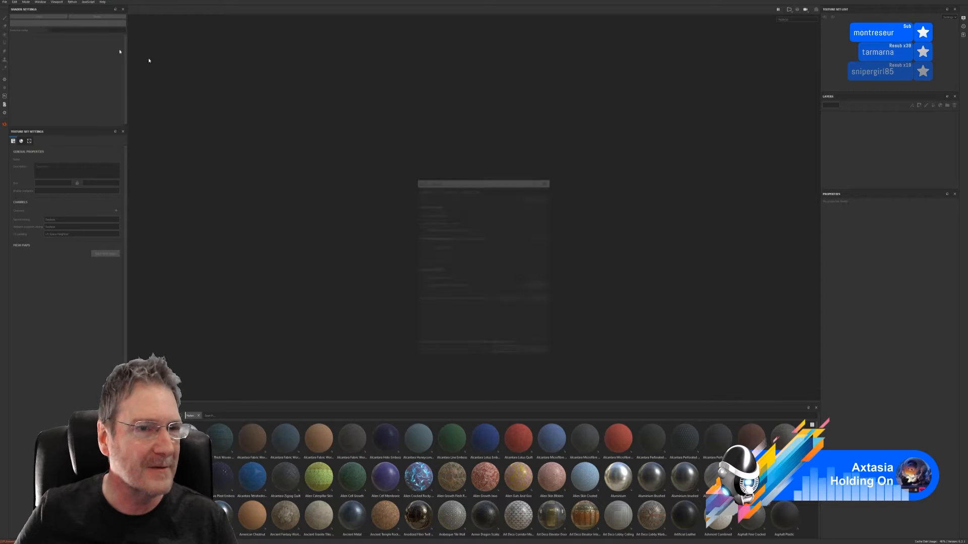
pyautogui.click(532, 197)
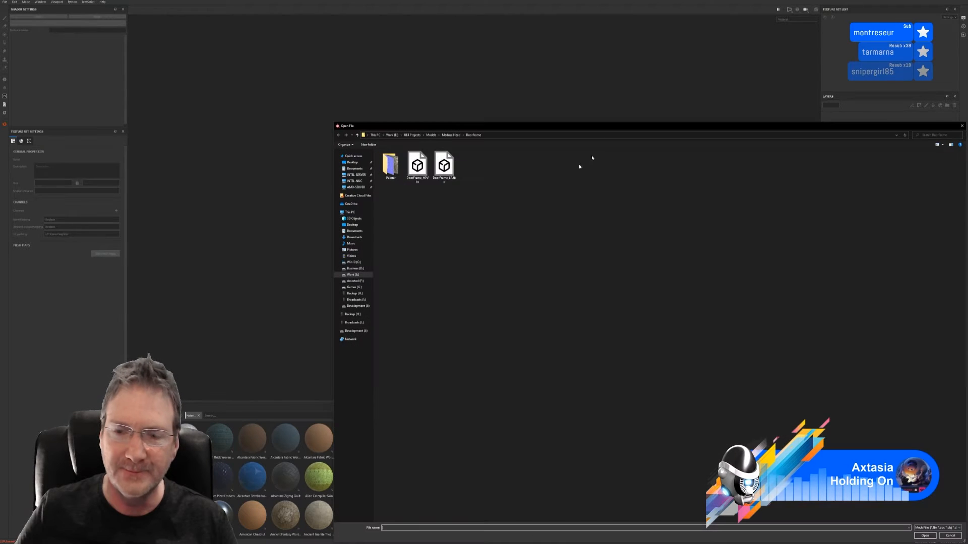
pyautogui.moveTo(624, 127); pyautogui.dragTo(503, 77)
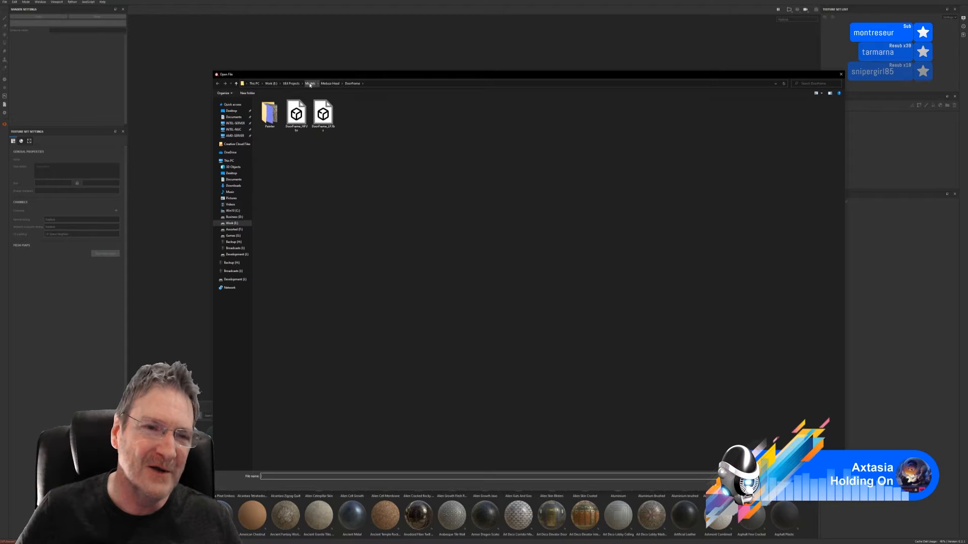
# Load the light bulb FBX from Models > Attic > Light Bulb, enable Compute Tangent Space Per Fragment and create the project
pyautogui.click(292, 83)
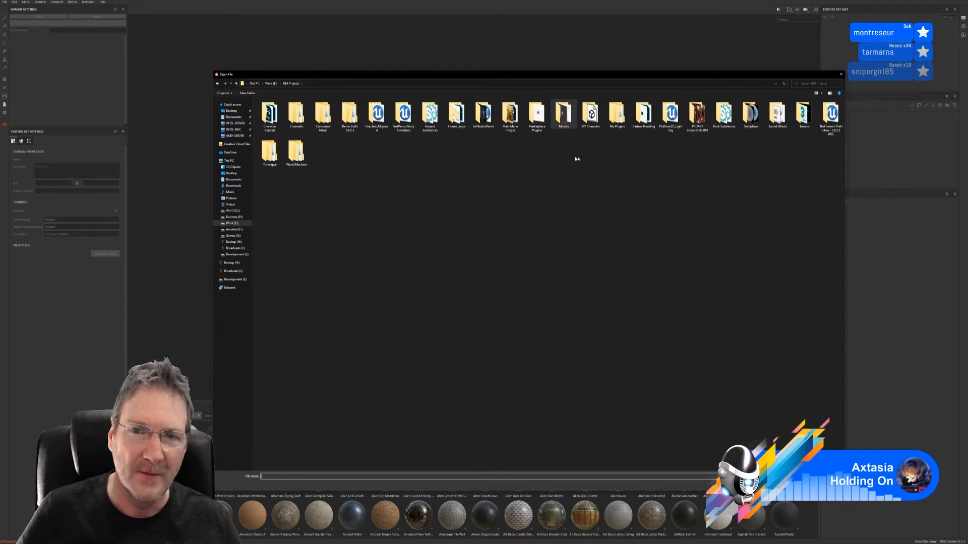
pyautogui.doubleClick(563, 113)
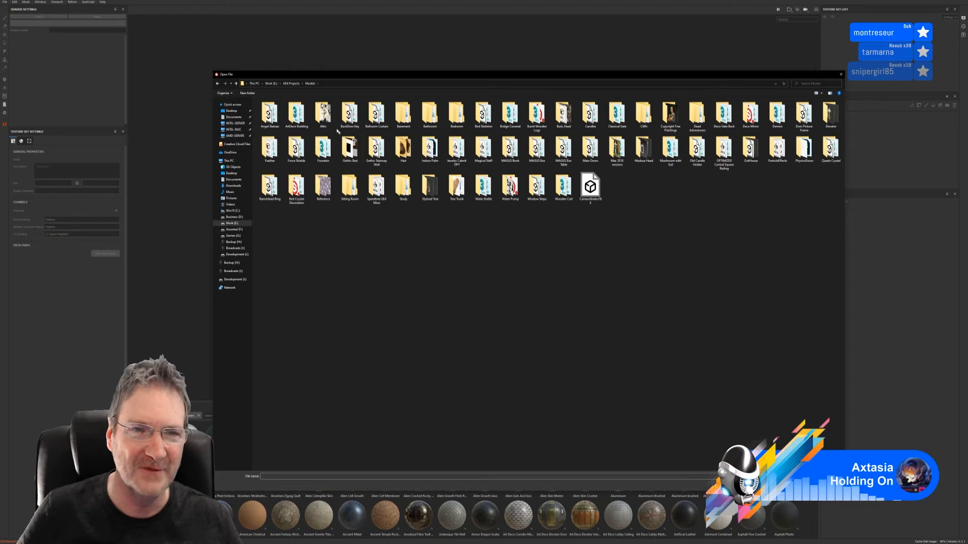
pyautogui.doubleClick(323, 113)
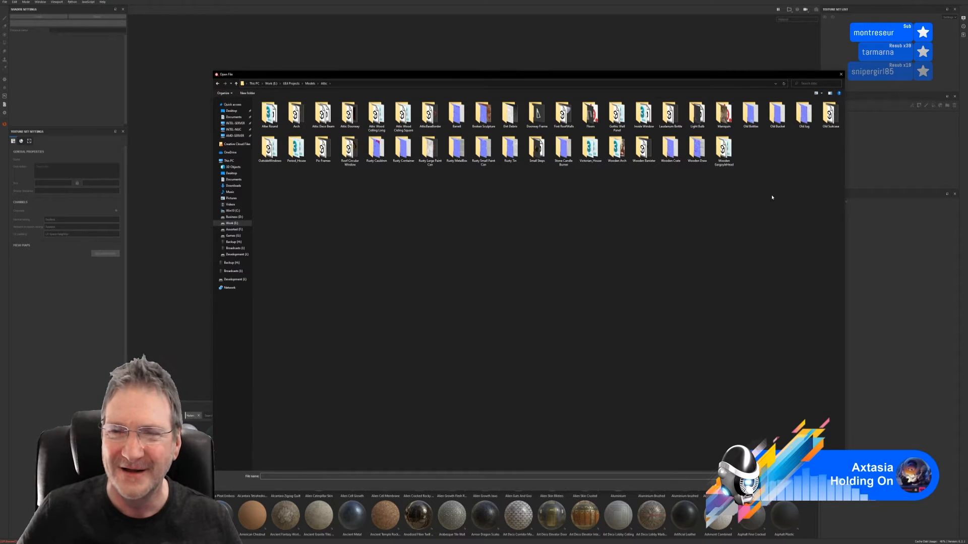
pyautogui.doubleClick(697, 113)
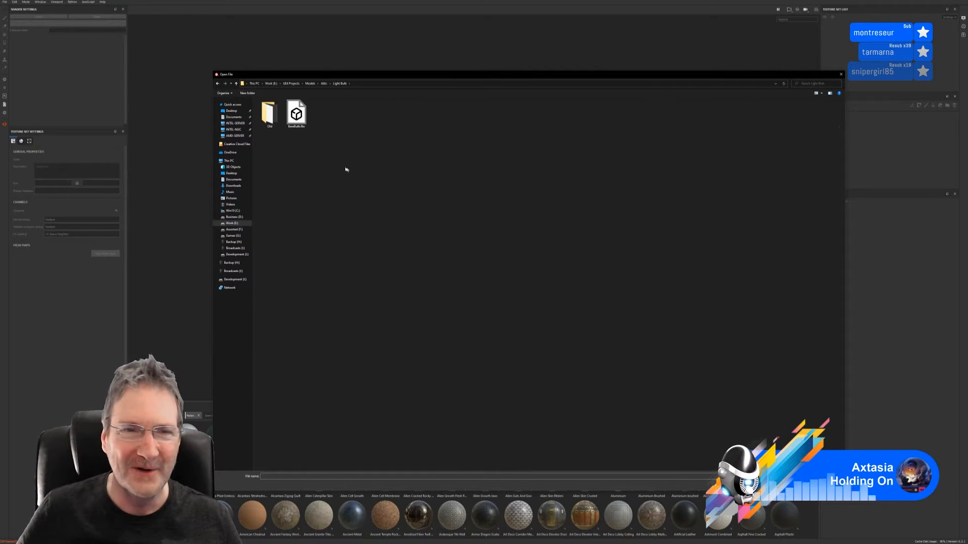
pyautogui.doubleClick(296, 114)
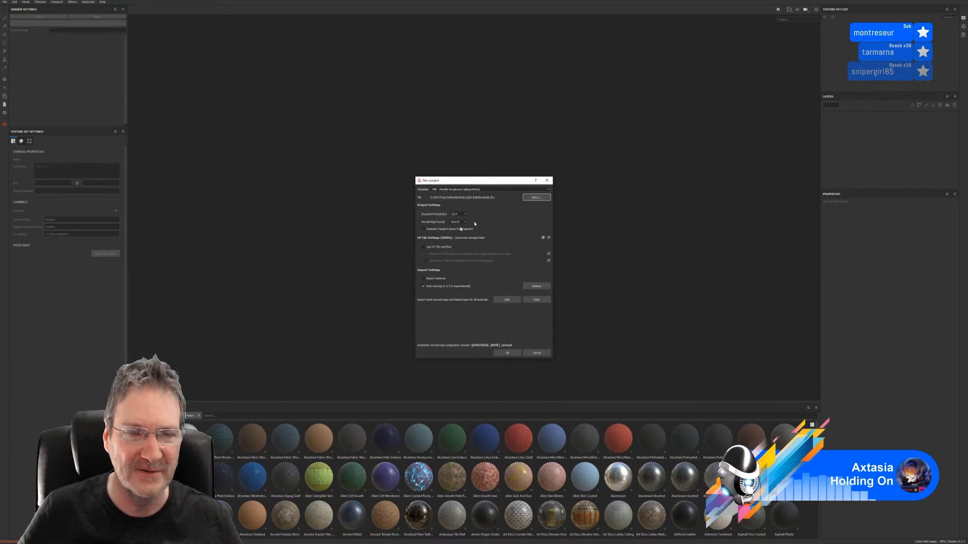
pyautogui.click(437, 229)
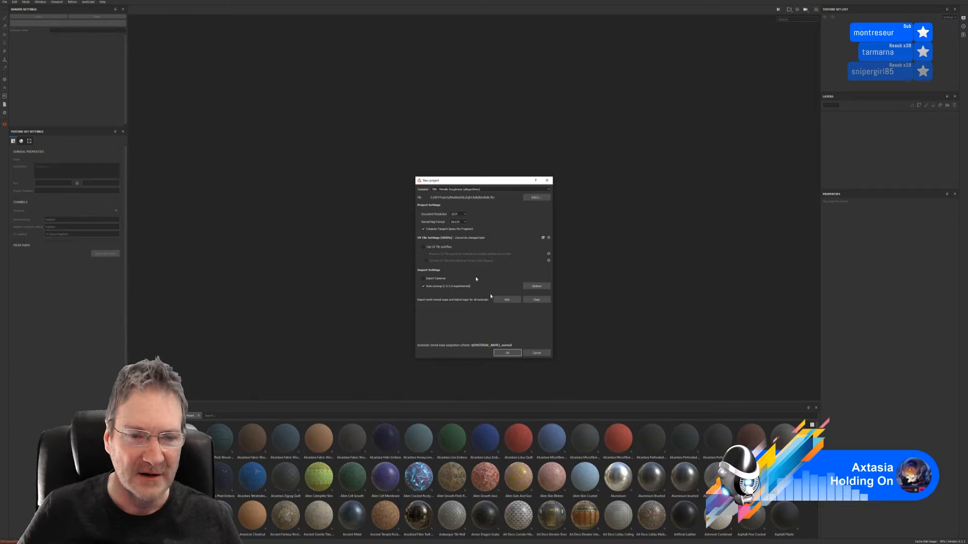
pyautogui.click(507, 355)
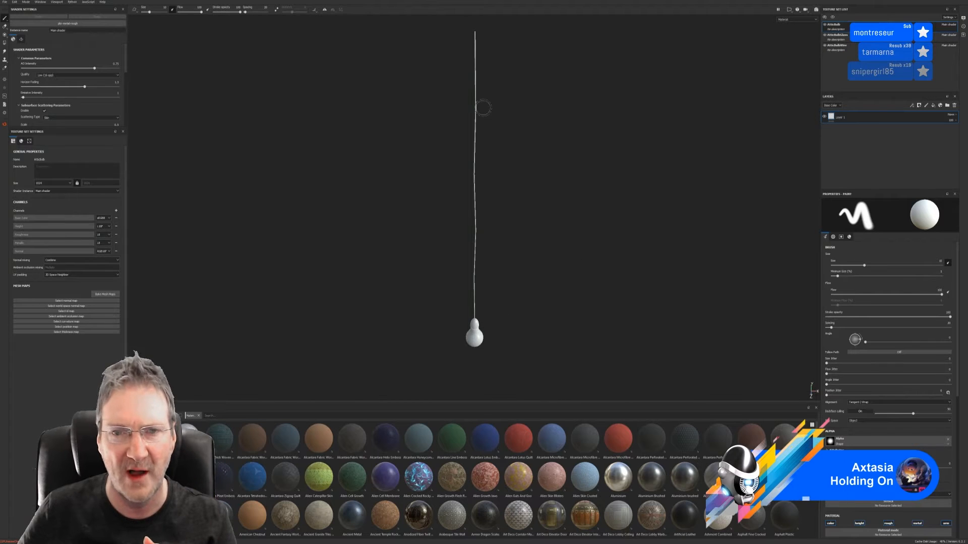
# Select the last texture set in the list, open its mesh map baking settings and raise the baking output size
pyautogui.keyDown('alt'); pyautogui.moveTo(608, 254); pyautogui.dragTo(608, 217); pyautogui.keyUp('alt')
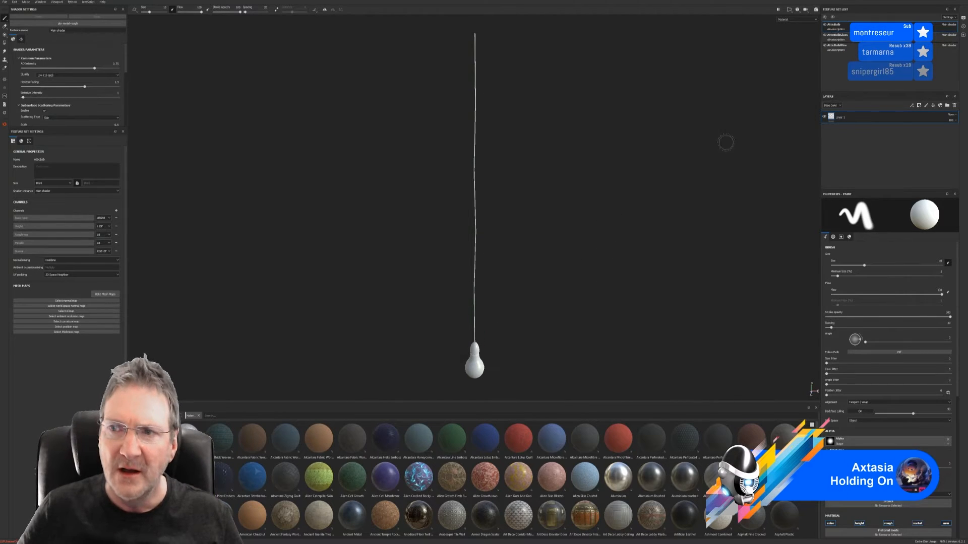
pyautogui.click(841, 47)
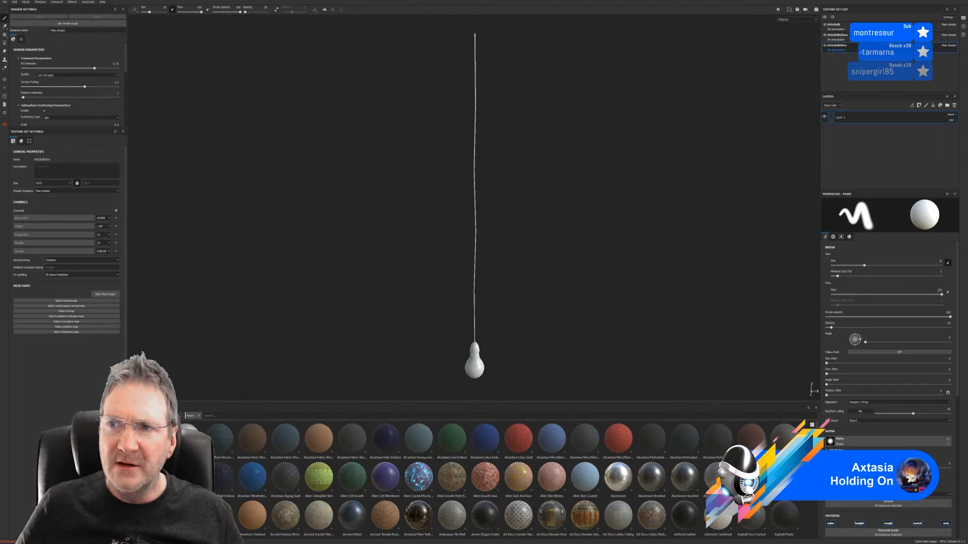
pyautogui.click(109, 297)
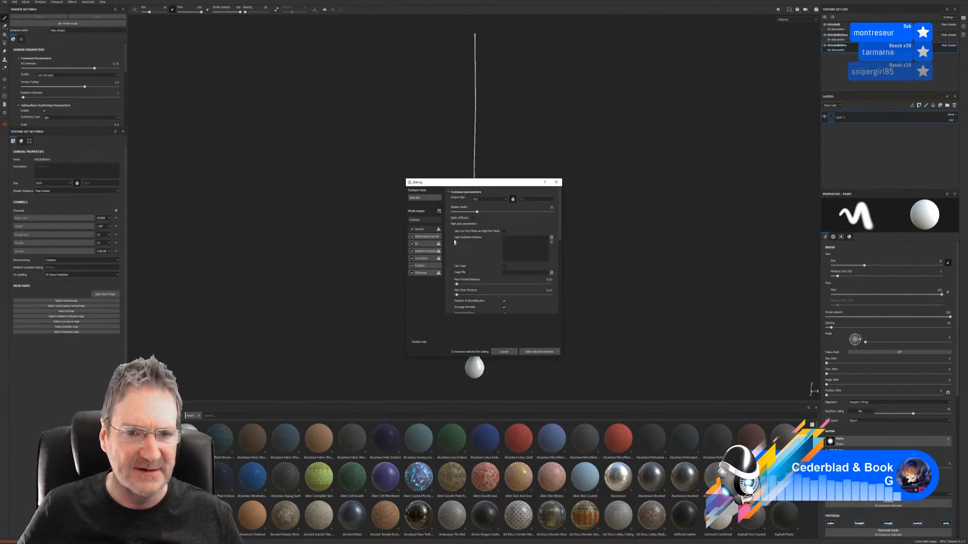
pyautogui.click(494, 201)
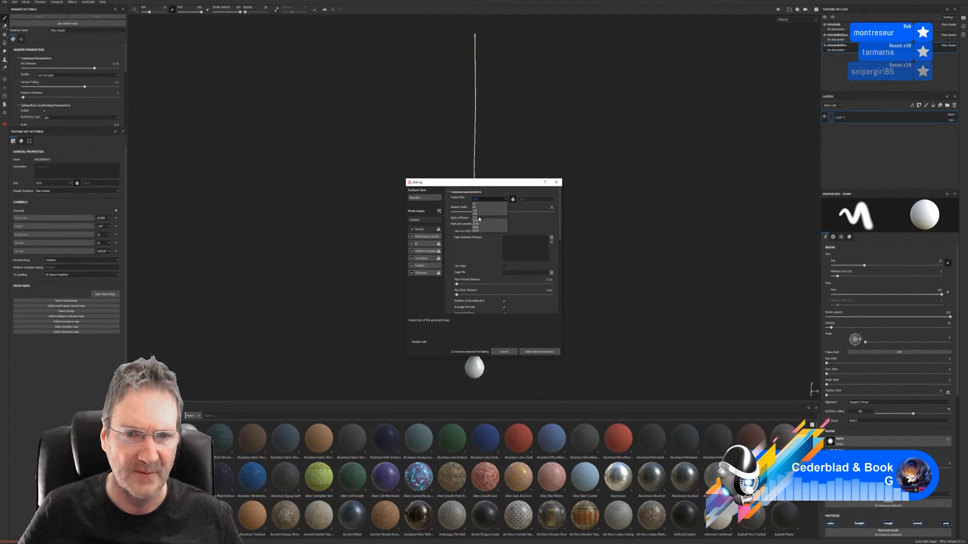
pyautogui.click(475, 222)
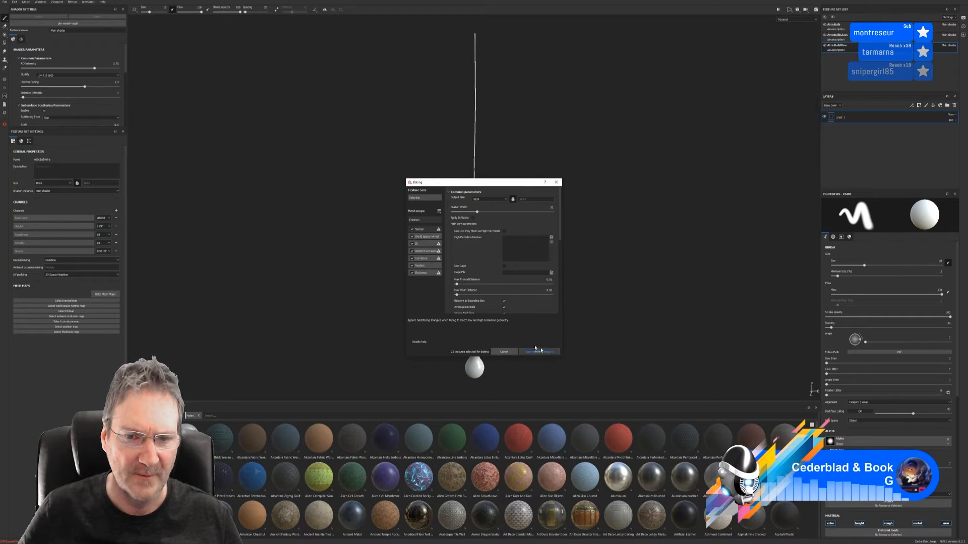
# Set the ID map's color source to Vertex Color in the baking settings
pyautogui.click(419, 244)
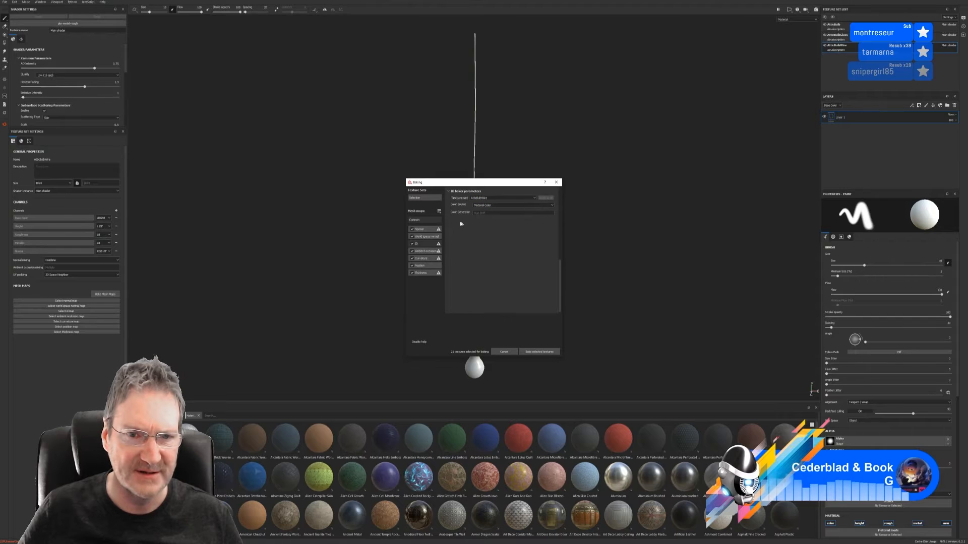
pyautogui.click(512, 206)
pyautogui.click(495, 210)
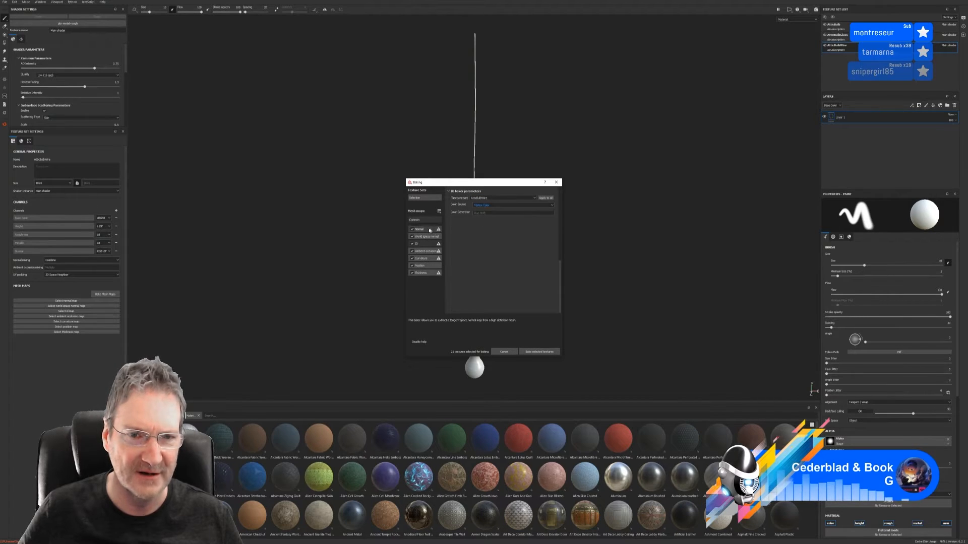
# Use the low poly mesh as the high poly mesh in the common baking parameters and bake the selected textures
pyautogui.click(415, 220)
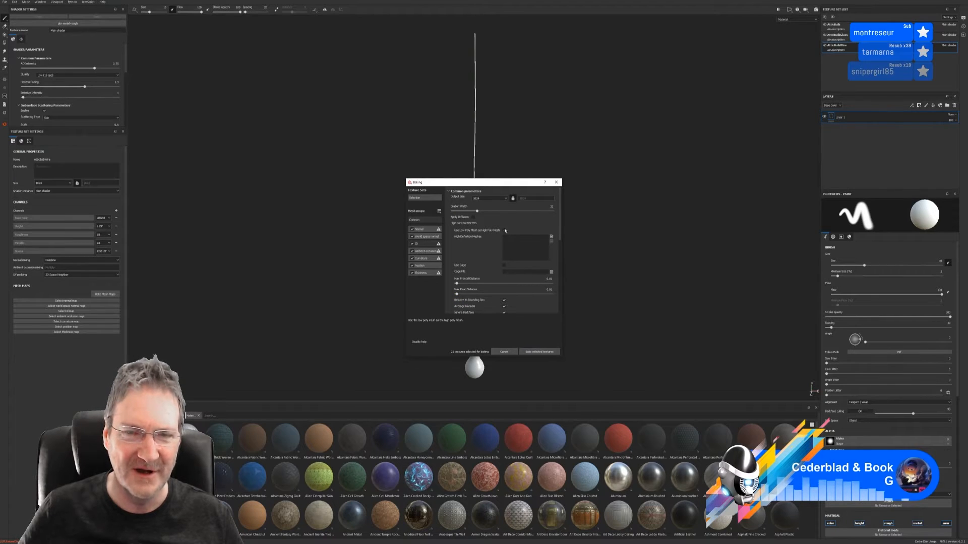
pyautogui.click(504, 231)
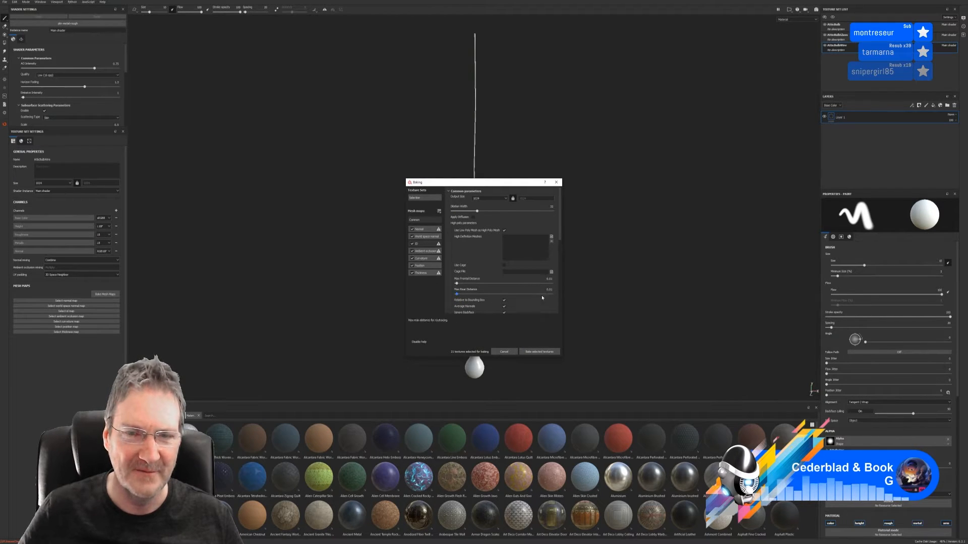
pyautogui.click(541, 352)
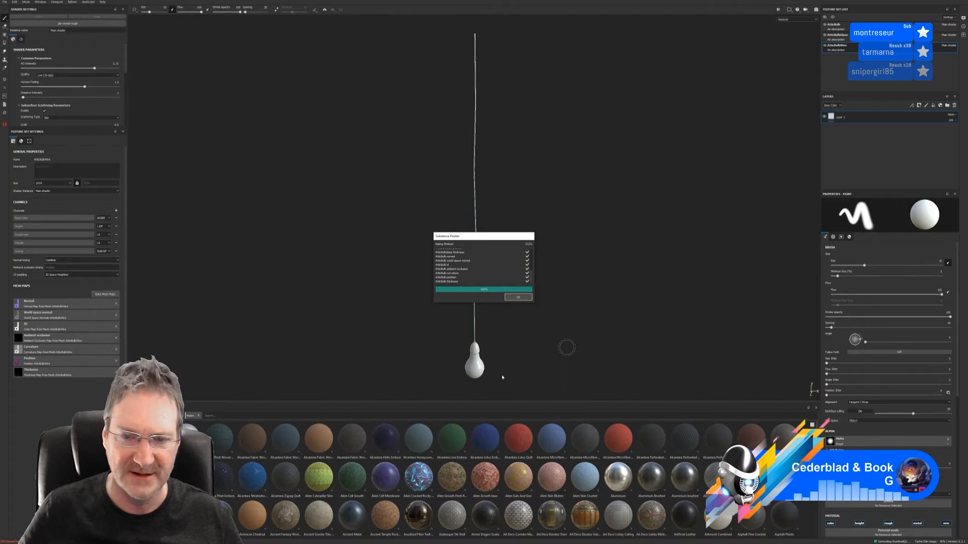
pyautogui.click(518, 296)
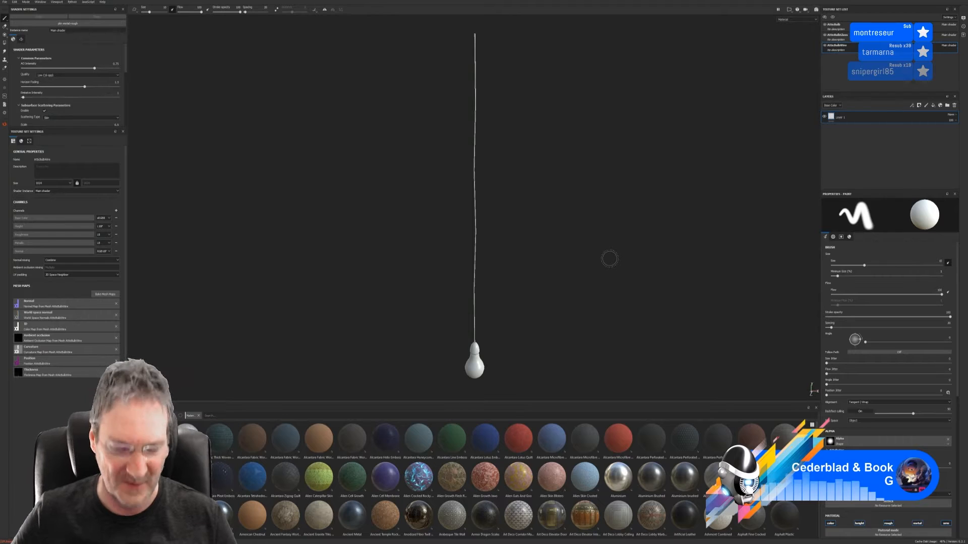
# Find the MS metal for props 2 smart material in the smart material library and apply it to the light bulb's cap and cord
pyautogui.press('f')
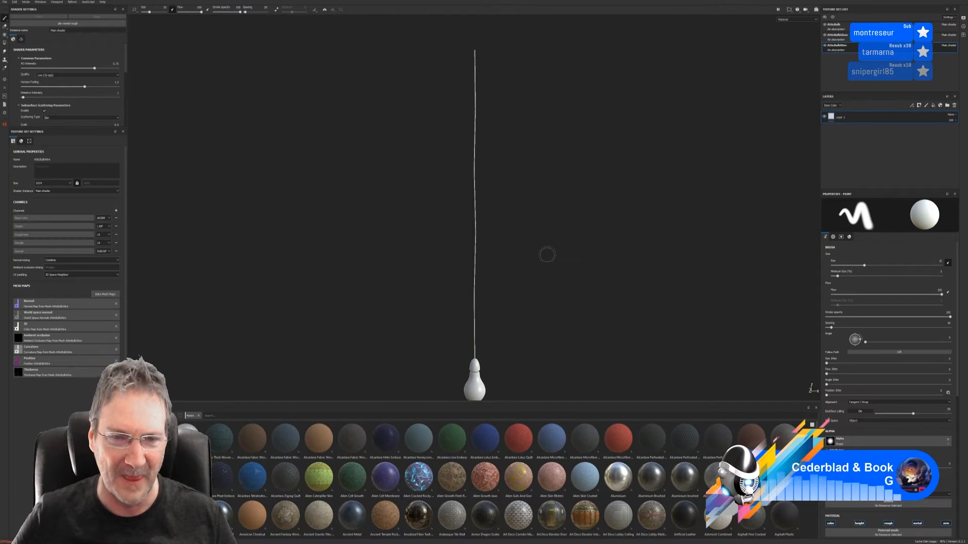
pyautogui.keyDown('alt'); pyautogui.moveTo(505, 269); pyautogui.dragTo(516, 205, button='middle'); pyautogui.keyUp('alt')
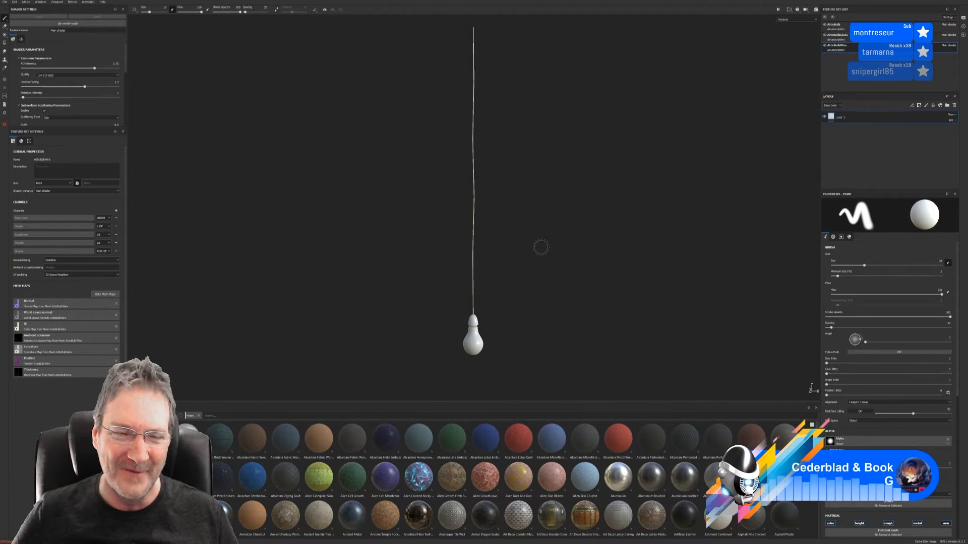
pyautogui.moveTo(541, 247)
pyautogui.keyDown('alt'); pyautogui.mouseDown()
pyautogui.moveTo(534, 242)
pyautogui.moveTo(549, 242)
pyautogui.moveTo(547, 230)
pyautogui.mouseUp(); pyautogui.keyUp('alt')
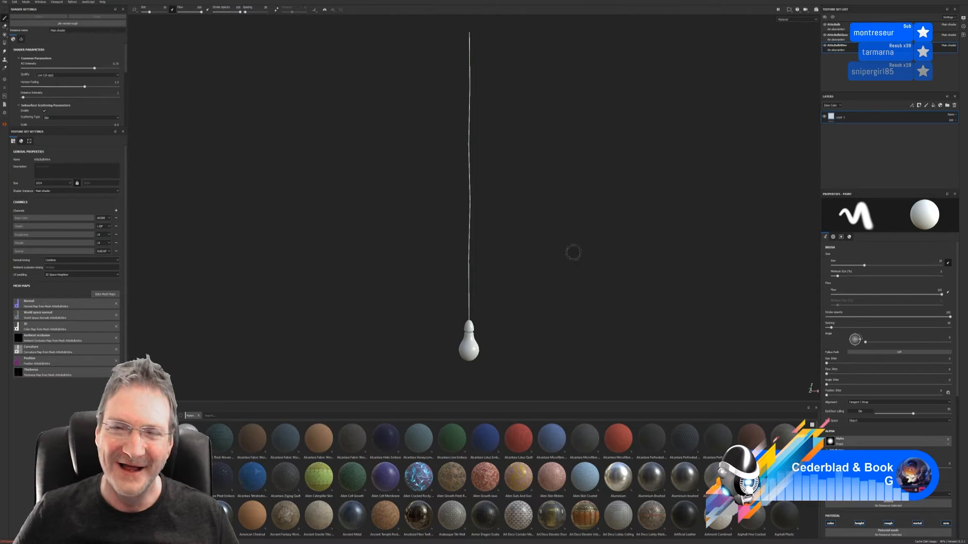
pyautogui.scroll(2, 504, 347)
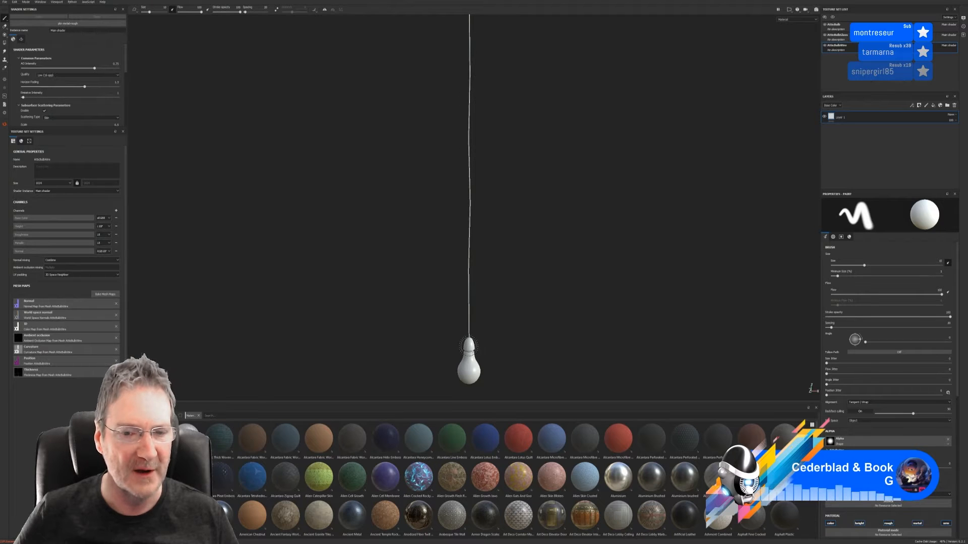
pyautogui.scroll(4, 479, 368)
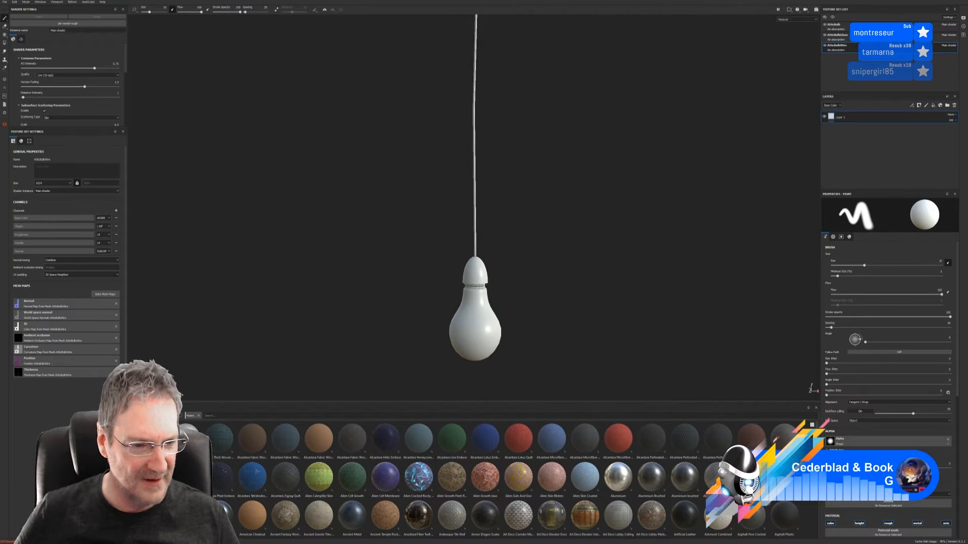
pyautogui.click(146, 506)
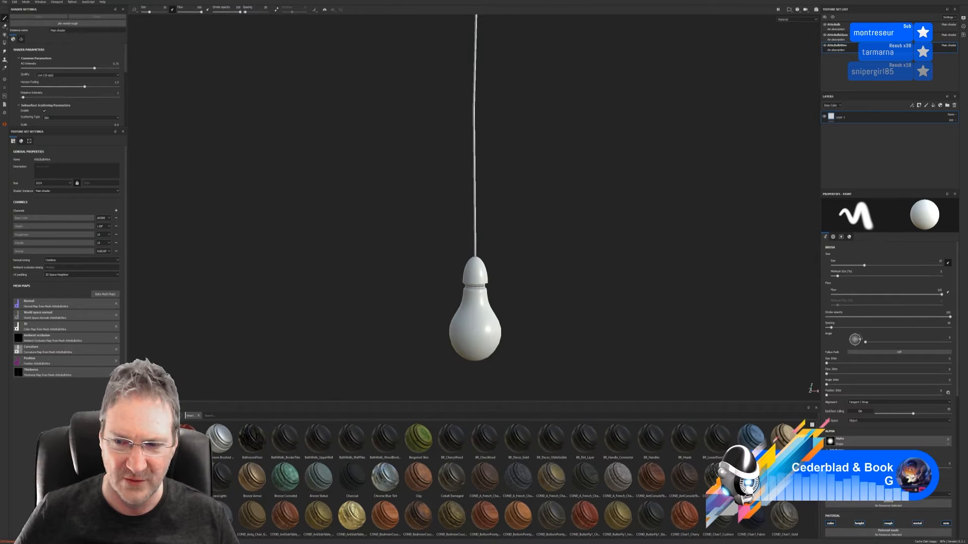
pyautogui.scroll(-3, 508, 480)
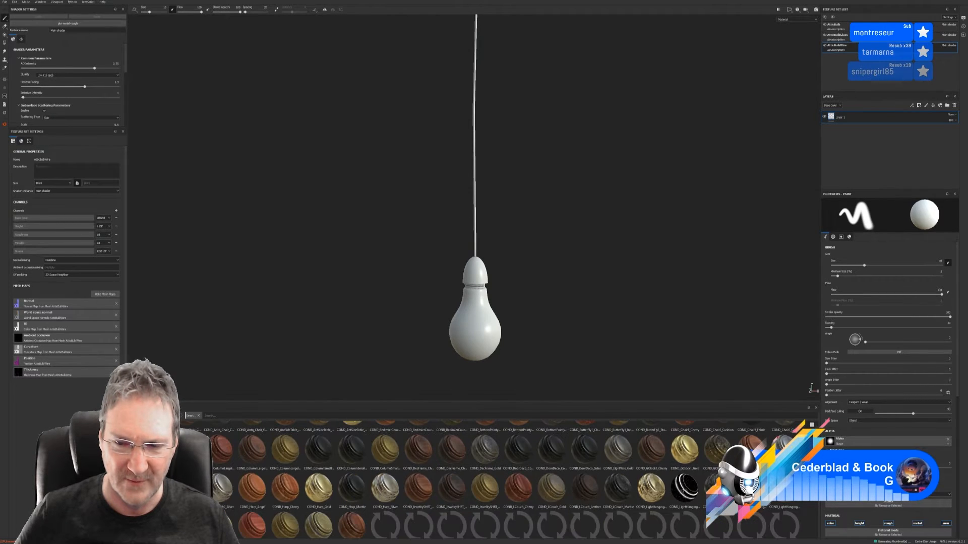
pyautogui.scroll(-1, 508, 480)
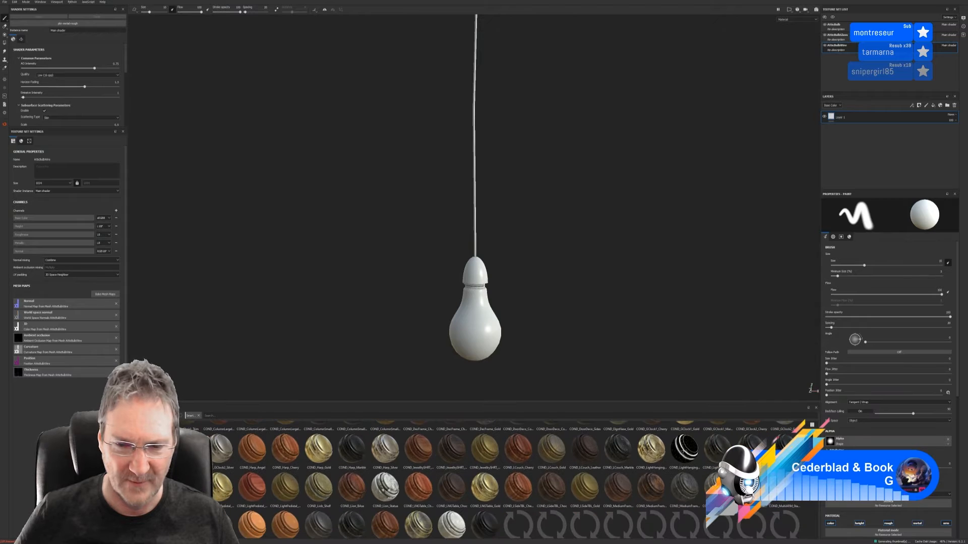
pyautogui.scroll(-2, 508, 480)
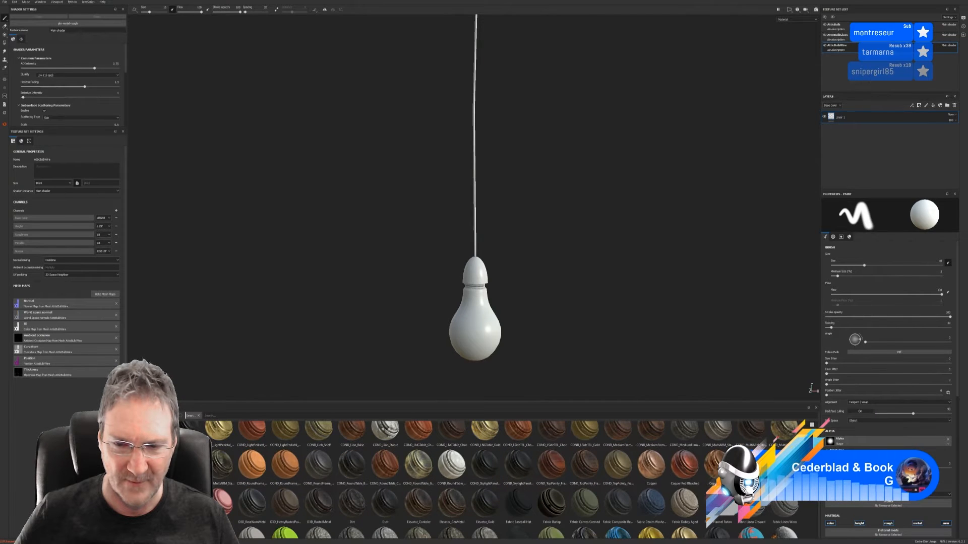
pyautogui.scroll(-1, 508, 480)
pyautogui.scroll(-1, 508, 480)
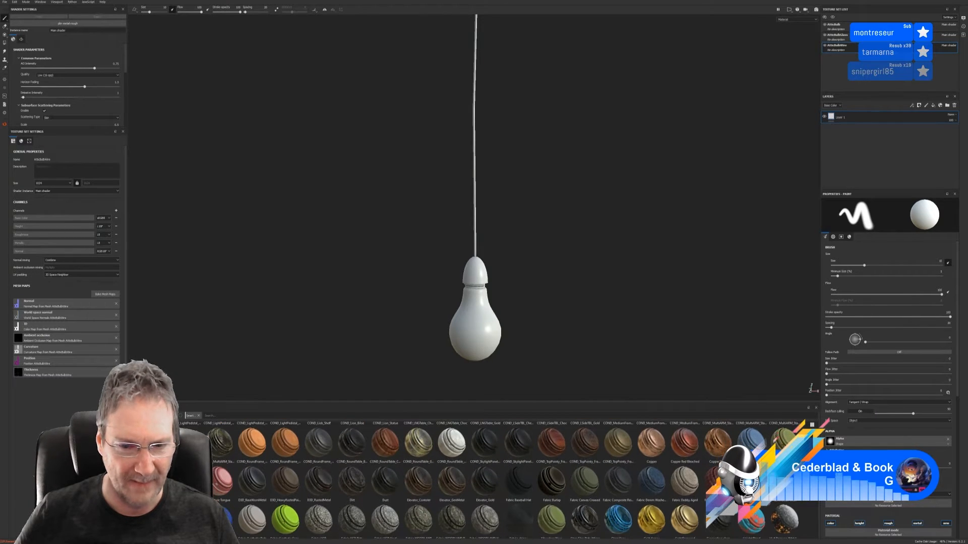
pyautogui.scroll(-1, 508, 480)
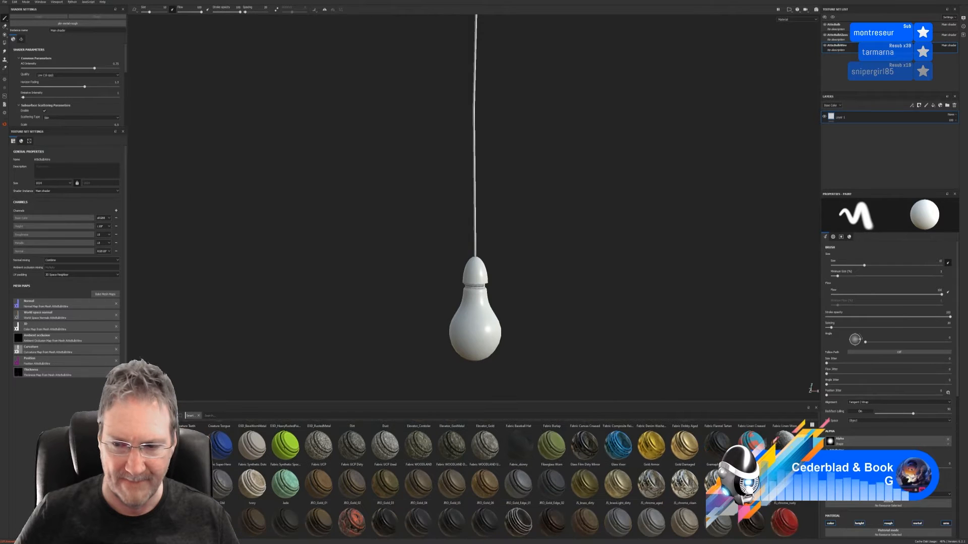
pyautogui.scroll(-1, 508, 480)
pyautogui.scroll(-3, 508, 480)
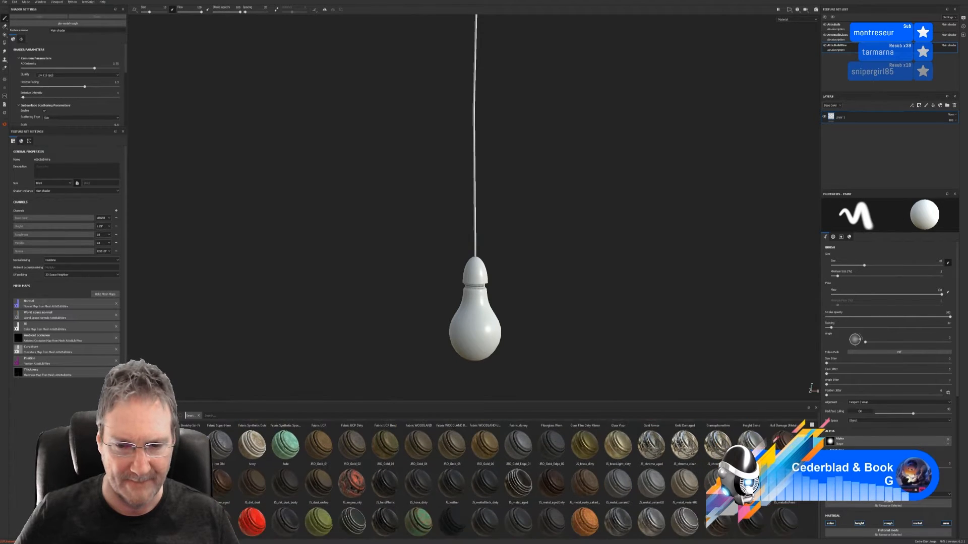
pyautogui.scroll(-1, 508, 480)
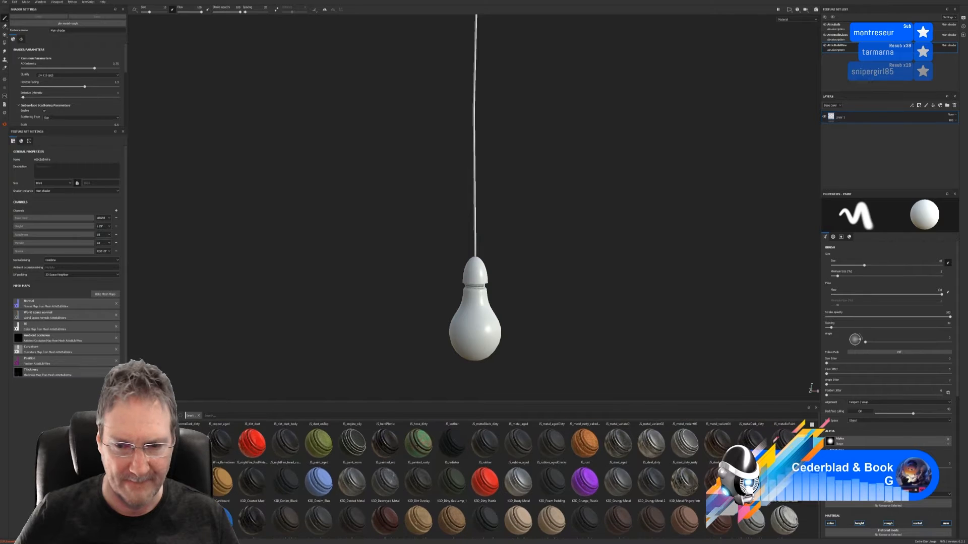
pyautogui.scroll(-3, 508, 480)
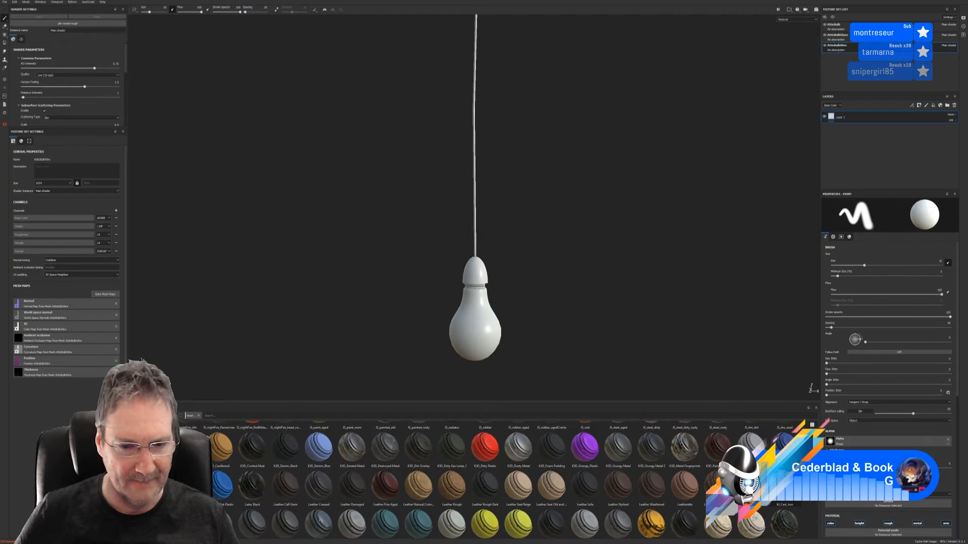
pyautogui.scroll(-3, 509, 479)
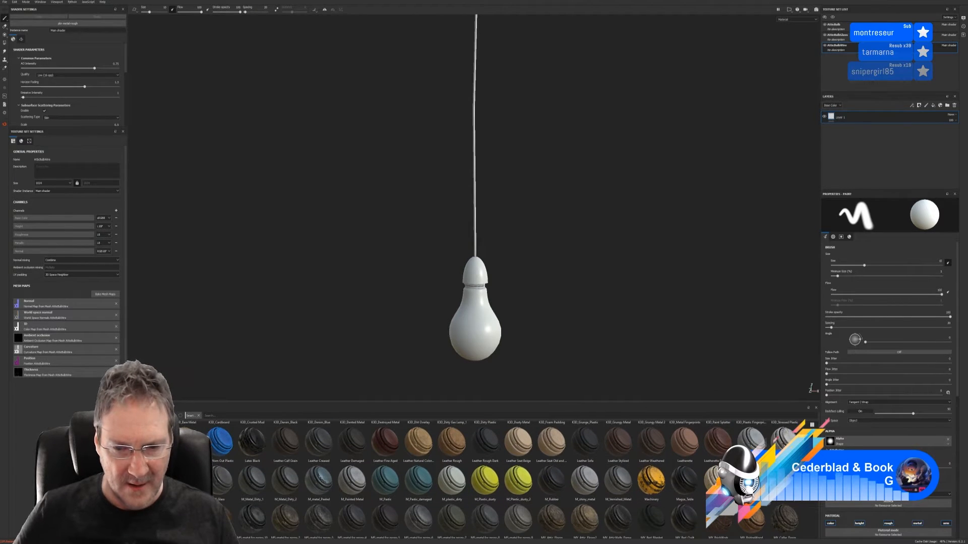
pyautogui.scroll(-1, 509, 480)
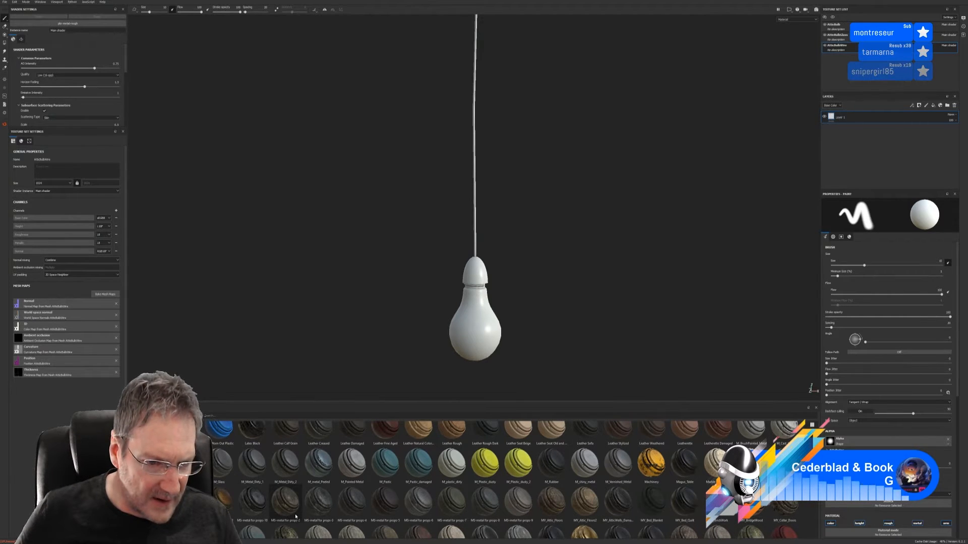
pyautogui.moveTo(291, 515); pyautogui.dragTo(475, 275)
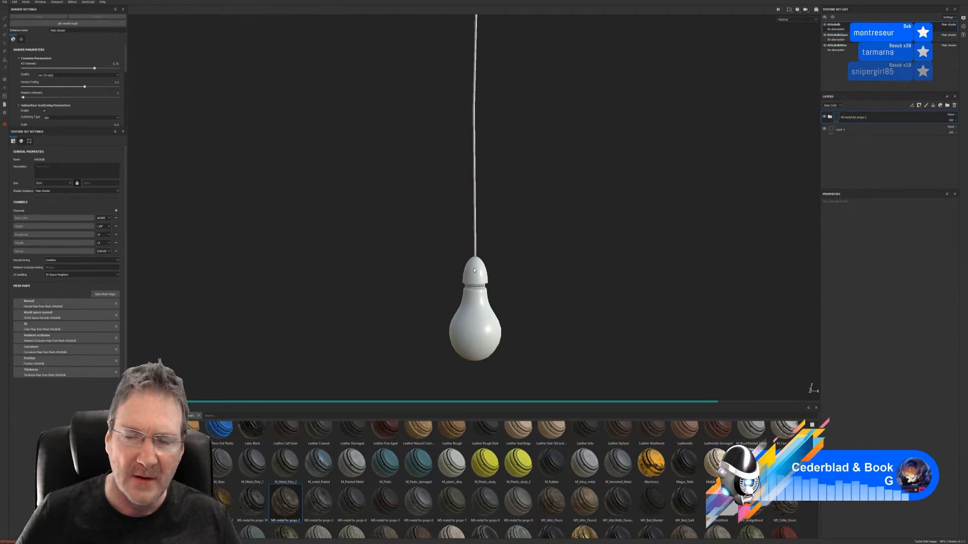
# Try the MS metal for props 9 smart material on the bulb's cap and cord, and undo it
pyautogui.scroll(5, 478, 280)
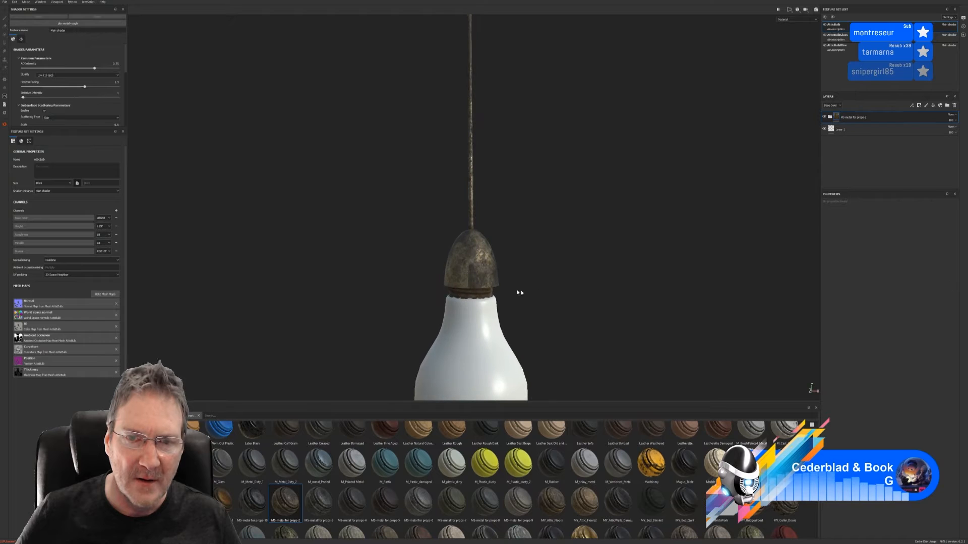
pyautogui.keyDown('alt'); pyautogui.moveTo(194, 301); pyautogui.dragTo(228, 300); pyautogui.keyUp('alt')
pyautogui.keyDown('alt'); pyautogui.moveTo(349, 307); pyautogui.dragTo(156, 328, button='right'); pyautogui.keyUp('alt')
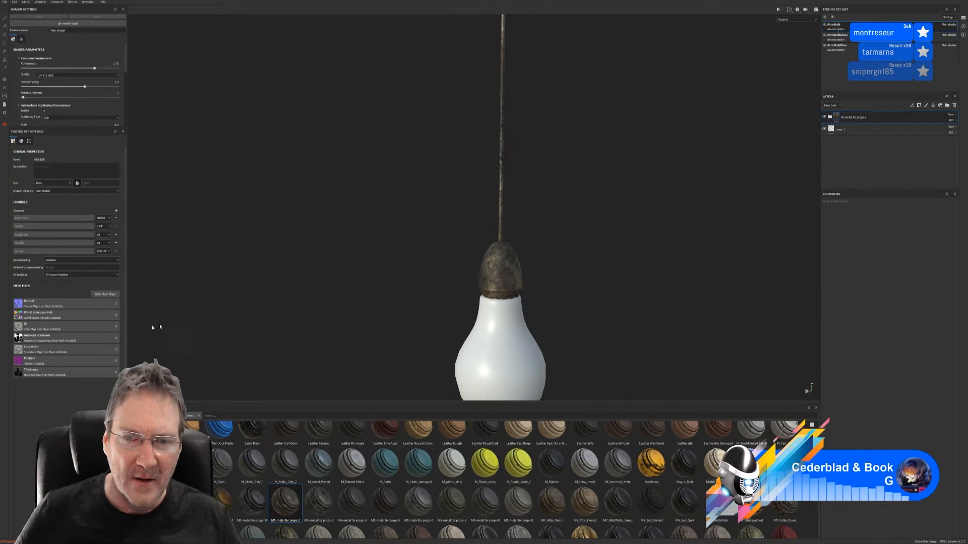
pyautogui.keyDown('alt'); pyautogui.moveTo(556, 295); pyautogui.dragTo(548, 279, button='middle'); pyautogui.keyUp('alt')
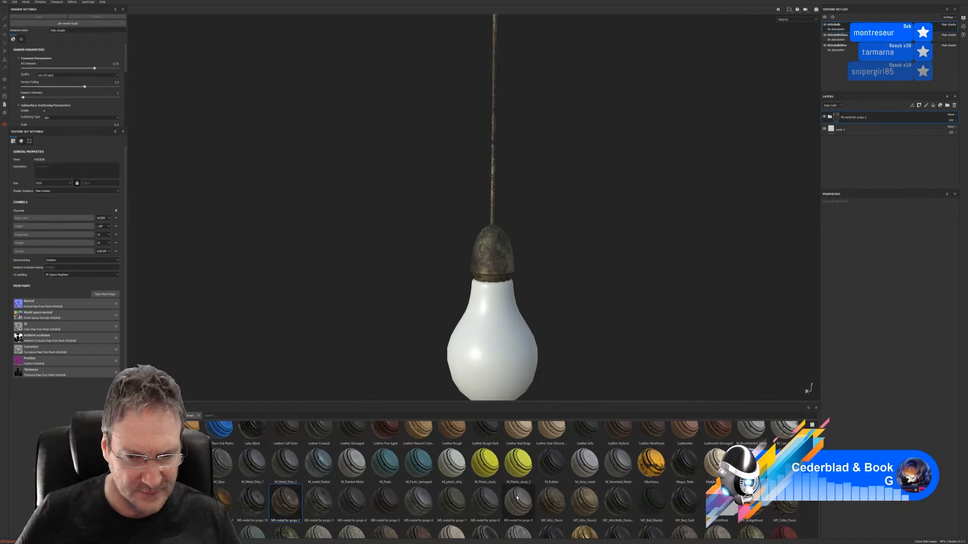
pyautogui.moveTo(517, 498)
pyautogui.moveTo(516, 498); pyautogui.dragTo(502, 261)
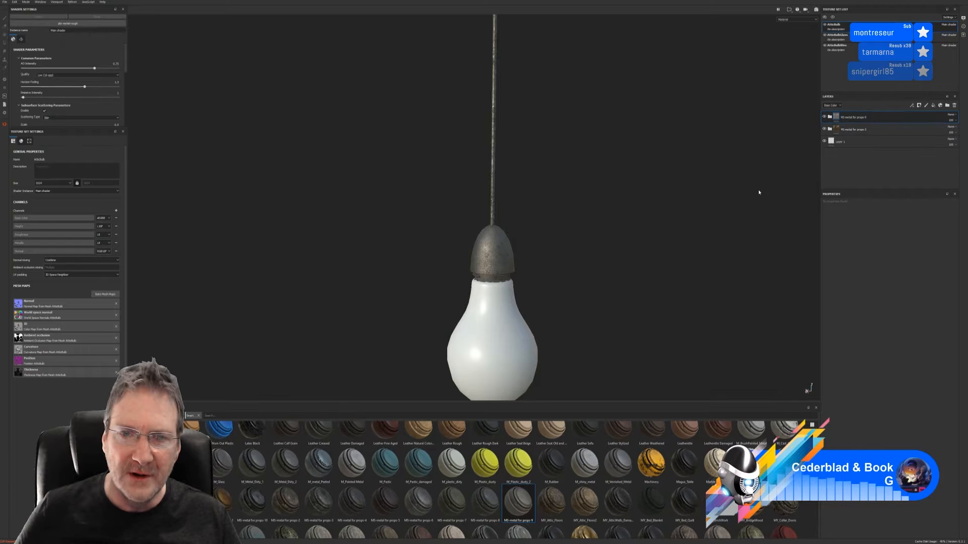
pyautogui.hotkey('ctrl', 'z')
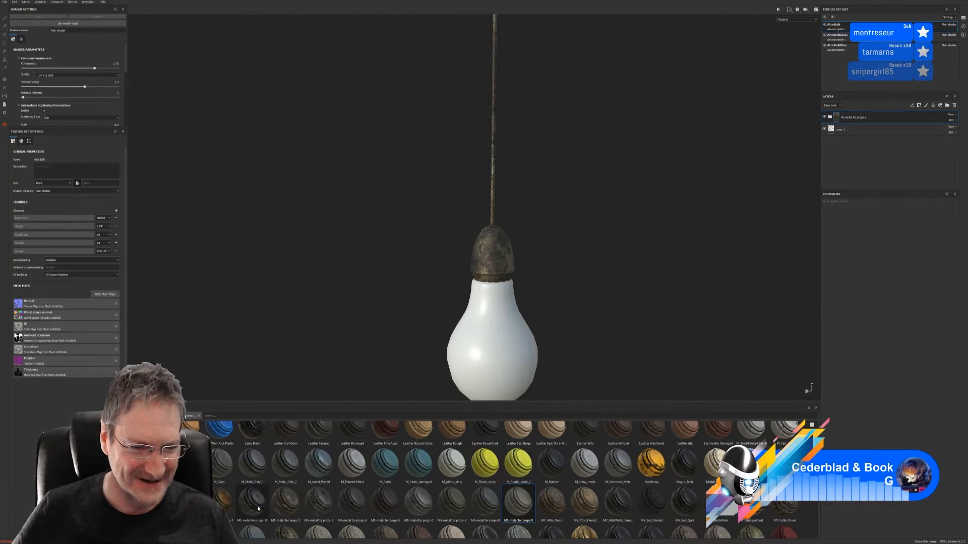
# Apply the MS metal for props 10 smart material to the bulb's cap and cord and delete the default Layer 1
pyautogui.moveTo(259, 508); pyautogui.dragTo(507, 260)
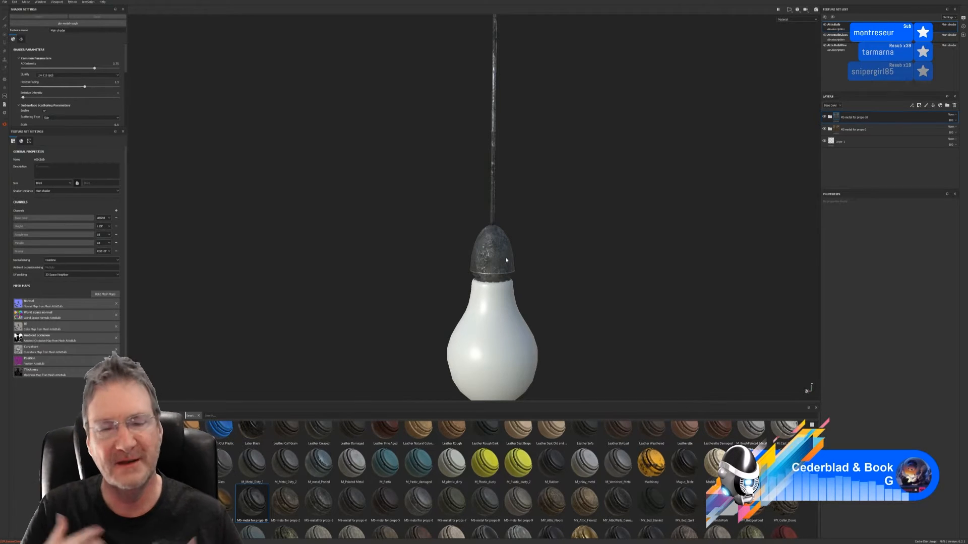
pyautogui.click(880, 147)
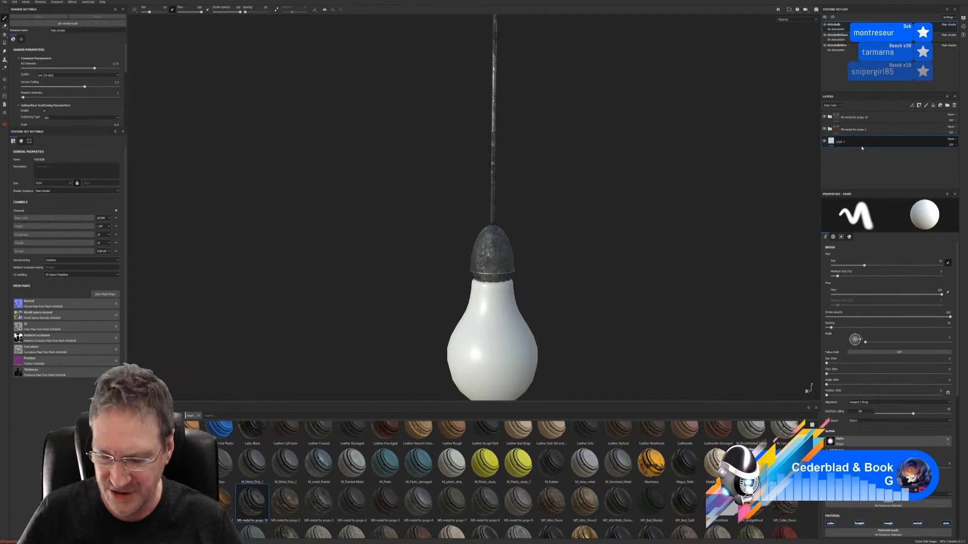
pyautogui.press('Delete')
# Find the Surface Worn smart mask and apply it to the MS metal for props 10 layer folder
pyautogui.click(865, 117)
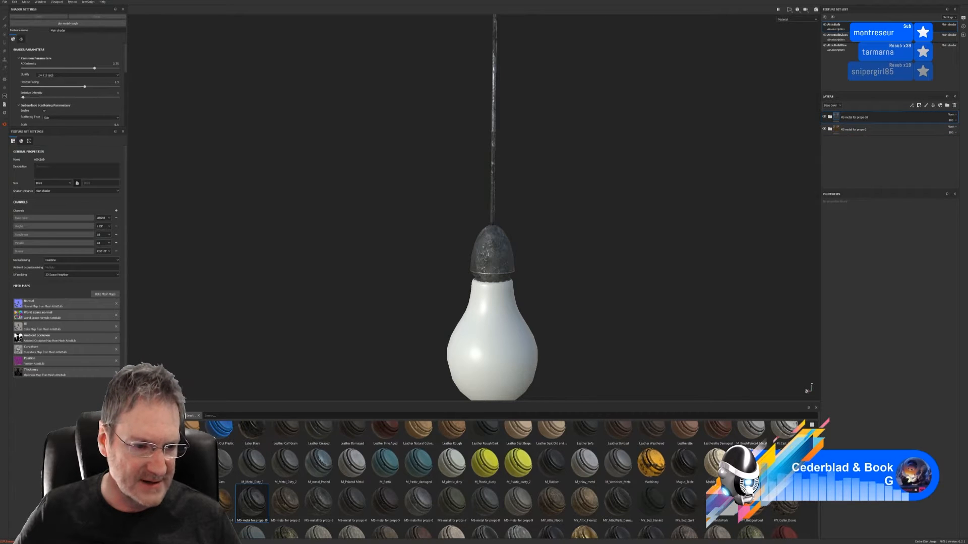
pyautogui.click(146, 508)
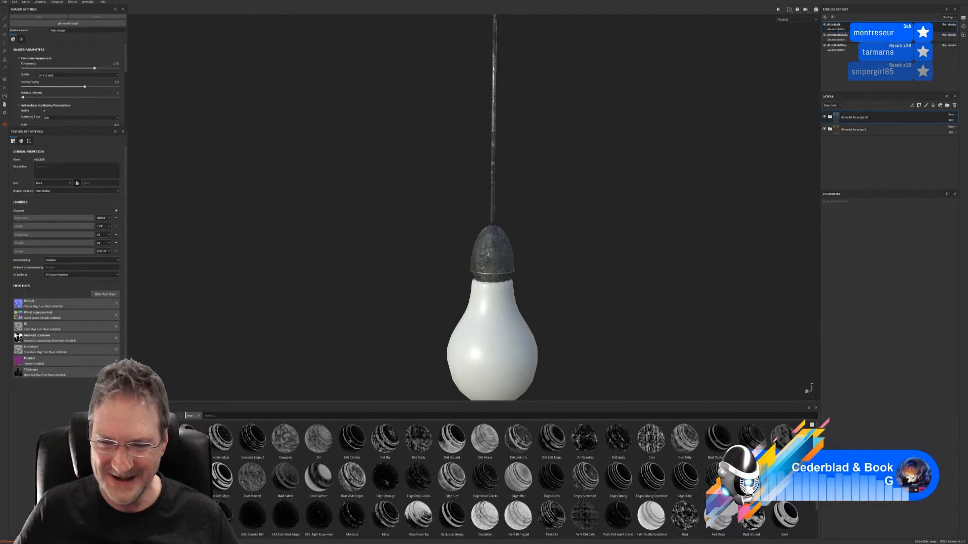
pyautogui.scroll(-1, 504, 479)
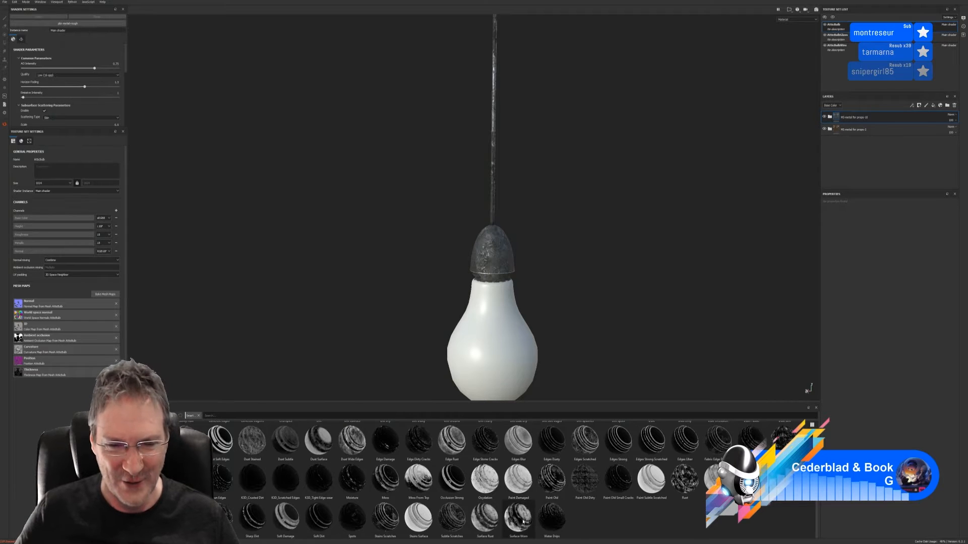
pyautogui.moveTo(523, 521)
pyautogui.mouseDown()
pyautogui.moveTo(590, 360)
pyautogui.moveTo(570, 285)
pyautogui.moveTo(877, 133)
pyautogui.moveTo(882, 120)
pyautogui.mouseUp()
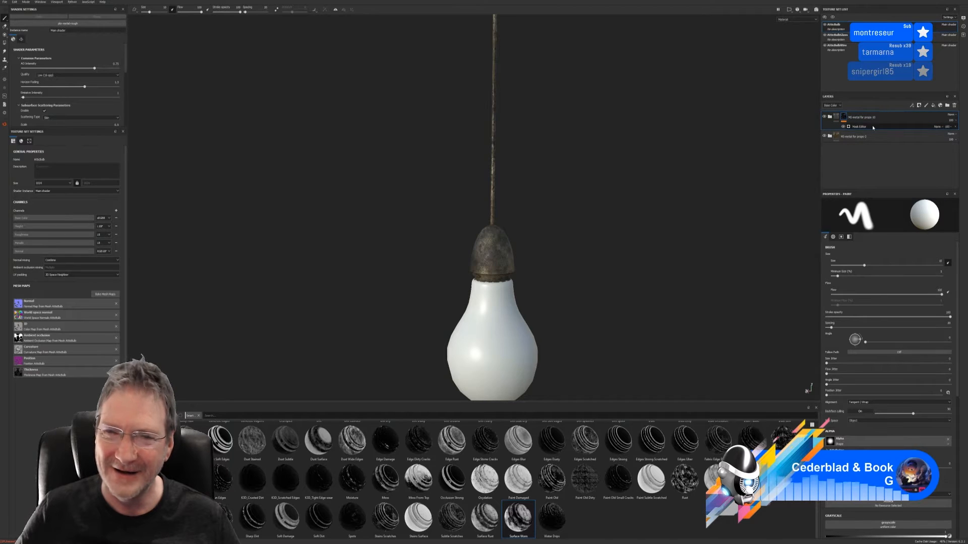
# In the Mask Editor, raise Global Balance, set Texture 2 to 1, and lower Global Contrast, Ambient Occlusion and Curvature slightly
pyautogui.click(857, 129)
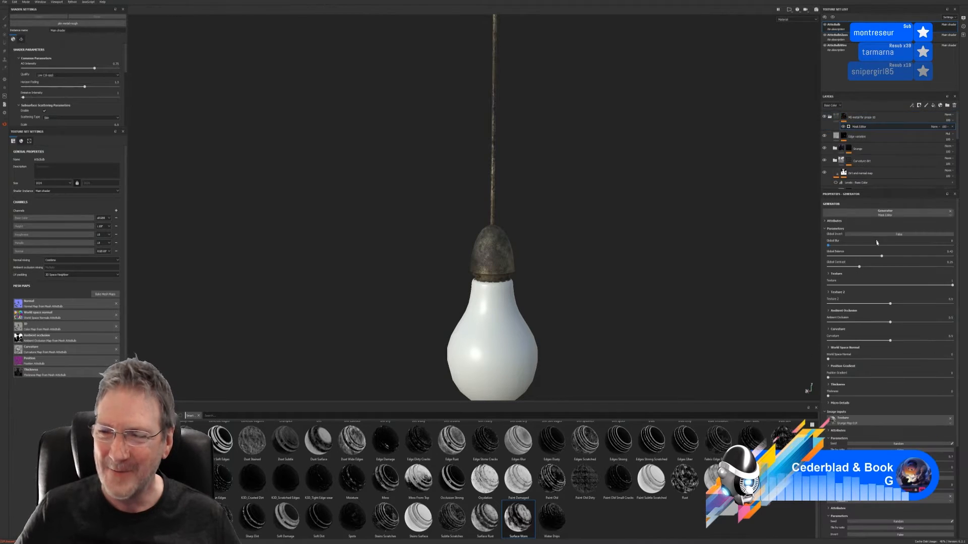
pyautogui.moveTo(882, 258); pyautogui.dragTo(844, 268)
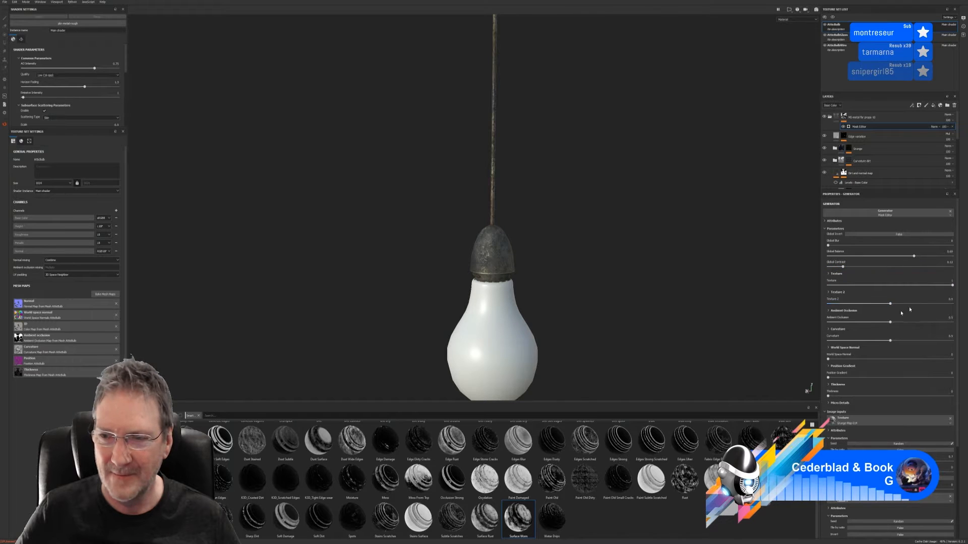
pyautogui.moveTo(910, 310); pyautogui.dragTo(954, 307)
pyautogui.moveTo(890, 323); pyautogui.dragTo(851, 341)
pyautogui.click(879, 342)
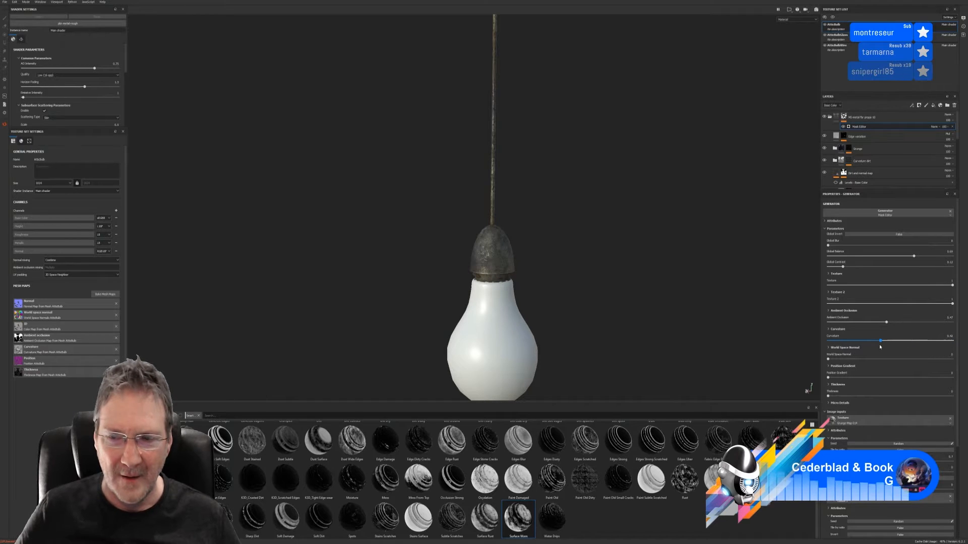
pyautogui.moveTo(830, 360); pyautogui.dragTo(867, 362)
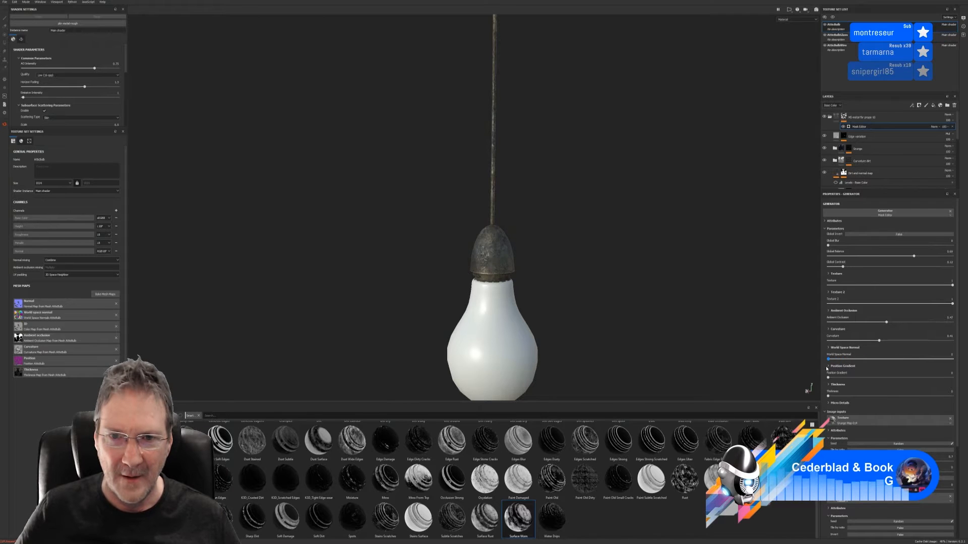
pyautogui.click(880, 162)
pyautogui.click(829, 118)
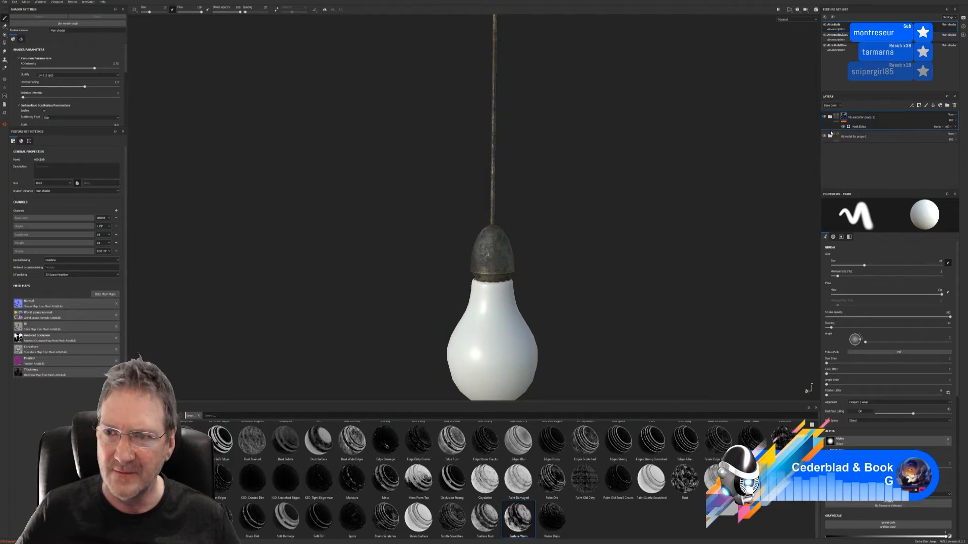
# Group the MS metal for props 10 and MS metal for props 2 material folders into one folder
pyautogui.click(833, 135)
pyautogui.rightClick(871, 138)
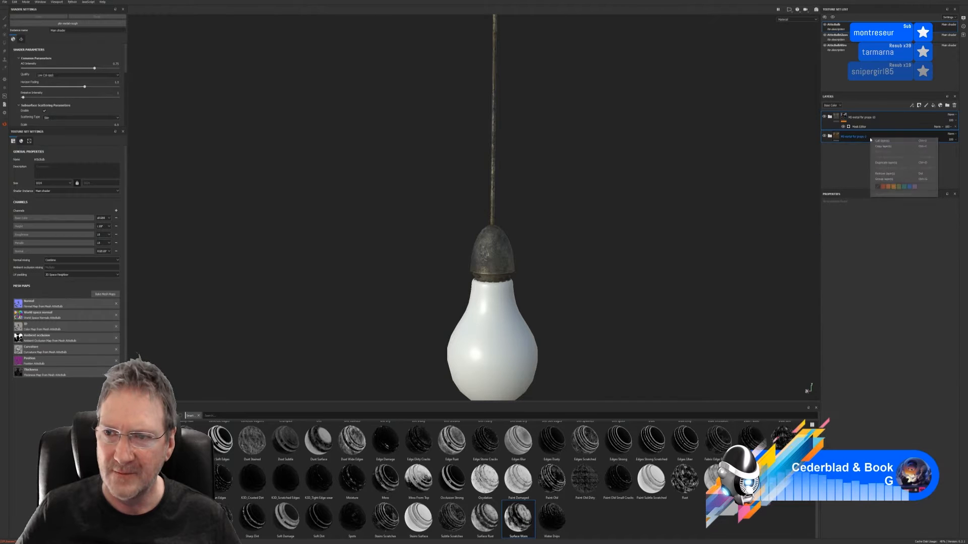
pyautogui.click(886, 182)
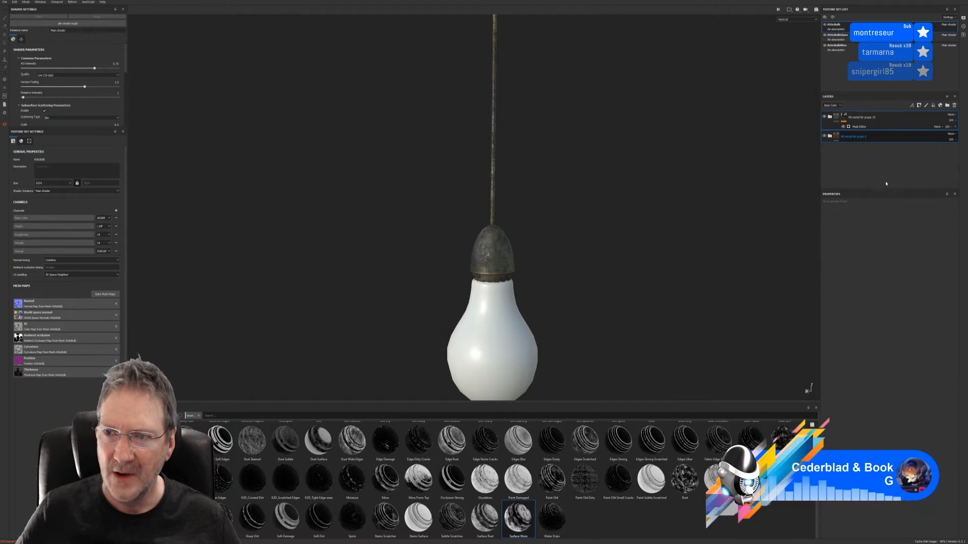
# Add a color selection mask to the group folder and pick the grey ID color of the cap and cord
pyautogui.rightClick(892, 118)
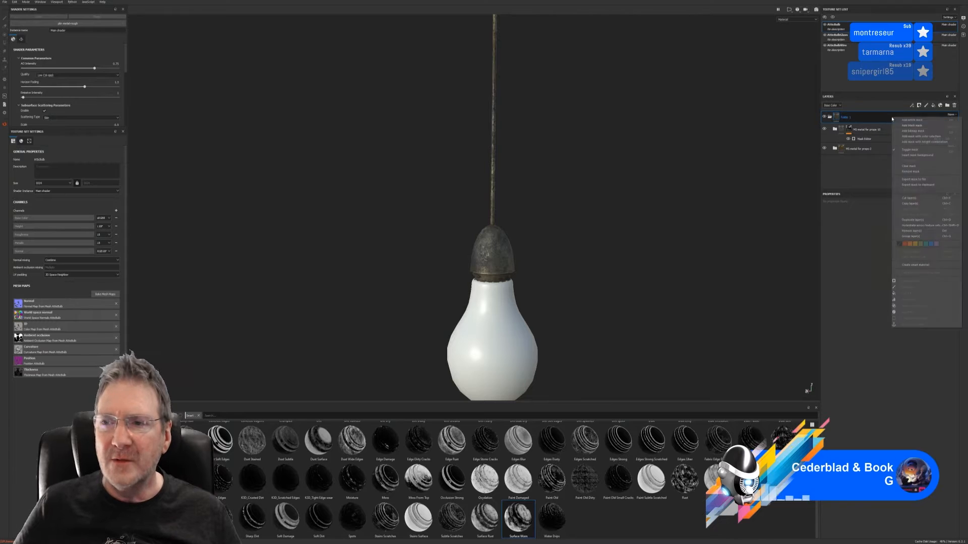
pyautogui.click(915, 136)
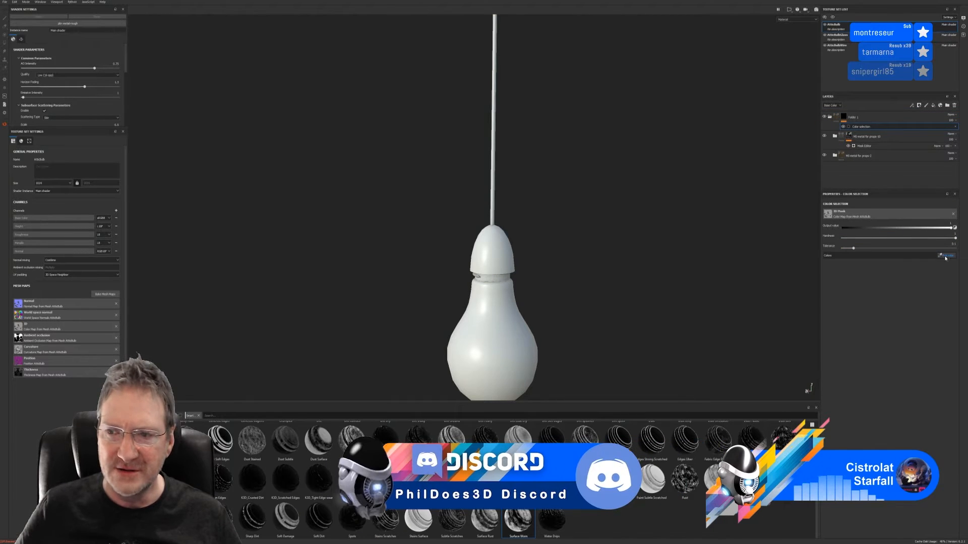
pyautogui.click(947, 255)
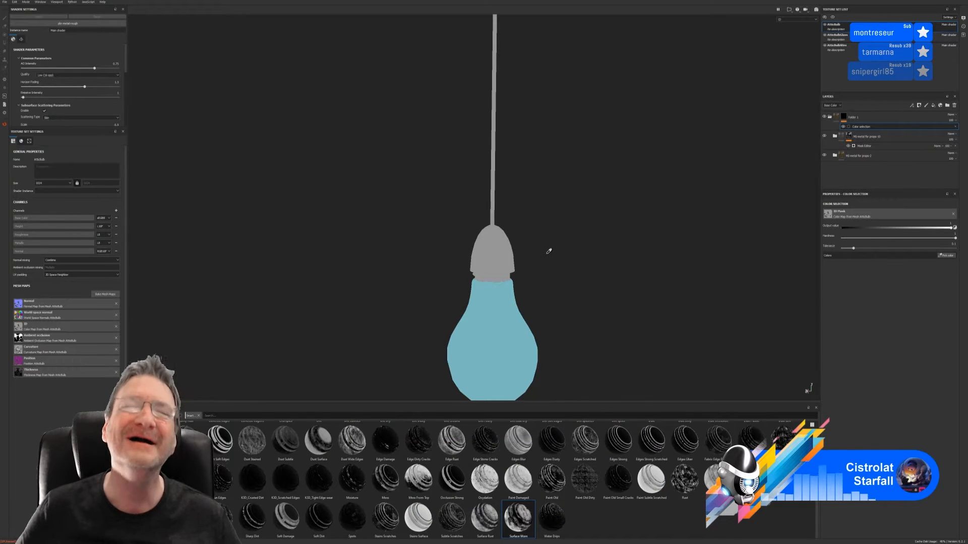
pyautogui.click(495, 257)
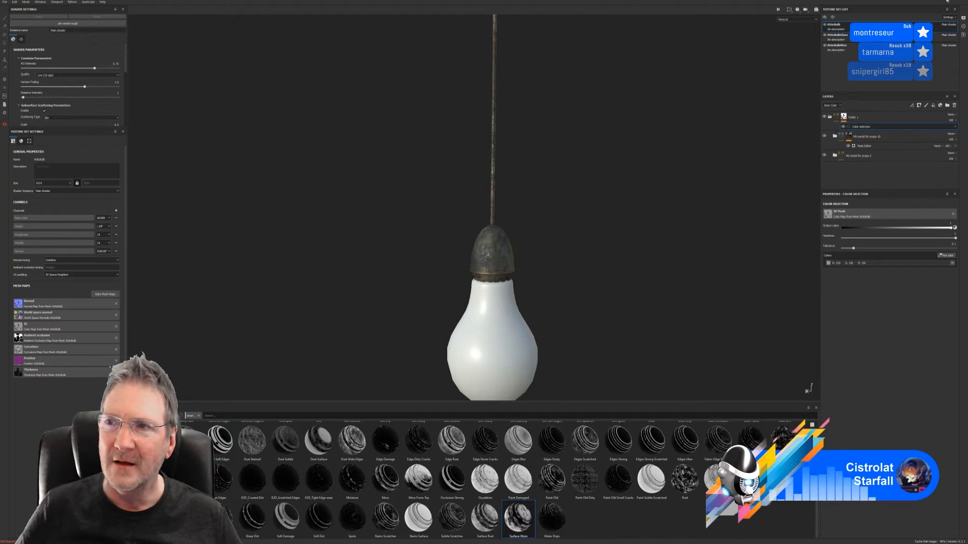
pyautogui.scroll(-10, 584, 206)
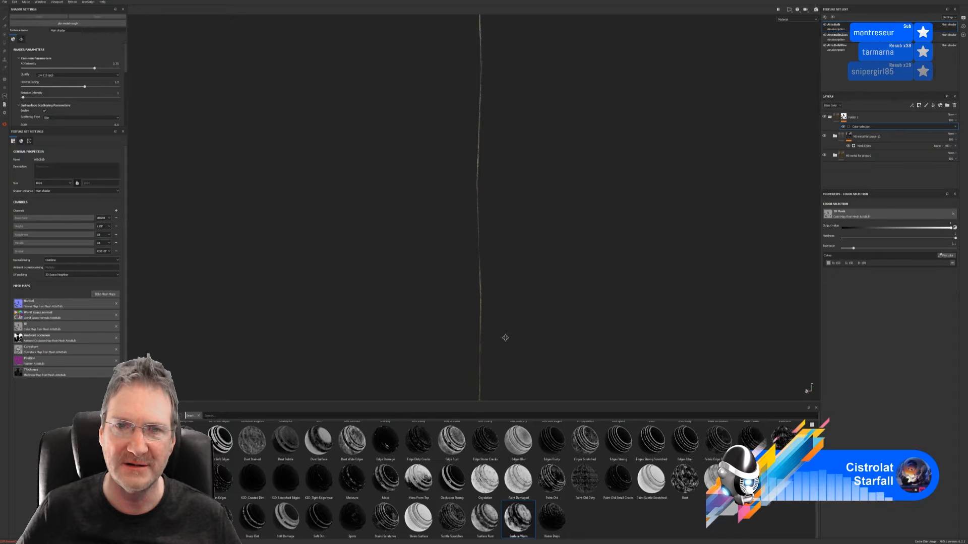
pyautogui.press('f')
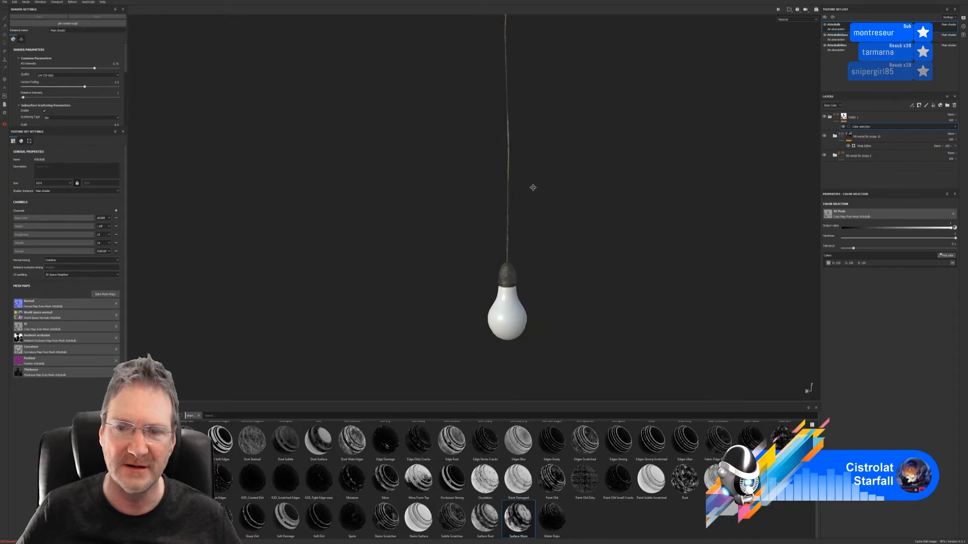
pyautogui.scroll(3, 532, 186)
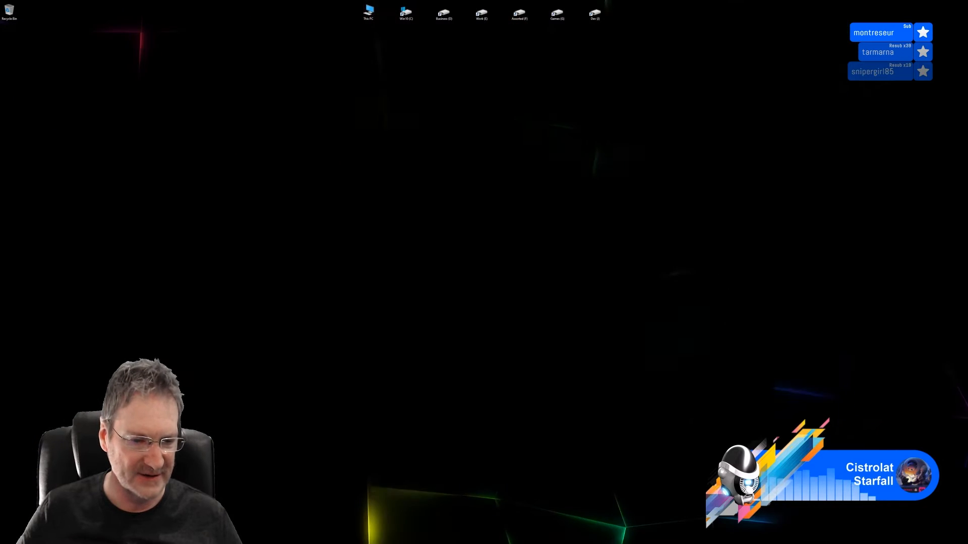
# Switch to 3ds Max and check the bulb mesh's cord and cap by selecting them at element level
pyautogui.scroll(3, 356, 395)
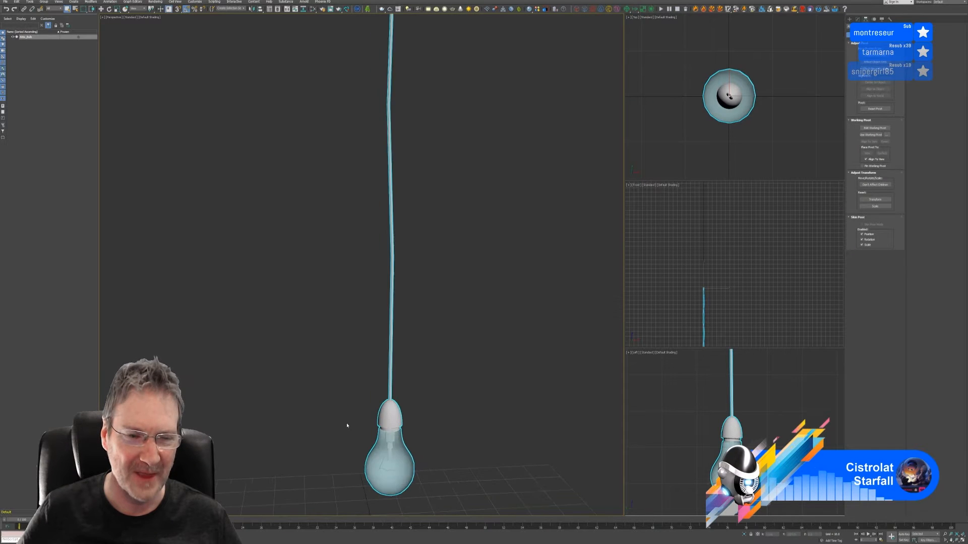
pyautogui.click(857, 18)
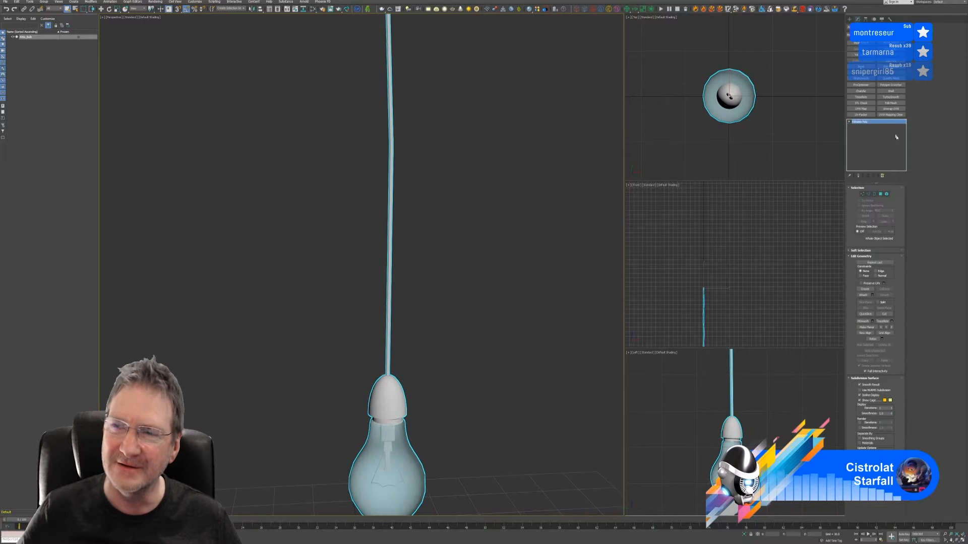
pyautogui.click(886, 194)
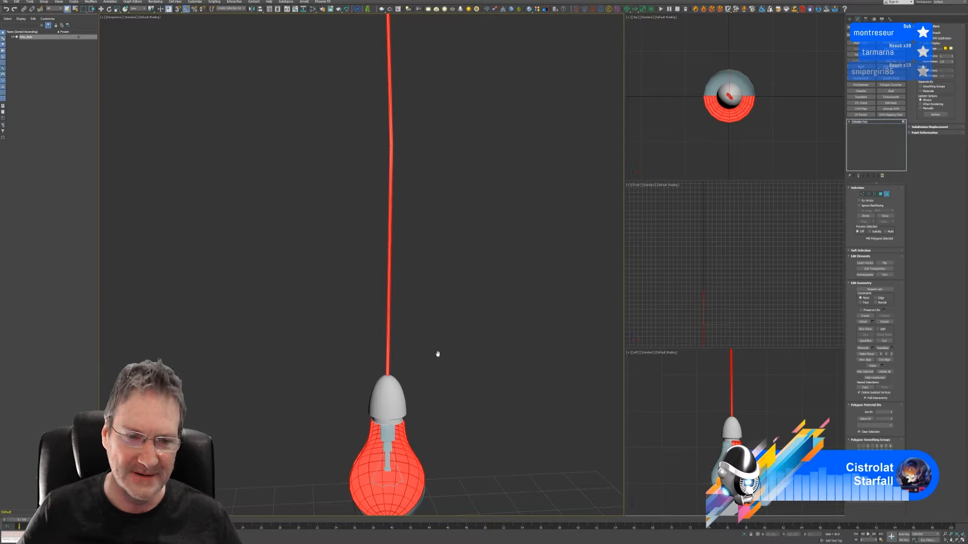
pyautogui.moveTo(437, 354); pyautogui.dragTo(443, 328, button='middle')
pyautogui.moveTo(341, 339); pyautogui.dragTo(340, 339)
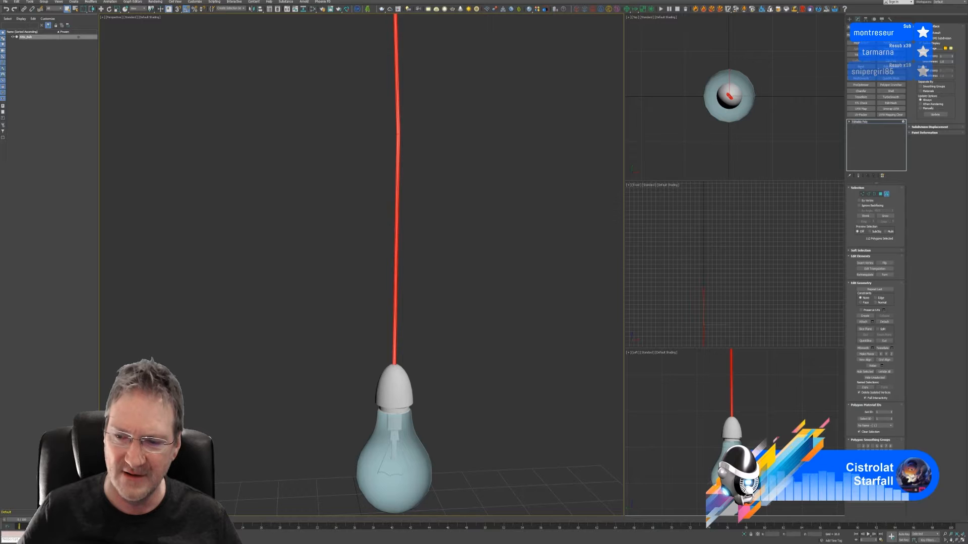
pyautogui.click(400, 376)
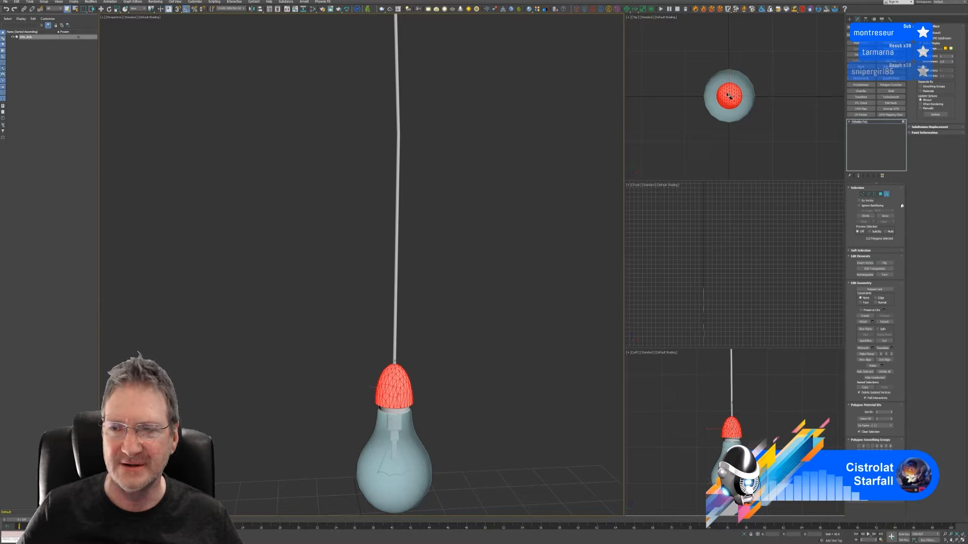
pyautogui.click(886, 195)
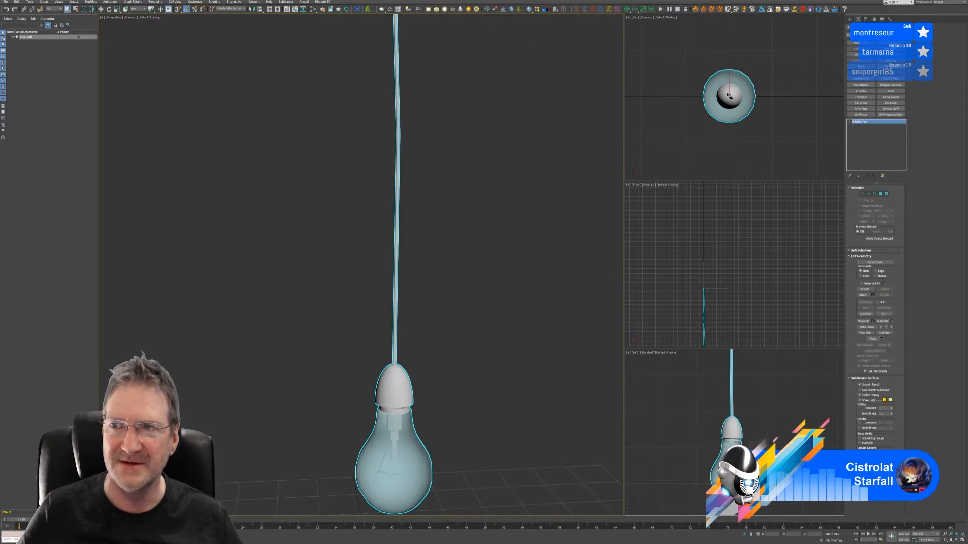
# Show the bulb's vertex colors through its object properties to inspect them, and turn the vertex channel display off again
pyautogui.rightClick(394, 238)
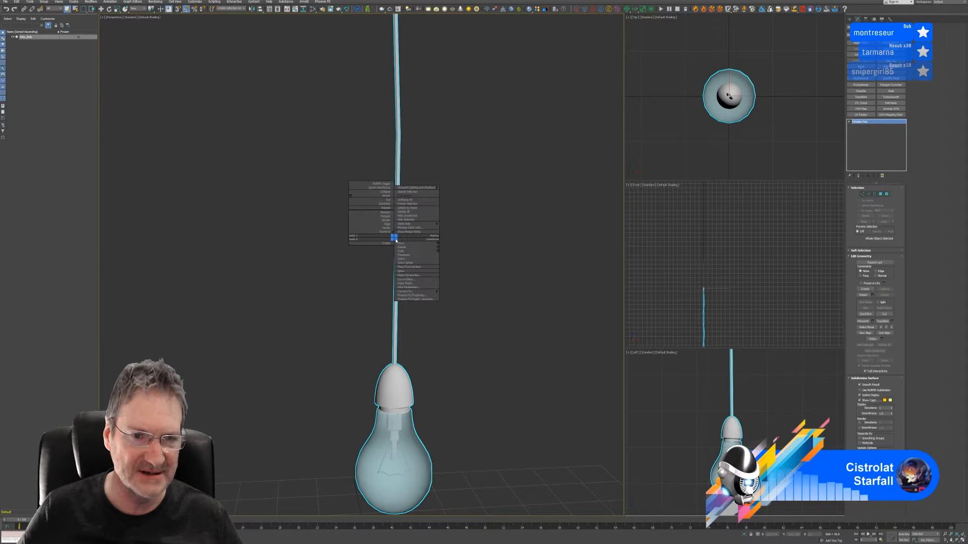
pyautogui.click(415, 275)
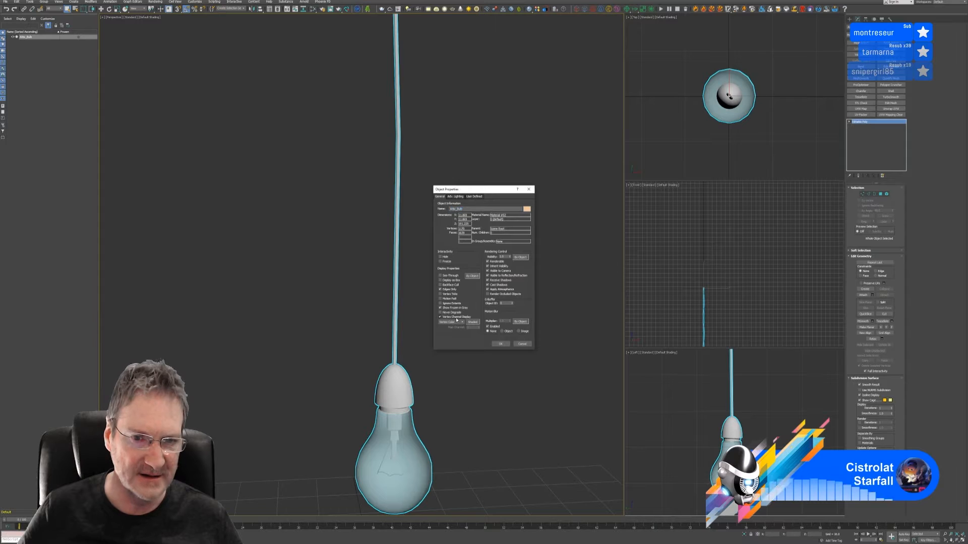
pyautogui.click(473, 322)
pyautogui.click(500, 343)
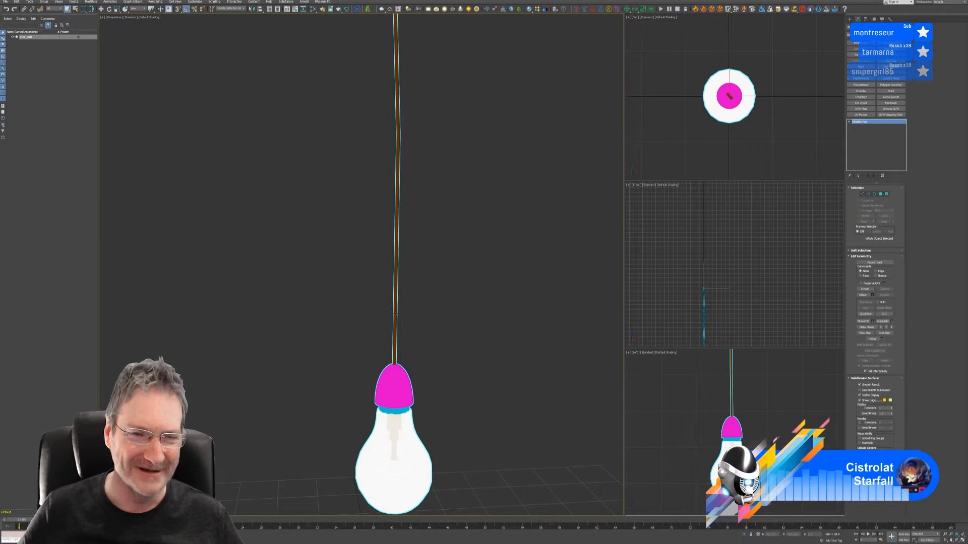
pyautogui.rightClick(394, 313)
pyautogui.click(416, 352)
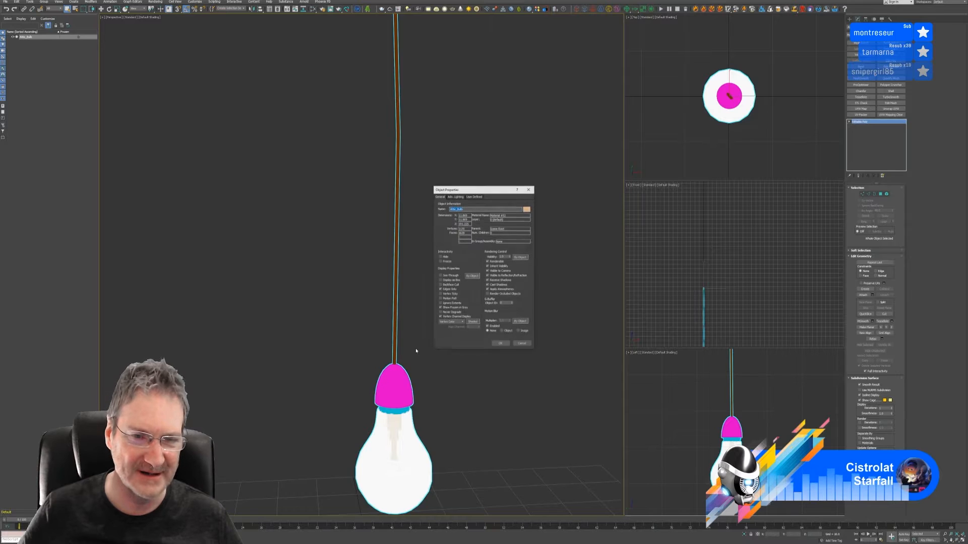
pyautogui.click(446, 317)
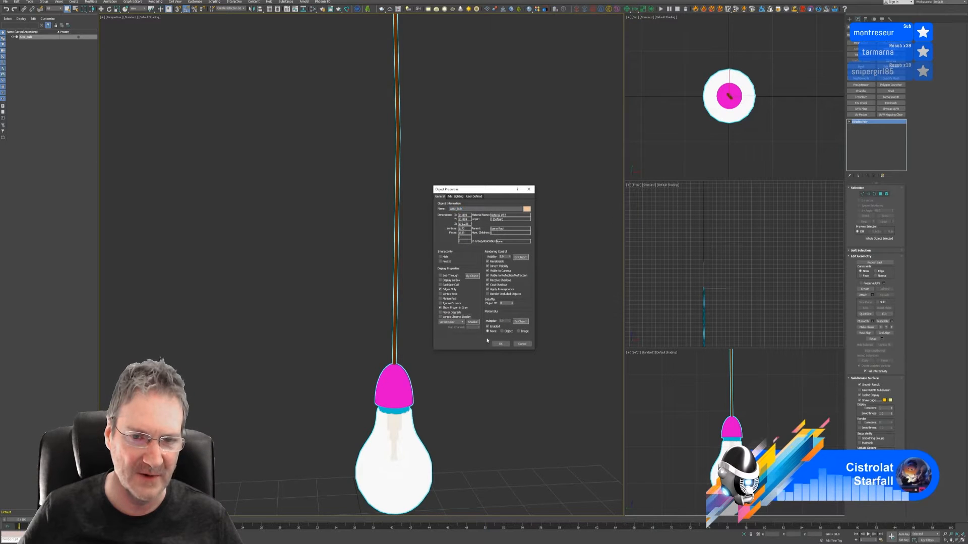
pyautogui.click(500, 345)
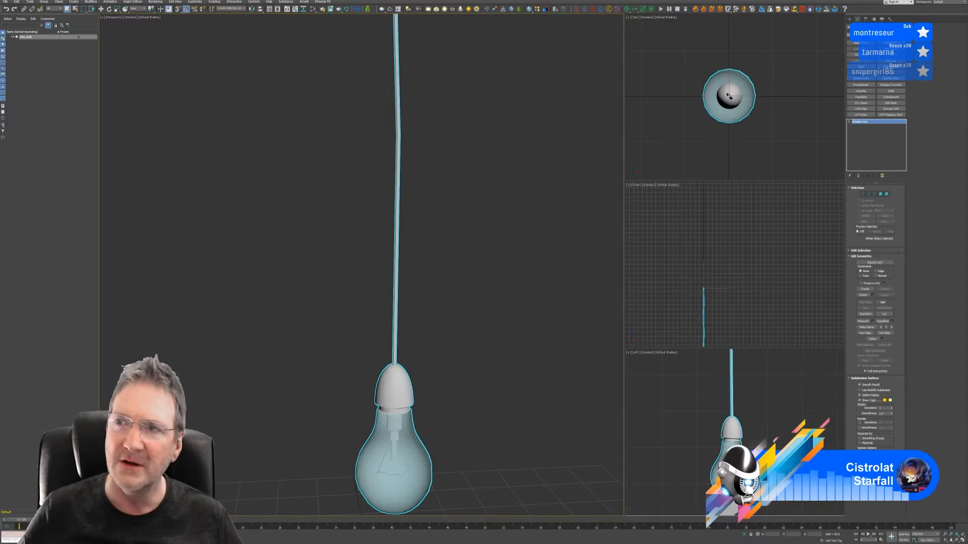
# Switch back to Substance 3D Painter and choose the third texture set in the list
pyautogui.click(938, 1)
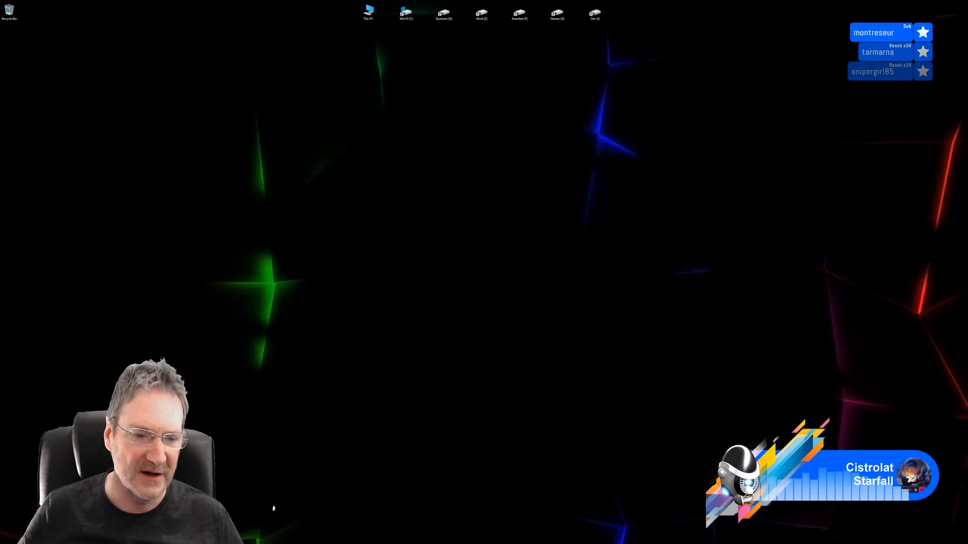
pyautogui.hotkey('alt', 'Tab')
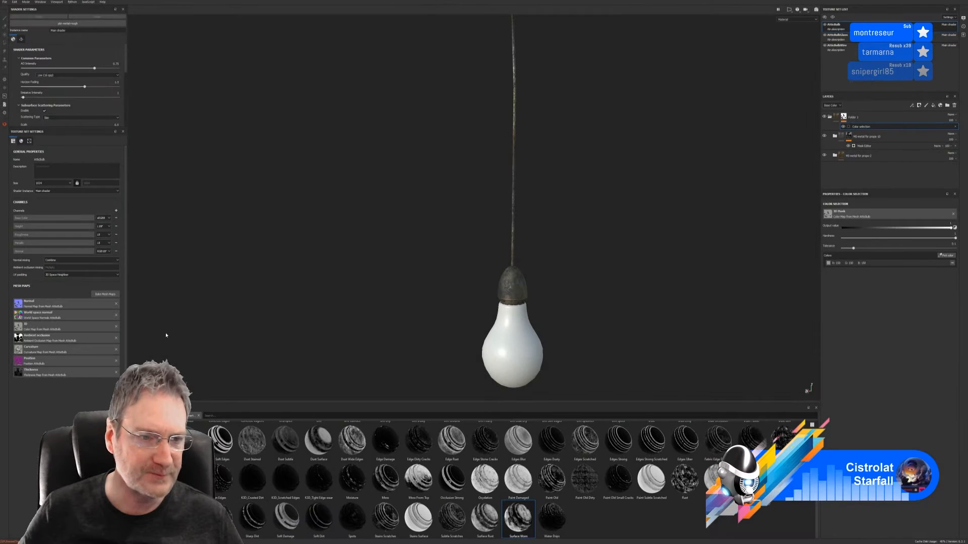
pyautogui.click(847, 52)
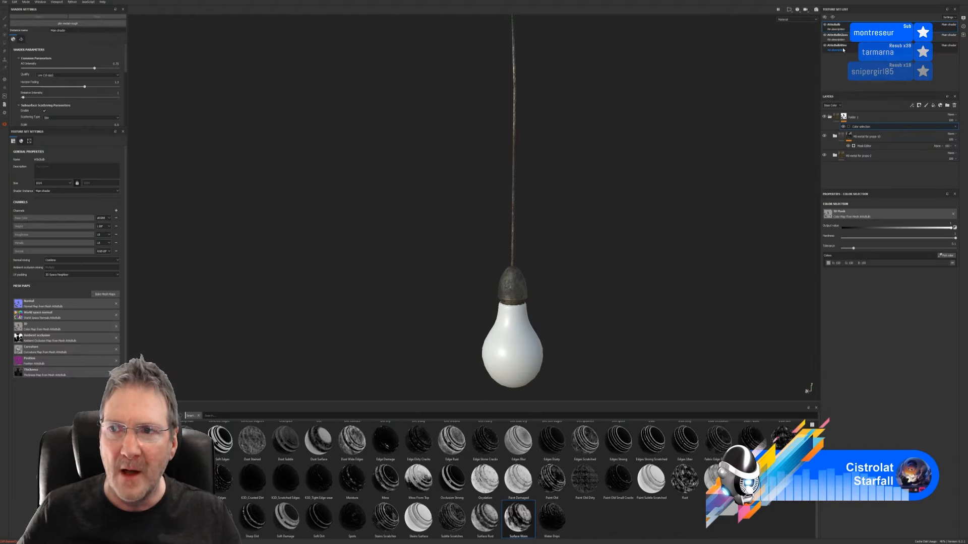
# Examine the mesh map baking settings and which texture sets are included in the bake, without baking
pyautogui.click(101, 296)
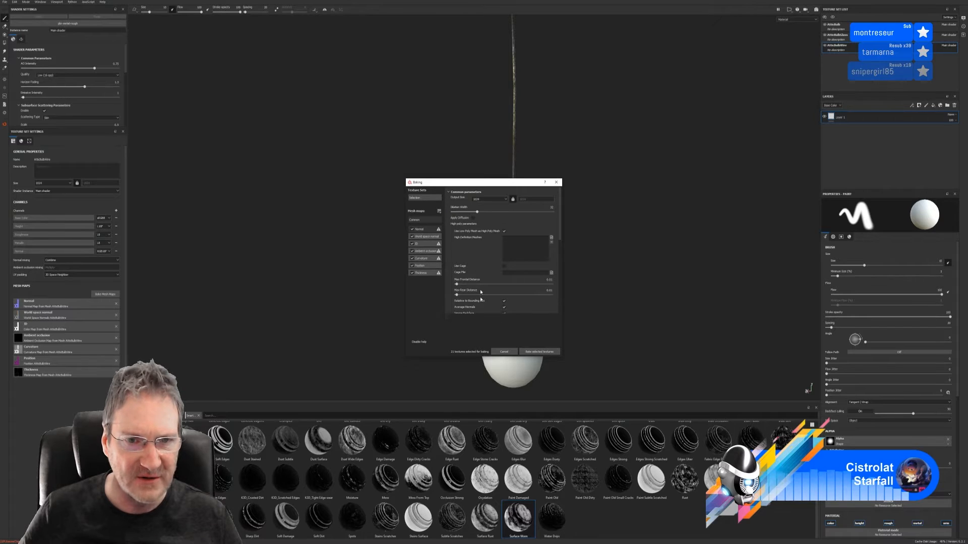
pyautogui.click(439, 211)
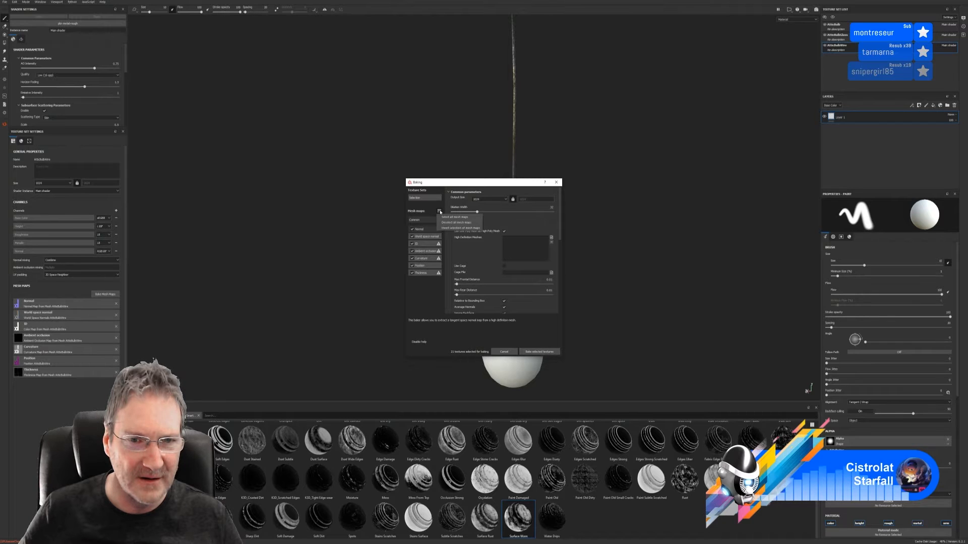
pyautogui.click(430, 306)
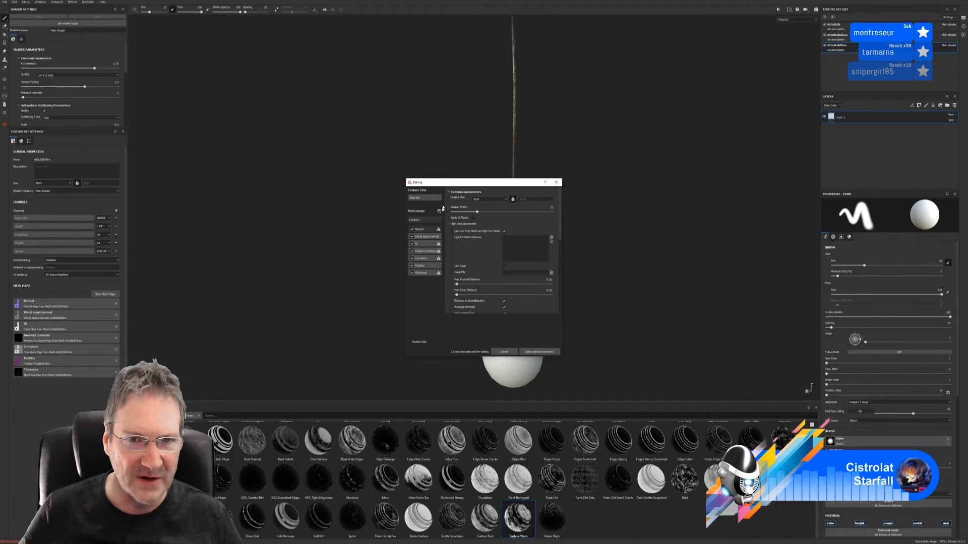
pyautogui.scroll(-3, 538, 253)
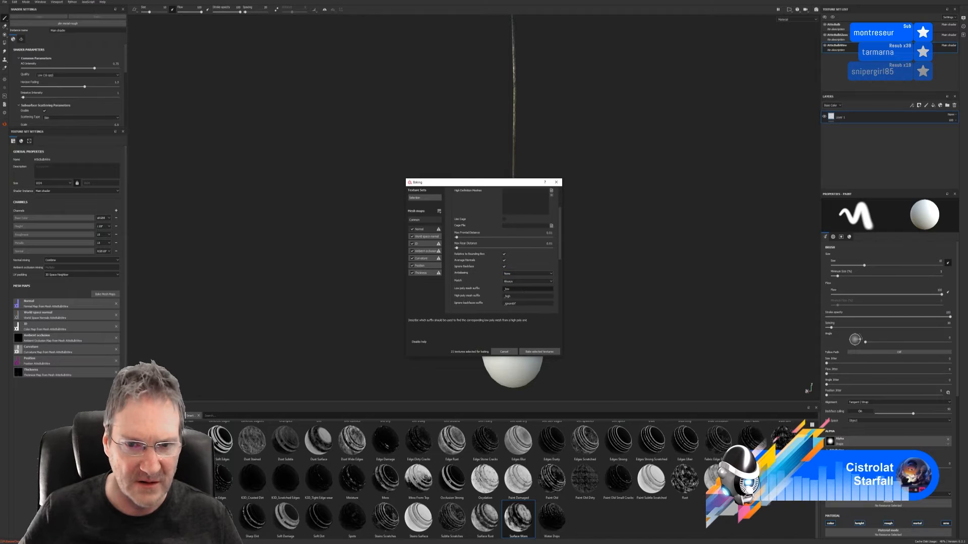
pyautogui.scroll(-2, 538, 253)
pyautogui.scroll(-5, 519, 308)
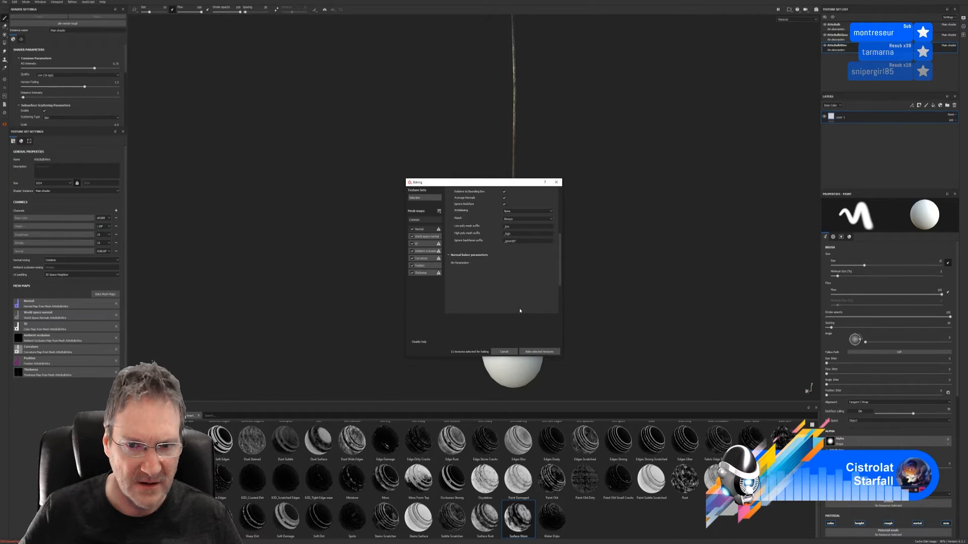
pyautogui.scroll(7, 522, 308)
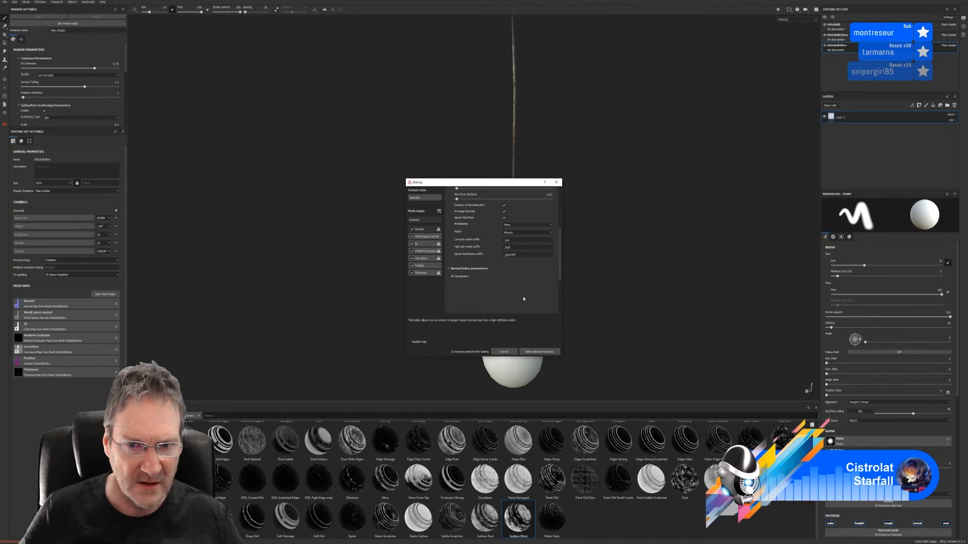
pyautogui.scroll(3, 524, 267)
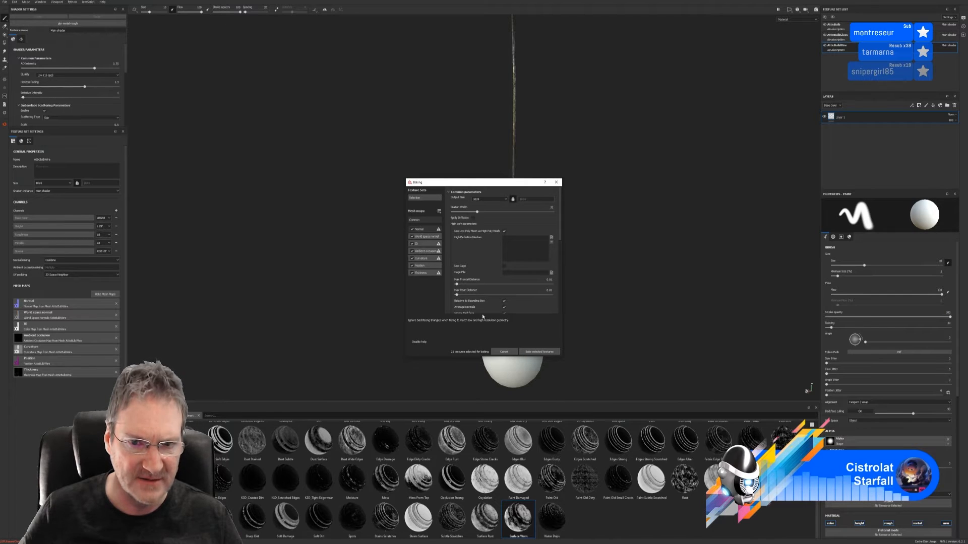
pyautogui.click(435, 198)
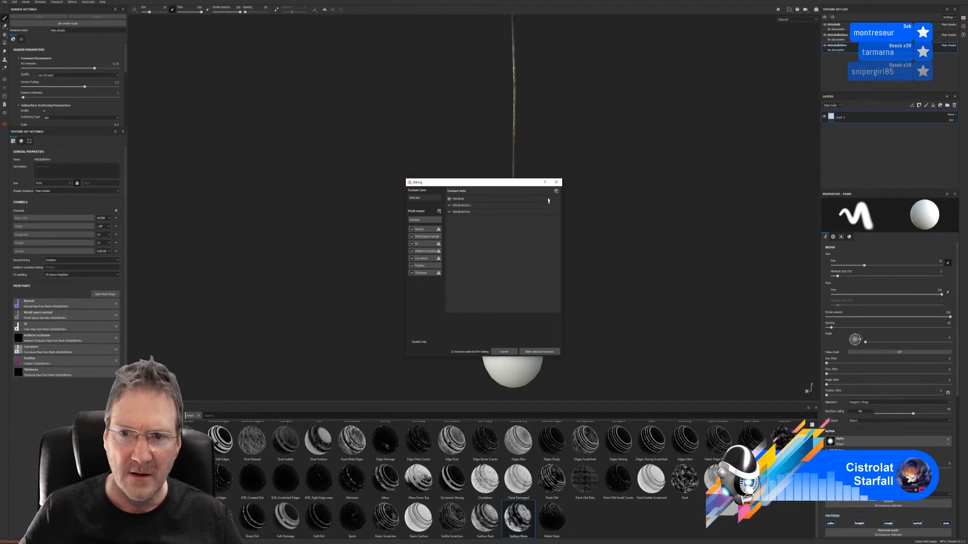
pyautogui.click(556, 182)
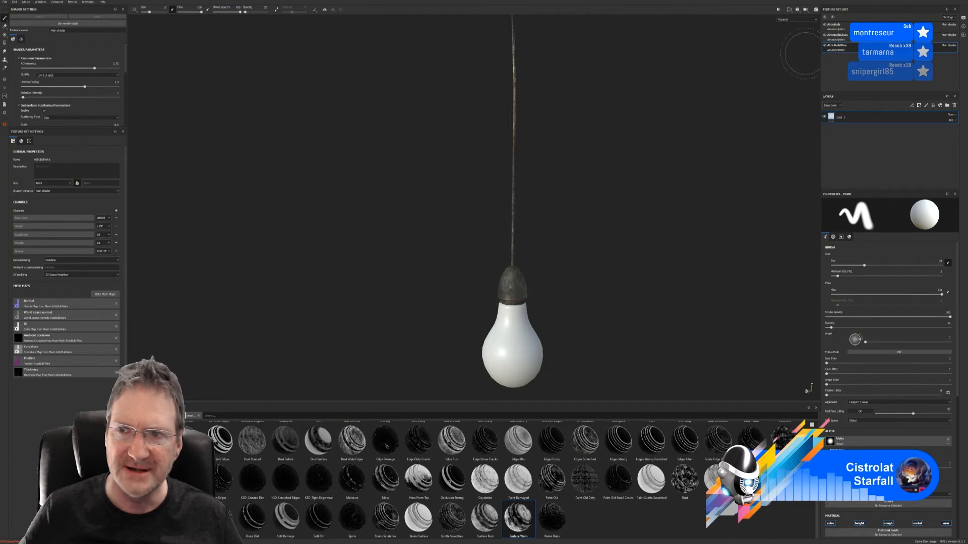
# Toggle the first texture set's visibility to check which parts it covers, and rename the set AtticBulb_2
pyautogui.click(826, 25)
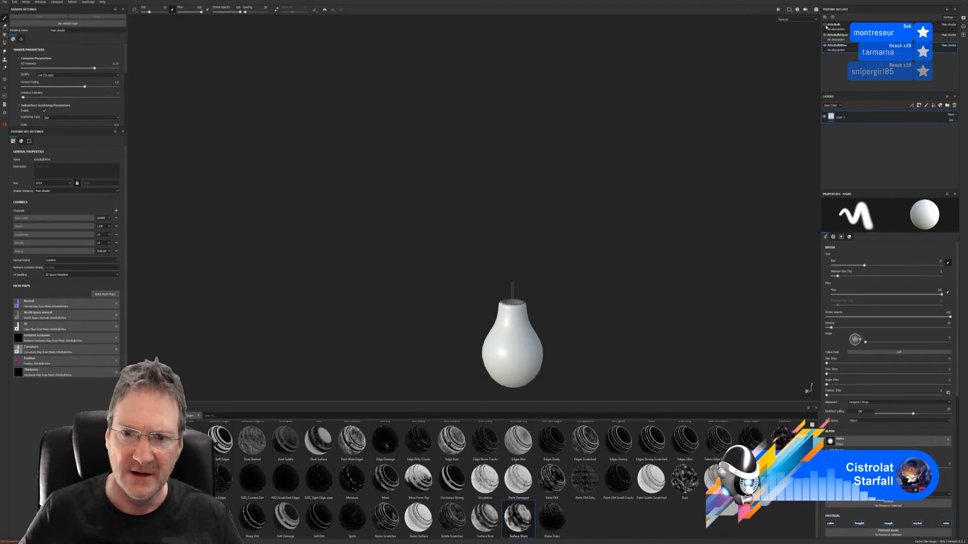
pyautogui.click(825, 25)
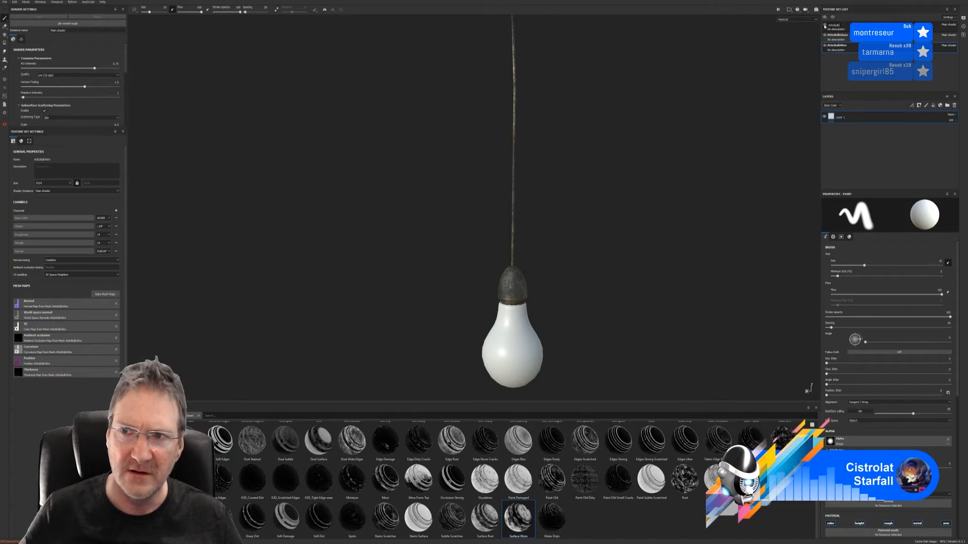
pyautogui.click(825, 25)
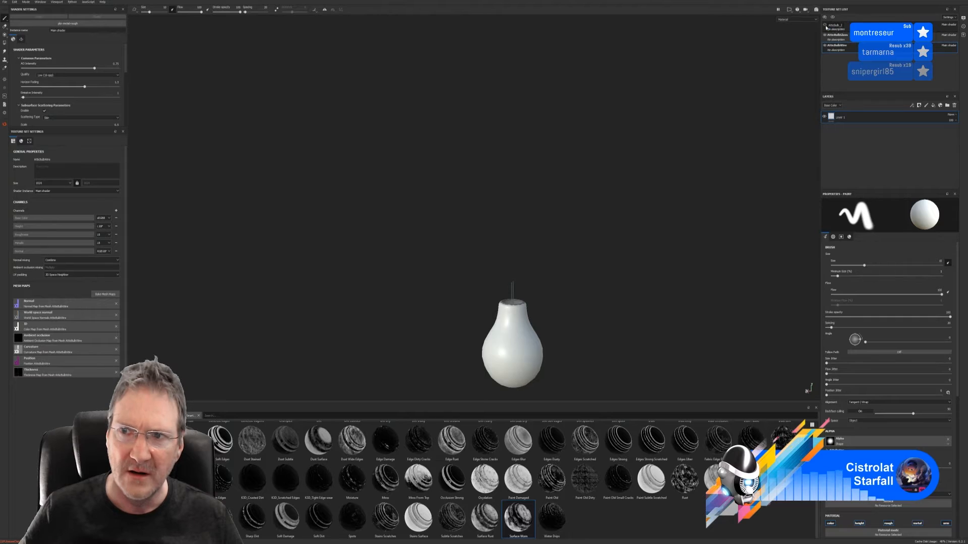
pyautogui.click(826, 25)
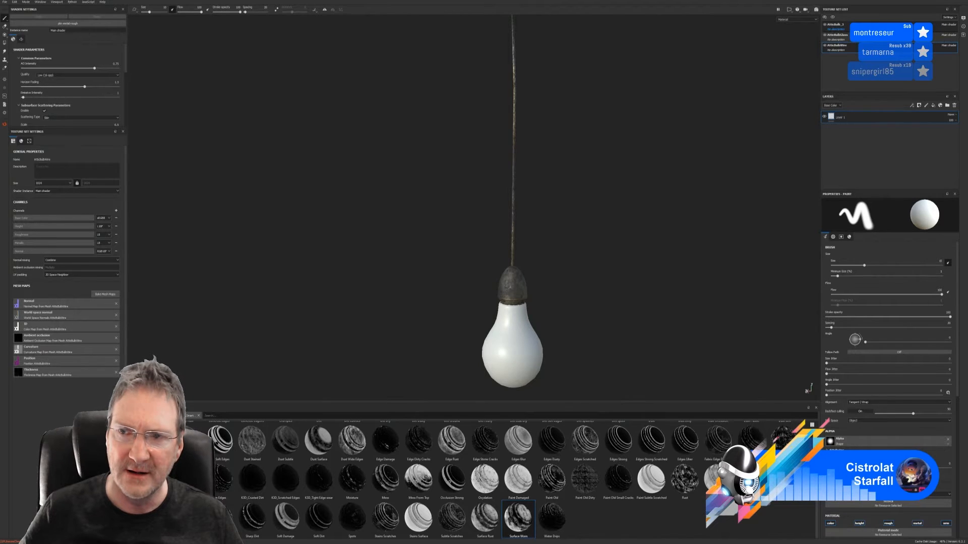
# Set up a mesh map bake for AtticBulb_2 only, excluding the other two texture sets
pyautogui.click(836, 25)
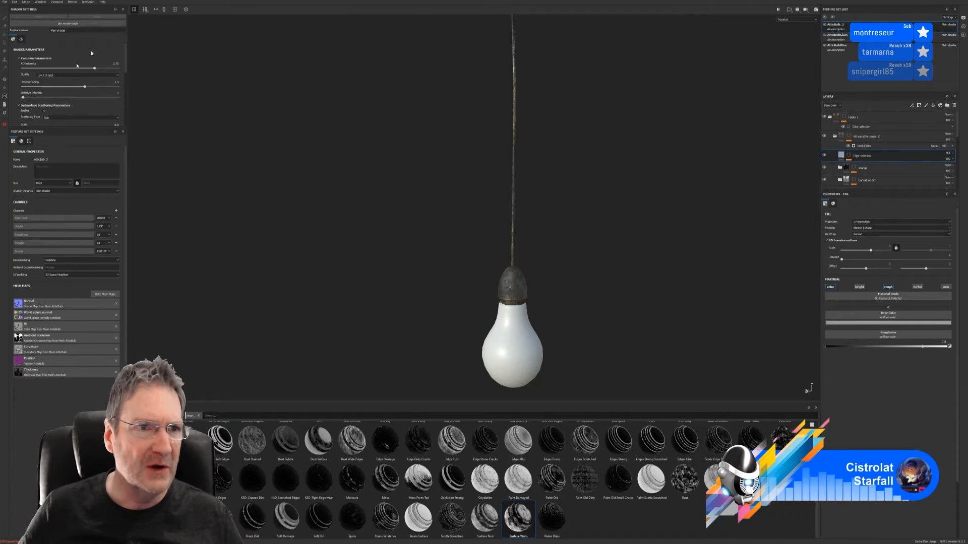
pyautogui.click(102, 295)
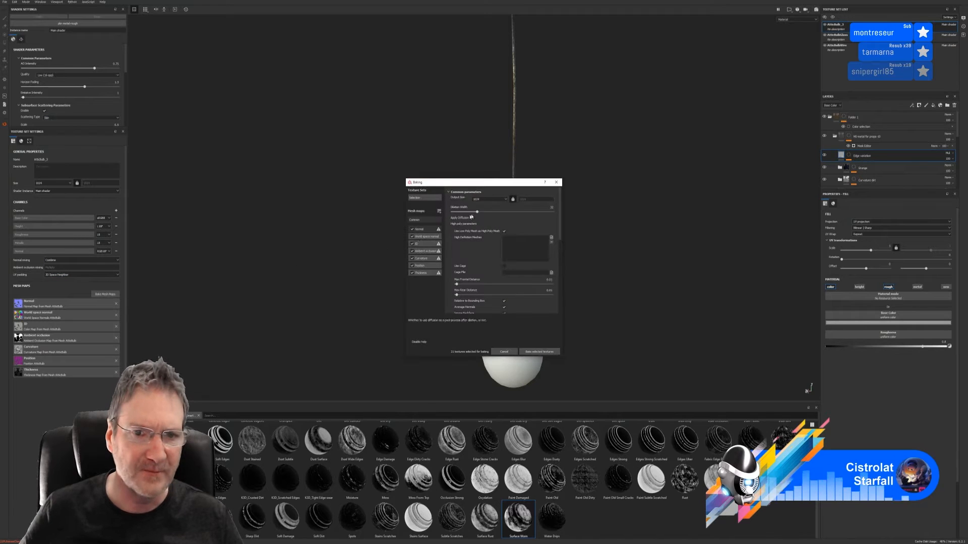
pyautogui.click(424, 198)
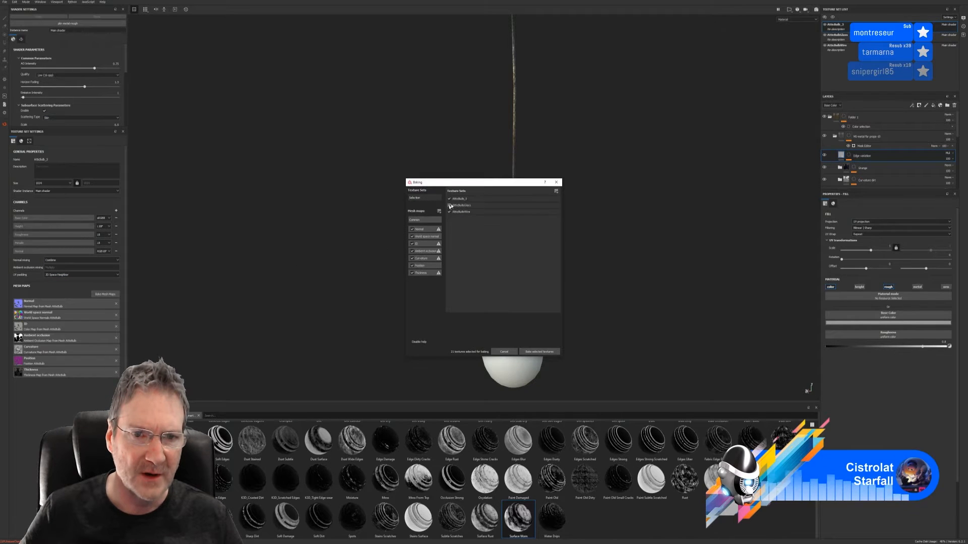
pyautogui.click(449, 205)
pyautogui.click(449, 211)
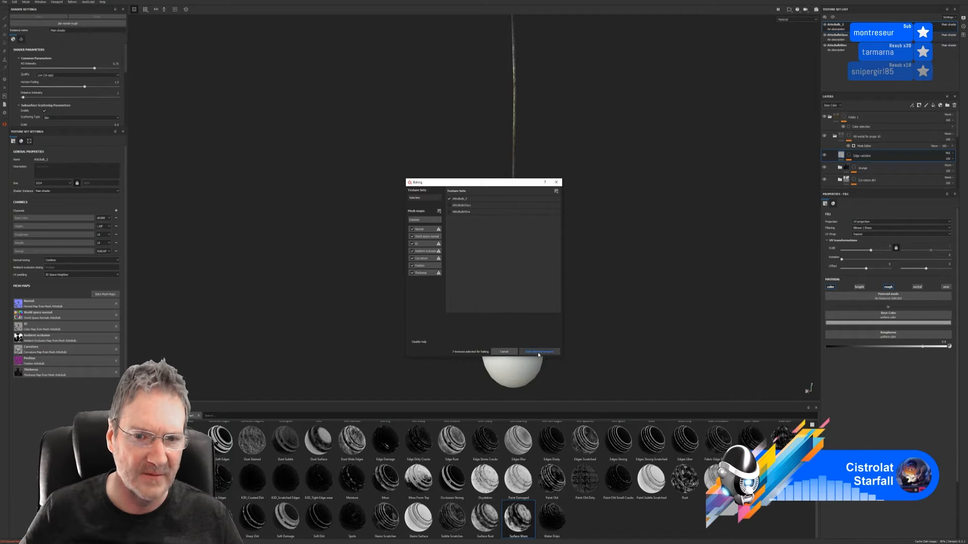
# Set the ID map's color source to Vertex Color and bake the selected mesh maps
pyautogui.click(419, 243)
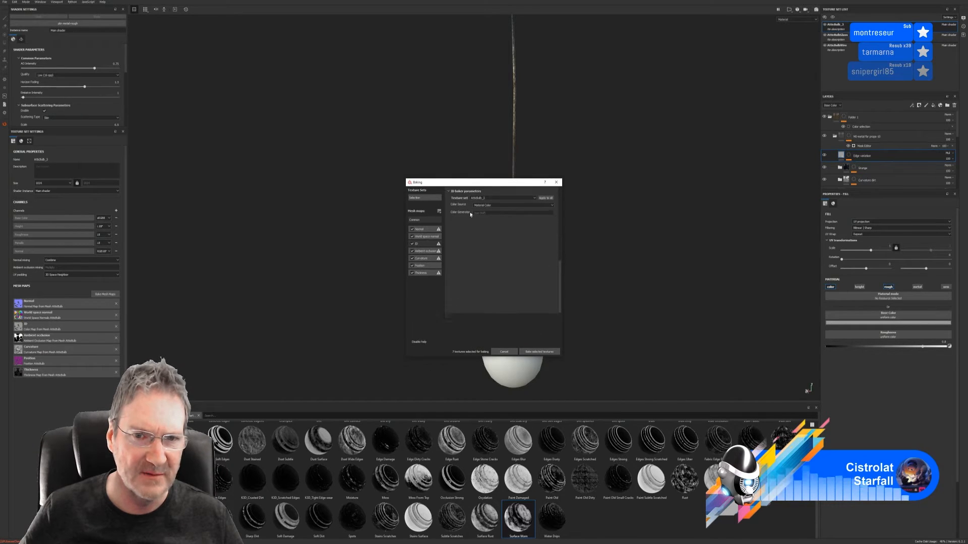
pyautogui.click(488, 206)
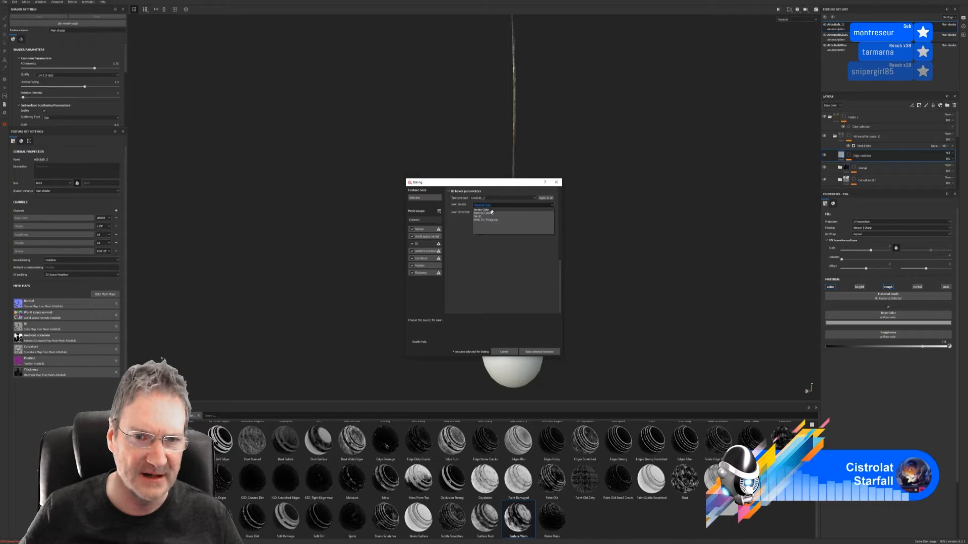
pyautogui.click(490, 212)
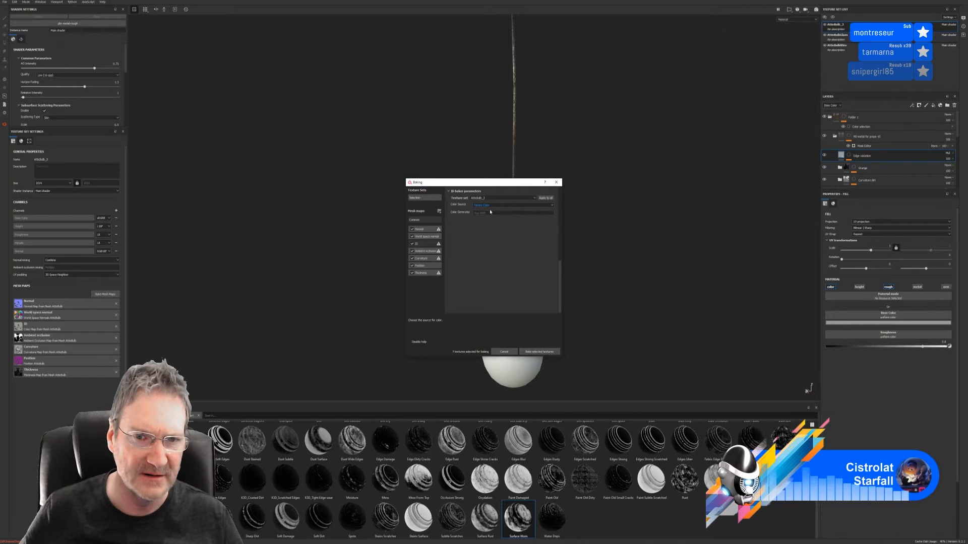
pyautogui.click(420, 230)
pyautogui.click(427, 221)
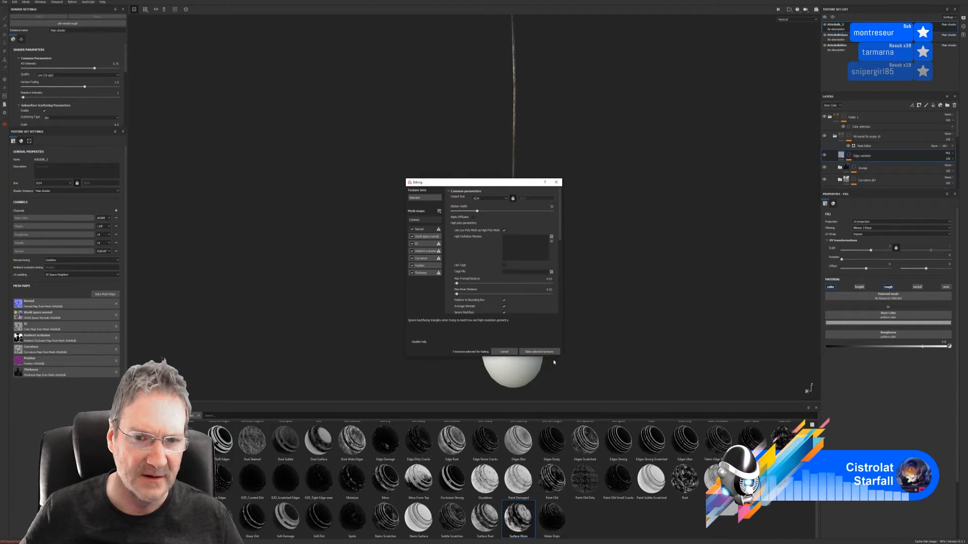
pyautogui.click(542, 352)
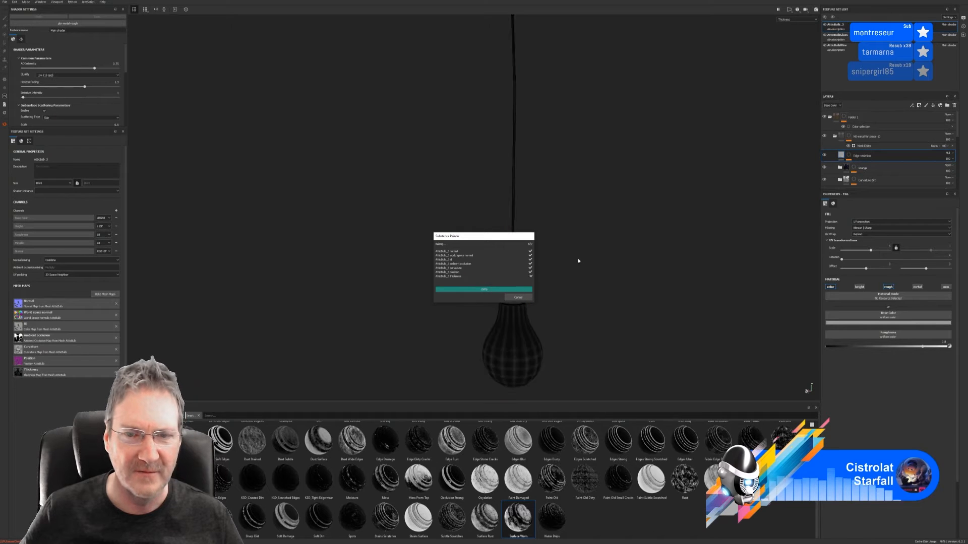
pyautogui.click(526, 298)
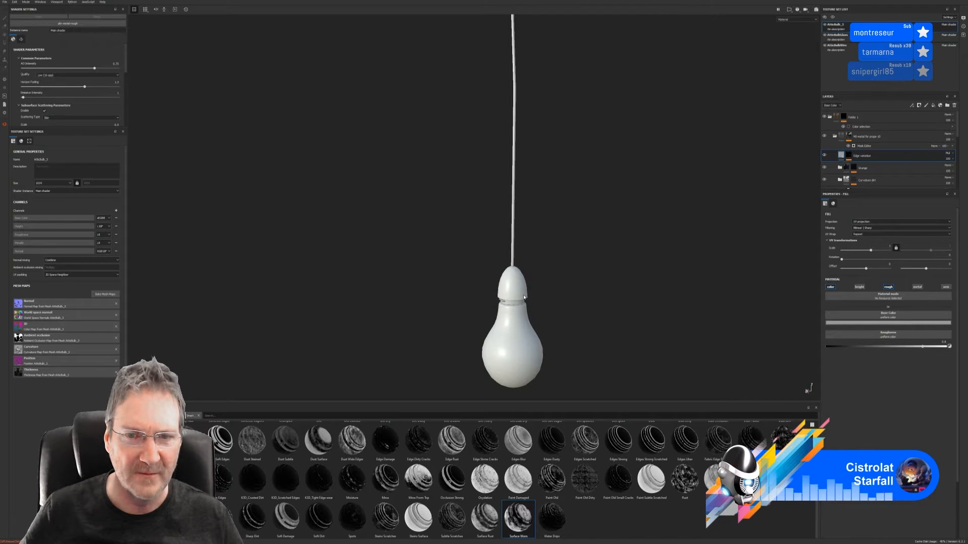
# Give the top group folder a new color selection mask and pick the magenta ID color of the bulb's cap
pyautogui.click(877, 119)
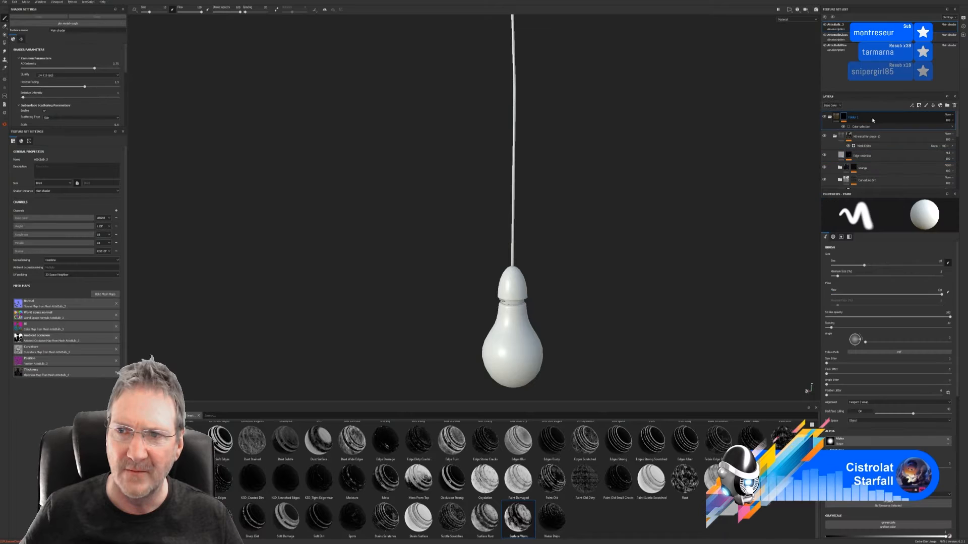
pyautogui.rightClick(877, 120)
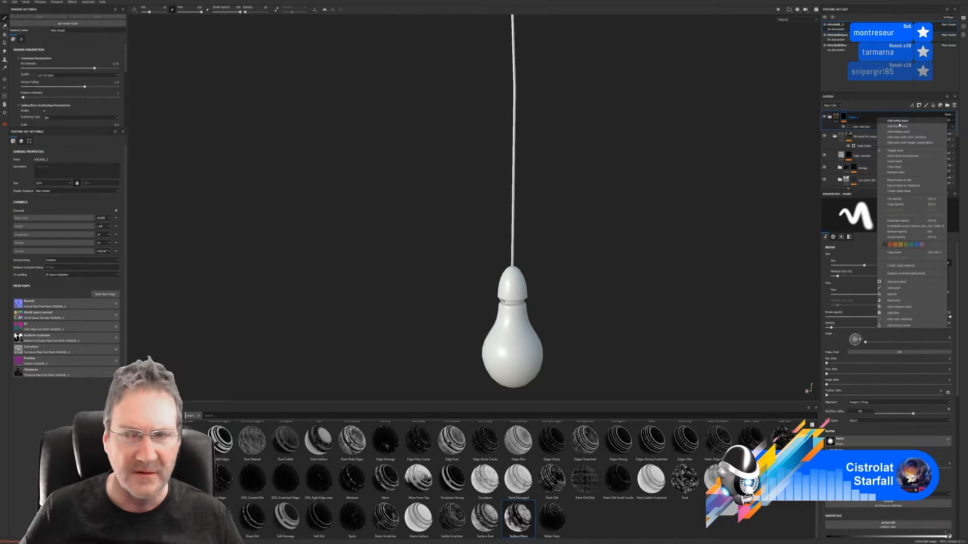
pyautogui.click(922, 138)
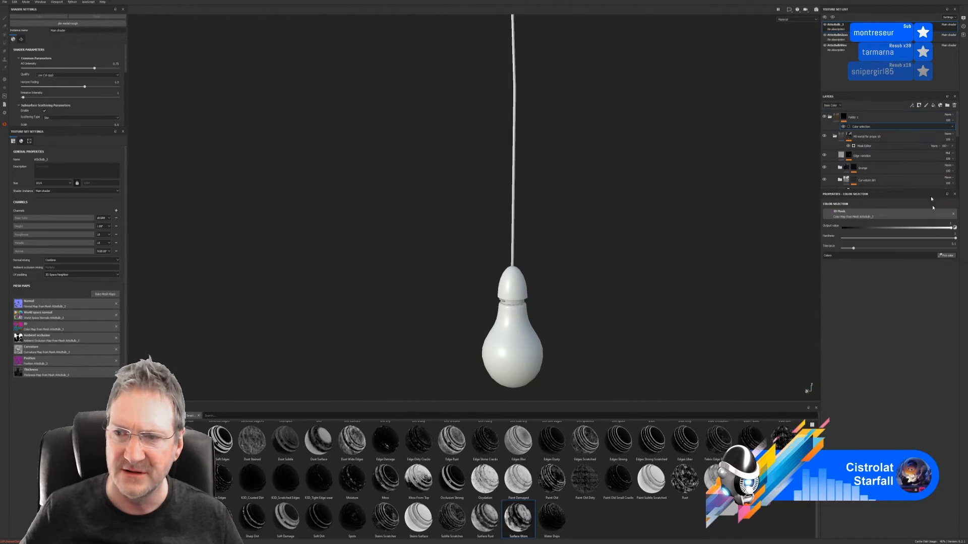
pyautogui.click(946, 256)
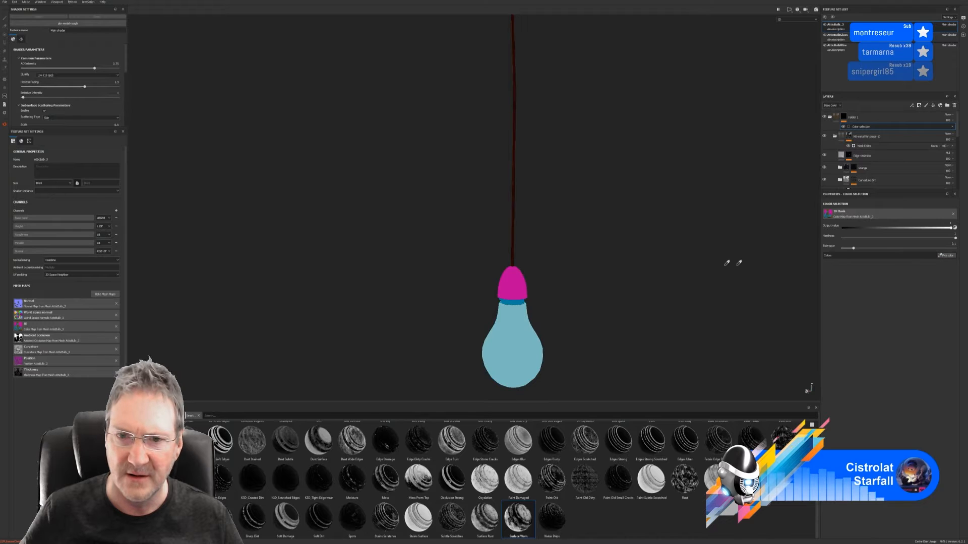
pyautogui.click(521, 275)
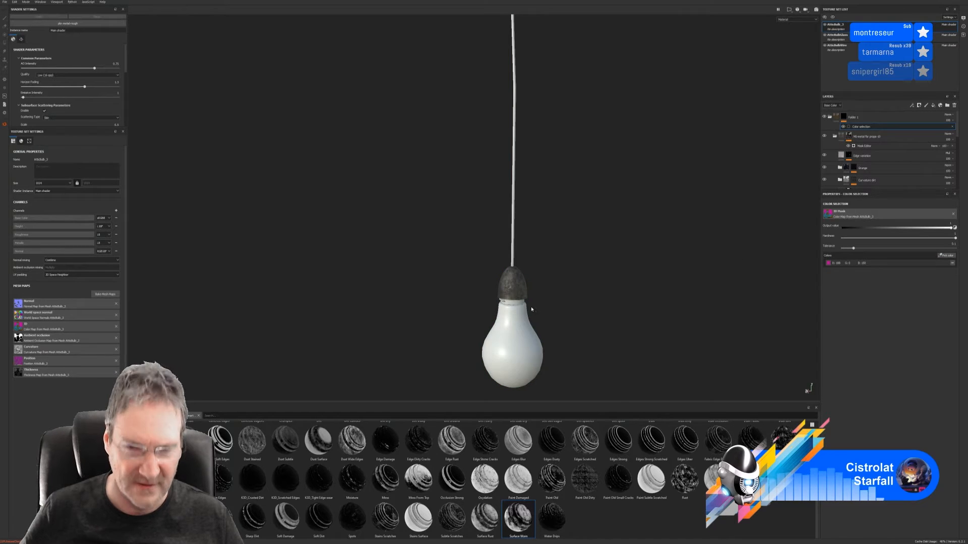
pyautogui.click(612, 278)
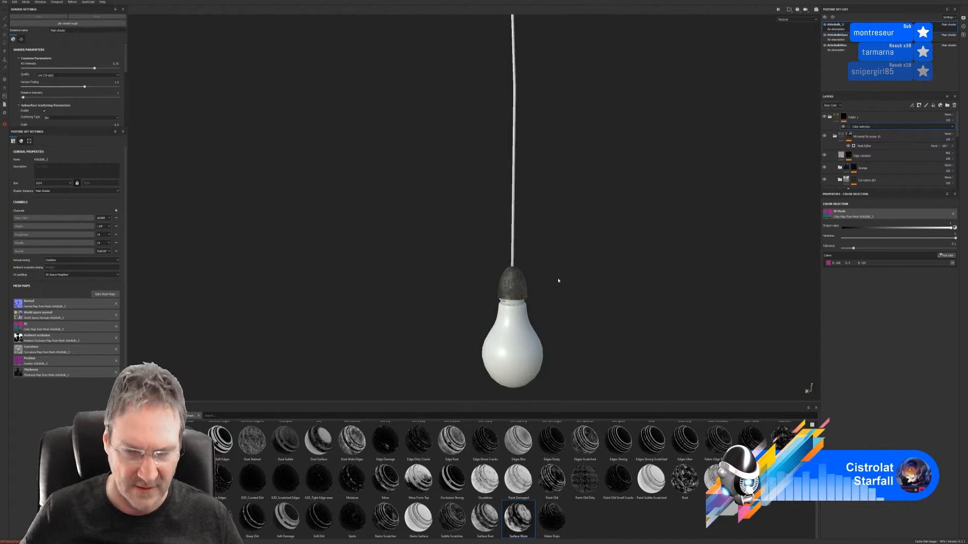
pyautogui.keyDown('alt'); pyautogui.moveTo(558, 279); pyautogui.dragTo(833, 283, button='right'); pyautogui.keyUp('alt')
pyautogui.keyDown('alt'); pyautogui.moveTo(595, 298); pyautogui.dragTo(469, 297); pyautogui.keyUp('alt')
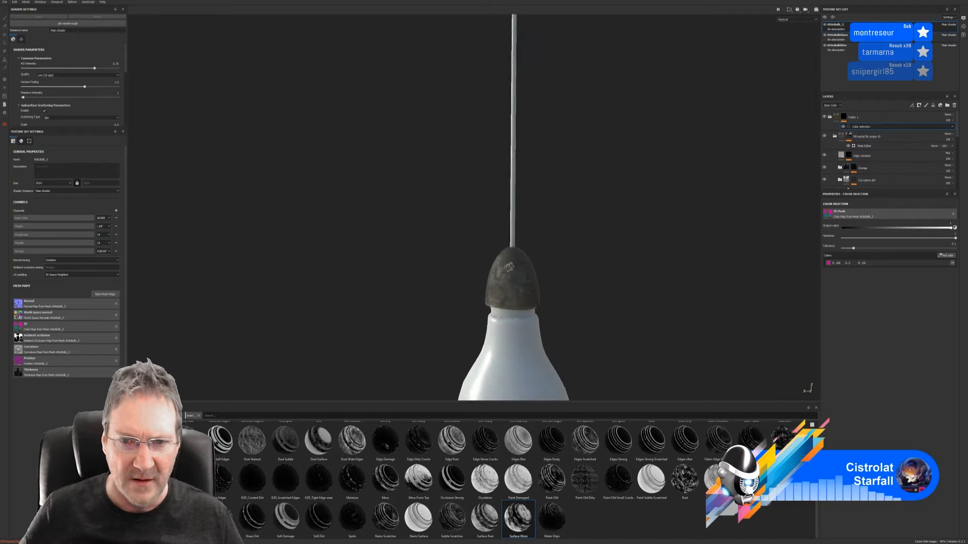
pyautogui.keyDown('alt'); pyautogui.moveTo(469, 297); pyautogui.dragTo(272, 294, button='right'); pyautogui.keyUp('alt')
pyautogui.keyDown('alt'); pyautogui.moveTo(479, 285); pyautogui.dragTo(540, 327); pyautogui.keyUp('alt')
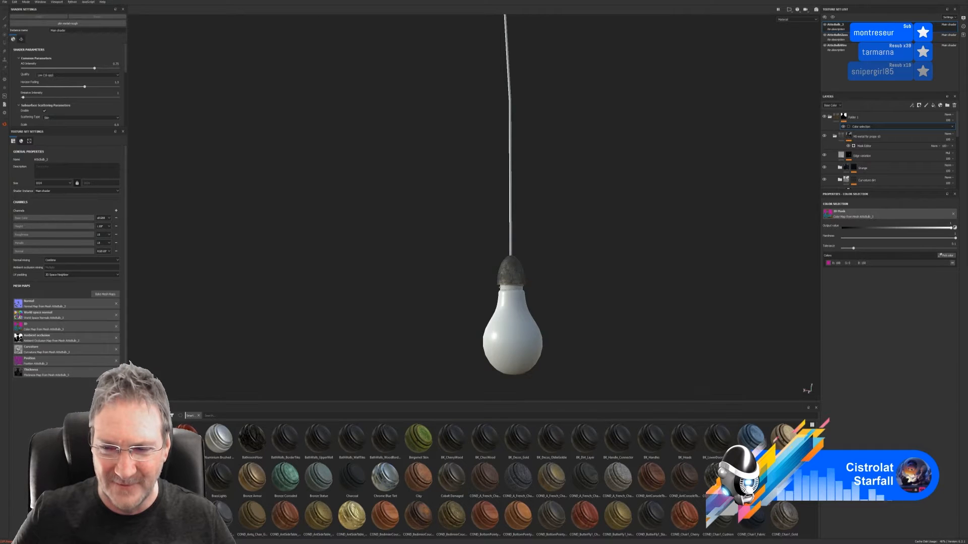
# Find the brass-toned metal for props 1 smart material and apply it to the AtticBulb_2 parts
pyautogui.scroll(-5, 504, 479)
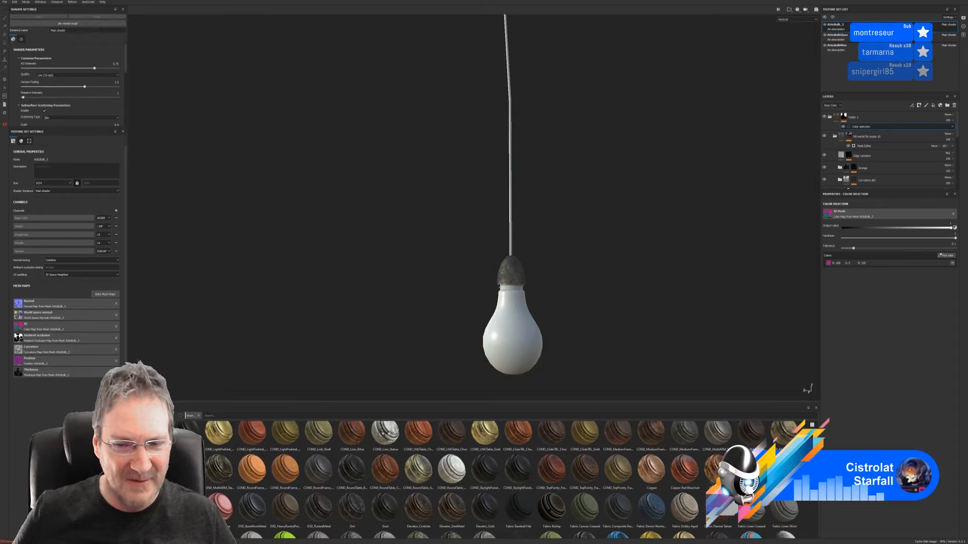
pyautogui.scroll(-4, 505, 479)
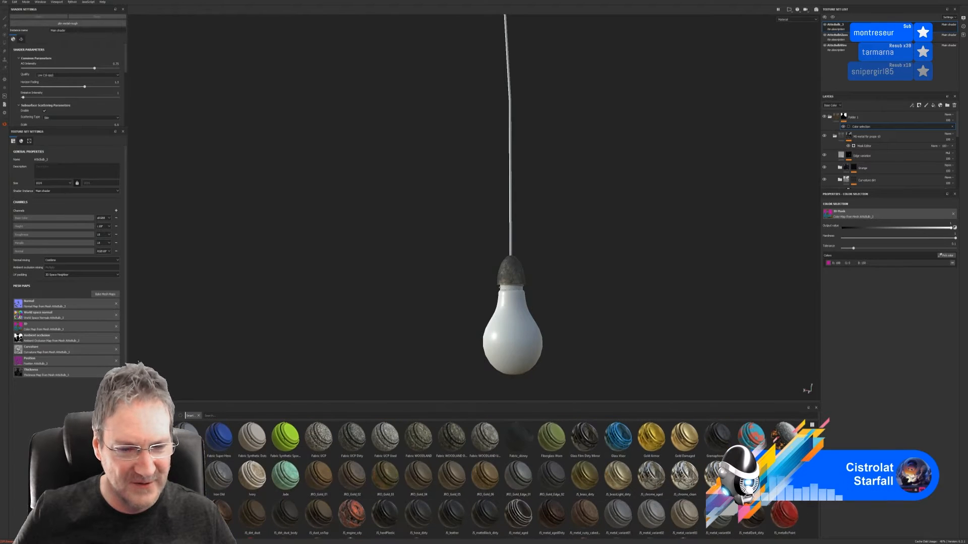
pyautogui.scroll(-5, 504, 479)
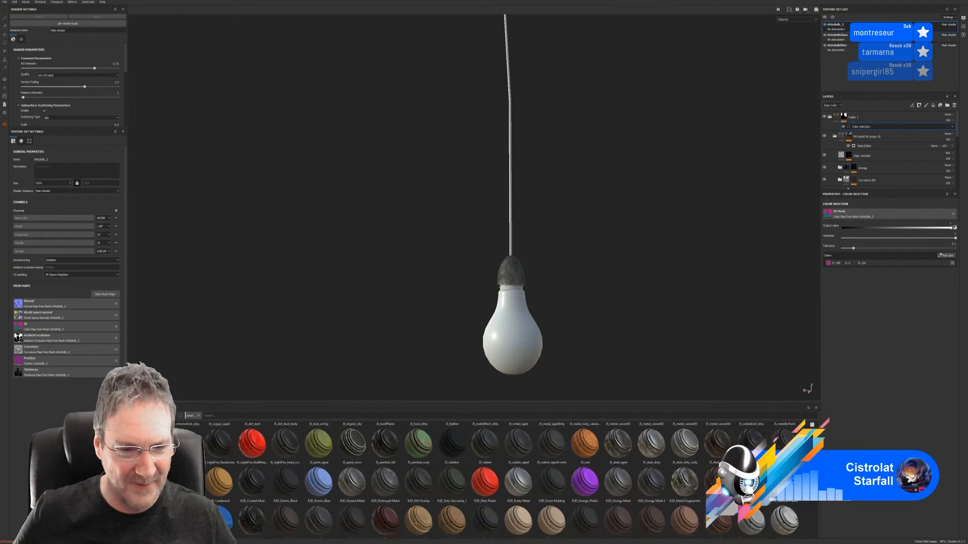
pyautogui.scroll(-3, 504, 479)
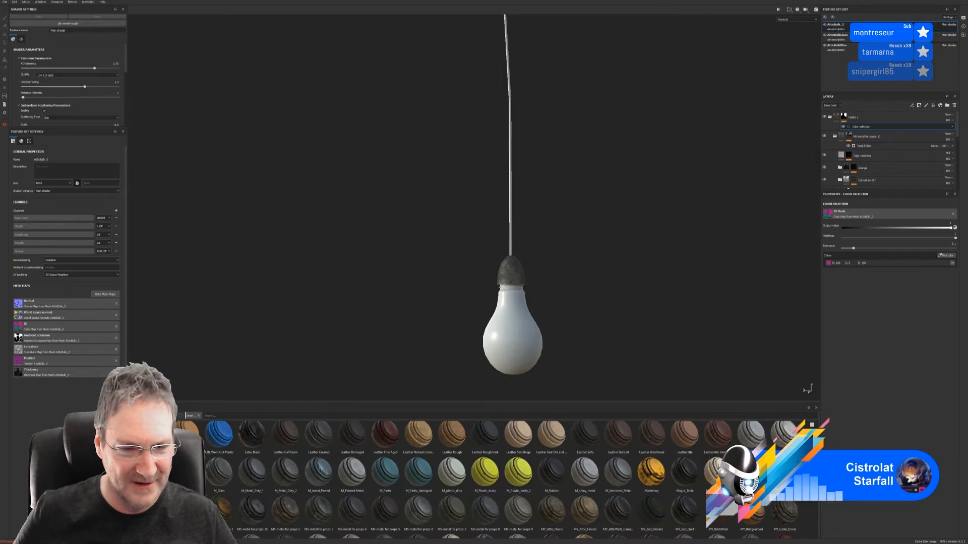
pyautogui.scroll(-1, 504, 479)
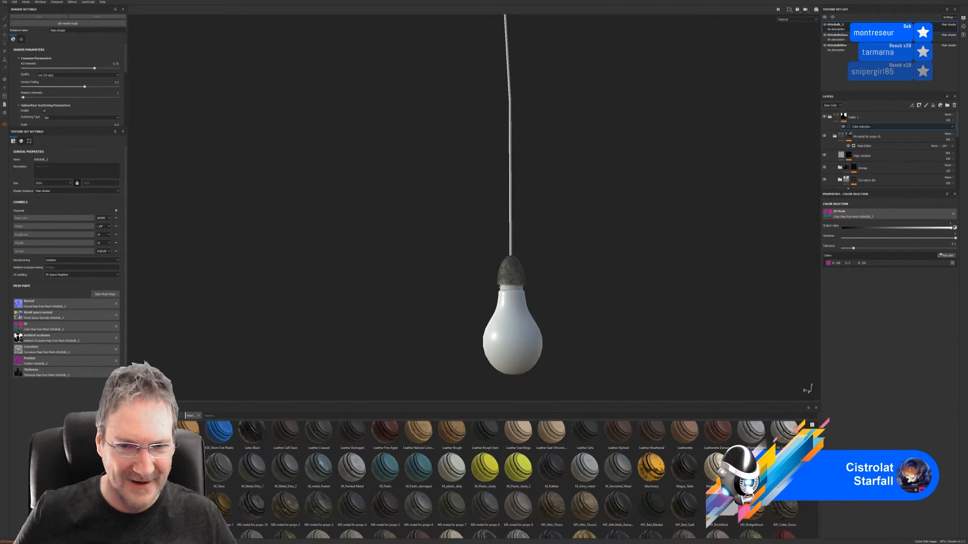
pyautogui.scroll(-1, 232, 499)
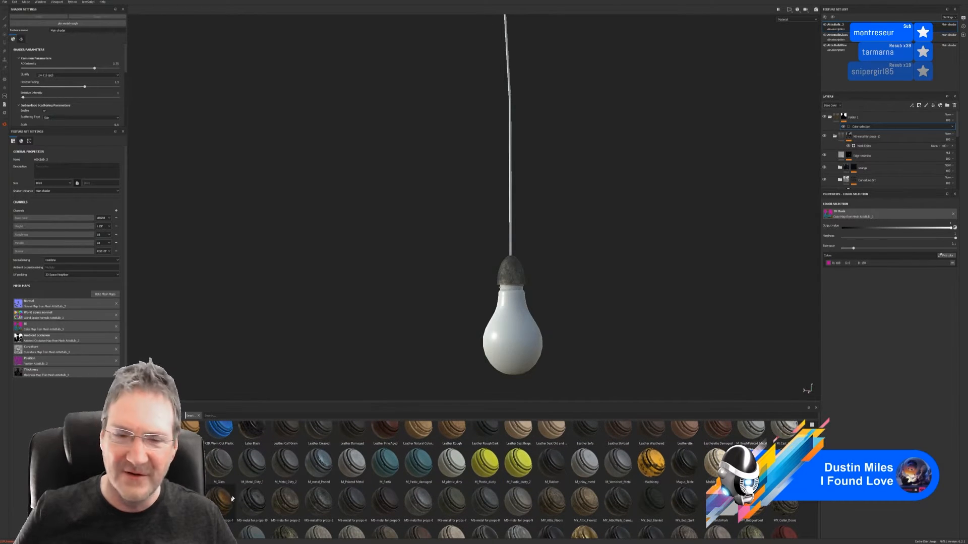
pyautogui.moveTo(229, 499); pyautogui.dragTo(513, 290)
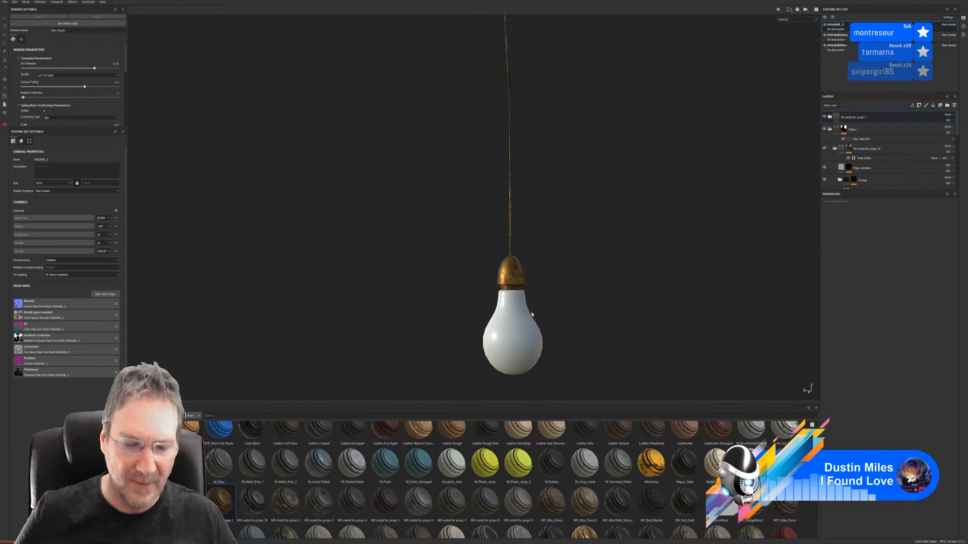
pyautogui.scroll(5, 573, 312)
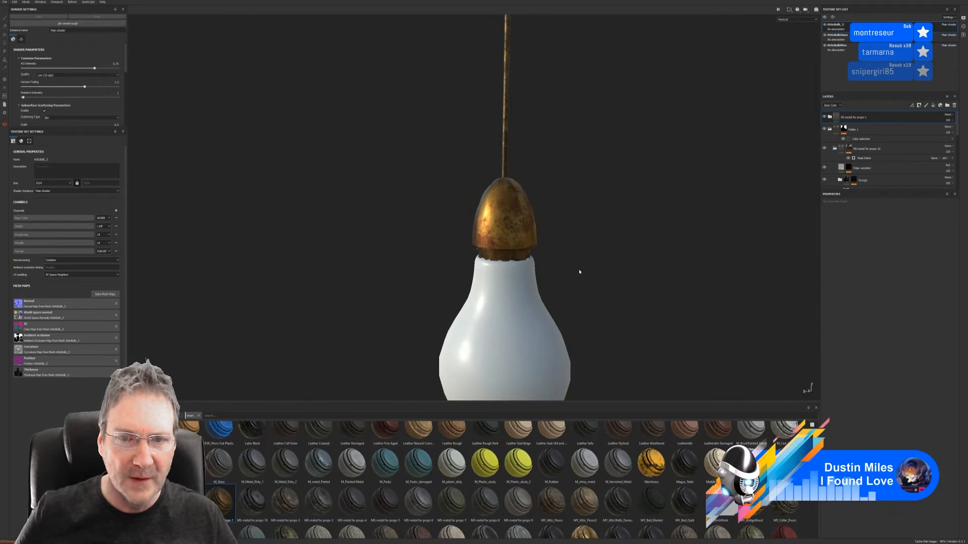
pyautogui.scroll(2, 576, 272)
# Add the collar's blue ID color to the color selection mask of the gray metal folder
pyautogui.doubleClick(887, 119)
pyautogui.click(886, 117)
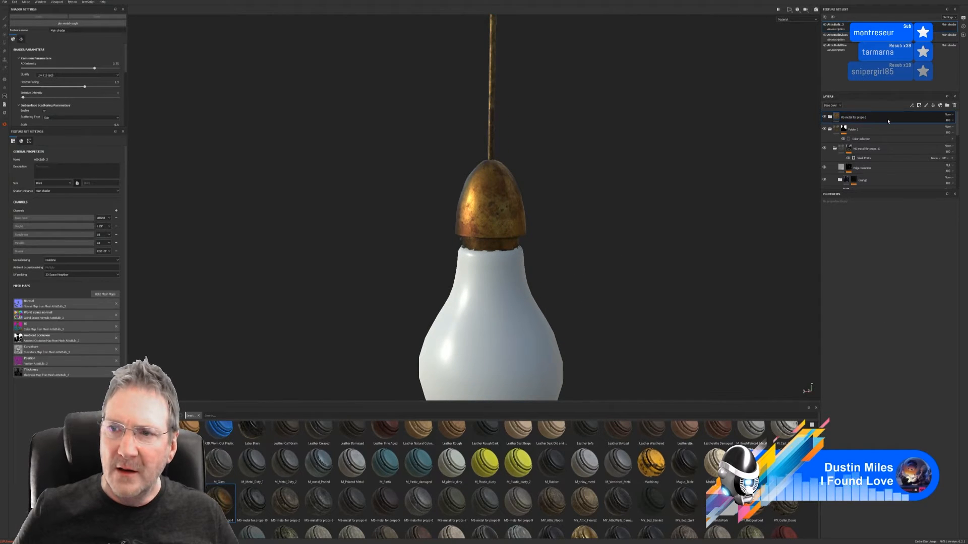
pyautogui.click(905, 139)
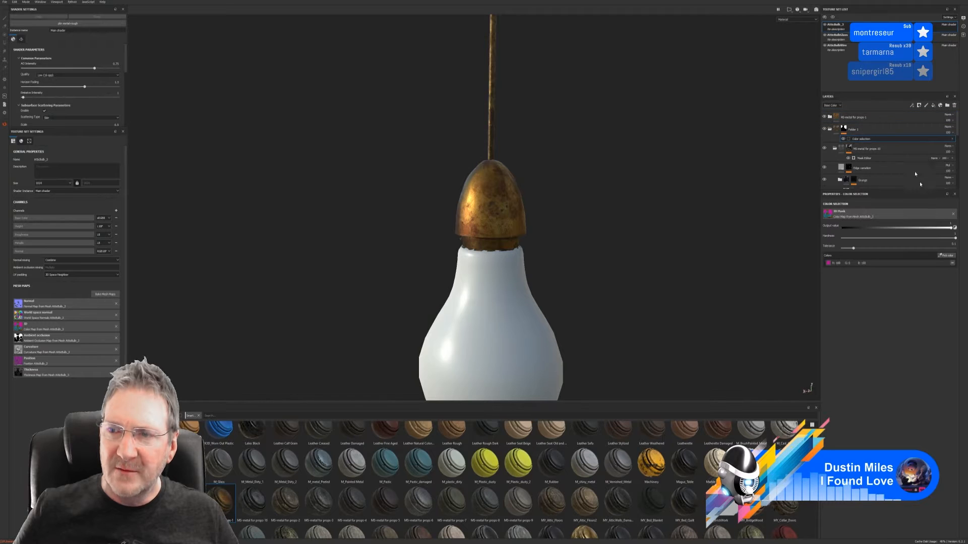
pyautogui.click(946, 256)
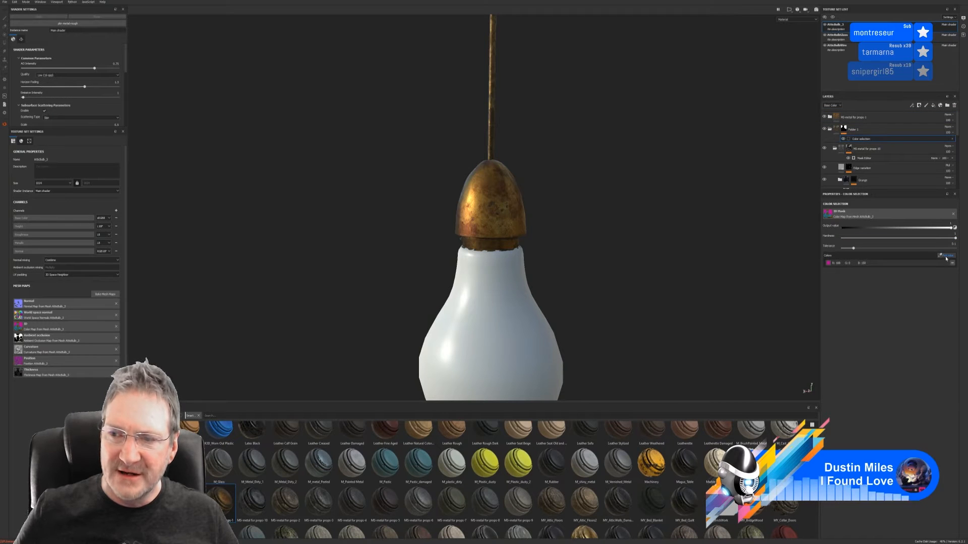
pyautogui.click(512, 247)
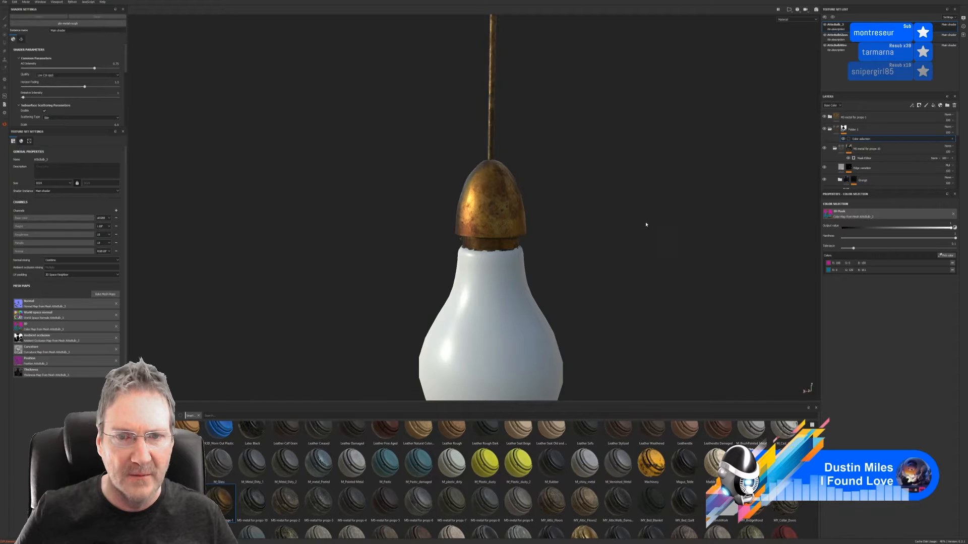
# Toggle the brass material folder's visibility to compare the brass and gray metal looks on the cap
pyautogui.keyDown('alt'); pyautogui.moveTo(607, 227); pyautogui.dragTo(581, 232, button='right'); pyautogui.keyUp('alt')
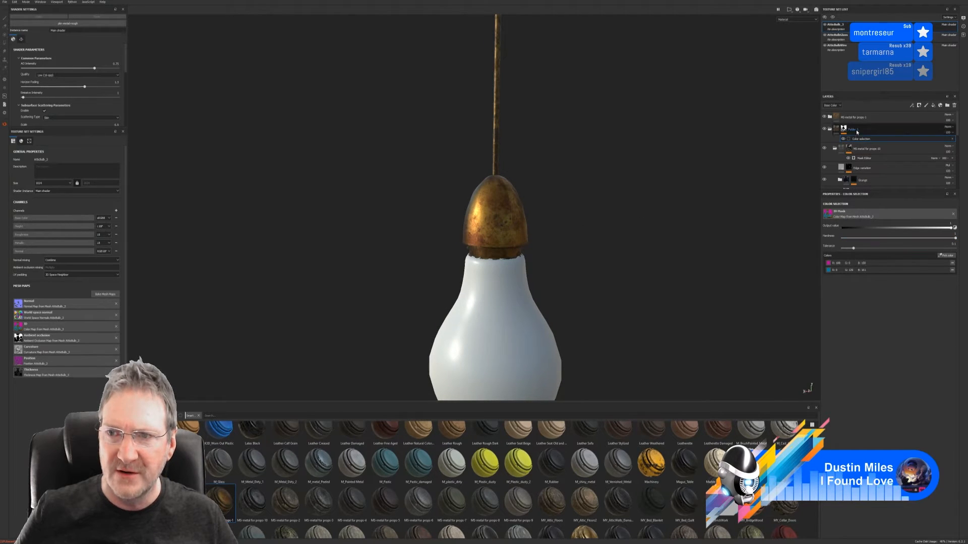
pyautogui.click(825, 117)
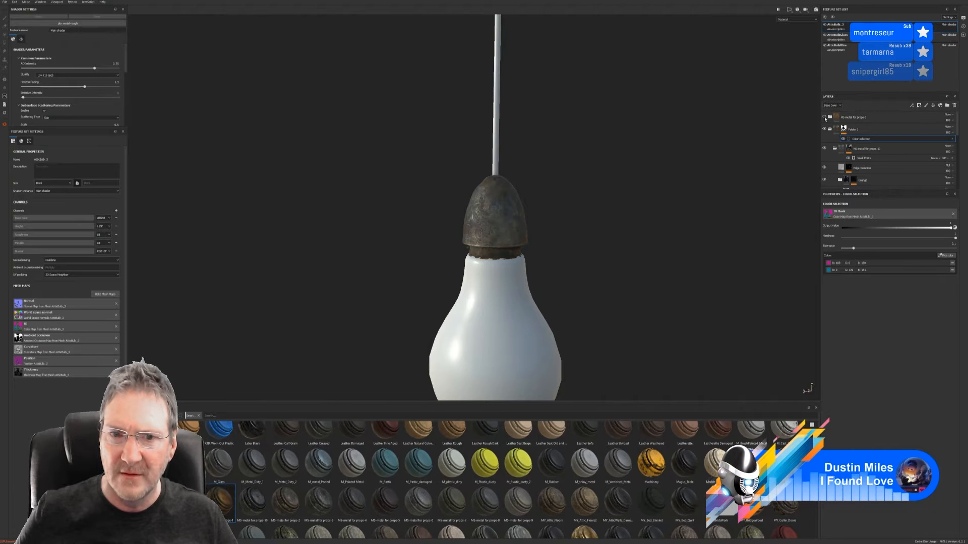
pyautogui.click(824, 117)
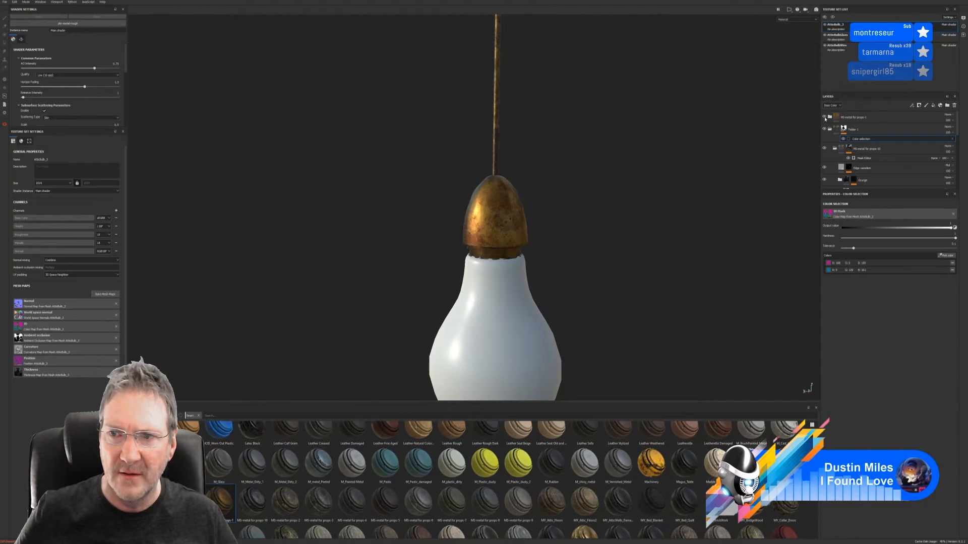
pyautogui.click(824, 118)
pyautogui.click(824, 118)
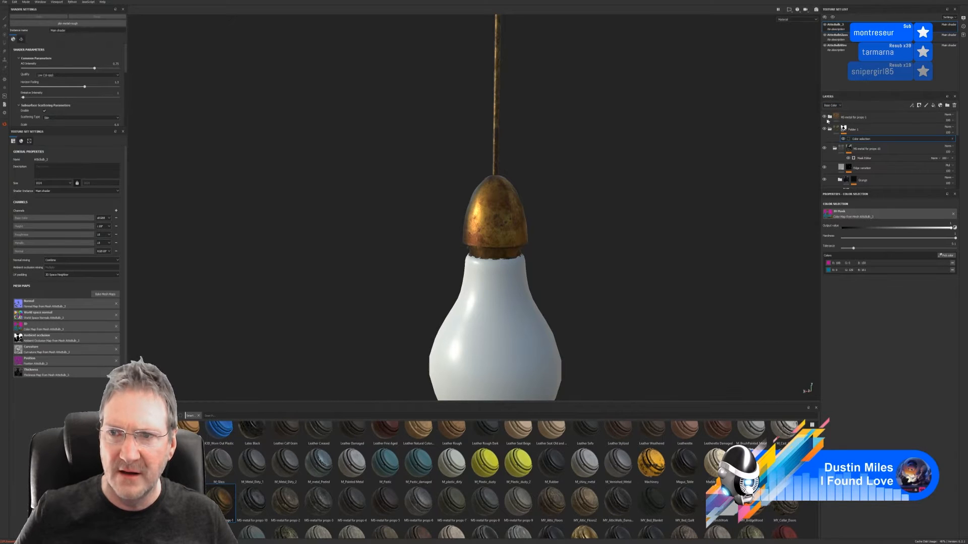
pyautogui.click(824, 118)
pyautogui.click(824, 118)
# Give the brass material folder a color selection mask with the collar's blue and the cap's magenta ID colors
pyautogui.click(875, 119)
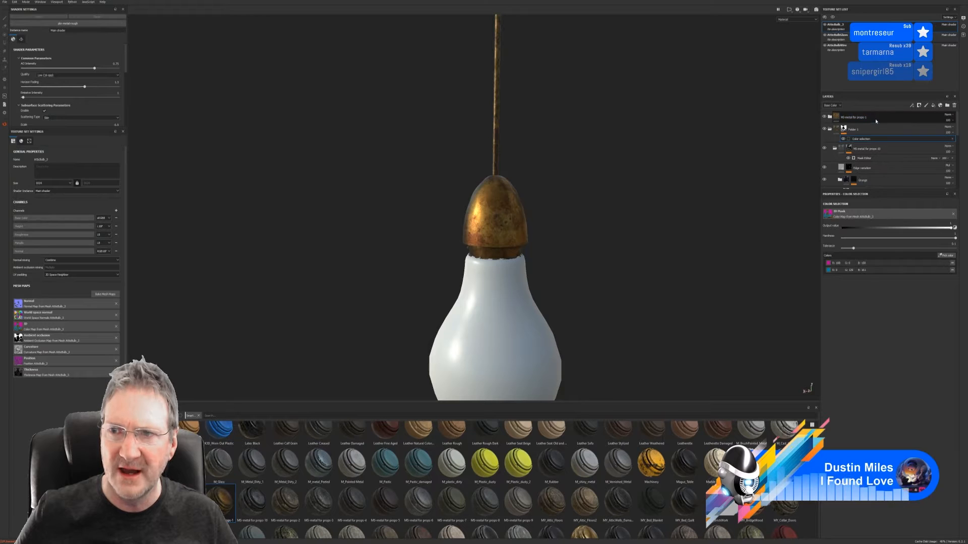
pyautogui.click(830, 129)
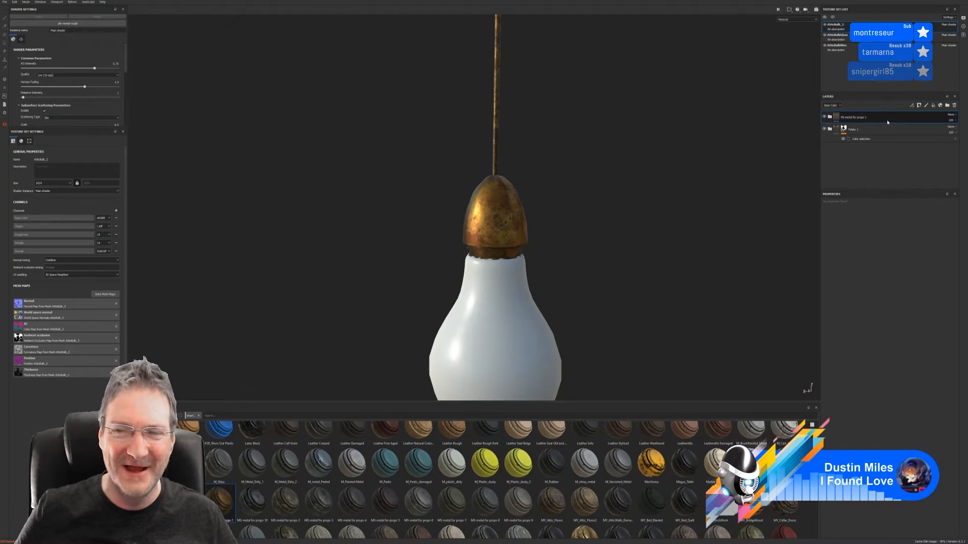
pyautogui.rightClick(887, 119)
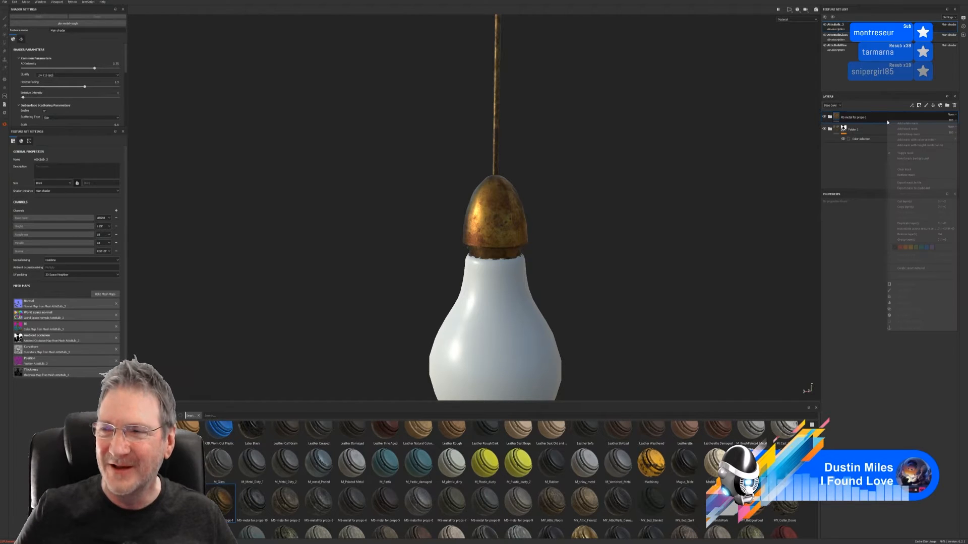
pyautogui.click(915, 140)
pyautogui.click(946, 254)
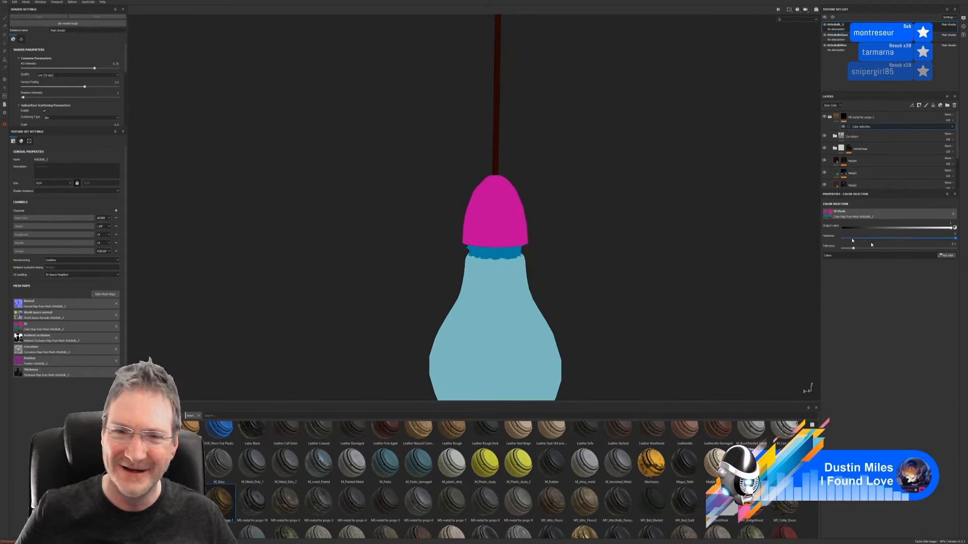
pyautogui.click(510, 259)
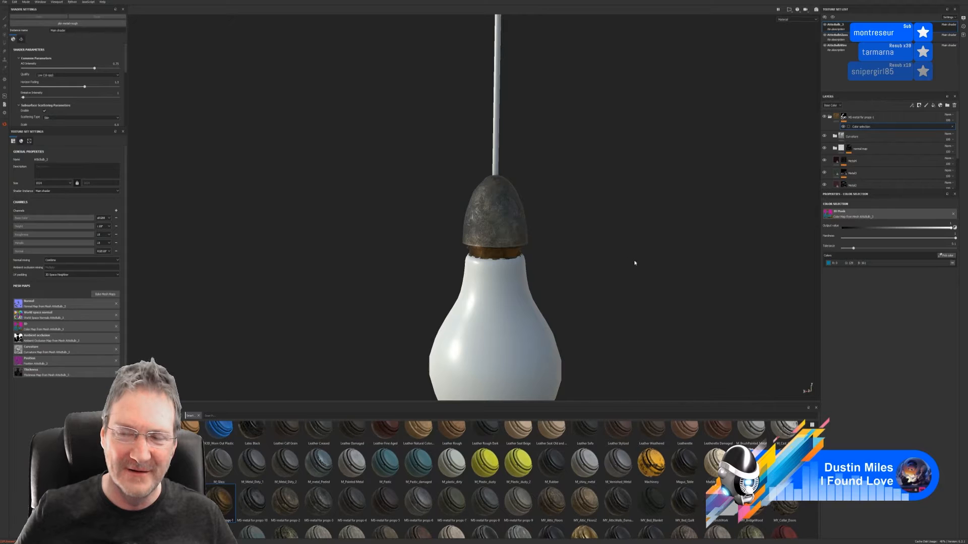
pyautogui.click(947, 255)
pyautogui.click(520, 210)
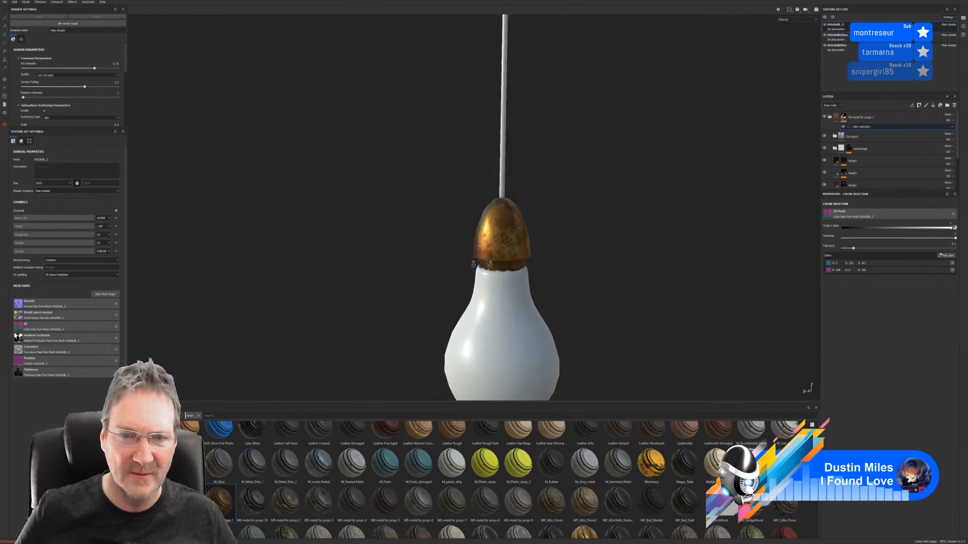
# Collapse the brass material folder and group it with the gray metal folder
pyautogui.scroll(2, 545, 343)
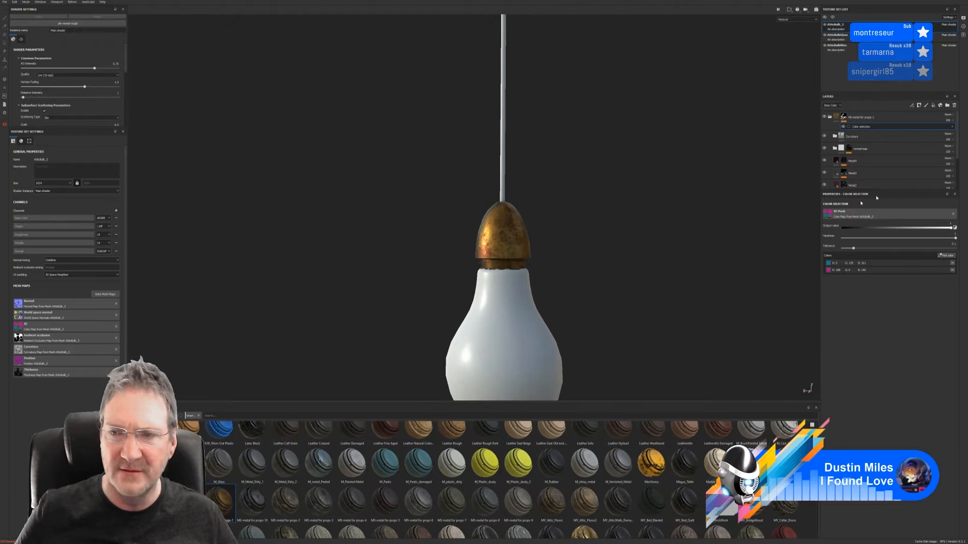
pyautogui.click(881, 119)
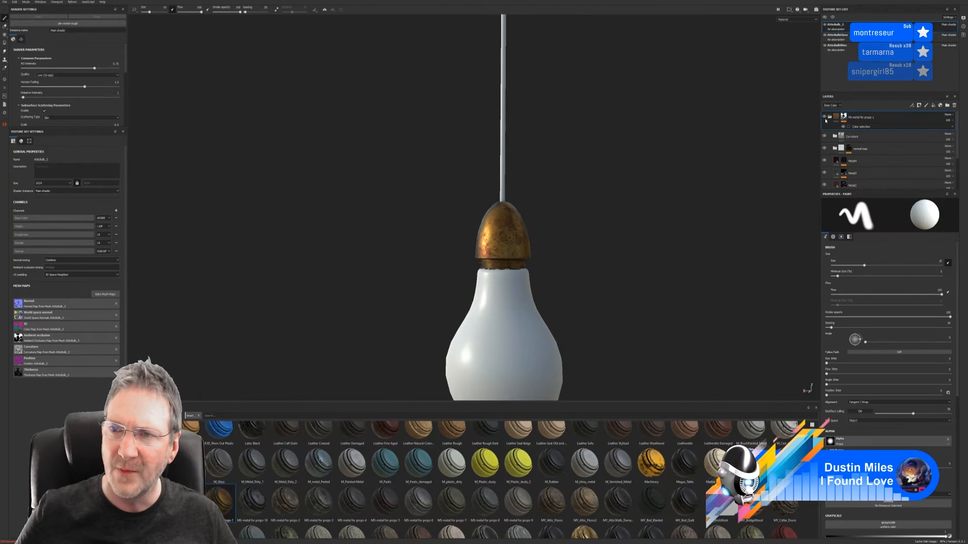
pyautogui.click(831, 119)
pyautogui.keyDown('shift'); pyautogui.click(878, 140); pyautogui.keyUp('shift')
pyautogui.rightClick(878, 139)
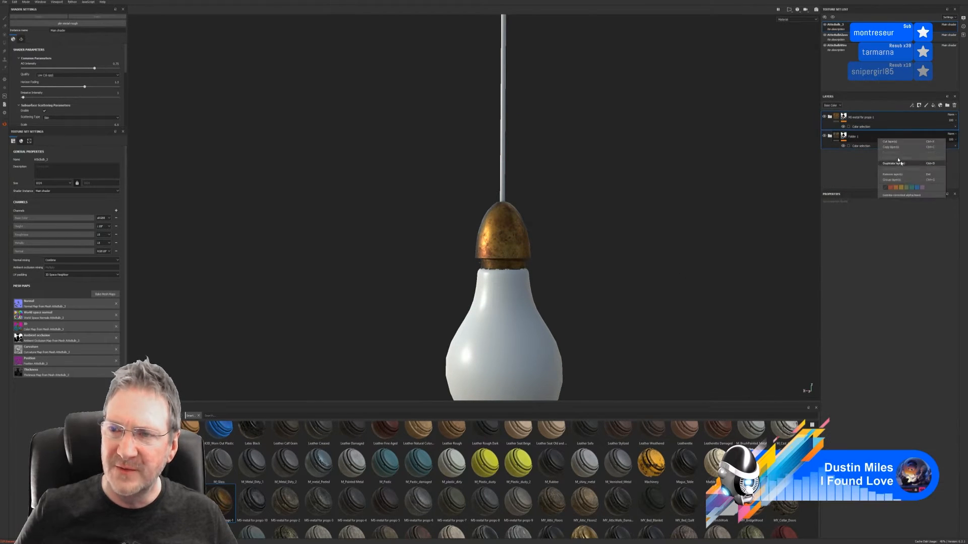
pyautogui.click(894, 181)
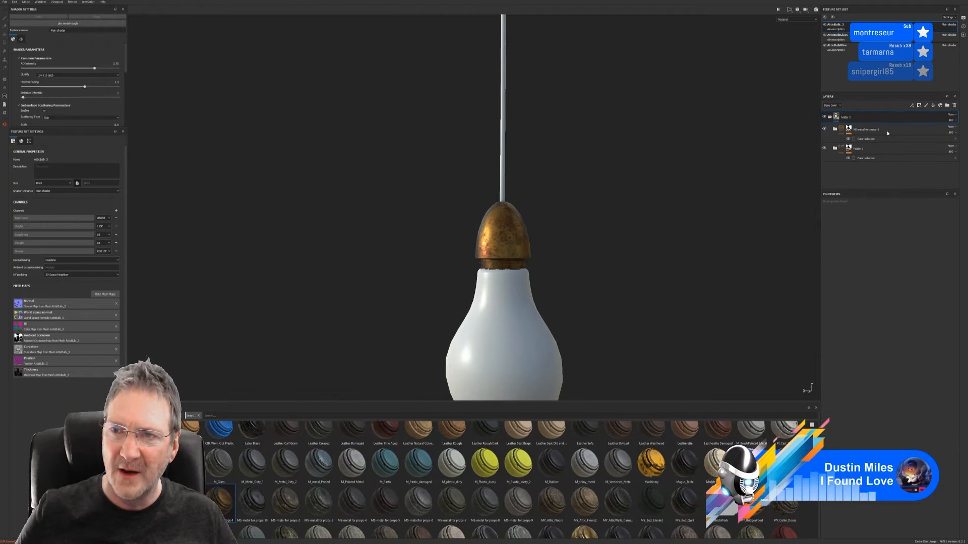
# Apply the Stains Scratches smart mask to the brass material folder inside the group
pyautogui.click(872, 130)
pyautogui.click(151, 496)
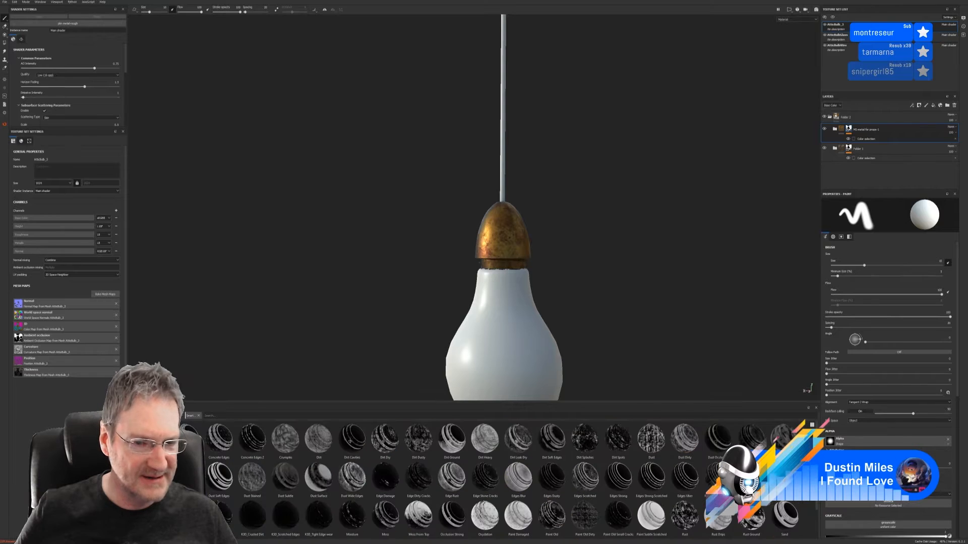
pyautogui.scroll(-2, 653, 485)
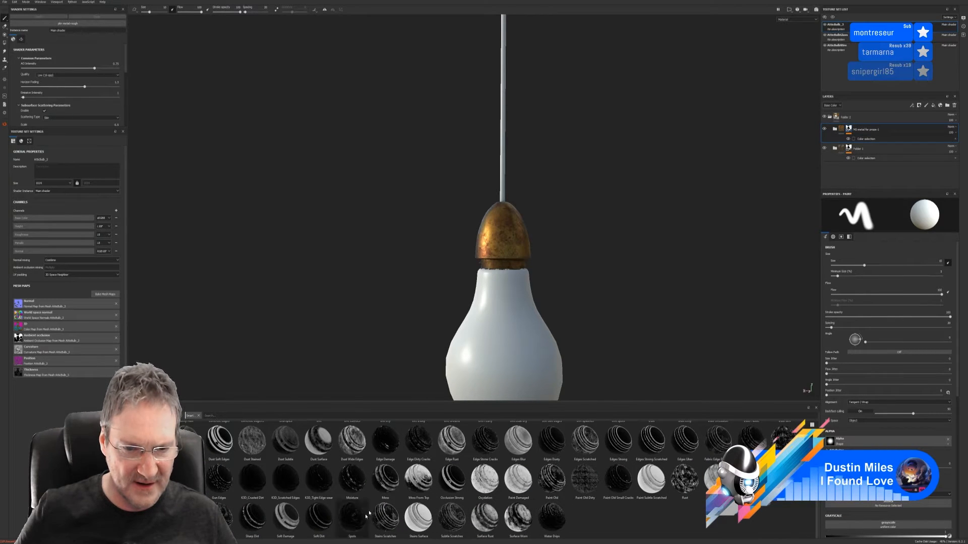
pyautogui.moveTo(386, 516)
pyautogui.mouseDown()
pyautogui.moveTo(865, 243)
pyautogui.moveTo(900, 134)
pyautogui.moveTo(889, 127)
pyautogui.mouseUp()
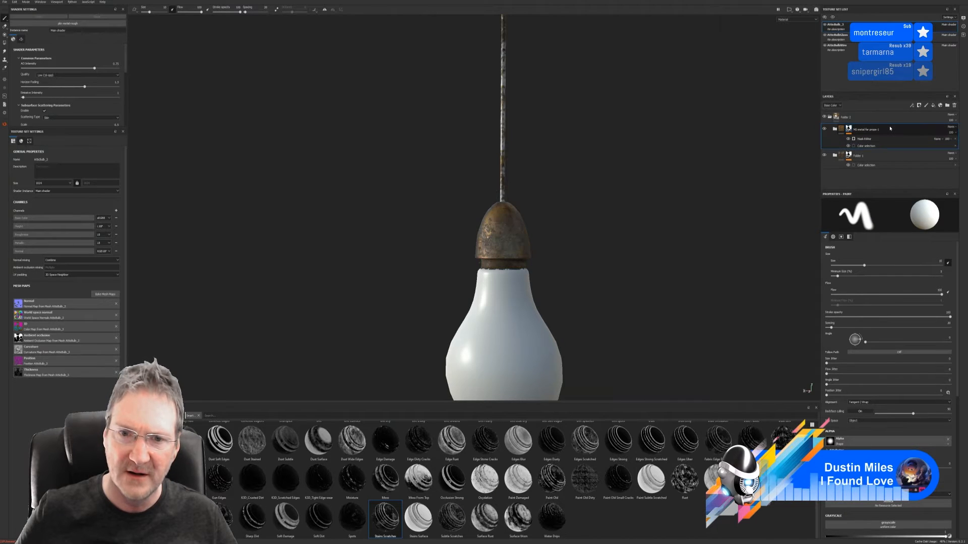
pyautogui.scroll(2, 644, 260)
pyautogui.moveTo(644, 261)
pyautogui.keyDown('alt'); pyautogui.mouseDown()
pyautogui.moveTo(588, 274)
pyautogui.moveTo(171, 281)
pyautogui.moveTo(227, 263)
pyautogui.moveTo(566, 255)
pyautogui.mouseUp(); pyautogui.keyUp('alt')
pyautogui.scroll(1, 571, 255)
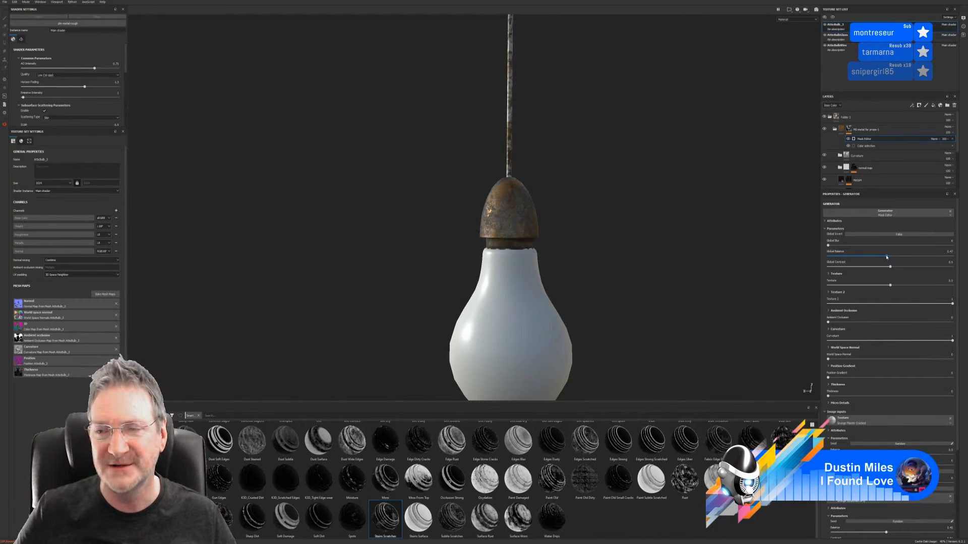
# Set the brass mask generator's global balance to about 0.64, contrast 0.79, texture 0.53 and ambient occlusion 0.42, keeping curvature at 1
pyautogui.moveTo(887, 256); pyautogui.dragTo(894, 287)
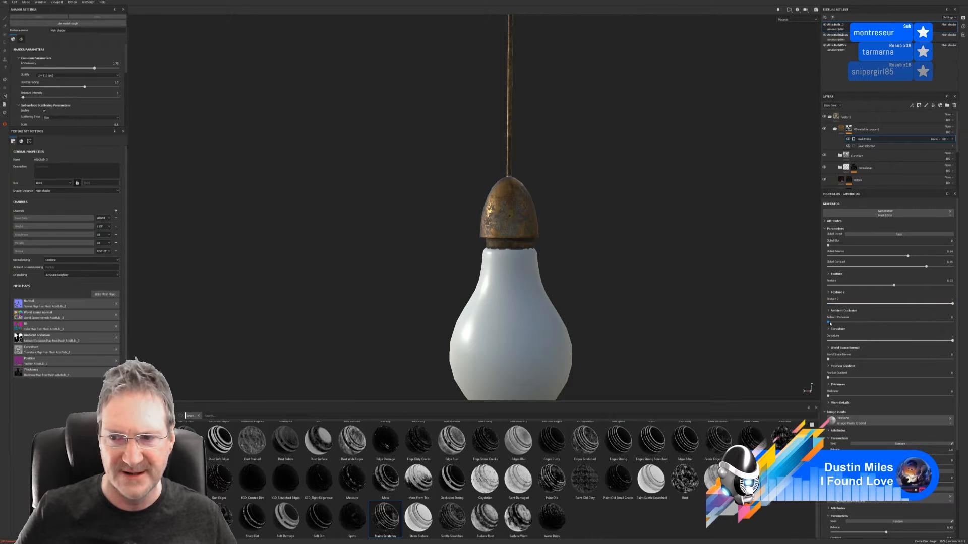
pyautogui.moveTo(830, 323); pyautogui.dragTo(871, 323)
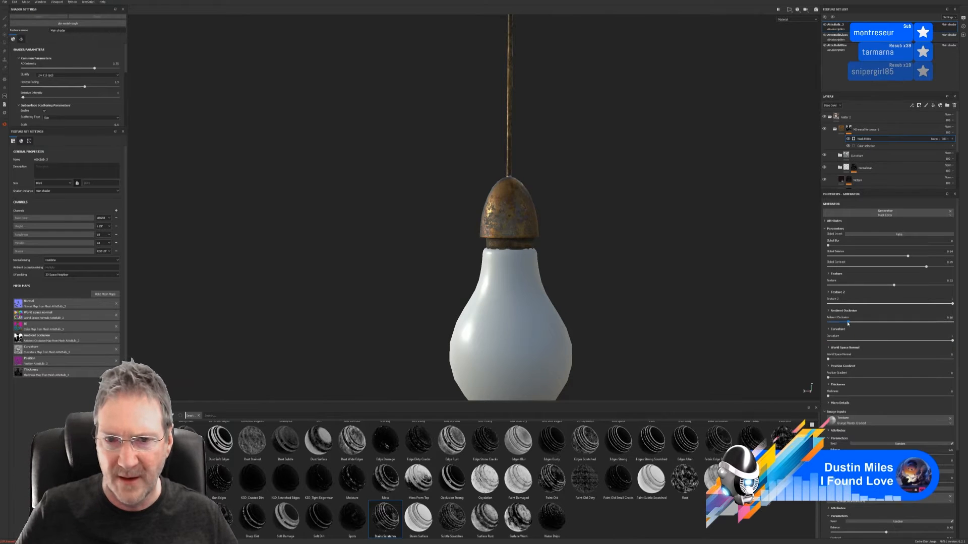
pyautogui.moveTo(848, 322); pyautogui.dragTo(880, 322)
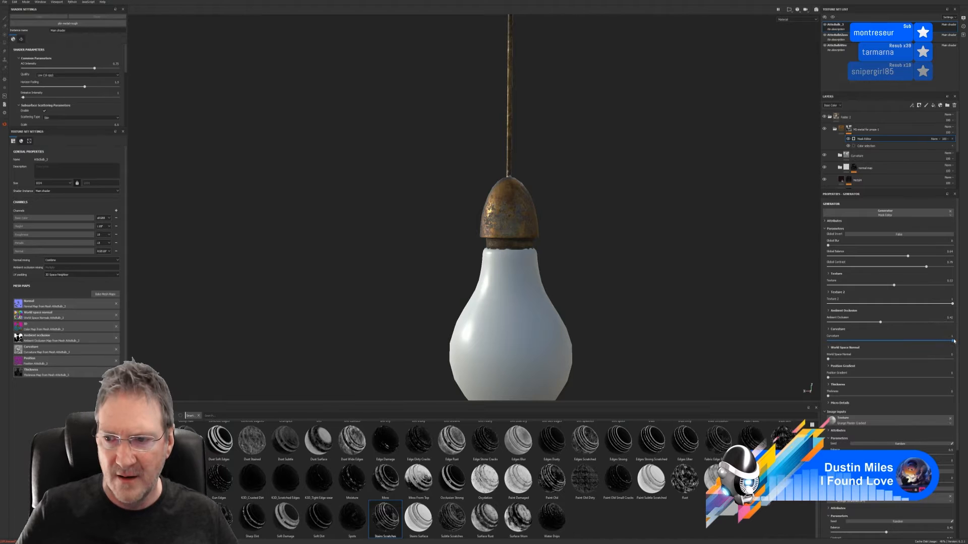
pyautogui.moveTo(947, 342); pyautogui.dragTo(954, 341)
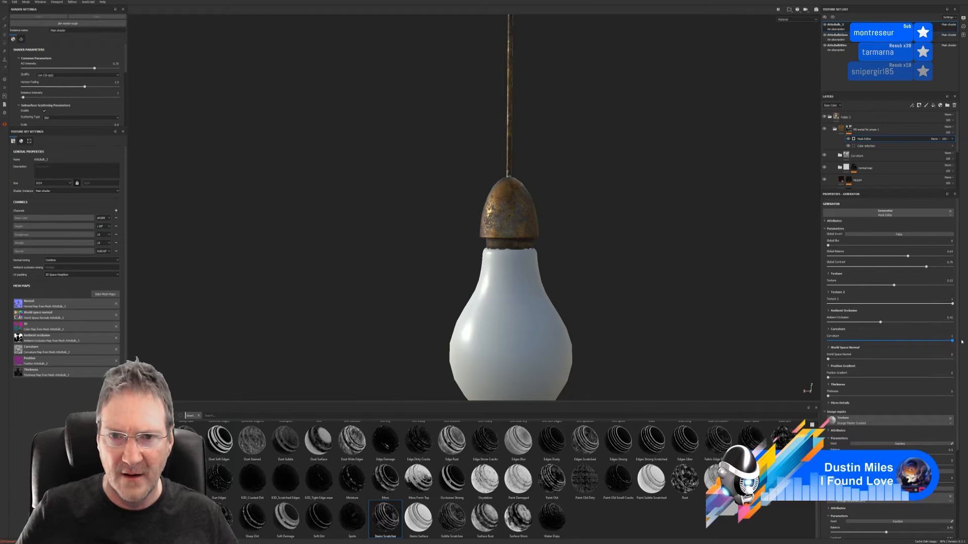
# Give the metal group folder a color selection mask with the cap's magenta and the collar's blue ID colors
pyautogui.rightClick(863, 121)
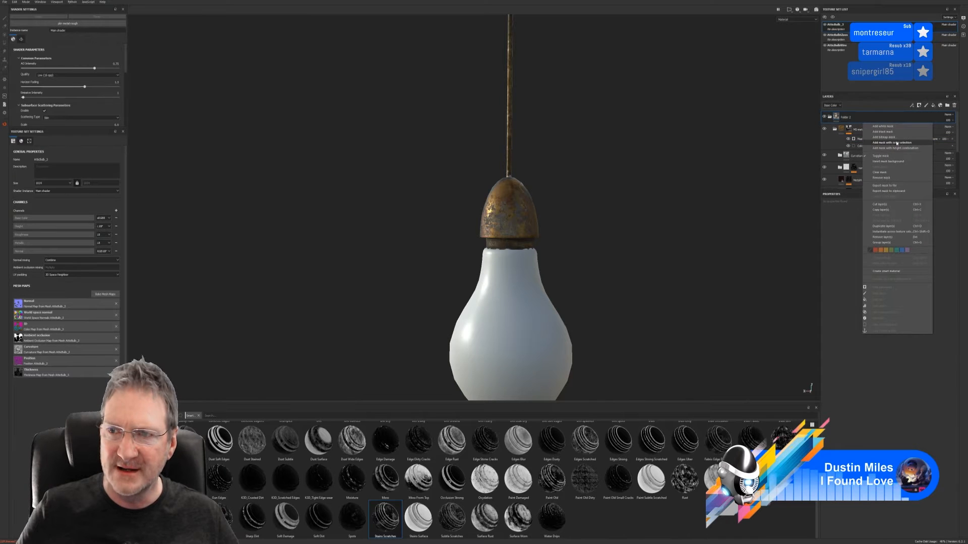
pyautogui.click(893, 143)
pyautogui.click(946, 256)
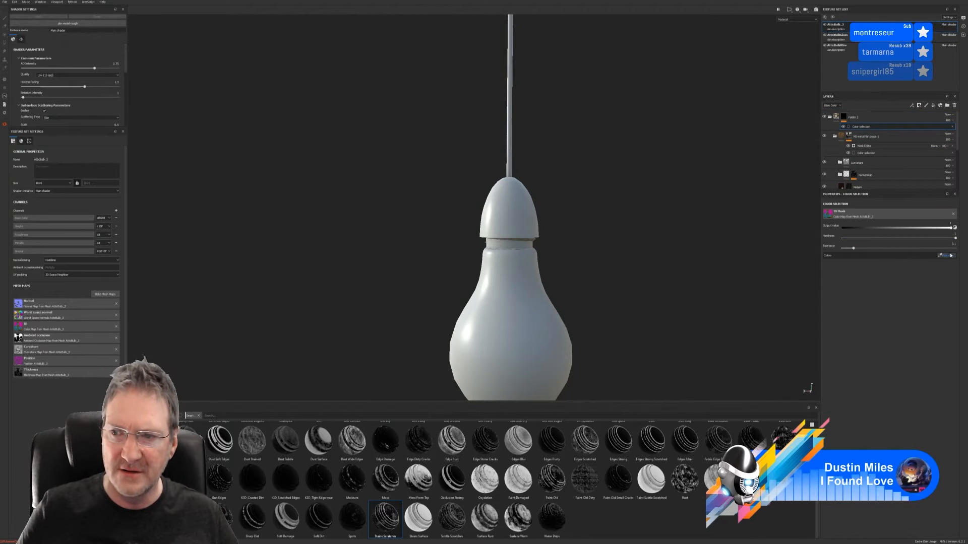
pyautogui.click(521, 208)
pyautogui.click(946, 256)
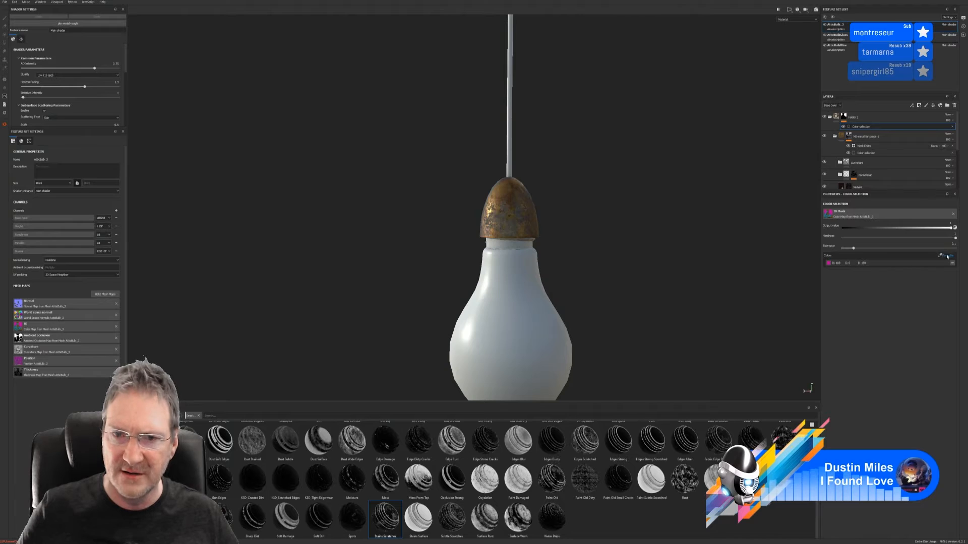
pyautogui.click(506, 239)
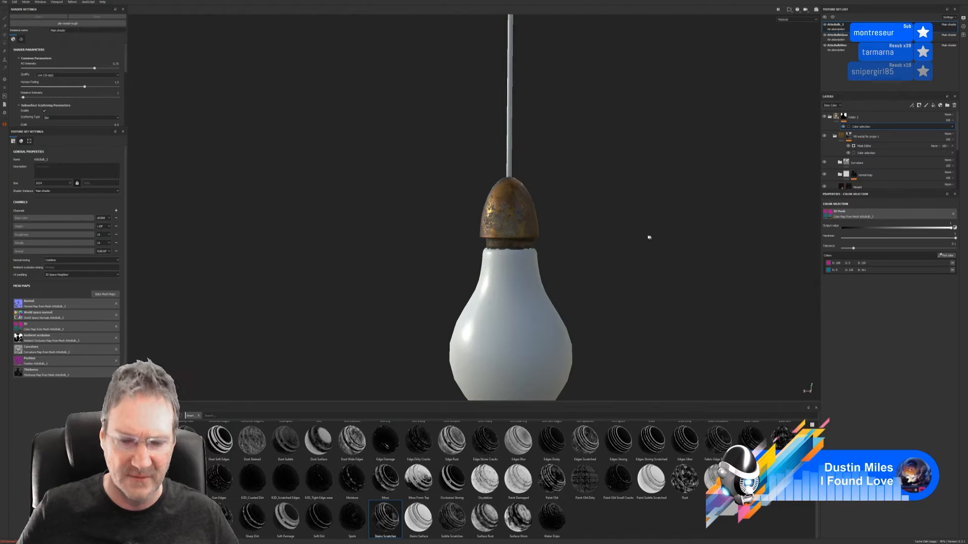
pyautogui.keyDown('alt'); pyautogui.moveTo(647, 233); pyautogui.dragTo(606, 268); pyautogui.keyUp('alt')
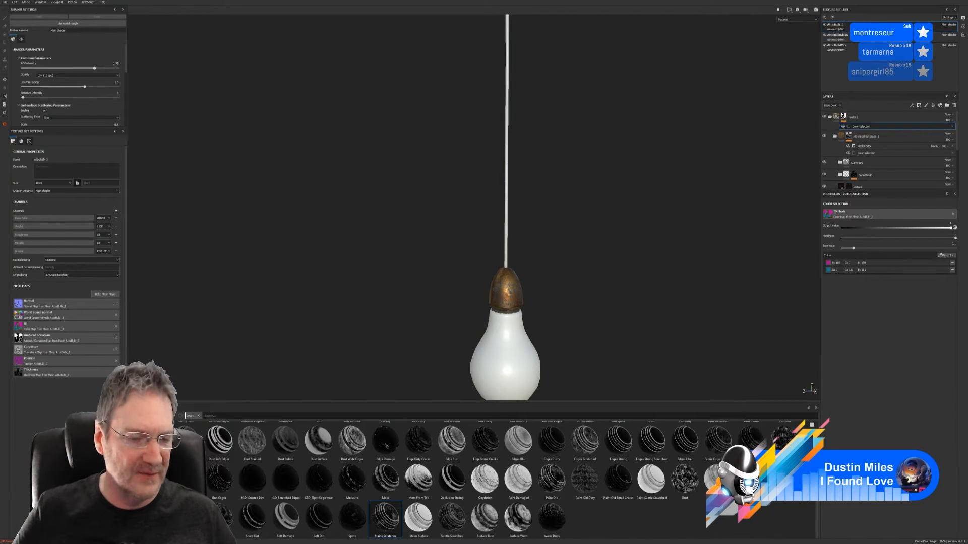
# Show the materials in the asset library and inspect the bulb's cap, glass and cord from several distances
pyautogui.click(147, 505)
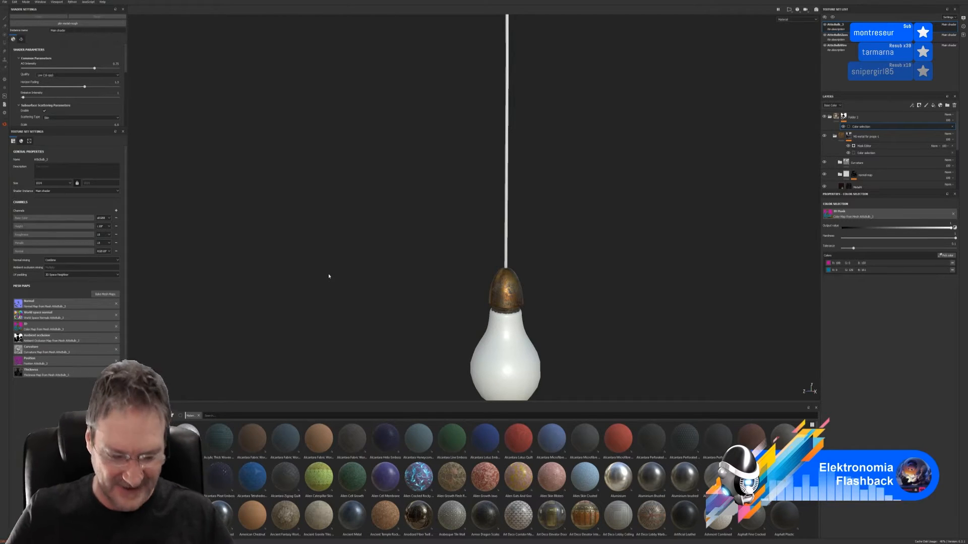
pyautogui.keyDown('alt'); pyautogui.moveTo(620, 277); pyautogui.dragTo(667, 234); pyautogui.keyUp('alt')
pyautogui.keyDown('alt'); pyautogui.moveTo(597, 244); pyautogui.dragTo(606, 263); pyautogui.keyUp('alt')
pyautogui.keyDown('alt'); pyautogui.moveTo(607, 263); pyautogui.dragTo(756, 253, button='right'); pyautogui.keyUp('alt')
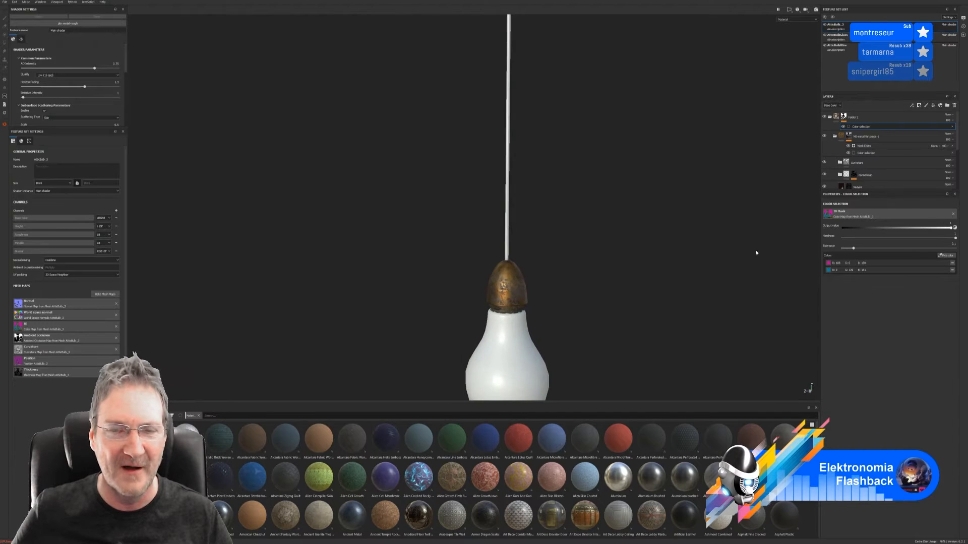
pyautogui.keyDown('alt'); pyautogui.moveTo(581, 251); pyautogui.dragTo(570, 265, button='middle'); pyautogui.keyUp('alt')
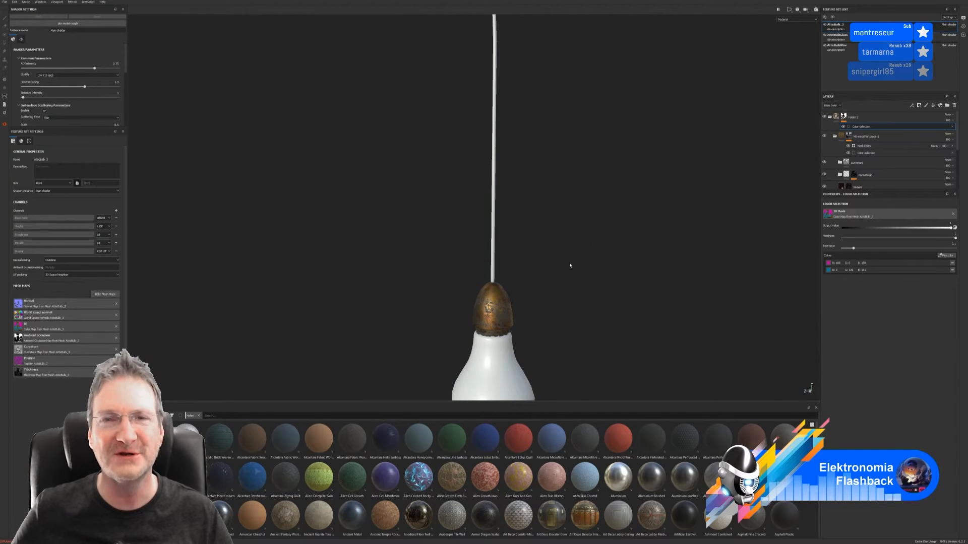
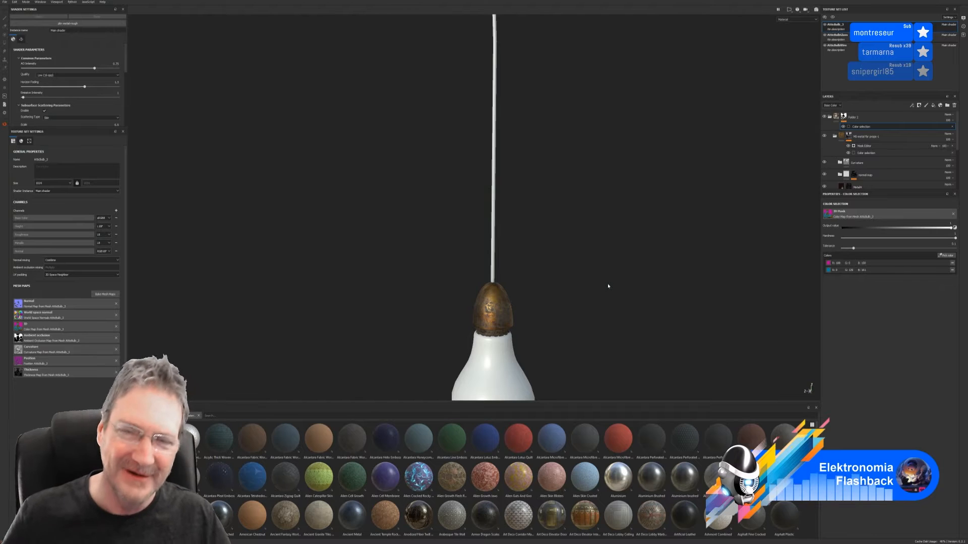
pyautogui.rightClick(639, 194)
pyautogui.click(292, 224)
pyautogui.keyDown('alt'); pyautogui.moveTo(580, 201); pyautogui.dragTo(464, 164, button='right'); pyautogui.keyUp('alt')
pyautogui.keyDown('alt'); pyautogui.moveTo(465, 165); pyautogui.dragTo(525, 199, button='middle'); pyautogui.keyUp('alt')
pyautogui.keyDown('alt'); pyautogui.moveTo(525, 198); pyautogui.dragTo(721, 190, button='right'); pyautogui.keyUp('alt')
pyautogui.keyDown('alt'); pyautogui.moveTo(562, 316); pyautogui.dragTo(550, 236, button='middle'); pyautogui.keyUp('alt')
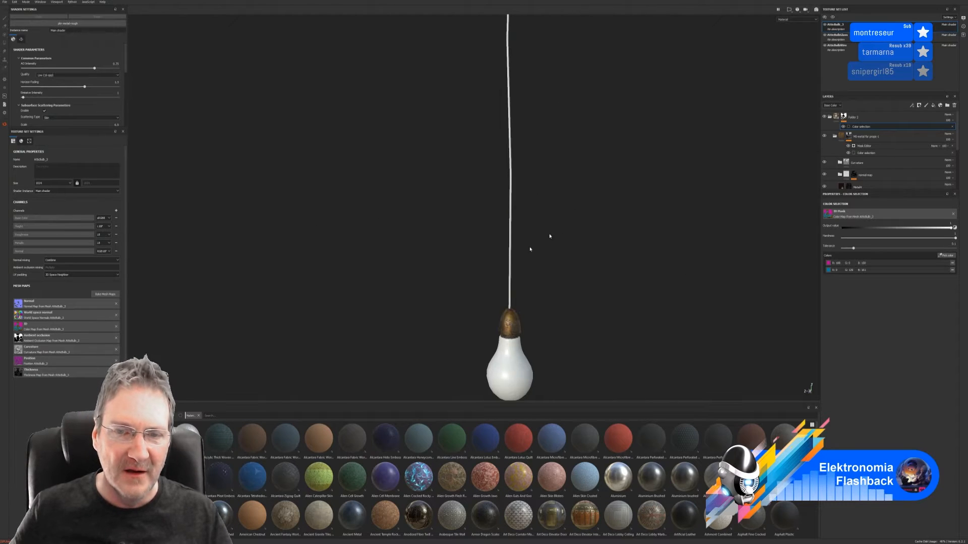
pyautogui.keyDown('alt'); pyautogui.moveTo(525, 252); pyautogui.dragTo(698, 242, button='right'); pyautogui.keyUp('alt')
pyautogui.keyDown('alt'); pyautogui.moveTo(516, 240); pyautogui.dragTo(701, 232, button='right'); pyautogui.keyUp('alt')
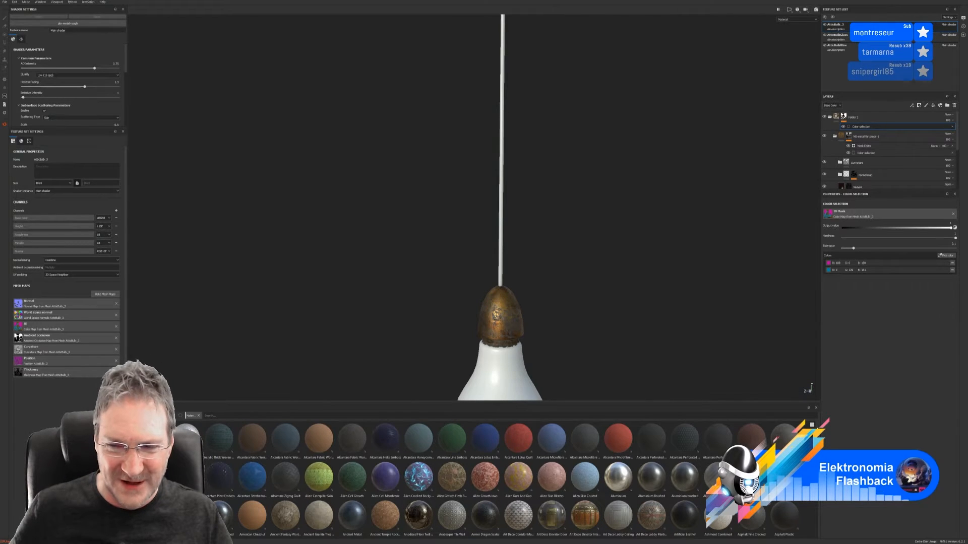
# Find the Industrial Rubber material in the library and apply it to the cord as a new top layer
pyautogui.scroll(-1, 502, 479)
pyautogui.scroll(-4, 502, 479)
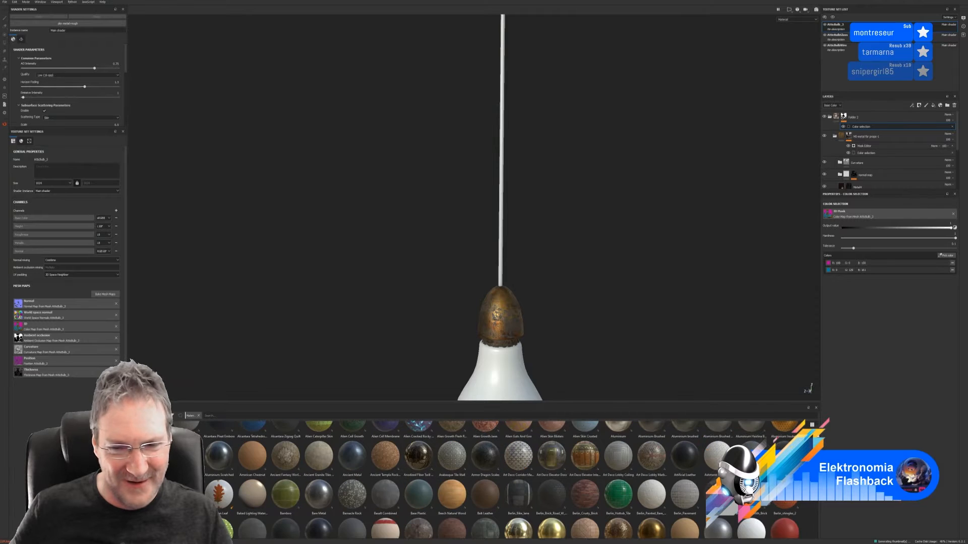
pyautogui.scroll(-3, 501, 479)
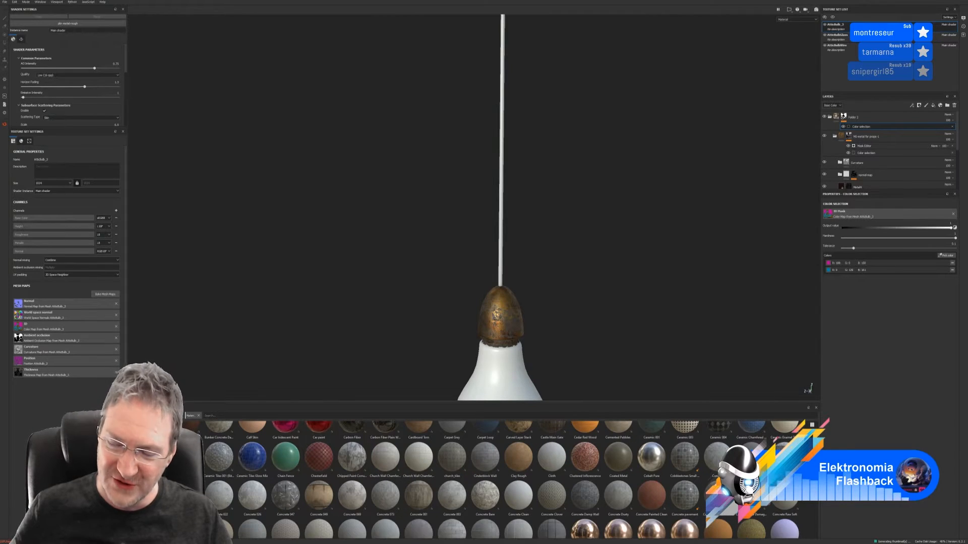
pyautogui.scroll(-1, 502, 479)
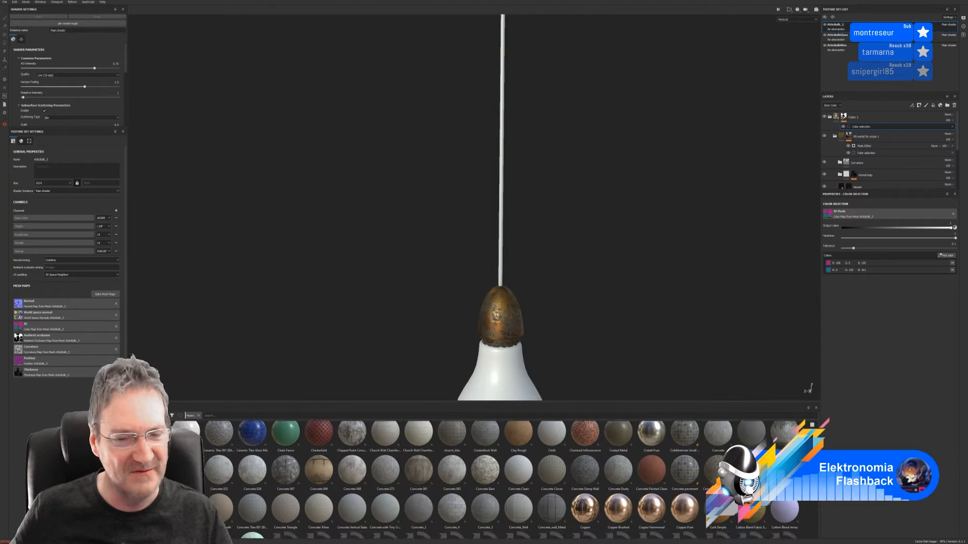
pyautogui.scroll(-1, 502, 479)
pyautogui.scroll(-1, 501, 479)
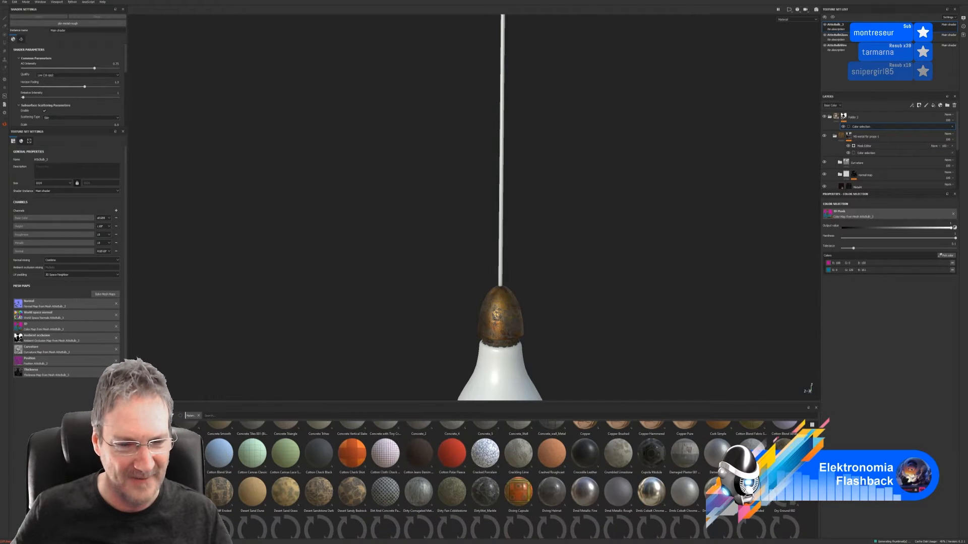
pyautogui.scroll(-1, 502, 479)
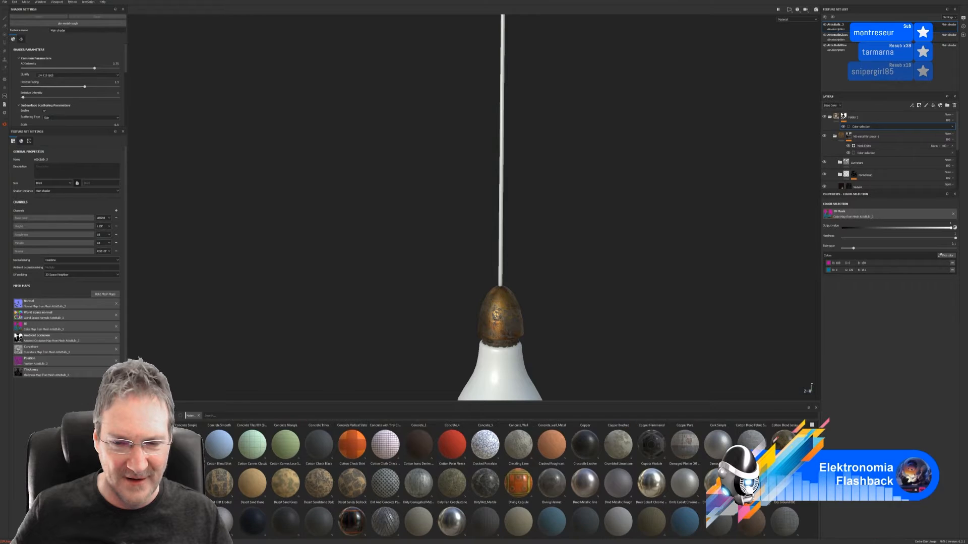
pyautogui.scroll(-2, 502, 479)
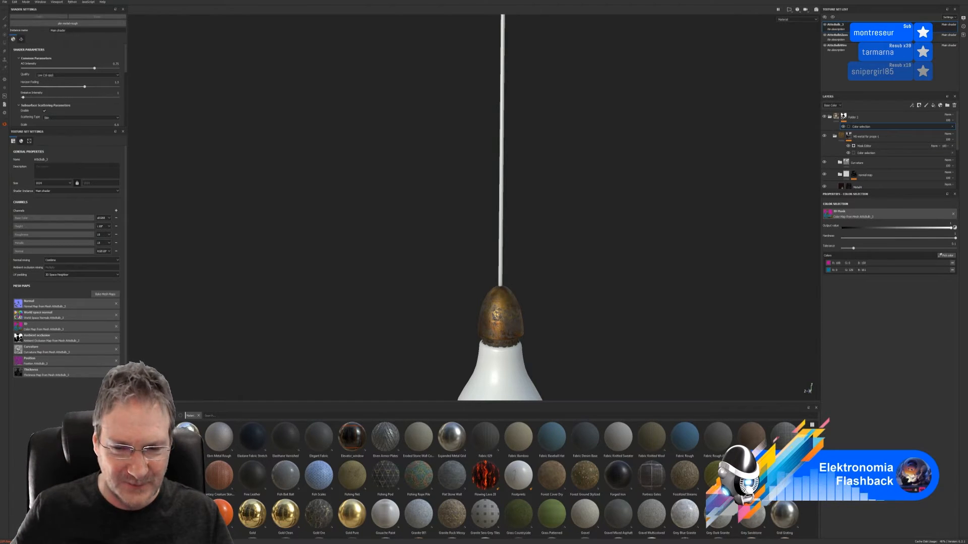
pyautogui.scroll(-1, 502, 479)
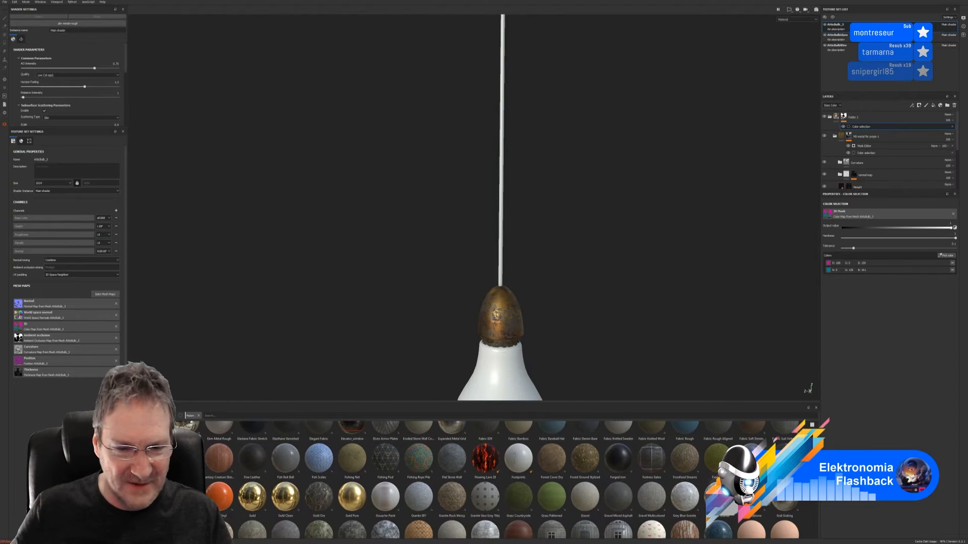
pyautogui.scroll(-2, 502, 480)
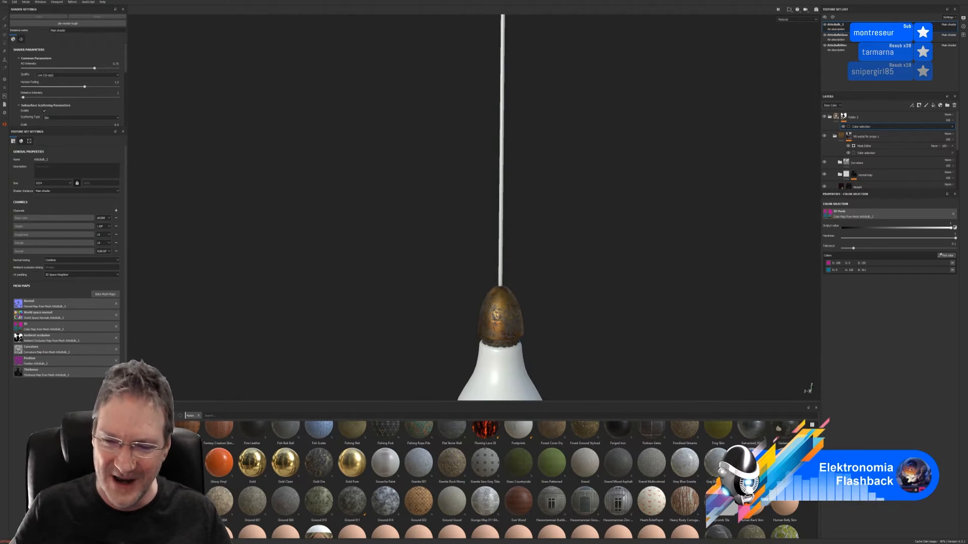
pyautogui.scroll(-5, 502, 479)
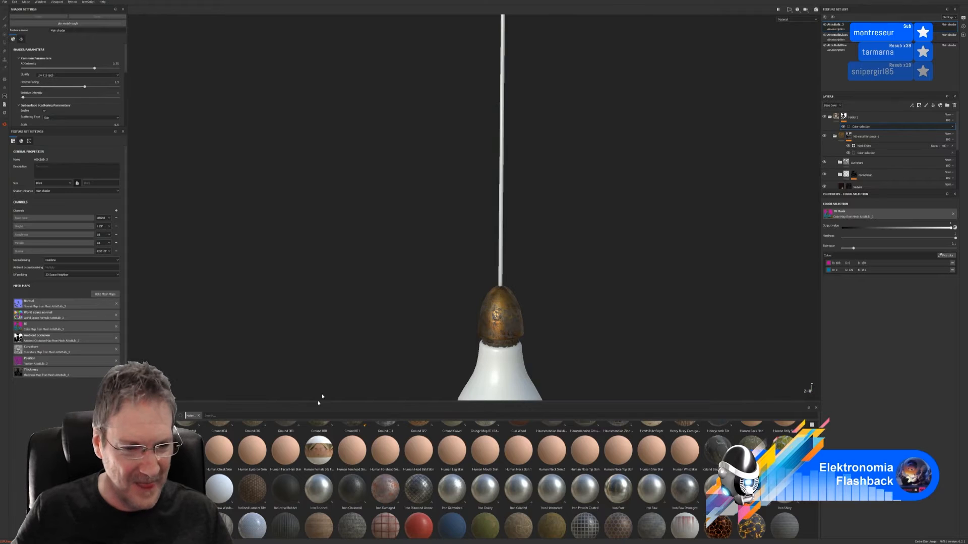
pyautogui.click(286, 489)
pyautogui.moveTo(511, 242); pyautogui.dragTo(501, 243)
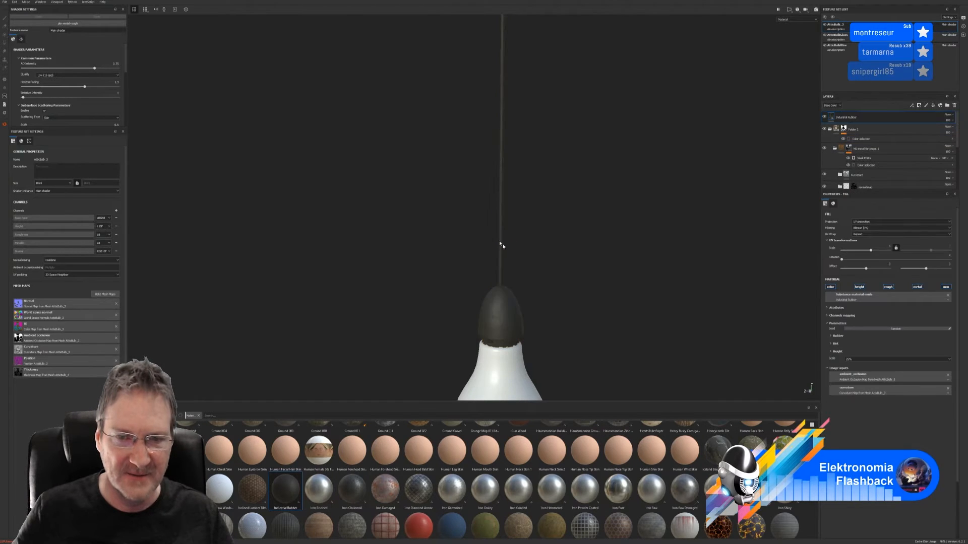
# Restrict the Industrial Rubber layer to the cord with a color selection mask using the cord's dark red ID color
pyautogui.scroll(2, 616, 263)
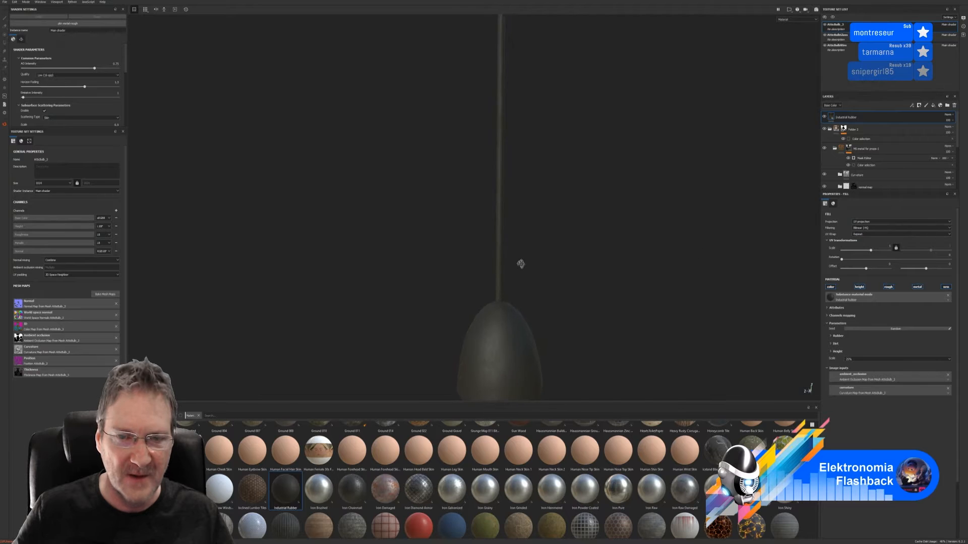
pyautogui.moveTo(547, 250)
pyautogui.keyDown('alt'); pyautogui.mouseDown()
pyautogui.moveTo(627, 238)
pyautogui.moveTo(766, 249)
pyautogui.moveTo(605, 248)
pyautogui.moveTo(733, 265)
pyautogui.moveTo(460, 270)
pyautogui.moveTo(635, 280)
pyautogui.mouseUp(); pyautogui.keyUp('alt')
pyautogui.keyDown('alt'); pyautogui.moveTo(591, 270); pyautogui.dragTo(197, 256, button='right'); pyautogui.keyUp('alt')
pyautogui.keyDown('alt'); pyautogui.moveTo(462, 223); pyautogui.dragTo(451, 240, button='middle'); pyautogui.keyUp('alt')
pyautogui.keyDown('alt'); pyautogui.moveTo(451, 240); pyautogui.dragTo(484, 247, button='right'); pyautogui.keyUp('alt')
pyautogui.rightClick(872, 118)
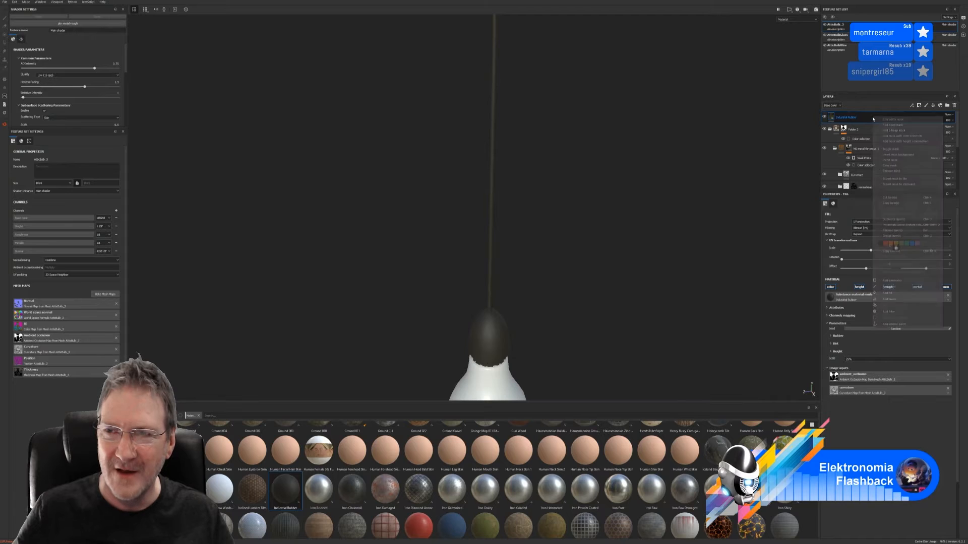
pyautogui.click(902, 136)
pyautogui.click(947, 256)
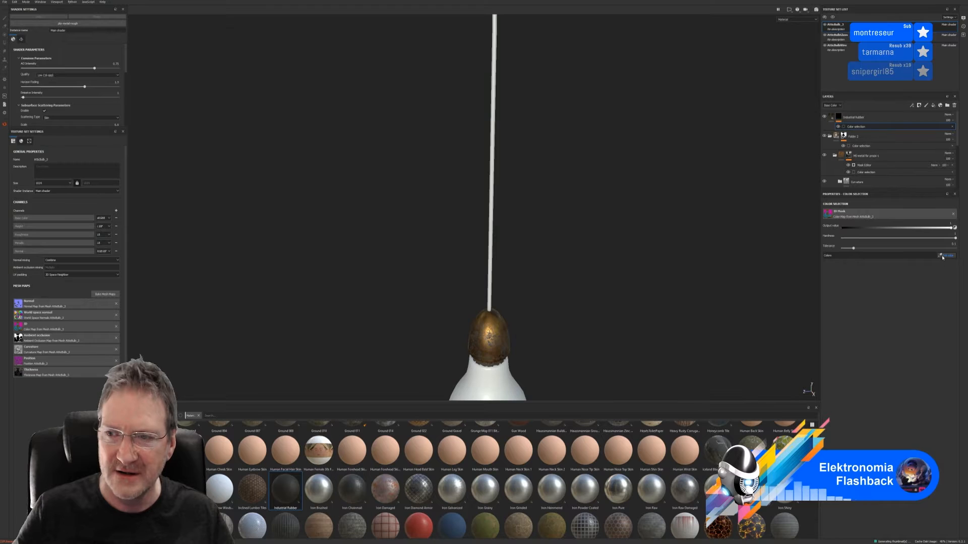
pyautogui.click(491, 261)
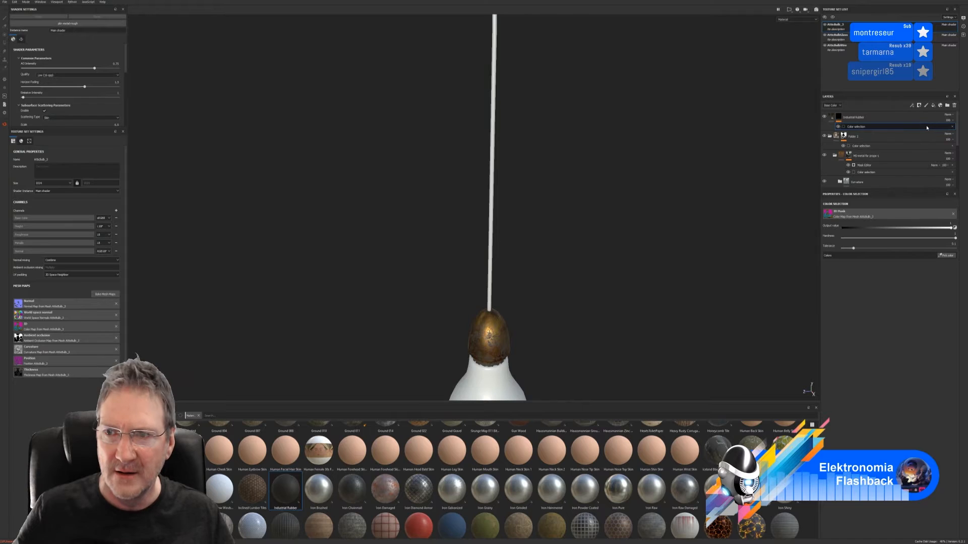
pyautogui.click(946, 256)
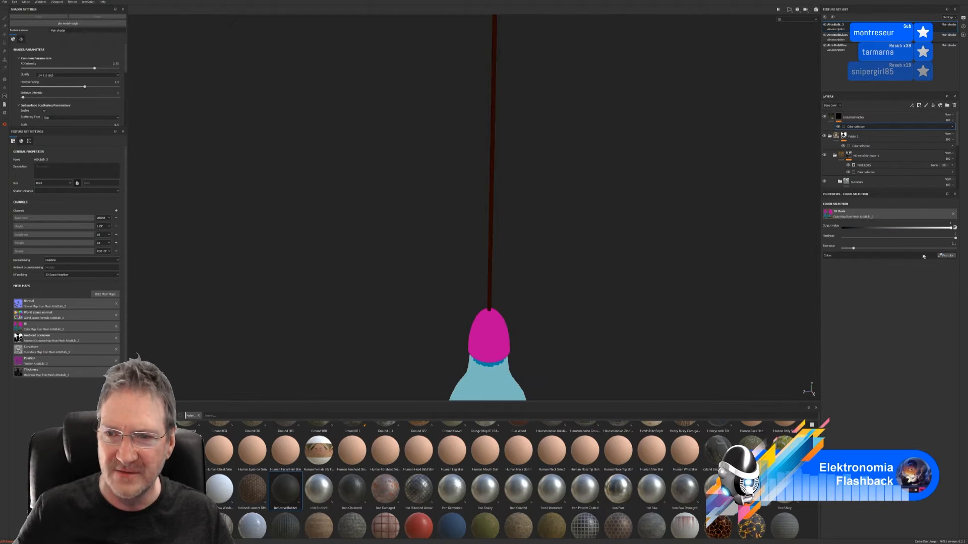
pyautogui.click(491, 248)
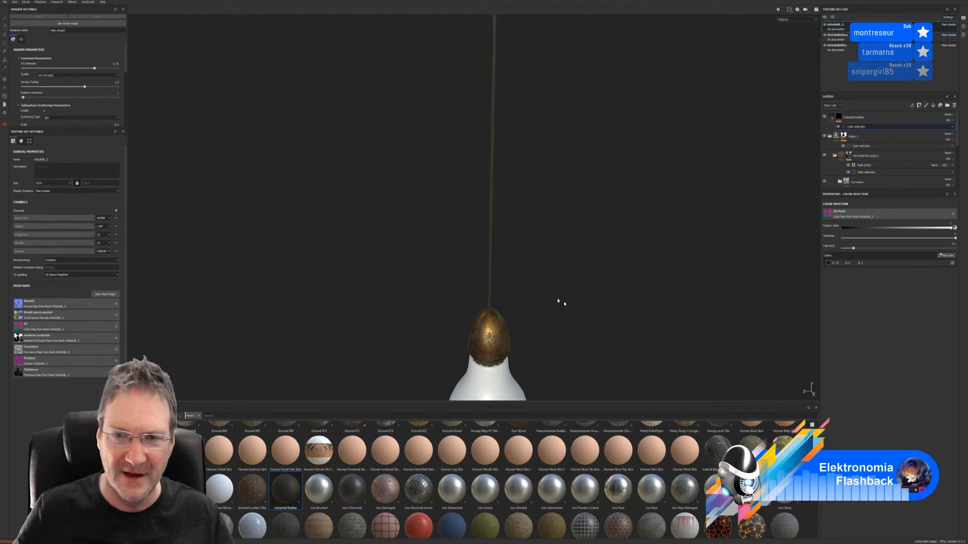
# Examine the rubber cord and its junction with the brass cap up close
pyautogui.keyDown('alt'); pyautogui.moveTo(565, 304); pyautogui.dragTo(591, 276); pyautogui.keyUp('alt')
pyautogui.keyDown('alt'); pyautogui.moveTo(526, 240); pyautogui.dragTo(547, 199); pyautogui.keyUp('alt')
pyautogui.keyDown('alt'); pyautogui.moveTo(529, 206); pyautogui.dragTo(528, 165, button='right'); pyautogui.keyUp('alt')
pyautogui.keyDown('alt'); pyautogui.moveTo(528, 165); pyautogui.dragTo(508, 65, button='middle'); pyautogui.keyUp('alt')
pyautogui.keyDown('alt'); pyautogui.moveTo(516, 226); pyautogui.dragTo(731, 227, button='right'); pyautogui.keyUp('alt')
pyautogui.keyDown('alt'); pyautogui.moveTo(459, 236); pyautogui.dragTo(765, 208, button='right'); pyautogui.keyUp('alt')
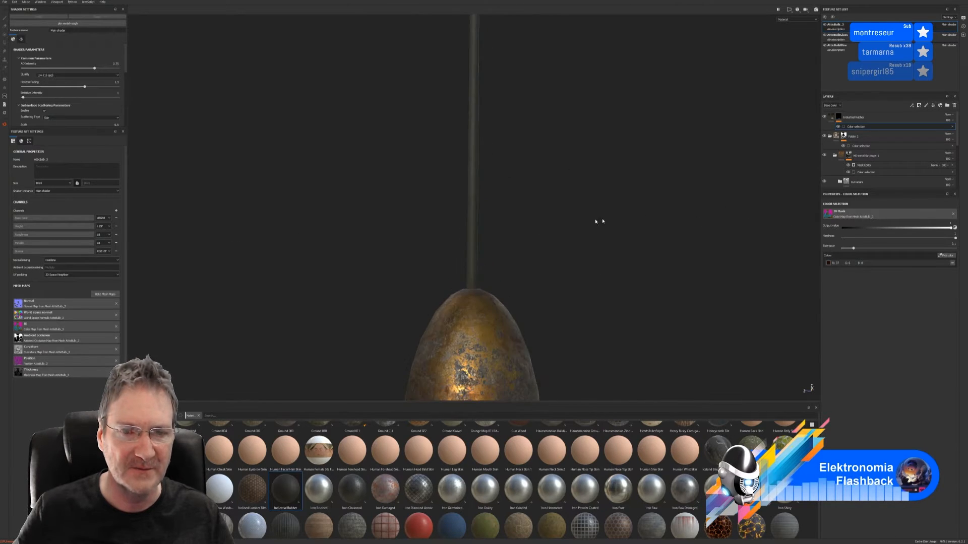
pyautogui.keyDown('alt'); pyautogui.moveTo(596, 222); pyautogui.dragTo(573, 308, button='middle'); pyautogui.keyUp('alt')
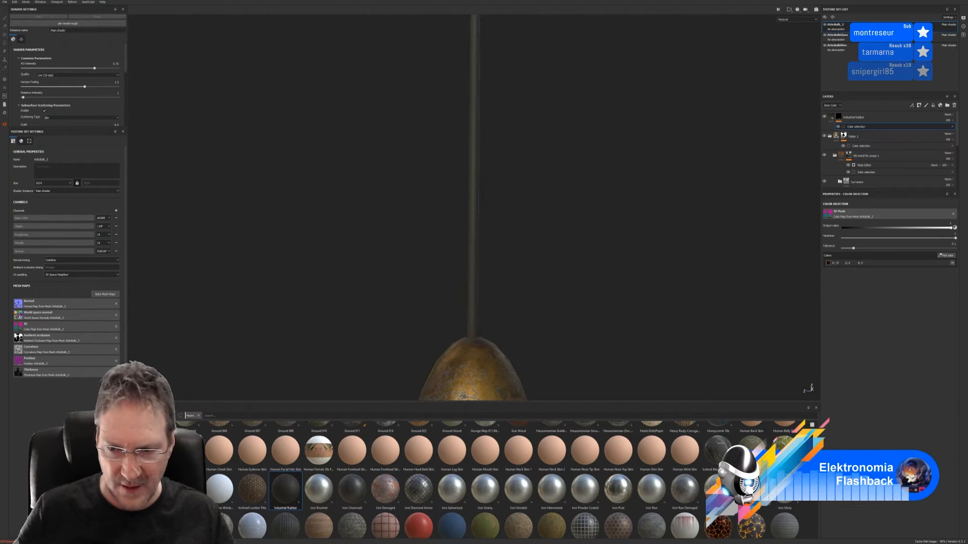
# Look through the rest of the material library, past the metals, plastics, stylized and wood materials, for an alternative cord material
pyautogui.scroll(-2, 502, 480)
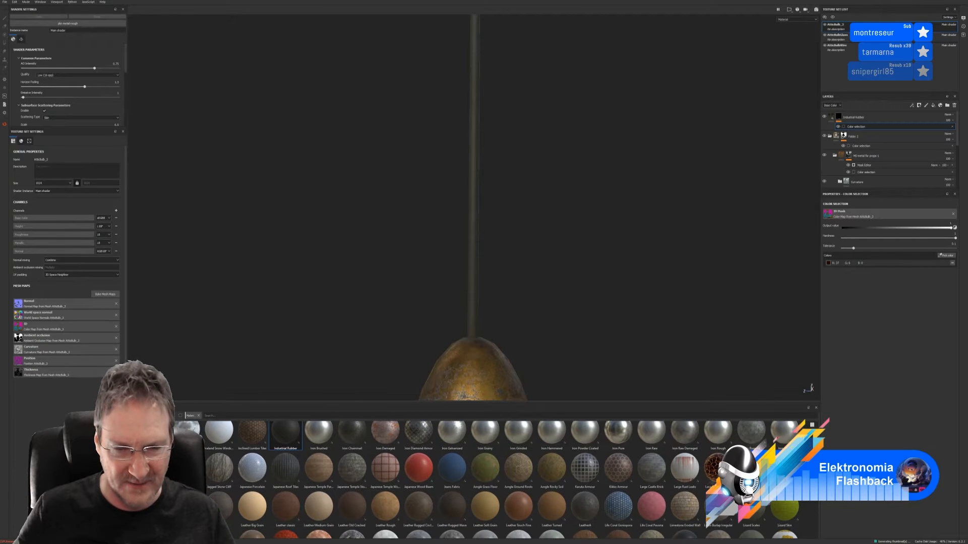
pyautogui.scroll(-2, 504, 479)
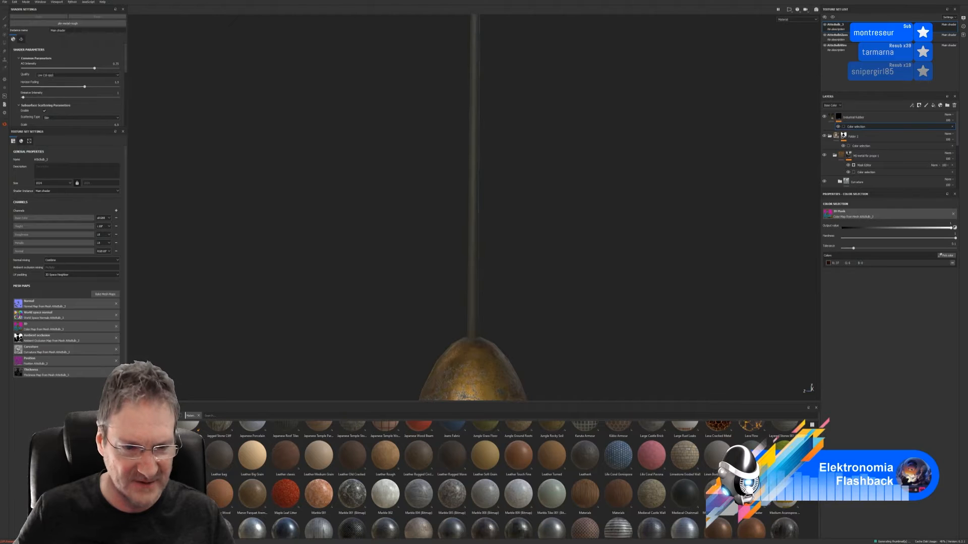
pyautogui.scroll(-2, 502, 480)
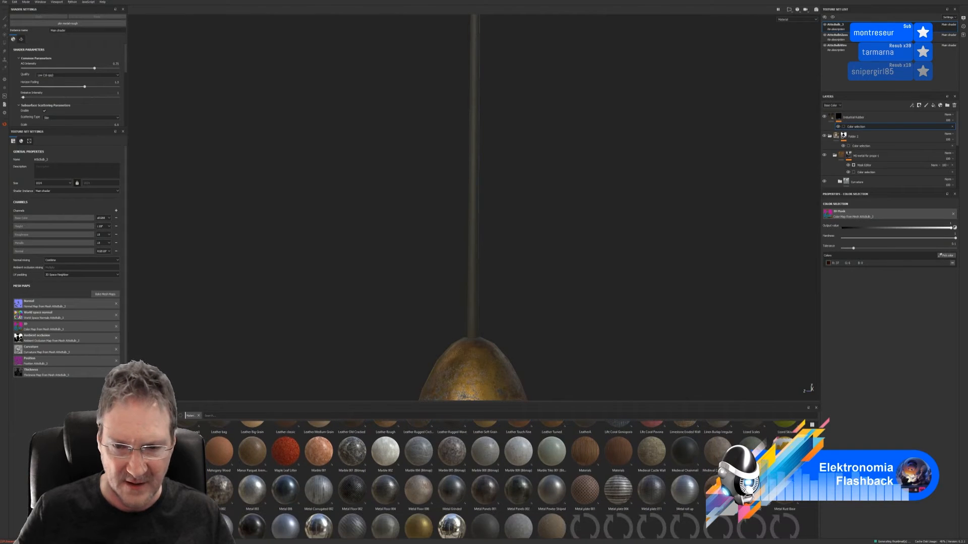
pyautogui.scroll(-2, 502, 480)
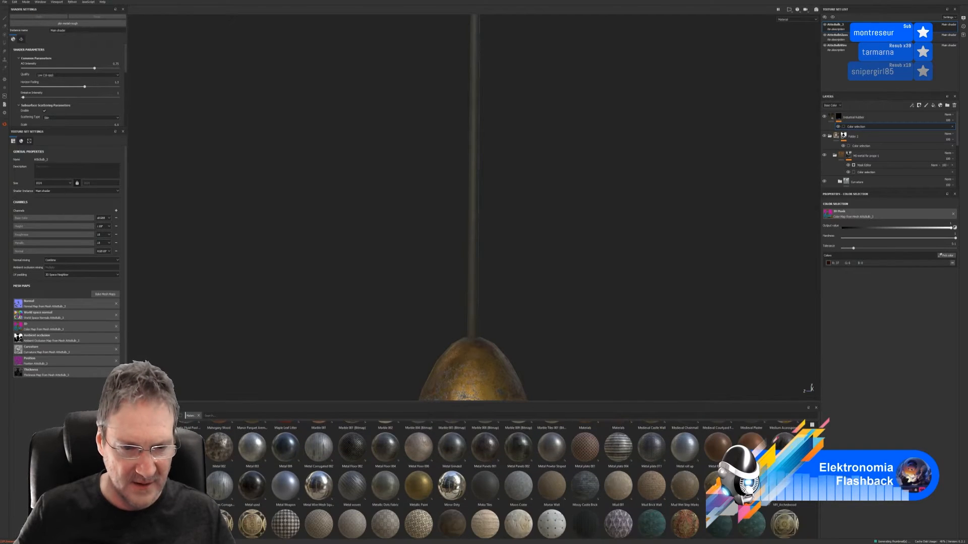
pyautogui.scroll(-1, 502, 480)
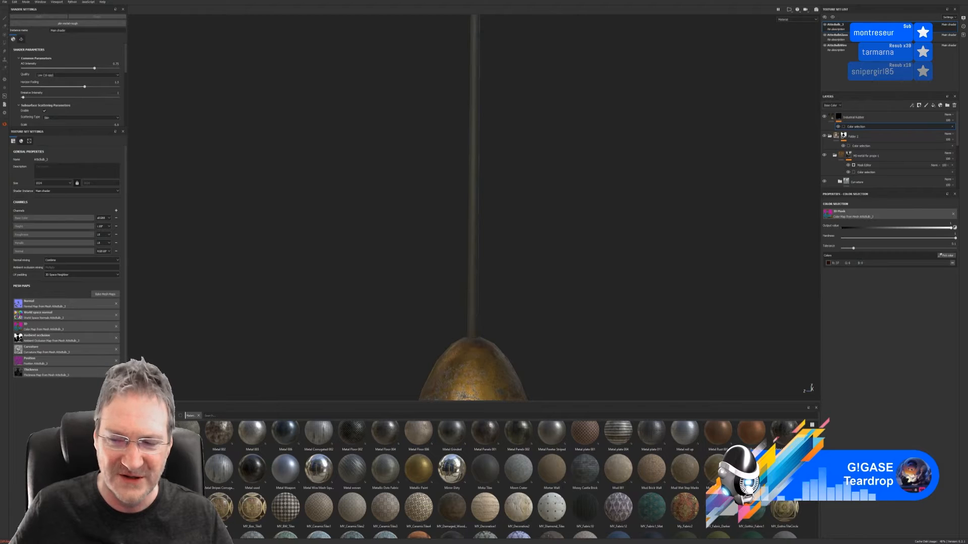
pyautogui.scroll(-1, 502, 479)
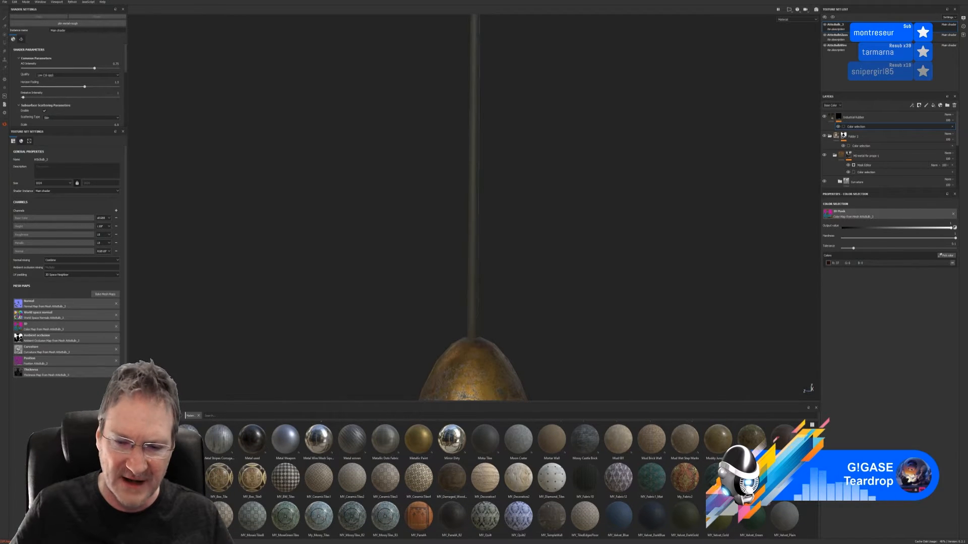
pyautogui.scroll(-1, 501, 479)
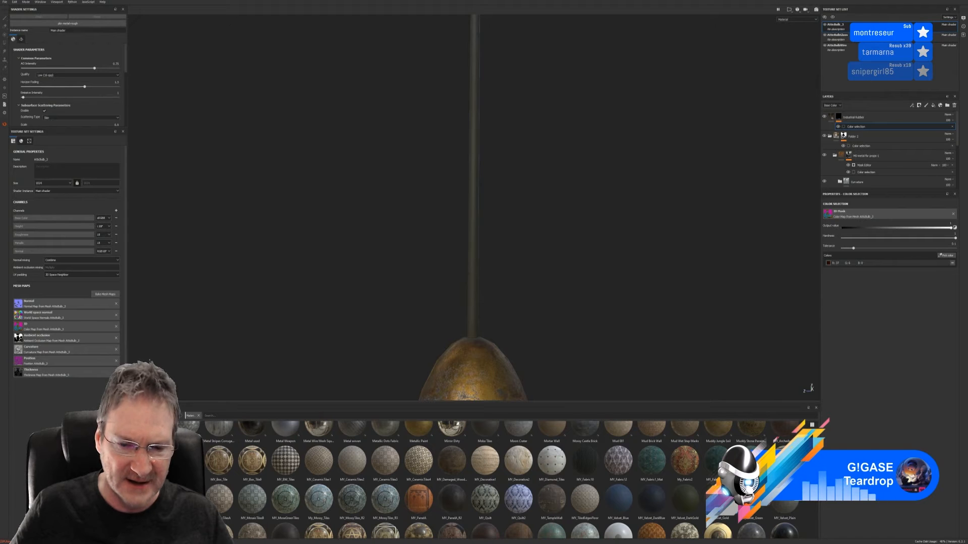
pyautogui.scroll(-1, 502, 478)
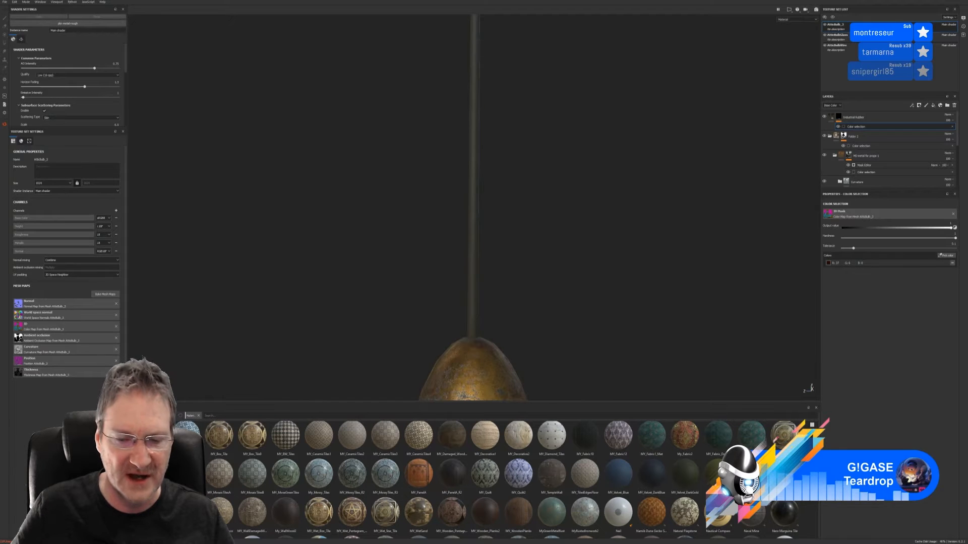
pyautogui.scroll(-2, 502, 480)
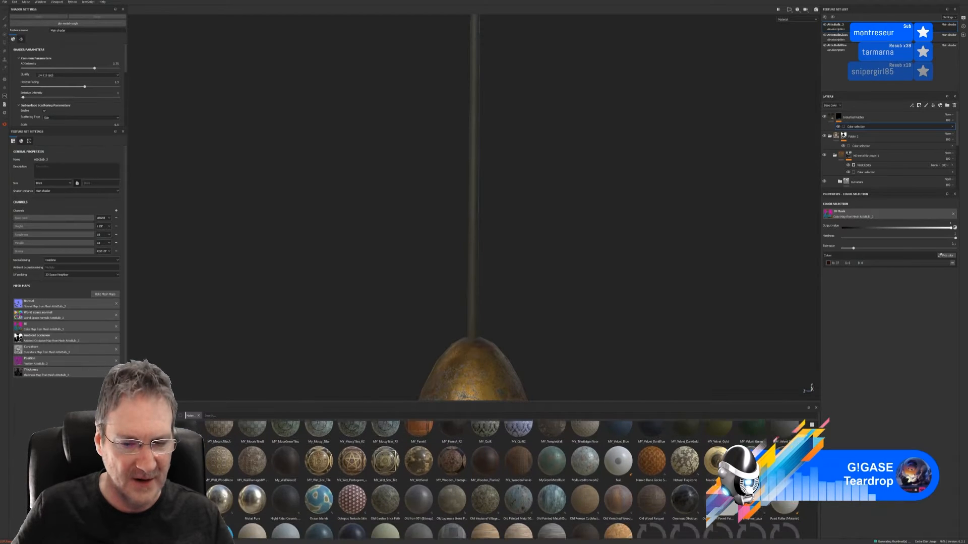
pyautogui.scroll(1, 502, 480)
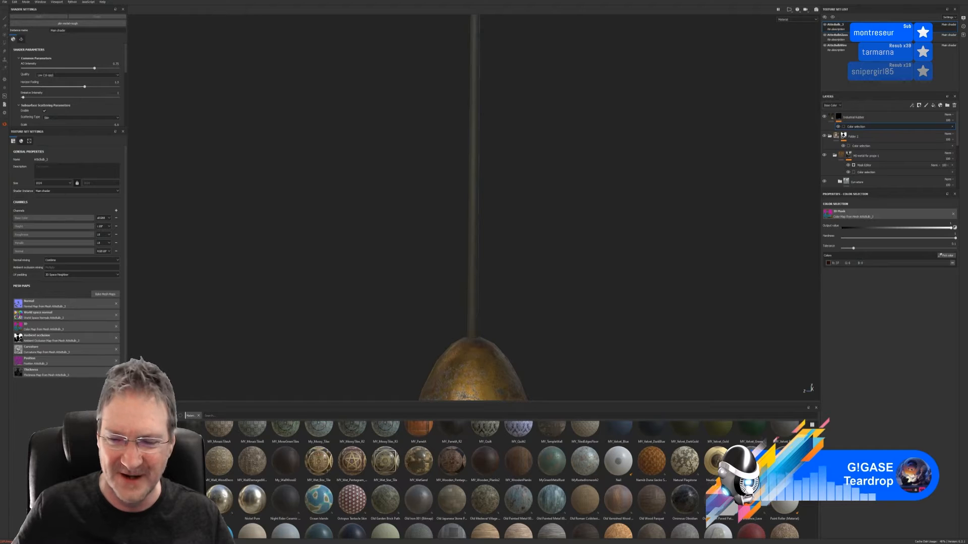
pyautogui.scroll(-2, 502, 480)
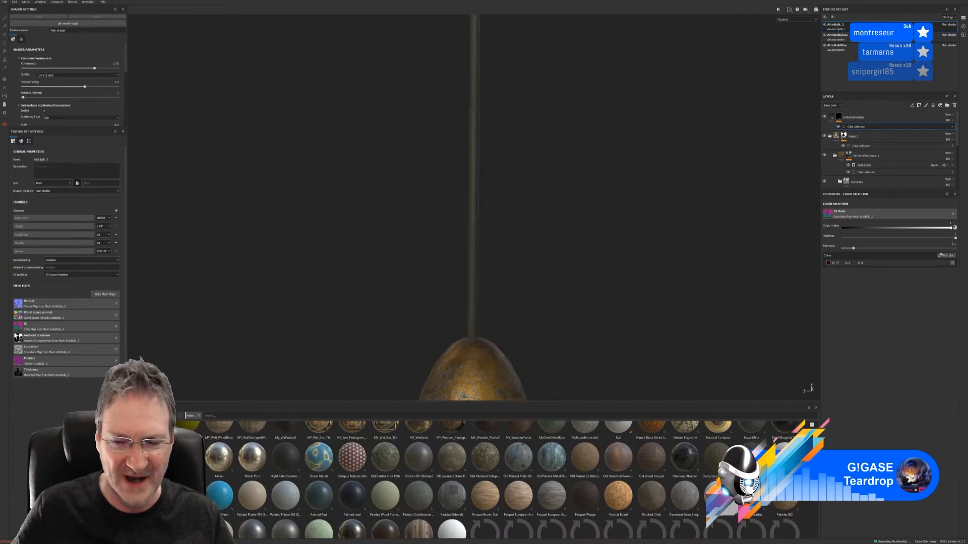
pyautogui.scroll(-1, 503, 480)
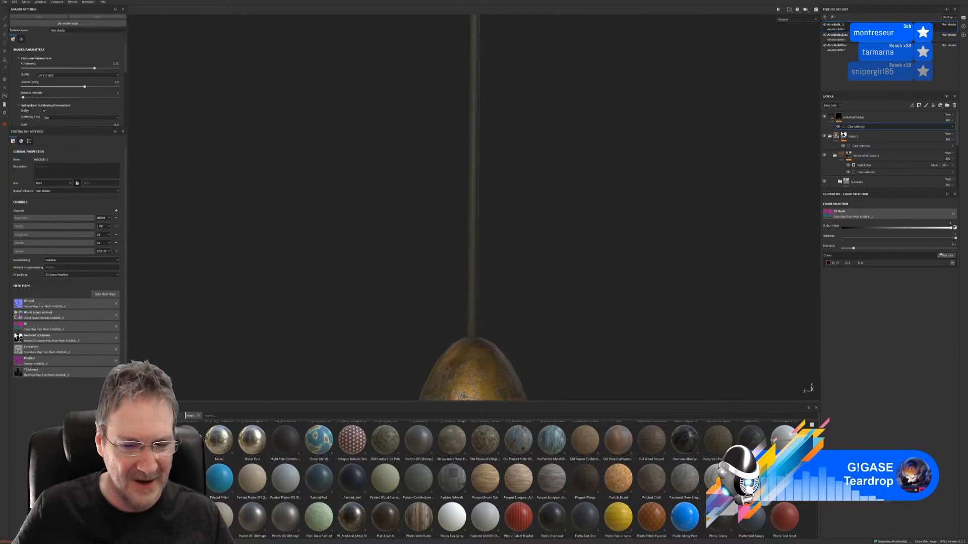
pyautogui.scroll(-2, 503, 479)
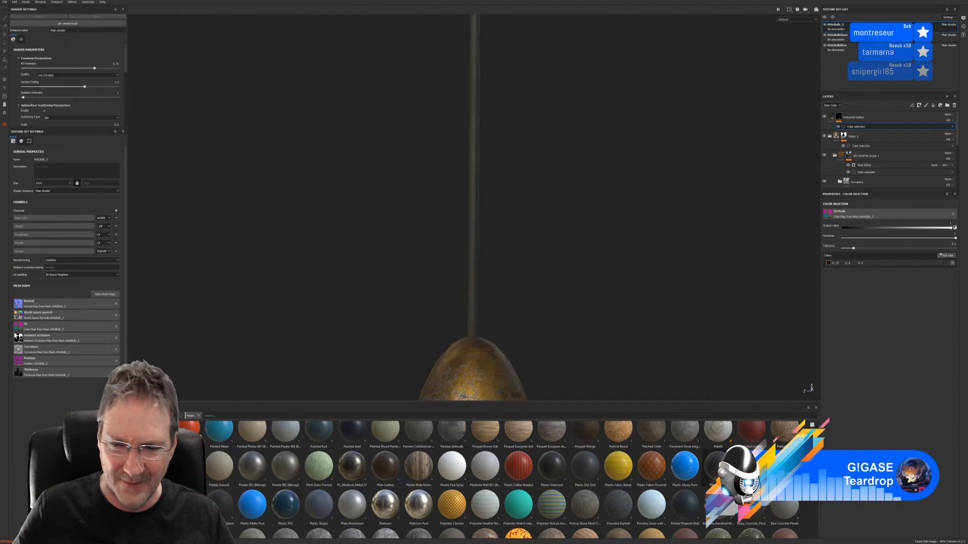
pyautogui.moveTo(718, 444)
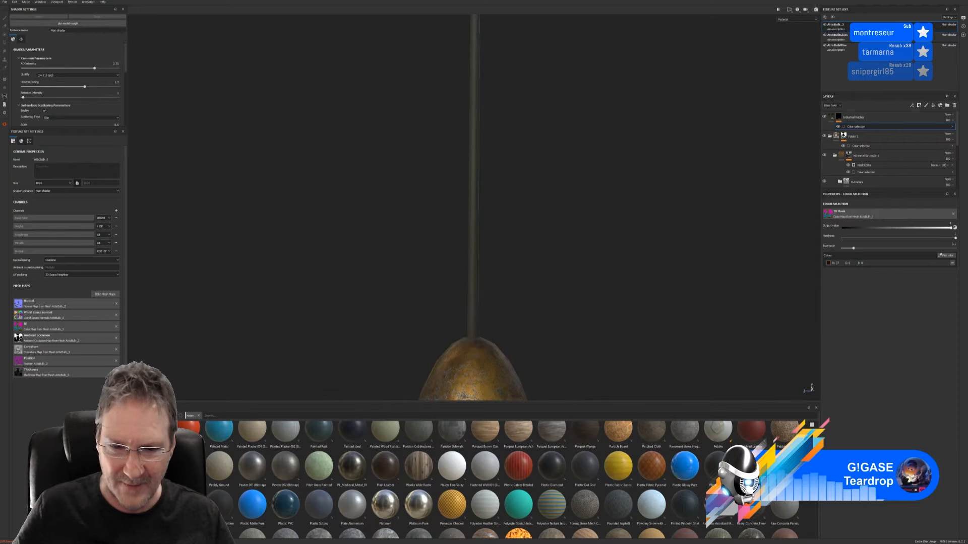
pyautogui.scroll(-1, 504, 479)
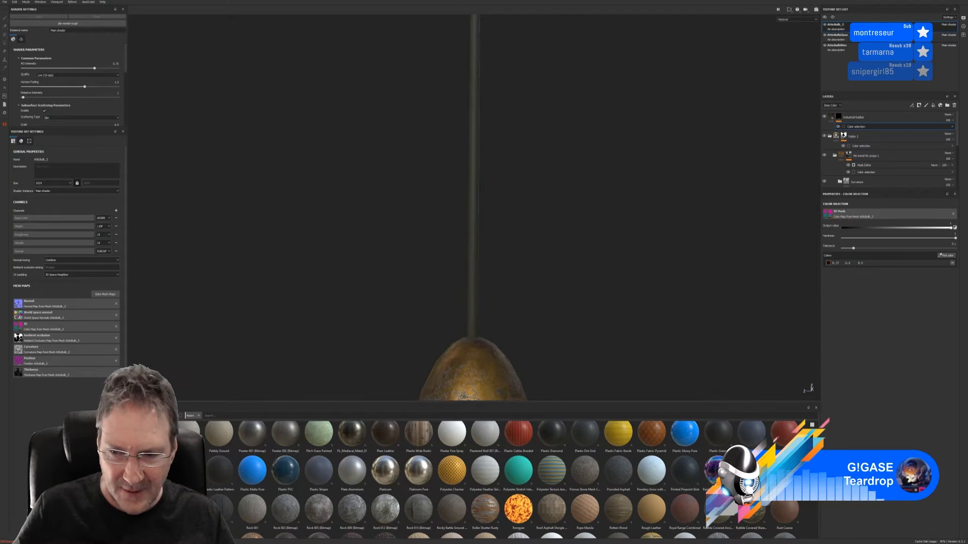
pyautogui.scroll(-2, 816, 502)
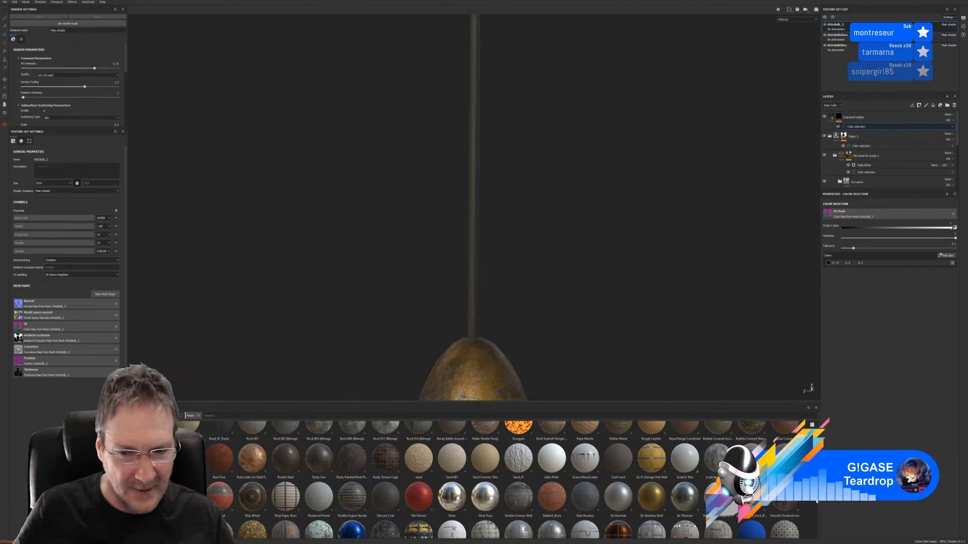
pyautogui.scroll(-1, 817, 502)
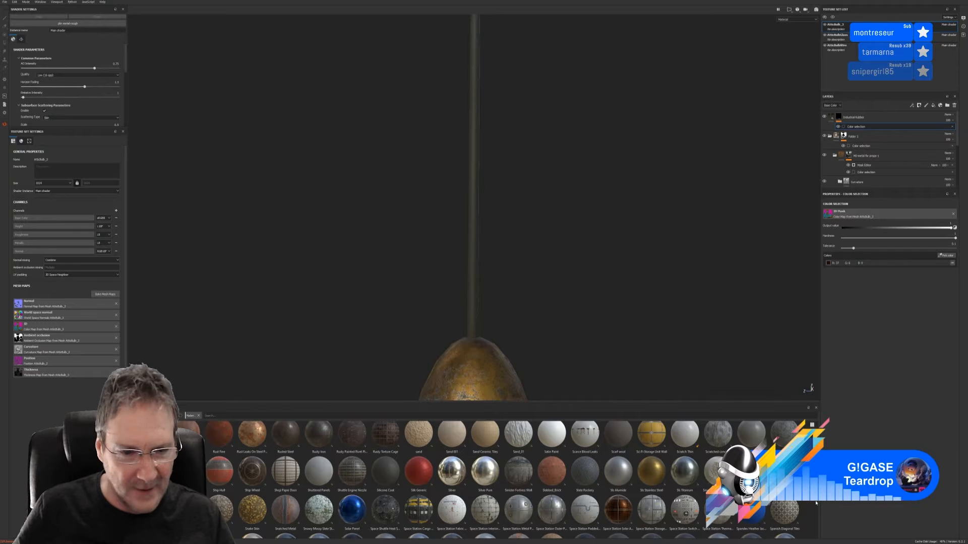
pyautogui.scroll(-1, 815, 503)
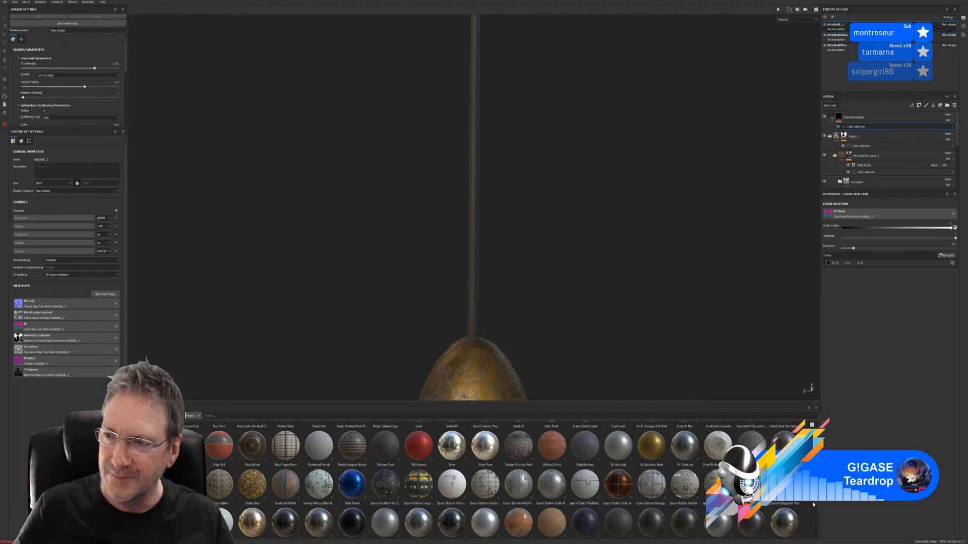
pyautogui.scroll(1, 813, 505)
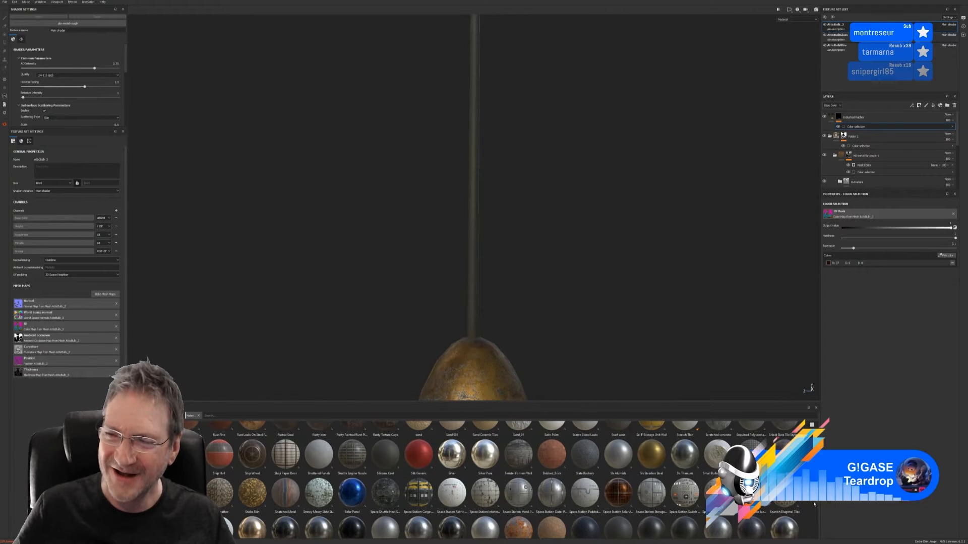
pyautogui.scroll(-2, 813, 504)
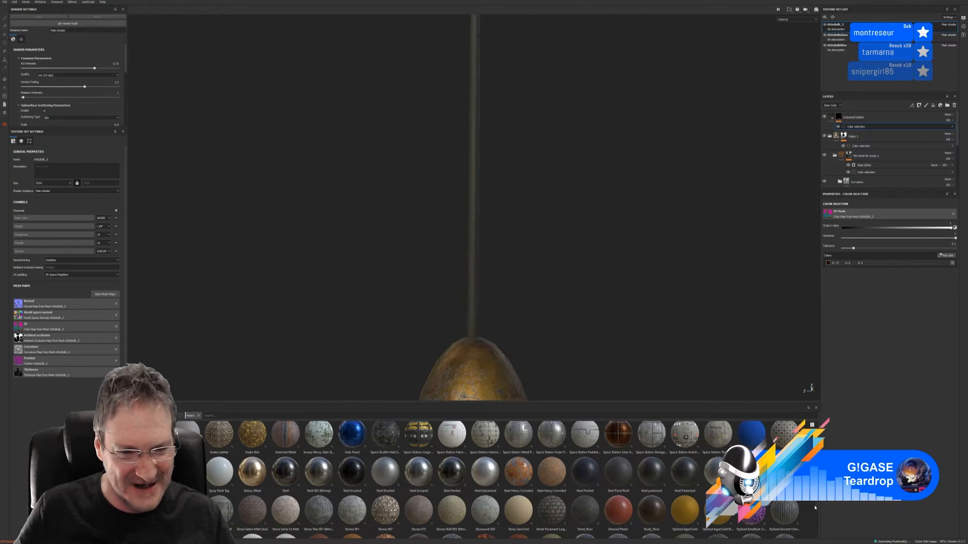
pyautogui.scroll(-2, 815, 508)
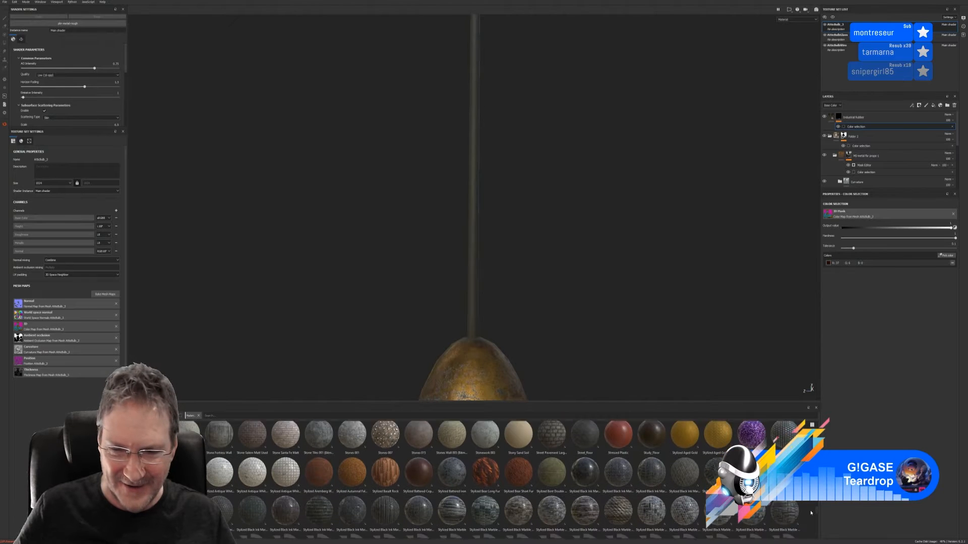
pyautogui.scroll(-1, 812, 513)
pyautogui.scroll(-1, 811, 513)
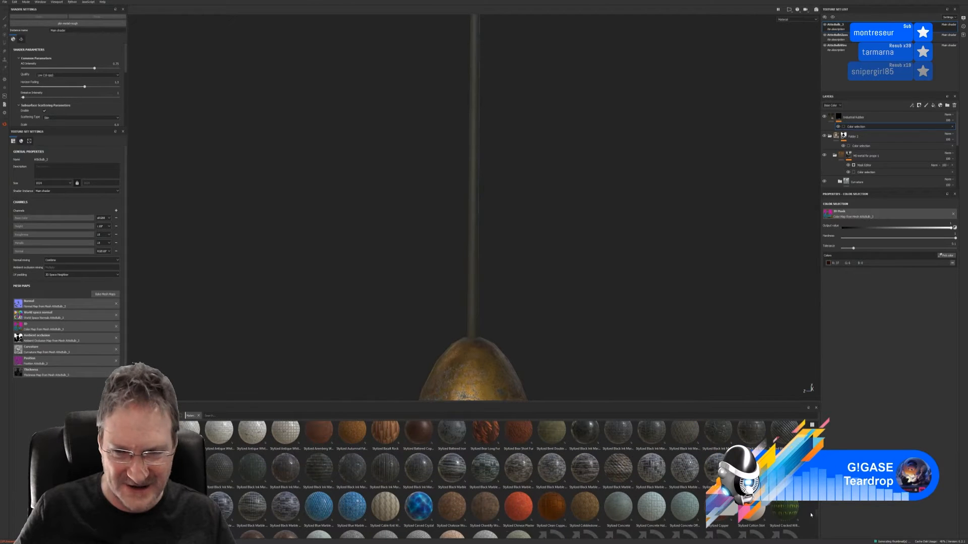
pyautogui.scroll(-1, 810, 514)
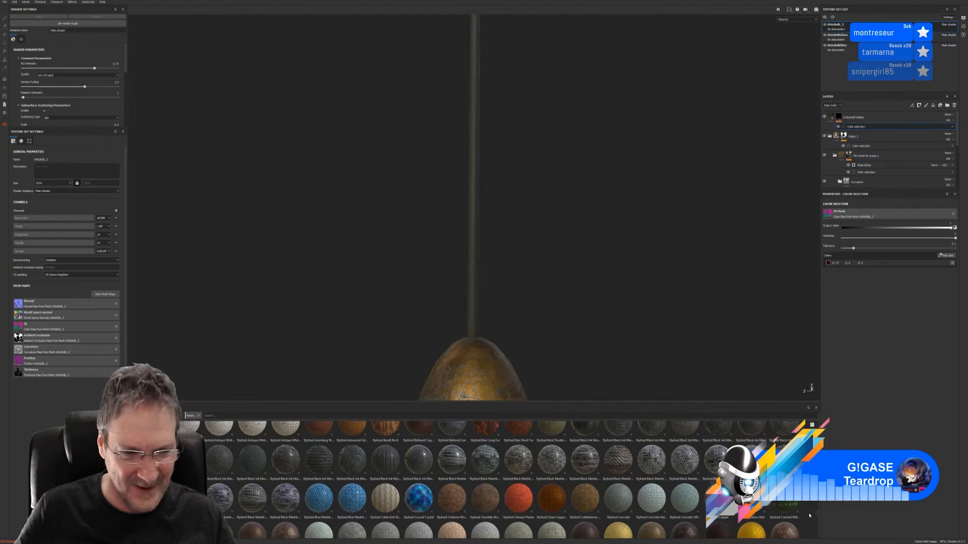
pyautogui.scroll(-1, 811, 517)
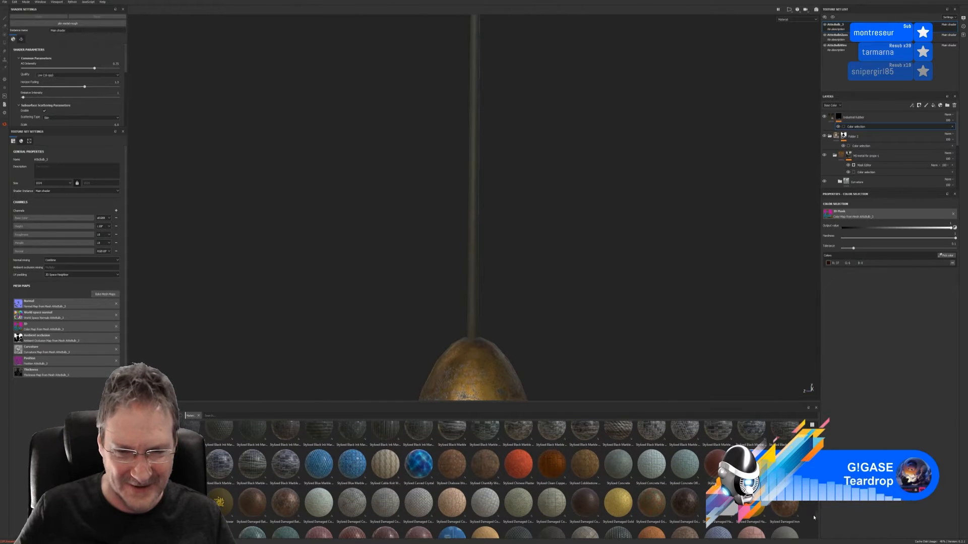
pyautogui.scroll(-1, 814, 517)
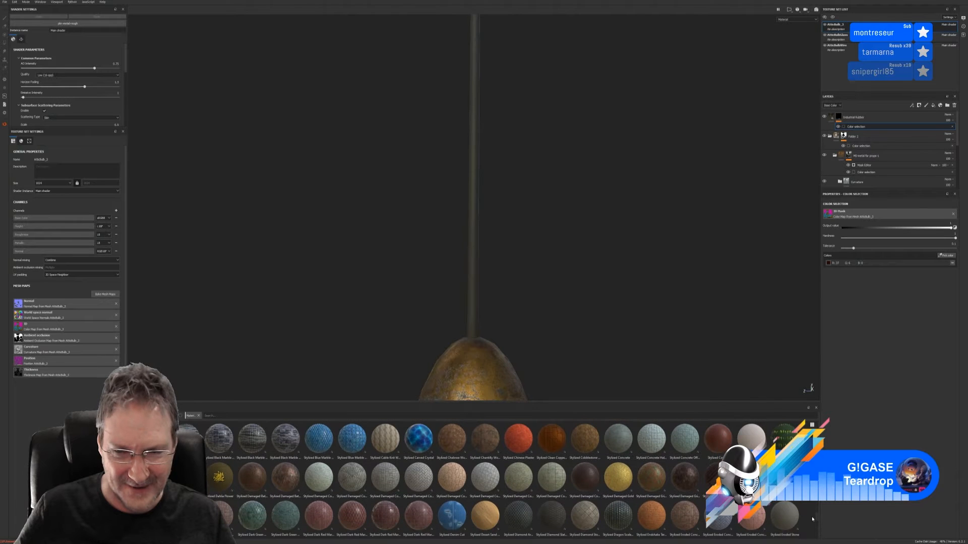
pyautogui.scroll(-3, 812, 519)
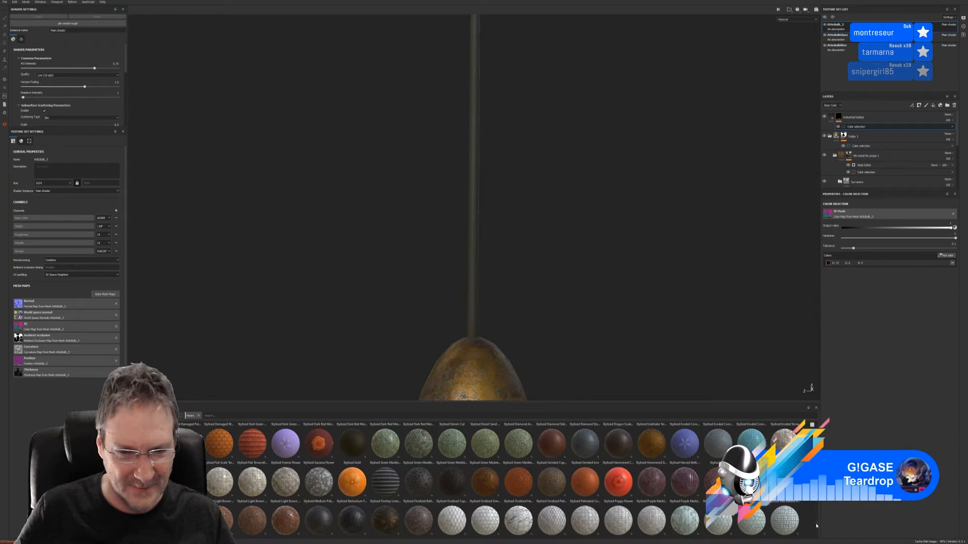
pyautogui.scroll(-1, 815, 527)
pyautogui.scroll(-1, 814, 526)
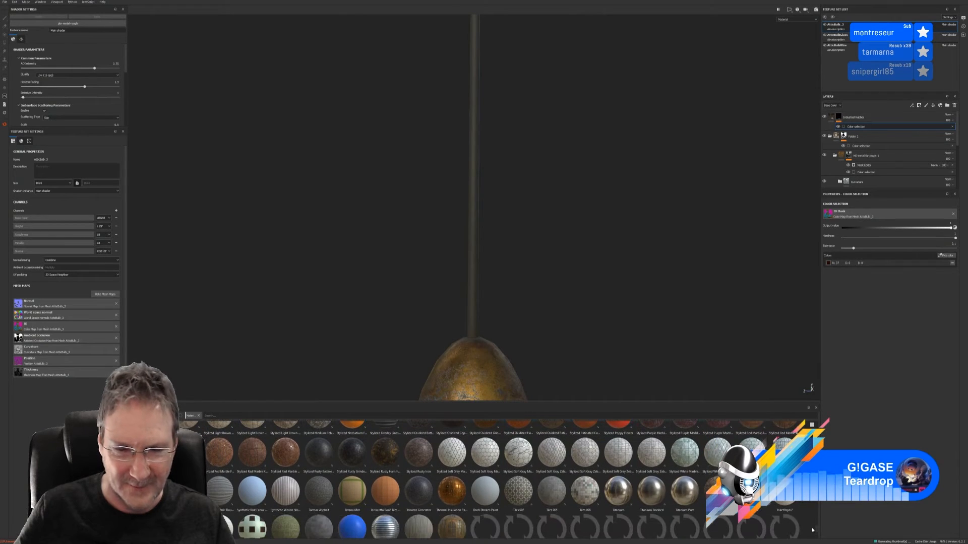
pyautogui.scroll(-1, 813, 531)
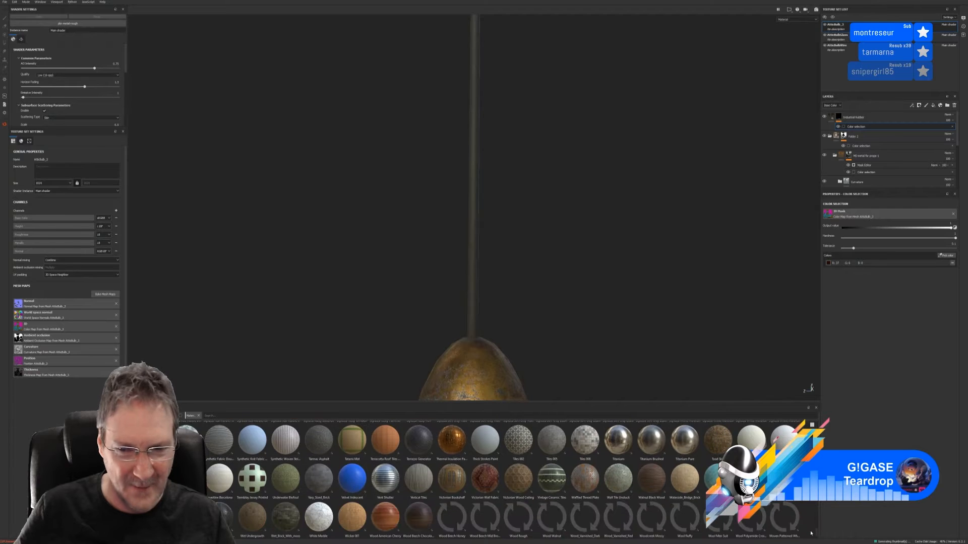
pyautogui.scroll(-1, 811, 533)
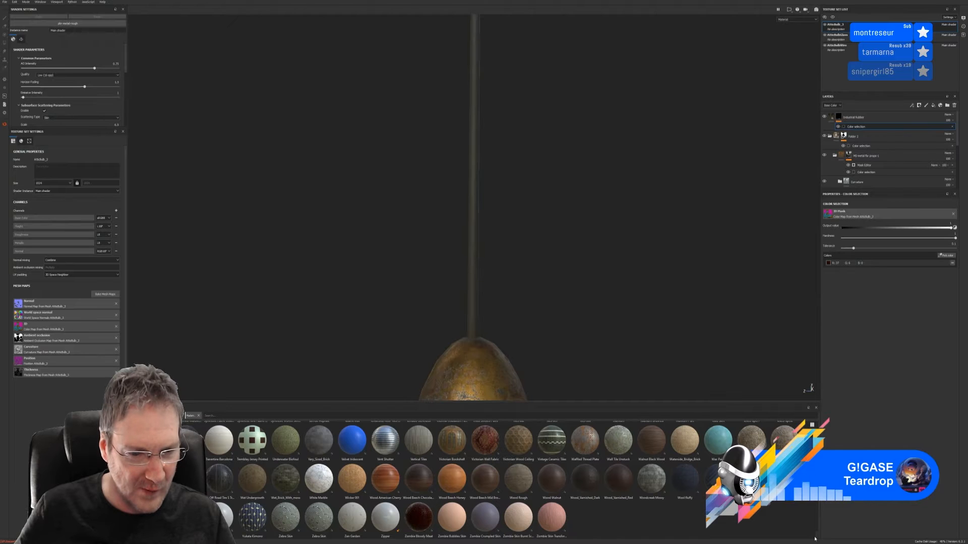
# Return to the plastics in the material library and apply Plastic Grainy to the cord as a new layer above Industrial Rubber
pyautogui.moveTo(815, 539); pyautogui.dragTo(817, 499)
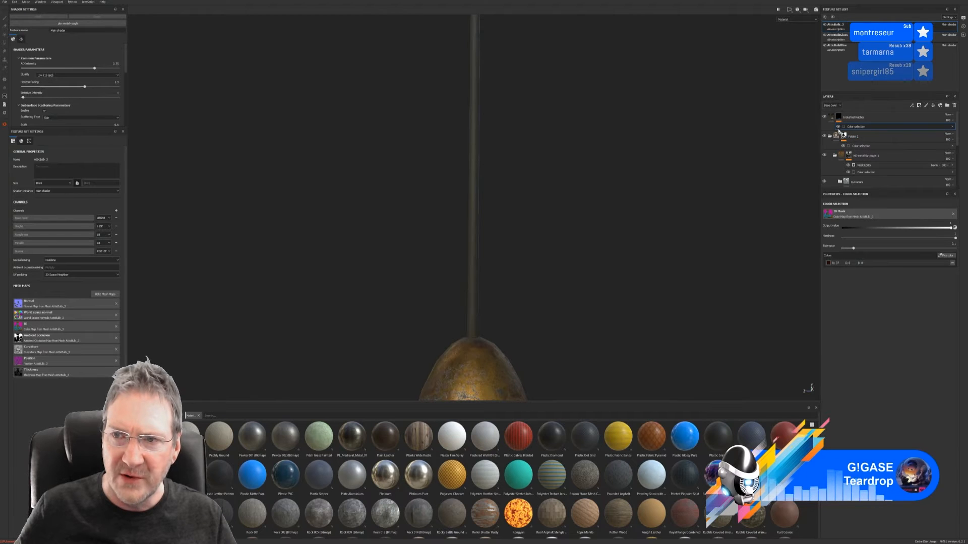
pyautogui.click(832, 119)
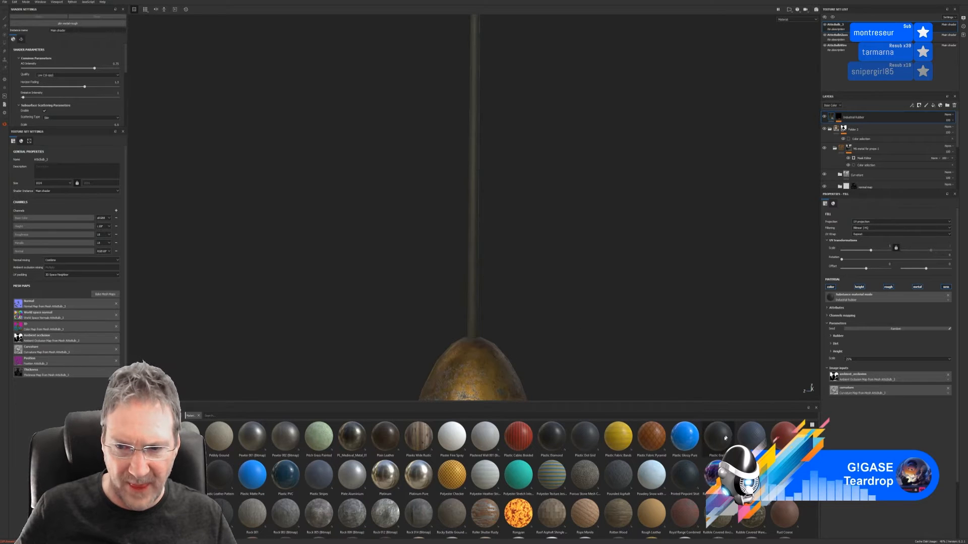
pyautogui.moveTo(716, 427); pyautogui.dragTo(479, 289)
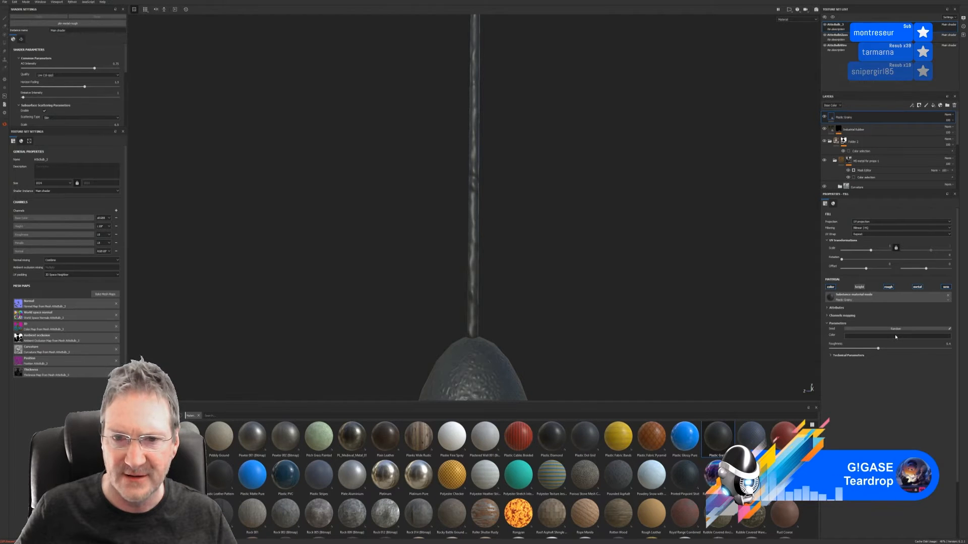
# Increase the UV scale of the Plastic Grainy layer slightly and recolor it to a light, warm beige-gray
pyautogui.moveTo(870, 251); pyautogui.dragTo(879, 255)
pyautogui.click(902, 336)
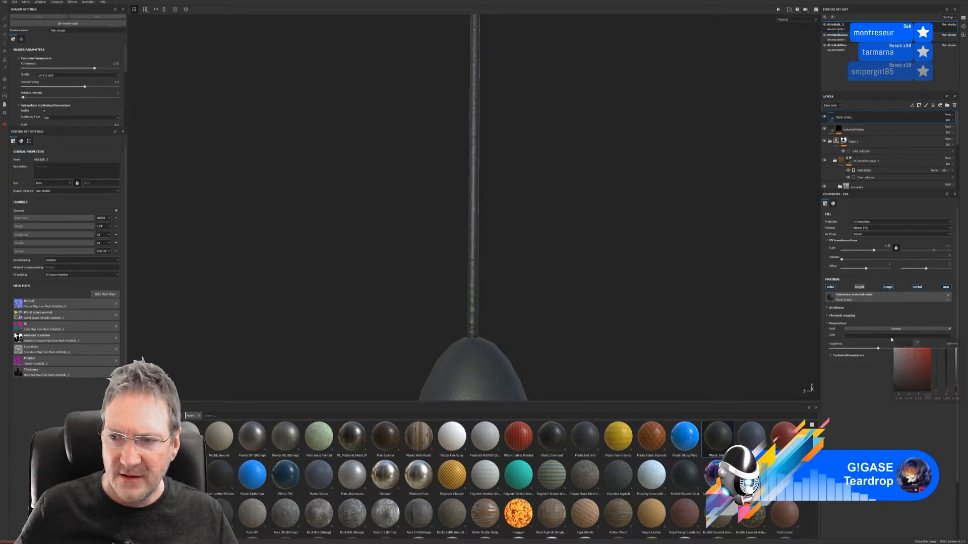
pyautogui.moveTo(956, 386); pyautogui.dragTo(956, 379)
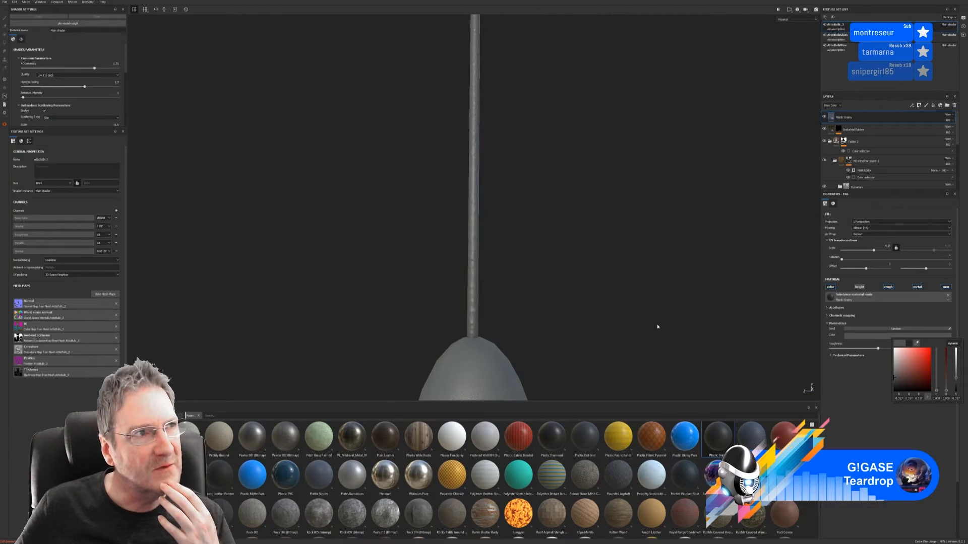
pyautogui.click(937, 389)
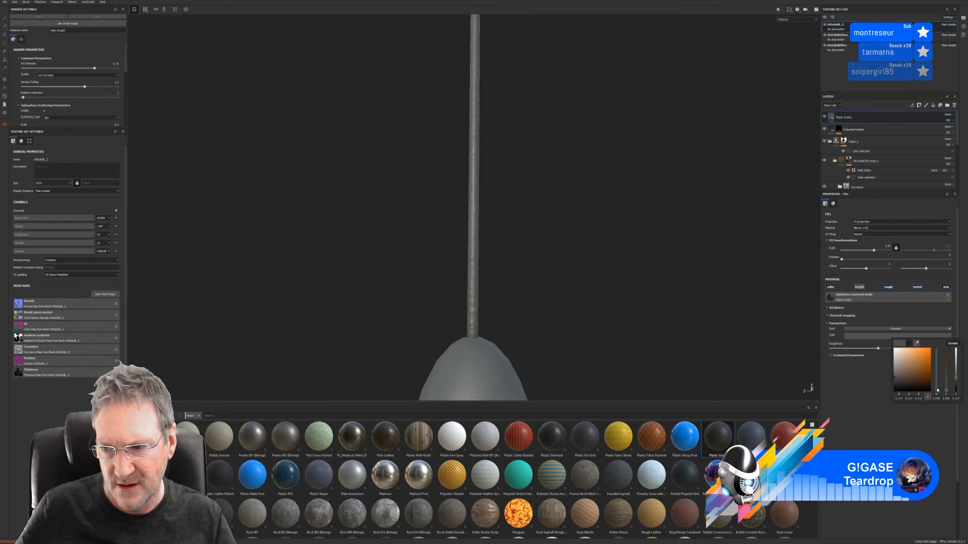
pyautogui.click(905, 381)
pyautogui.moveTo(903, 381); pyautogui.dragTo(901, 379)
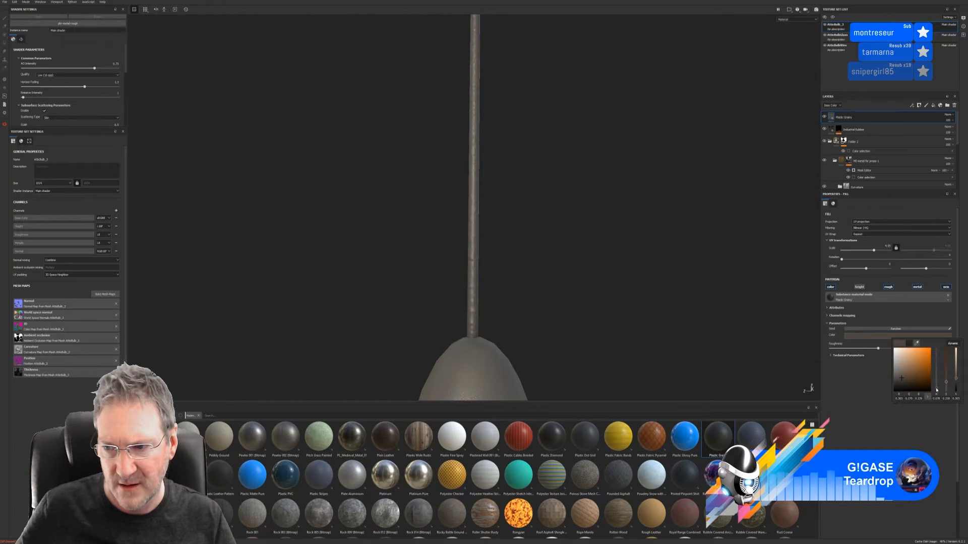
pyautogui.moveTo(937, 389); pyautogui.dragTo(938, 388)
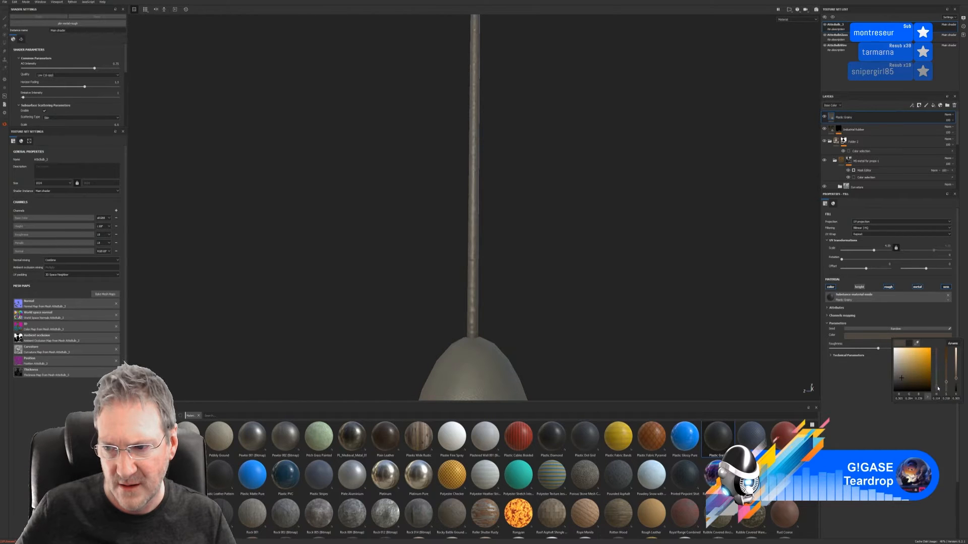
pyautogui.click(905, 376)
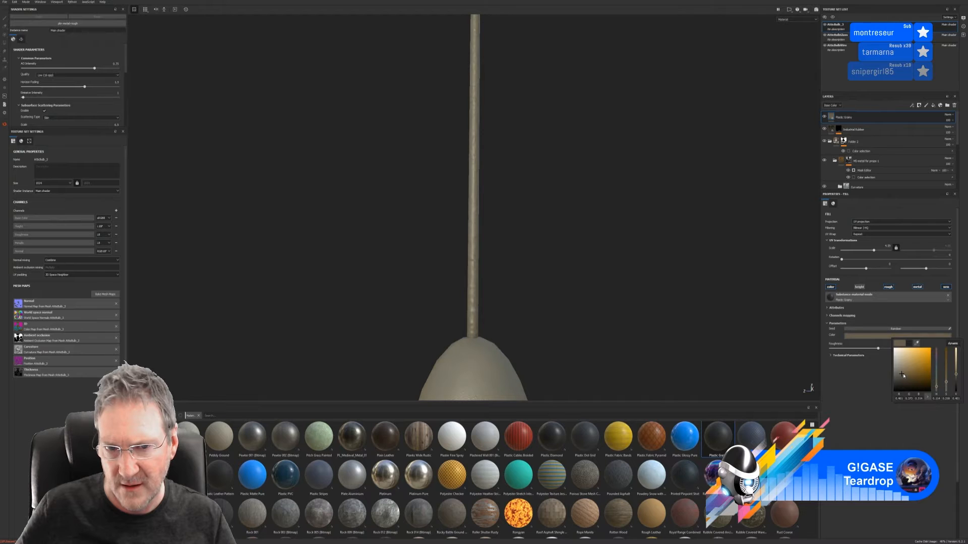
pyautogui.click(889, 418)
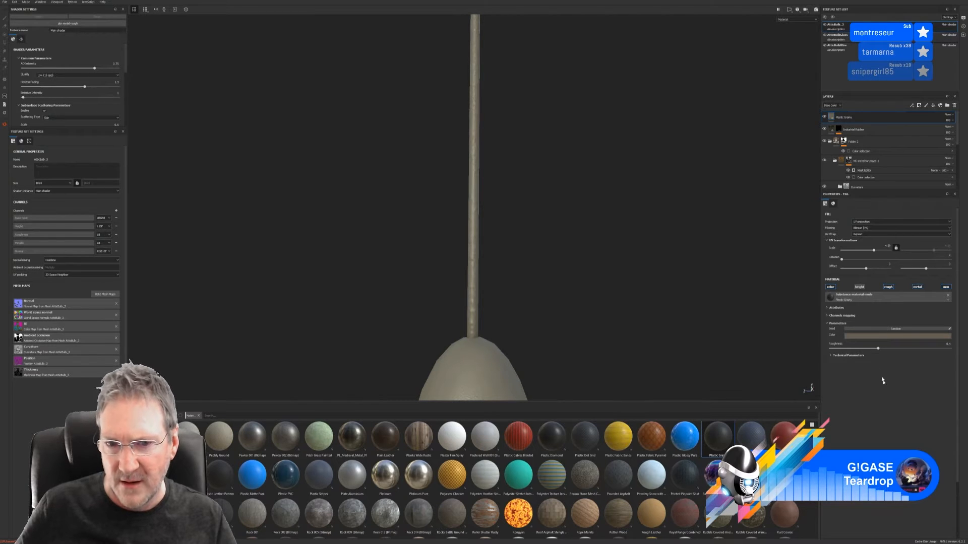
# Group the Plastic Grainy and Industrial Rubber layers in a folder masked by color selection to the cord's dark red ID color
pyautogui.keyDown('shift'); pyautogui.click(872, 134); pyautogui.keyUp('shift')
pyautogui.rightClick(872, 134)
pyautogui.click(892, 177)
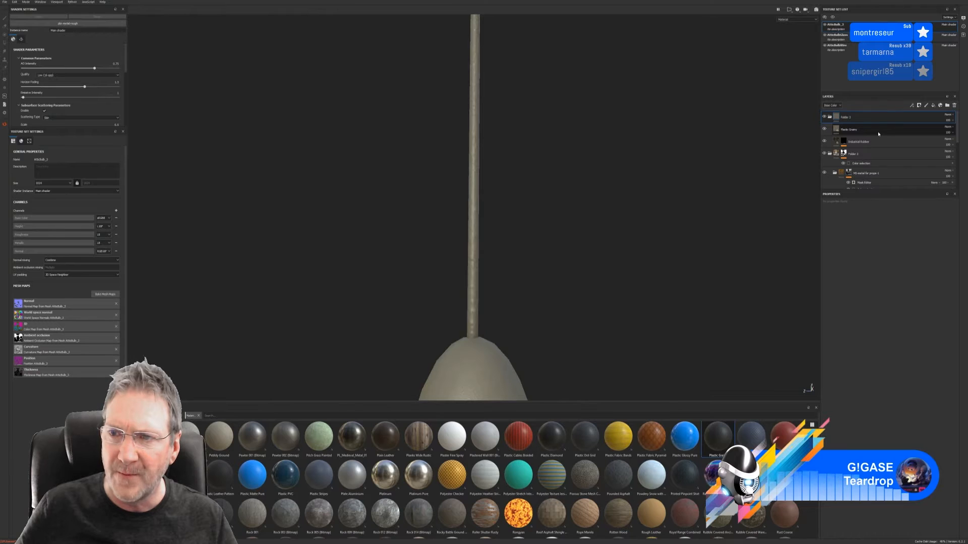
pyautogui.rightClick(872, 121)
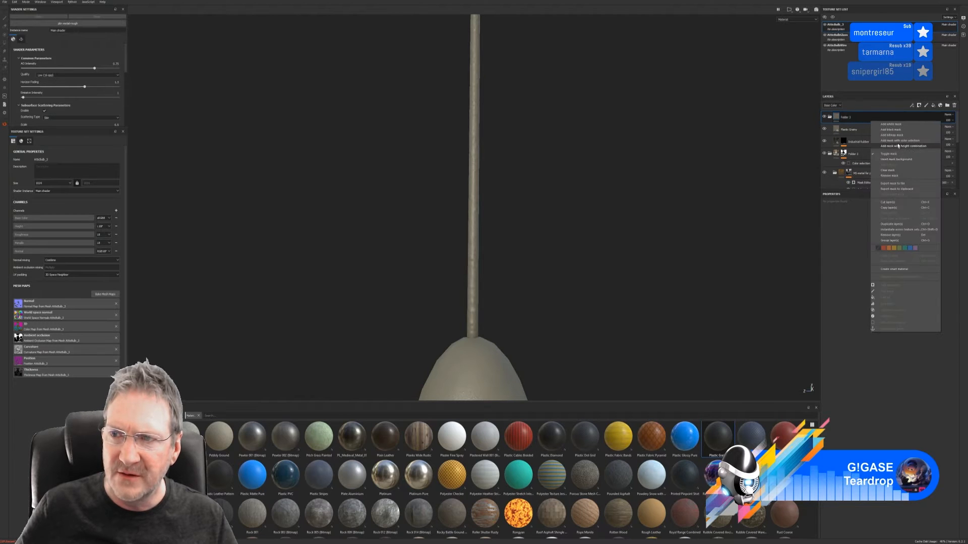
pyautogui.click(898, 141)
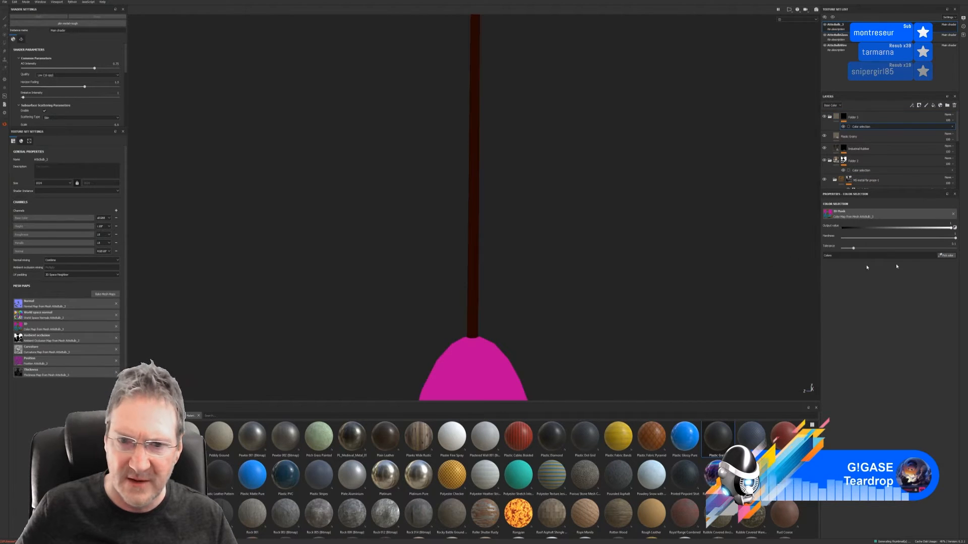
pyautogui.click(476, 265)
pyautogui.keyDown('alt'); pyautogui.moveTo(586, 277); pyautogui.dragTo(371, 285); pyautogui.keyUp('alt')
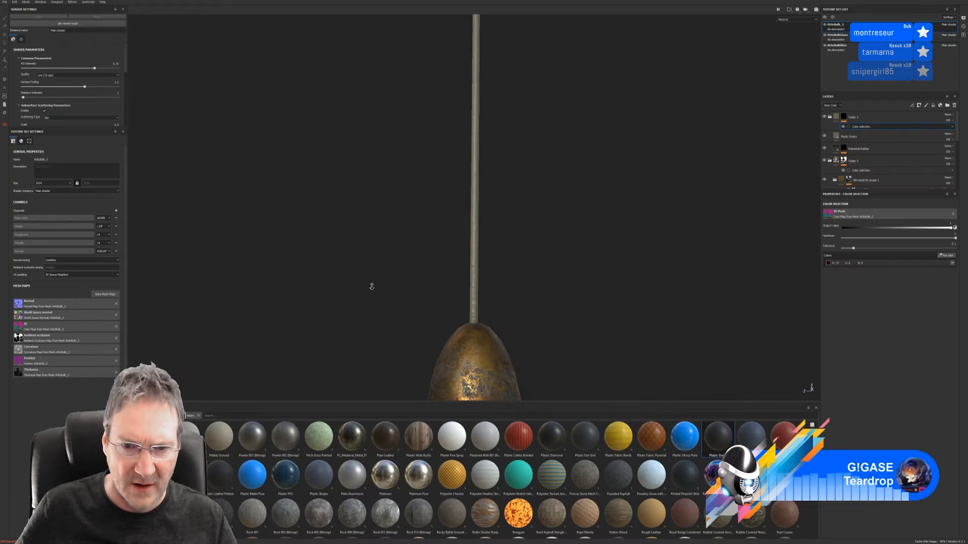
pyautogui.keyDown('alt'); pyautogui.moveTo(493, 306); pyautogui.dragTo(625, 301); pyautogui.keyUp('alt')
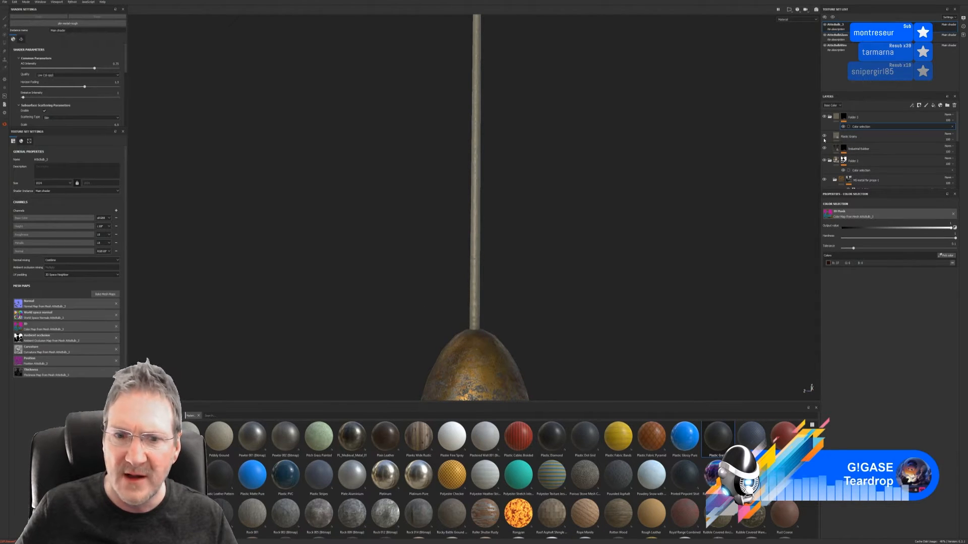
# Try a dust smart mask on the Plastic Grainy layer with its global balance raised to about 0.83, and remove its mask generator
pyautogui.click(855, 139)
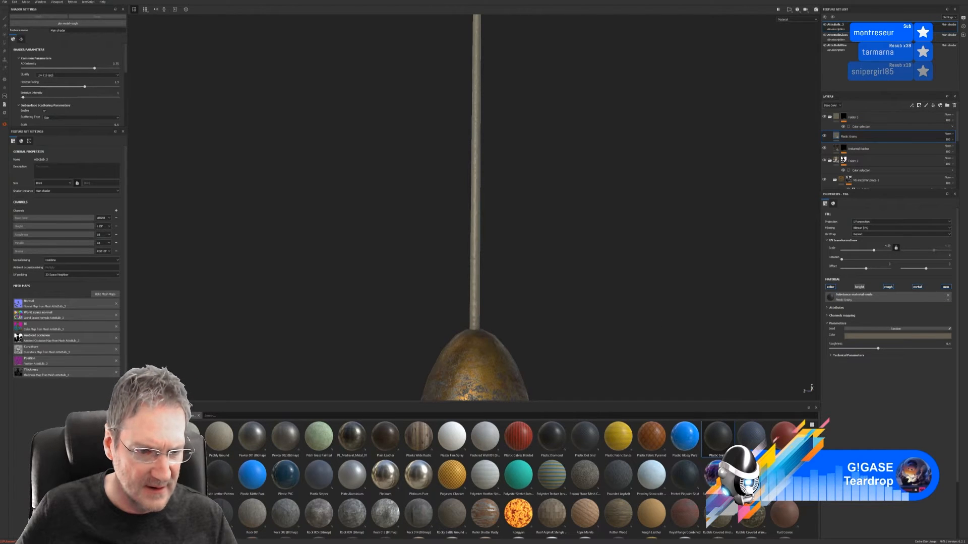
pyautogui.click(143, 505)
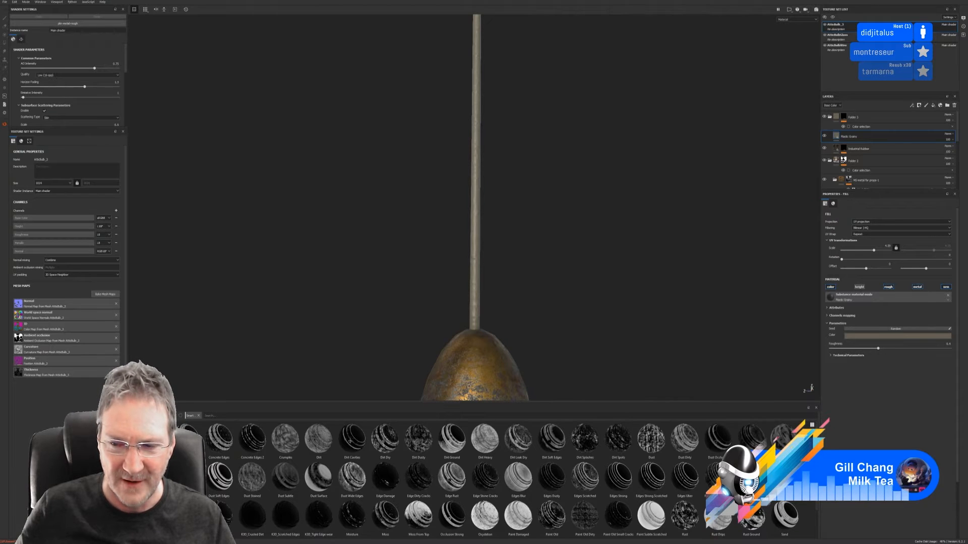
pyautogui.moveTo(784, 434)
pyautogui.mouseDown()
pyautogui.moveTo(897, 295)
pyautogui.moveTo(880, 139)
pyautogui.mouseUp()
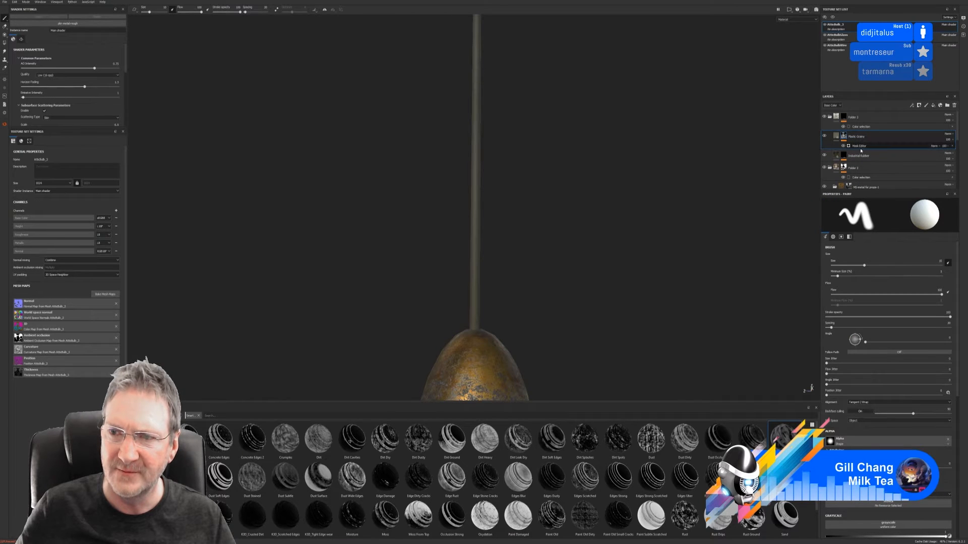
pyautogui.click(862, 146)
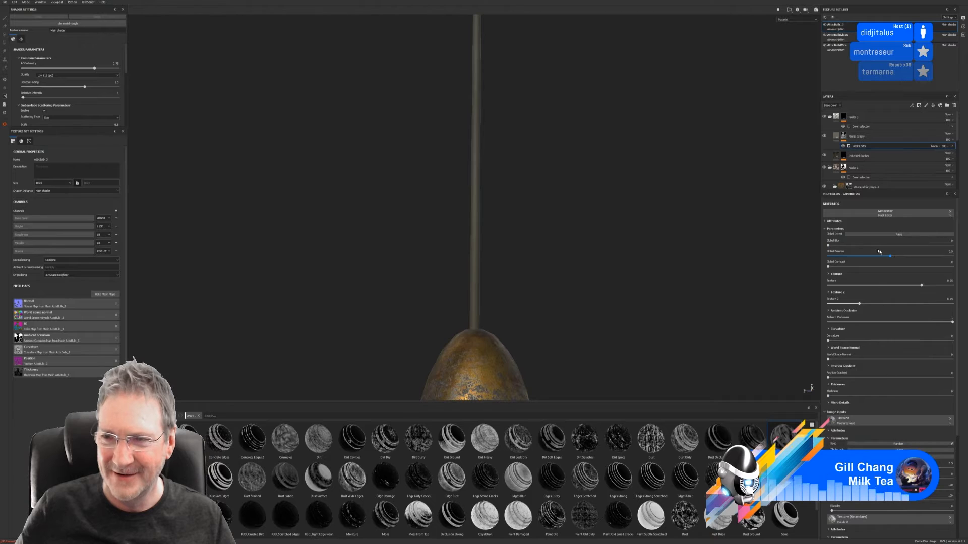
pyautogui.moveTo(888, 254)
pyautogui.mouseDown()
pyautogui.moveTo(950, 255)
pyautogui.moveTo(931, 255)
pyautogui.mouseUp()
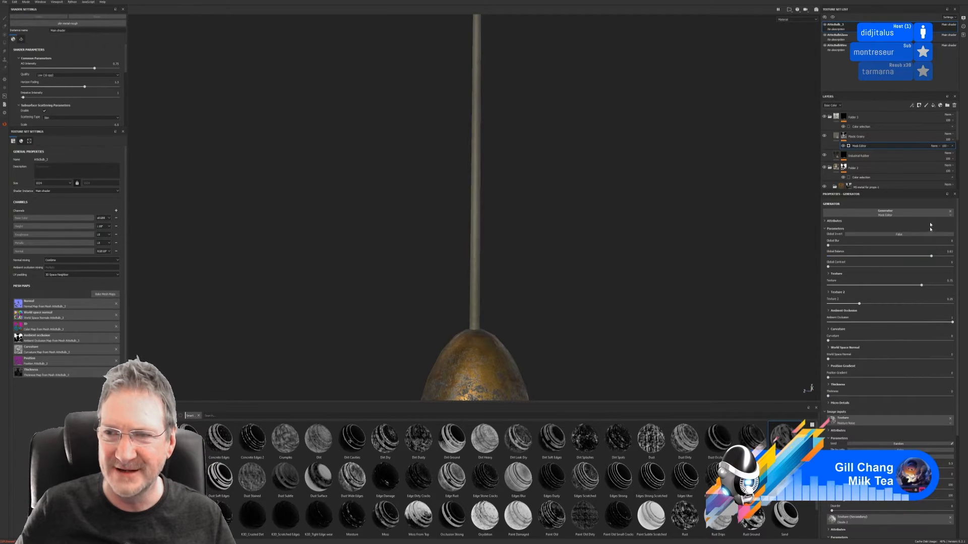
pyautogui.click(952, 146)
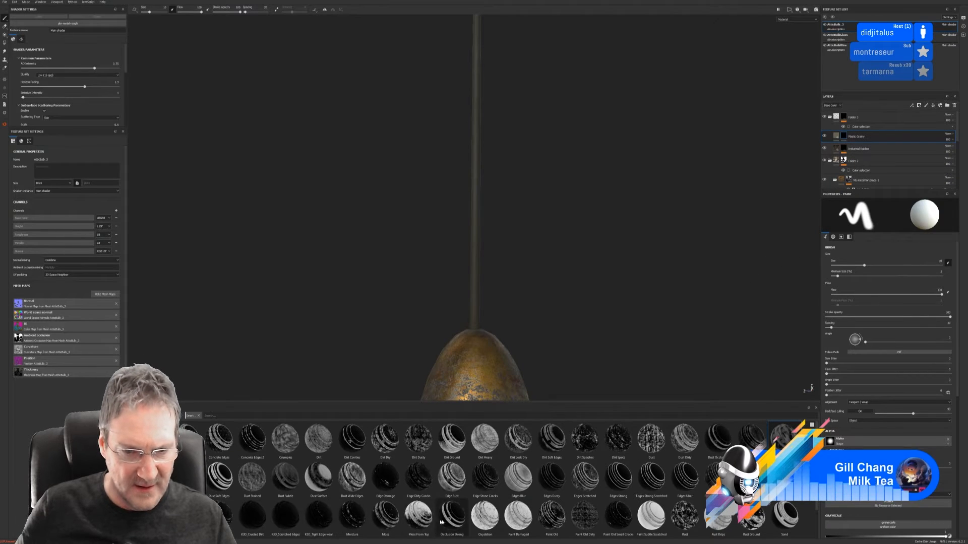
# Apply the Paint Old smart mask to the Plastic Grainy layer and lower its global balance to about 0.21 and global contrast to about 0.27
pyautogui.scroll(-1, 684, 477)
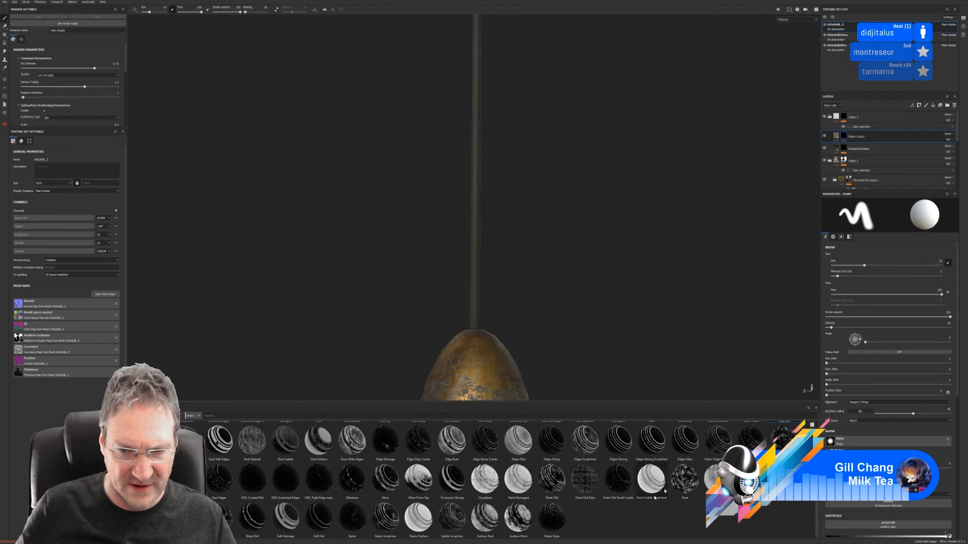
pyautogui.moveTo(552, 481)
pyautogui.mouseDown()
pyautogui.moveTo(889, 317)
pyautogui.moveTo(885, 141)
pyautogui.mouseUp()
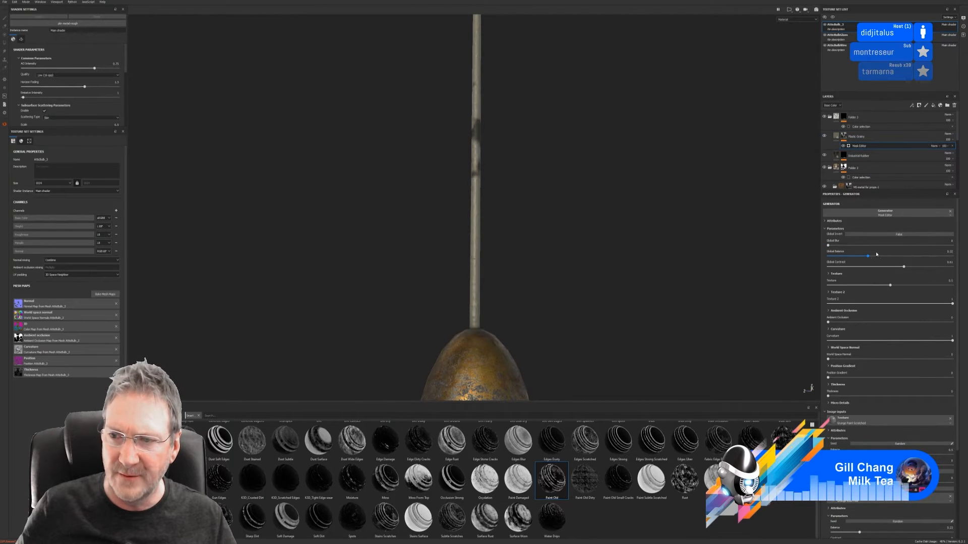
pyautogui.moveTo(868, 258); pyautogui.dragTo(889, 286)
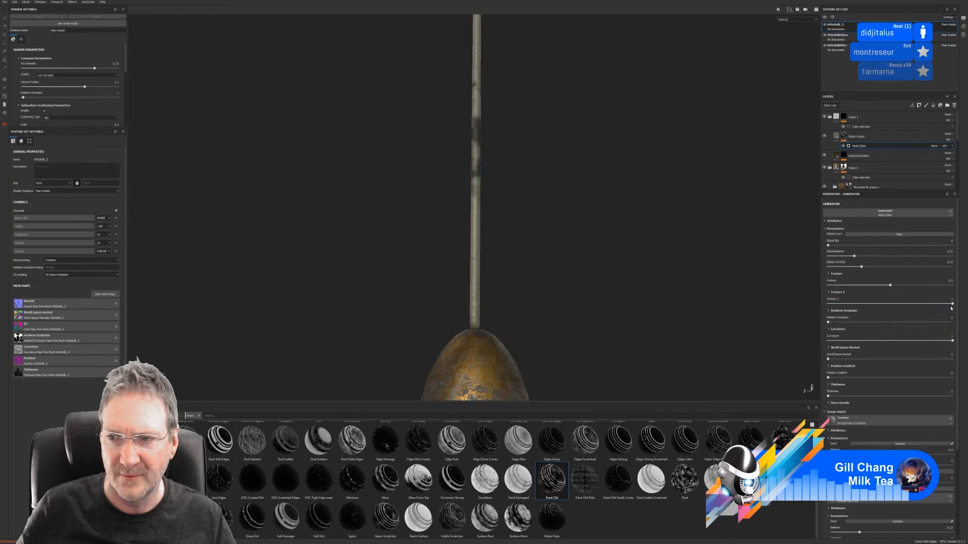
# Set the Plastic Grainy mask's ambient occlusion to about 0.98 and its curvature to about 0.81
pyautogui.moveTo(953, 304)
pyautogui.mouseDown()
pyautogui.moveTo(940, 305)
pyautogui.moveTo(952, 305)
pyautogui.mouseUp()
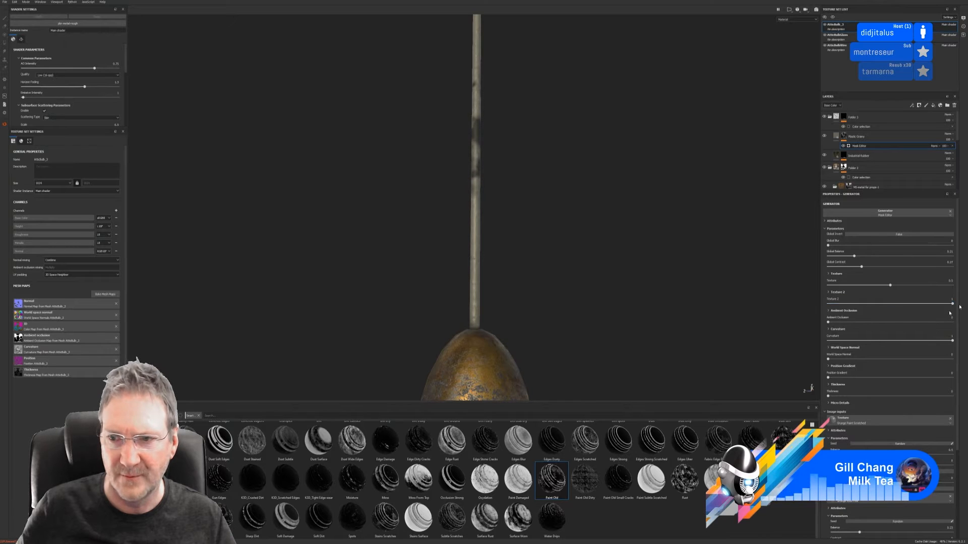
pyautogui.moveTo(830, 322); pyautogui.dragTo(914, 322)
pyautogui.moveTo(857, 329)
pyautogui.mouseDown()
pyautogui.moveTo(952, 323)
pyautogui.moveTo(933, 342)
pyautogui.moveTo(868, 341)
pyautogui.moveTo(928, 341)
pyautogui.mouseUp()
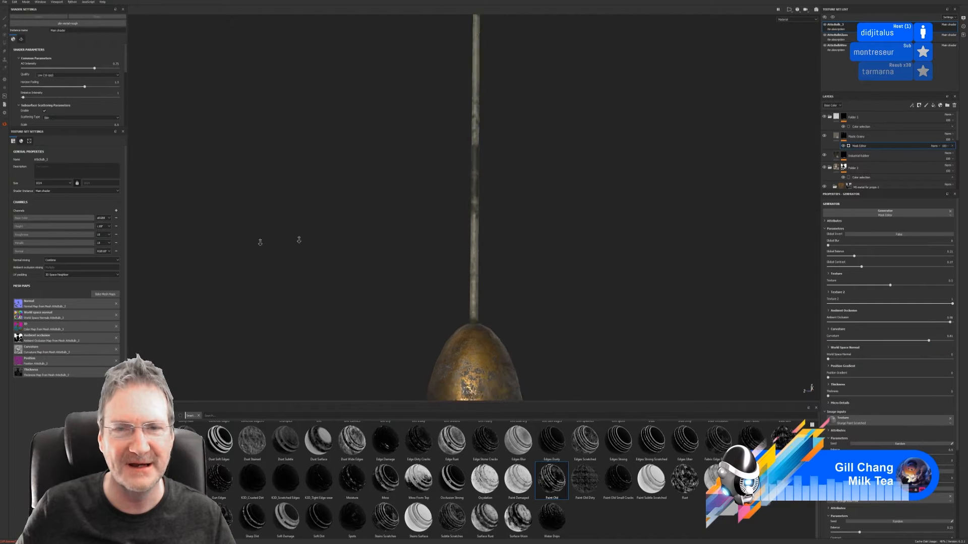
# Examine the worn cord along its length, from close up to the whole hanging light bulb
pyautogui.moveTo(299, 240)
pyautogui.keyDown('alt'); pyautogui.mouseDown()
pyautogui.moveTo(425, 227)
pyautogui.moveTo(497, 206)
pyautogui.moveTo(512, 279)
pyautogui.moveTo(512, 268)
pyautogui.moveTo(447, 324)
pyautogui.moveTo(495, 283)
pyautogui.moveTo(488, 197)
pyautogui.mouseUp(); pyautogui.keyUp('alt')
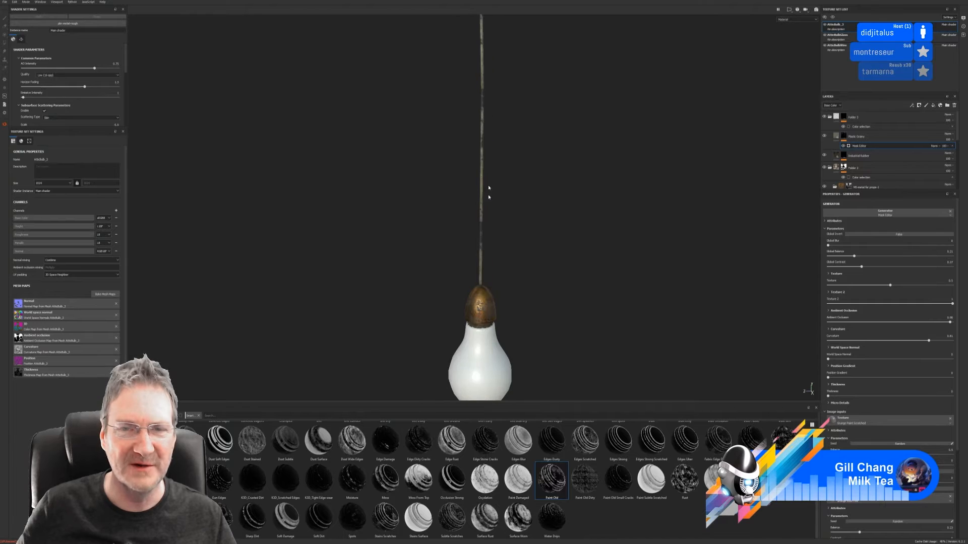
pyautogui.keyDown('alt'); pyautogui.moveTo(510, 242); pyautogui.dragTo(746, 240, button='right'); pyautogui.keyUp('alt')
pyautogui.keyDown('alt'); pyautogui.moveTo(542, 303); pyautogui.dragTo(620, 342, button='right'); pyautogui.keyUp('alt')
pyautogui.keyDown('alt'); pyautogui.moveTo(601, 267); pyautogui.dragTo(197, 298, button='right'); pyautogui.keyUp('alt')
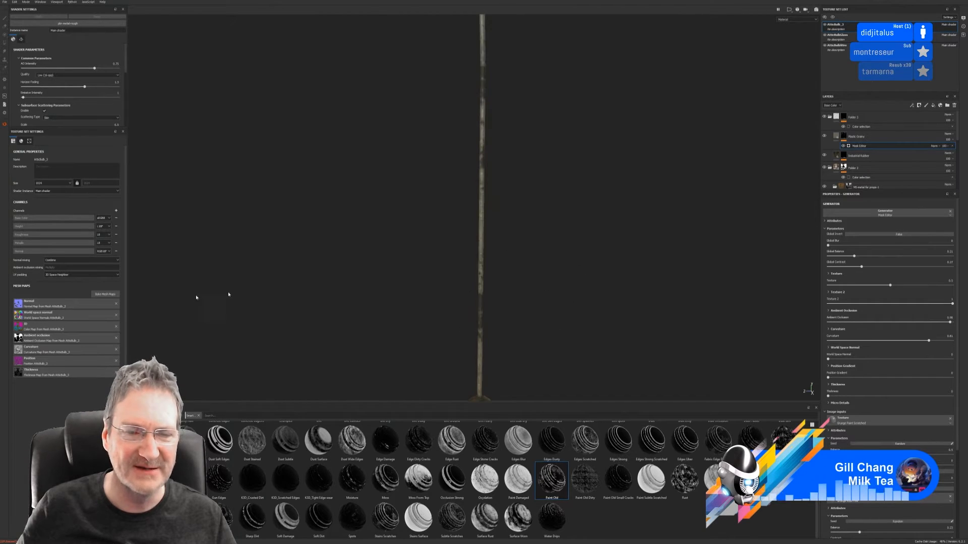
pyautogui.keyDown('alt'); pyautogui.moveTo(509, 280); pyautogui.dragTo(316, 302, button='right'); pyautogui.keyUp('alt')
pyautogui.keyDown('alt'); pyautogui.moveTo(527, 285); pyautogui.dragTo(518, 233, button='middle'); pyautogui.keyUp('alt')
pyautogui.keyDown('alt'); pyautogui.moveTo(504, 258); pyautogui.dragTo(356, 271, button='right'); pyautogui.keyUp('alt')
pyautogui.moveTo(537, 279)
pyautogui.keyDown('alt'); pyautogui.mouseDown(button='middle')
pyautogui.moveTo(540, 249)
pyautogui.moveTo(540, 269)
pyautogui.mouseUp(button='middle'); pyautogui.keyUp('alt')
pyautogui.keyDown('alt'); pyautogui.moveTo(516, 228); pyautogui.dragTo(508, 270, button='middle'); pyautogui.keyUp('alt')
pyautogui.keyDown('alt'); pyautogui.moveTo(522, 271); pyautogui.dragTo(257, 279, button='right'); pyautogui.keyUp('alt')
pyautogui.keyDown('alt'); pyautogui.moveTo(424, 188); pyautogui.dragTo(416, 267, button='middle'); pyautogui.keyUp('alt')
pyautogui.keyDown('alt'); pyautogui.moveTo(561, 211); pyautogui.dragTo(332, 257, button='right'); pyautogui.keyUp('alt')
pyautogui.keyDown('alt'); pyautogui.moveTo(381, 226); pyautogui.dragTo(391, 281, button='middle'); pyautogui.keyUp('alt')
pyautogui.keyDown('alt'); pyautogui.moveTo(428, 249); pyautogui.dragTo(320, 275, button='right'); pyautogui.keyUp('alt')
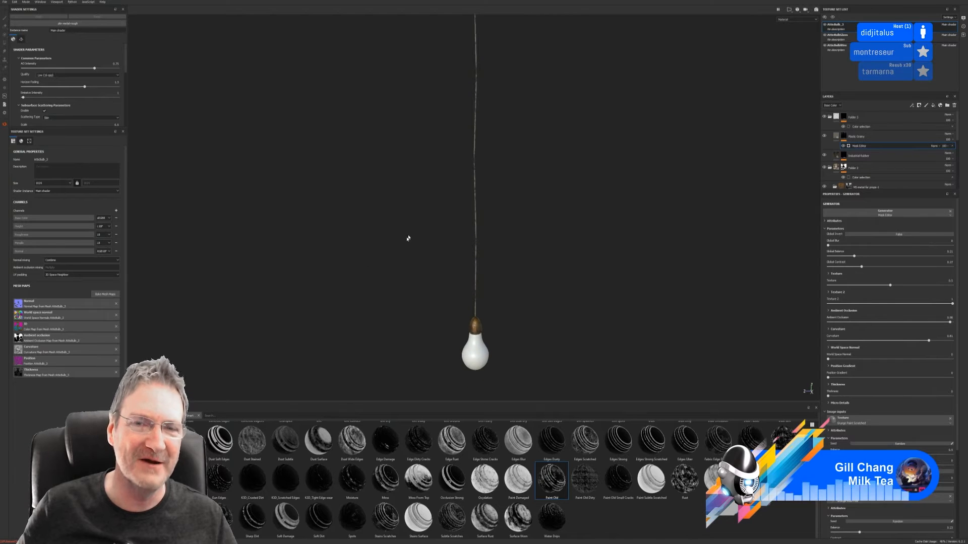
pyautogui.keyDown('alt'); pyautogui.moveTo(409, 224); pyautogui.dragTo(415, 255, button='middle'); pyautogui.keyUp('alt')
pyautogui.keyDown('alt'); pyautogui.moveTo(422, 240); pyautogui.dragTo(252, 291, button='right'); pyautogui.keyUp('alt')
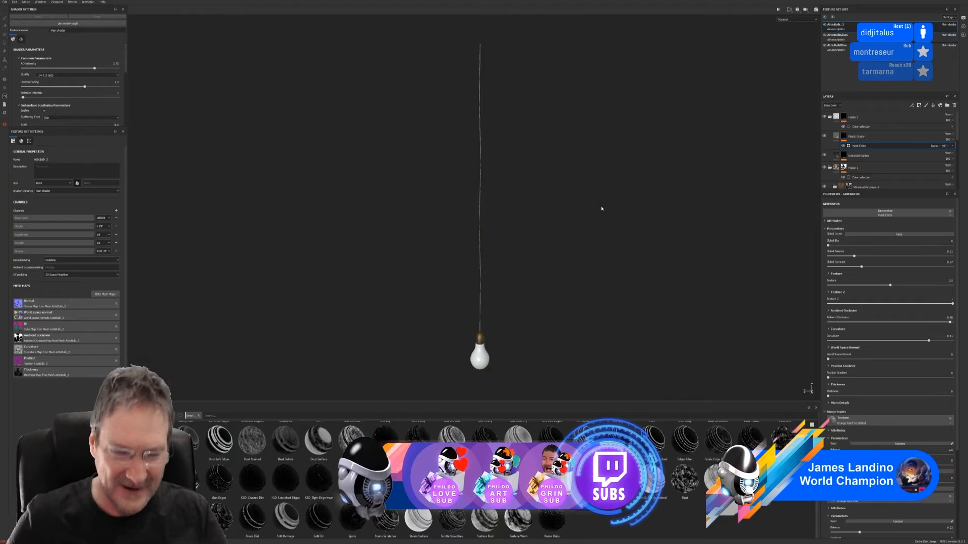
pyautogui.scroll(2, 536, 263)
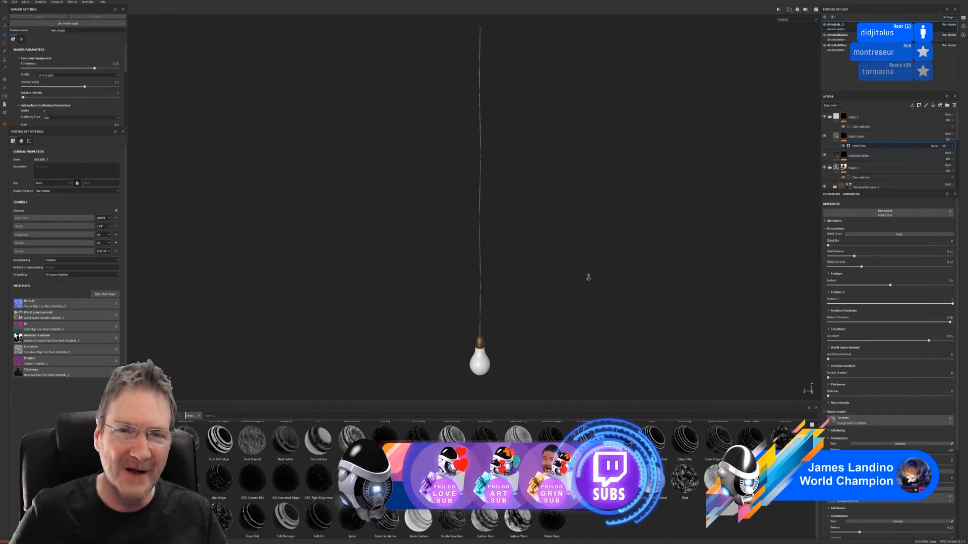
# Save the project under a light bulb file name in the Light Bulb folder of the Attic models
pyautogui.click(5, 2)
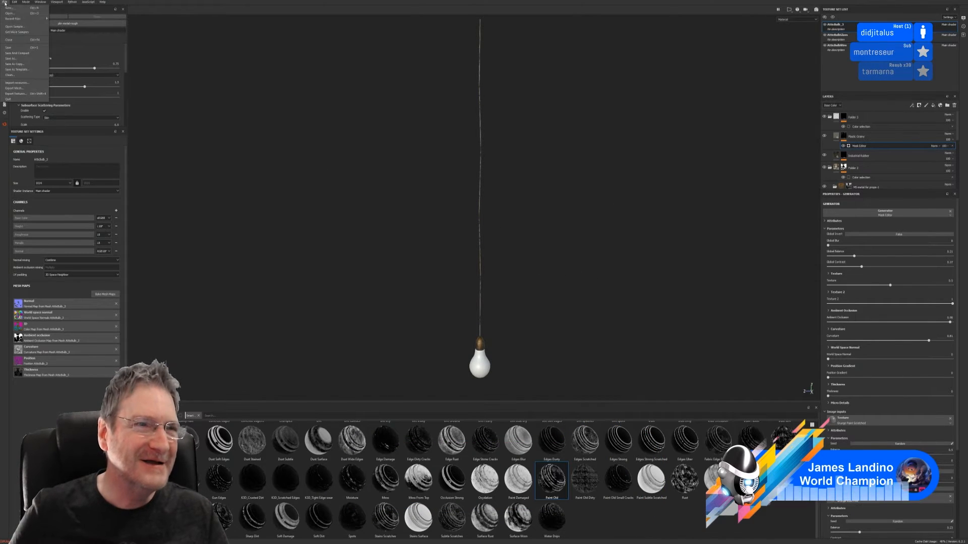
pyautogui.click(18, 59)
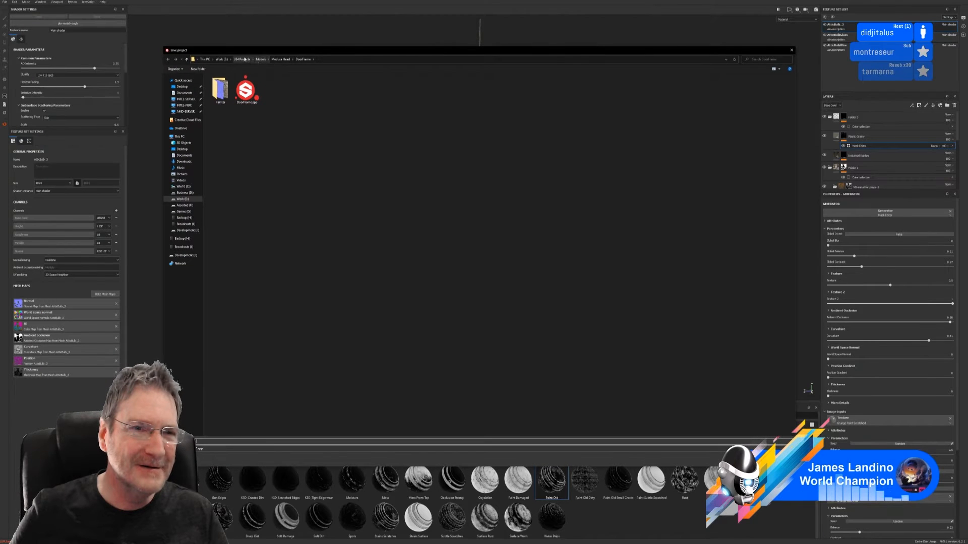
pyautogui.click(261, 59)
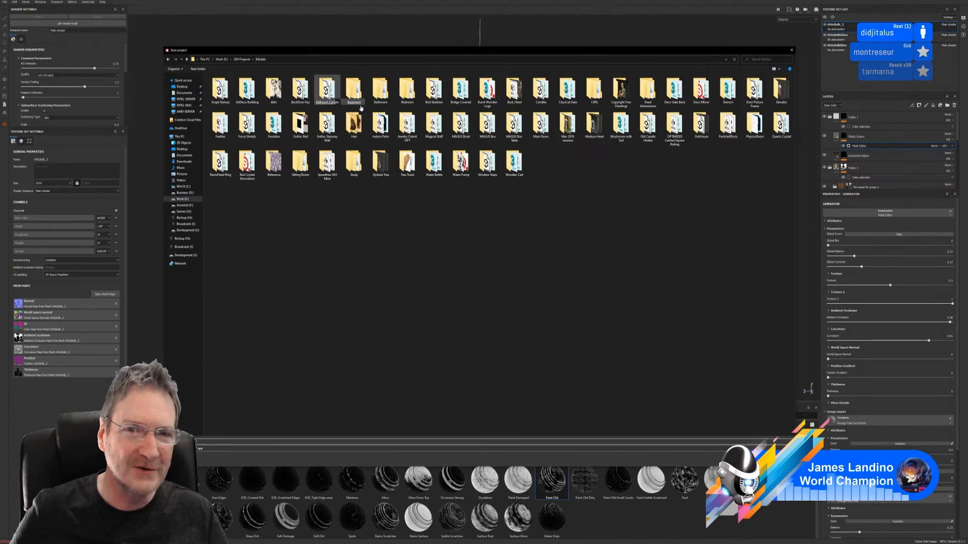
pyautogui.doubleClick(273, 89)
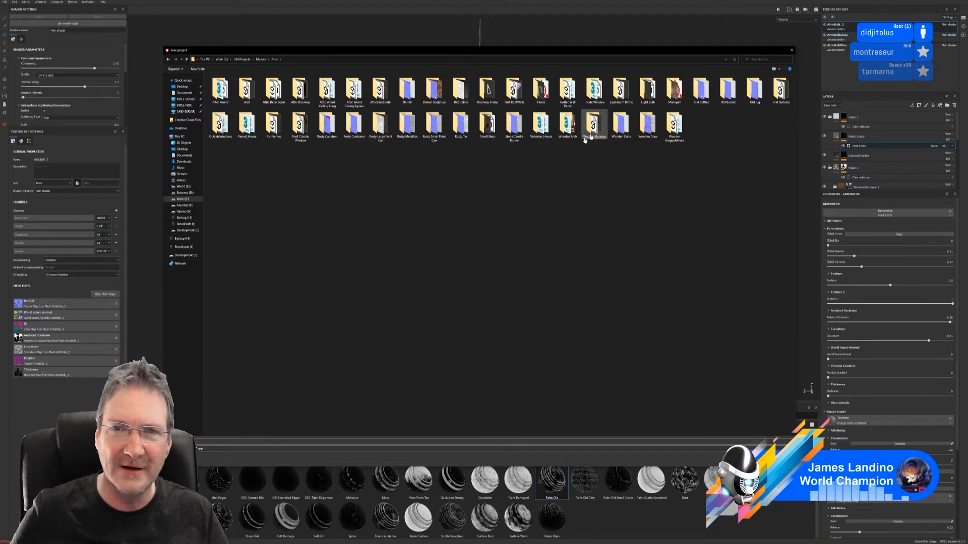
pyautogui.doubleClick(647, 90)
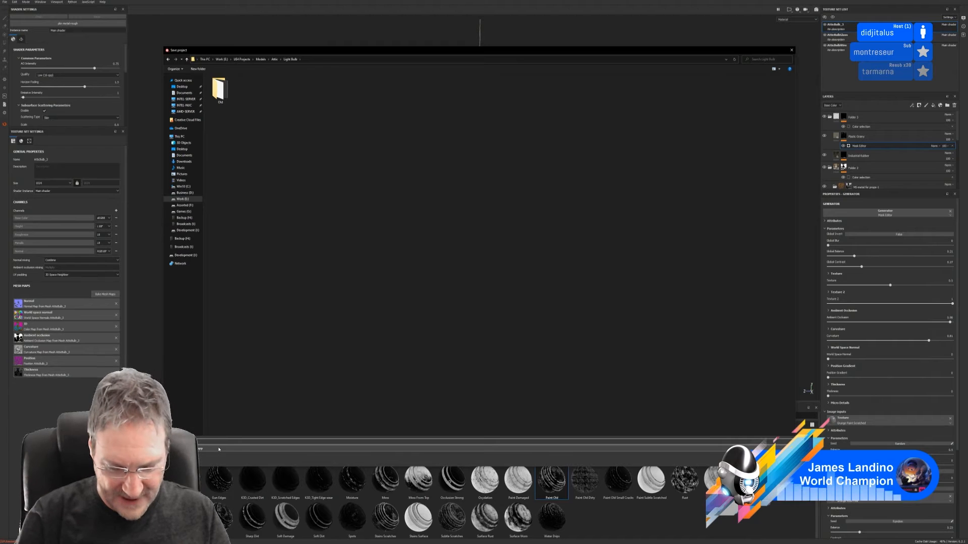
pyautogui.write('lb')
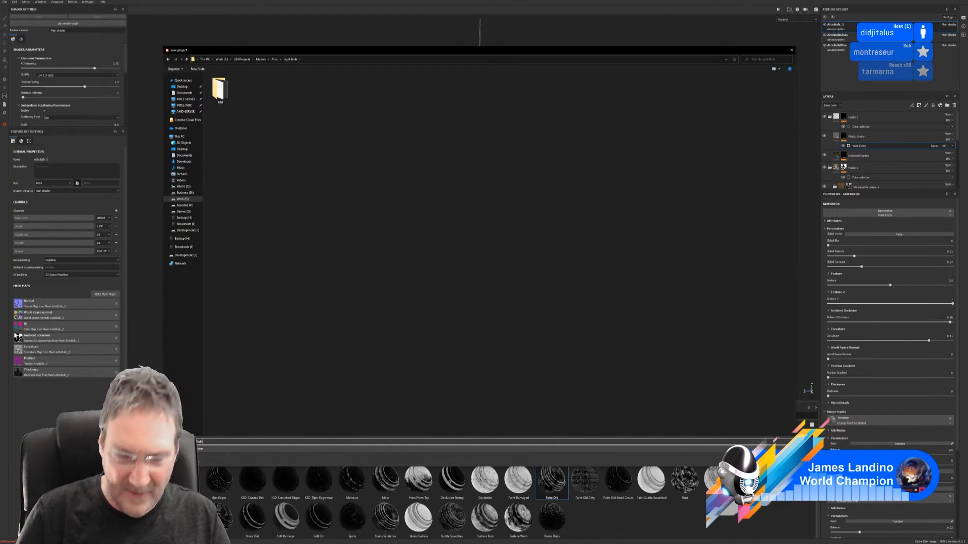
pyautogui.press('Return')
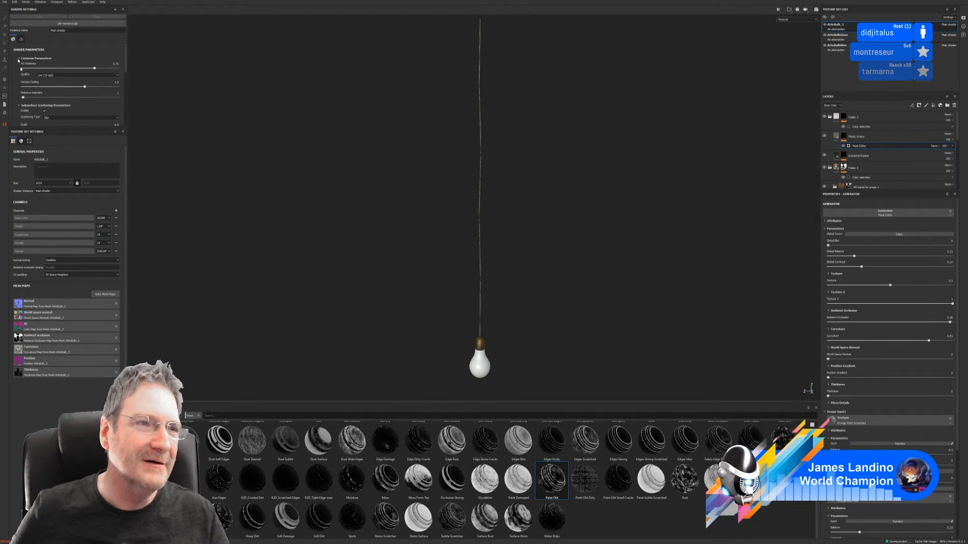
# Export the textures of all three texture sets as PNG into the Light Bulb folder of the Attic models and save the export settings
pyautogui.click(5, 2)
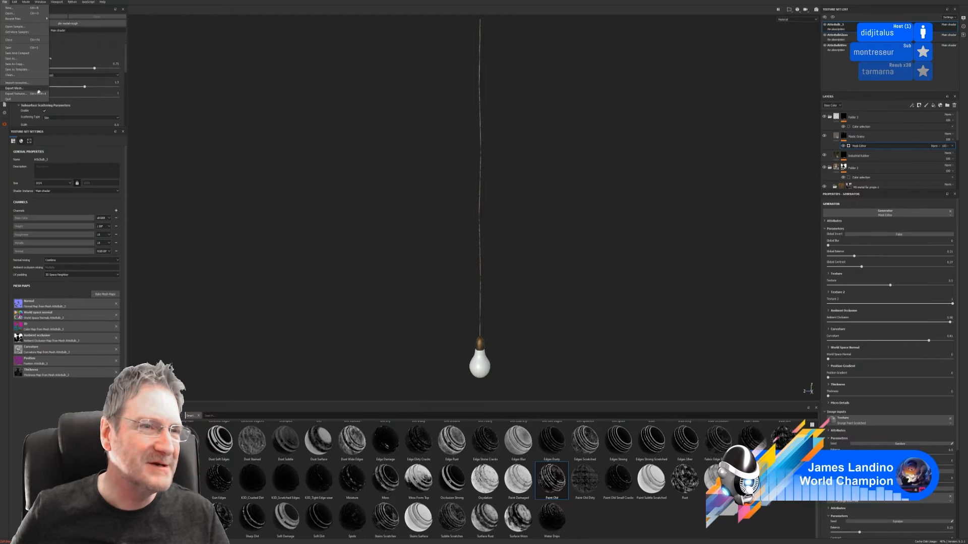
pyautogui.click(354, 169)
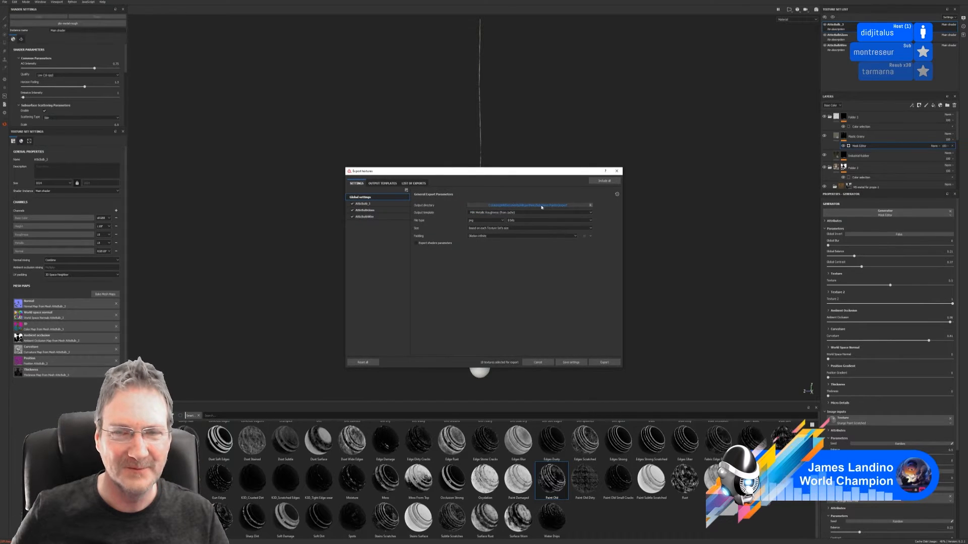
pyautogui.click(509, 207)
pyautogui.moveTo(551, 132); pyautogui.dragTo(446, 112)
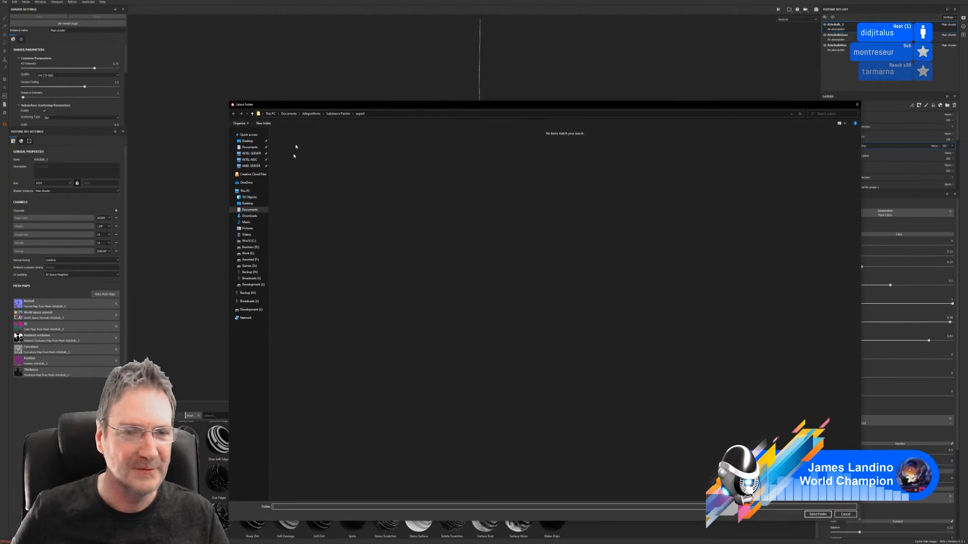
pyautogui.click(248, 253)
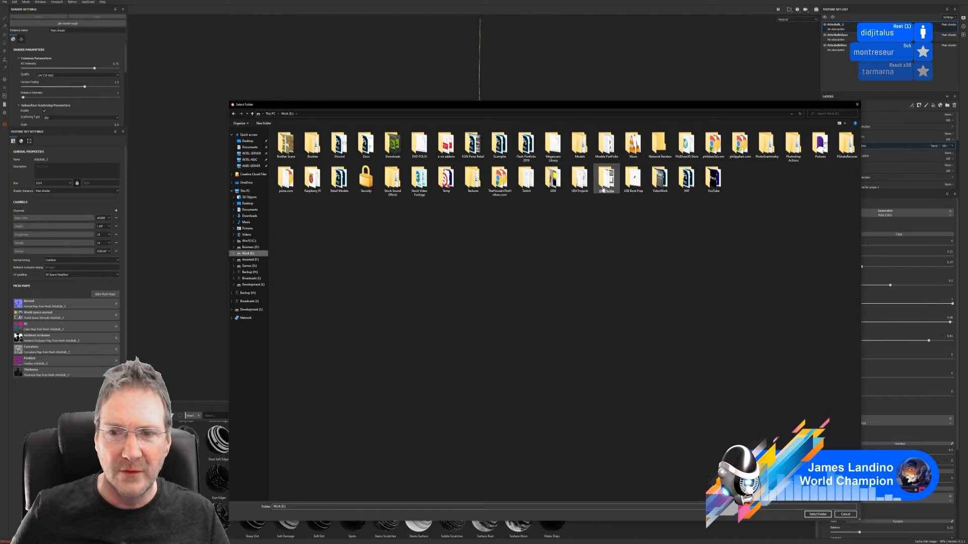
pyautogui.doubleClick(580, 179)
pyautogui.doubleClick(579, 152)
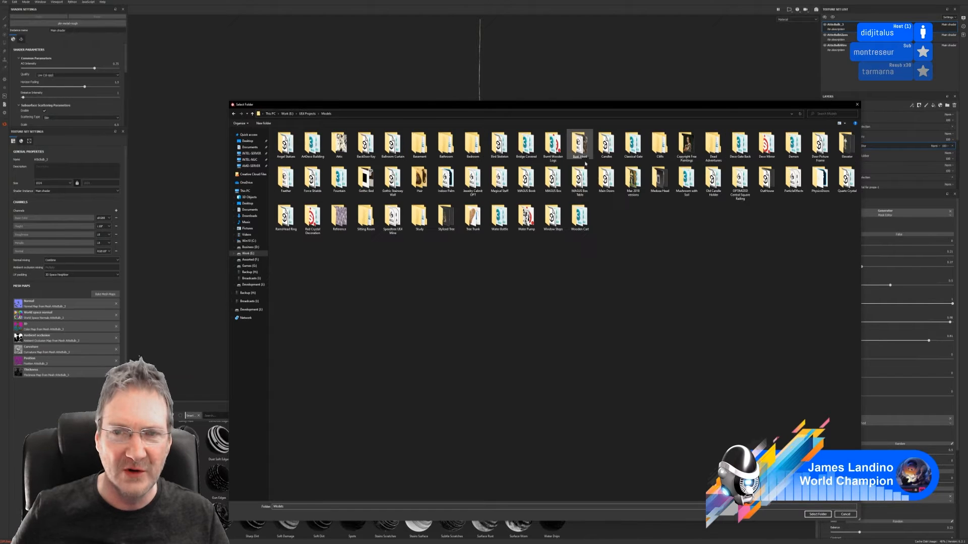
pyautogui.doubleClick(339, 146)
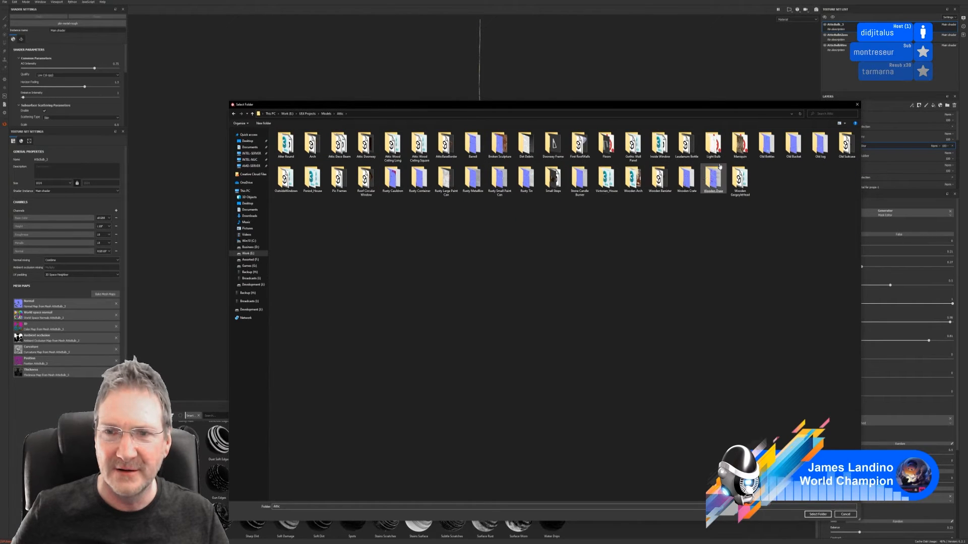
pyautogui.doubleClick(714, 145)
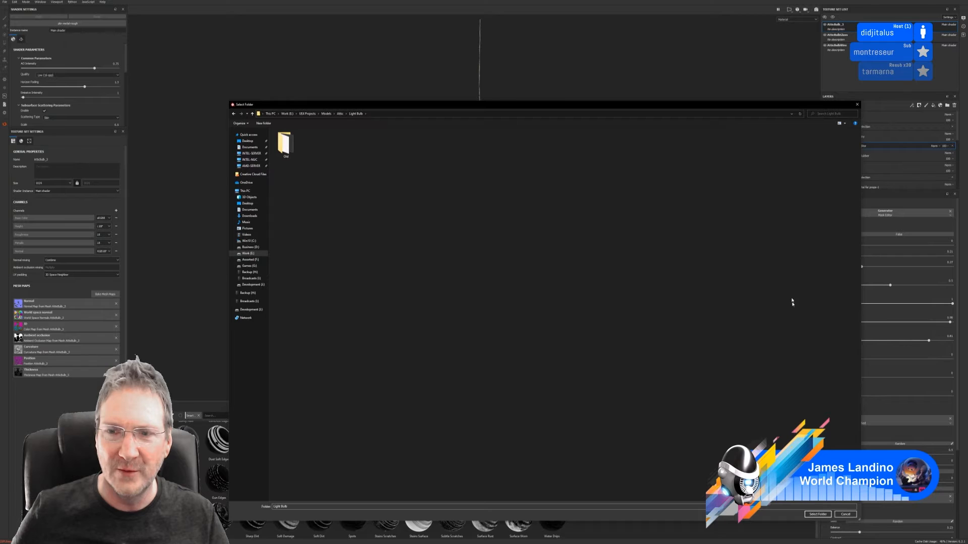
pyautogui.click(817, 514)
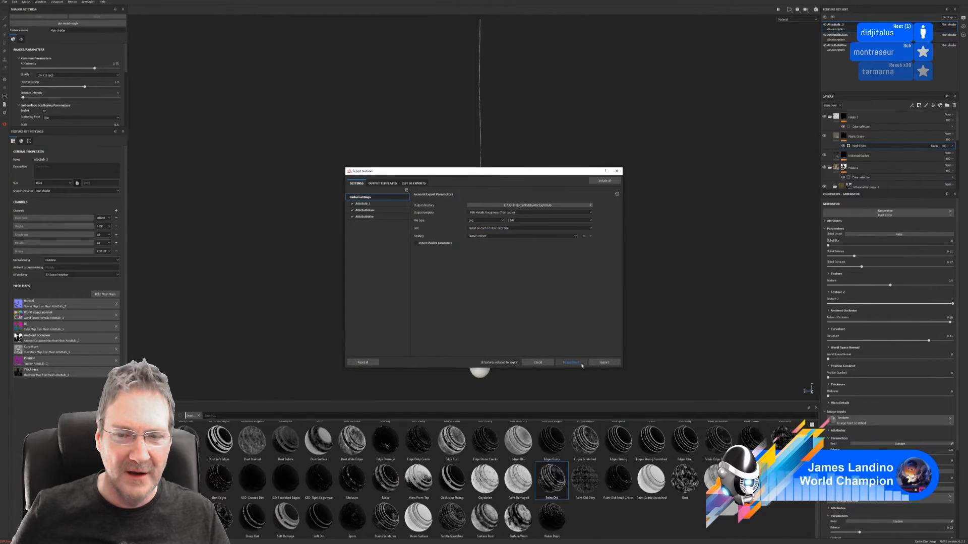
pyautogui.click(601, 363)
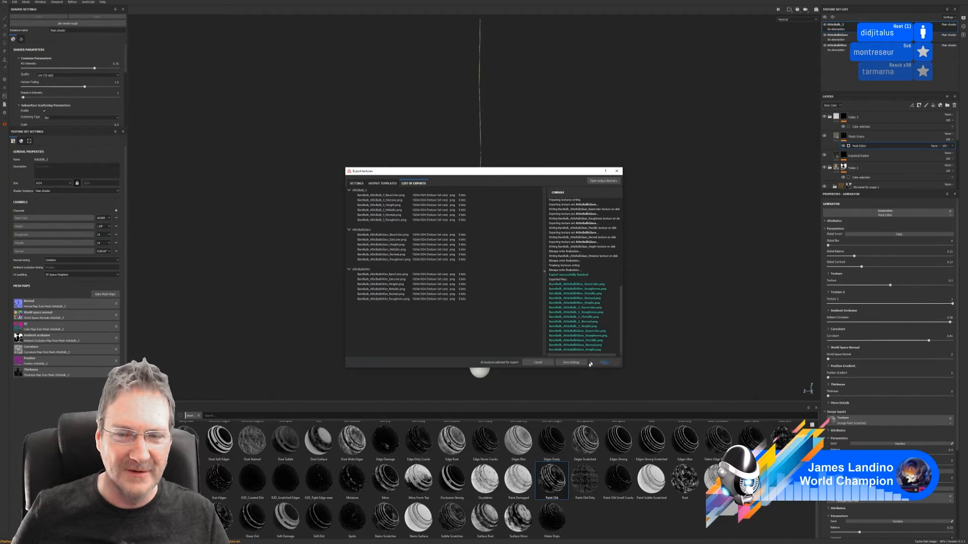
pyautogui.click(571, 362)
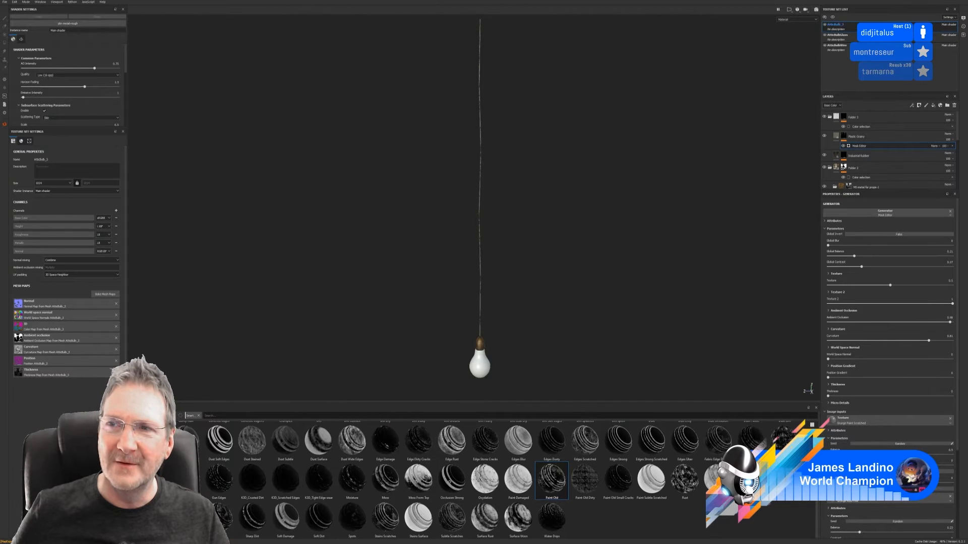
# Delete the unused paint layer from both the AtticBulbWire and AtticBulbGlass texture sets
pyautogui.click(837, 46)
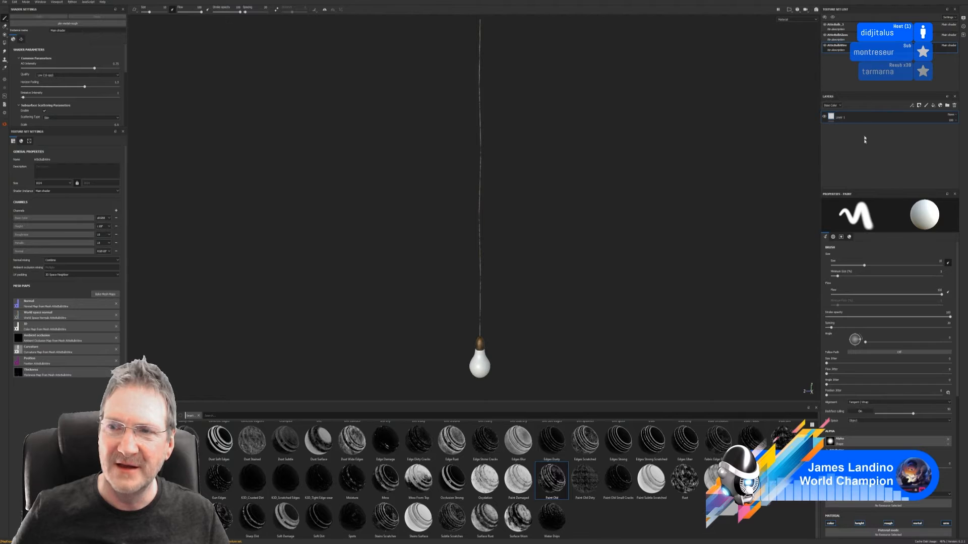
pyautogui.click(853, 35)
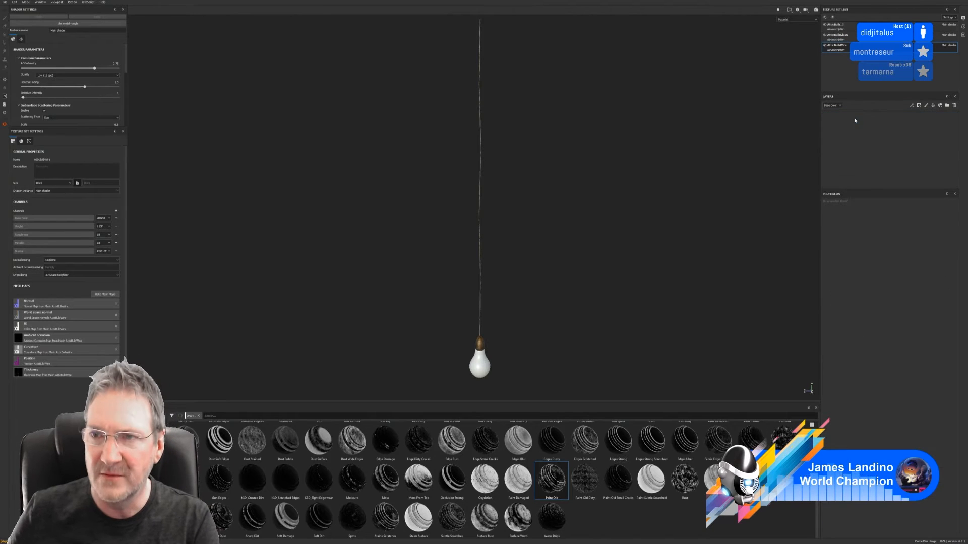
pyautogui.click(846, 35)
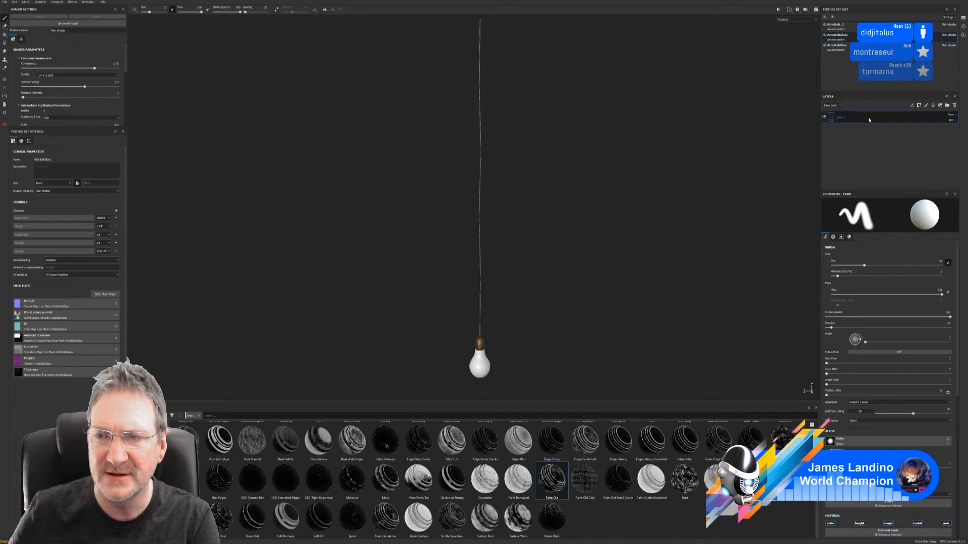
pyautogui.press('Delete')
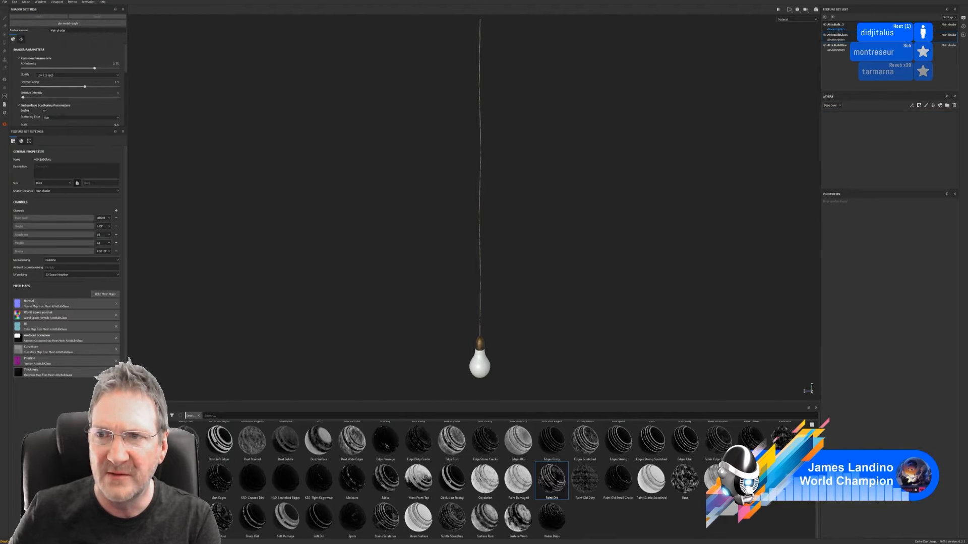
# Return to the AtticBulb_1 texture set, save the project, and switch to the attic level in Unreal Editor
pyautogui.click(836, 28)
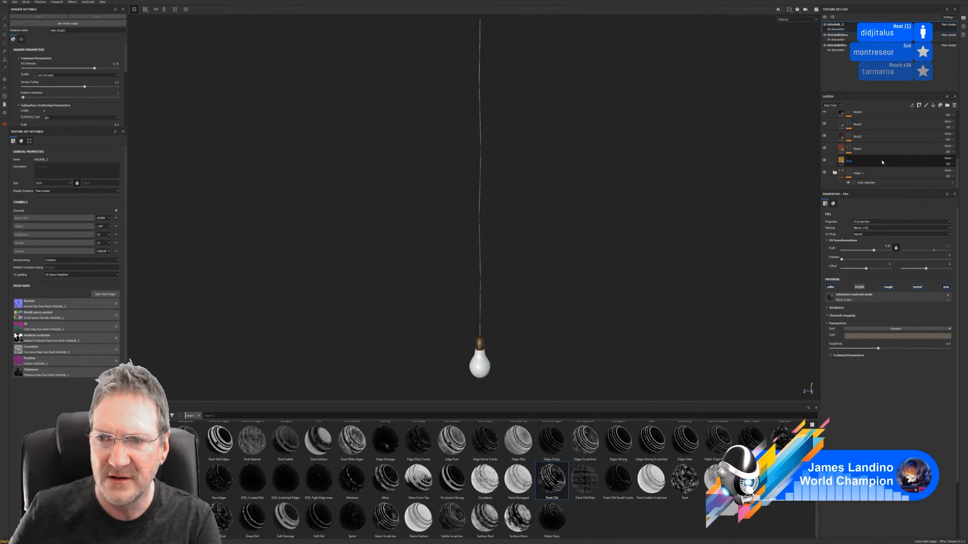
pyautogui.scroll(5, 878, 157)
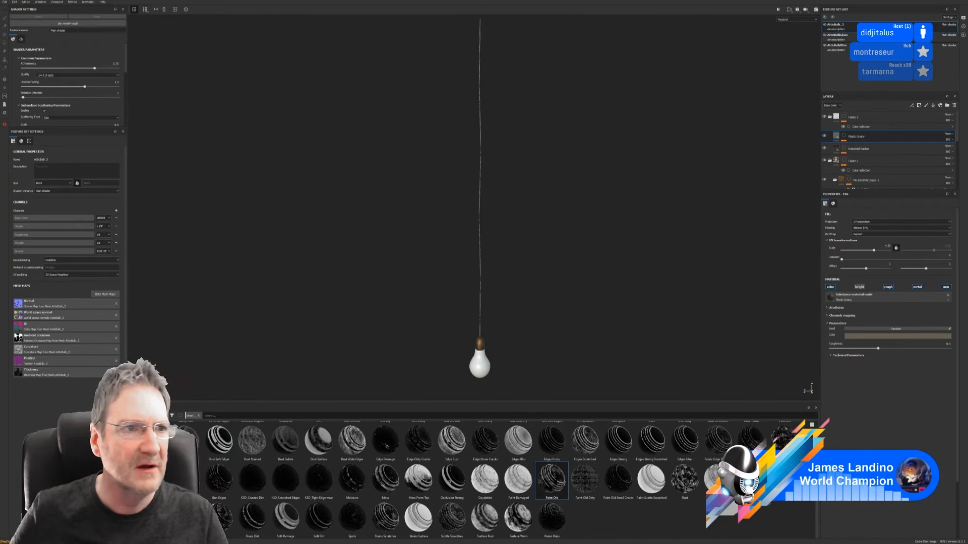
pyautogui.click(4, 3)
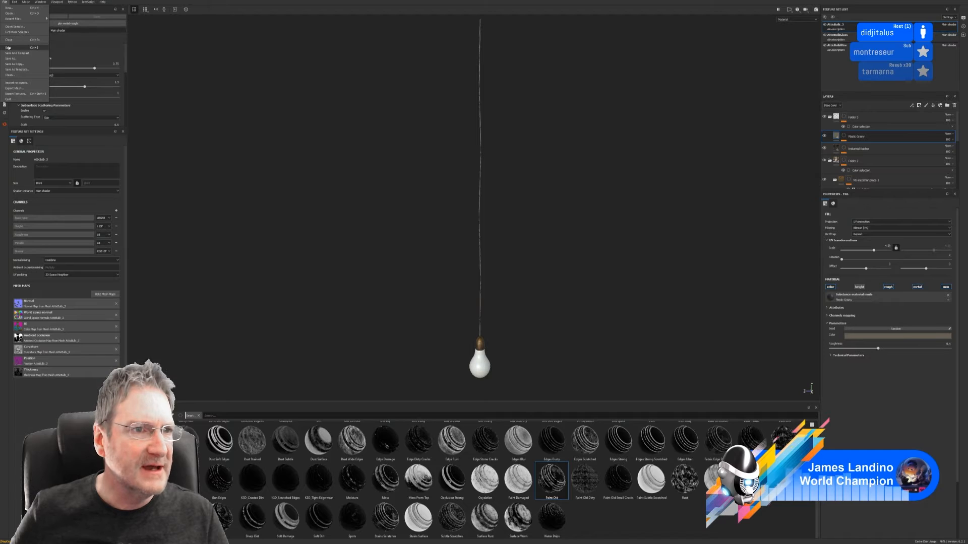
pyautogui.click(23, 44)
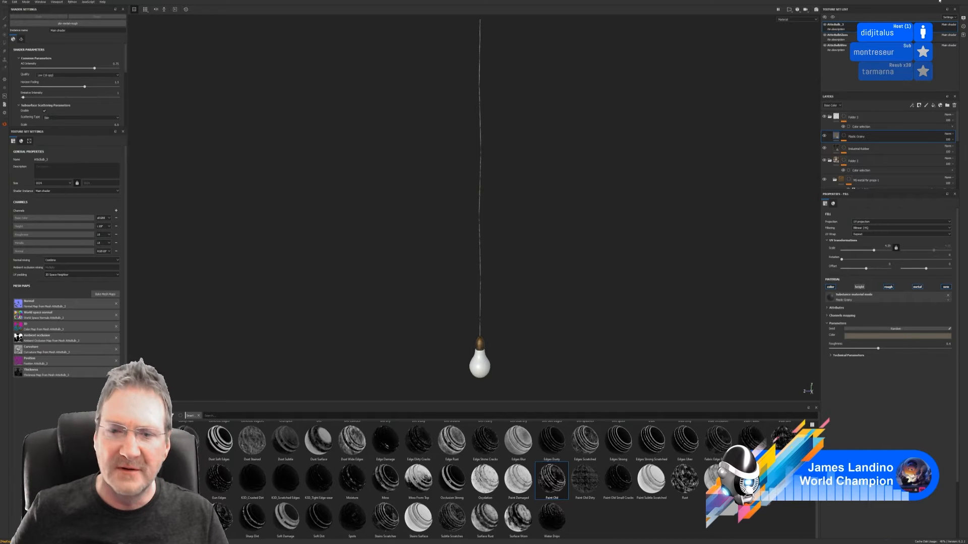
pyautogui.click(939, 1)
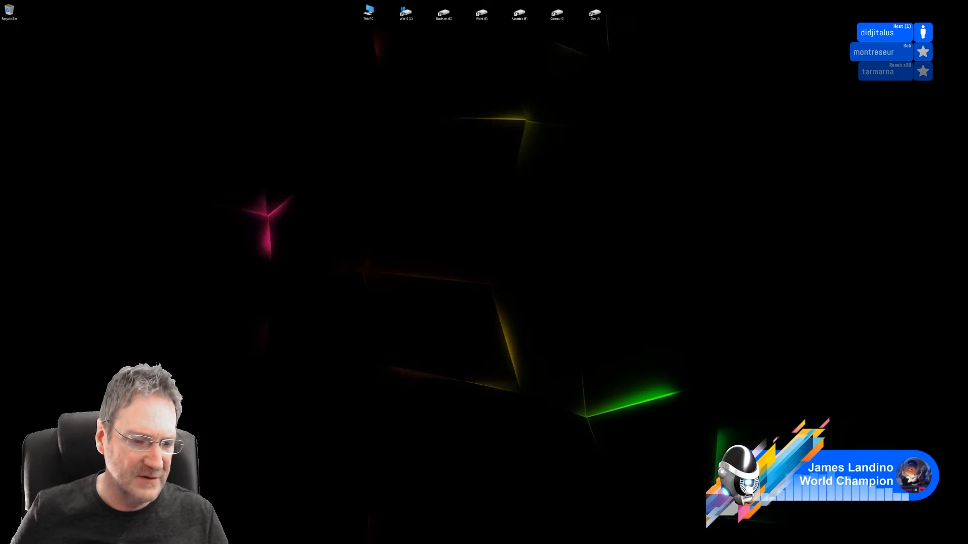
pyautogui.hotkey('alt', 'Tab')
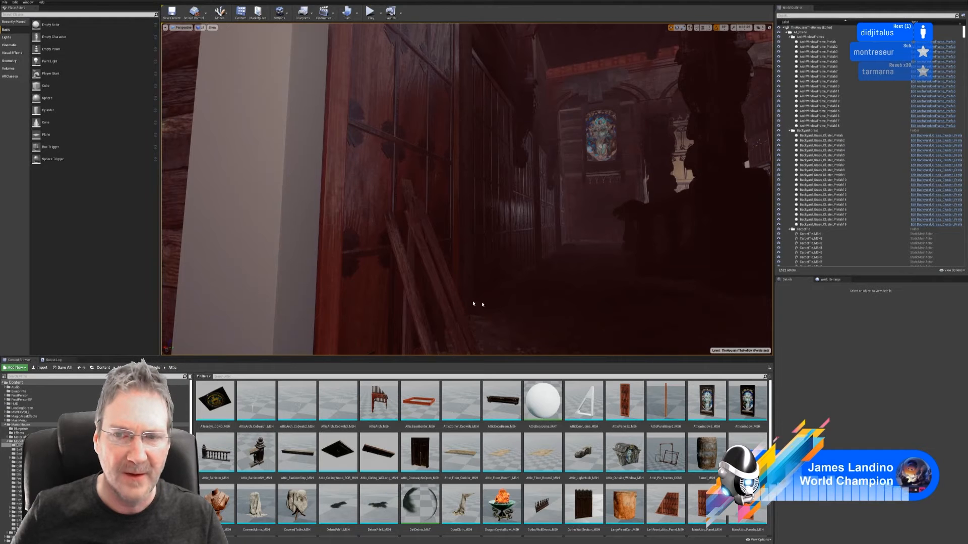
pyautogui.rightClick(508, 302)
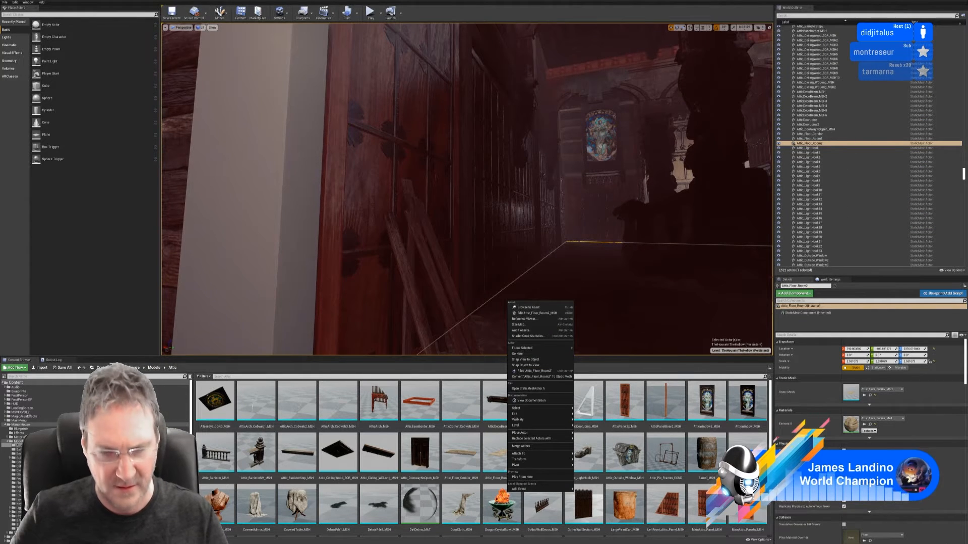
pyautogui.click(533, 256)
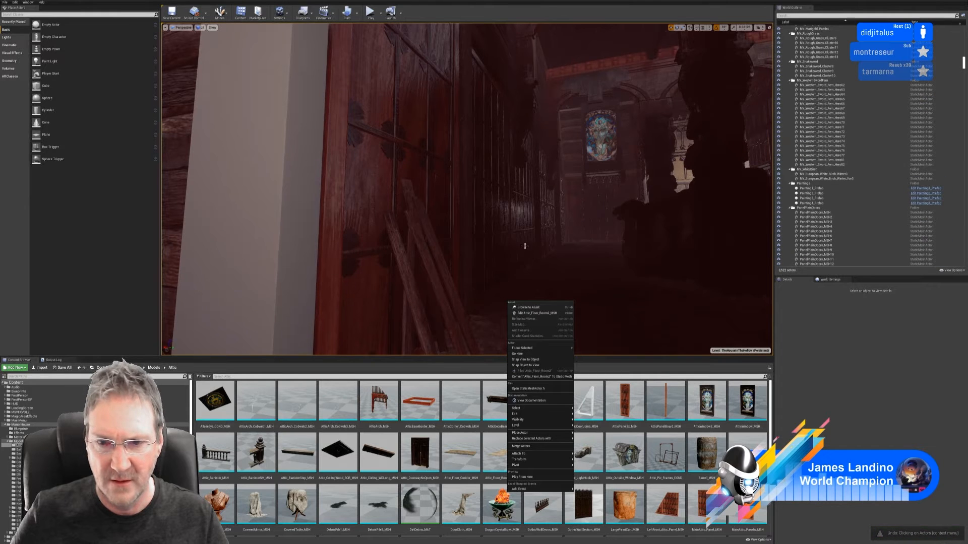
pyautogui.press('Escape')
# Start an asset import, browse to the Attic models' Light Bulb folder and delete the exported glass and wire texture files there
pyautogui.moveTo(458, 260); pyautogui.dragTo(470, 311, button='right')
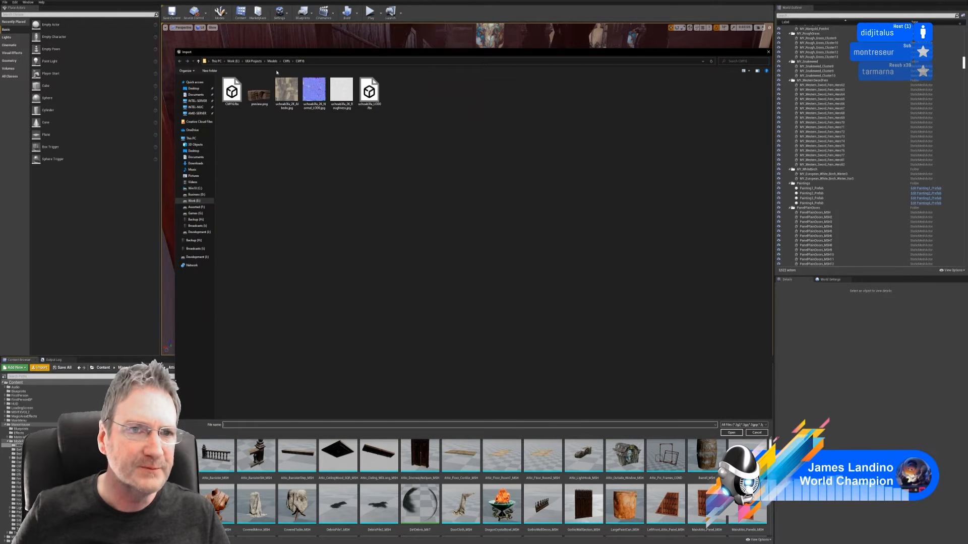
pyautogui.click(272, 61)
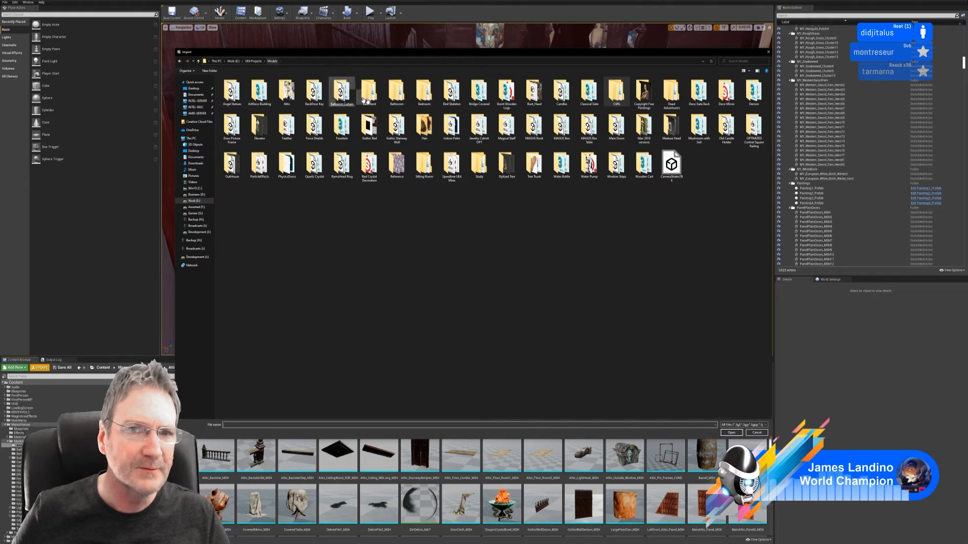
pyautogui.doubleClick(281, 96)
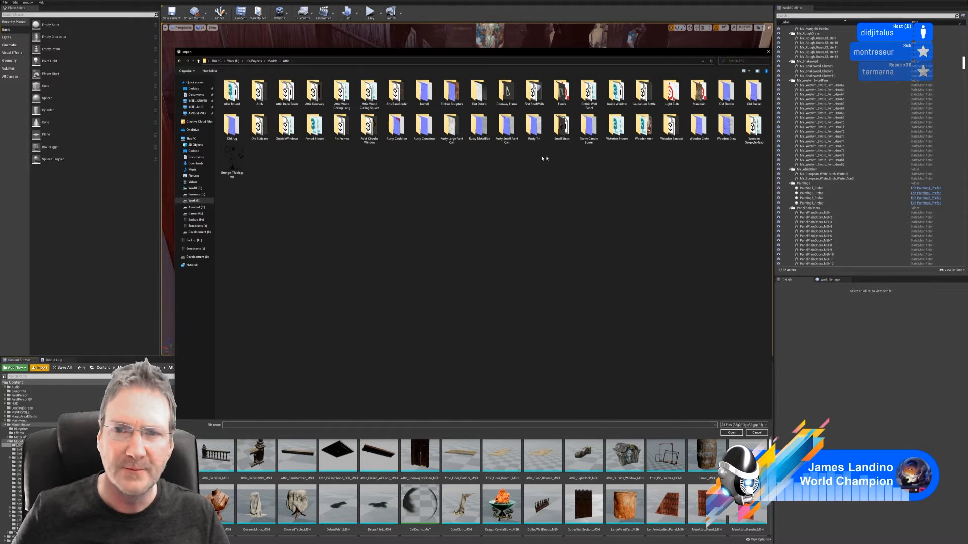
pyautogui.doubleClick(671, 91)
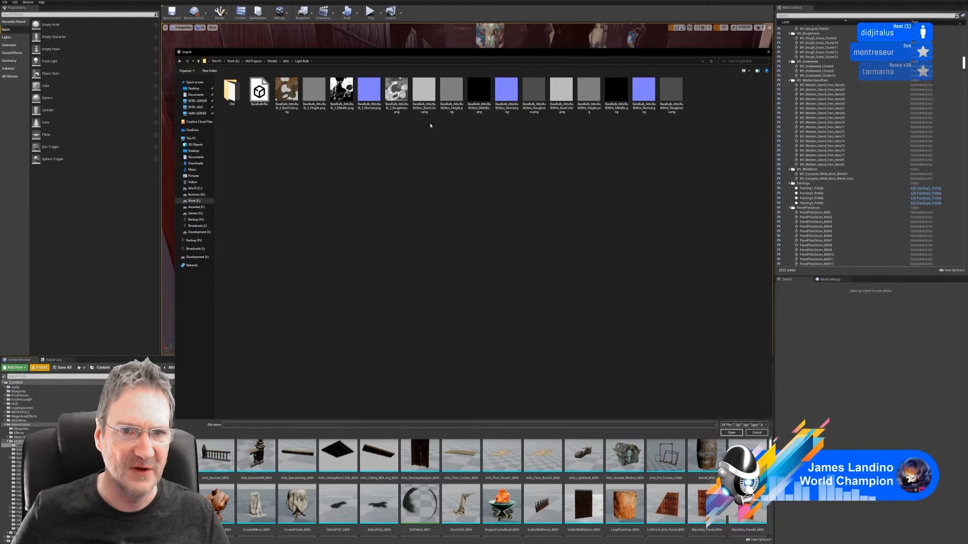
pyautogui.moveTo(428, 125); pyautogui.dragTo(676, 111)
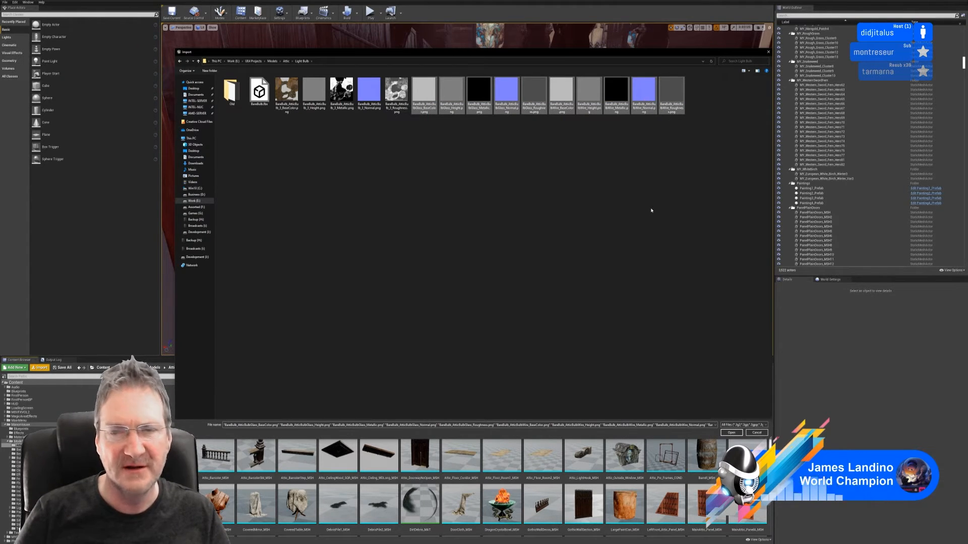
pyautogui.press('Delete')
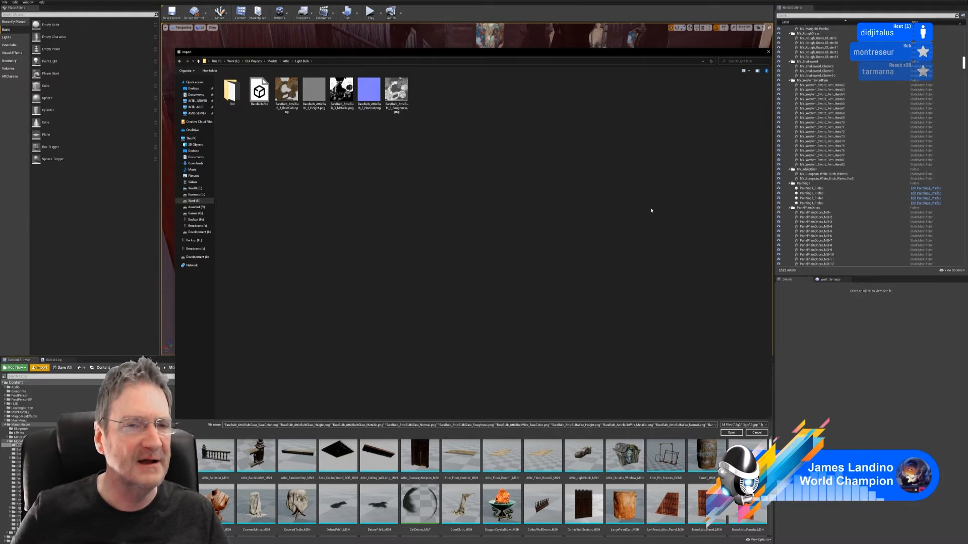
# Import the BareBulb FBX as a static mesh into the Attic content folder and inspect its preview and material slots
pyautogui.doubleClick(259, 90)
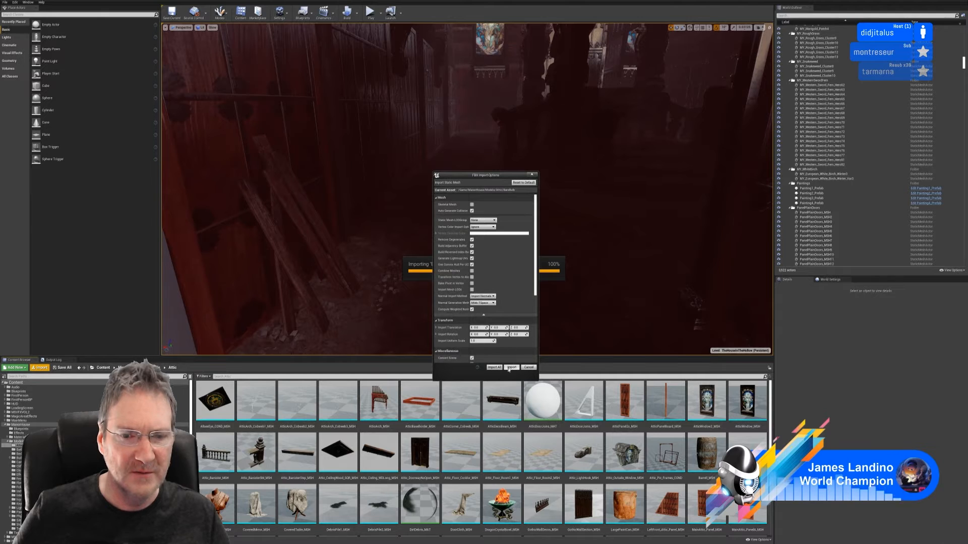
pyautogui.click(511, 368)
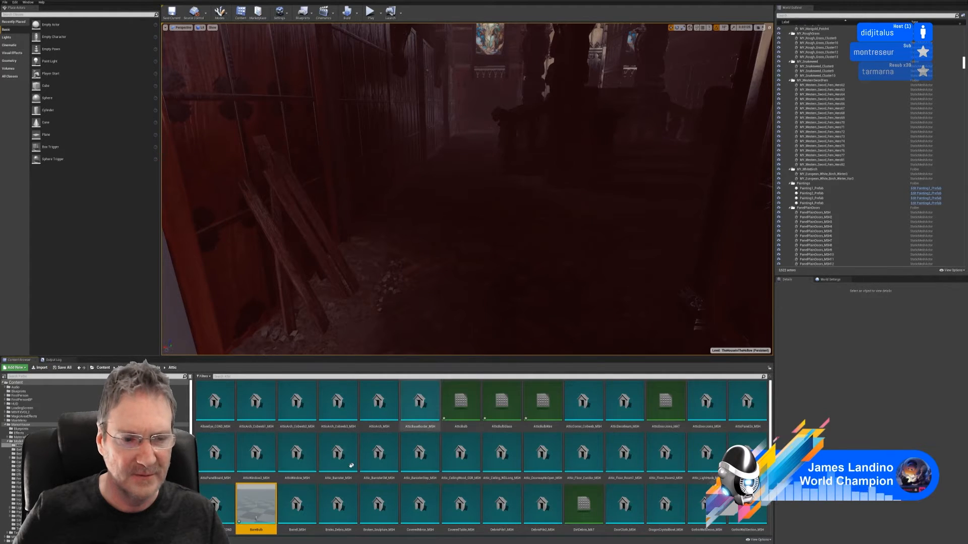
pyautogui.doubleClick(262, 507)
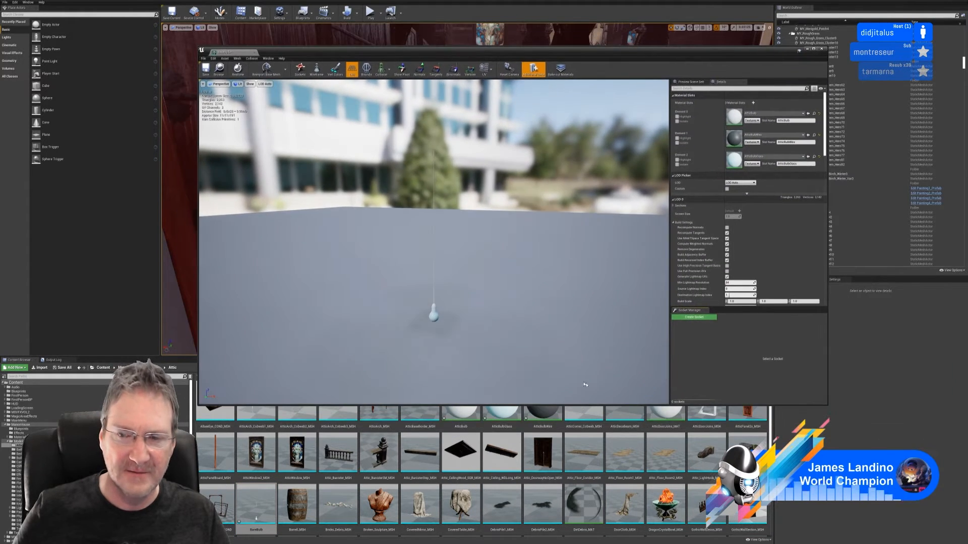
pyautogui.moveTo(598, 406); pyautogui.dragTo(599, 460)
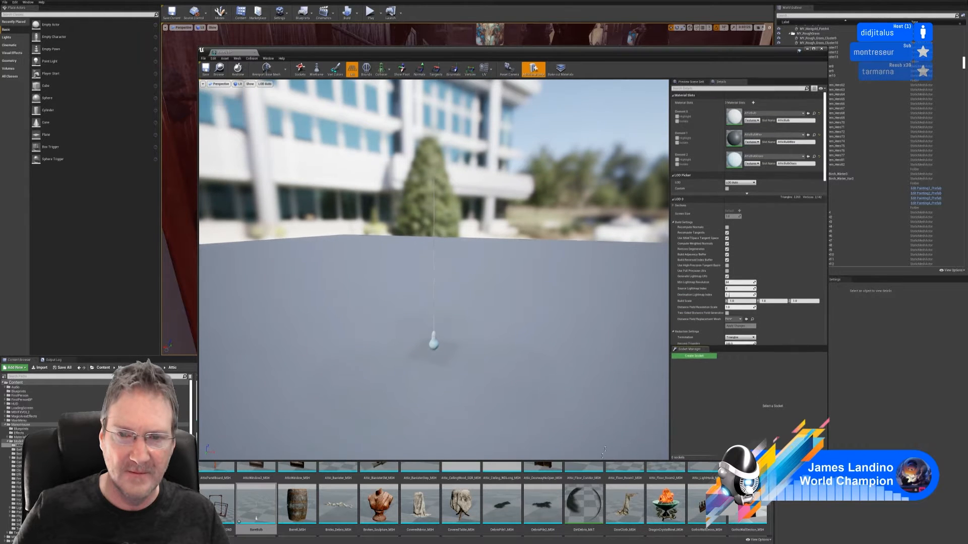
pyautogui.click(823, 49)
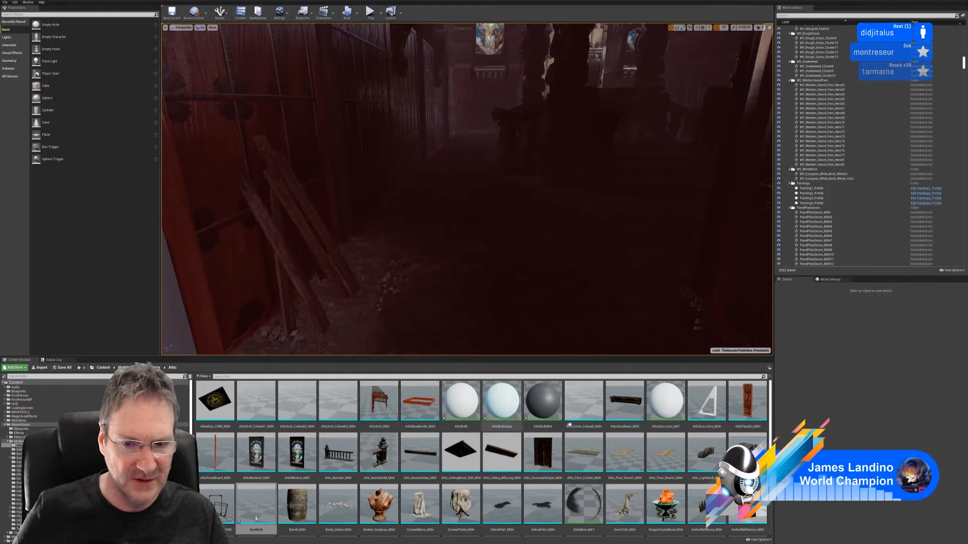
# Open the imported AtticBulb material from the Attic content folder for editing
pyautogui.click(548, 408)
pyautogui.click(502, 403)
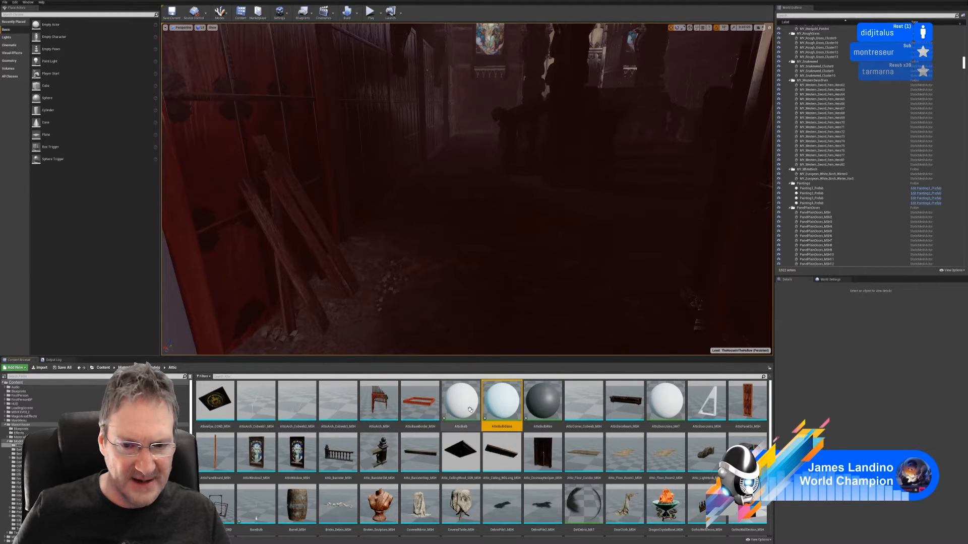
pyautogui.click(457, 396)
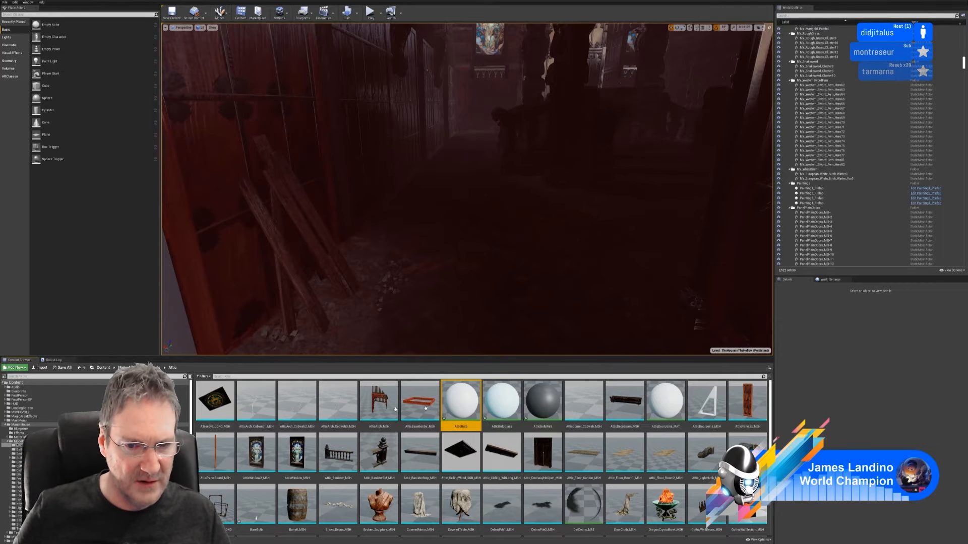
pyautogui.doubleClick(457, 394)
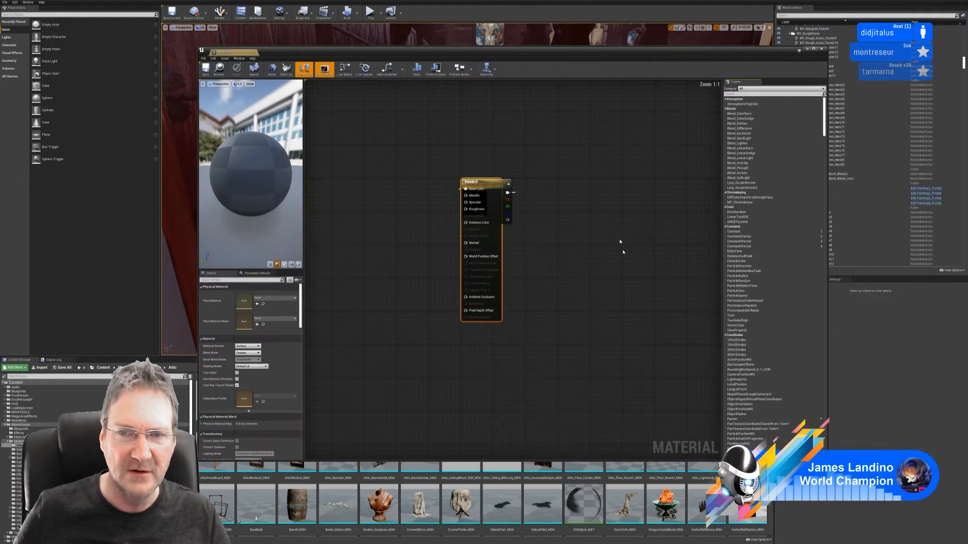
# Import the bulb's BaseColor, Metallic, Normal and Roughness textures from the Light Bulb folder, leaving out the Height map
pyautogui.click(40, 368)
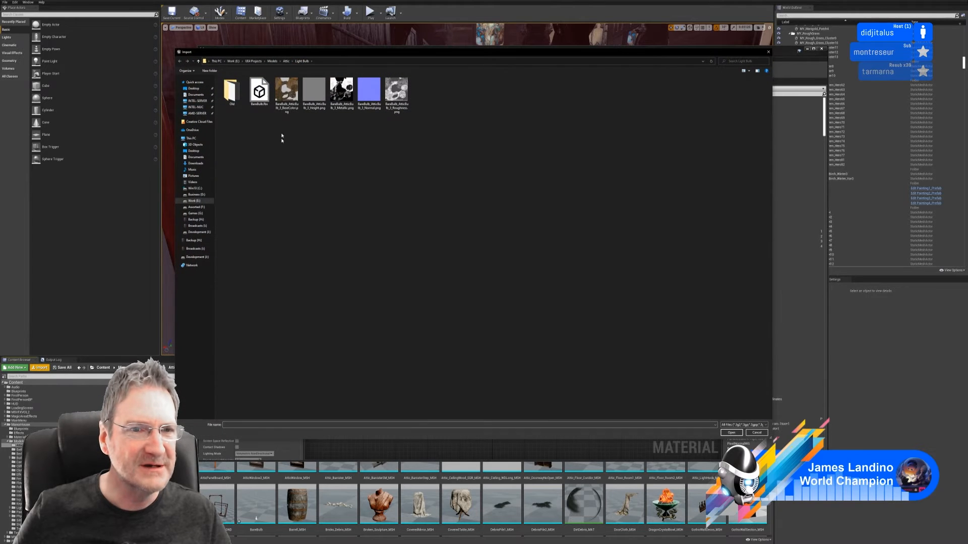
pyautogui.click(287, 96)
pyautogui.keyDown('ctrl'); pyautogui.click(340, 103); pyautogui.keyUp('ctrl')
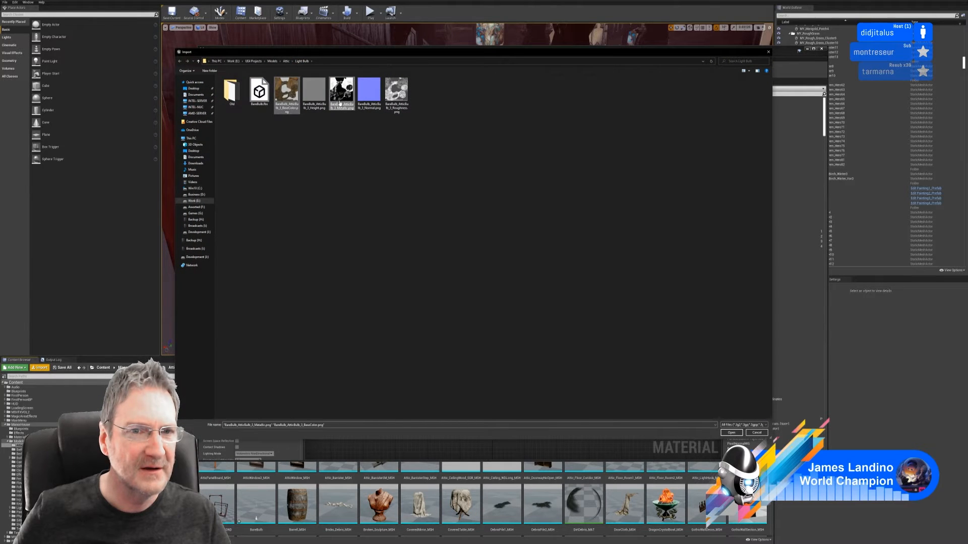
pyautogui.keyDown('ctrl'); pyautogui.click(369, 94); pyautogui.keyUp('ctrl')
pyautogui.keyDown('ctrl'); pyautogui.click(396, 93); pyautogui.keyUp('ctrl')
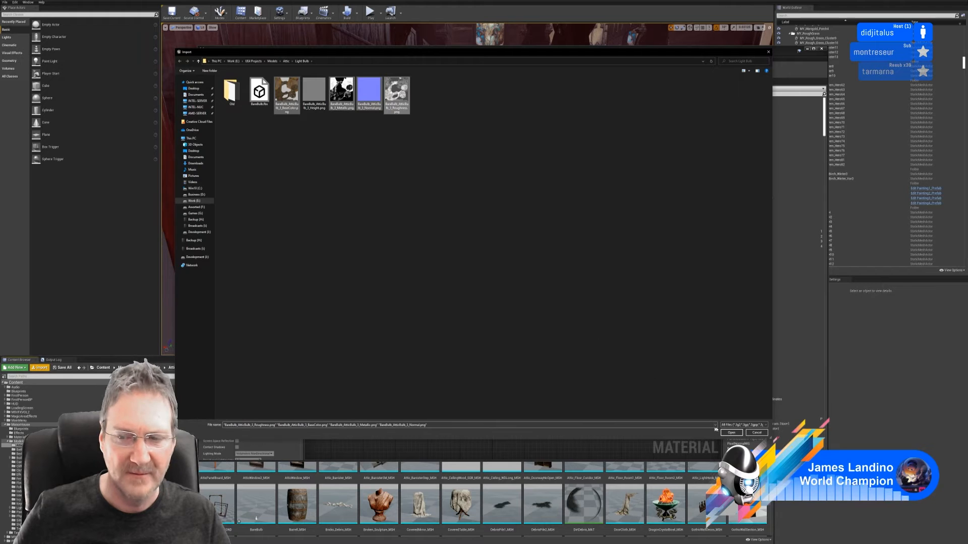
pyautogui.click(732, 432)
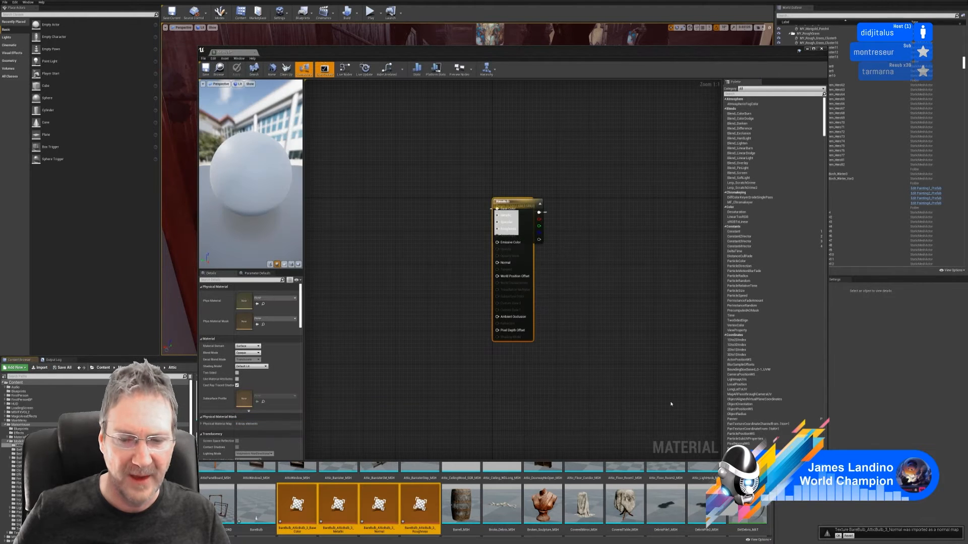
# Add the four imported bulb textures to the AtticBulb material graph and delete the default Param color node
pyautogui.moveTo(363, 373); pyautogui.dragTo(385, 263)
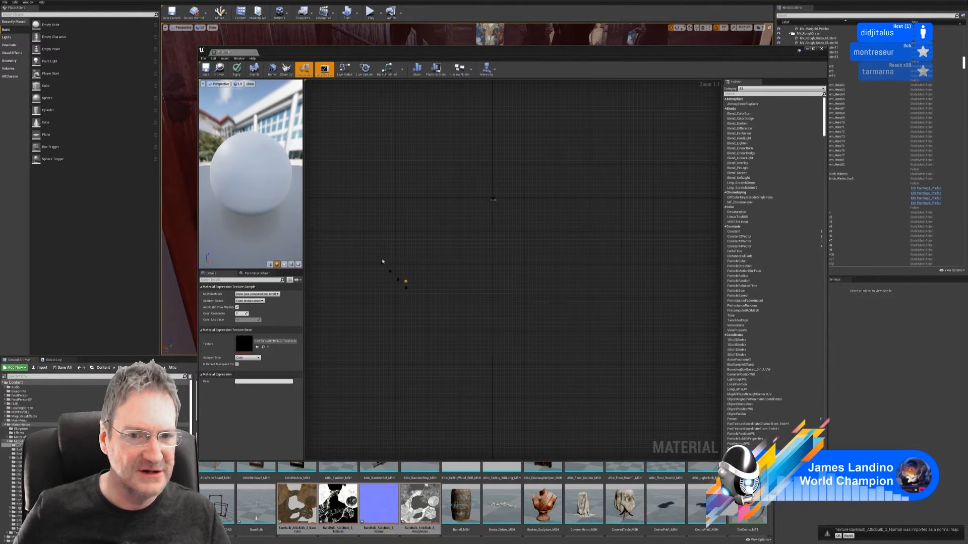
pyautogui.moveTo(520, 203); pyautogui.dragTo(480, 204)
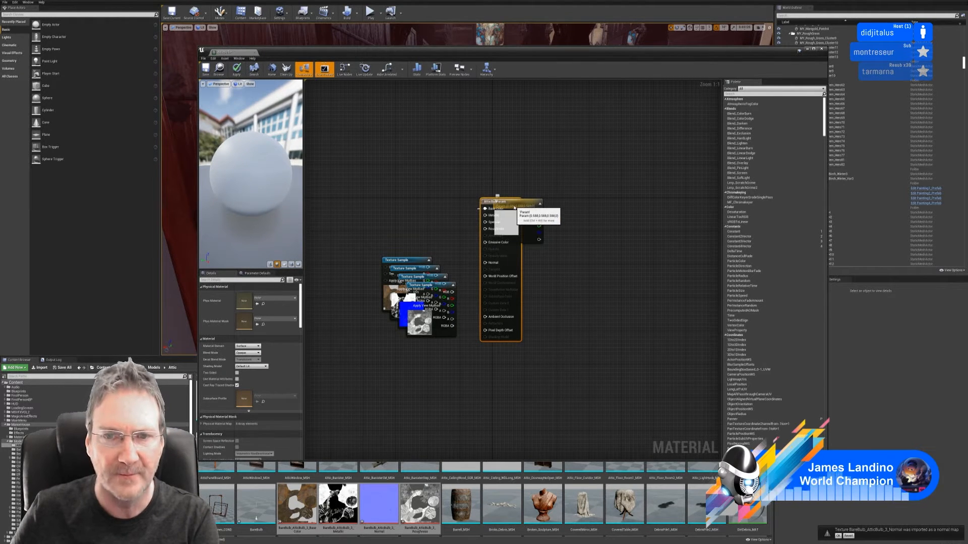
pyautogui.moveTo(514, 204); pyautogui.dragTo(572, 213)
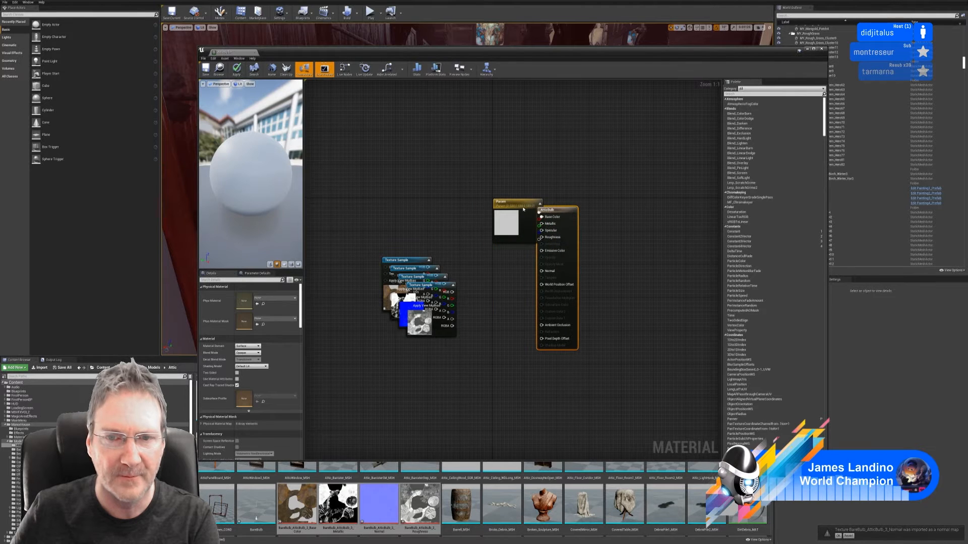
pyautogui.press('Delete')
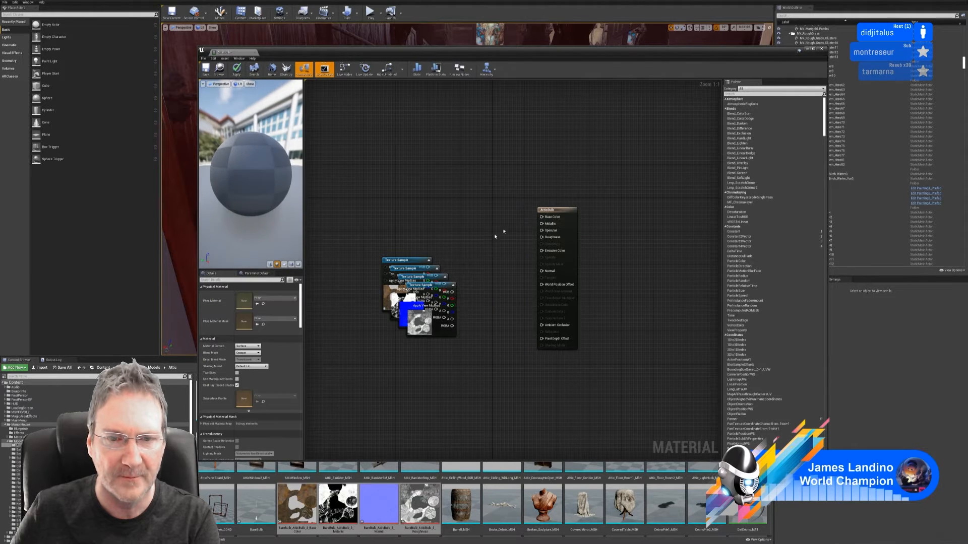
# Spread out the stacked texture samples, placing the base color sample above the others near the material's output node
pyautogui.moveTo(419, 260); pyautogui.dragTo(456, 185)
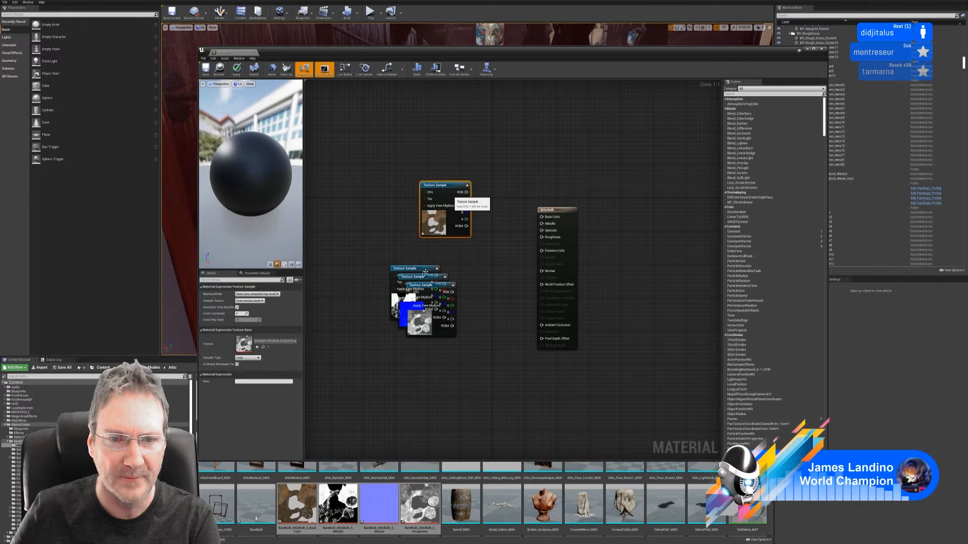
# Arrange the metallic, normal and roughness texture samples in a vertical column below the base colour sample
pyautogui.moveTo(421, 271); pyautogui.dragTo(450, 254)
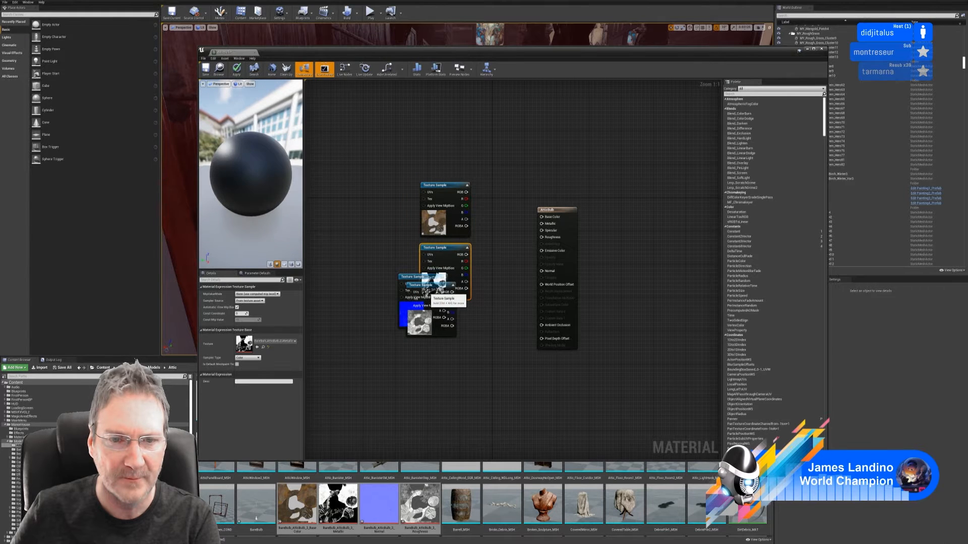
pyautogui.moveTo(427, 286); pyautogui.dragTo(434, 362)
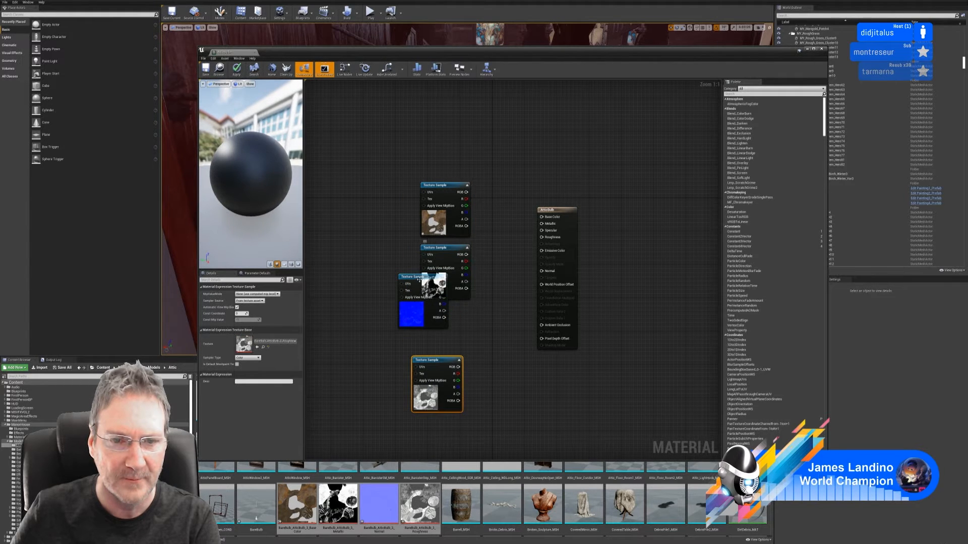
pyautogui.moveTo(421, 281); pyautogui.dragTo(442, 313)
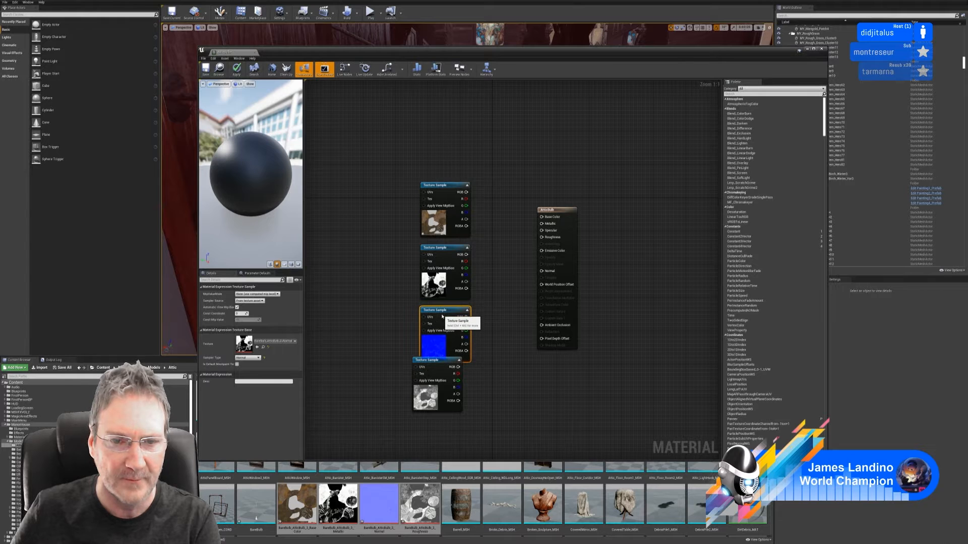
pyautogui.moveTo(441, 363); pyautogui.dragTo(449, 379)
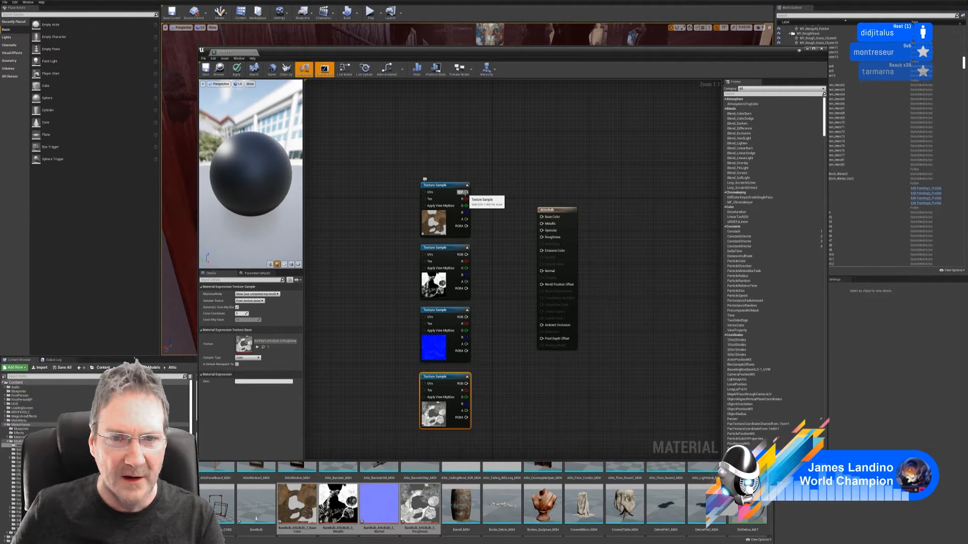
# Connect the four texture samples to Base Color, Metallic, Normal and Roughness, apply the material and close its editor
pyautogui.moveTo(466, 192); pyautogui.dragTo(542, 217)
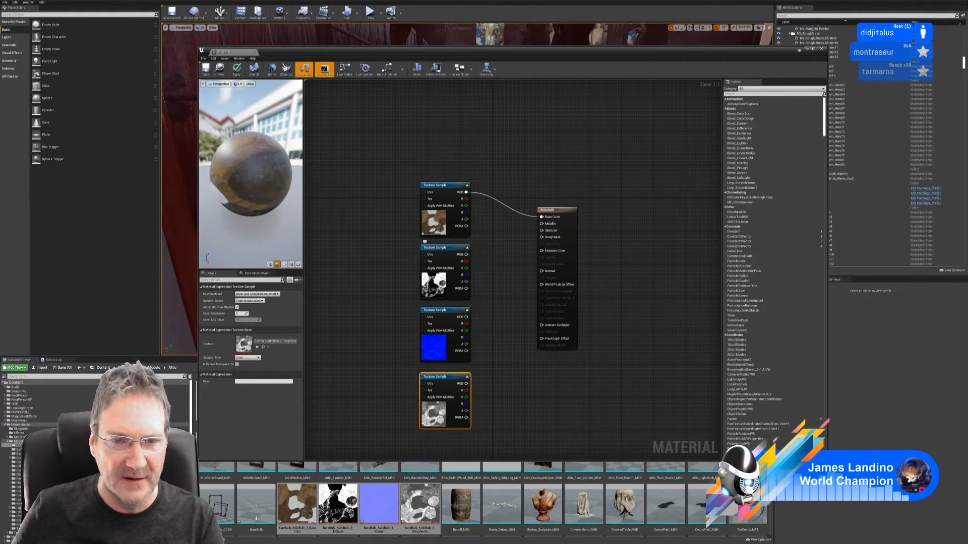
pyautogui.click(431, 291)
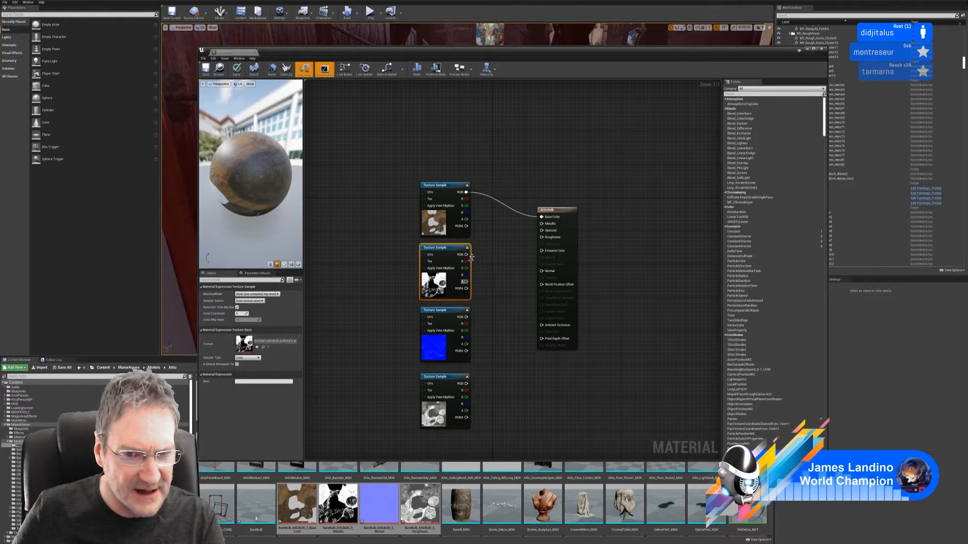
pyautogui.moveTo(467, 255); pyautogui.dragTo(546, 228)
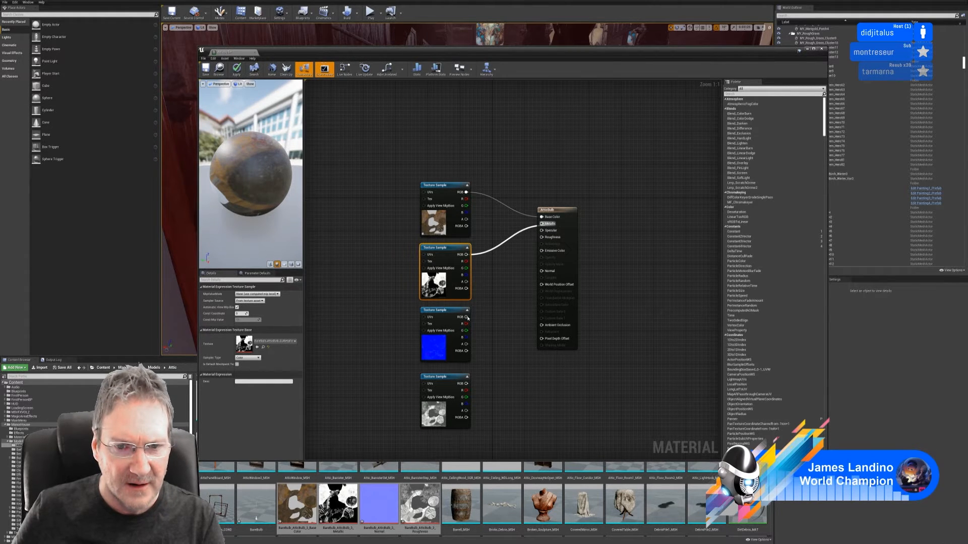
pyautogui.moveTo(466, 317); pyautogui.dragTo(548, 272)
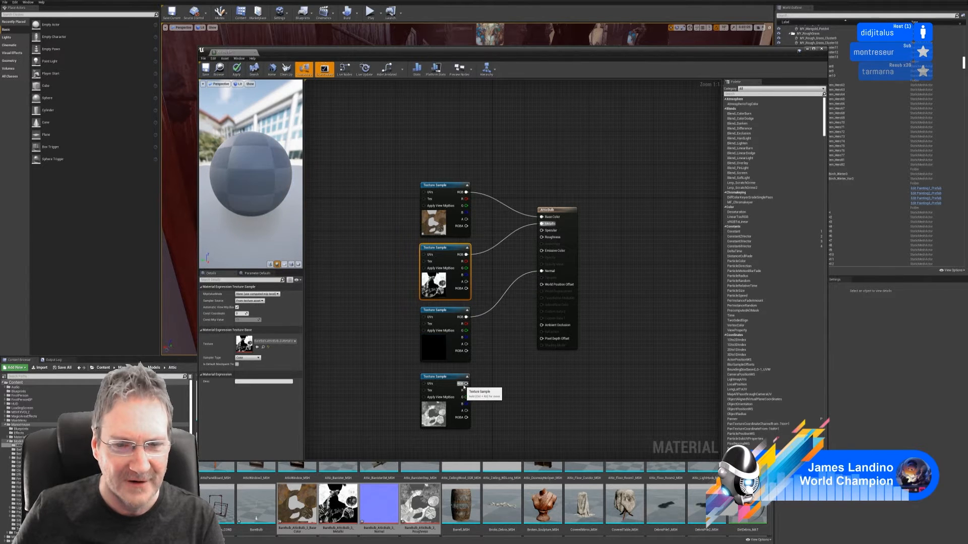
pyautogui.moveTo(466, 384); pyautogui.dragTo(550, 240)
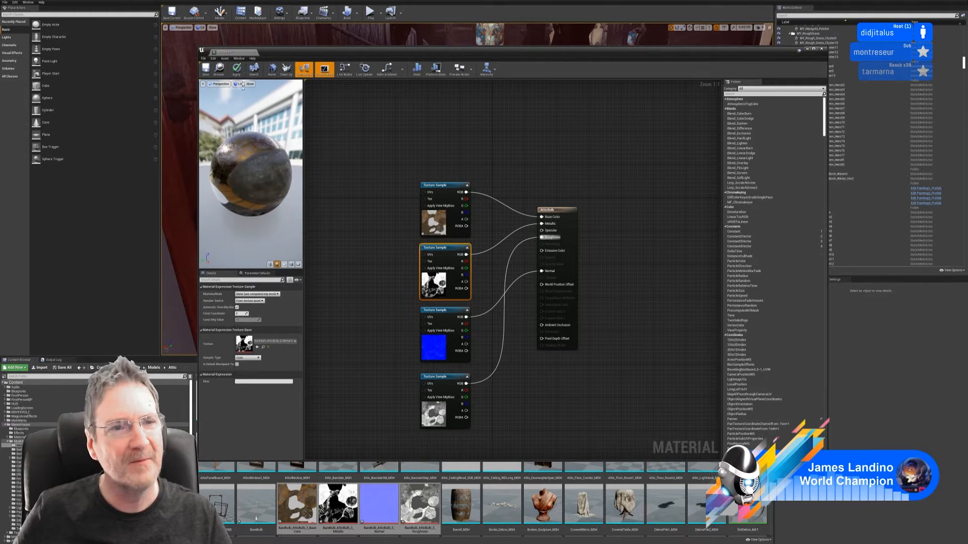
pyautogui.click(236, 70)
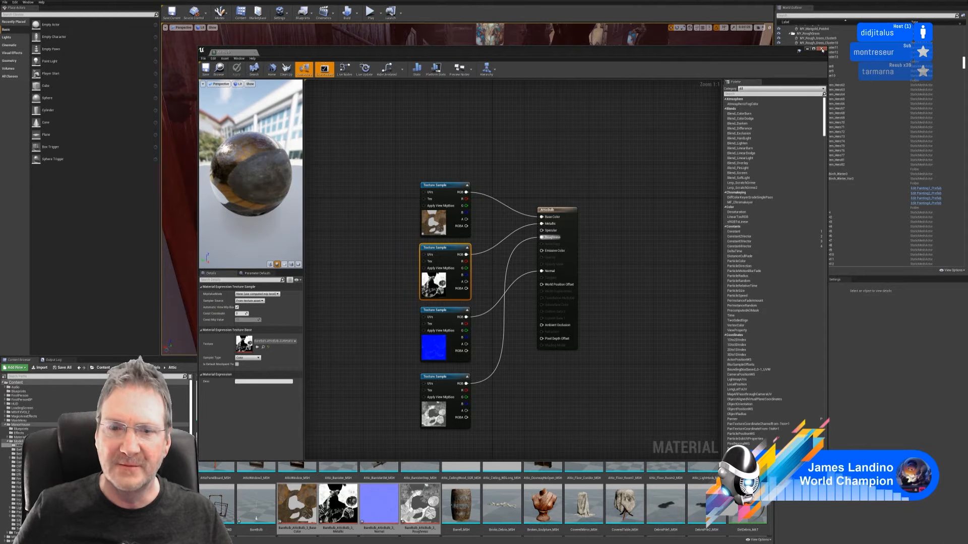
pyautogui.click(822, 49)
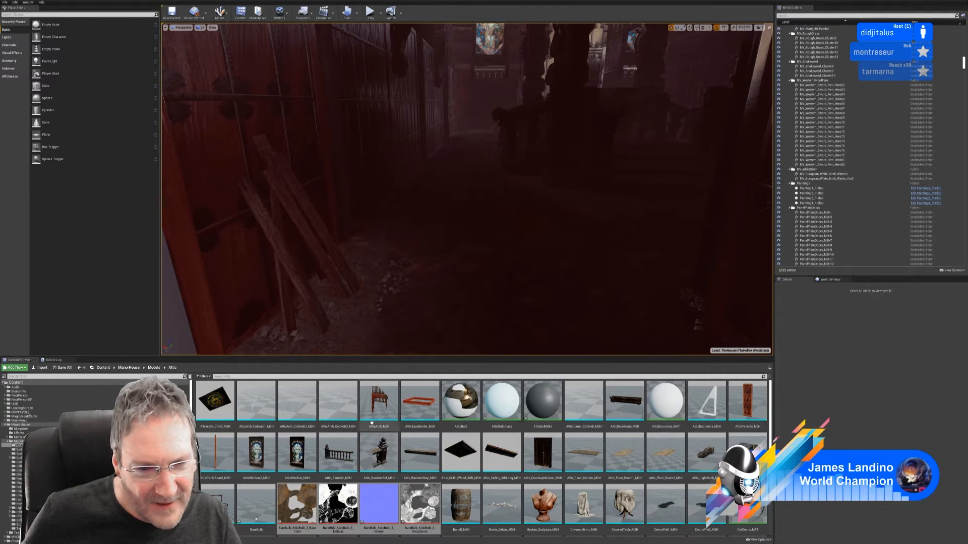
# Open the BareBulb static mesh and inspect its bulb and metal cap up close
pyautogui.scroll(-1, 657, 454)
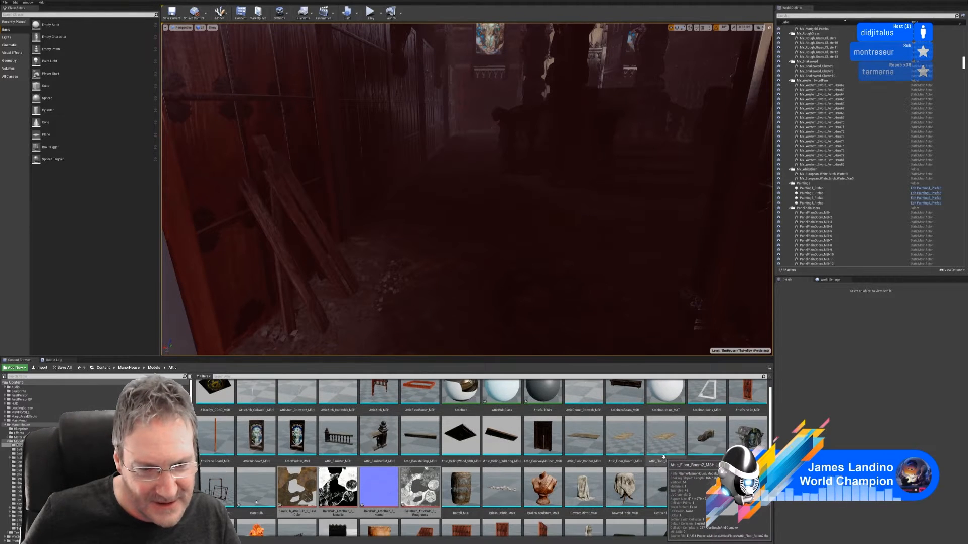
pyautogui.doubleClick(252, 488)
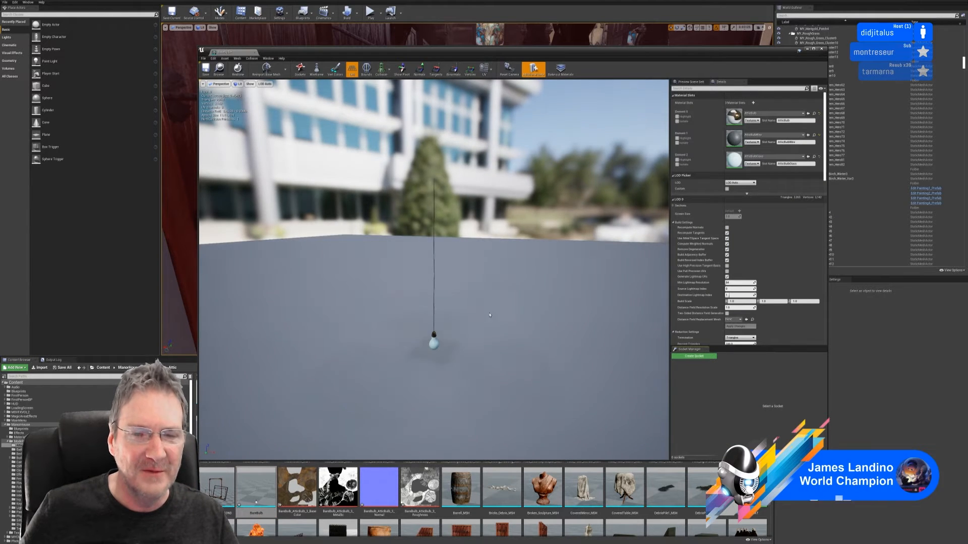
pyautogui.moveTo(490, 315); pyautogui.dragTo(469, 290, button='right')
pyautogui.press('q')
pyautogui.press('w')
pyautogui.press('s')
pyautogui.press('w')
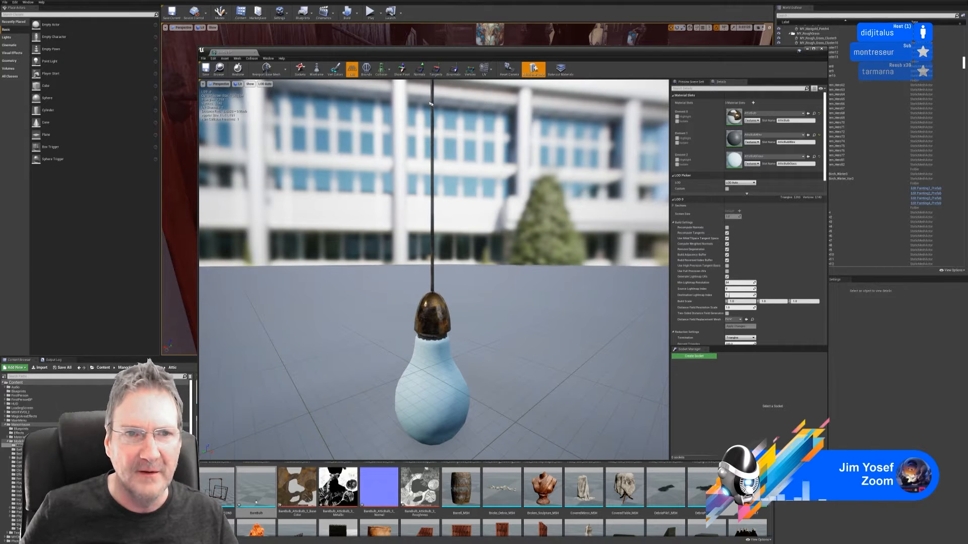
# Remove the collision from the BareBulb mesh and close the mesh editor
pyautogui.click(387, 71)
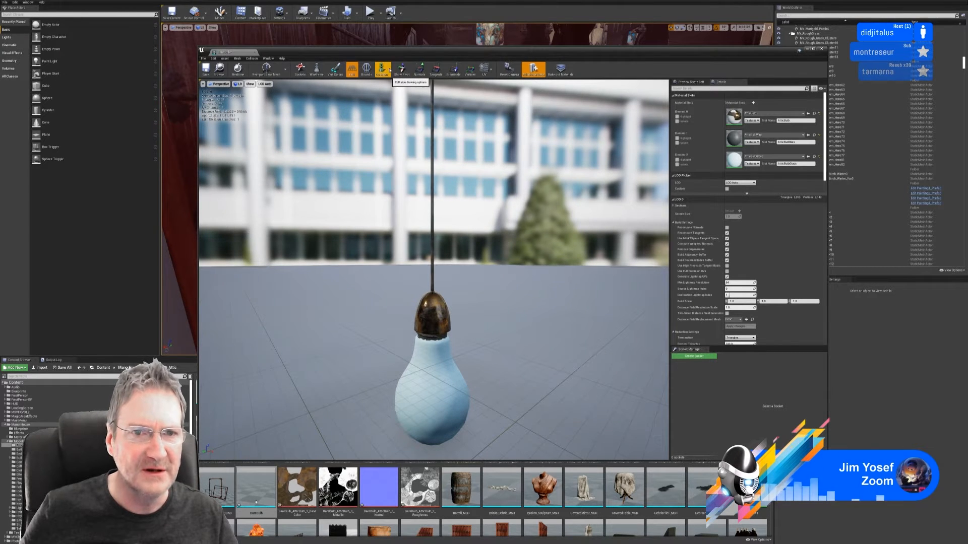
pyautogui.click(251, 59)
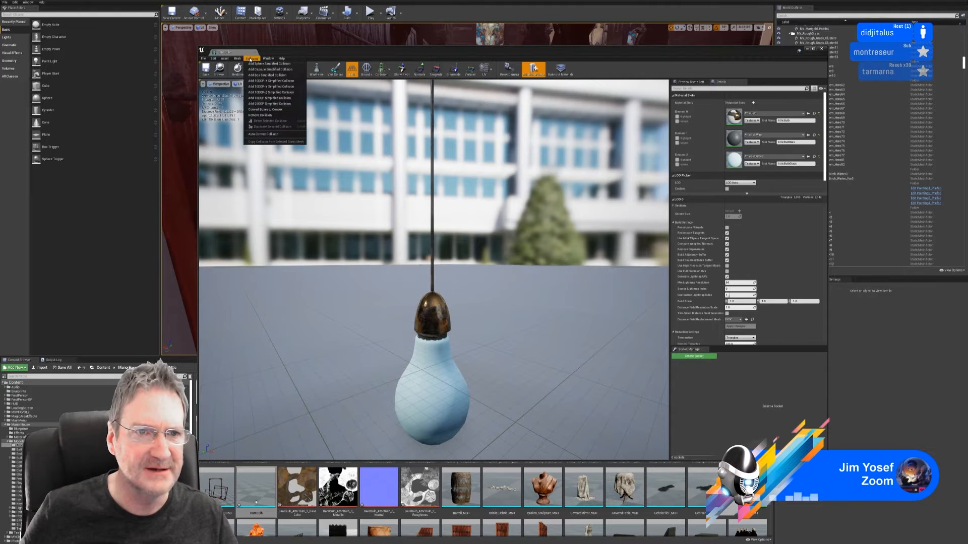
pyautogui.click(265, 115)
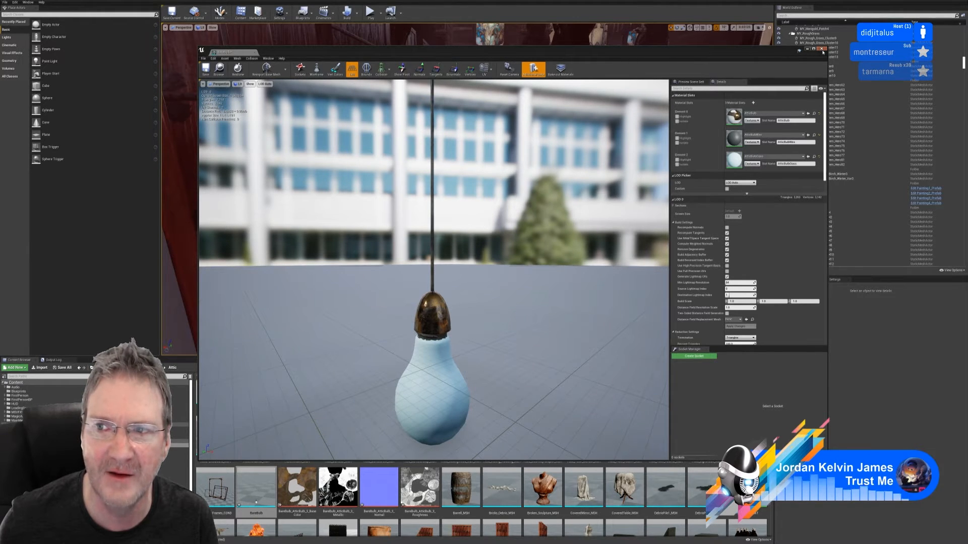
pyautogui.click(821, 50)
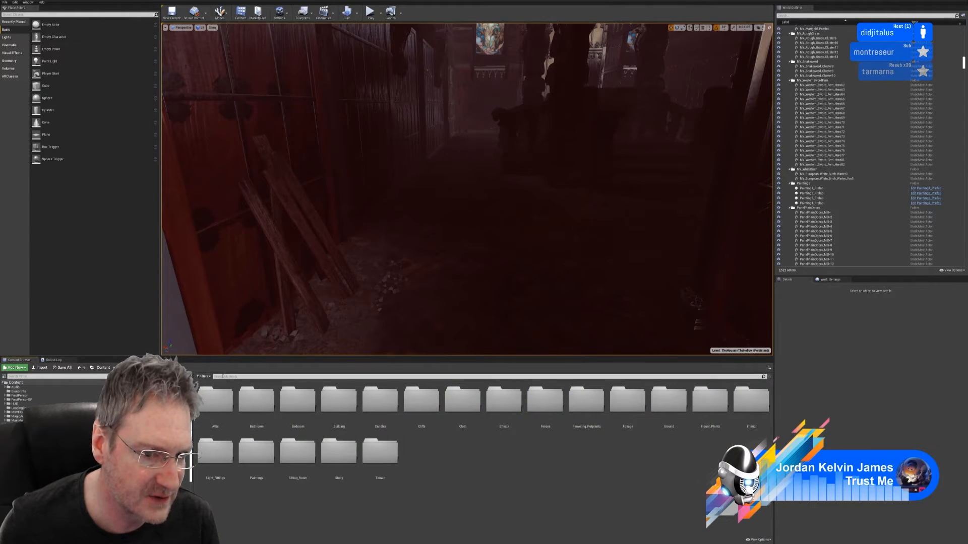
pyautogui.click(249, 377)
pyautogui.write('bulb')
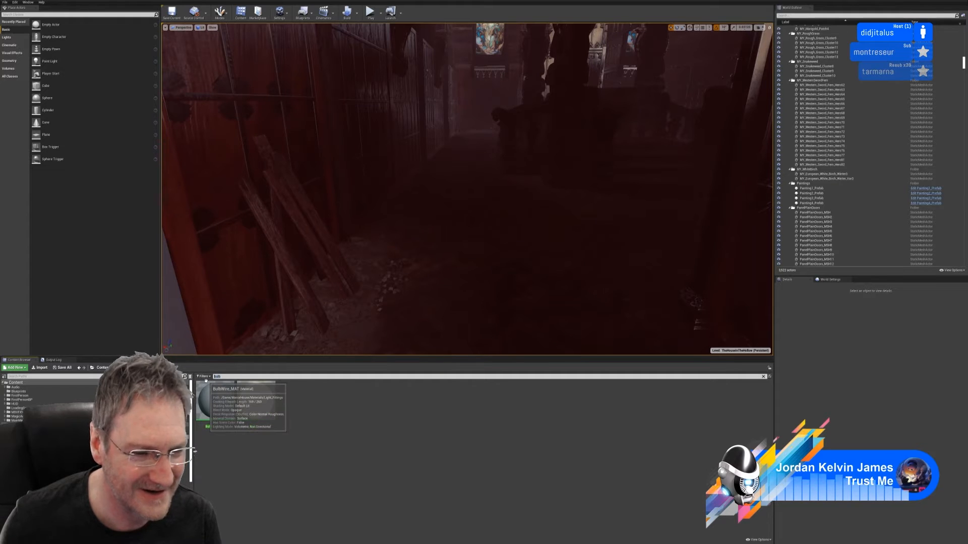
pyautogui.press('BackSpace')
pyautogui.press('BackSpace')
pyautogui.press('BackSpace')
pyautogui.press('BackSpace')
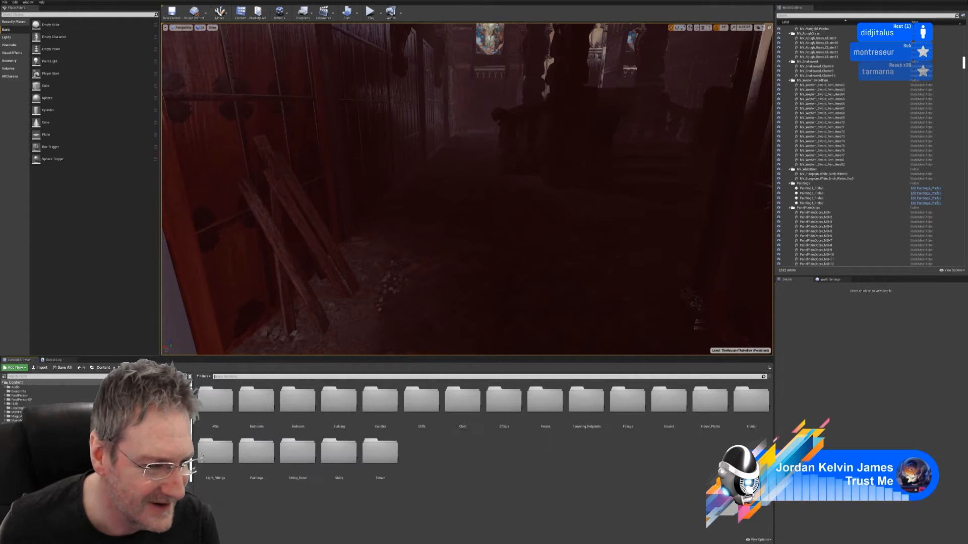
# Open the BareBulb static mesh from the Attic models folder
pyautogui.doubleClick(215, 401)
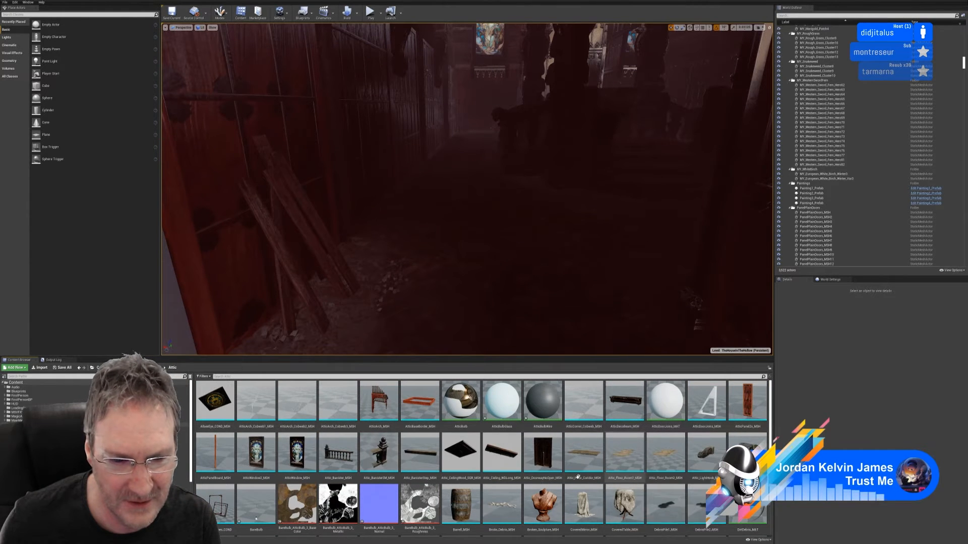
pyautogui.scroll(-2, 574, 472)
pyautogui.click(255, 469)
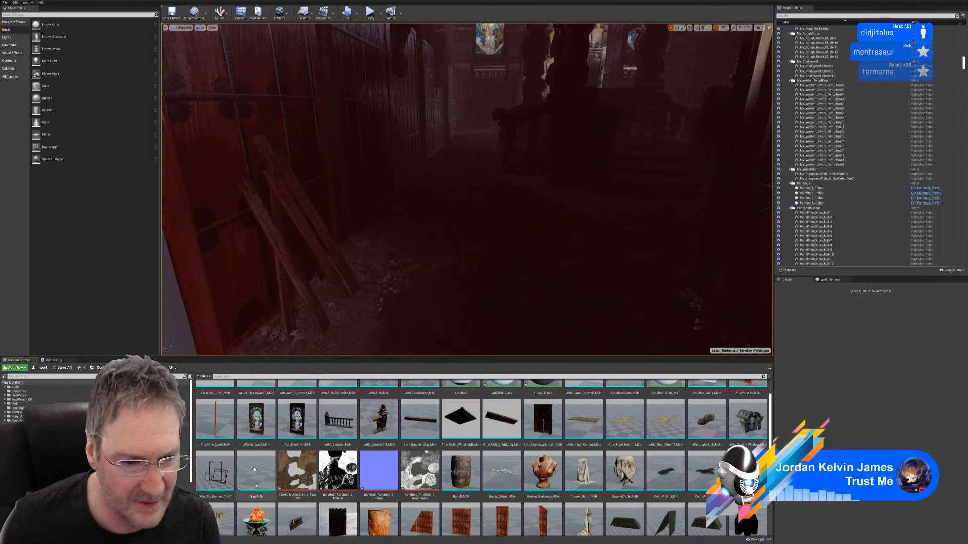
pyautogui.doubleClick(255, 470)
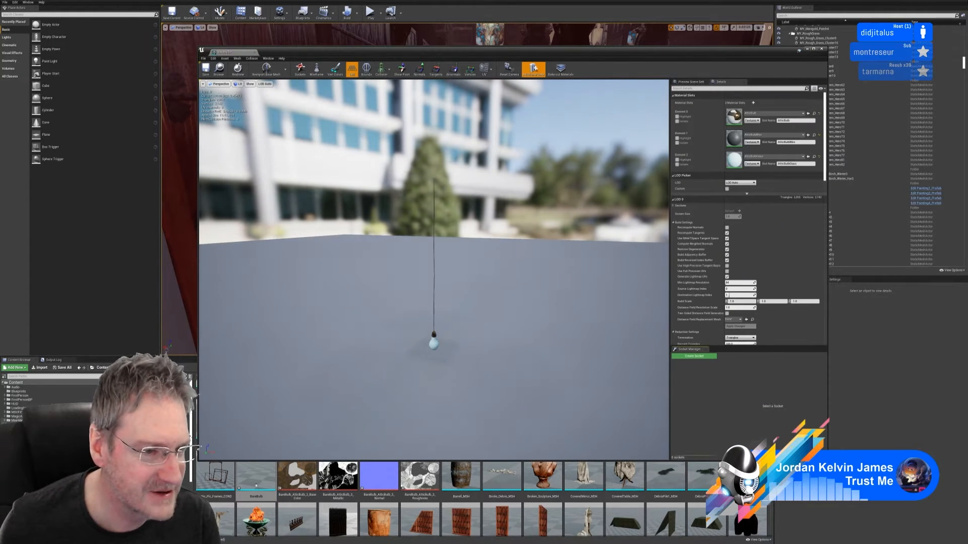
# Show the Materials folder beside the mesh editor and search it for "bulb"
pyautogui.click(31, 437)
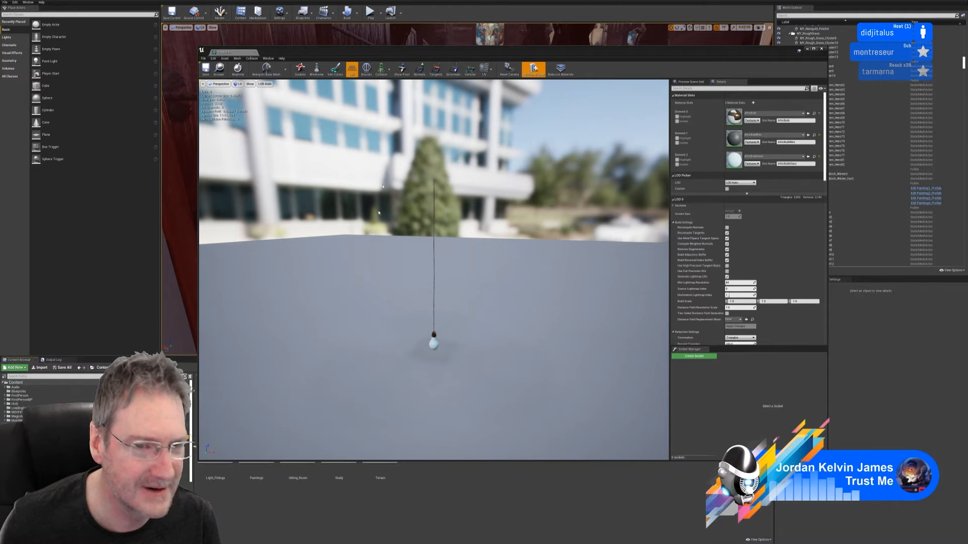
pyautogui.moveTo(386, 56); pyautogui.dragTo(488, 64)
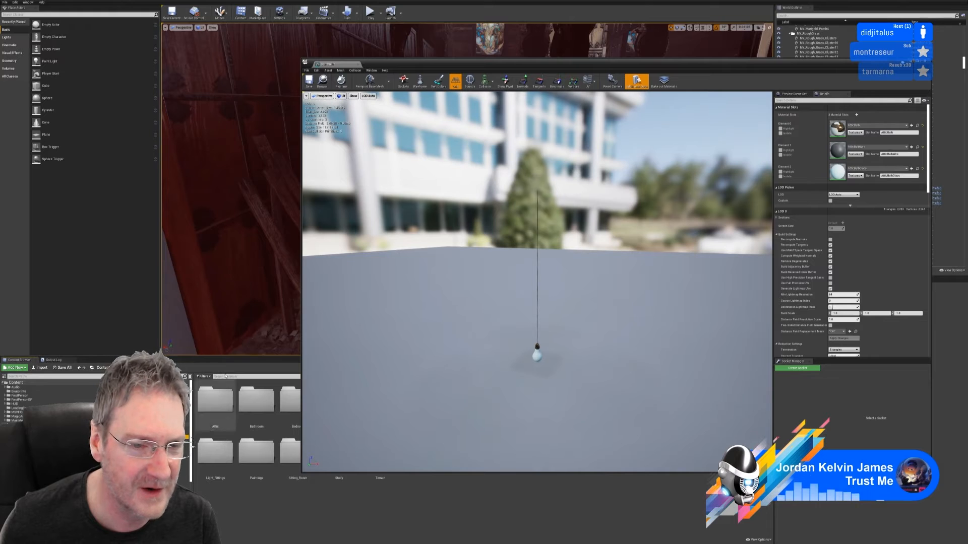
pyautogui.click(247, 377)
pyautogui.write('bu')
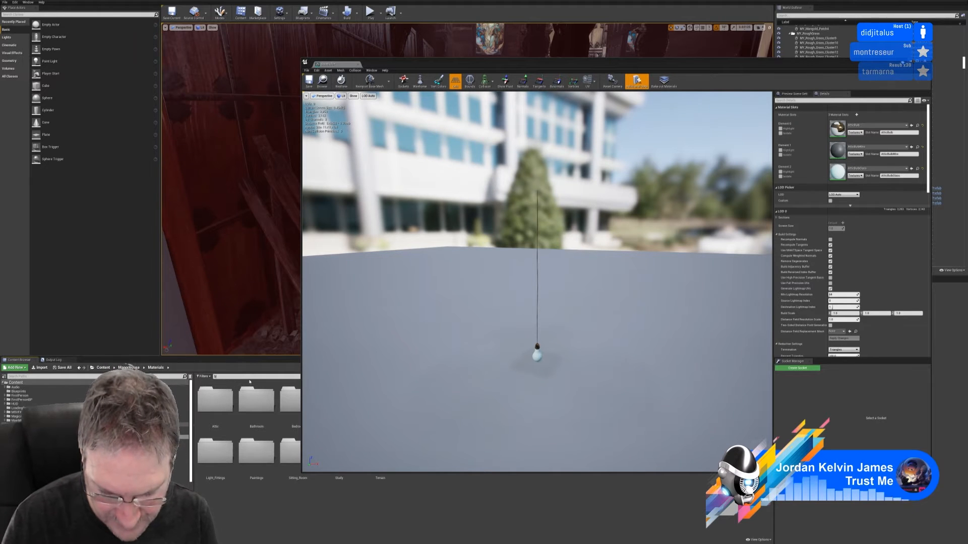
pyautogui.write('lb')
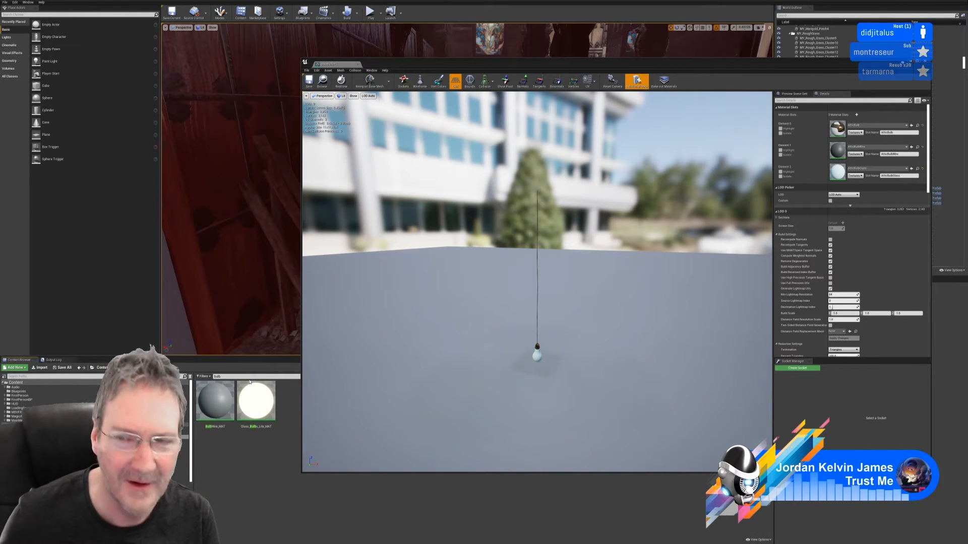
# Assign the BulbWire_MAT material to the mesh's Element 1 slot and the lit glass bulb material to Element 2
pyautogui.click(214, 403)
pyautogui.click(911, 147)
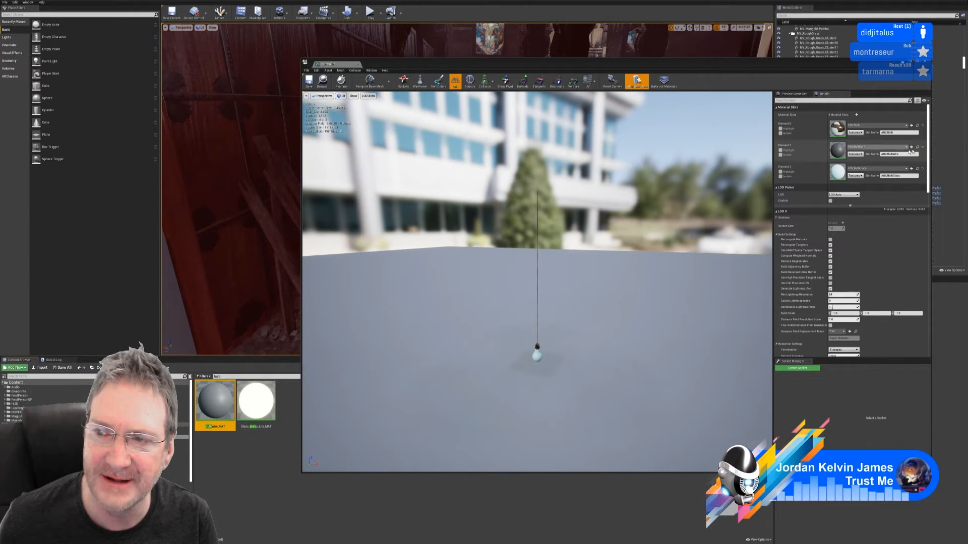
pyautogui.click(910, 147)
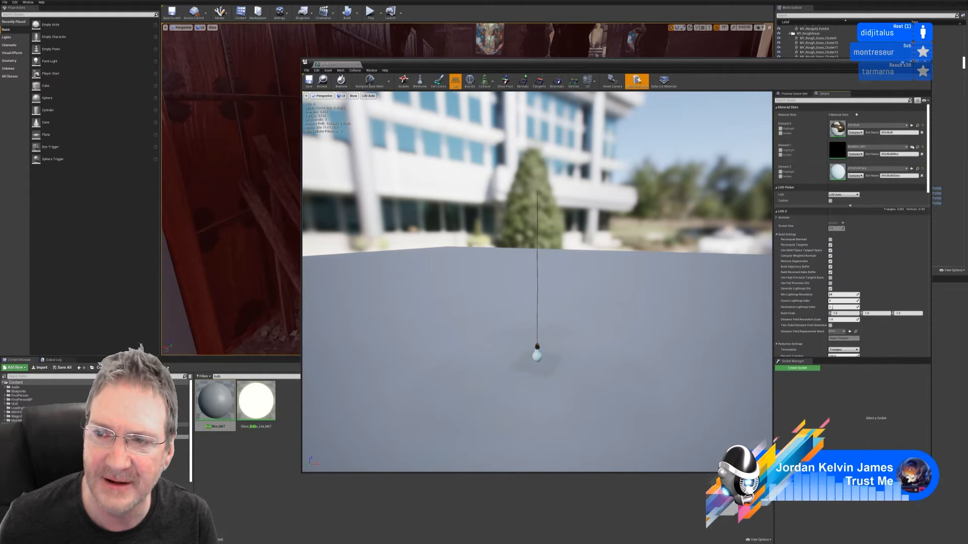
pyautogui.click(256, 411)
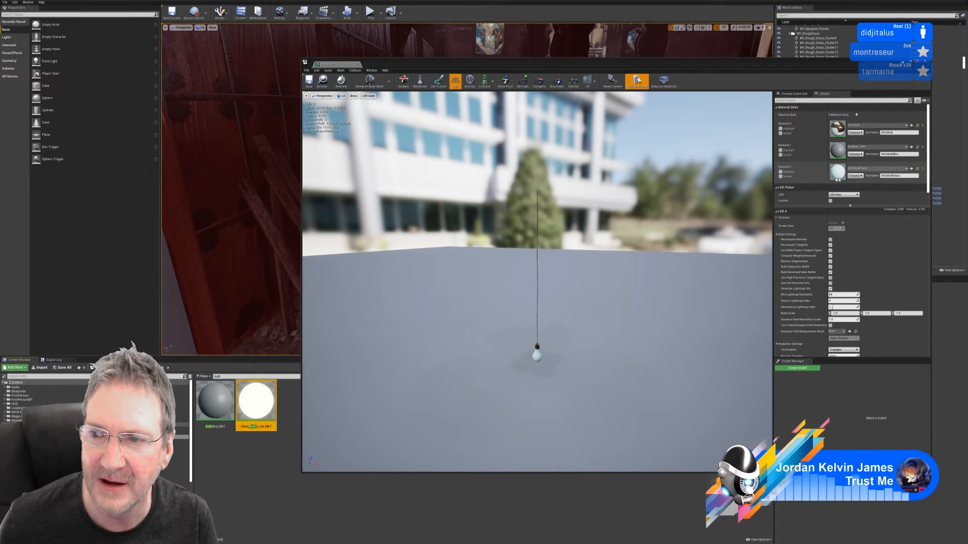
pyautogui.click(911, 169)
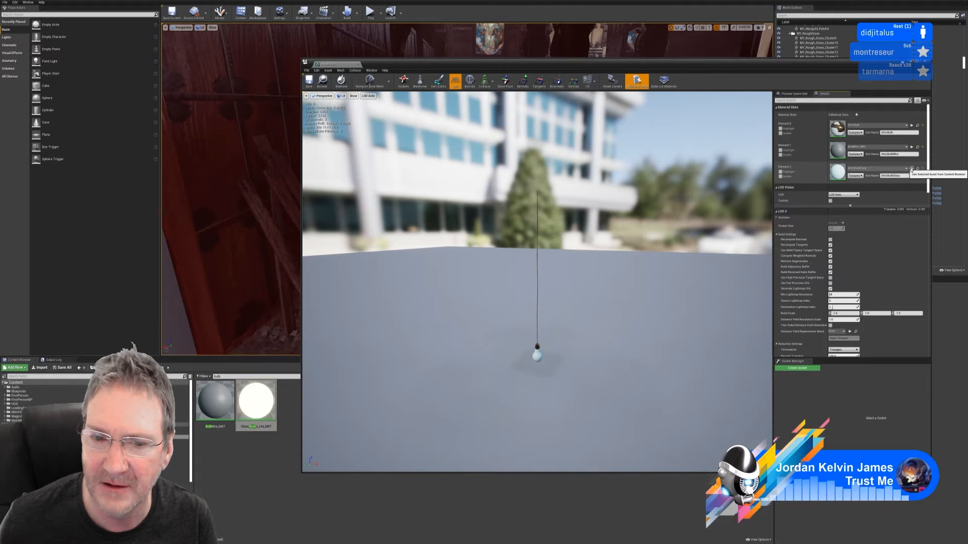
# Check the glowing bulb up close and enable the Custom option in the mesh's LOD Picker
pyautogui.keyDown('alt'); pyautogui.moveTo(572, 343); pyautogui.dragTo(582, 322); pyautogui.keyUp('alt')
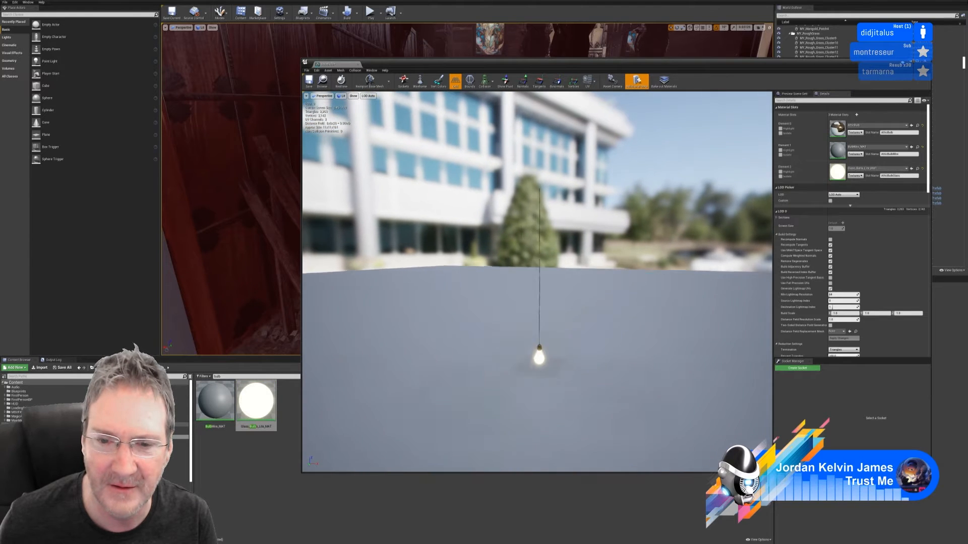
pyautogui.moveTo(583, 323); pyautogui.dragTo(588, 348, button='middle')
pyautogui.moveTo(588, 347); pyautogui.dragTo(590, 303)
pyautogui.moveTo(590, 303); pyautogui.dragTo(630, 333, button='middle')
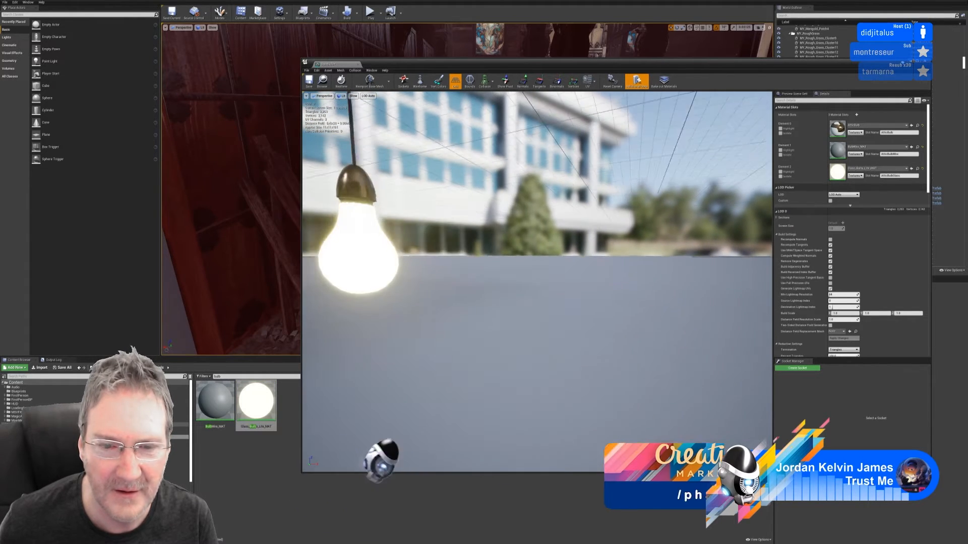
pyautogui.moveTo(598, 338); pyautogui.dragTo(554, 348)
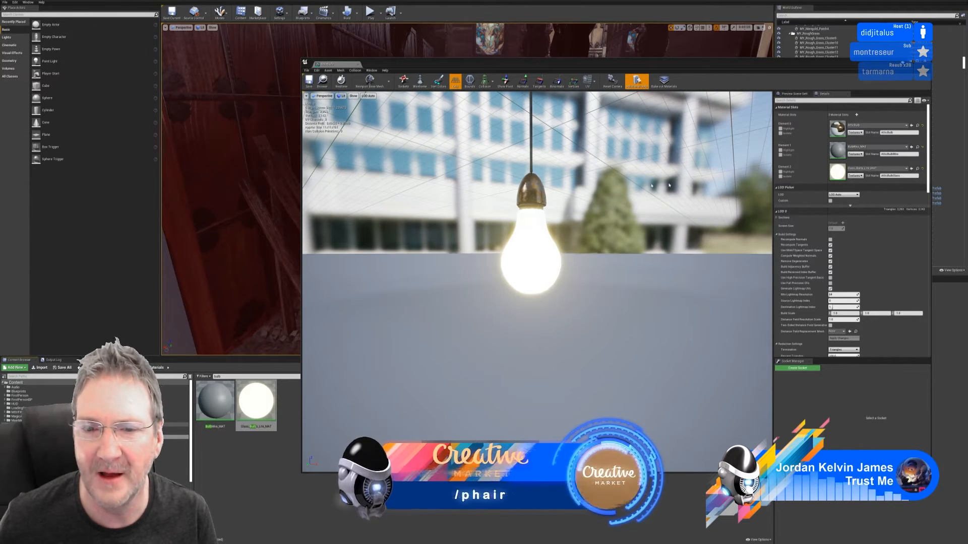
pyautogui.click(830, 200)
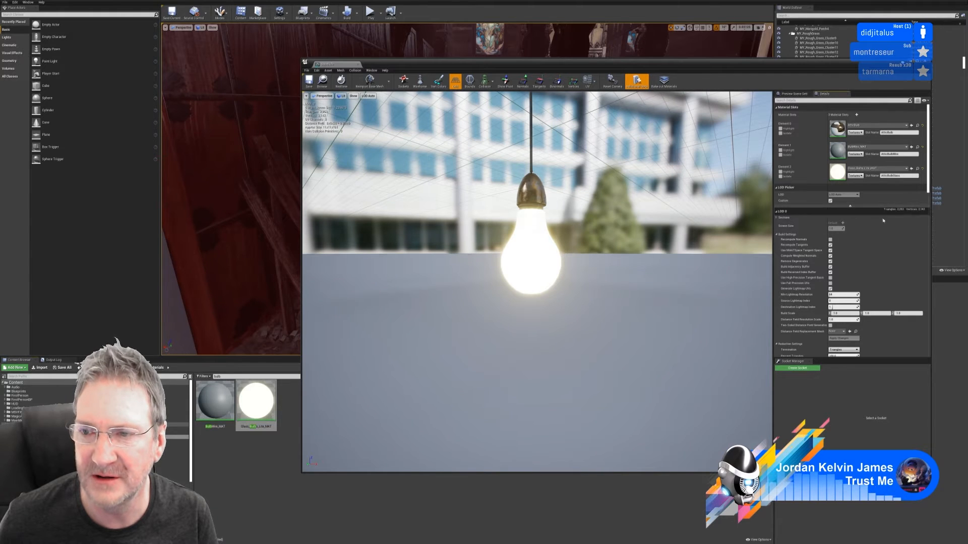
# Reduce the bulb mesh's LOD 0 by setting Percent Triangles to 70 in its Reduction Settings and apply the change
pyautogui.scroll(-3, 886, 242)
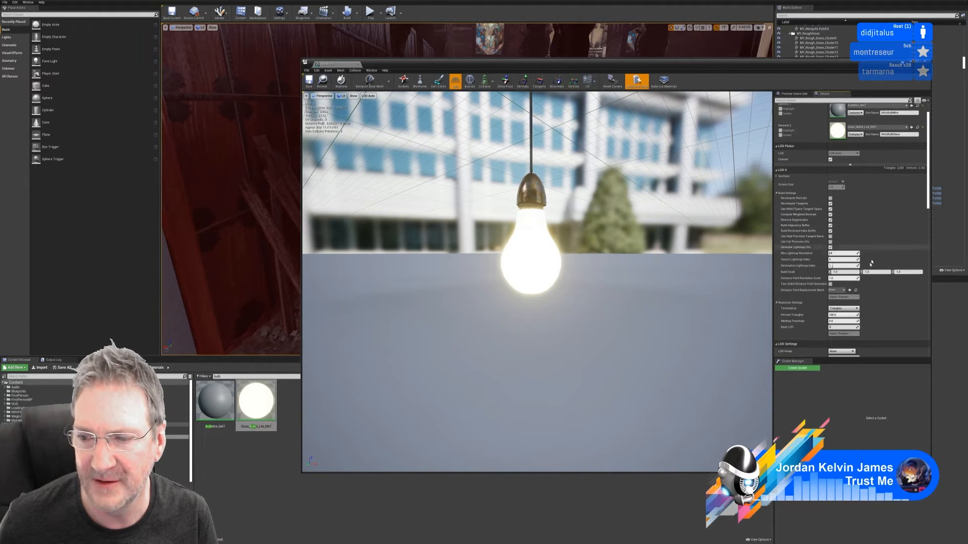
pyautogui.click(850, 306)
pyautogui.write('5')
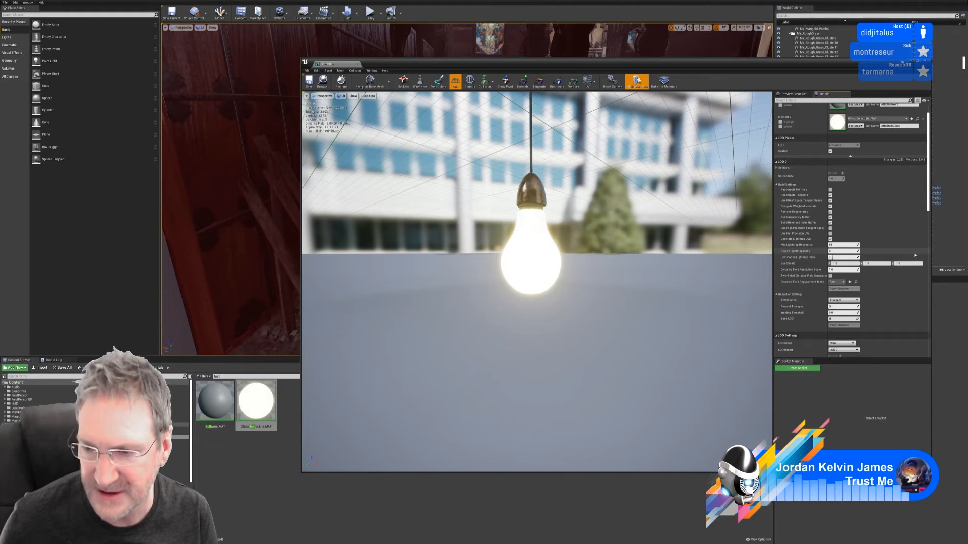
pyautogui.press('Return')
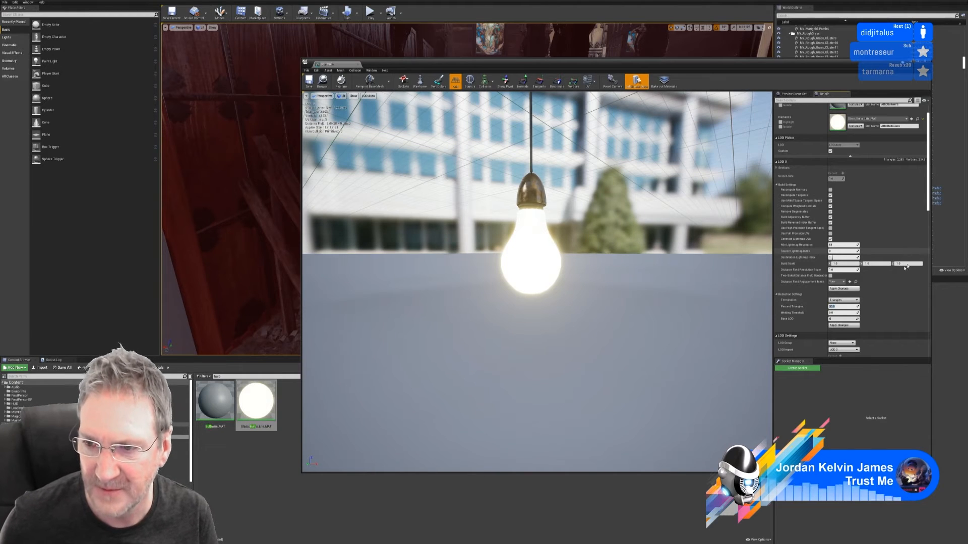
pyautogui.click(843, 325)
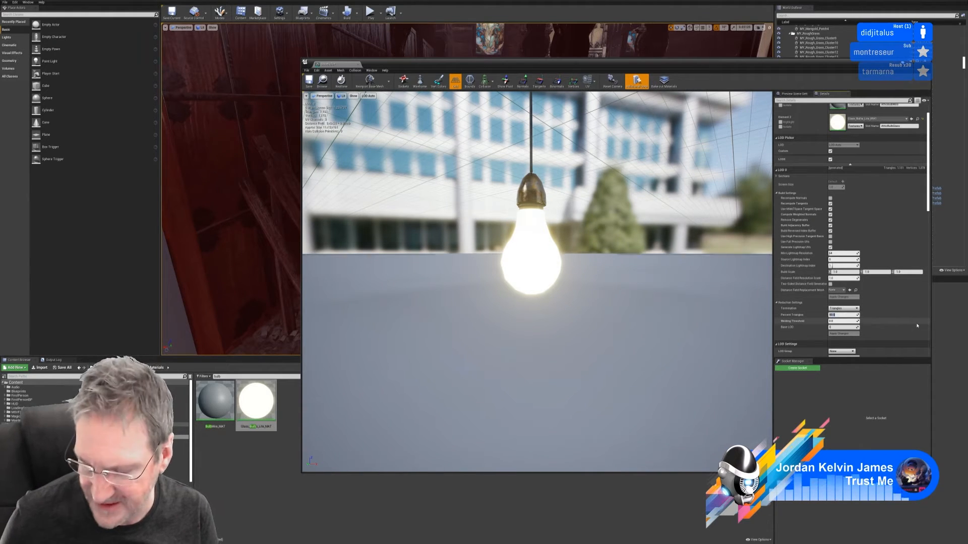
pyautogui.write('10')
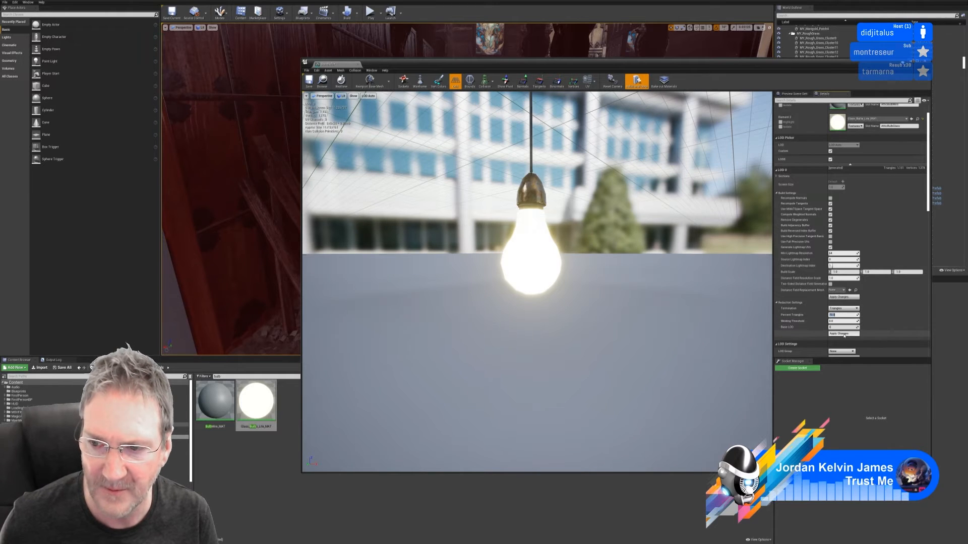
pyautogui.click(843, 334)
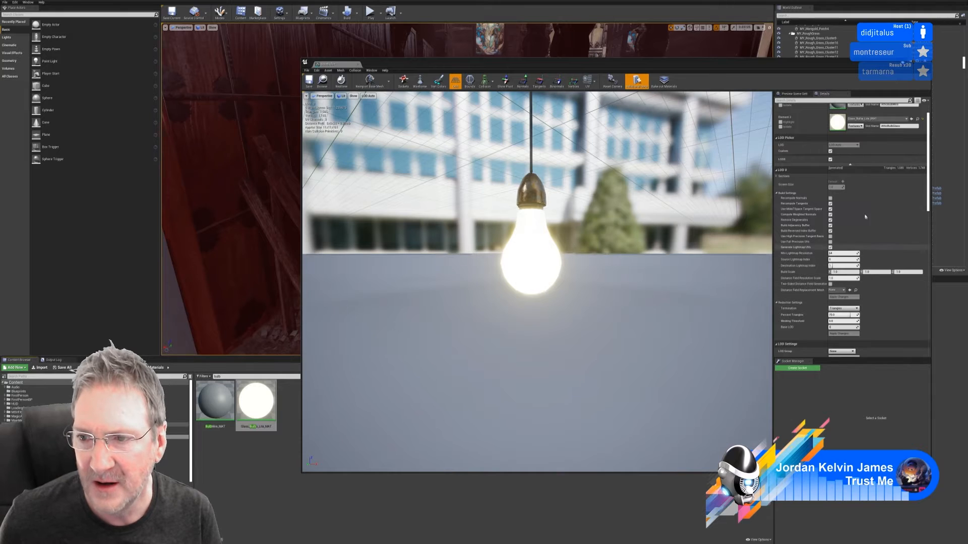
# Set the mesh's Number of LODs to 3 in the LOD Settings and apply the change
pyautogui.scroll(-4, 881, 265)
pyautogui.scroll(-2, 881, 265)
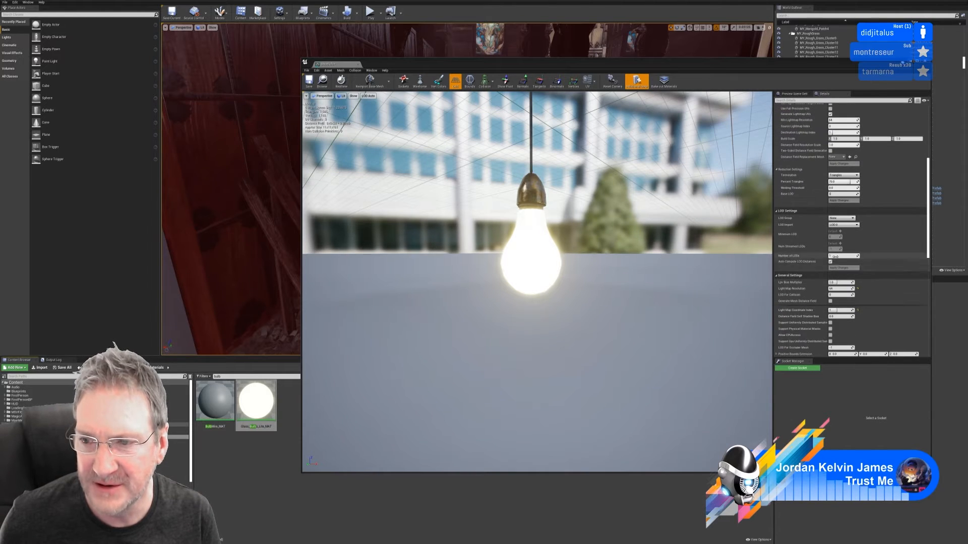
pyautogui.write('3')
pyautogui.press('Return')
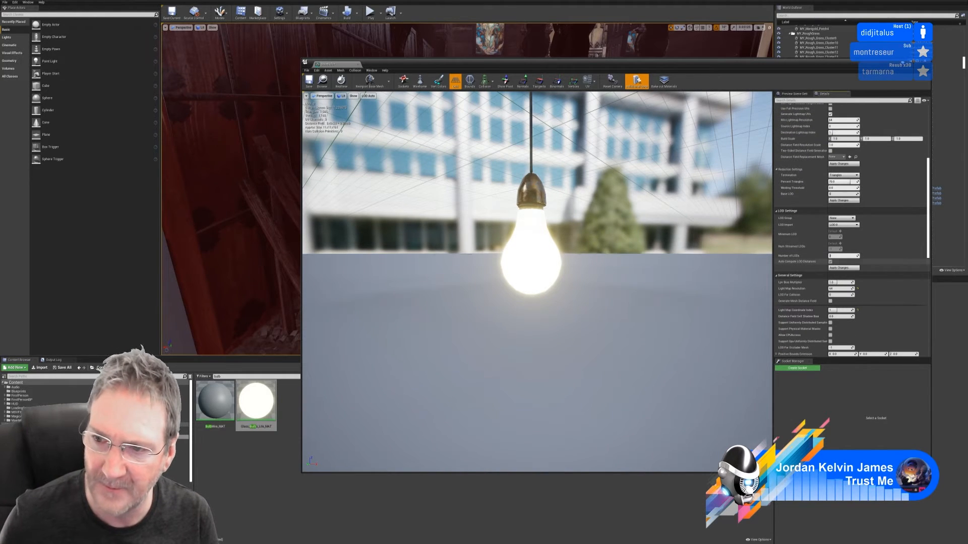
pyautogui.click(845, 269)
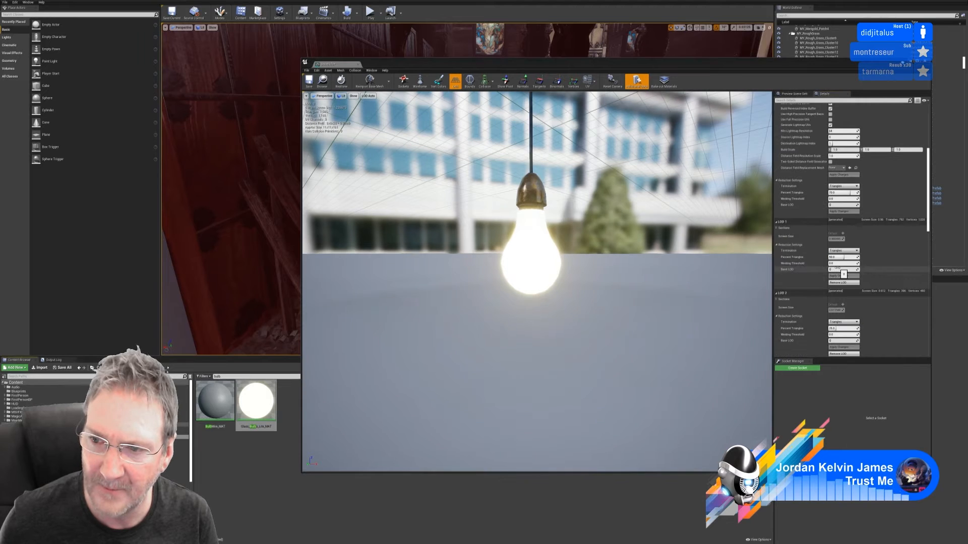
# Disable Auto Compute LOD Distances for the bulb mesh, check the bulb from farther away and close the mesh editor
pyautogui.scroll(-4, 868, 261)
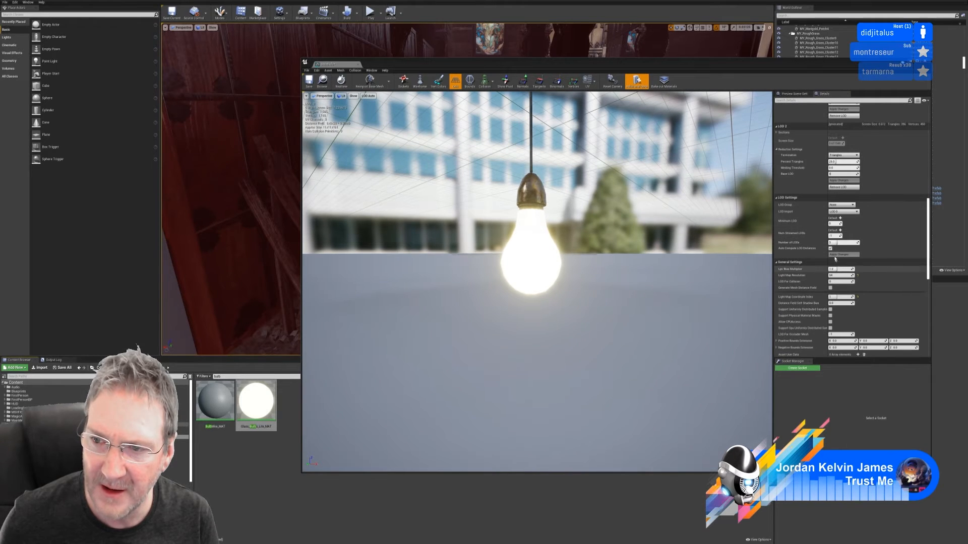
pyautogui.click(830, 248)
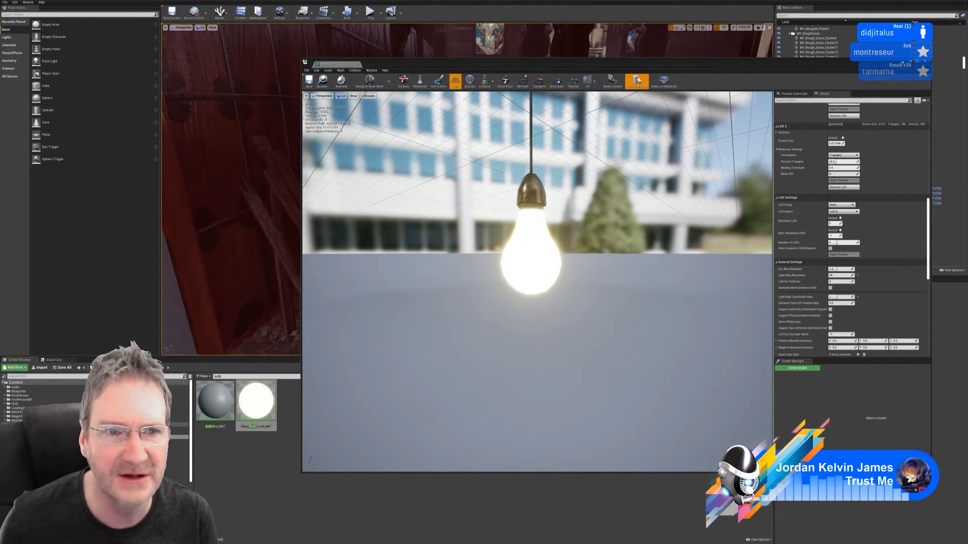
pyautogui.moveTo(534, 282)
pyautogui.mouseDown()
pyautogui.moveTo(534, 343)
pyautogui.moveTo(537, 227)
pyautogui.moveTo(540, 318)
pyautogui.moveTo(539, 283)
pyautogui.mouseUp()
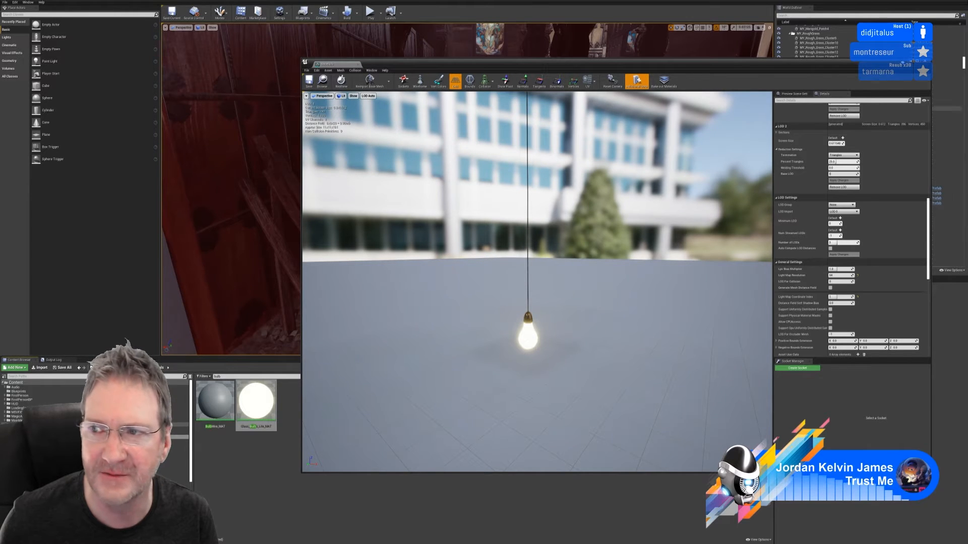
pyautogui.click(926, 62)
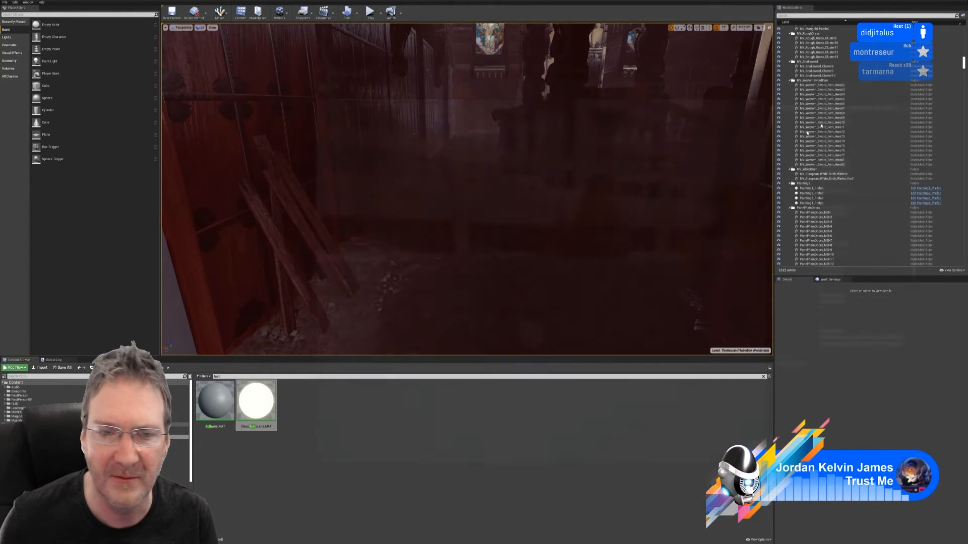
# Clear the content search for "bulb" and open the Attic models folder
pyautogui.click(342, 431)
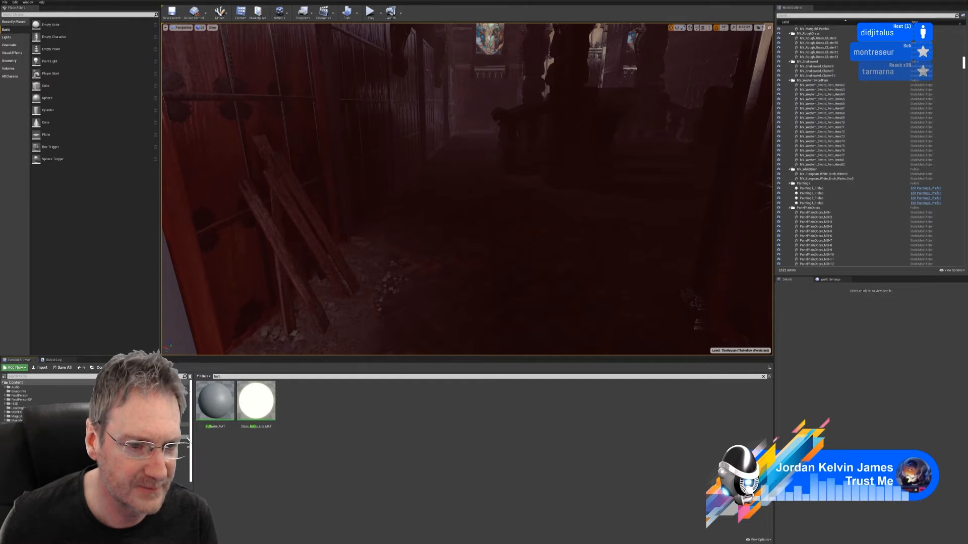
pyautogui.click(221, 377)
pyautogui.press('BackSpace')
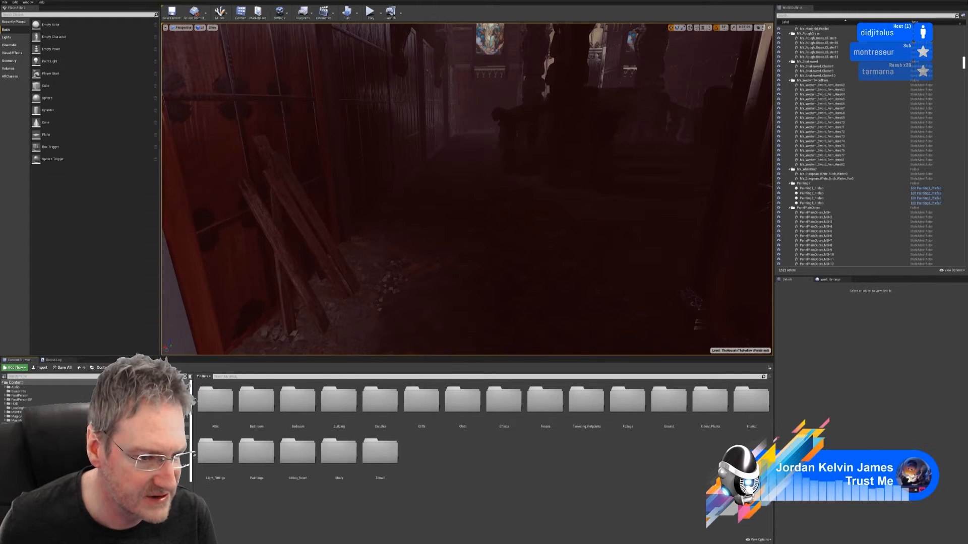
pyautogui.doubleClick(215, 401)
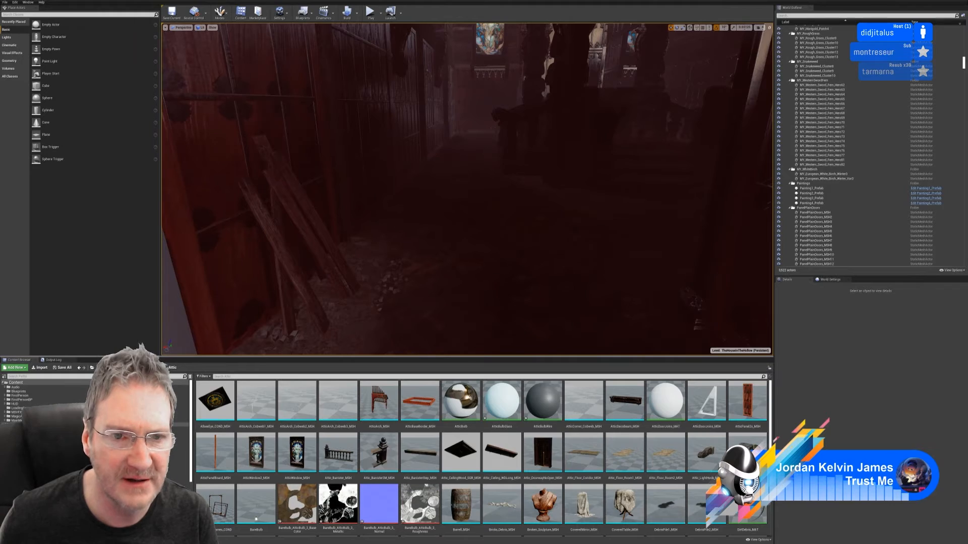
# Move the bulb's Base Color, Metallic, Normal and Roughness textures out of the Attic models folder
pyautogui.moveTo(519, 256); pyautogui.dragTo(549, 182, button='right')
pyautogui.press('w')
pyautogui.press('w')
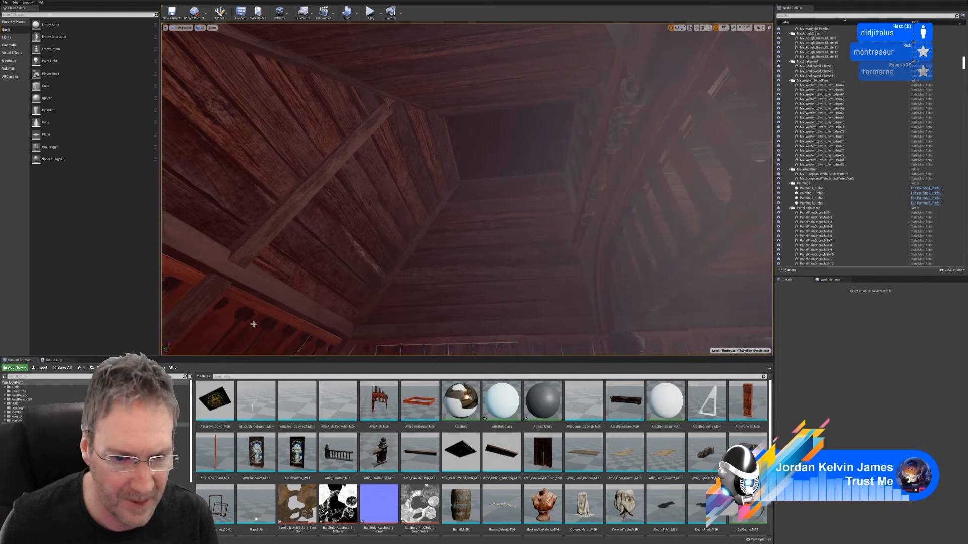
pyautogui.scroll(-2, 429, 453)
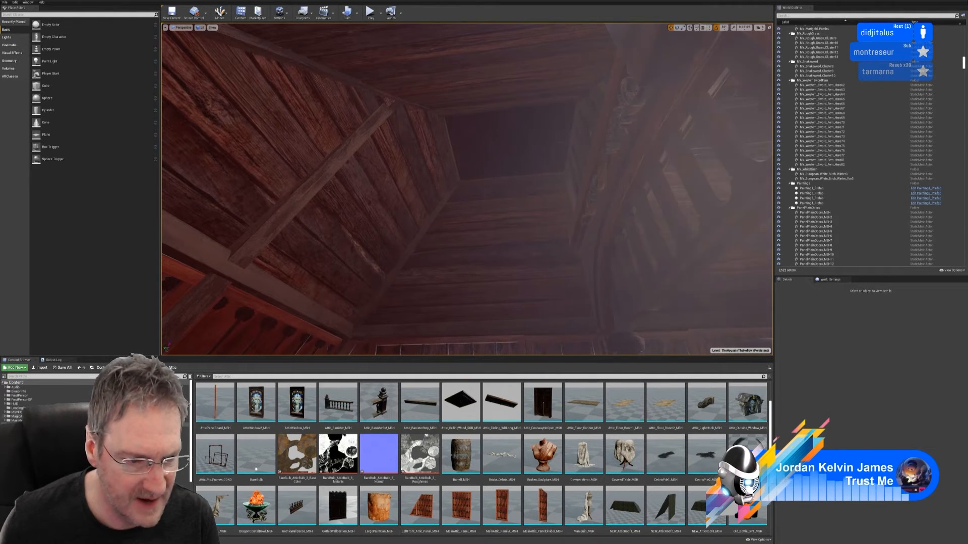
pyautogui.scroll(-10, 25, 401)
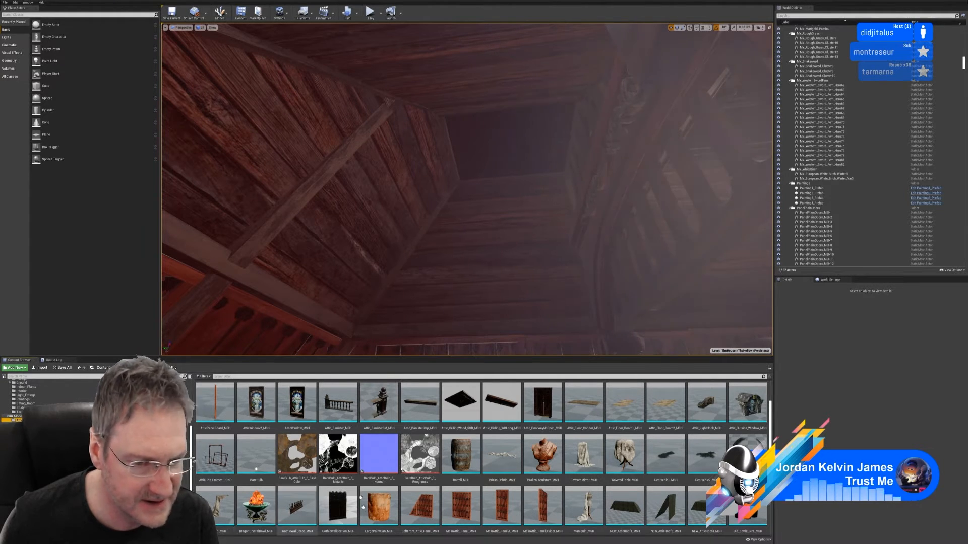
pyautogui.click(307, 459)
pyautogui.keyDown('ctrl'); pyautogui.click(332, 459); pyautogui.keyUp('ctrl')
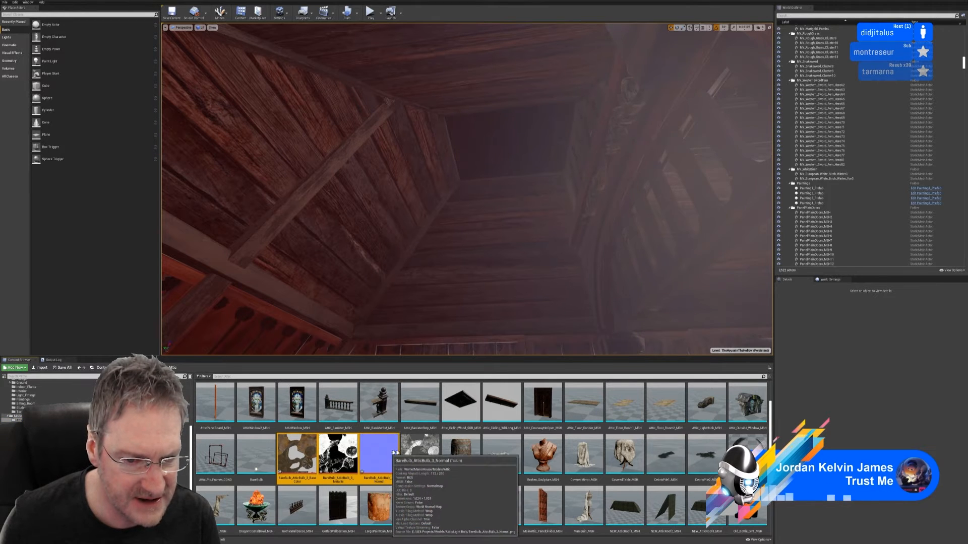
pyautogui.keyDown('ctrl'); pyautogui.click(370, 457); pyautogui.keyUp('ctrl')
pyautogui.keyDown('ctrl'); pyautogui.click(420, 456); pyautogui.keyUp('ctrl')
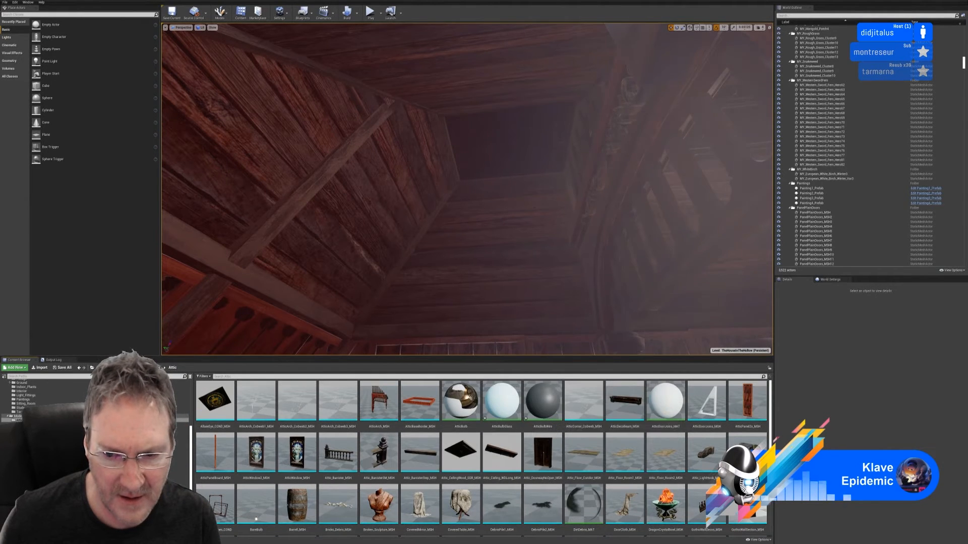
# Rename the AtticBulb material as AtticBulb_MAT
pyautogui.rightClick(468, 402)
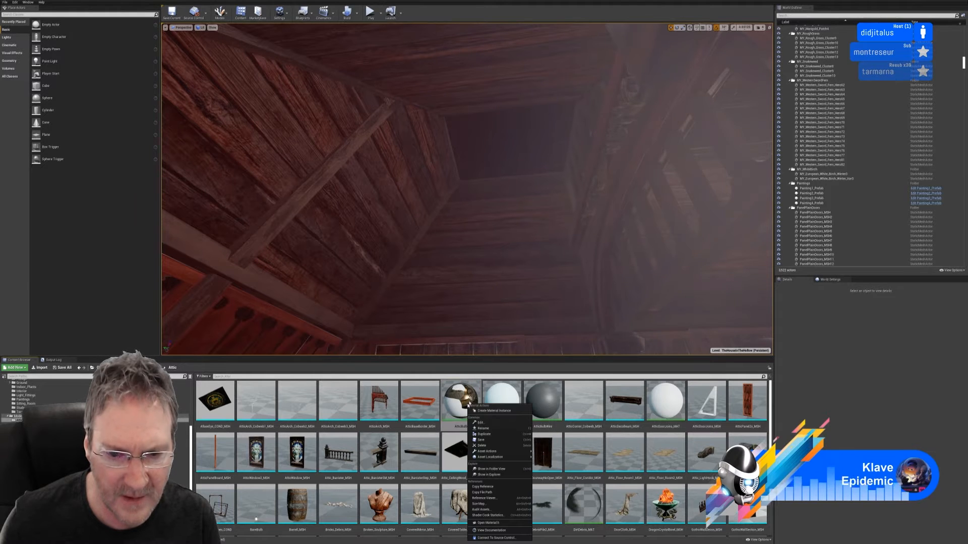
pyautogui.click(485, 424)
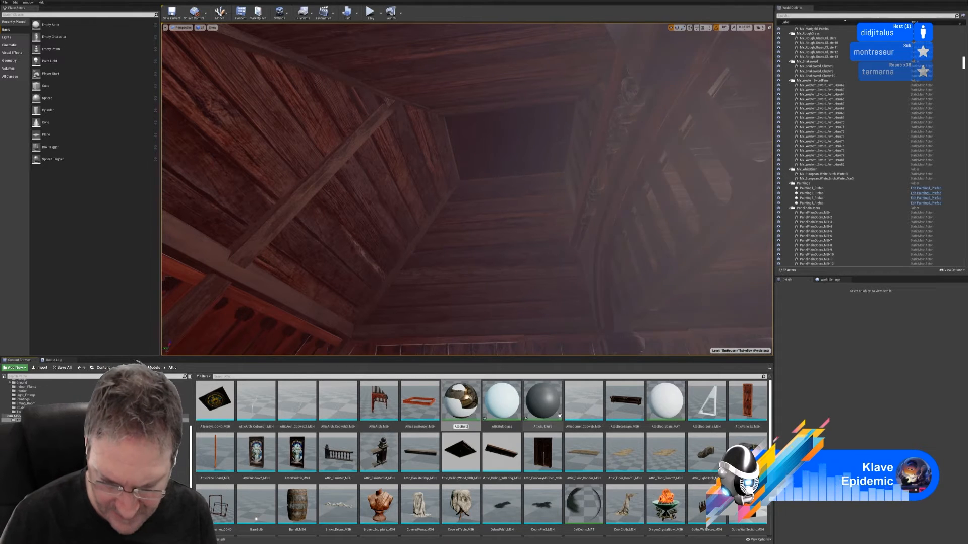
pyautogui.write('MAT')
pyautogui.press('Return')
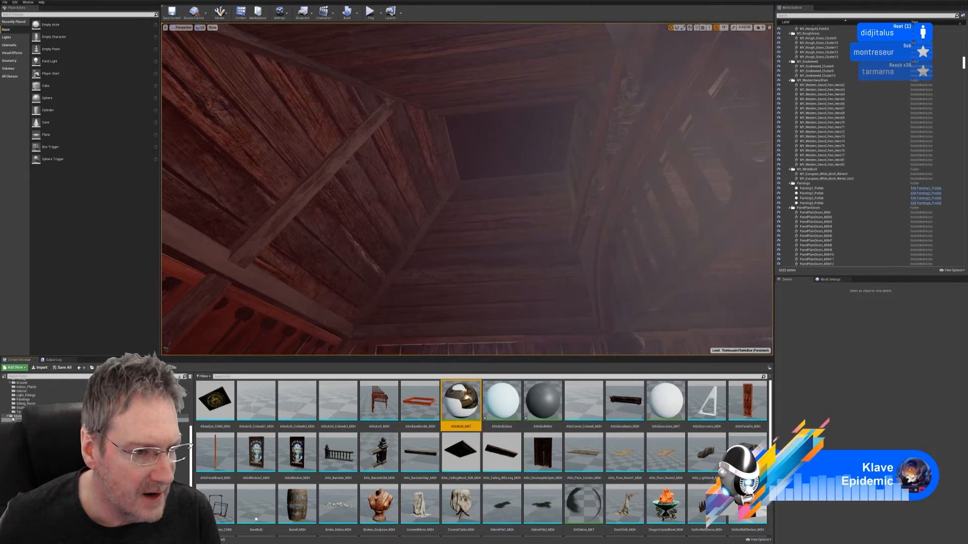
# Move the AtticBulb_MAT material out of the Attic models folder and save the changes
pyautogui.scroll(5, 191, 446)
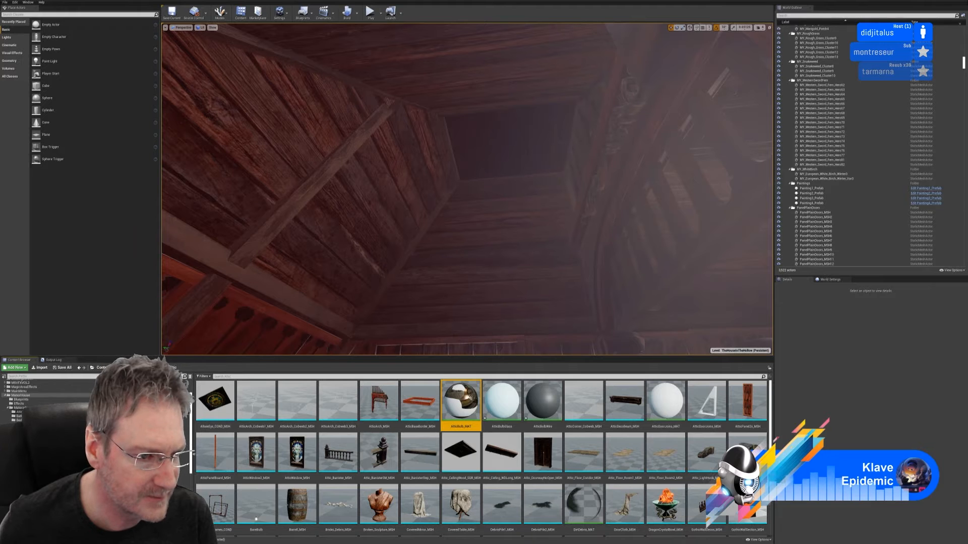
pyautogui.click(19, 412)
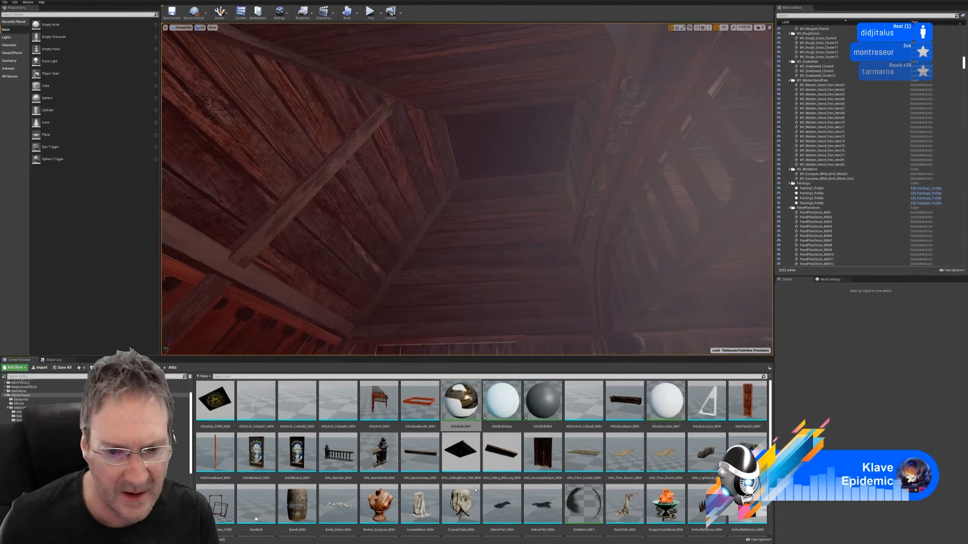
pyautogui.click(6, 2)
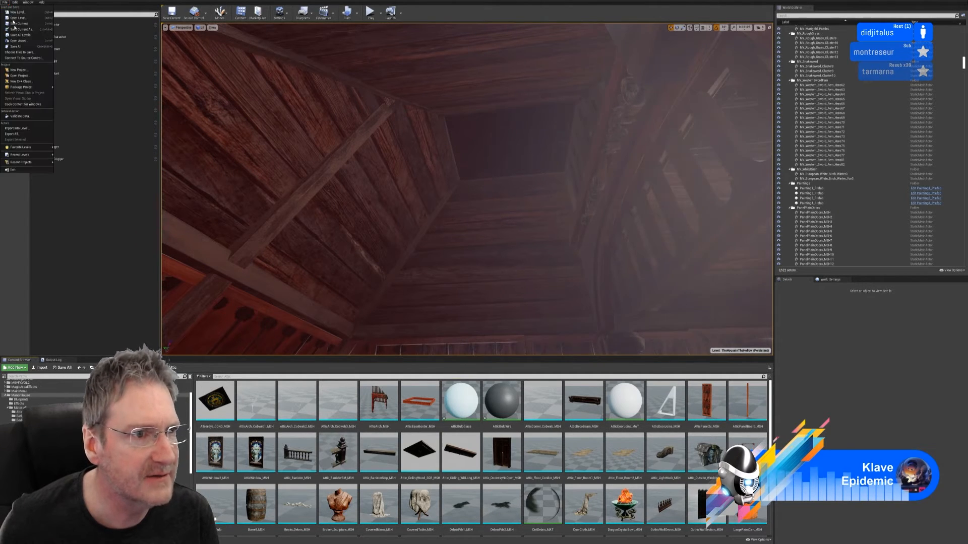
pyautogui.click(22, 50)
# Delete the unused AtticBulbGlass and AtticBulbWire materials from the Attic models folder
pyautogui.click(461, 401)
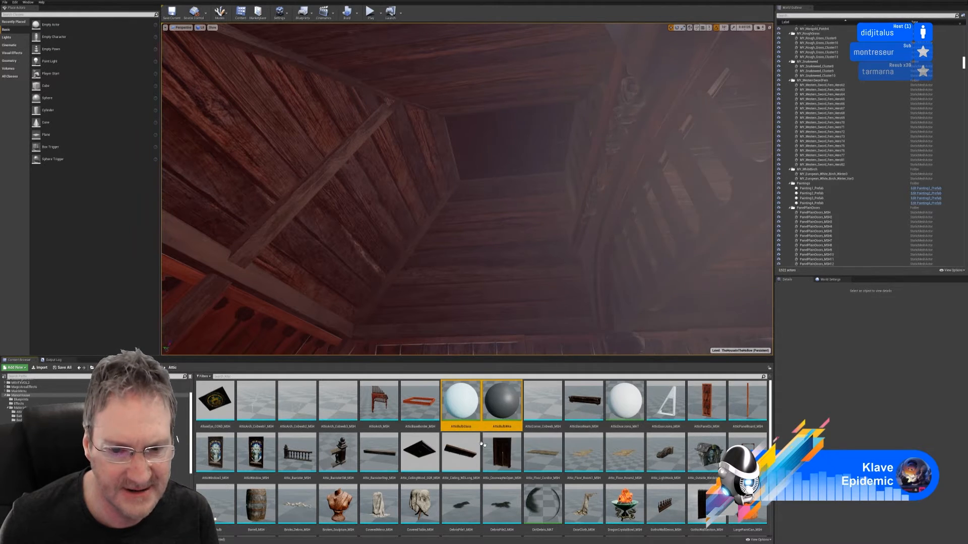
pyautogui.rightClick(496, 401)
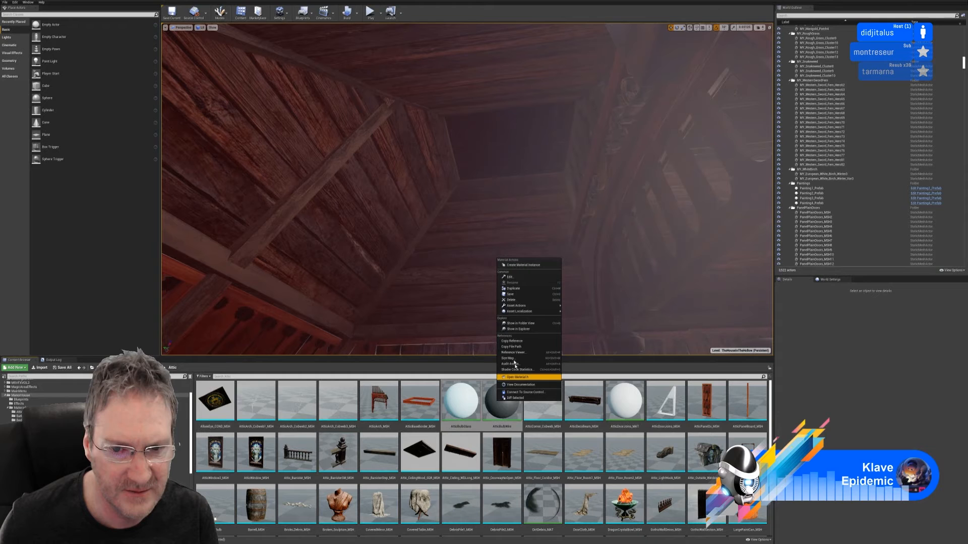
pyautogui.click(512, 301)
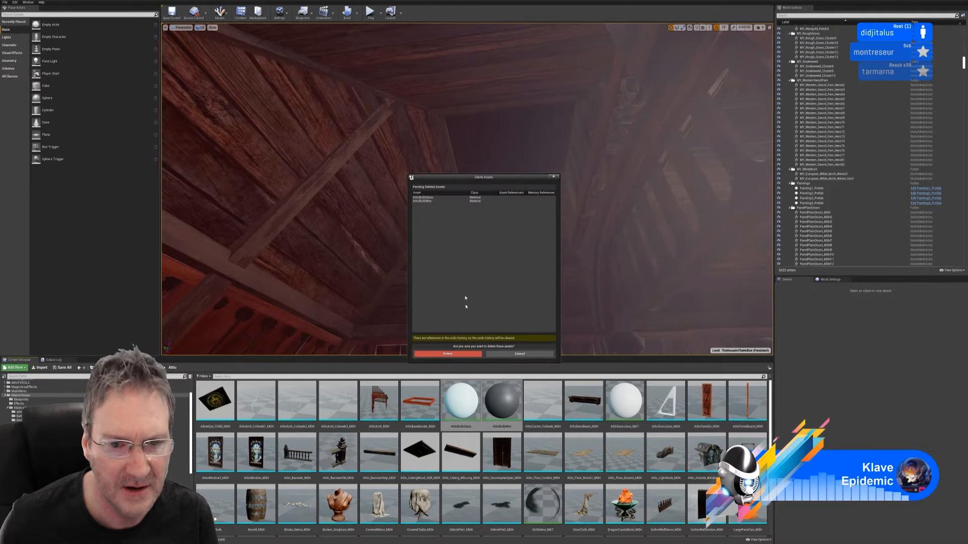
pyautogui.click(447, 354)
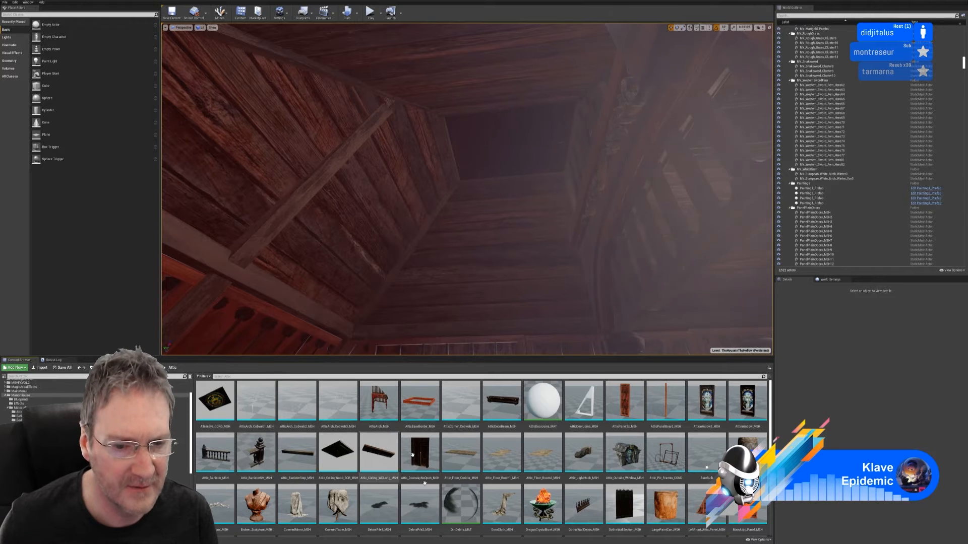
# Rename the bare bulb static mesh in the Attic models folder as BareBulb_MSH
pyautogui.scroll(-3, 425, 483)
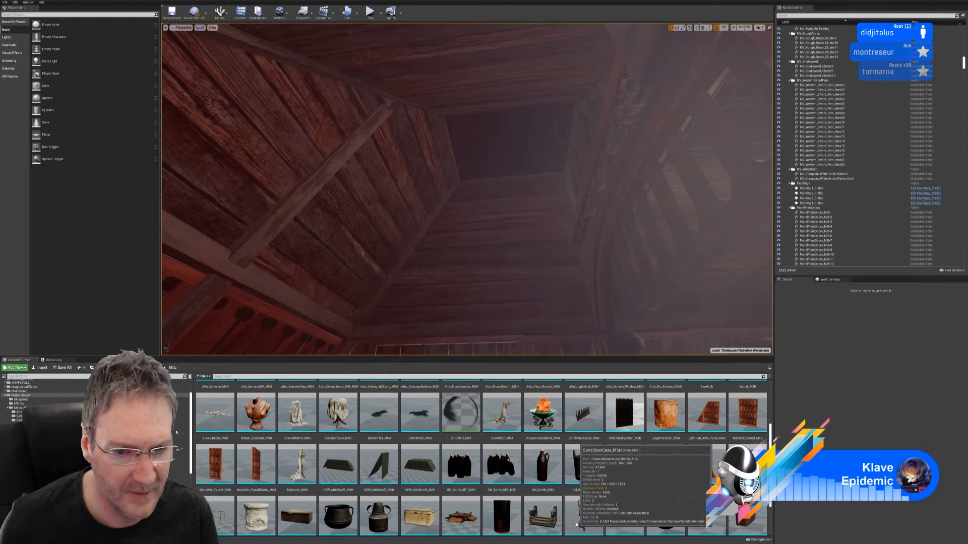
pyautogui.scroll(2, 580, 484)
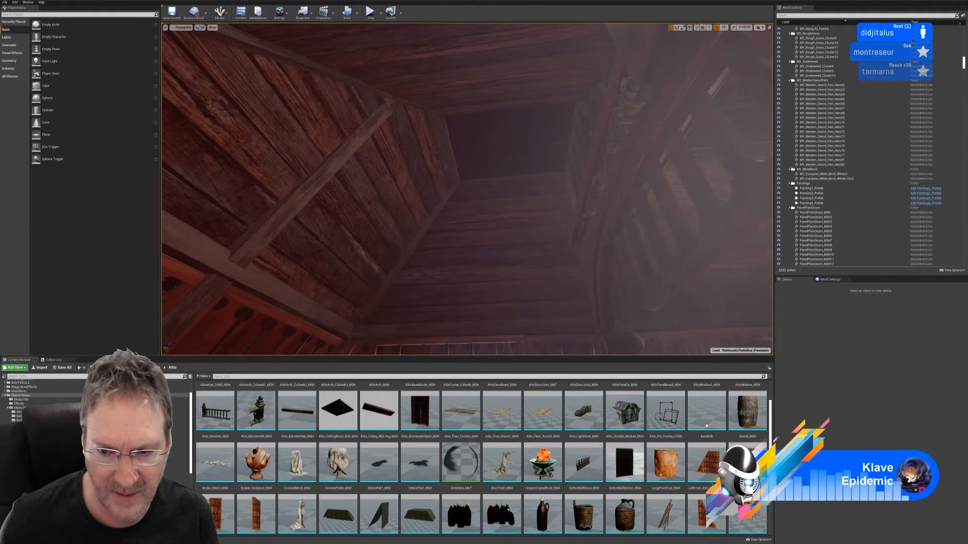
pyautogui.click(699, 420)
pyautogui.rightClick(699, 419)
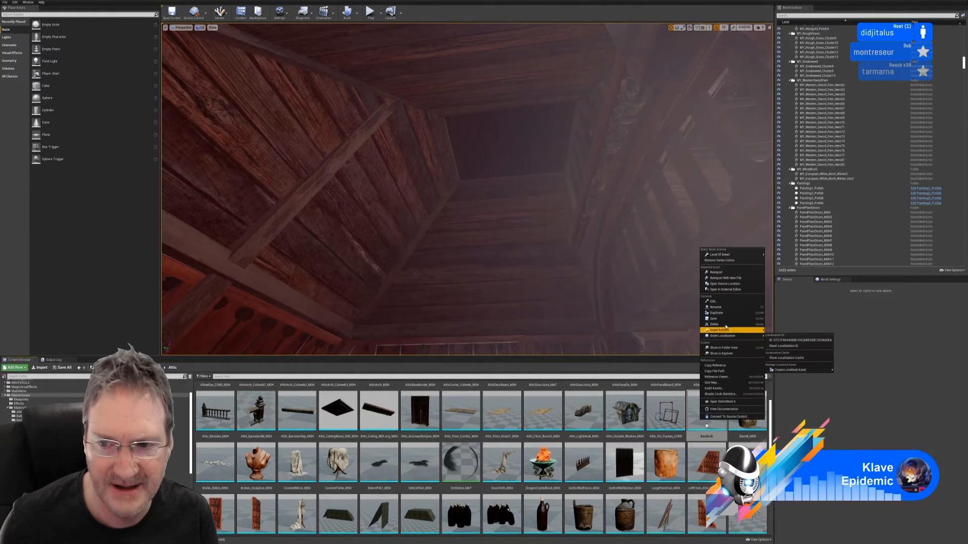
pyautogui.click(716, 307)
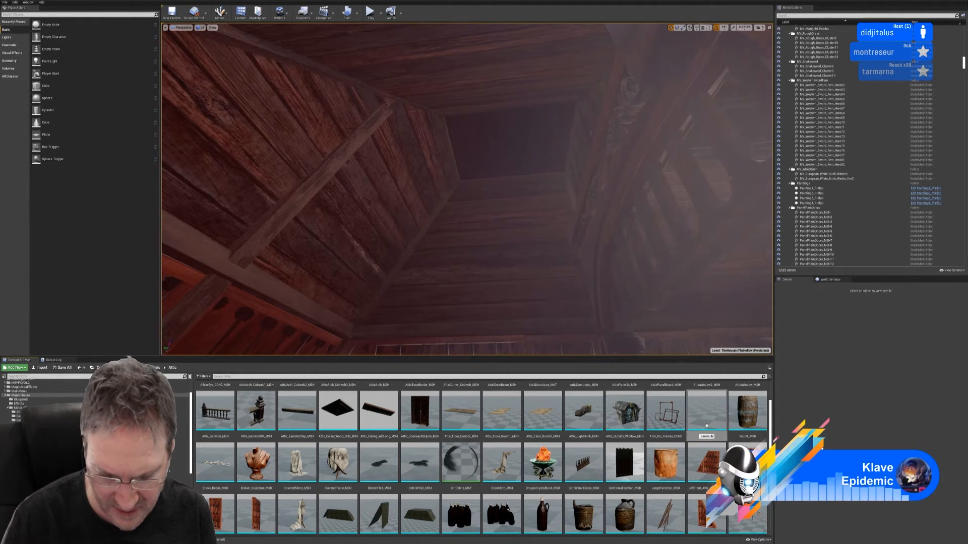
pyautogui.write('_MSH')
pyautogui.press('Return')
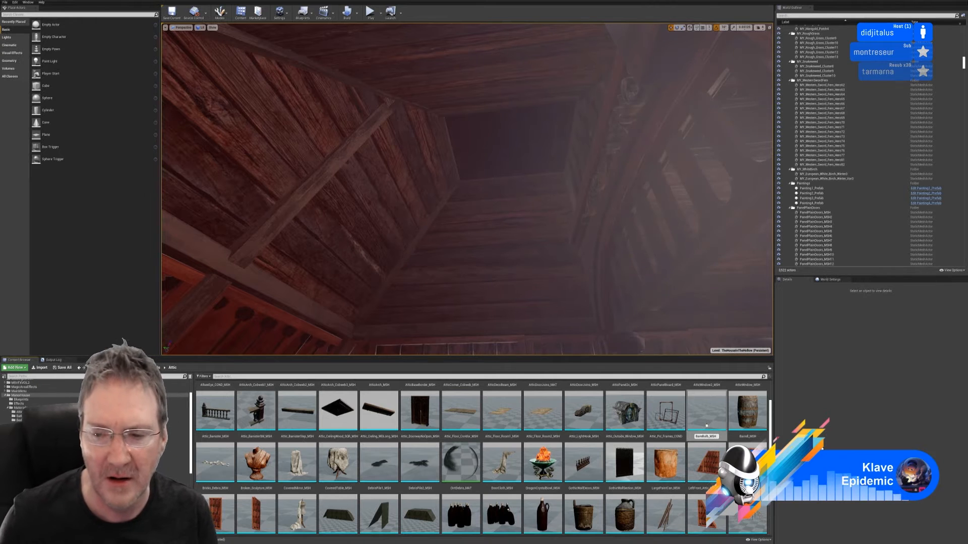
# Place BareBulb_MSH in the attic roof space and enlarge it uniformly to suit the room
pyautogui.moveTo(716, 398); pyautogui.dragTo(516, 273)
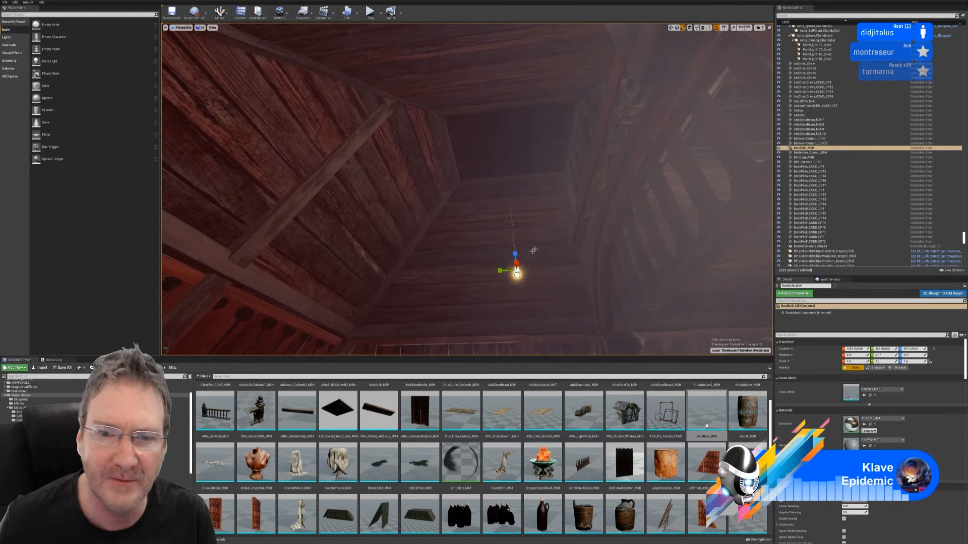
pyautogui.moveTo(517, 272)
pyautogui.mouseDown()
pyautogui.moveTo(562, 224)
pyautogui.moveTo(526, 260)
pyautogui.mouseUp()
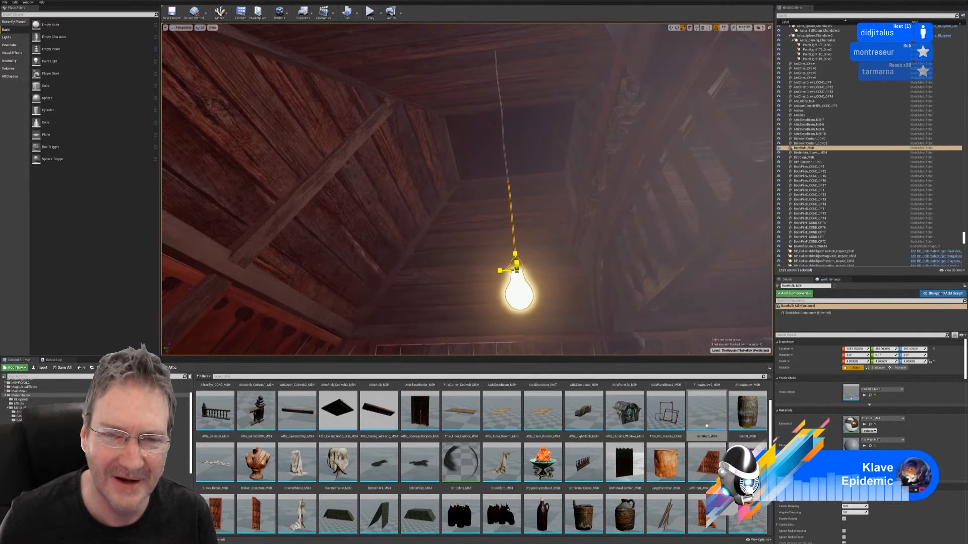
pyautogui.moveTo(522, 264); pyautogui.dragTo(524, 191, button='right')
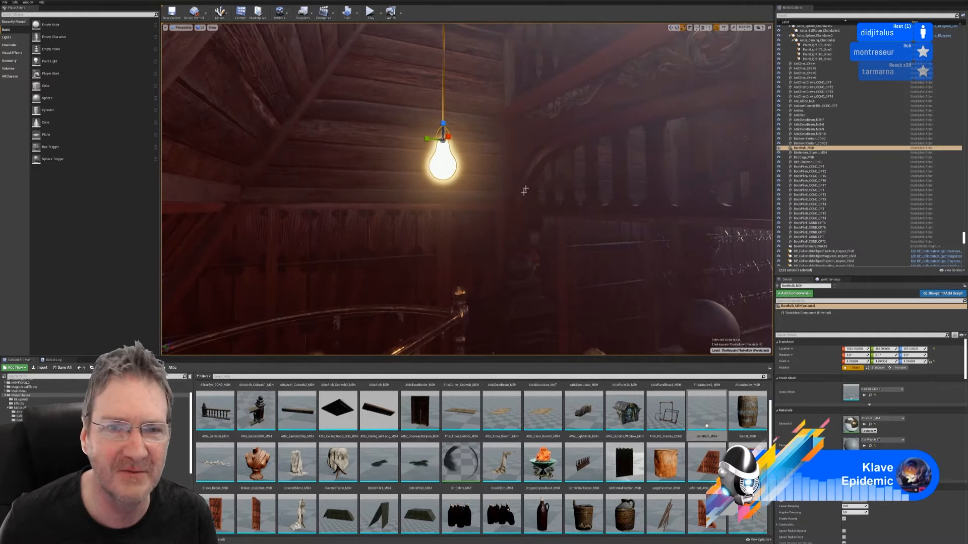
pyautogui.moveTo(441, 141); pyautogui.dragTo(423, 161)
pyautogui.moveTo(425, 160); pyautogui.dragTo(386, 108, button='right')
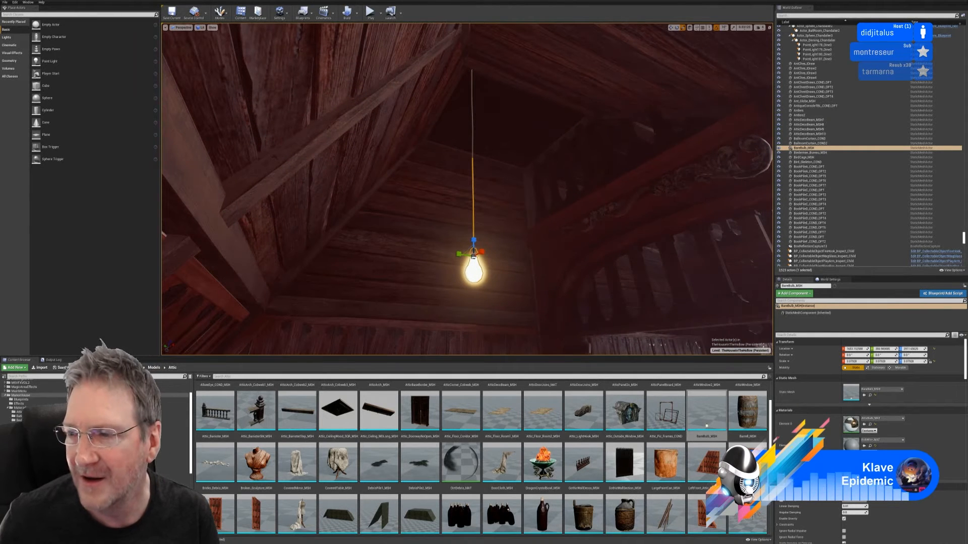
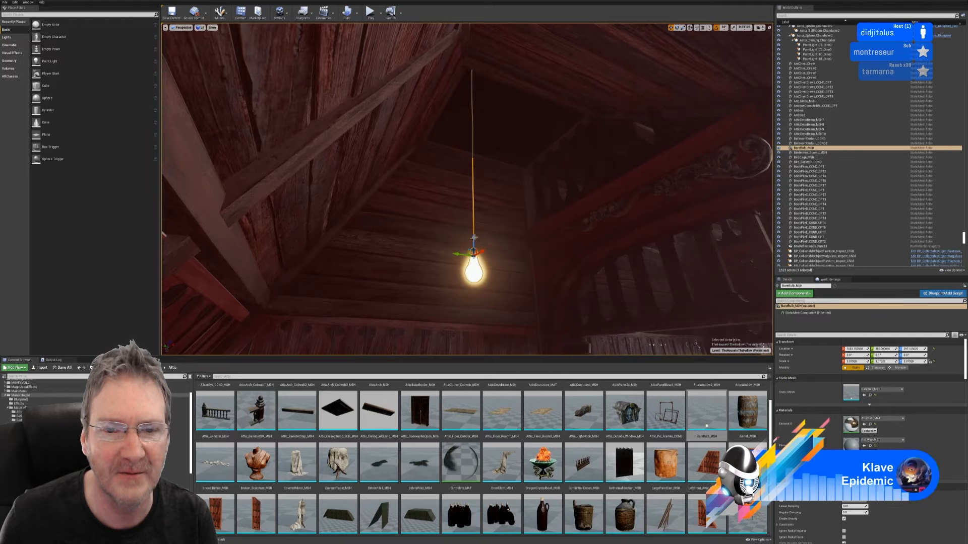
# Reposition the hanging bulb near the staircase landing and scale it down uniformly
pyautogui.moveTo(474, 238); pyautogui.dragTo(523, 288)
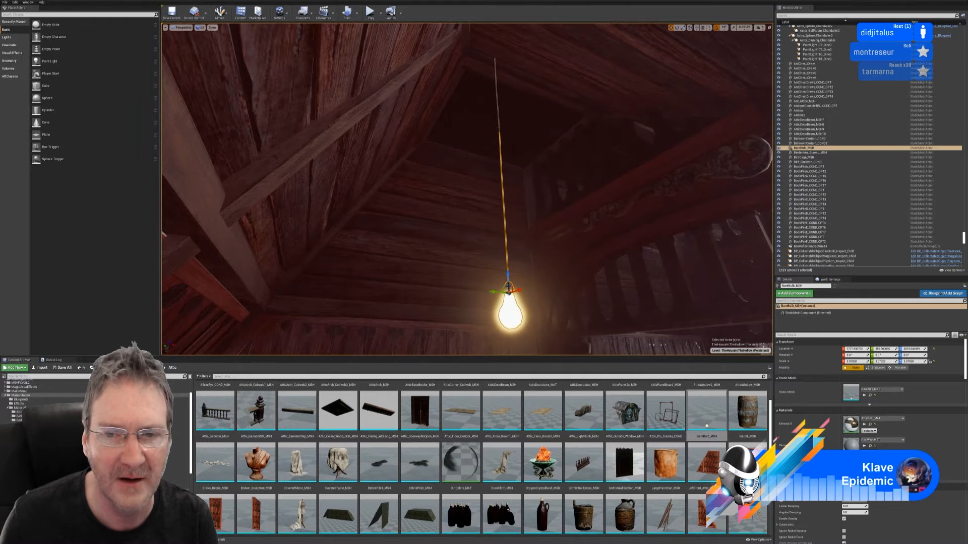
pyautogui.moveTo(524, 289); pyautogui.dragTo(498, 322, button='right')
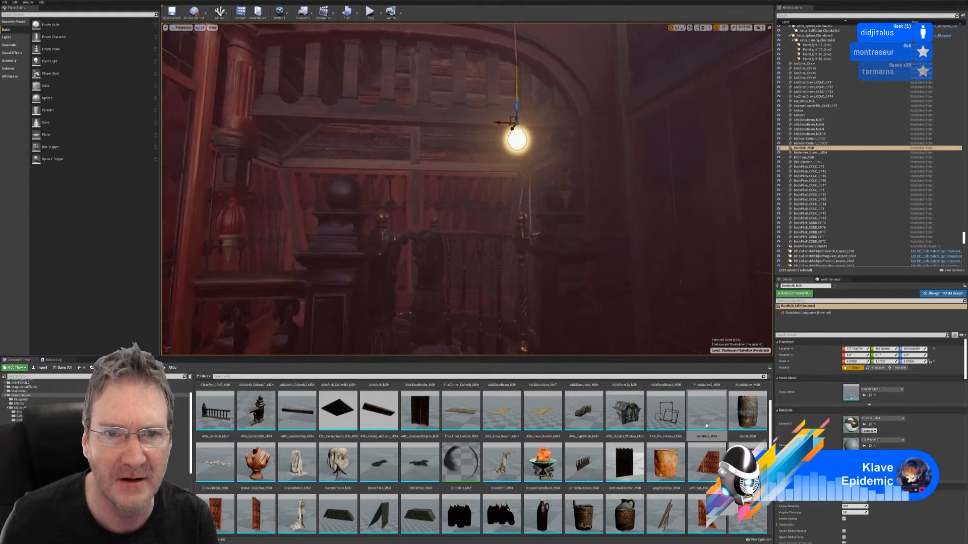
pyautogui.moveTo(466, 189); pyautogui.dragTo(491, 104, button='right')
pyautogui.press('w')
pyautogui.press('w')
pyautogui.moveTo(542, 232); pyautogui.dragTo(542, 231, button='right')
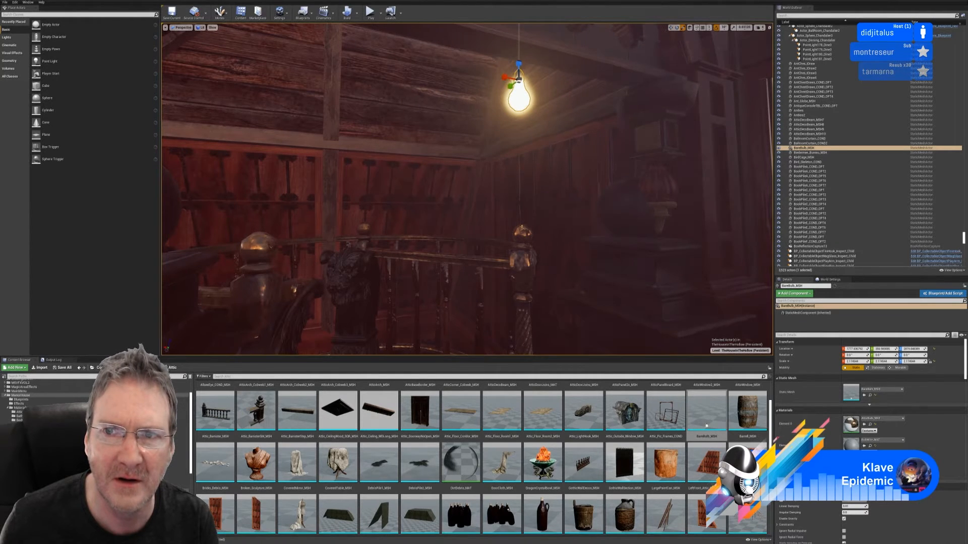
# Adjust the bulb's height so the upper end of its cord meets the attic roof structure
pyautogui.click(670, 27)
pyautogui.press('s')
pyautogui.moveTo(596, 119); pyautogui.dragTo(521, 145, button='right')
pyautogui.press('w')
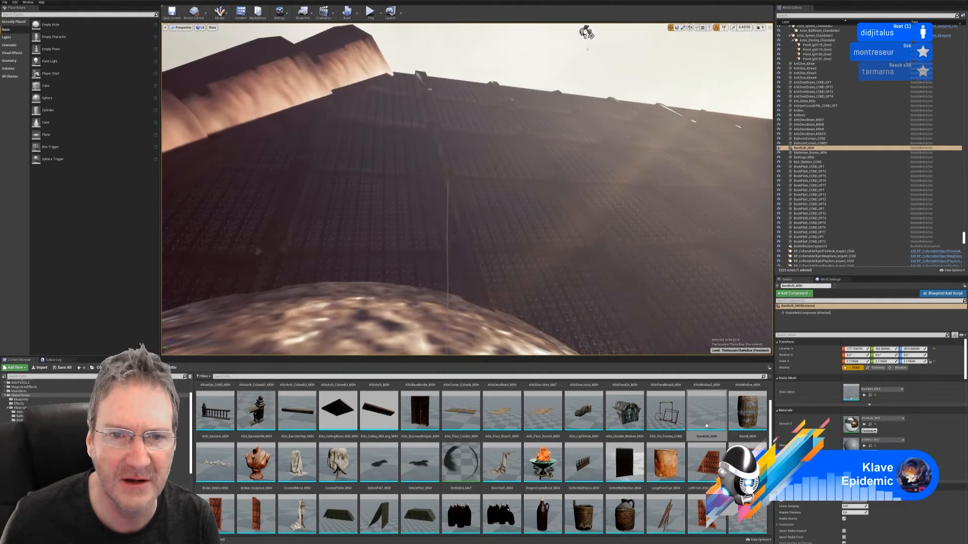
pyautogui.moveTo(467, 189); pyautogui.dragTo(465, 151, button='right')
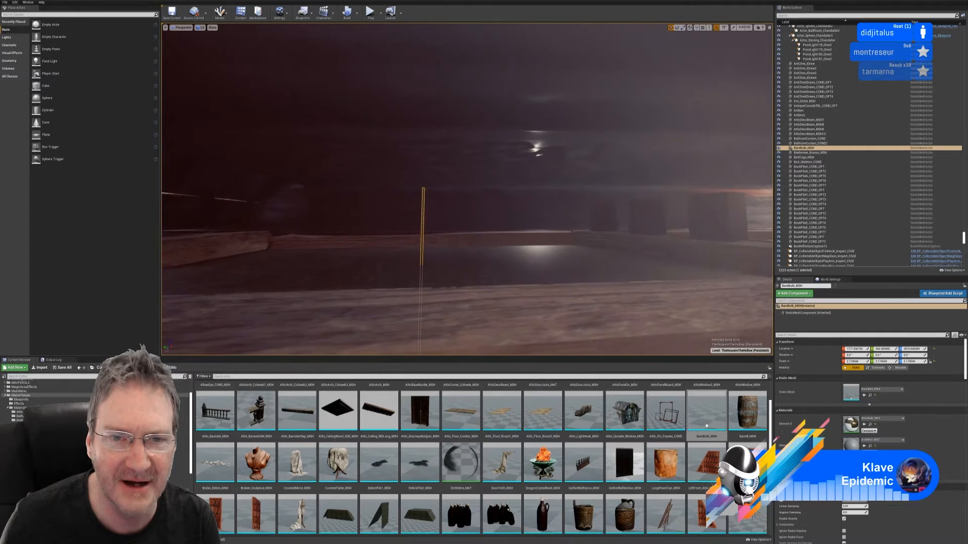
pyautogui.moveTo(466, 189); pyautogui.dragTo(471, 103, button='right')
pyautogui.moveTo(467, 189); pyautogui.dragTo(438, 129, button='right')
pyautogui.moveTo(472, 233)
pyautogui.mouseDown(button='right')
pyautogui.moveTo(472, 199)
pyautogui.moveTo(472, 233)
pyautogui.mouseUp(button='right')
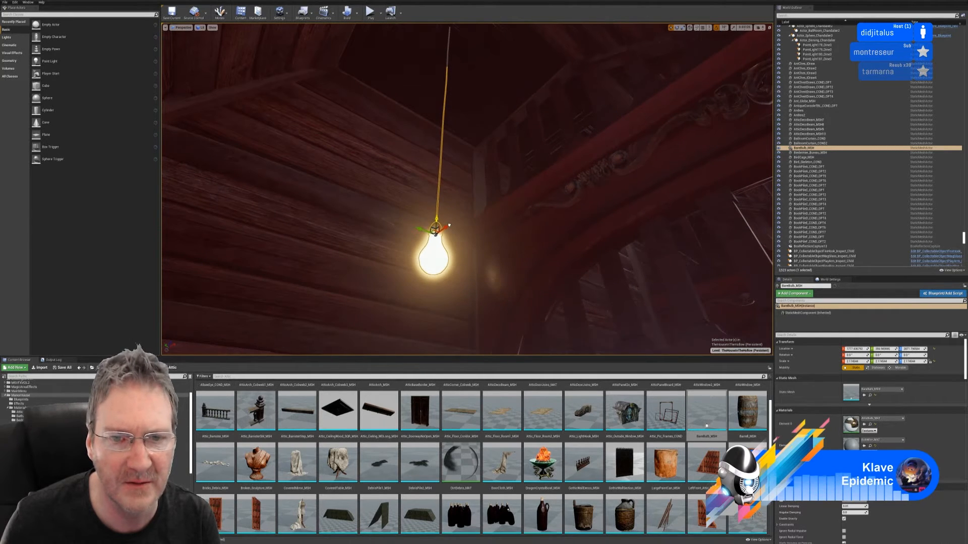
pyautogui.moveTo(467, 189); pyautogui.dragTo(502, 196, button='right')
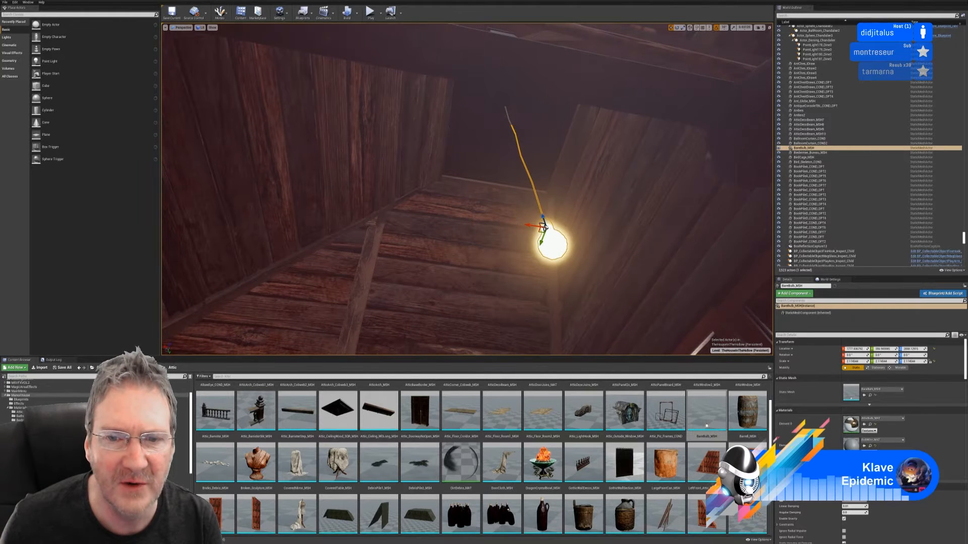
# Shift the bulb horizontally along its X axis toward the plank wall, checking it from the hallway and below
pyautogui.moveTo(531, 226); pyautogui.dragTo(420, 204)
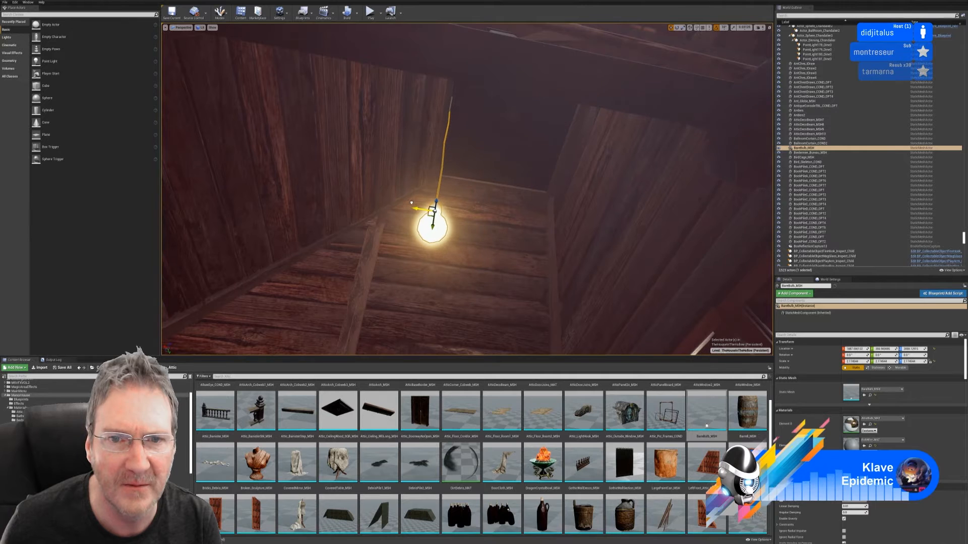
pyautogui.moveTo(412, 202); pyautogui.dragTo(408, 223)
pyautogui.moveTo(515, 227); pyautogui.dragTo(512, 260, button='right')
pyautogui.press('s')
pyautogui.moveTo(498, 84)
pyautogui.mouseDown(button='right')
pyautogui.moveTo(509, 66)
pyautogui.moveTo(491, 73)
pyautogui.moveTo(498, 84)
pyautogui.mouseUp(button='right')
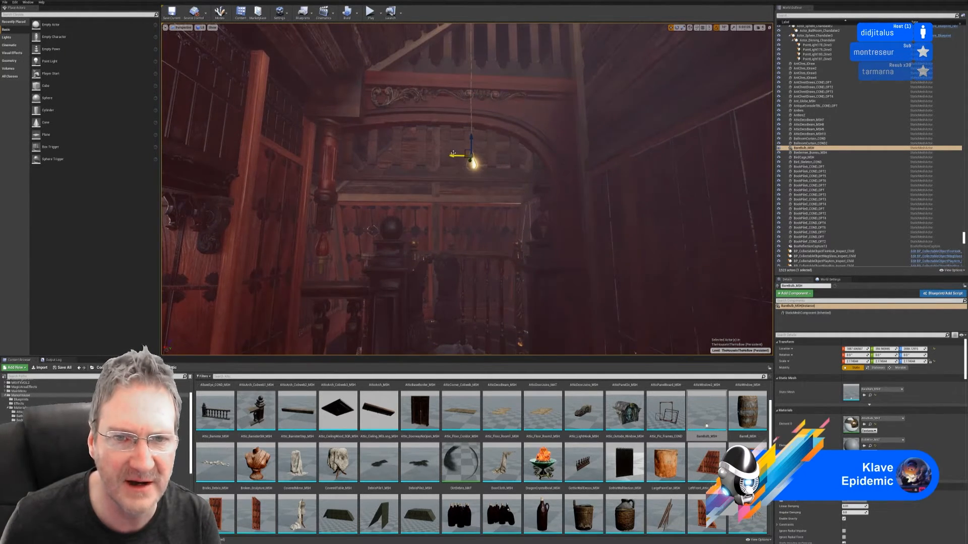
pyautogui.moveTo(453, 155); pyautogui.dragTo(426, 163)
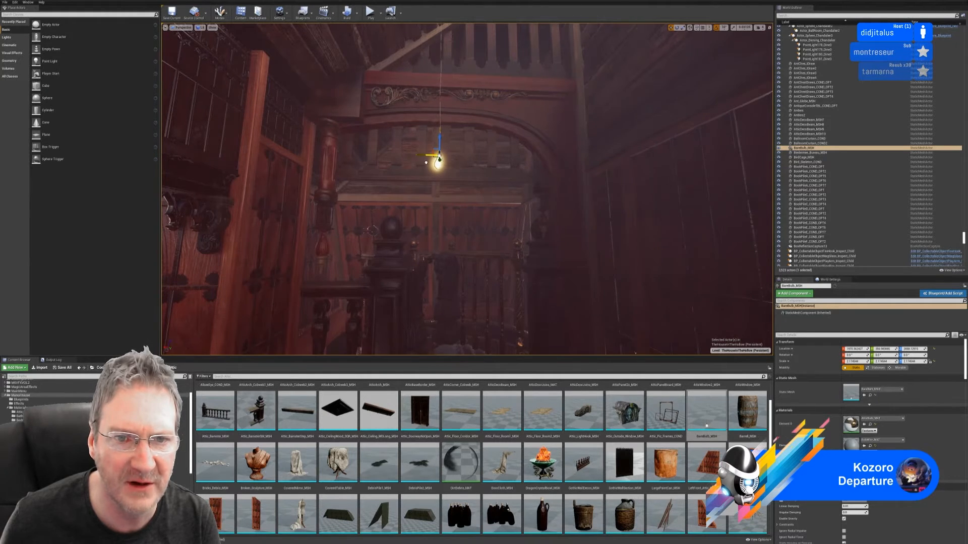
pyautogui.moveTo(485, 227); pyautogui.dragTo(467, 194, button='right')
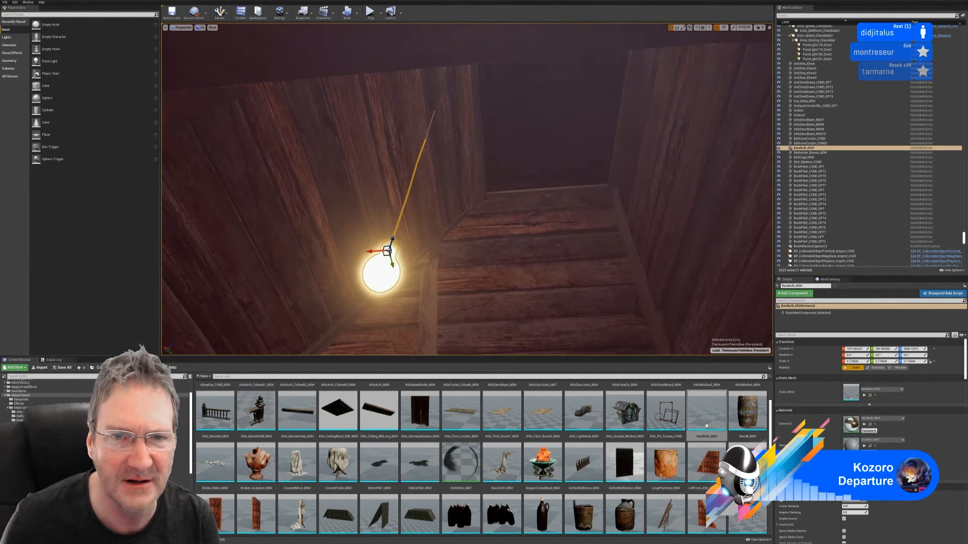
pyautogui.moveTo(480, 151); pyautogui.dragTo(482, 86, button='right')
pyautogui.press('s')
pyautogui.press('w')
pyautogui.press('w')
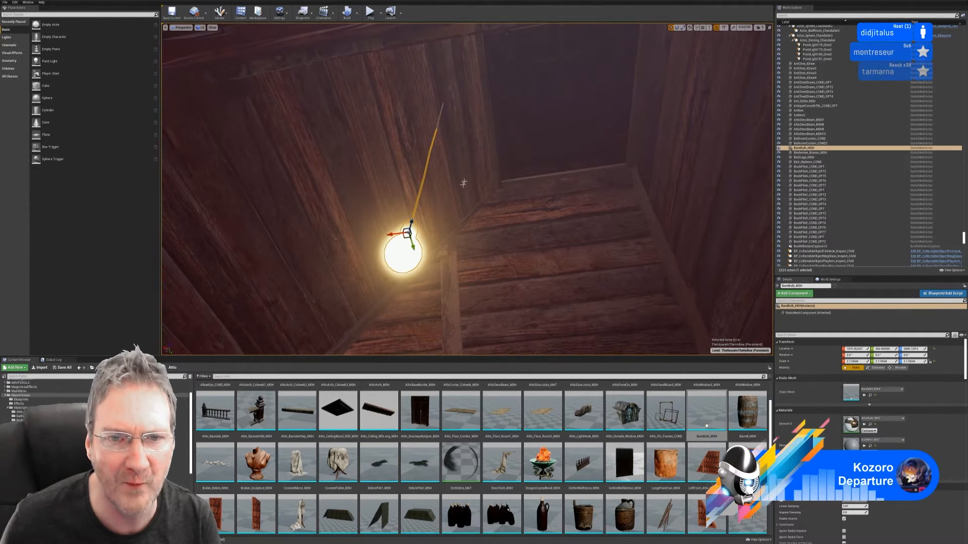
# Try the bulb on the opposite side of the roof space and bring it back toward the plank wall
pyautogui.moveTo(392, 236); pyautogui.dragTo(657, 230)
pyautogui.moveTo(515, 178); pyautogui.dragTo(467, 263, button='right')
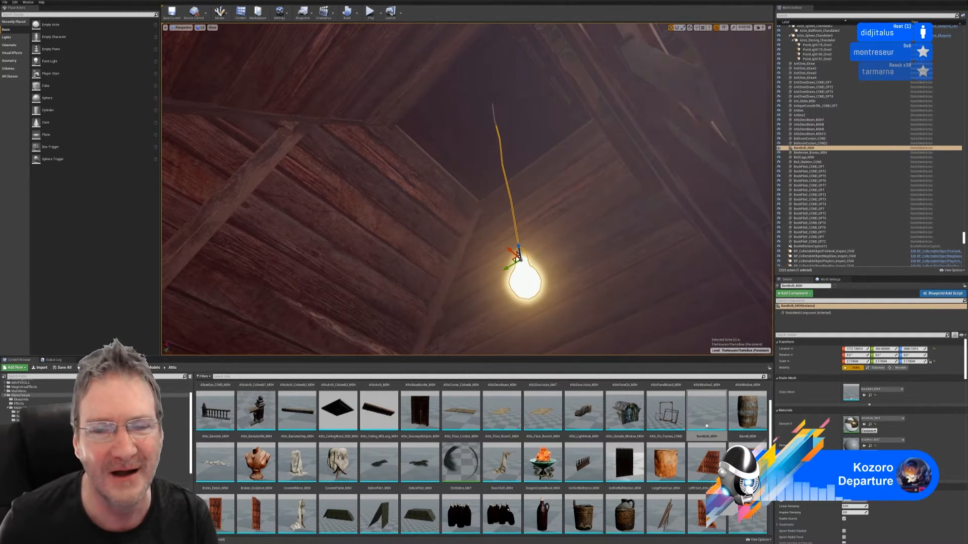
pyautogui.moveTo(539, 160); pyautogui.dragTo(549, 112, button='right')
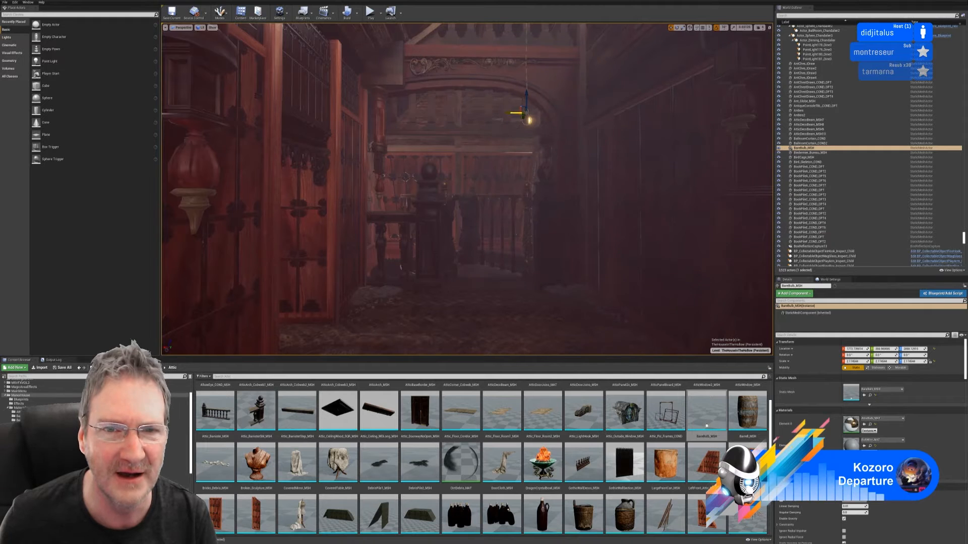
pyautogui.moveTo(514, 113); pyautogui.dragTo(442, 116)
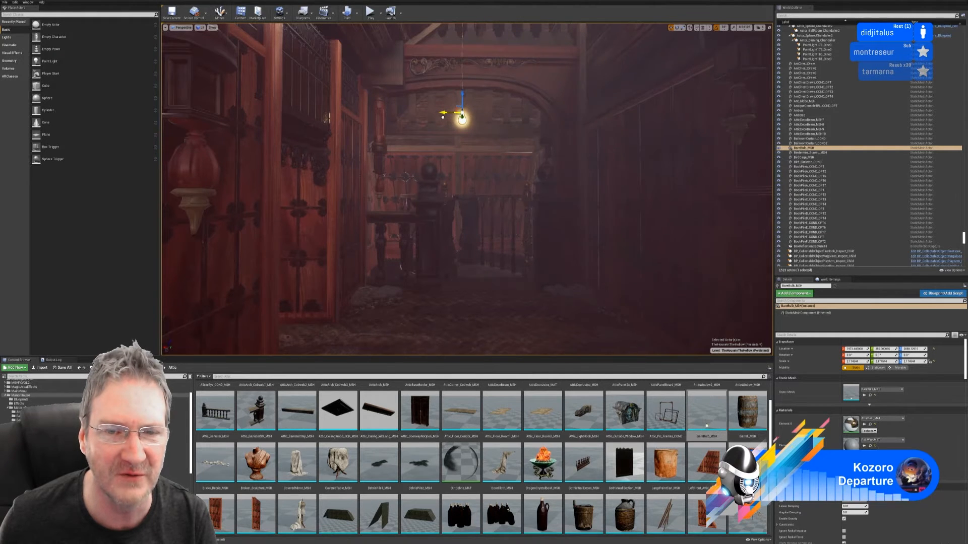
pyautogui.moveTo(534, 232); pyautogui.dragTo(479, 151, button='right')
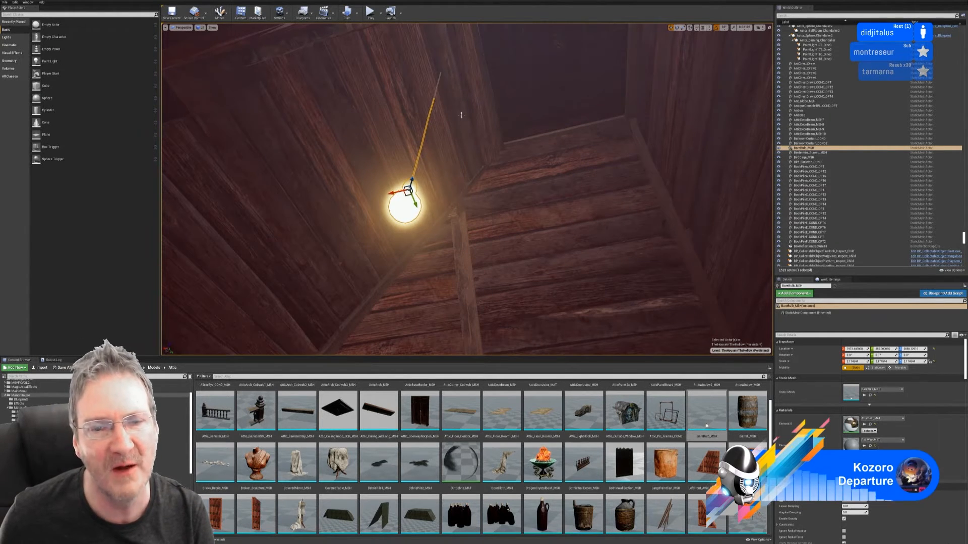
pyautogui.moveTo(462, 115); pyautogui.dragTo(344, 117, button='right')
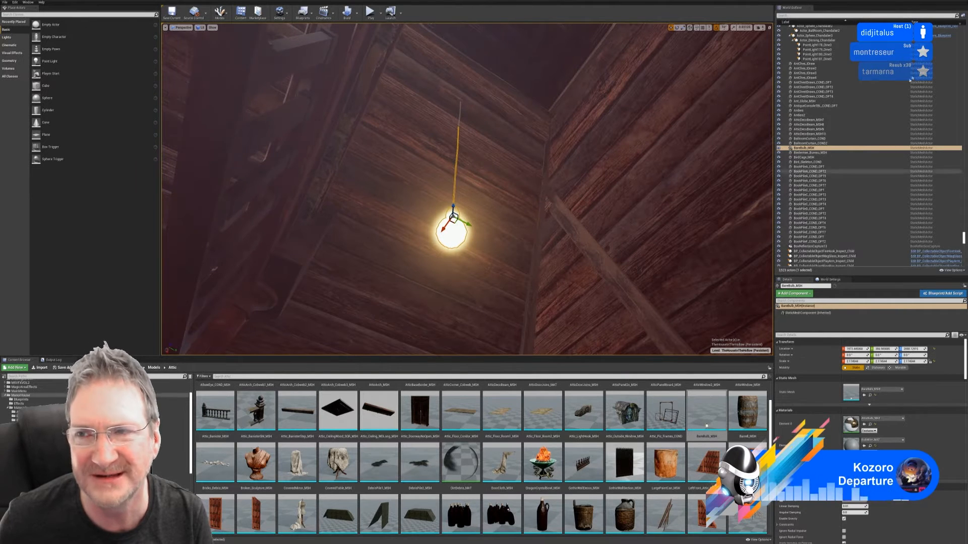
pyautogui.moveTo(523, 213); pyautogui.dragTo(532, 218, button='right')
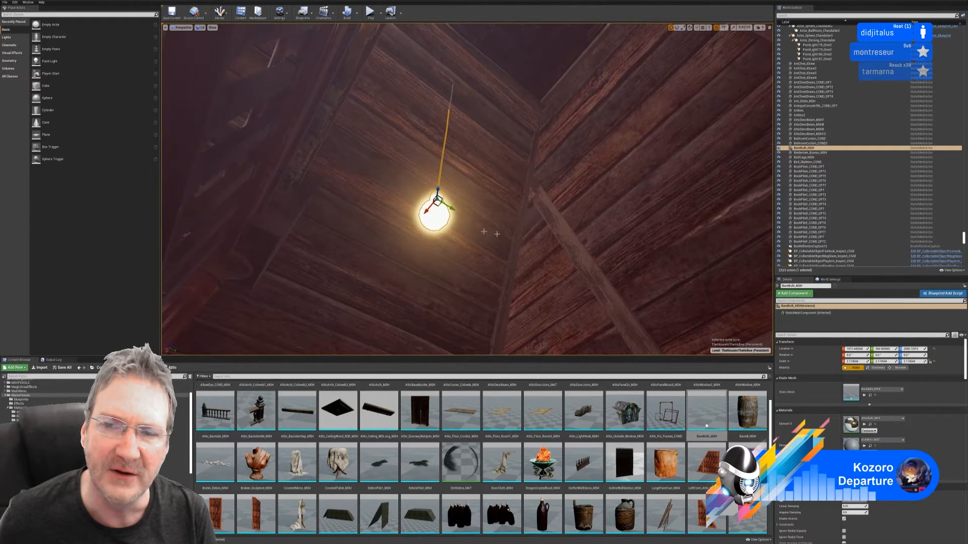
# Switch to 3ds Max and scale the selected bulb and cord model uniformly to 215 percent
pyautogui.click(946, 2)
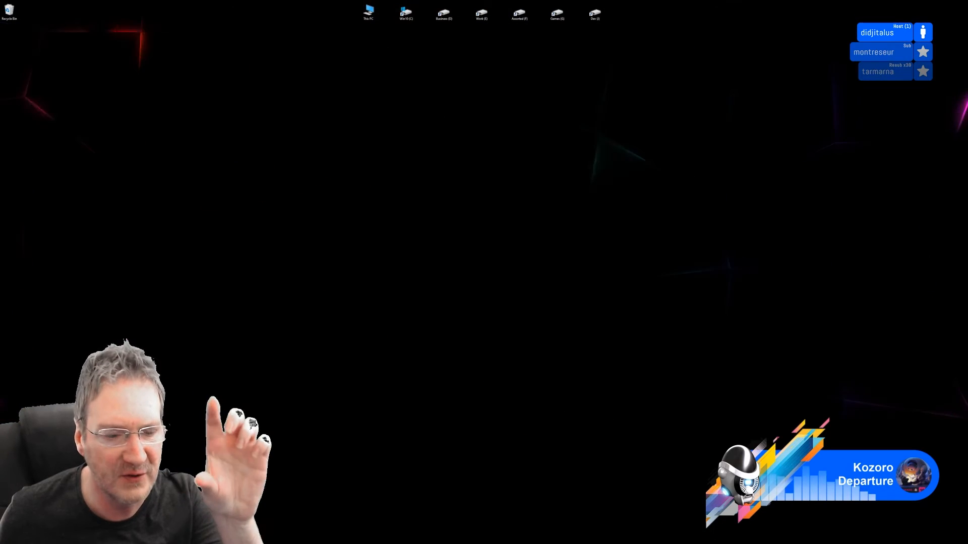
pyautogui.moveTo(204, 541)
pyautogui.click(217, 525)
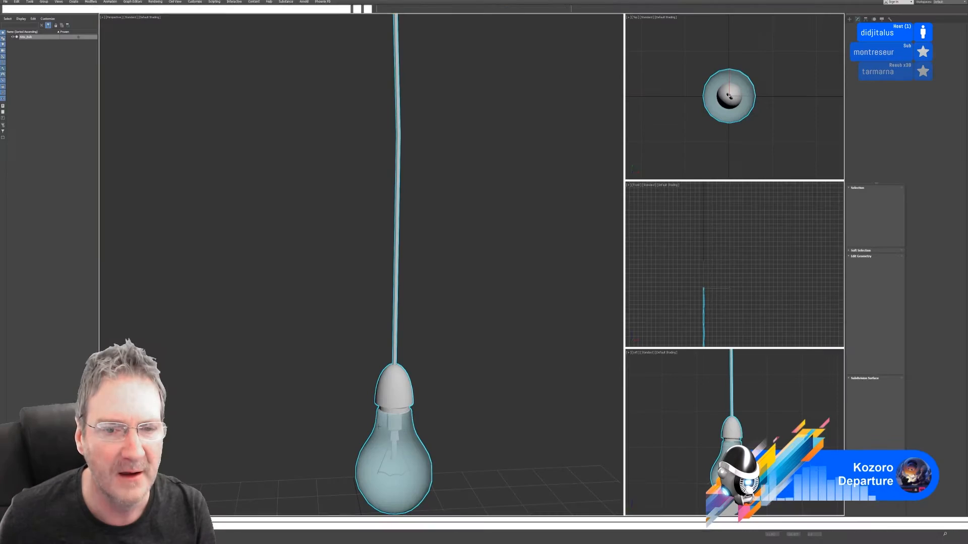
pyautogui.scroll(-3, 421, 405)
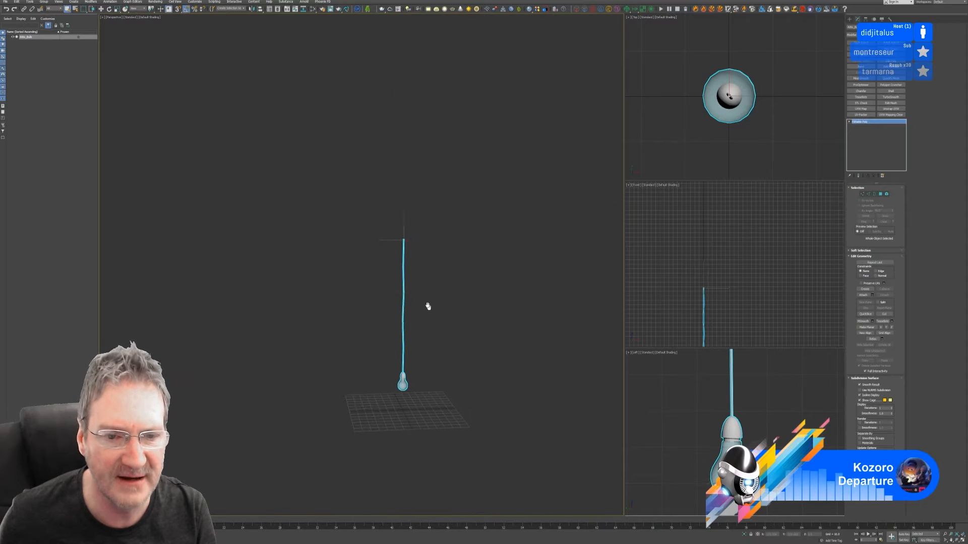
pyautogui.click(117, 9)
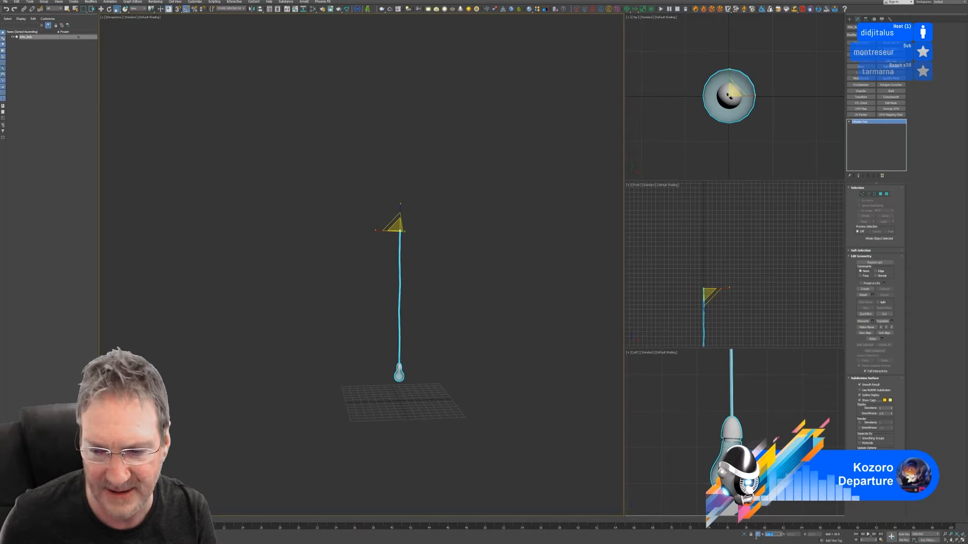
pyautogui.write('215')
pyautogui.press('Return')
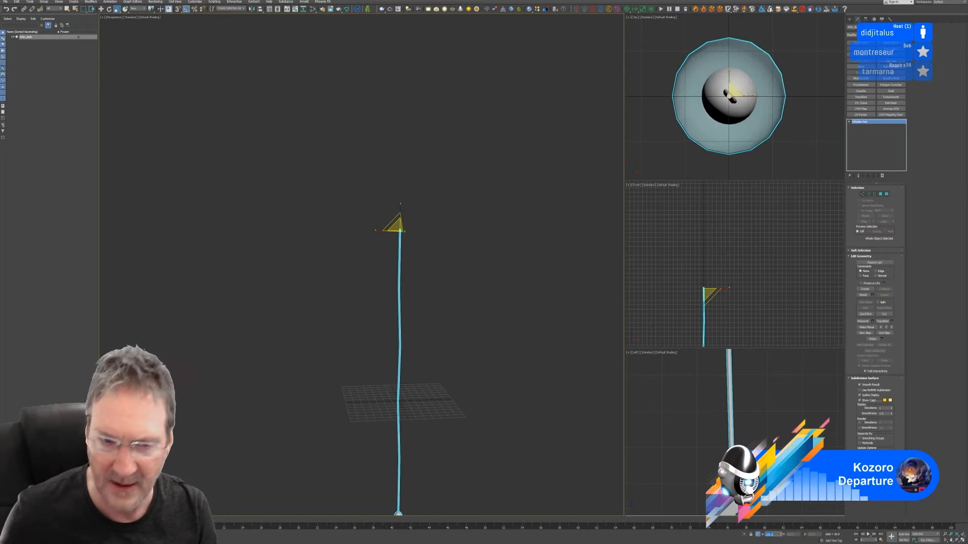
pyautogui.scroll(-3, 380, 316)
pyautogui.scroll(5, 410, 313)
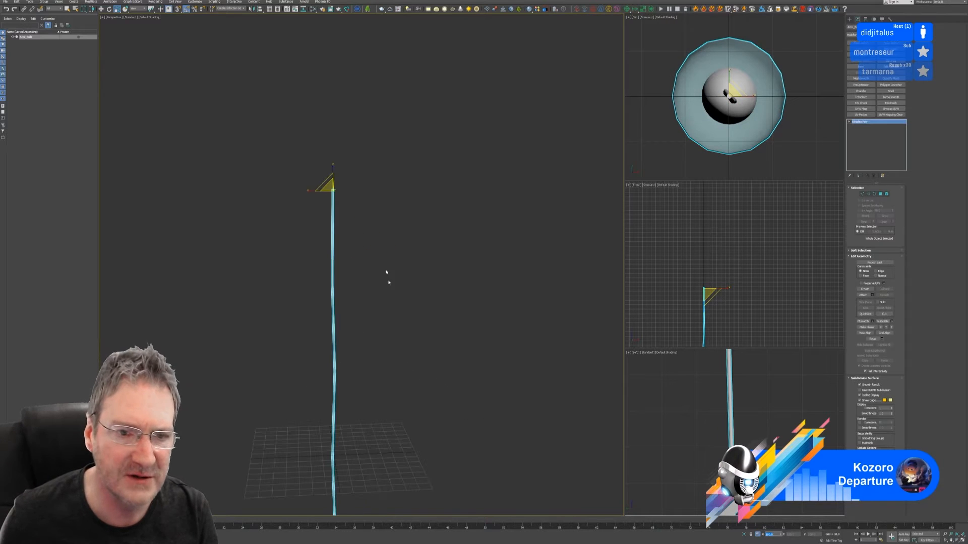
pyautogui.moveTo(387, 246); pyautogui.dragTo(407, 249, button='middle')
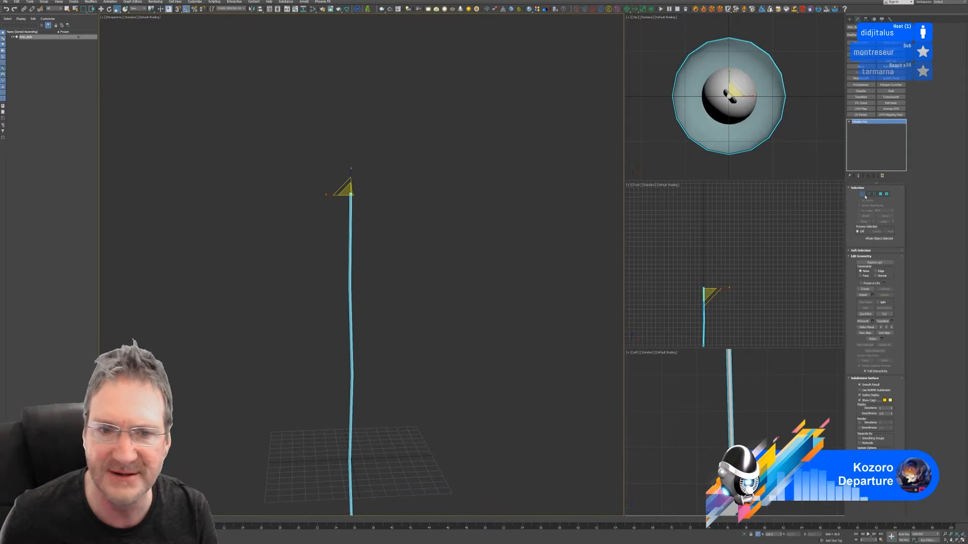
# Select the vertices at the cord's upper end and move them down along Z to shorten the cord
pyautogui.click(863, 194)
pyautogui.moveTo(309, 168); pyautogui.dragTo(440, 235)
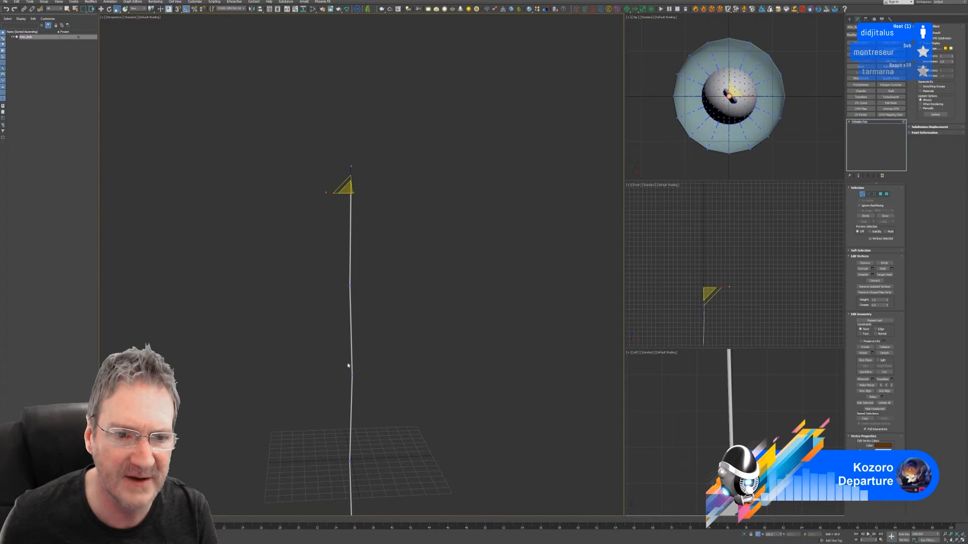
pyautogui.moveTo(363, 328); pyautogui.dragTo(430, 309, button='middle')
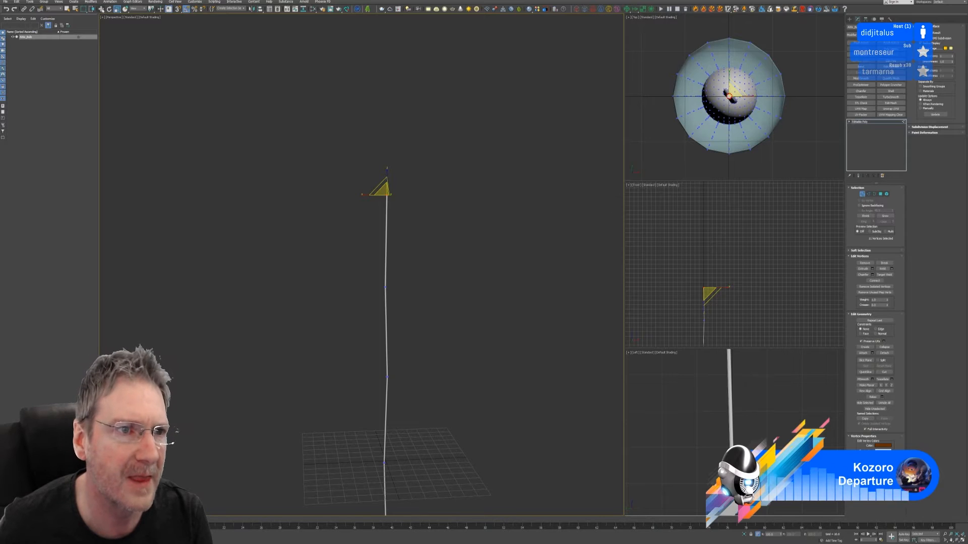
pyautogui.press('w')
pyautogui.moveTo(417, 192); pyautogui.dragTo(410, 157, button='middle')
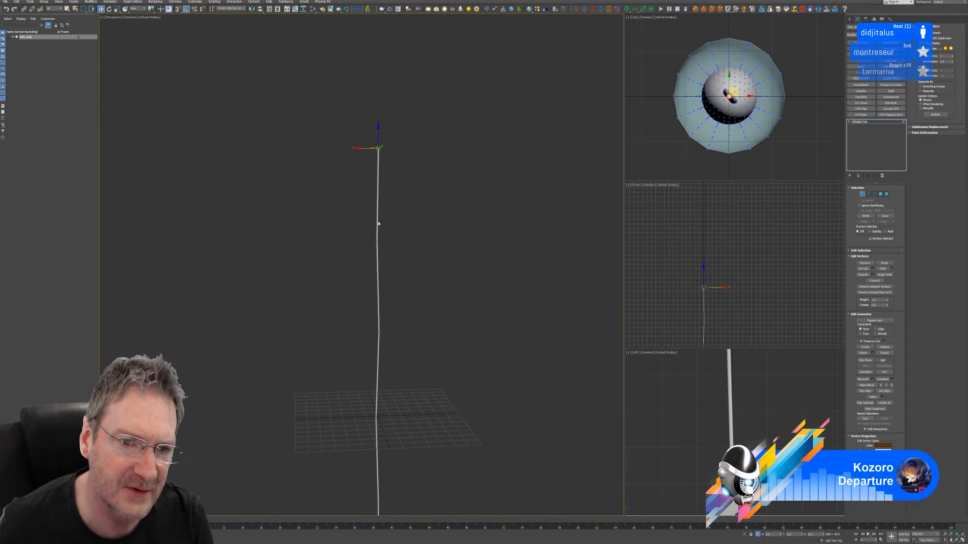
pyautogui.moveTo(373, 136); pyautogui.dragTo(379, 162)
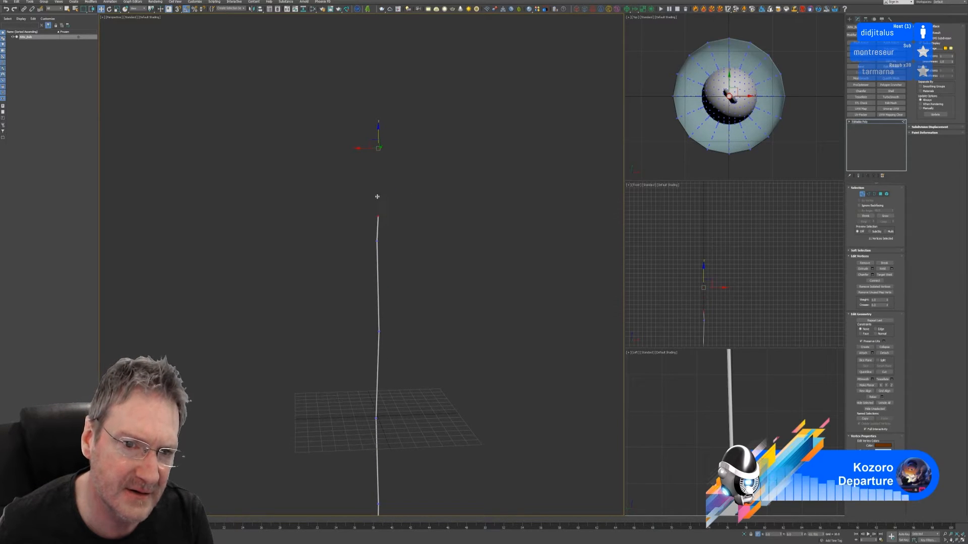
pyautogui.moveTo(377, 203); pyautogui.dragTo(377, 203)
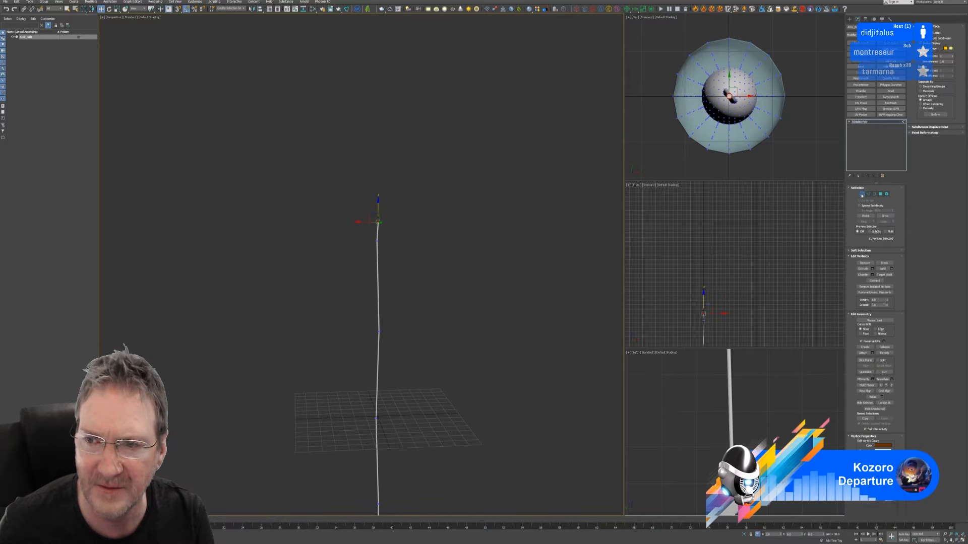
pyautogui.click(862, 194)
pyautogui.scroll(-2, 444, 266)
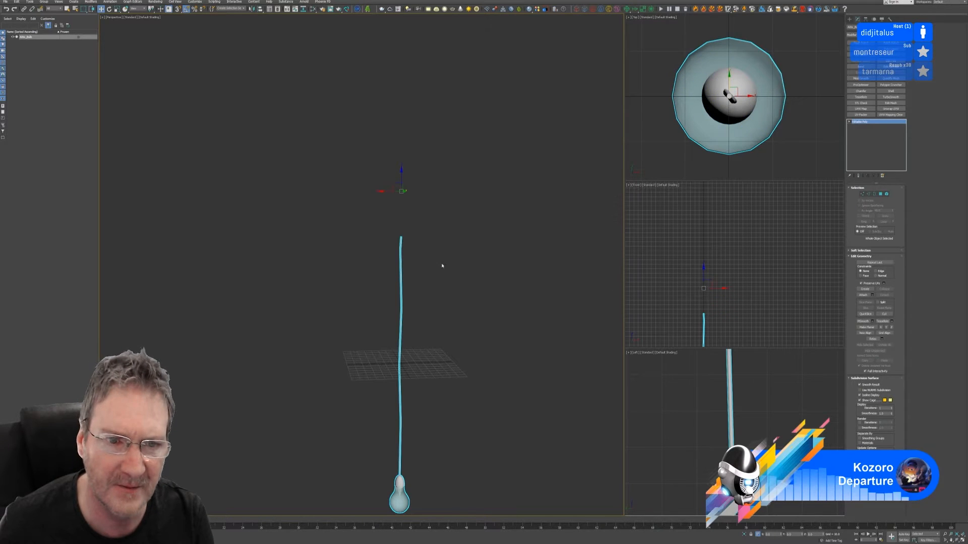
# Move only the model's pivot down to the upper end of the shortened cord
pyautogui.click(865, 19)
pyautogui.click(875, 56)
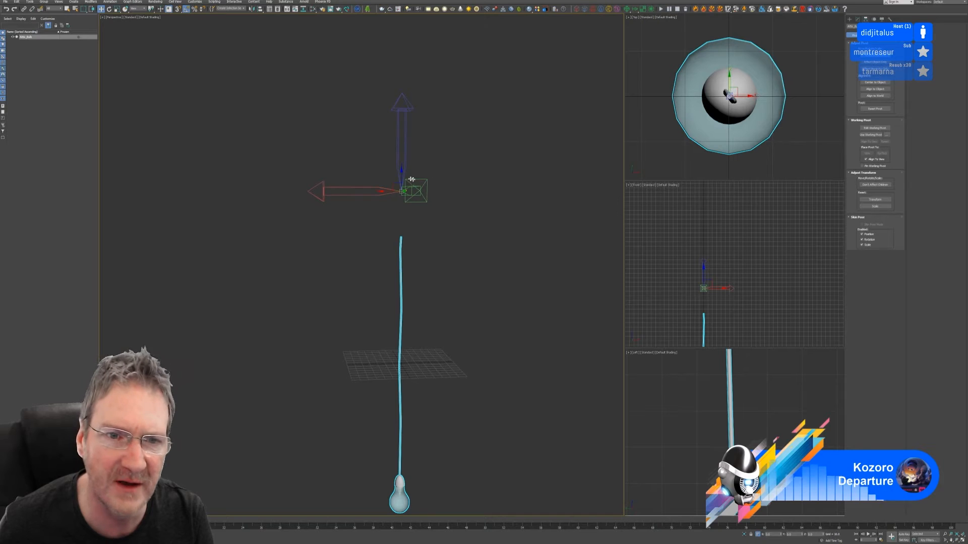
pyautogui.moveTo(404, 180); pyautogui.dragTo(550, 221)
pyautogui.click(880, 58)
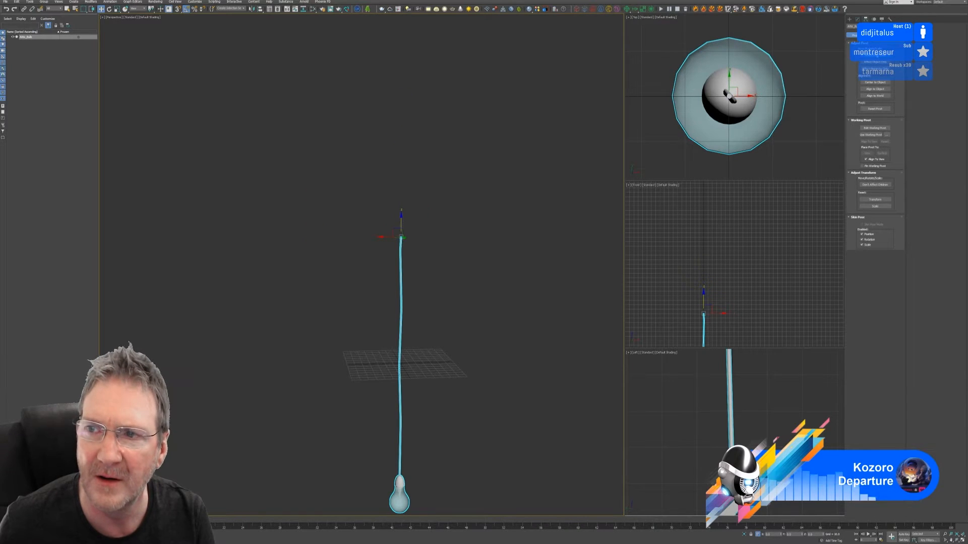
pyautogui.moveTo(456, 296); pyautogui.dragTo(447, 223, button='middle')
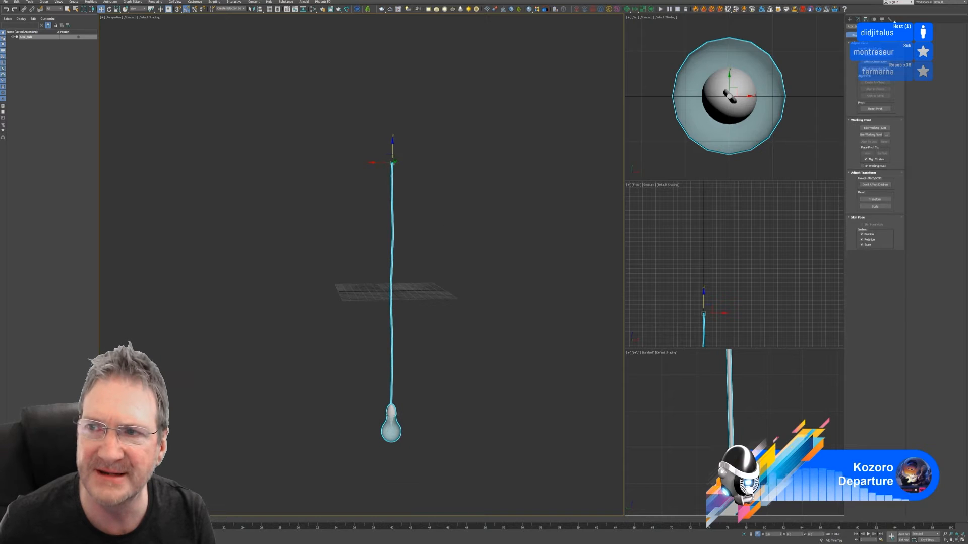
# Apply Reset XForm to the bulb model and collapse its modifier stack to an editable poly
pyautogui.click(893, 19)
pyautogui.click(875, 142)
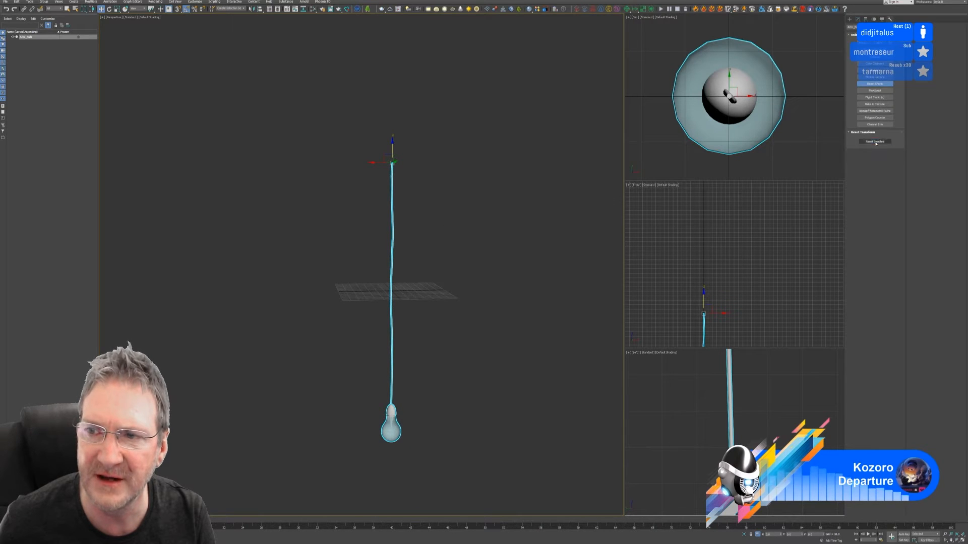
pyautogui.click(858, 19)
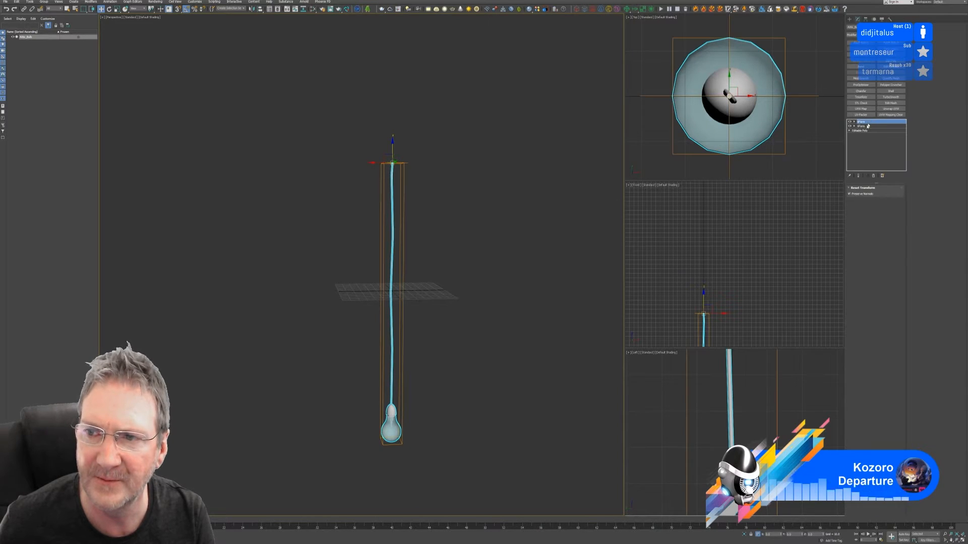
pyautogui.rightClick(863, 123)
pyautogui.click(880, 173)
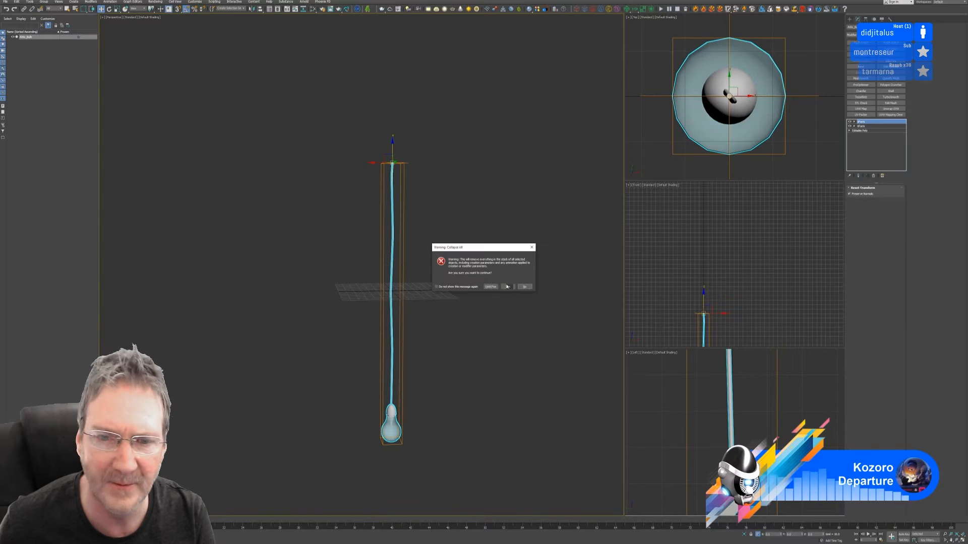
pyautogui.click(508, 287)
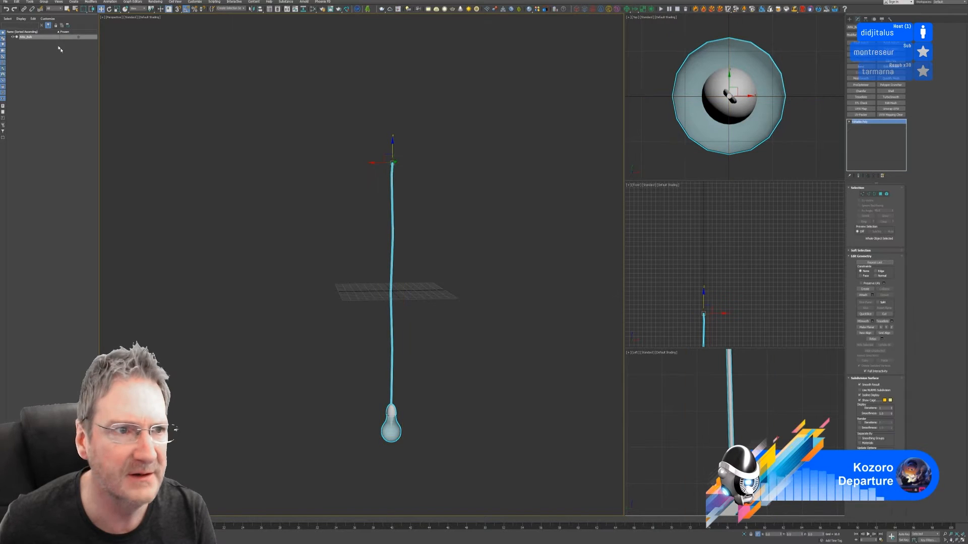
# Export the model as FBX, overwriting BareBulb.fbx in the light bulb folder
pyautogui.click(4, 2)
pyautogui.moveTo(31, 78)
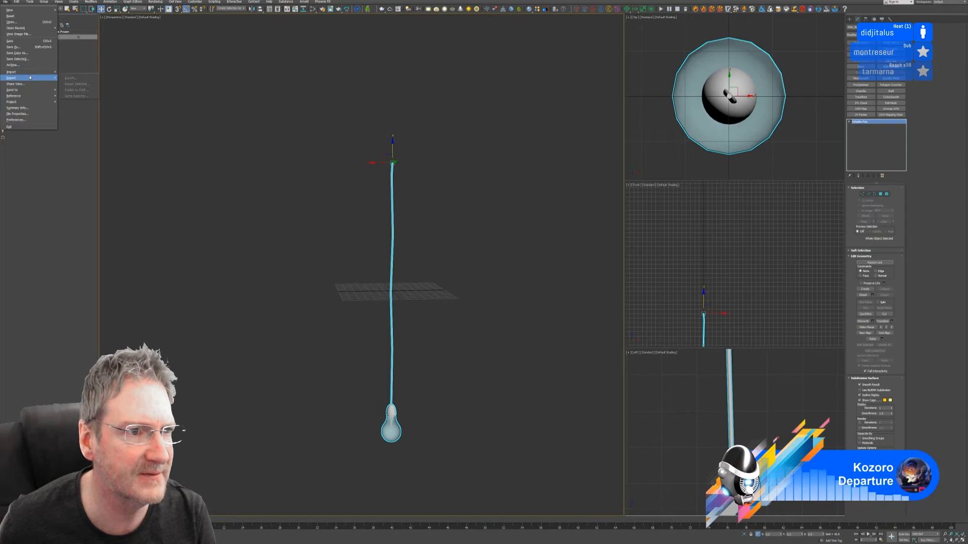
pyautogui.click(71, 78)
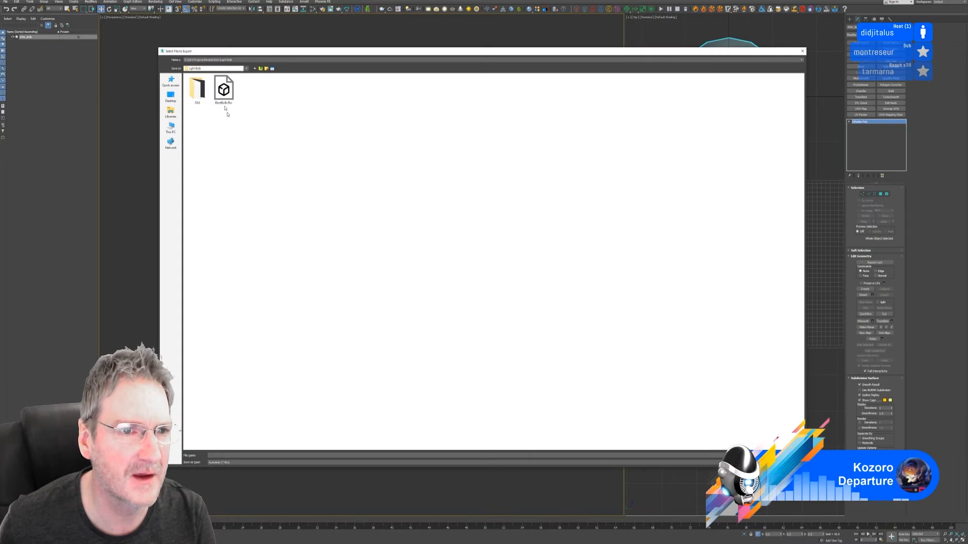
pyautogui.click(226, 95)
pyautogui.press('Return')
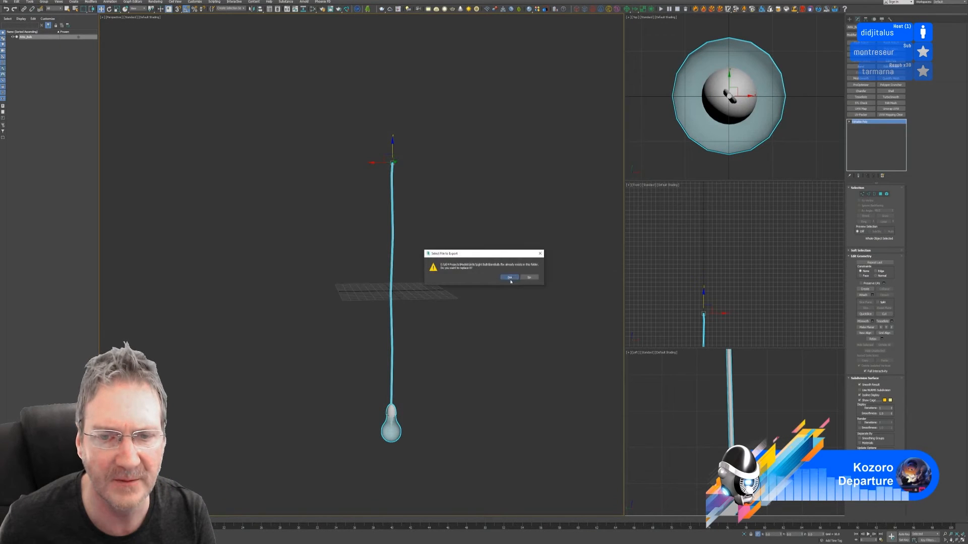
pyautogui.click(510, 278)
pyautogui.click(526, 269)
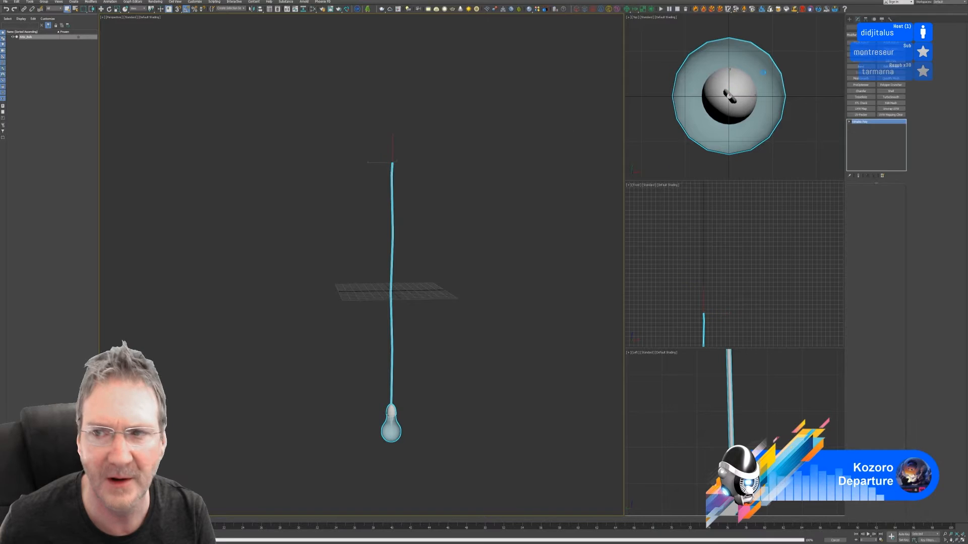
# Switch to Unreal Editor and reimport the BareBulb_MSH static mesh from its updated source file
pyautogui.click(924, 1)
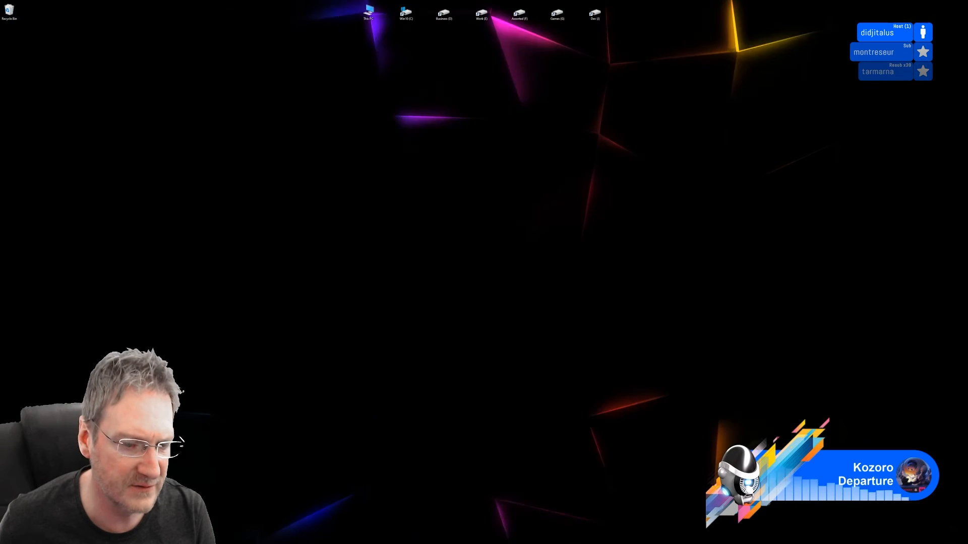
pyautogui.click(256, 543)
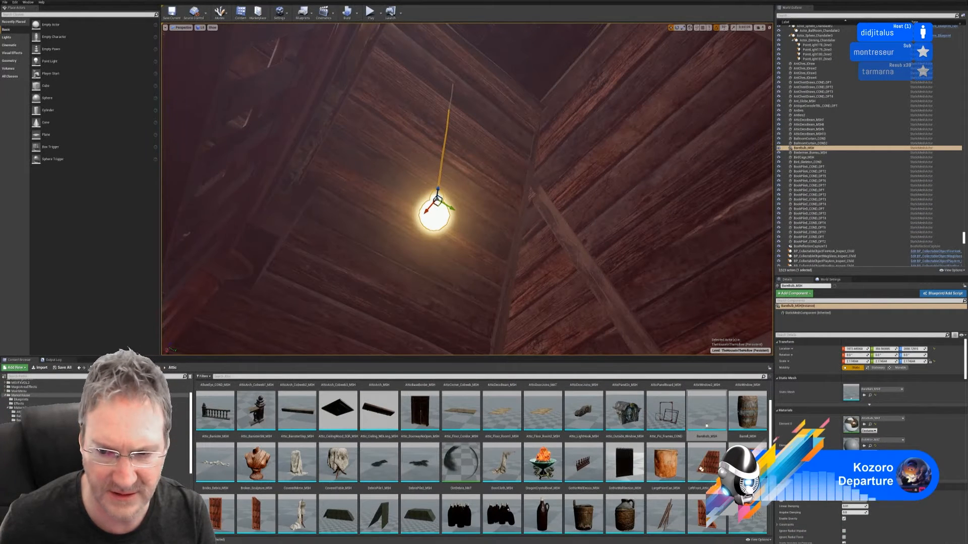
pyautogui.rightClick(695, 414)
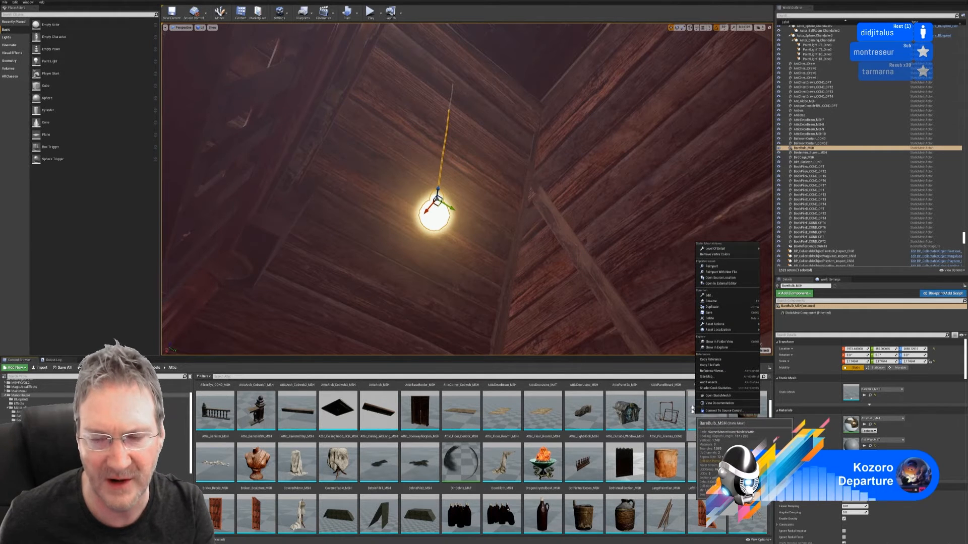
pyautogui.click(718, 267)
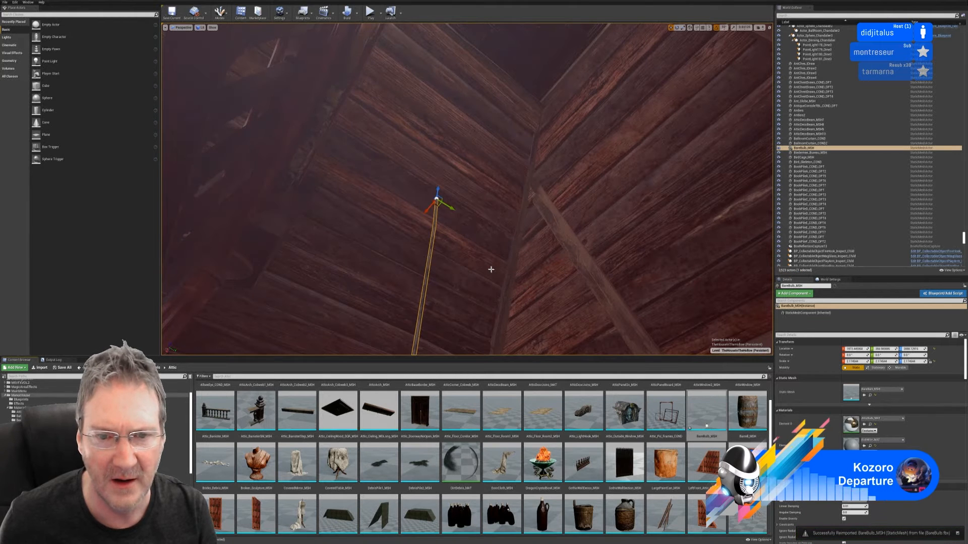
# Set the placed bulb's scale to 1 on the X, Y and Z axes
pyautogui.click(854, 361)
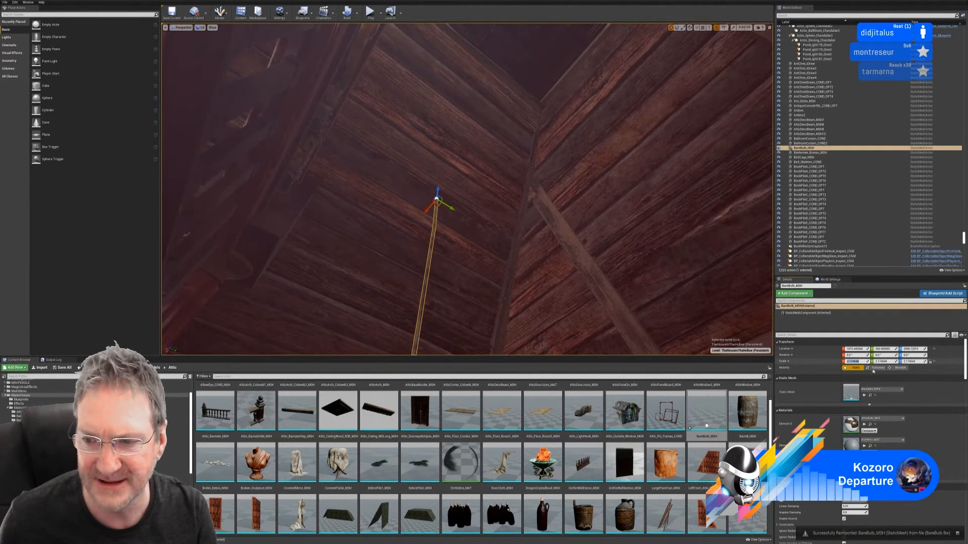
pyautogui.write('1')
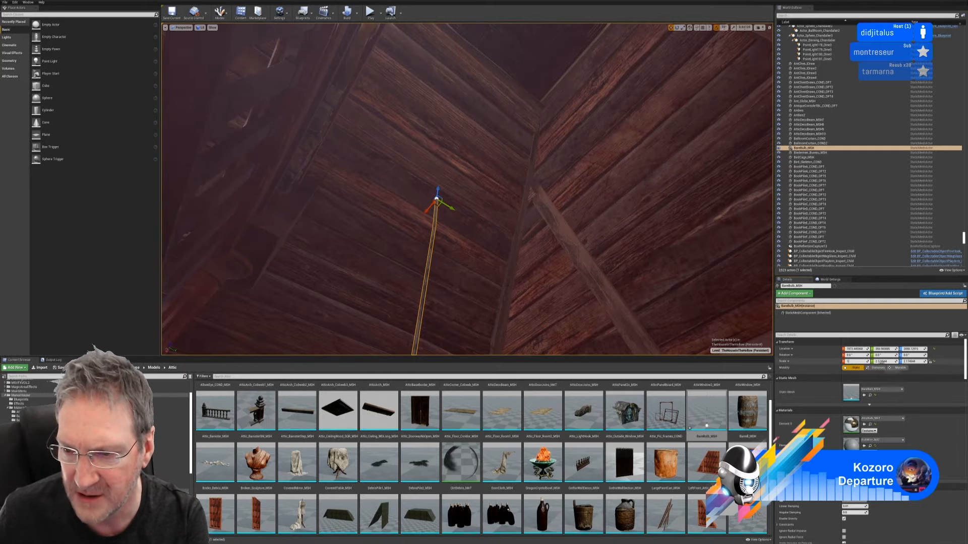
pyautogui.click(881, 361)
pyautogui.write('1')
pyautogui.click(912, 361)
pyautogui.write('1')
pyautogui.press('Return')
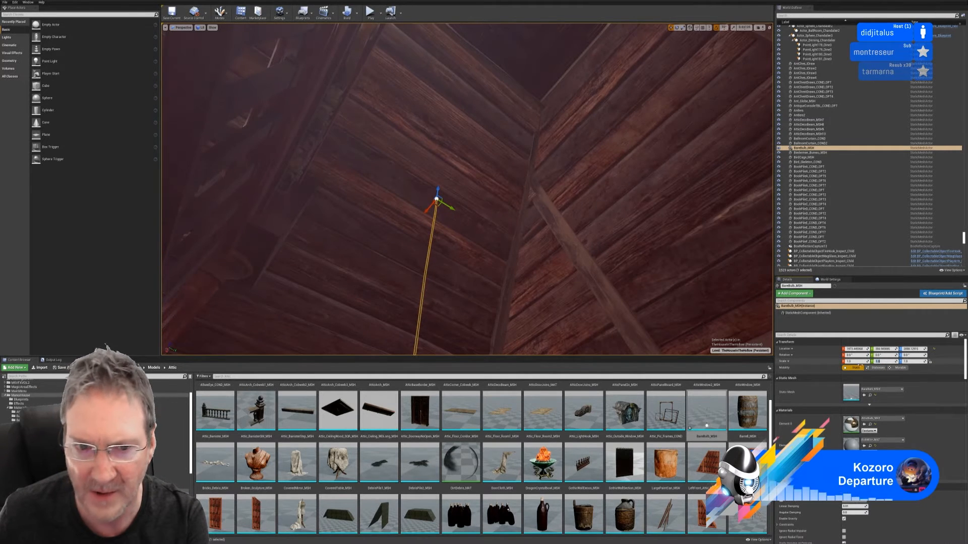
# Adjust the bulb's height so the cord hangs from the attic roof planks, checking it from the hallway and below
pyautogui.moveTo(589, 227); pyautogui.dragTo(537, 328, button='right')
pyautogui.press('s')
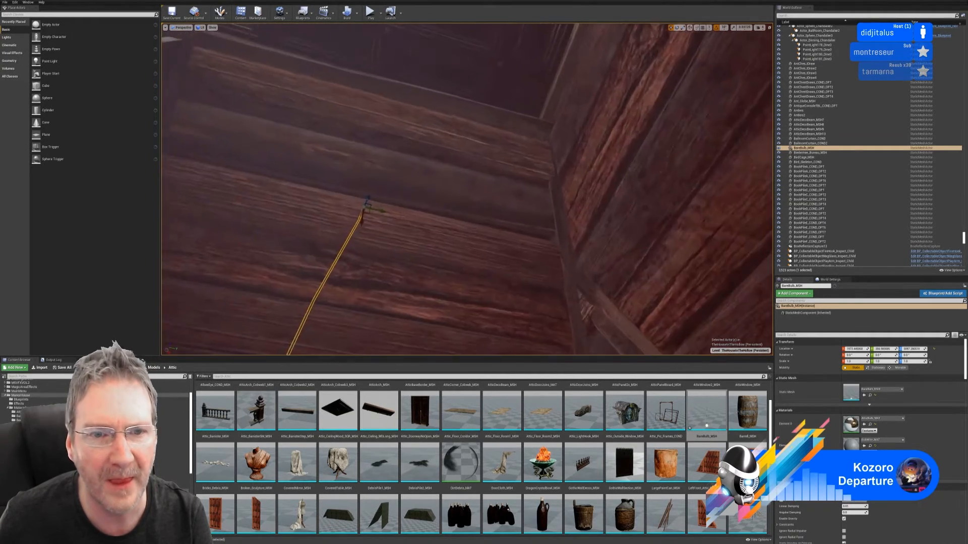
pyautogui.moveTo(538, 328); pyautogui.dragTo(540, 327, button='right')
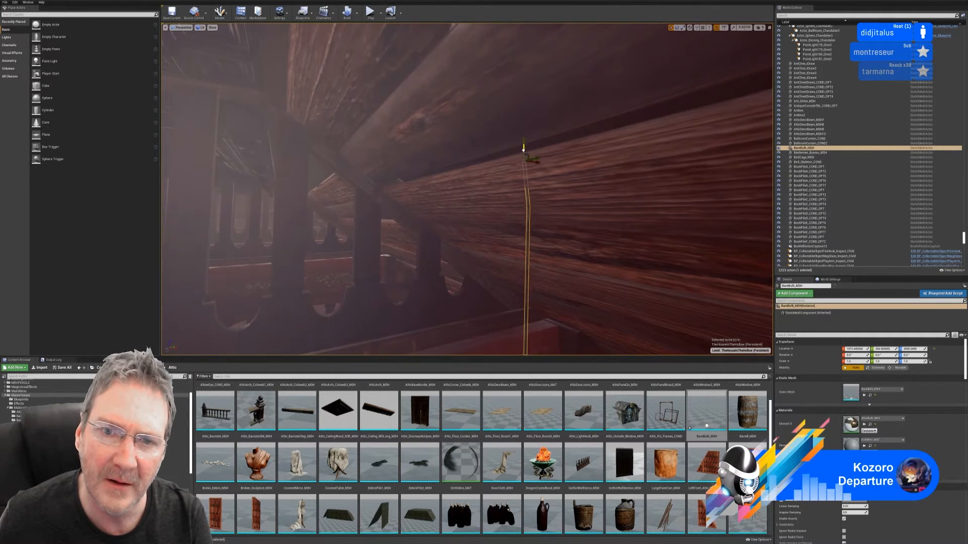
pyautogui.moveTo(580, 217); pyautogui.dragTo(628, 199, button='right')
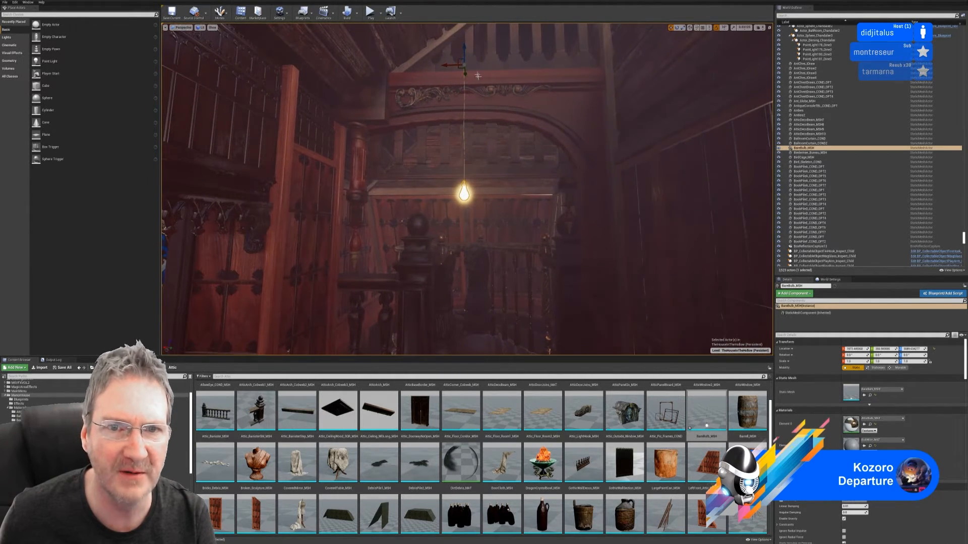
pyautogui.moveTo(466, 49); pyautogui.dragTo(466, 49)
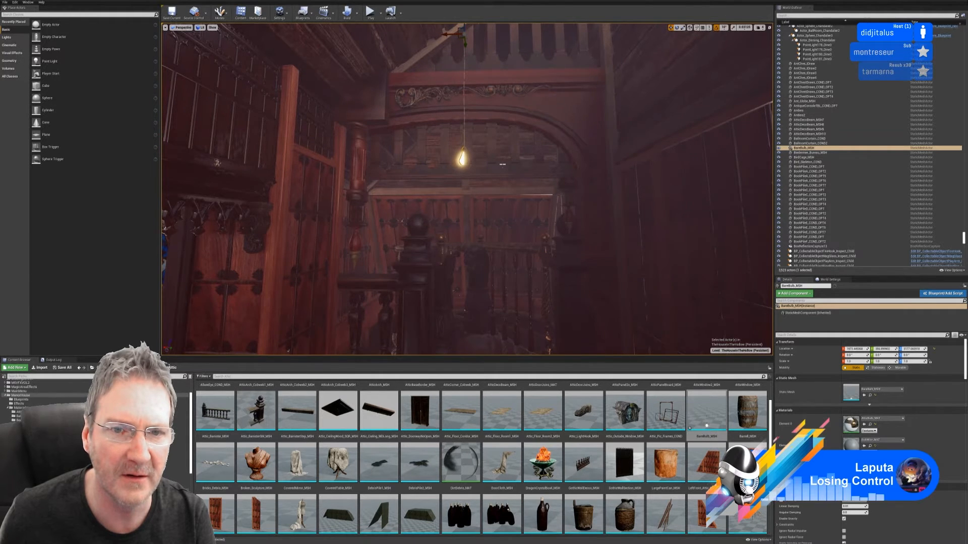
pyautogui.press('w')
pyautogui.moveTo(466, 190); pyautogui.dragTo(589, 208, button='right')
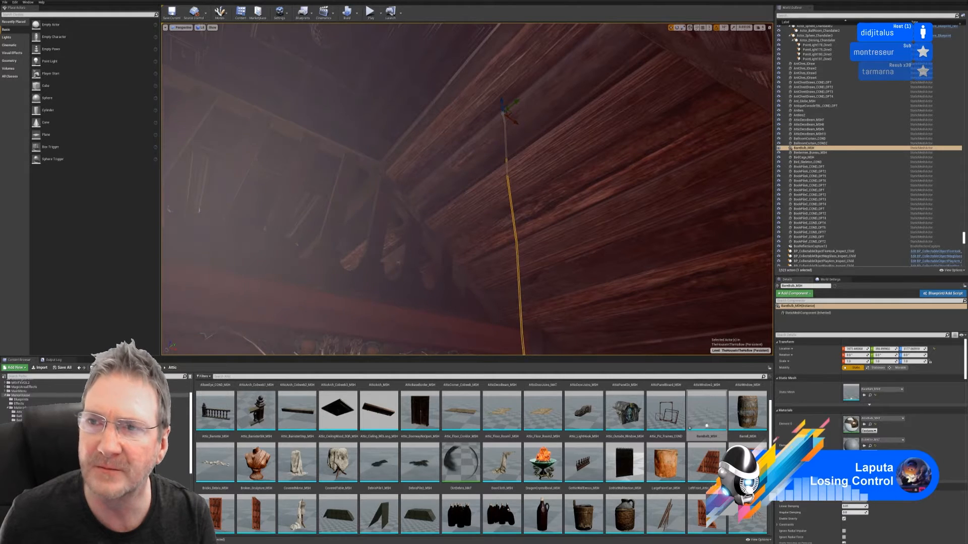
# Switch to 3ds Max and move the two topmost vertex rings of the cord straight down to shorten it
pyautogui.press('super+d')
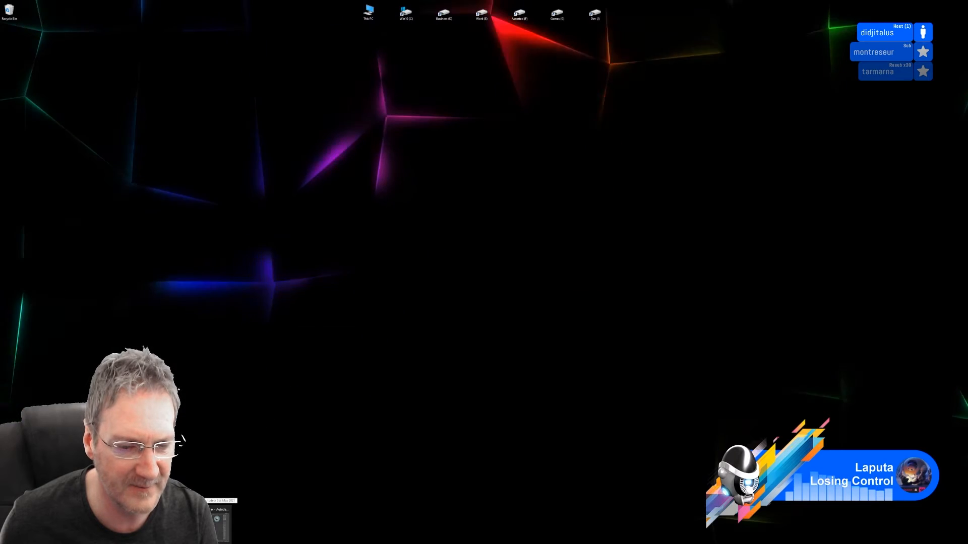
pyautogui.click(205, 525)
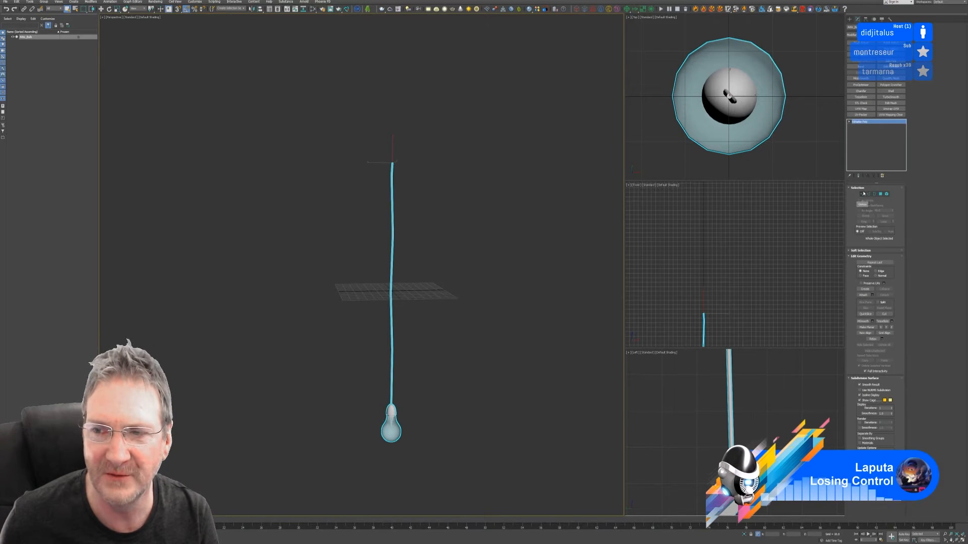
pyautogui.click(862, 193)
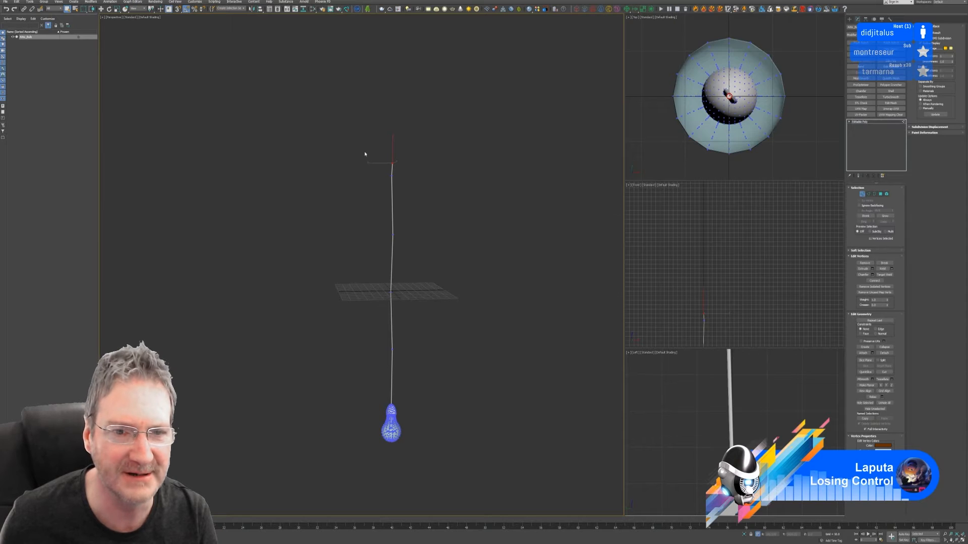
pyautogui.moveTo(425, 196); pyautogui.dragTo(418, 195)
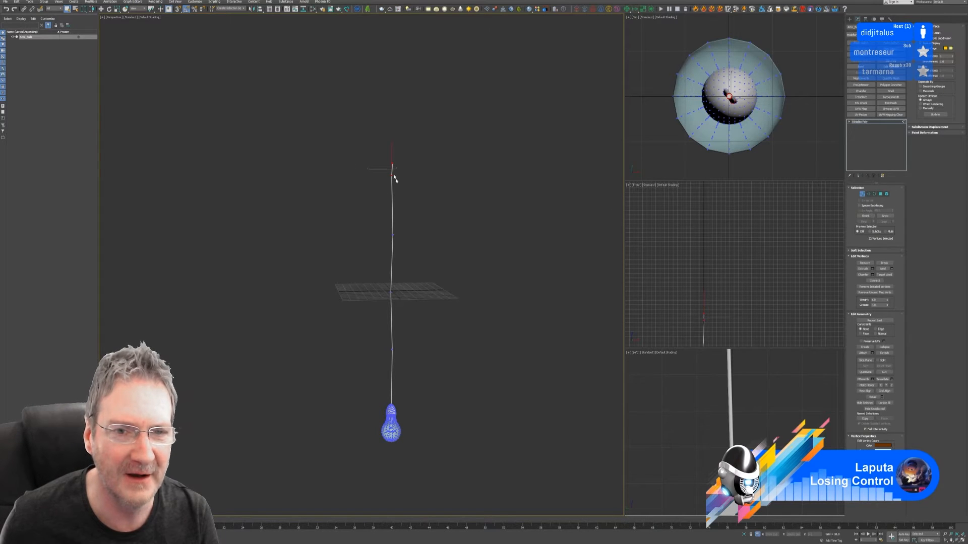
pyautogui.scroll(2, 391, 177)
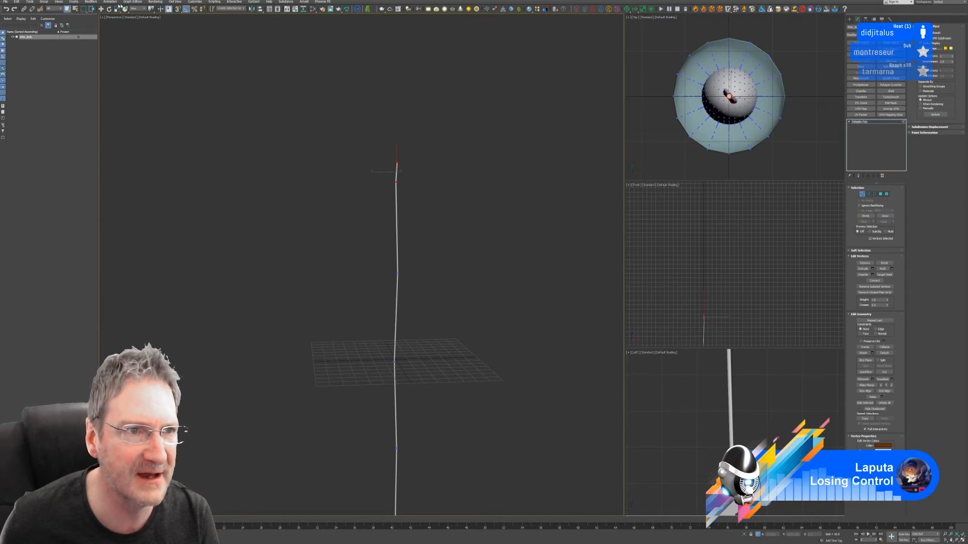
pyautogui.click(101, 9)
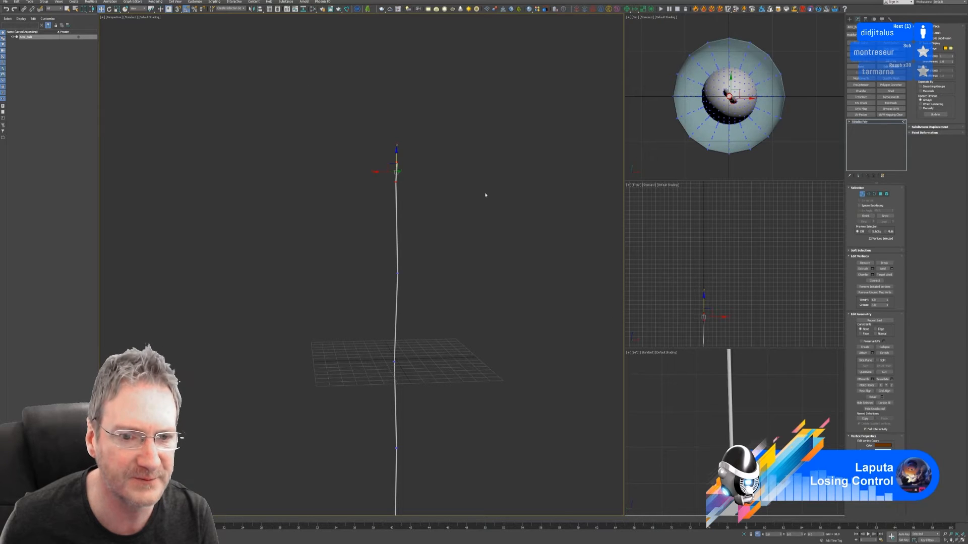
pyautogui.moveTo(475, 166); pyautogui.dragTo(470, 158, button='middle')
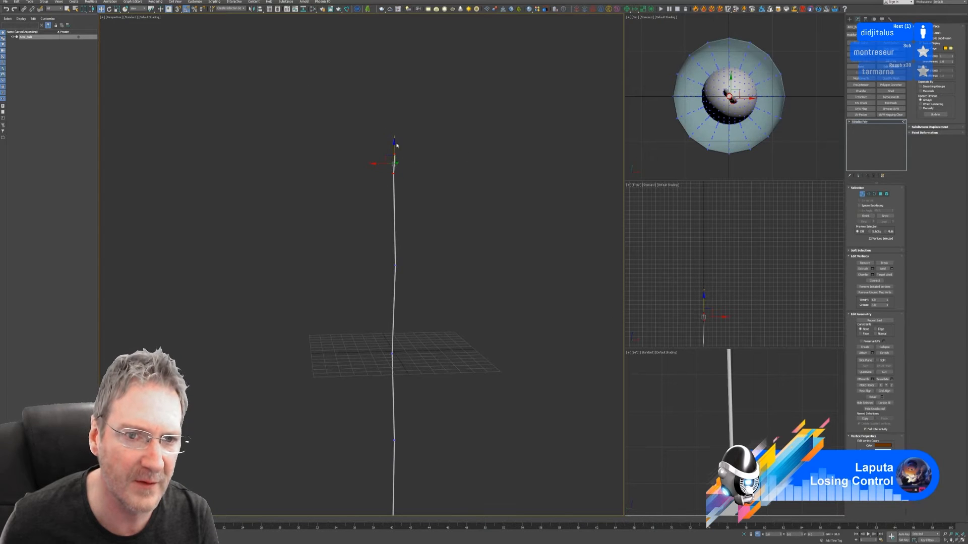
pyautogui.moveTo(395, 158); pyautogui.dragTo(393, 203)
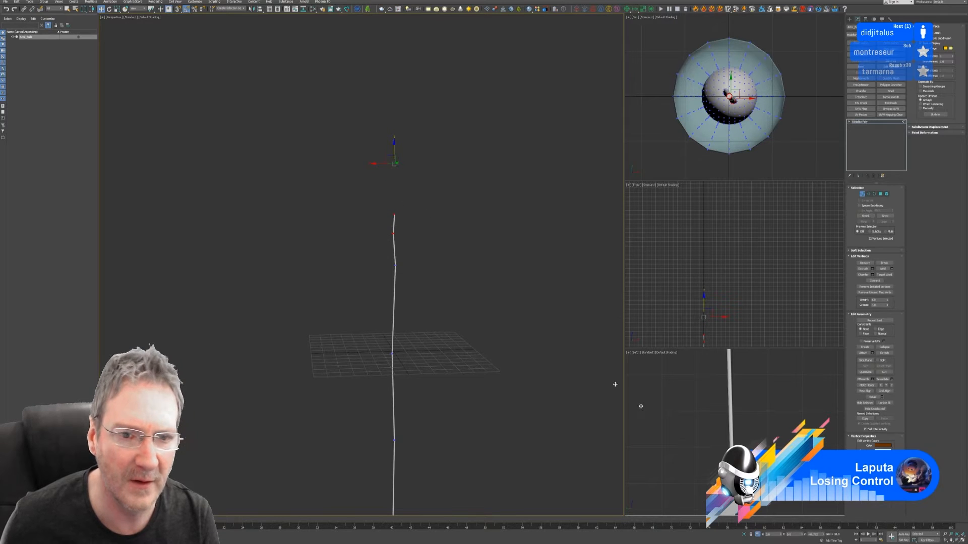
pyautogui.click(863, 194)
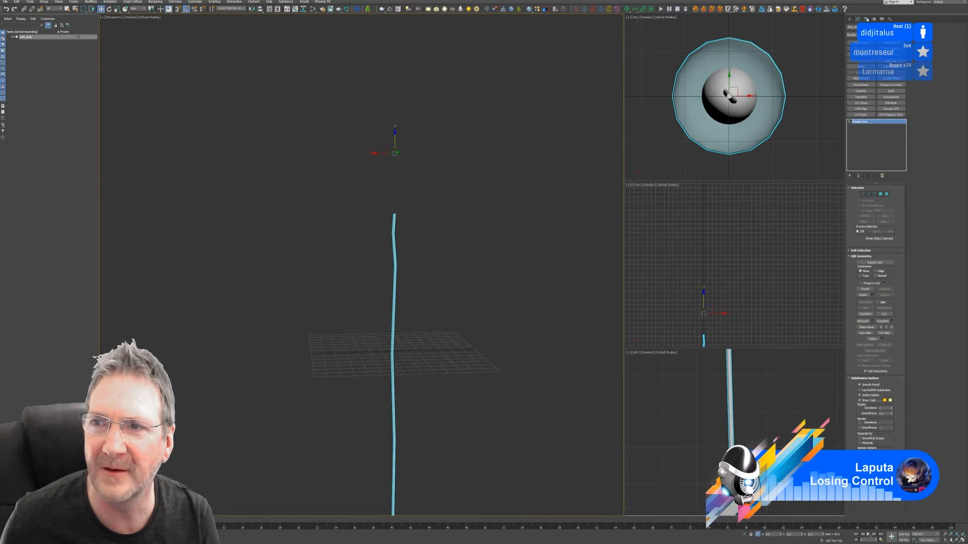
# Move only the bulb object's pivot down to the top end of the shortened cord
pyautogui.click(866, 18)
pyautogui.click(875, 55)
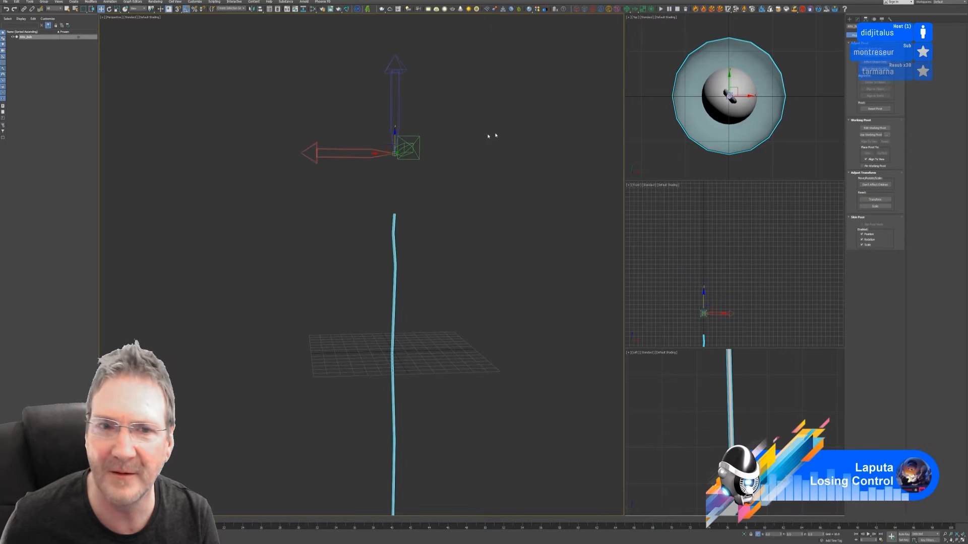
pyautogui.moveTo(395, 142); pyautogui.dragTo(388, 206)
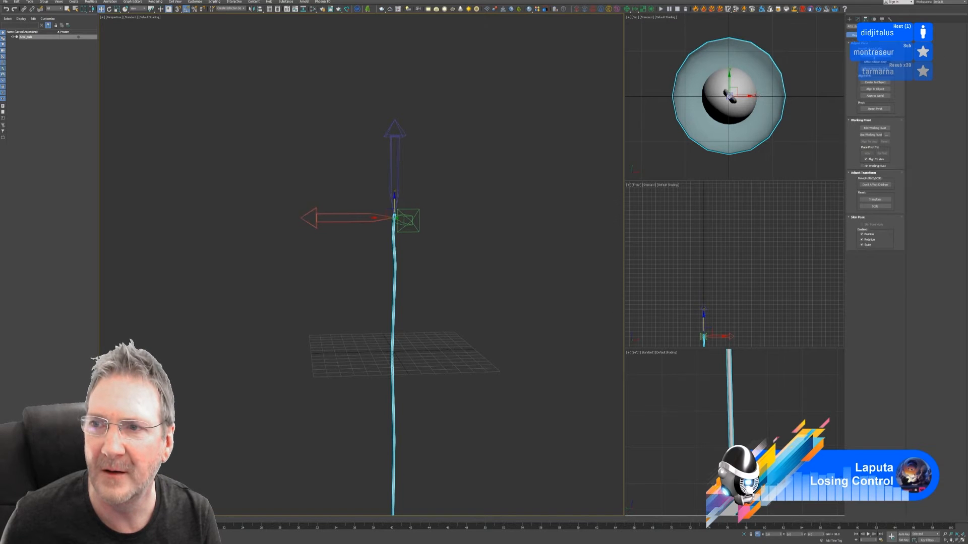
pyautogui.click(875, 55)
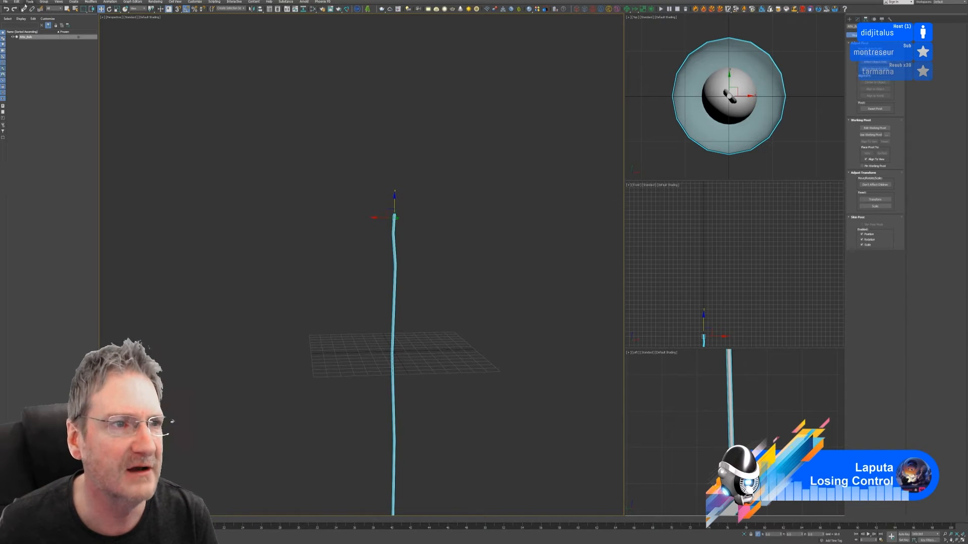
# Export the shortened bulb model as FBX, replacing the existing BareBulb.fbx and keeping the current export options
pyautogui.click(5, 2)
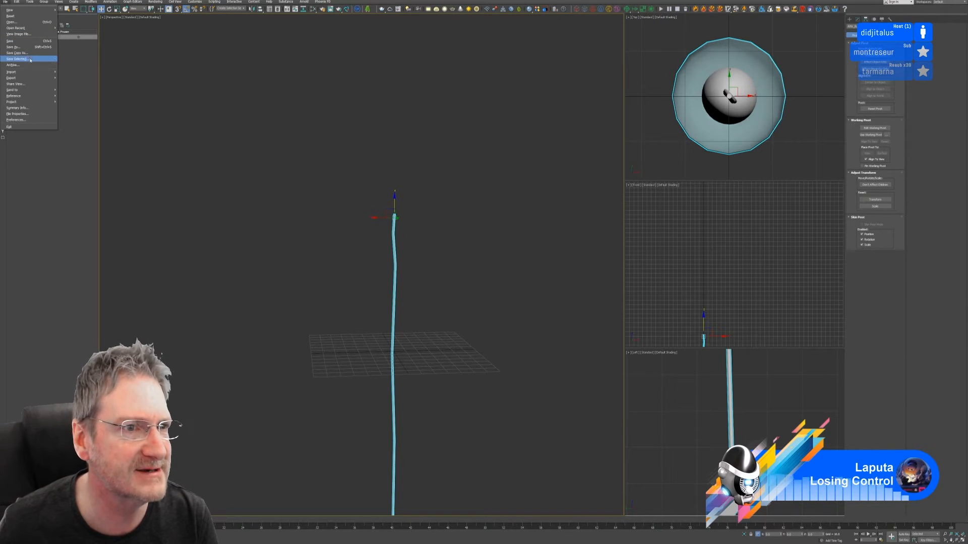
pyautogui.moveTo(30, 78)
pyautogui.click(81, 84)
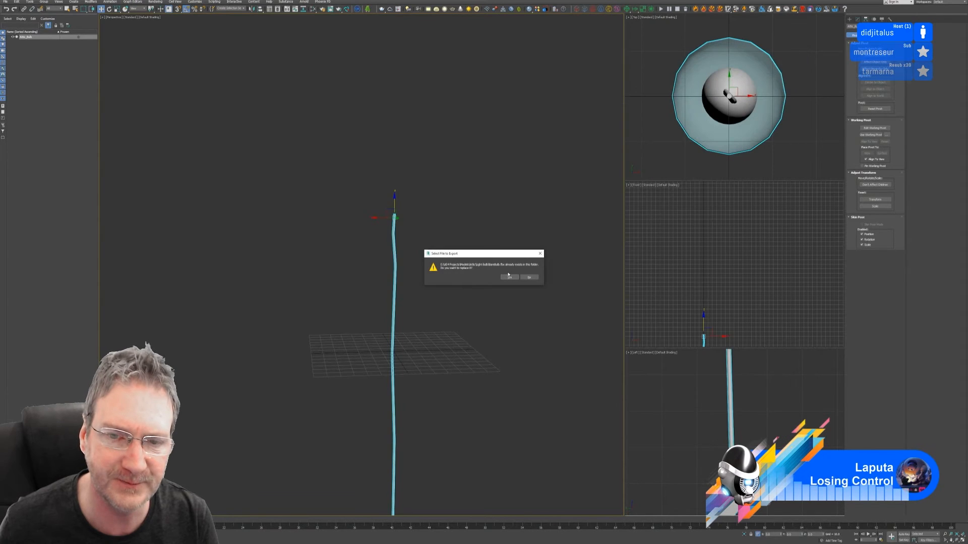
pyautogui.click(504, 276)
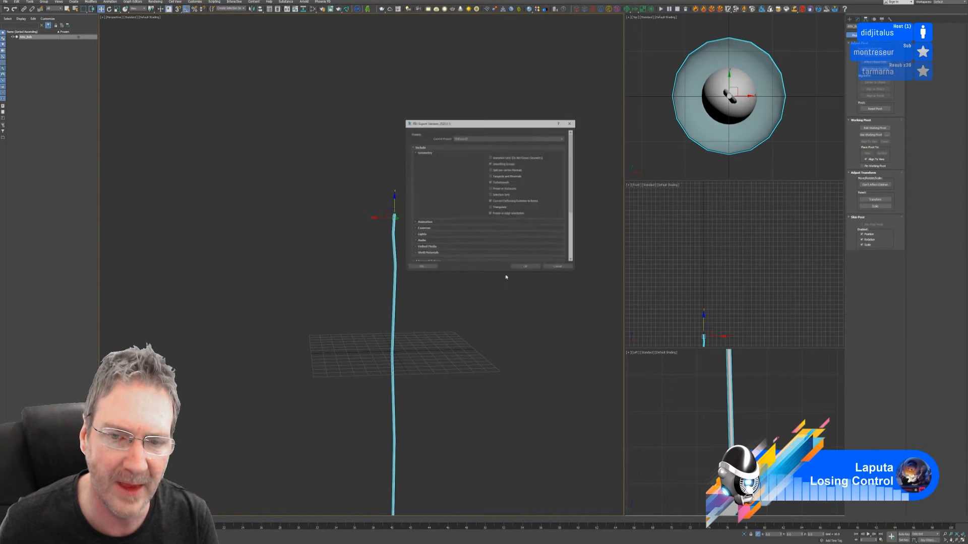
pyautogui.click(525, 268)
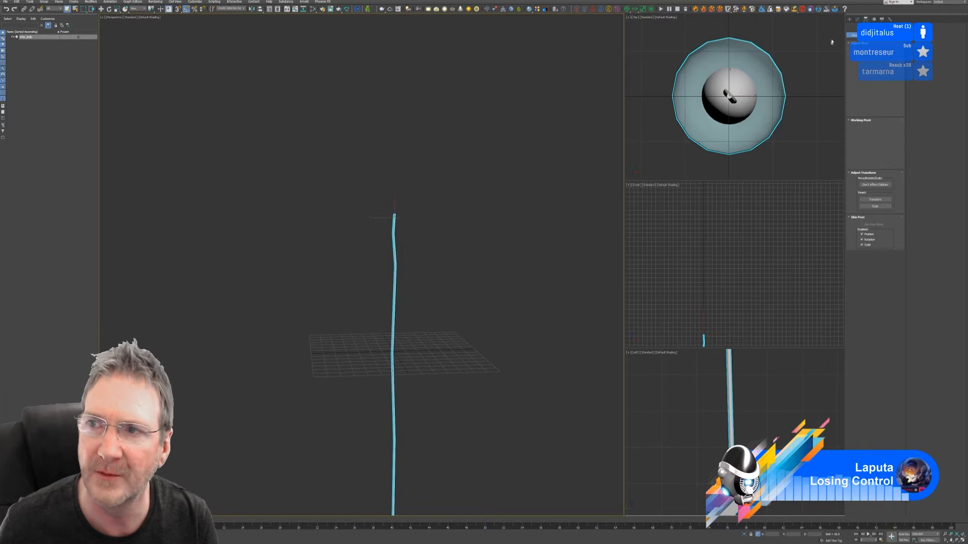
# Switch to Unreal Editor, reimport the BareBulb_MSH static mesh and lower the placed bulb slightly beneath the attic roof
pyautogui.click(936, 2)
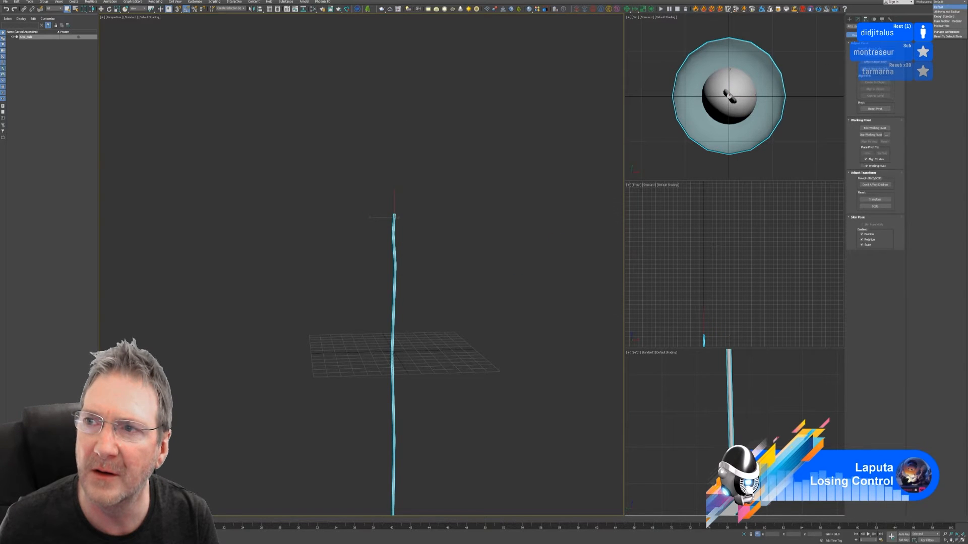
pyautogui.click(929, 3)
pyautogui.hotkey('alt', 'F4')
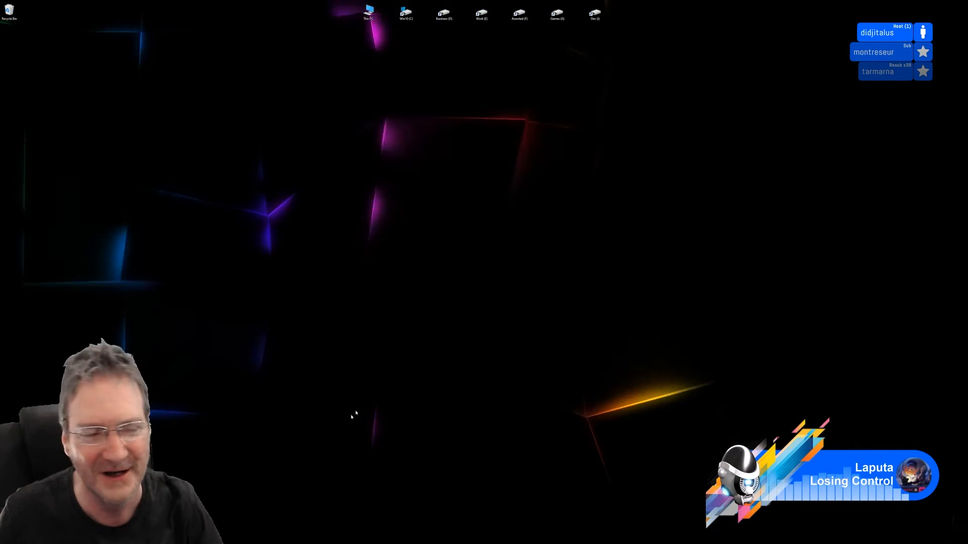
pyautogui.hotkey('alt', 'Tab')
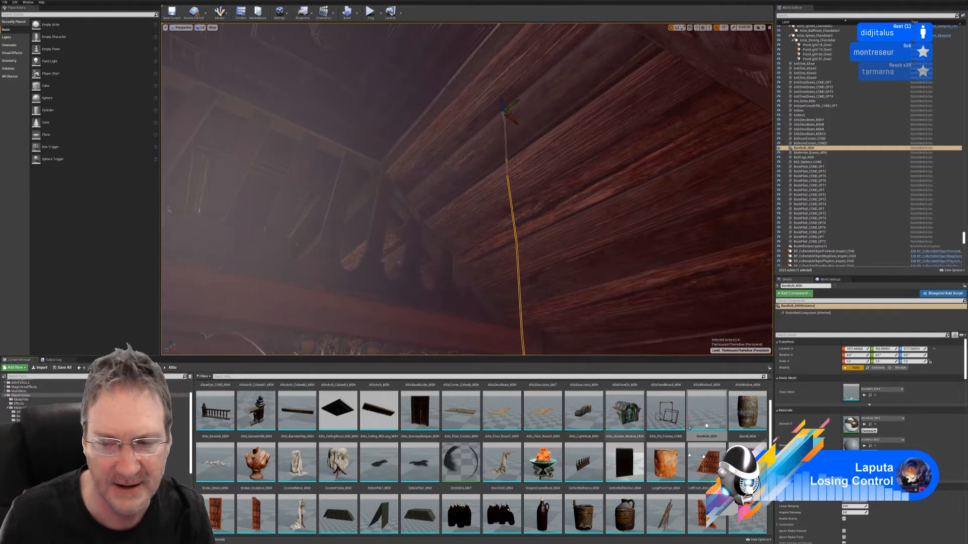
pyautogui.click(705, 415)
pyautogui.rightClick(705, 414)
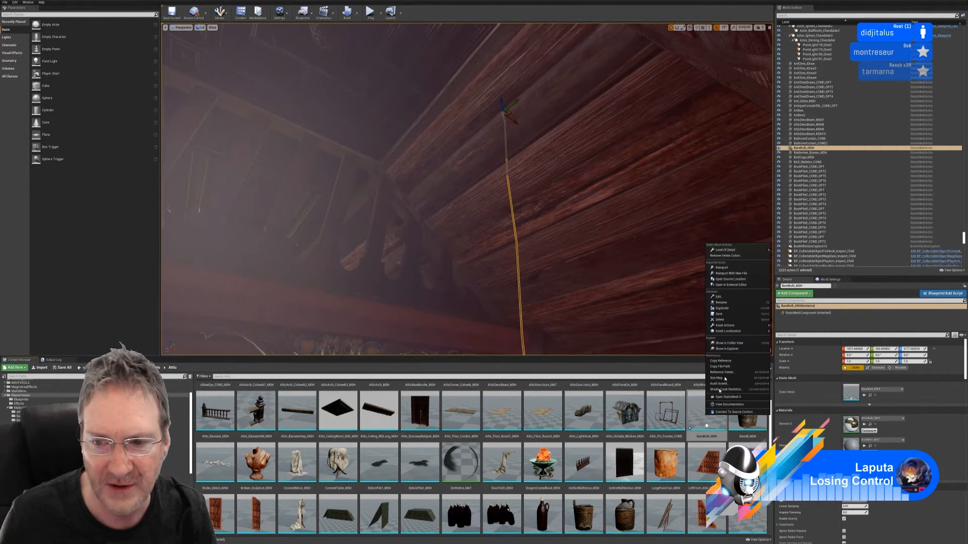
pyautogui.click(720, 268)
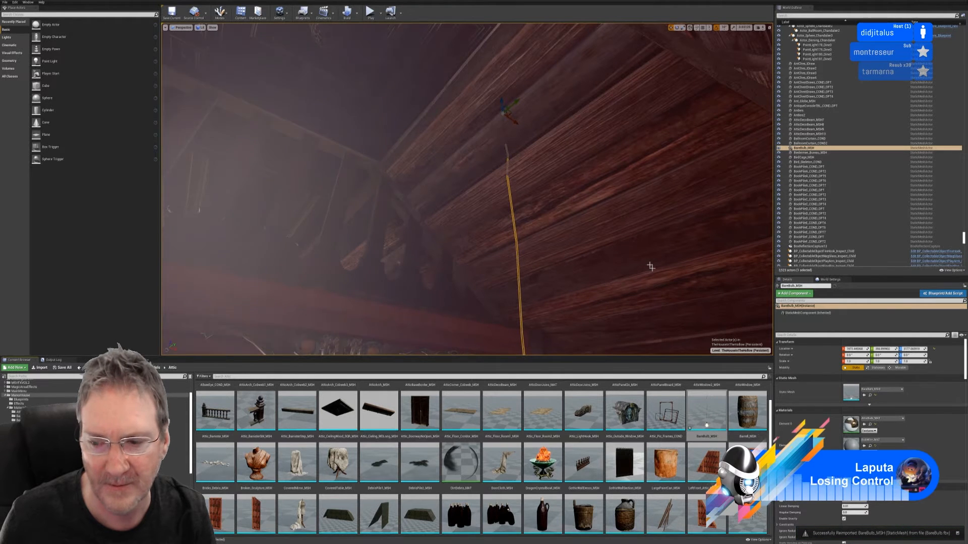
pyautogui.moveTo(586, 212); pyautogui.dragTo(586, 211, button='right')
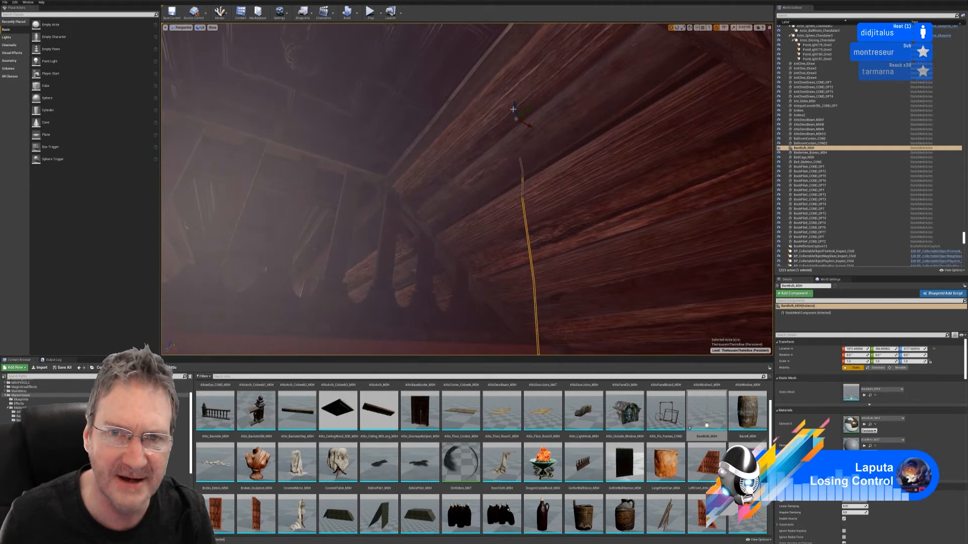
pyautogui.moveTo(514, 110); pyautogui.dragTo(544, 135)
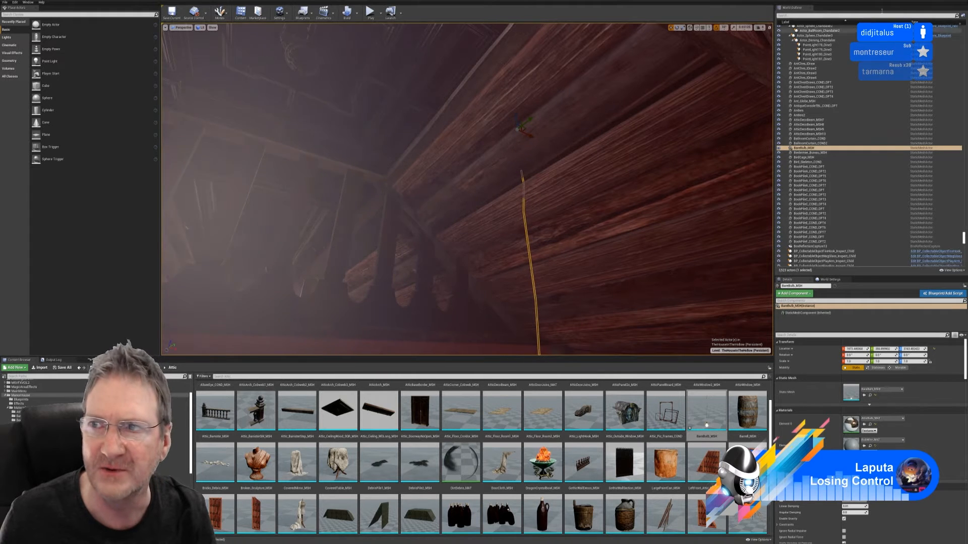
# Return to 3ds Max and shift the three topmost vertex rings of the cord slightly down to shorten it further
pyautogui.press('super+d')
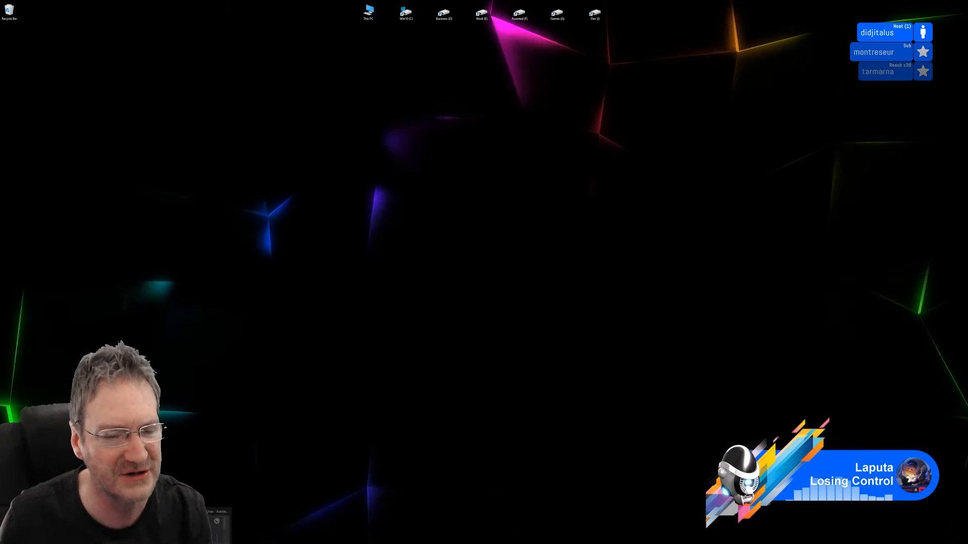
pyautogui.moveTo(206, 543)
pyautogui.click(216, 524)
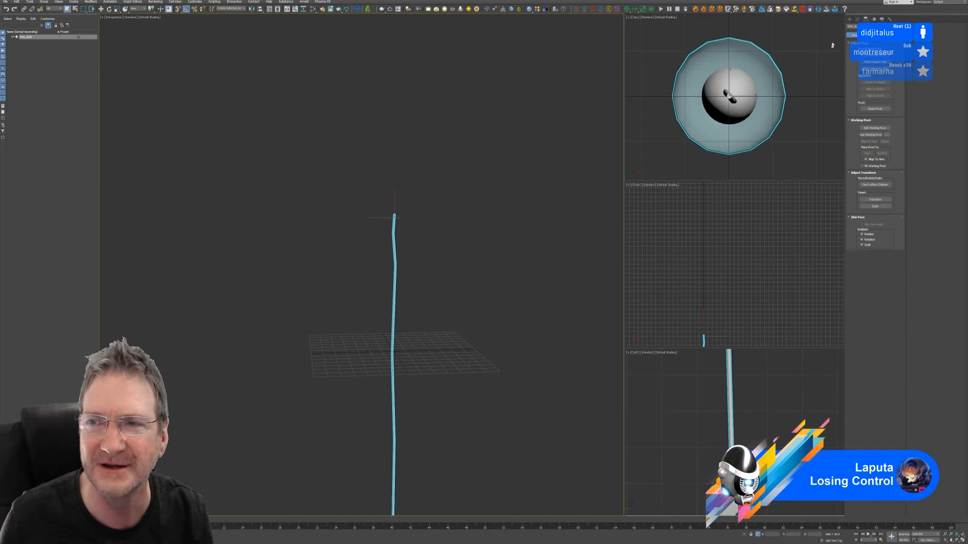
pyautogui.click(857, 20)
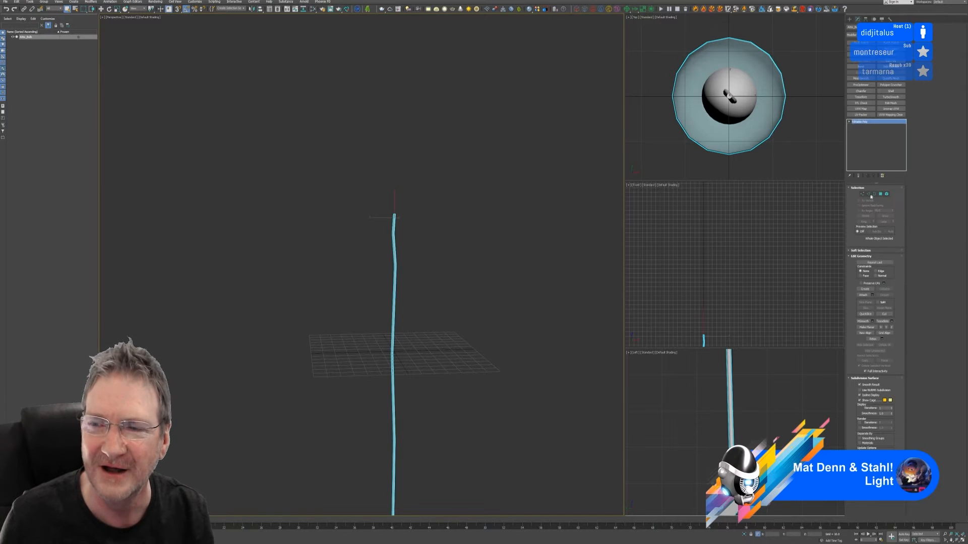
pyautogui.click(862, 194)
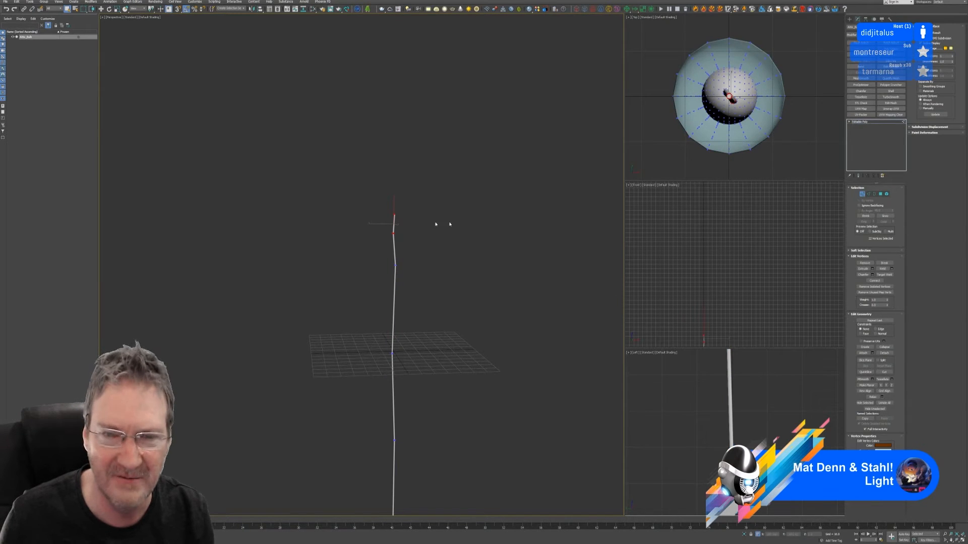
pyautogui.moveTo(354, 197); pyautogui.dragTo(438, 300)
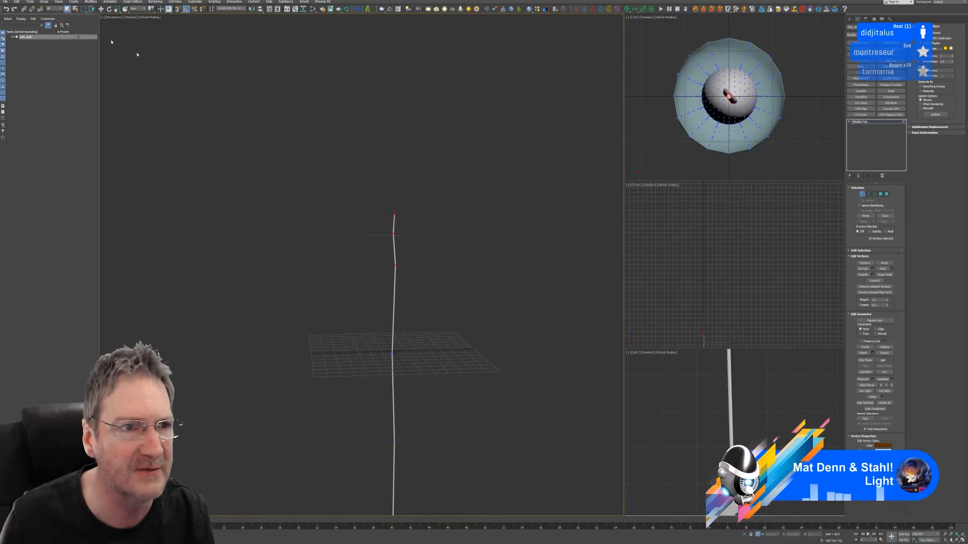
pyautogui.press('w')
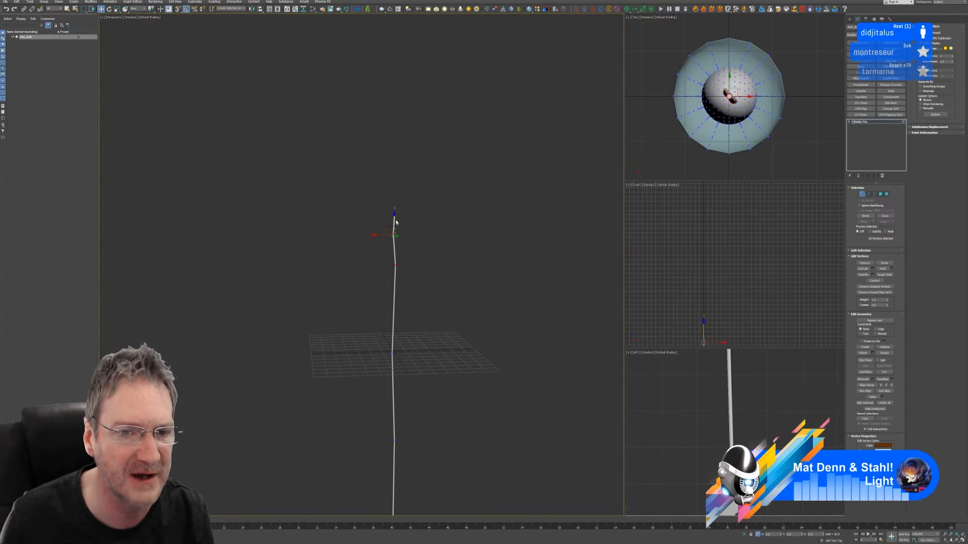
pyautogui.moveTo(395, 219); pyautogui.dragTo(399, 243)
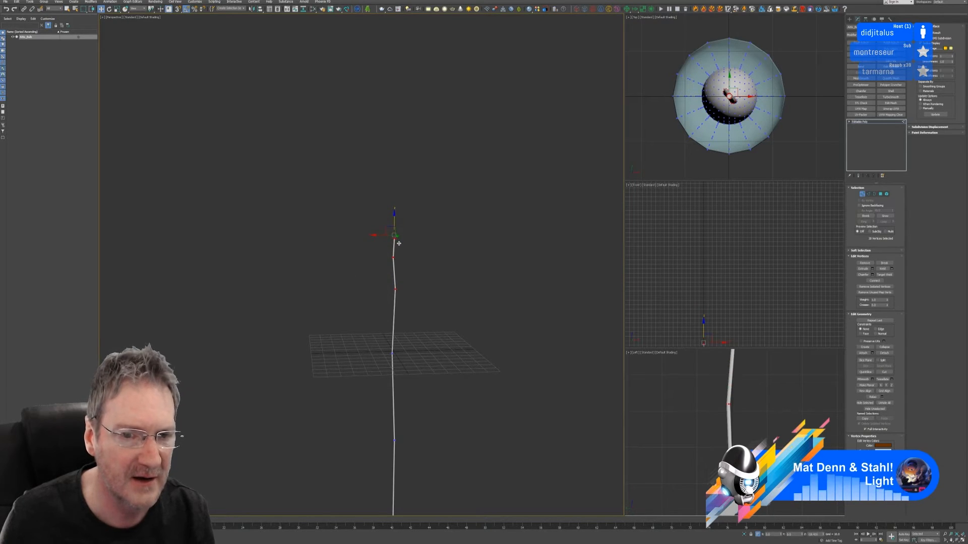
pyautogui.moveTo(491, 242); pyautogui.dragTo(504, 242)
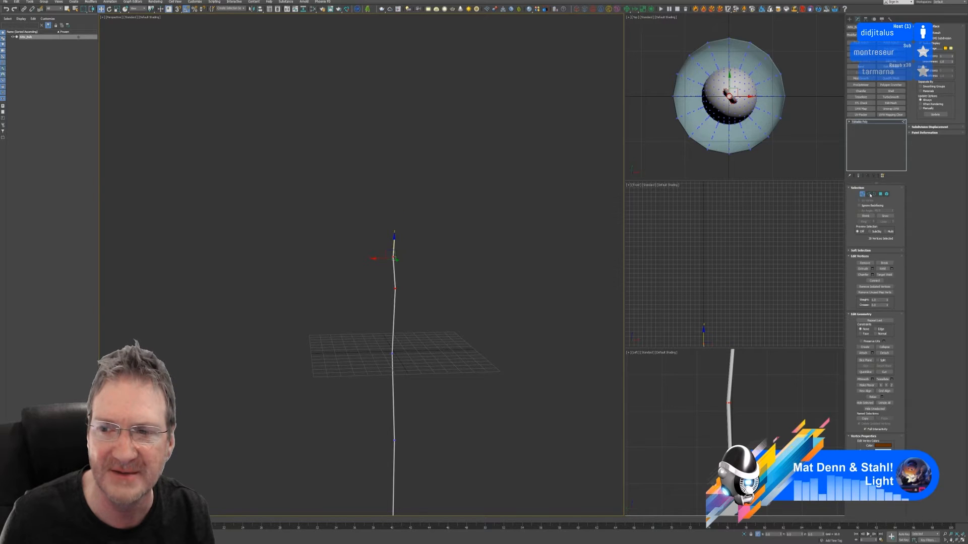
pyautogui.click(863, 195)
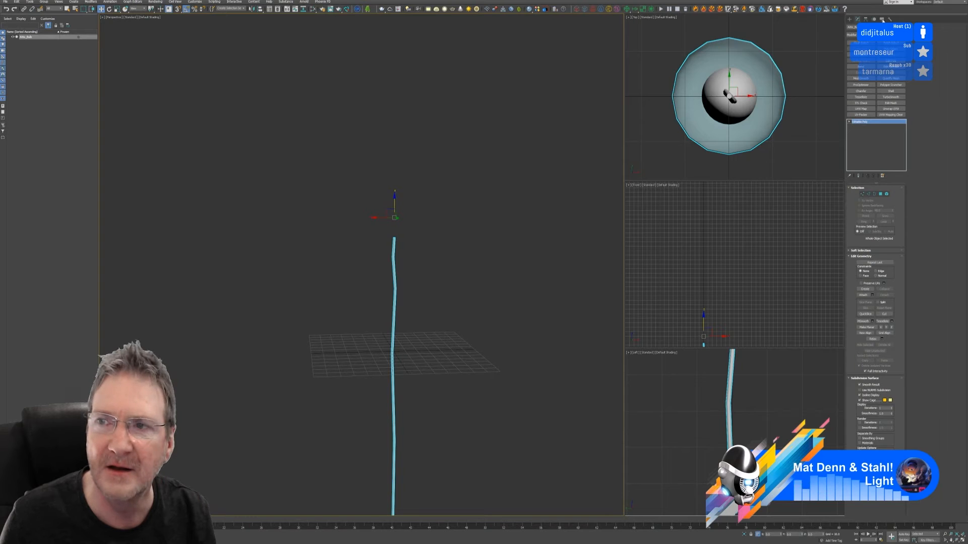
# Move only the bulb object's pivot down to the new top end of the shortened cord
pyautogui.click(865, 19)
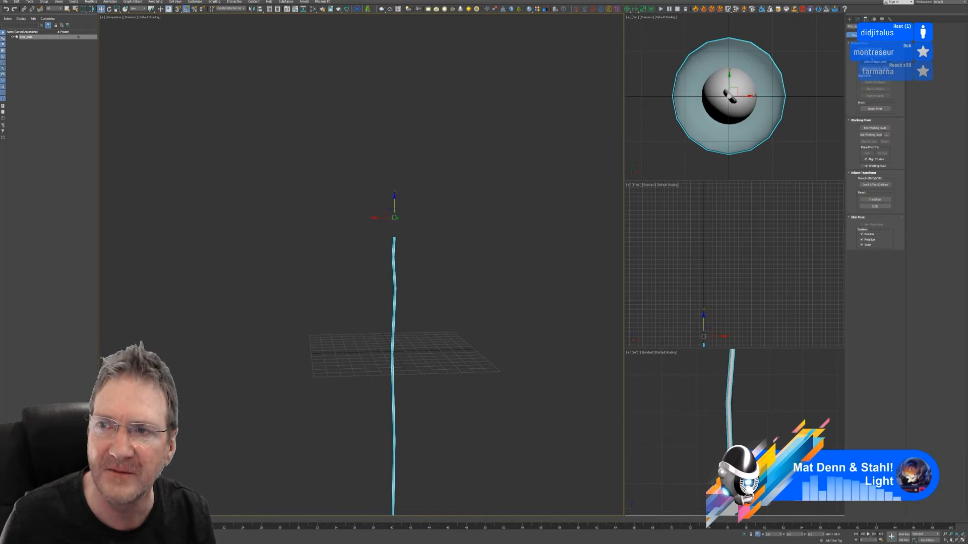
pyautogui.click(872, 56)
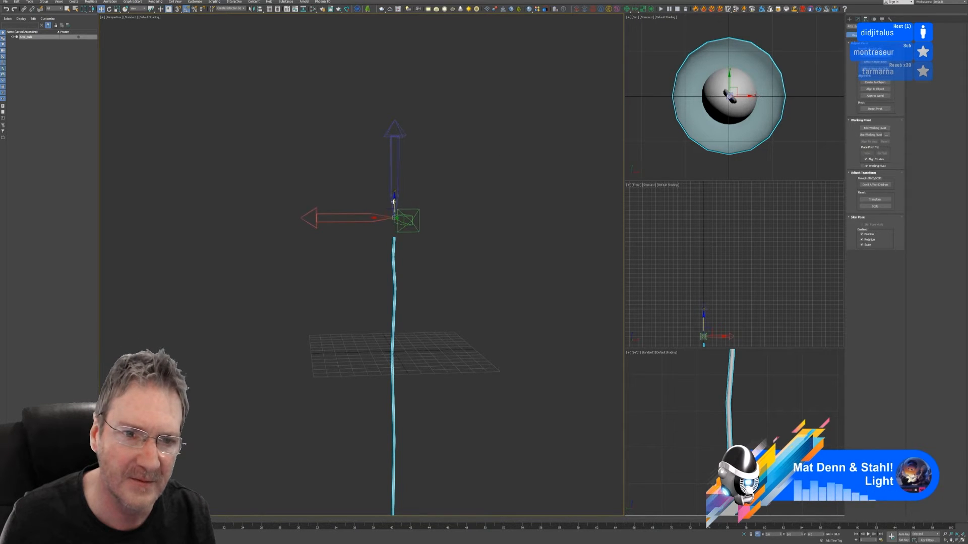
pyautogui.moveTo(396, 216)
pyautogui.mouseDown()
pyautogui.moveTo(397, 234)
pyautogui.moveTo(398, 225)
pyautogui.mouseUp()
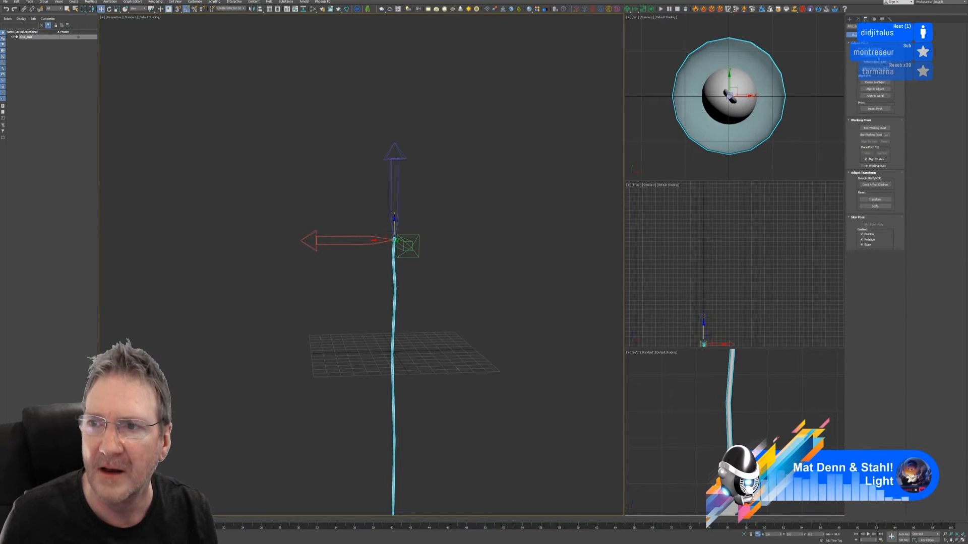
pyautogui.click(873, 56)
# Reset the bulb object's transform with Reset XForm and collapse its whole modifier stack to Editable Poly
pyautogui.click(890, 19)
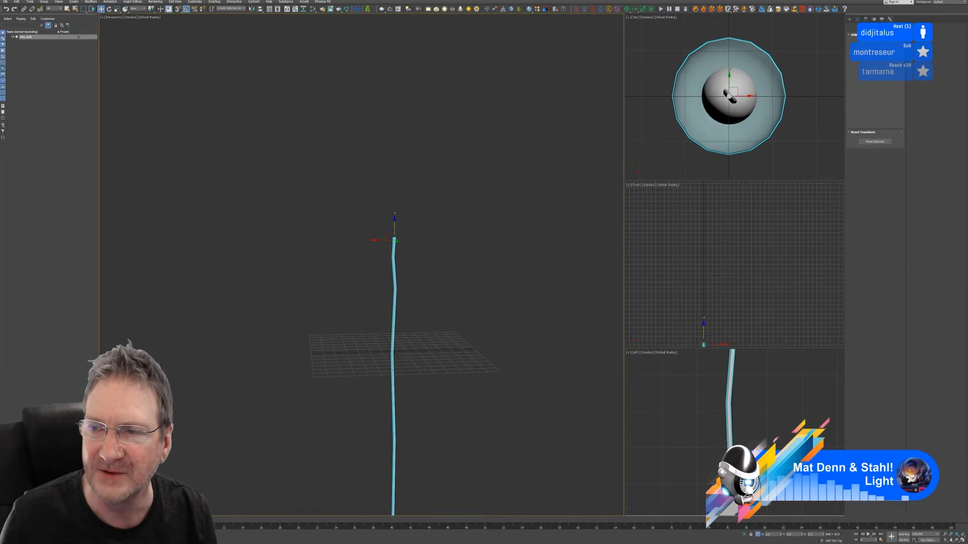
pyautogui.click(874, 142)
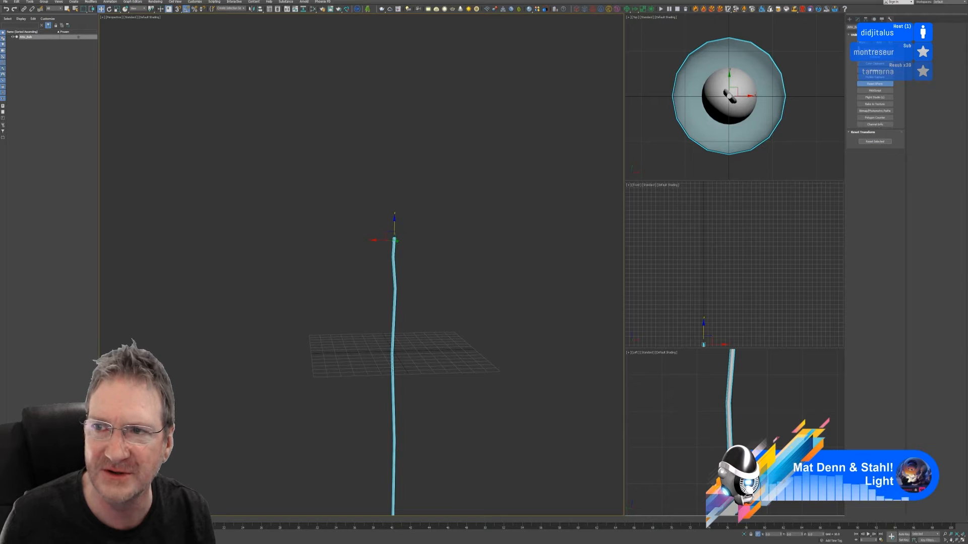
pyautogui.click(857, 20)
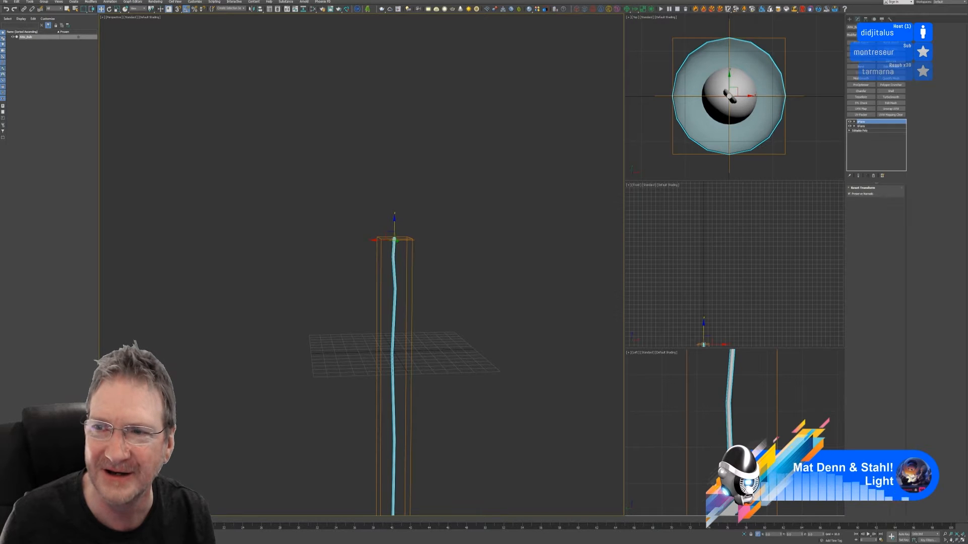
pyautogui.rightClick(866, 122)
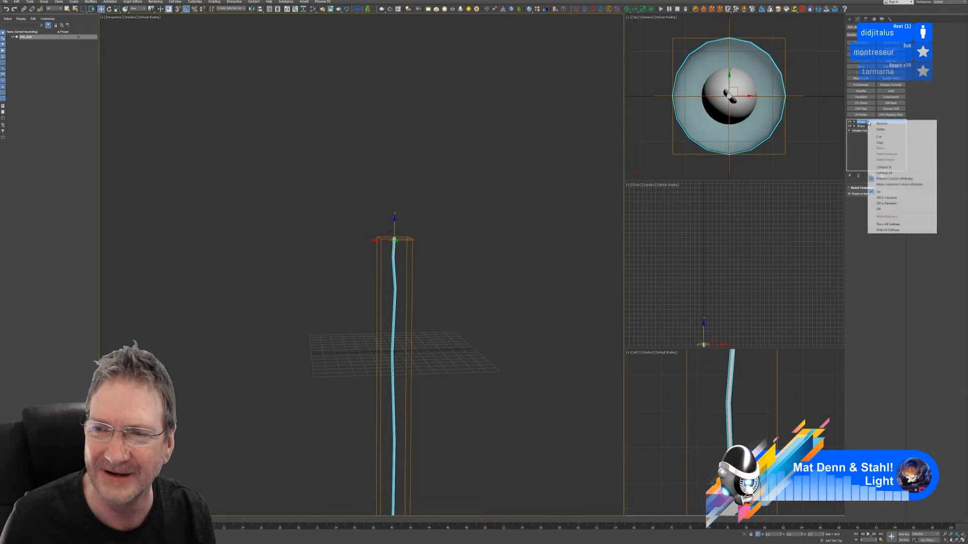
pyautogui.click(885, 173)
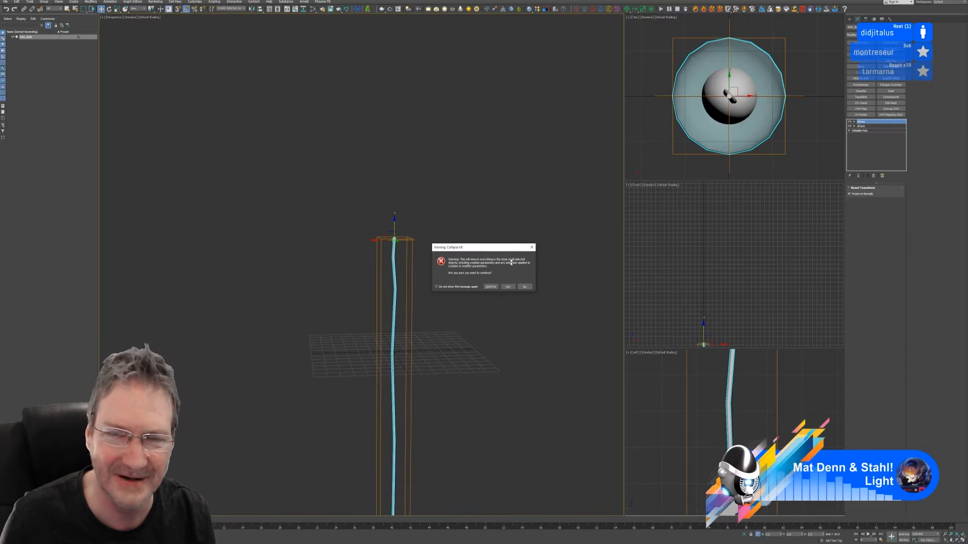
pyautogui.click(509, 286)
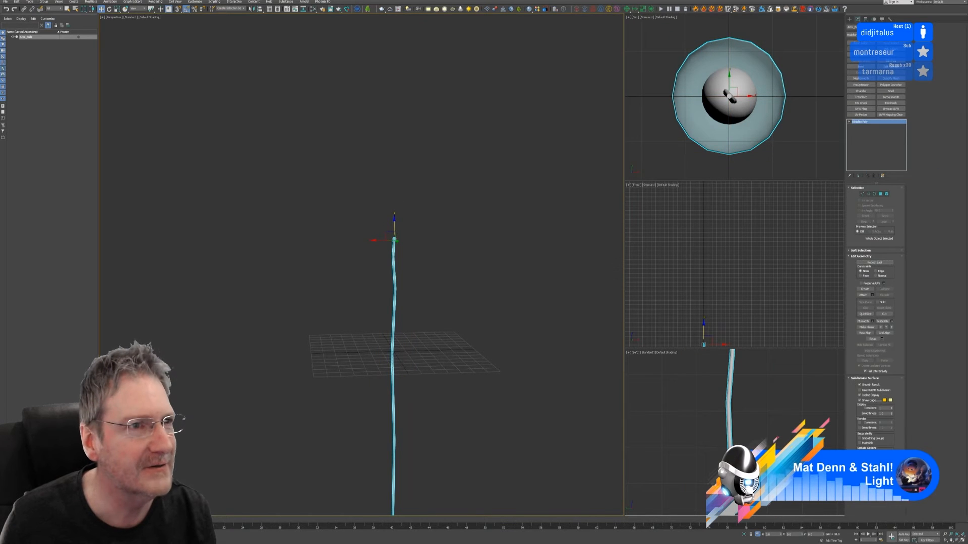
# Export the selected bulb model again as FBX, overwriting BareBulb.fbx and keeping the current export options
pyautogui.click(5, 1)
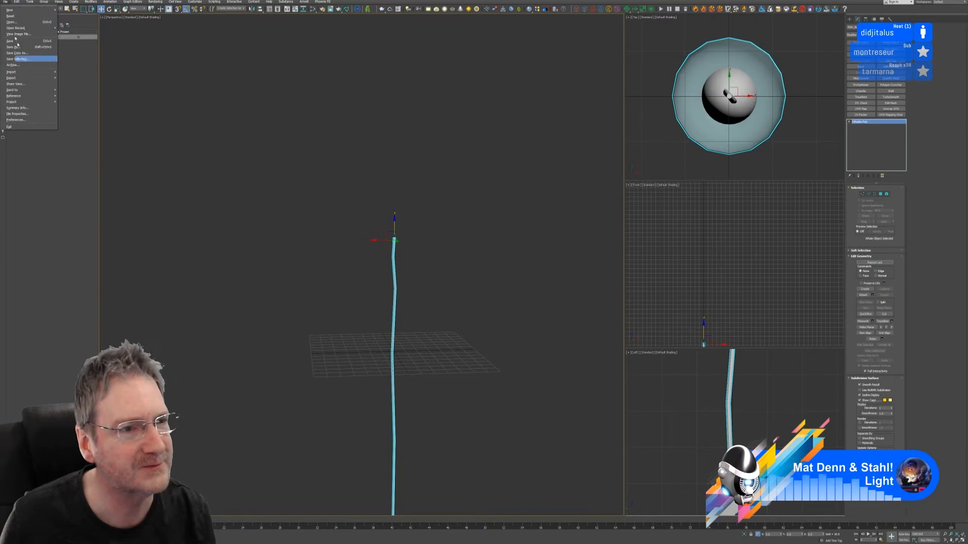
pyautogui.moveTo(32, 89)
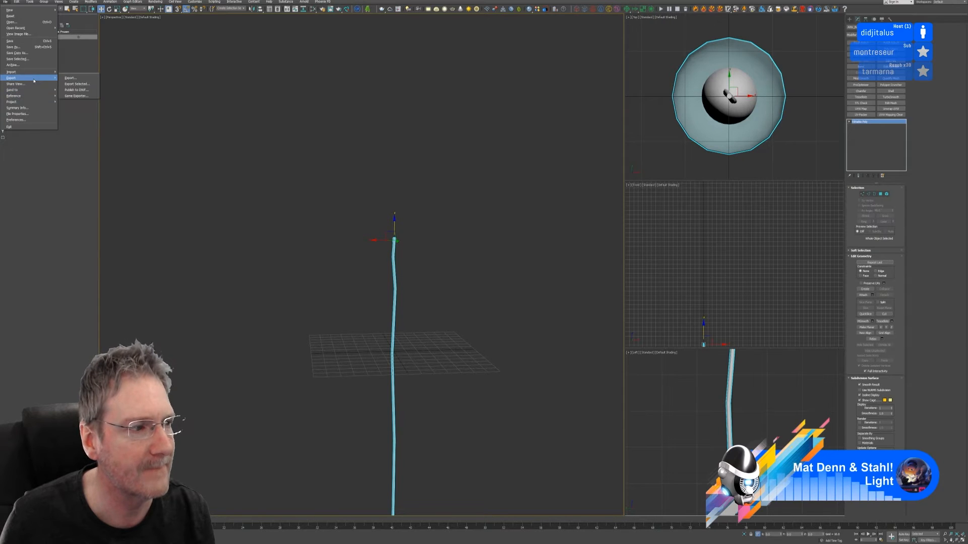
pyautogui.click(88, 85)
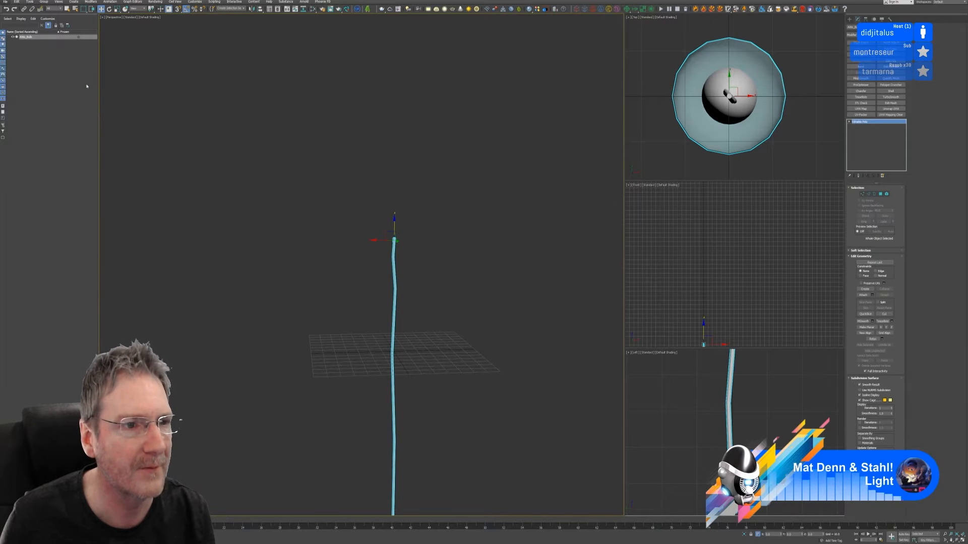
pyautogui.click(225, 101)
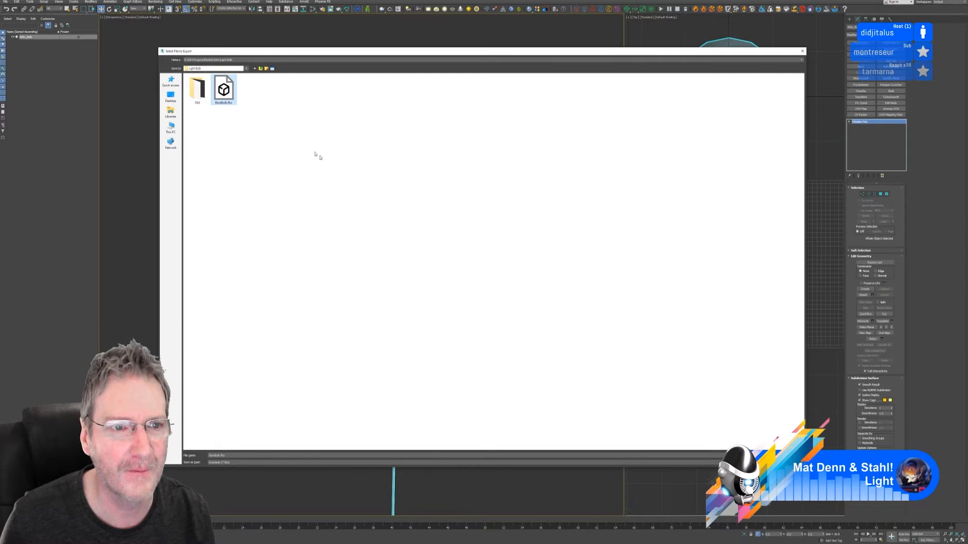
pyautogui.press('Return')
pyautogui.click(512, 275)
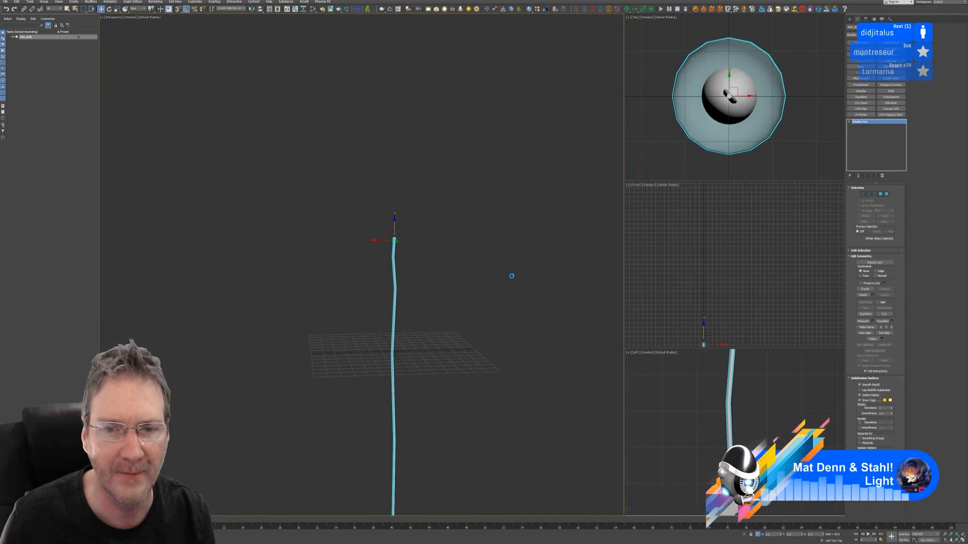
pyautogui.click(528, 268)
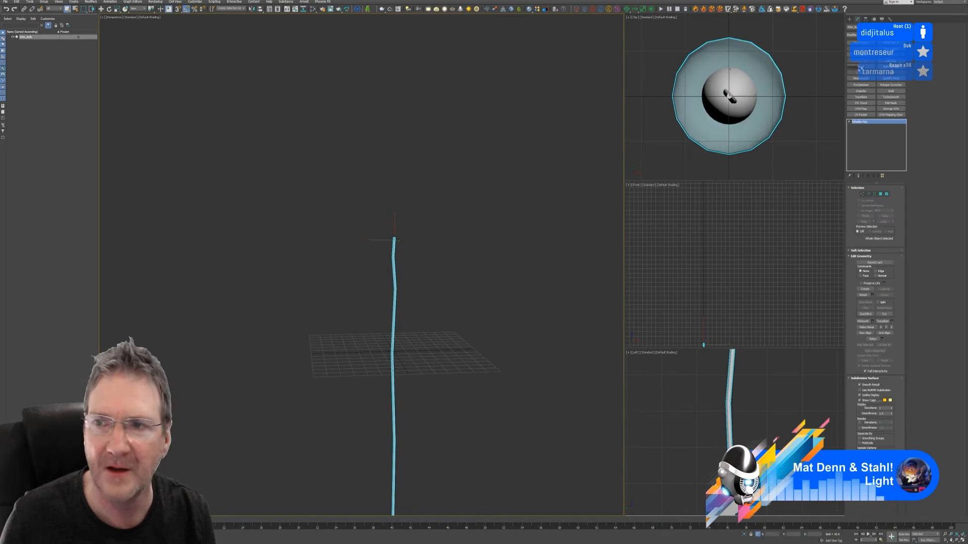
# Switch to Unreal Editor, reimport the BareBulb_MSH static mesh and lower the placed bulb so its cord starts just beneath the attic roof
pyautogui.press('super+d')
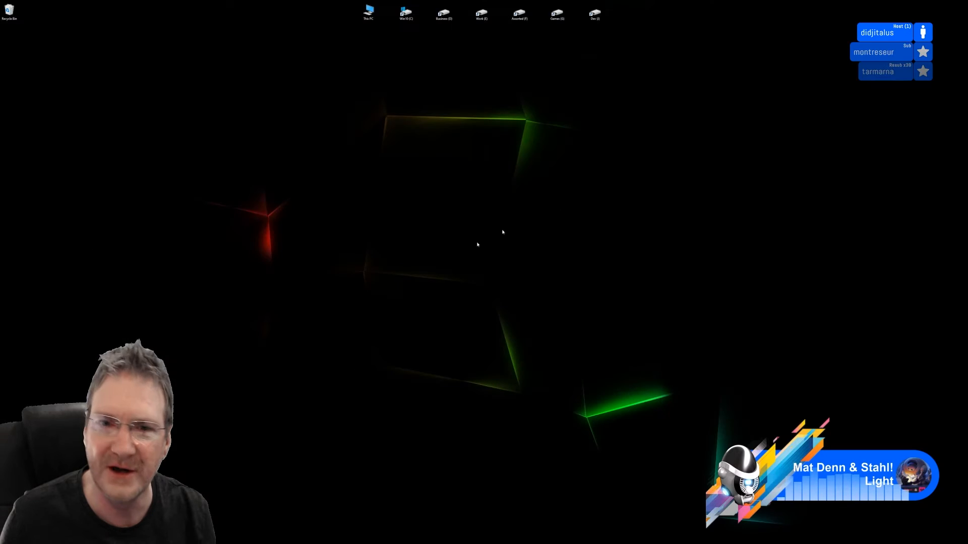
pyautogui.hotkey('alt', 'Tab')
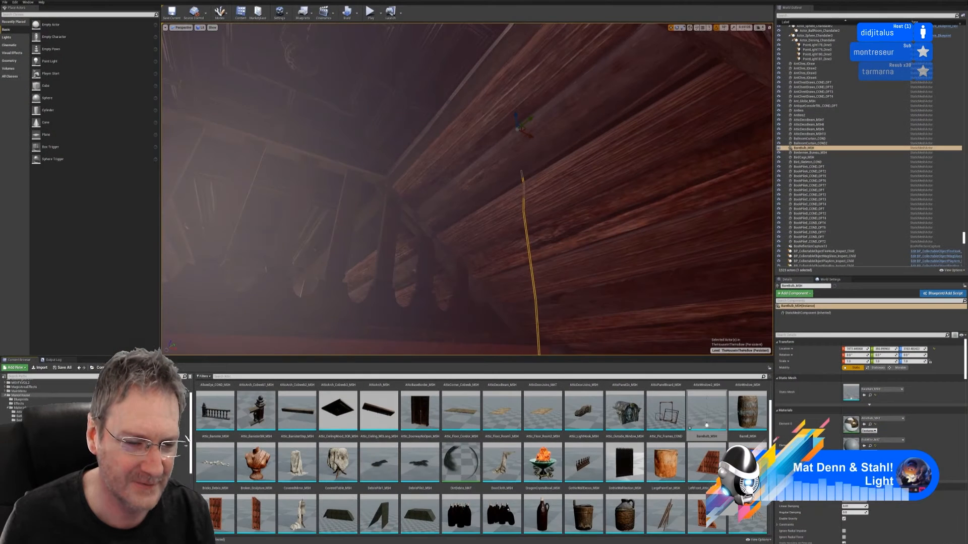
pyautogui.rightClick(706, 412)
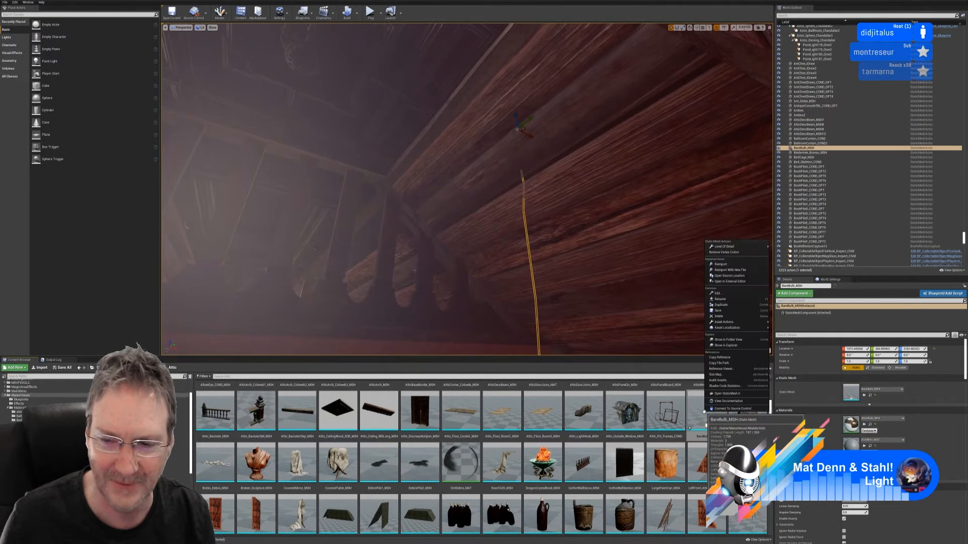
pyautogui.click(721, 265)
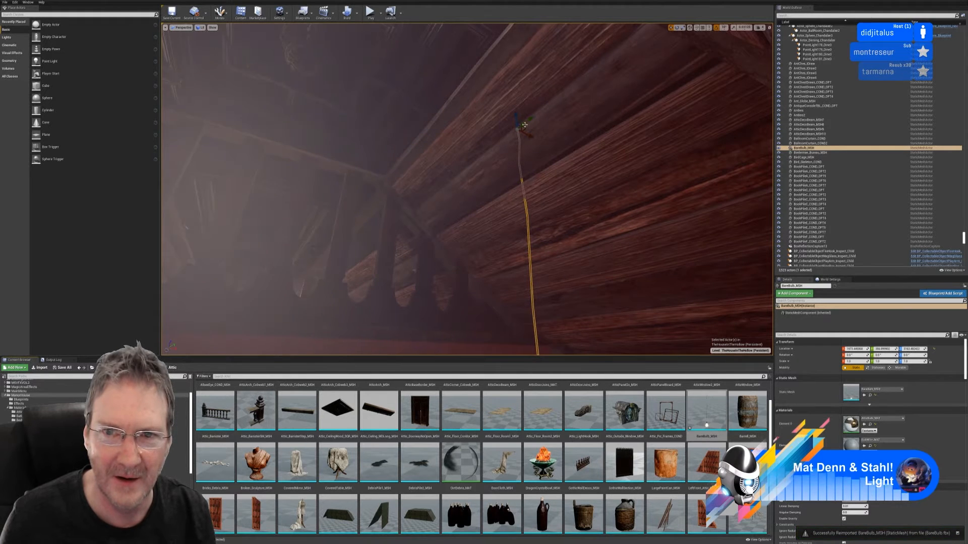
pyautogui.moveTo(516, 119); pyautogui.dragTo(517, 127)
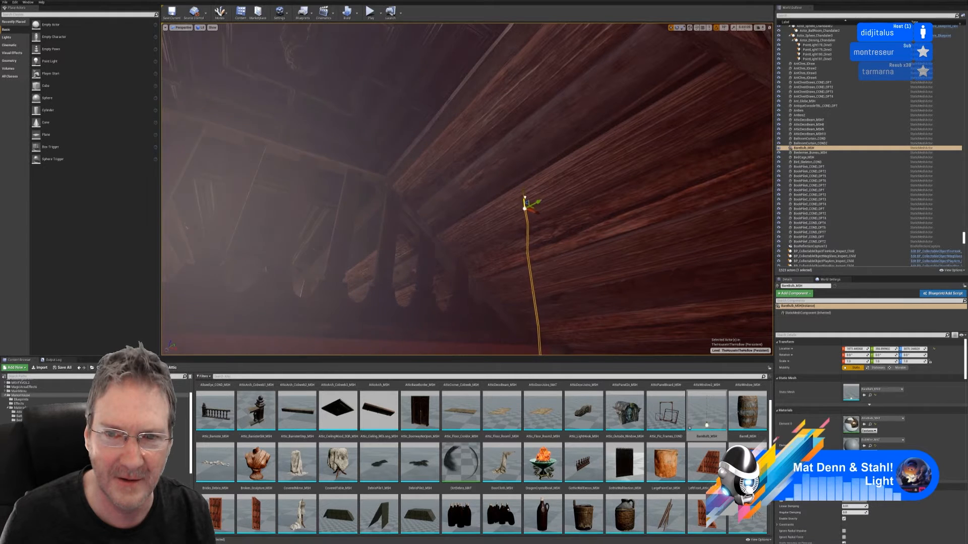
pyautogui.moveTo(534, 193); pyautogui.dragTo(582, 307, button='right')
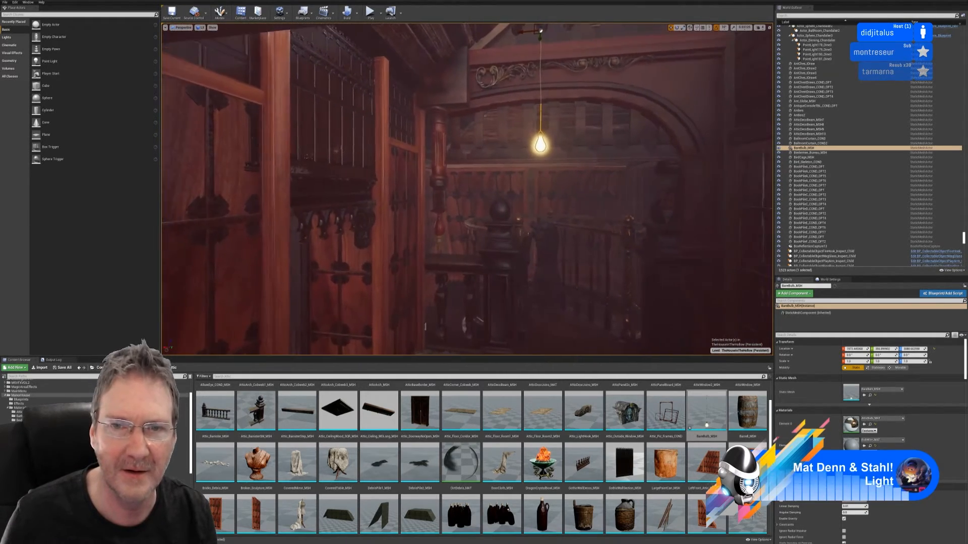
pyautogui.moveTo(583, 307); pyautogui.dragTo(567, 273, button='right')
pyautogui.press('Escape')
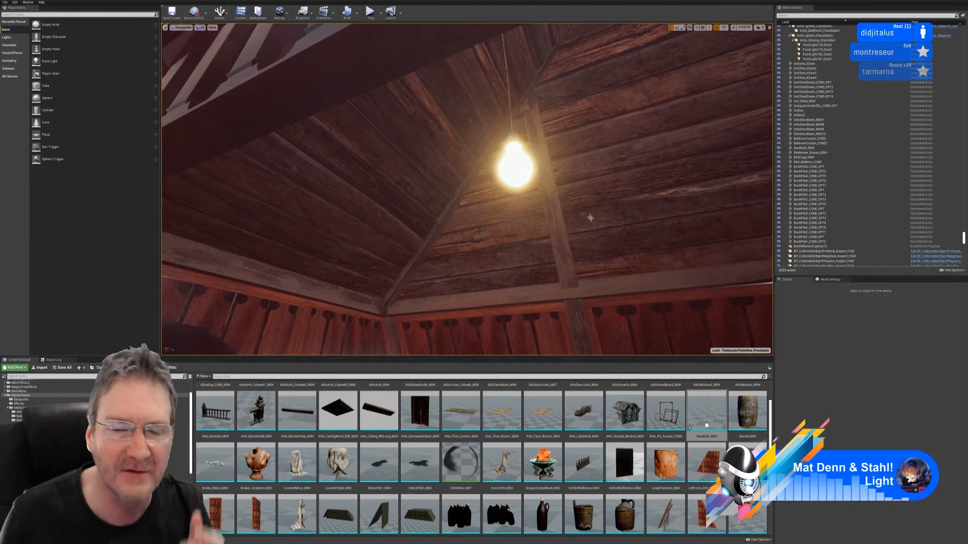
# Shift the placed attic bulb slightly sideways along the roof boards
pyautogui.moveTo(588, 217)
pyautogui.mouseDown(button='right')
pyautogui.moveTo(587, 249)
pyautogui.moveTo(597, 255)
pyautogui.moveTo(599, 202)
pyautogui.moveTo(581, 232)
pyautogui.mouseUp(button='right')
pyautogui.press('s')
pyautogui.click(475, 242)
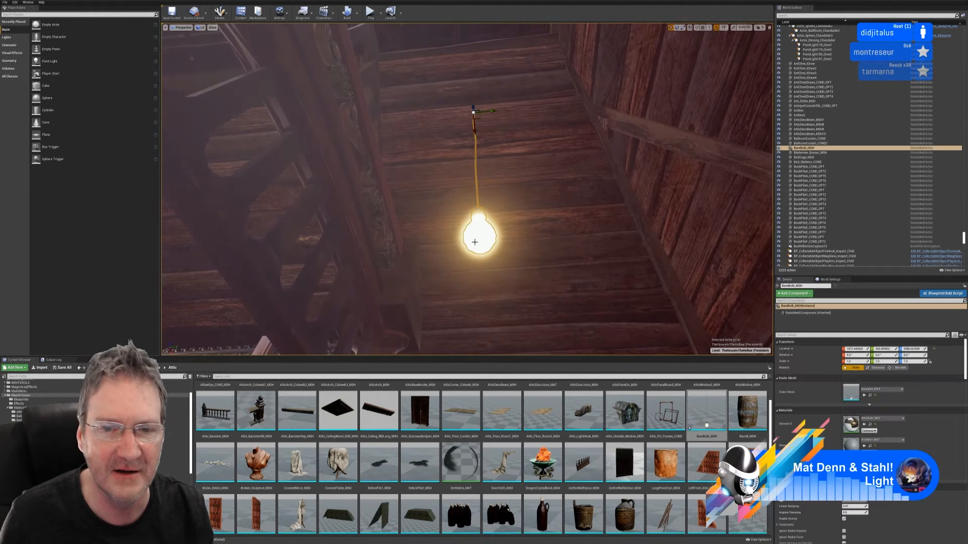
pyautogui.moveTo(491, 113); pyautogui.dragTo(500, 115)
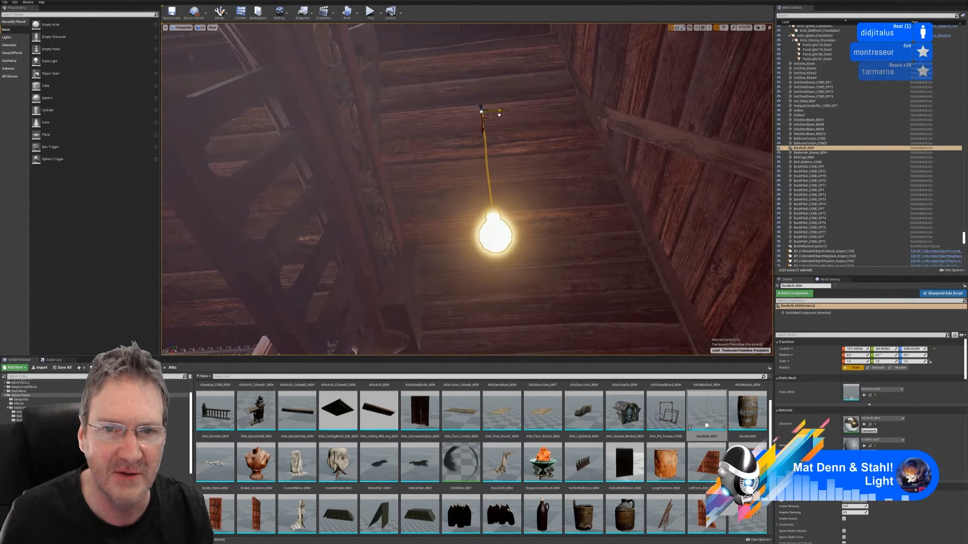
# Duplicate the attic bulb and move the copy along the roof to hang in another part of the attic
pyautogui.rightClick(496, 229)
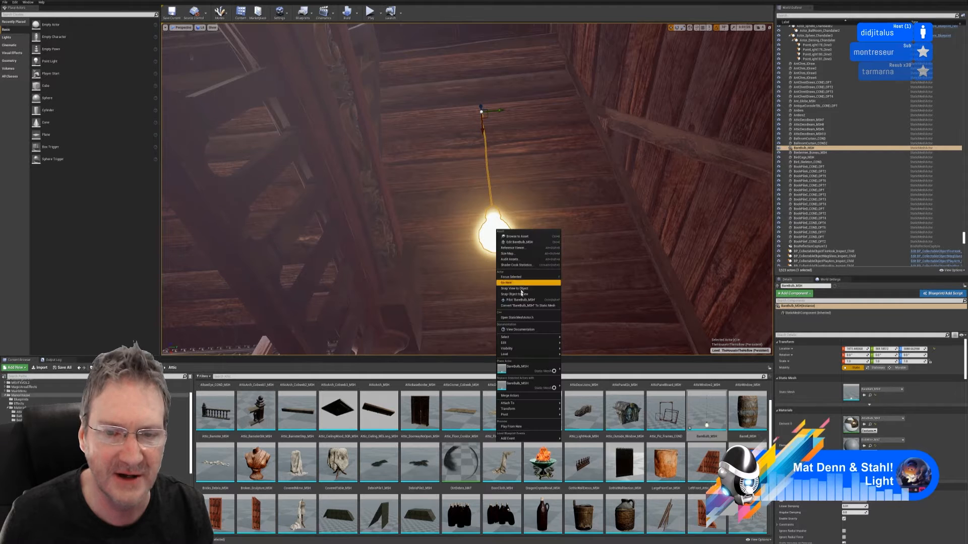
pyautogui.moveTo(534, 343)
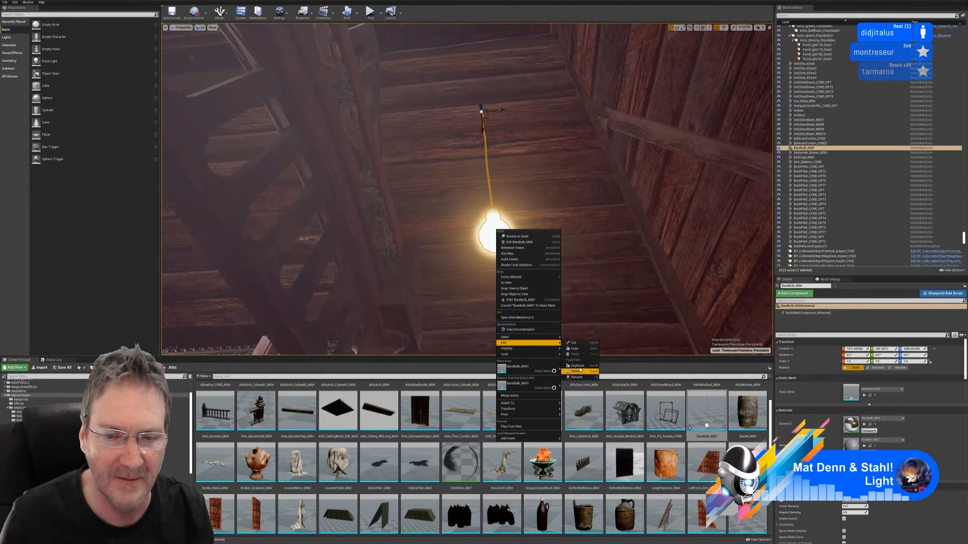
pyautogui.click(577, 365)
pyautogui.moveTo(500, 112); pyautogui.dragTo(163, 116)
pyautogui.moveTo(488, 236); pyautogui.dragTo(500, 207, button='right')
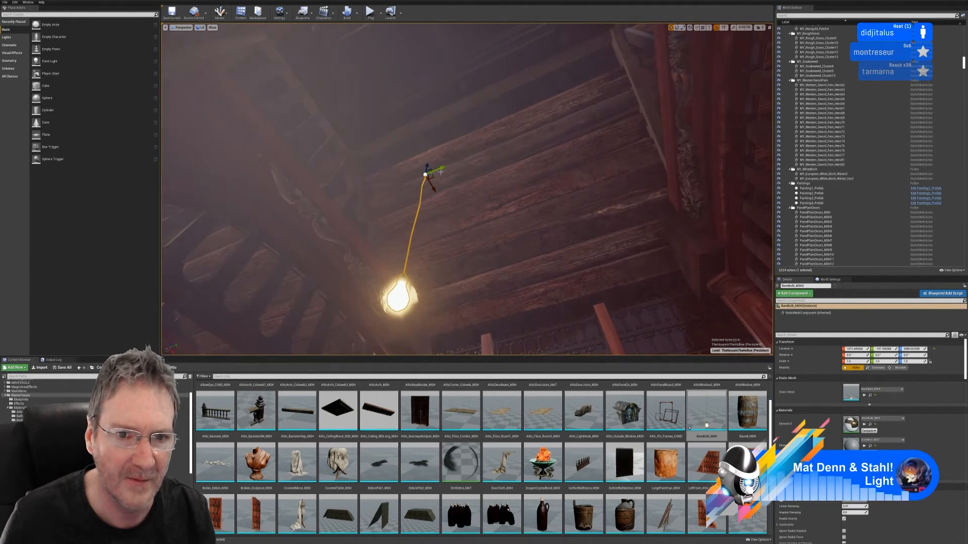
pyautogui.moveTo(441, 172); pyautogui.dragTo(329, 223)
pyautogui.moveTo(328, 223); pyautogui.dragTo(601, 215, button='right')
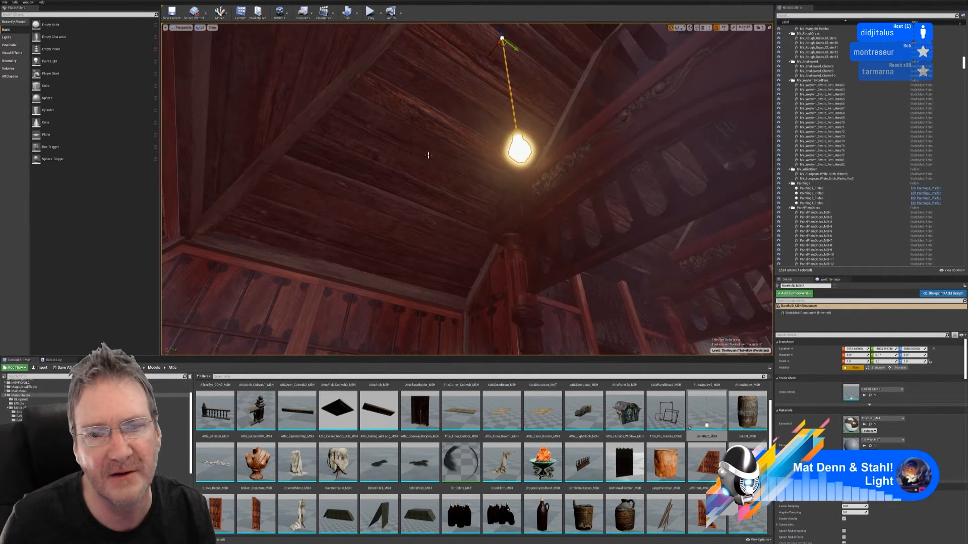
pyautogui.moveTo(428, 155); pyautogui.dragTo(430, 222, button='right')
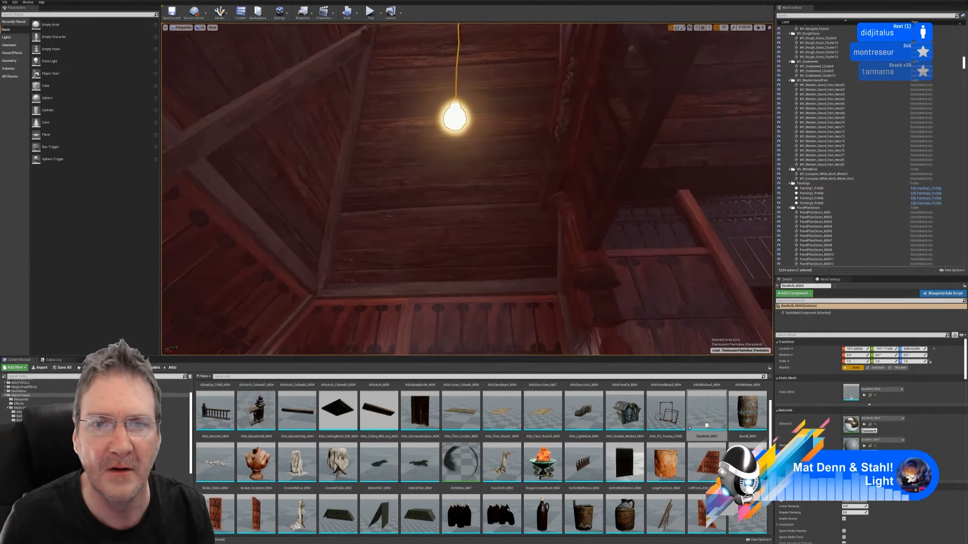
pyautogui.moveTo(429, 222); pyautogui.dragTo(453, 229, button='right')
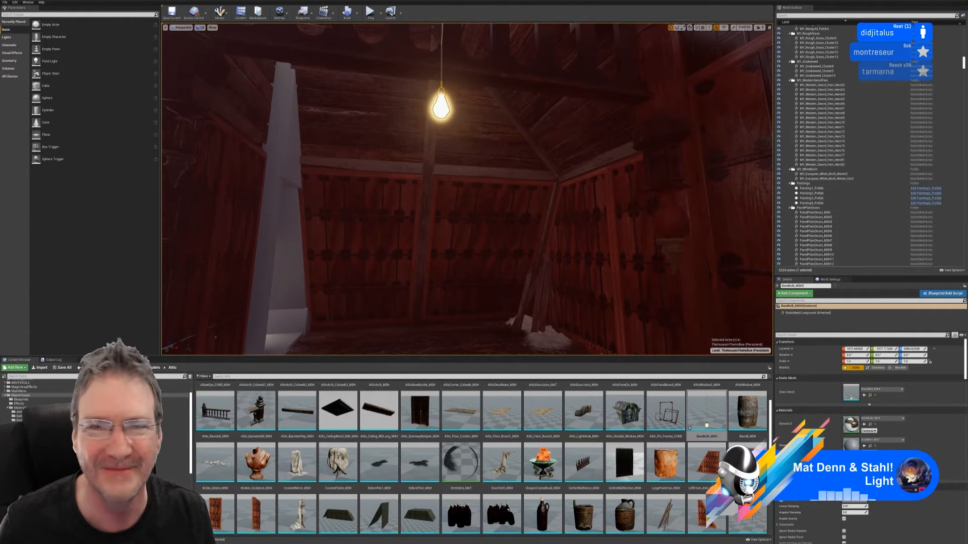
# Duplicate the hanging attic bulb and move the copy away from the original along the roof
pyautogui.moveTo(503, 224); pyautogui.dragTo(499, 187, button='right')
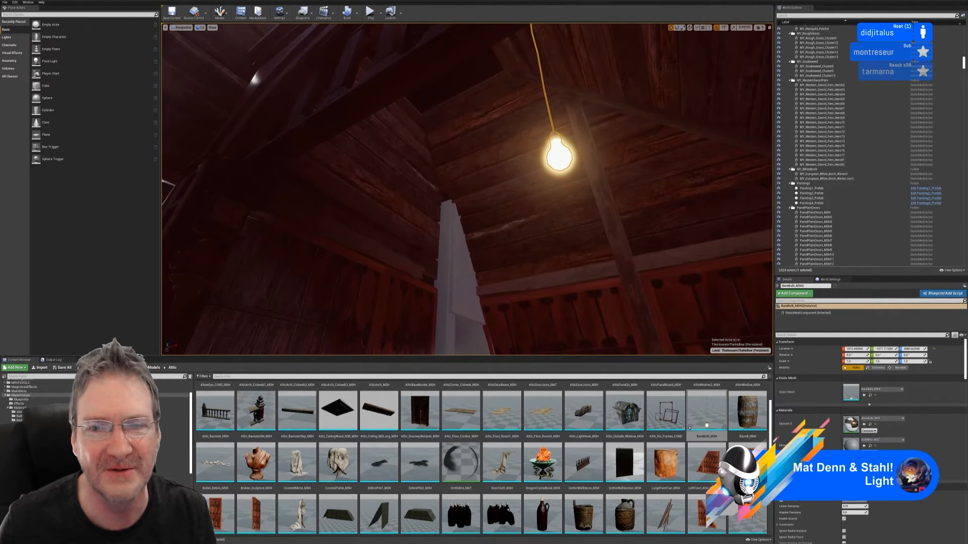
pyautogui.rightClick(562, 149)
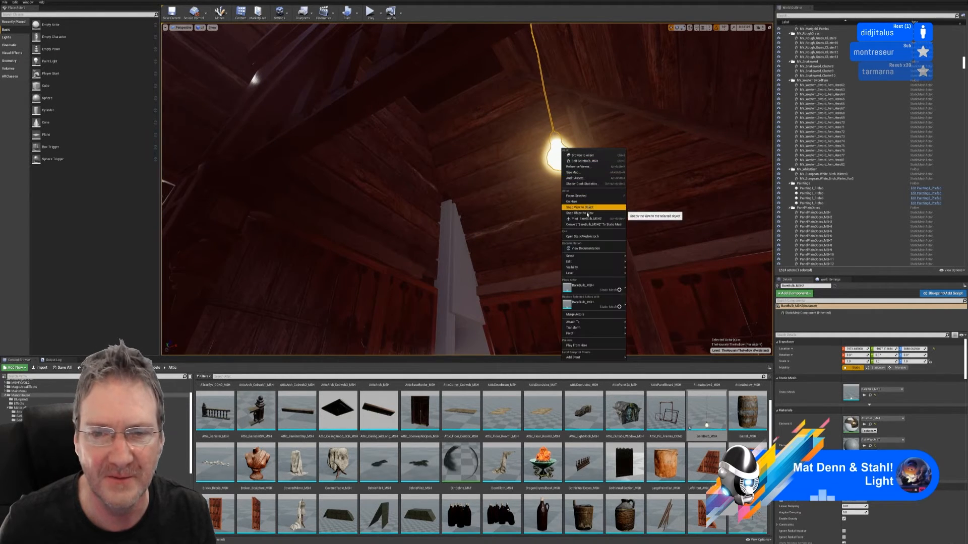
pyautogui.moveTo(595, 262)
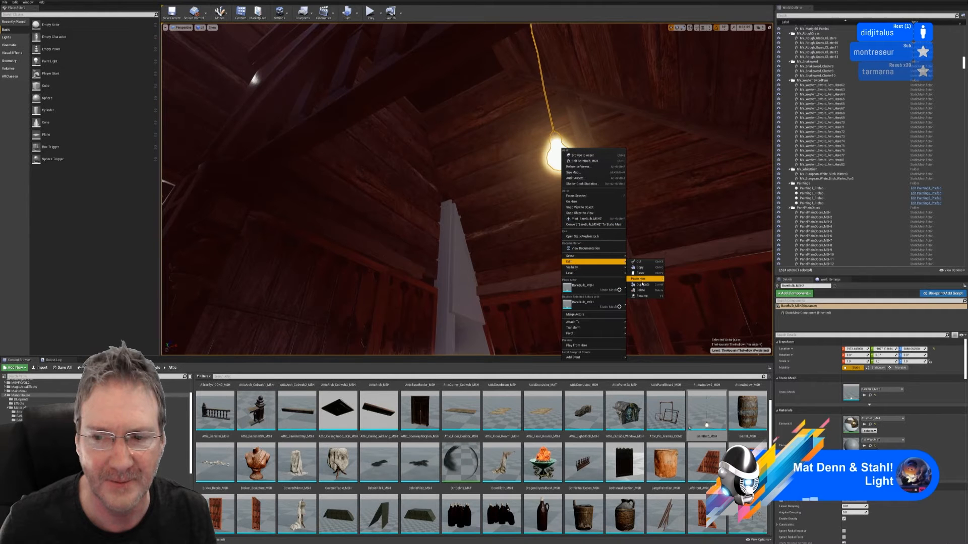
pyautogui.click(641, 285)
pyautogui.moveTo(529, 131); pyautogui.dragTo(533, 108, button='right')
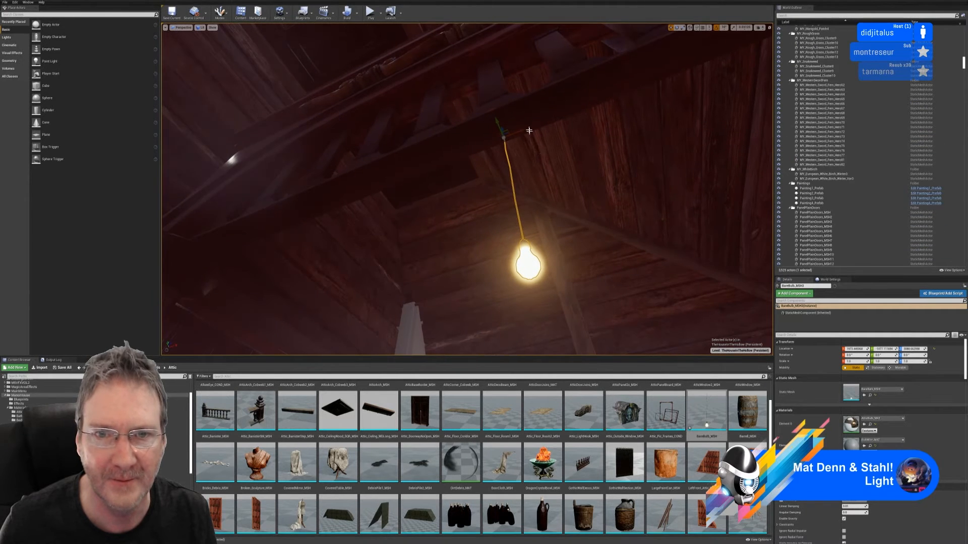
pyautogui.moveTo(525, 130); pyautogui.dragTo(354, 236)
pyautogui.moveTo(353, 237); pyautogui.dragTo(343, 217, button='right')
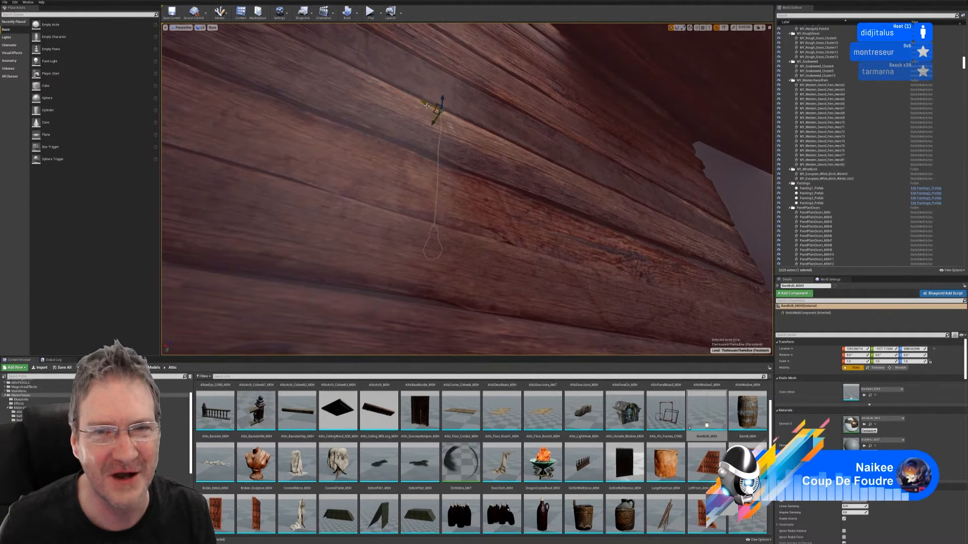
# Move the bulb copy across the attic into the panelled ceiling bay beside the round eye window
pyautogui.moveTo(576, 233); pyautogui.dragTo(575, 151, button='right')
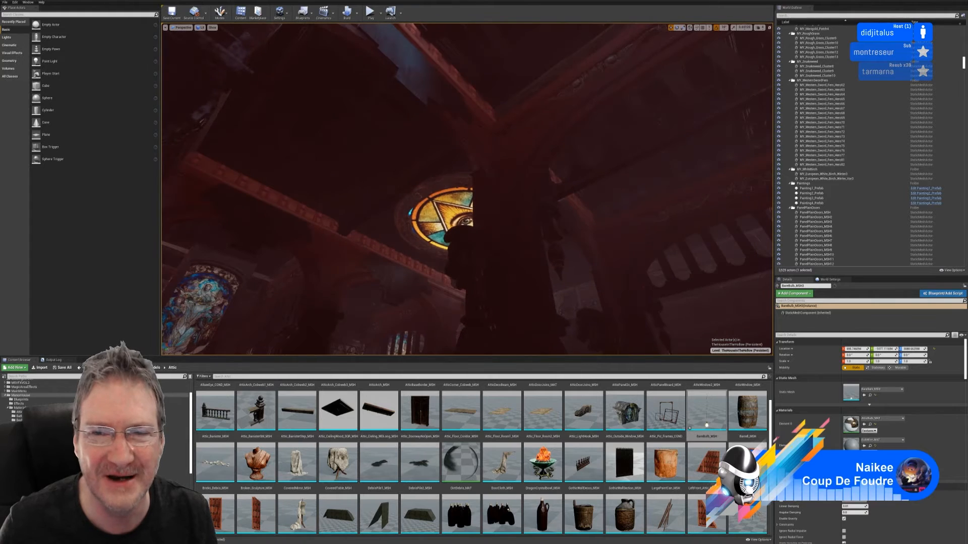
pyautogui.moveTo(563, 237); pyautogui.dragTo(456, 146, button='right')
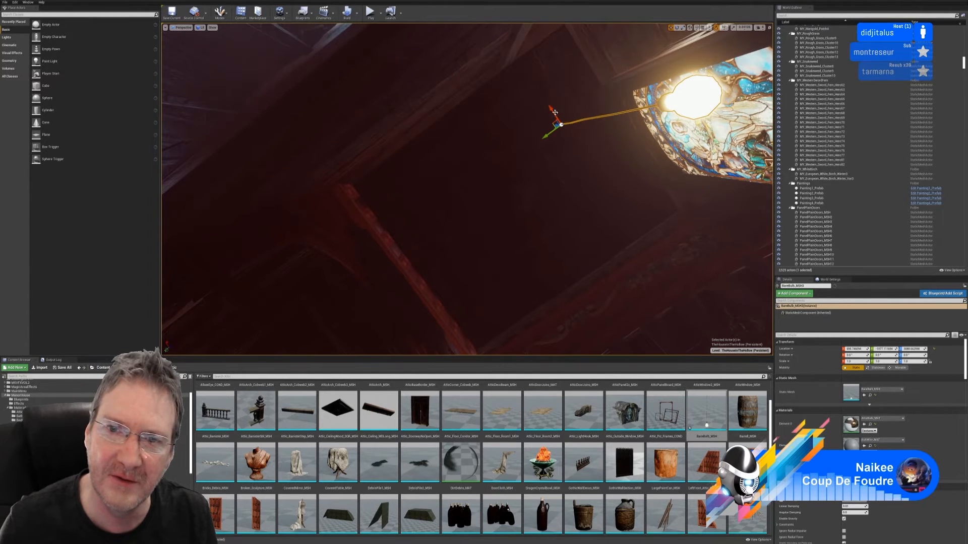
pyautogui.moveTo(555, 112); pyautogui.dragTo(690, 331)
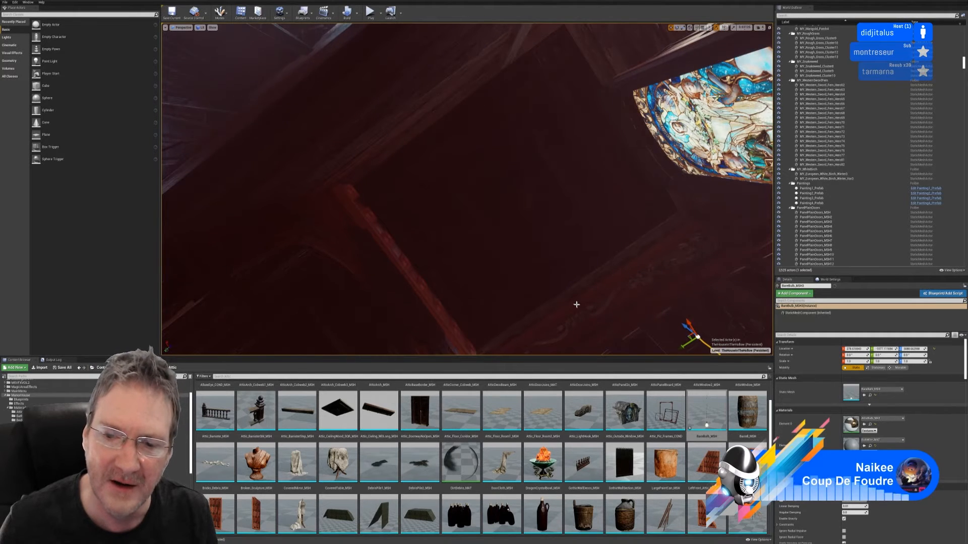
pyautogui.moveTo(576, 305)
pyautogui.mouseDown(button='right')
pyautogui.moveTo(605, 317)
pyautogui.moveTo(620, 347)
pyautogui.moveTo(579, 308)
pyautogui.mouseUp(button='right')
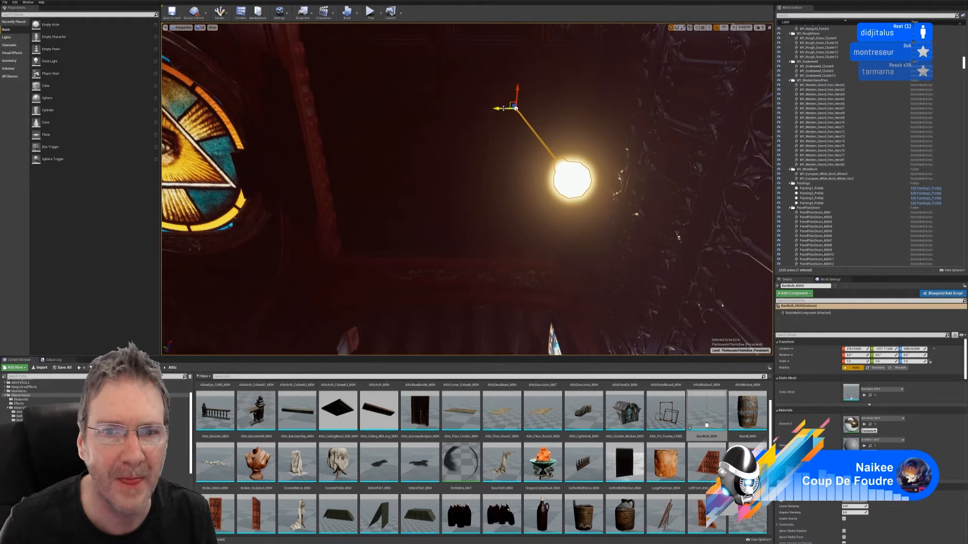
pyautogui.moveTo(503, 109); pyautogui.dragTo(447, 115)
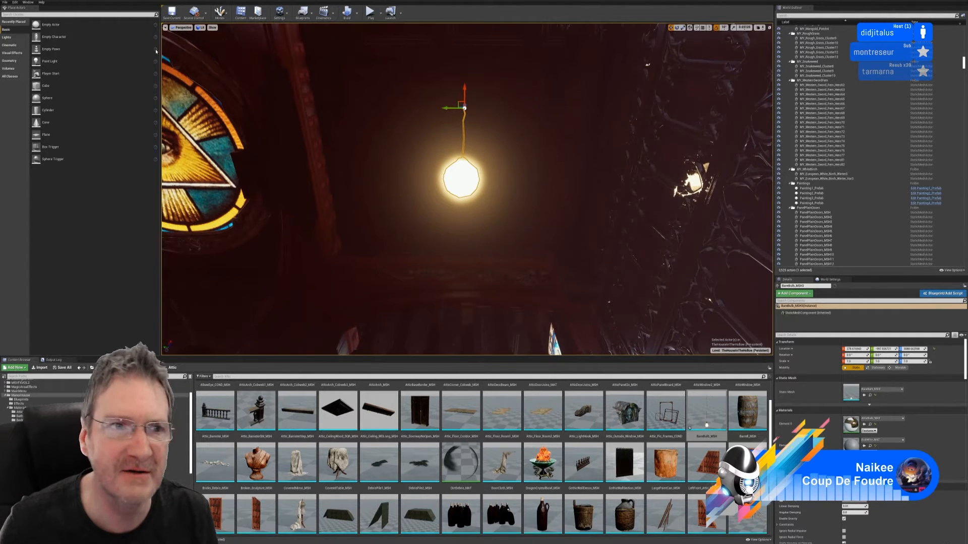
# Switch the viewport to Unlit shading and shift the bulb copy closer to the centre of its ceiling panel
pyautogui.click(200, 28)
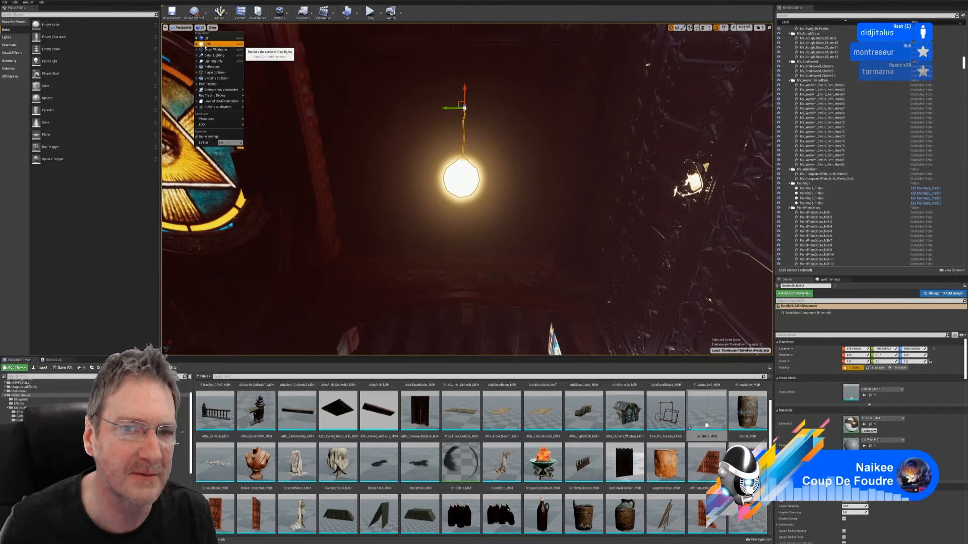
pyautogui.click(206, 42)
pyautogui.moveTo(509, 160); pyautogui.dragTo(501, 153, button='right')
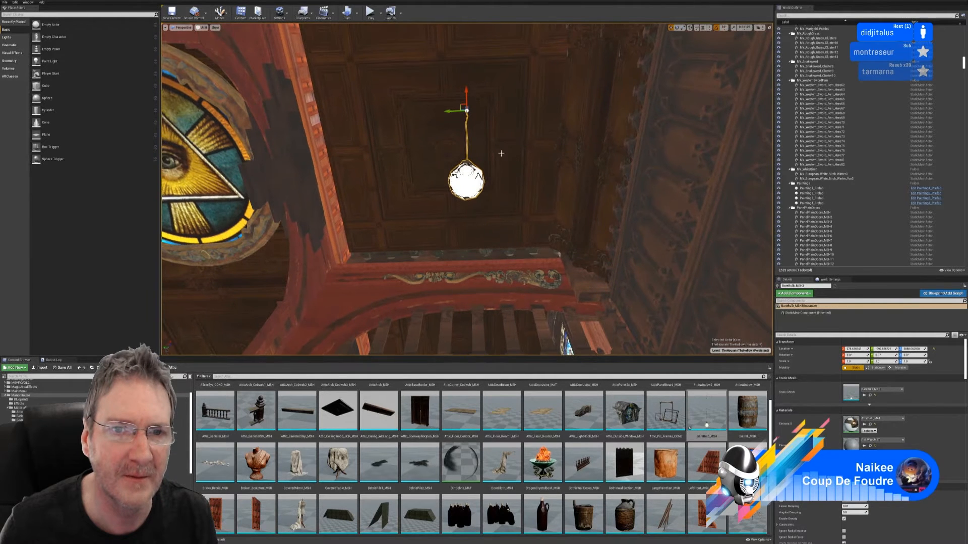
pyautogui.moveTo(452, 112); pyautogui.dragTo(431, 154)
# Raise the bulb copy so its cord meets the panelled ceiling, and nudge it onto the panel's centre
pyautogui.moveTo(498, 187)
pyautogui.mouseDown(button='right')
pyautogui.moveTo(478, 185)
pyautogui.moveTo(495, 176)
pyautogui.moveTo(498, 187)
pyautogui.mouseUp(button='right')
pyautogui.press('w')
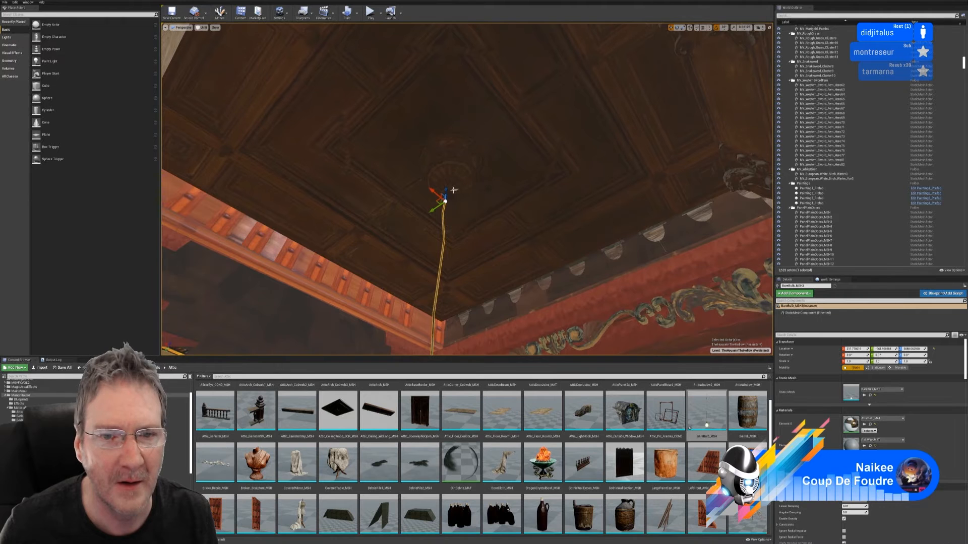
pyautogui.moveTo(448, 193); pyautogui.dragTo(453, 183)
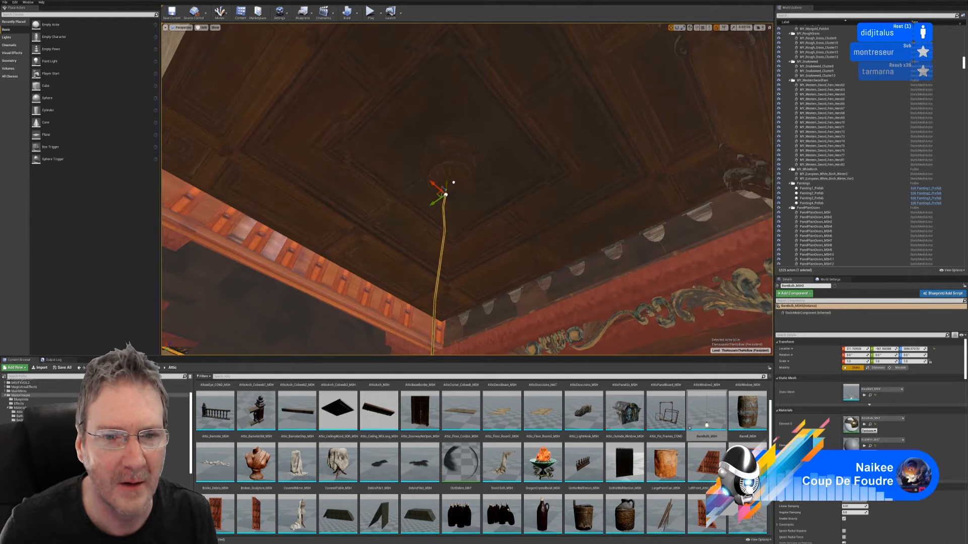
pyautogui.moveTo(479, 255); pyautogui.dragTo(488, 248, button='right')
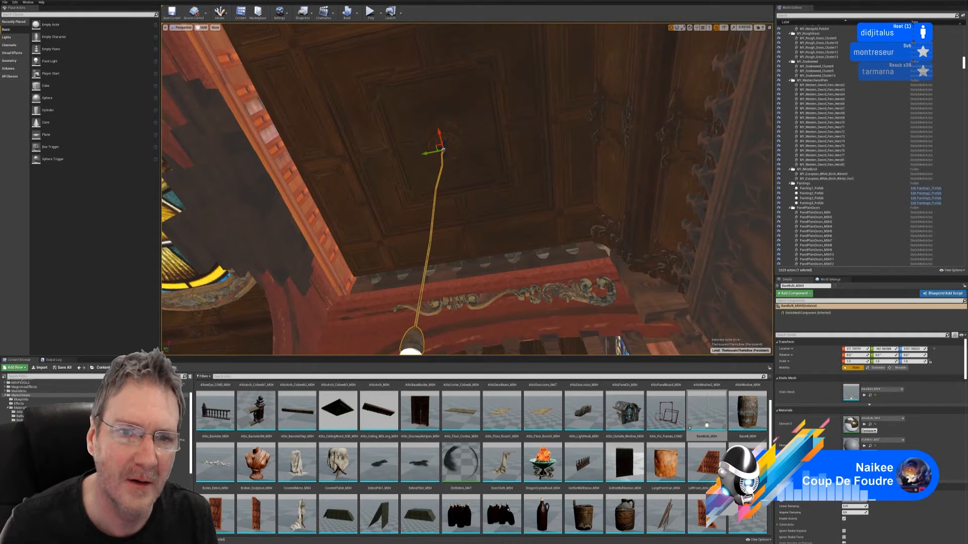
pyautogui.moveTo(427, 153); pyautogui.dragTo(428, 152)
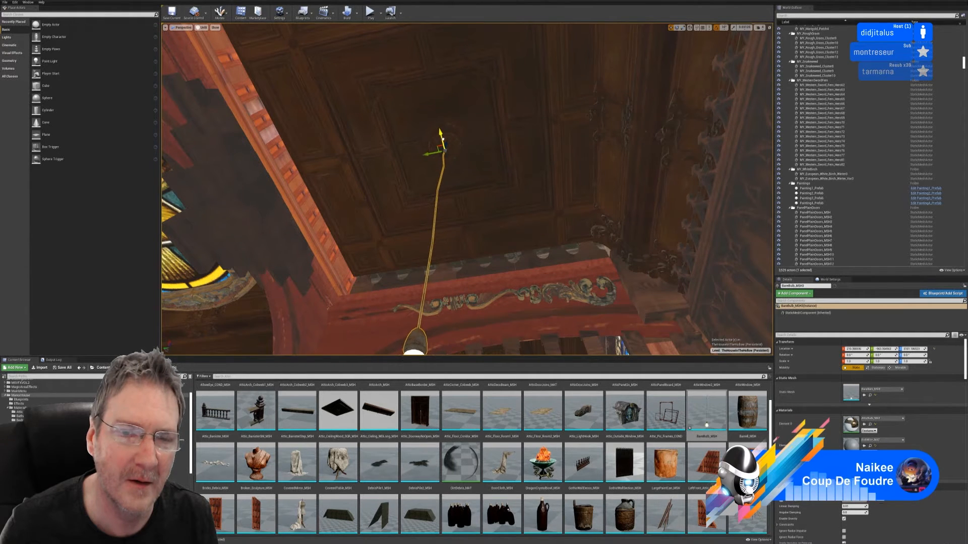
pyautogui.click(428, 153)
# Reselect the ceiling bulb, duplicate it and move the new copy sideways toward the round eye window
pyautogui.moveTo(426, 307); pyautogui.dragTo(425, 353, button='right')
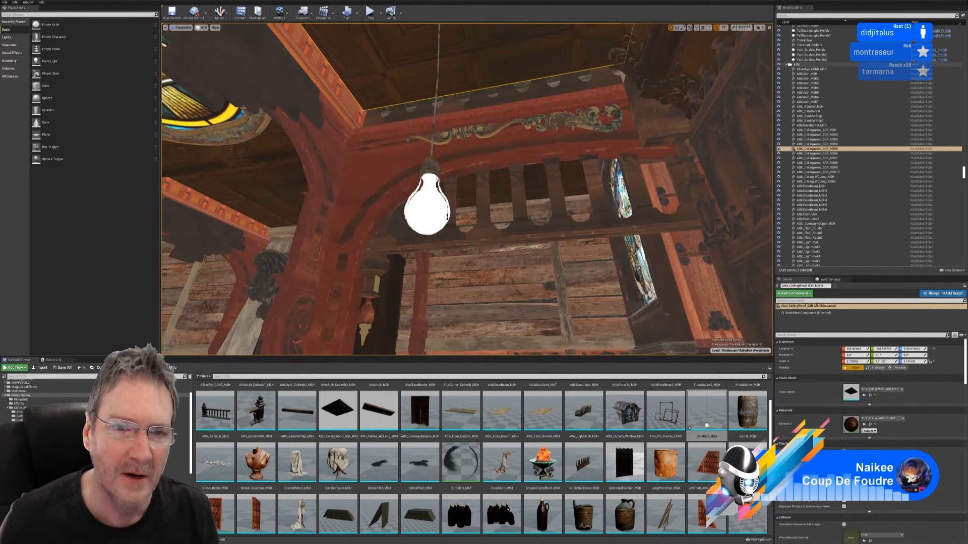
pyautogui.click(425, 205)
pyautogui.moveTo(424, 205)
pyautogui.mouseDown(button='right')
pyautogui.moveTo(423, 177)
pyautogui.moveTo(411, 188)
pyautogui.moveTo(417, 198)
pyautogui.moveTo(425, 191)
pyautogui.mouseUp(button='right')
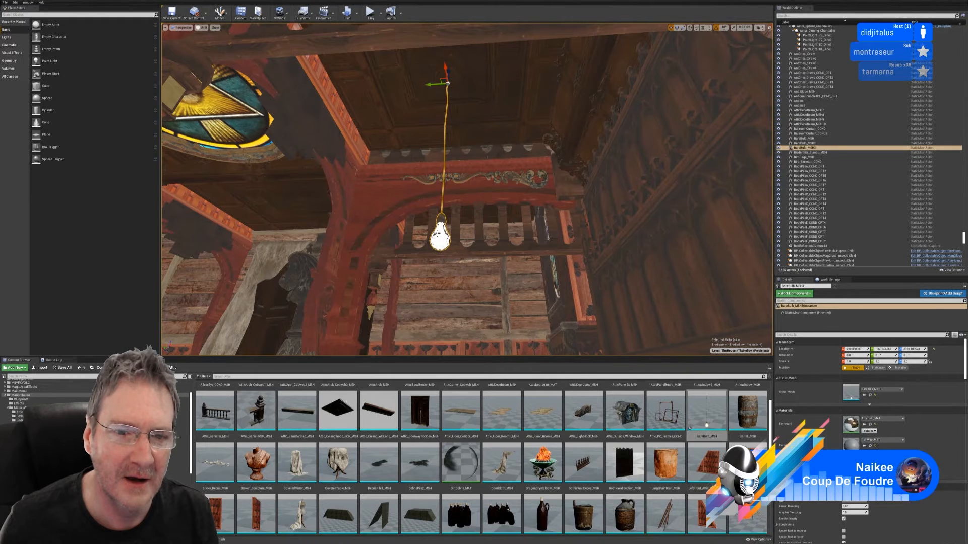
pyautogui.rightClick(438, 234)
pyautogui.moveTo(469, 348)
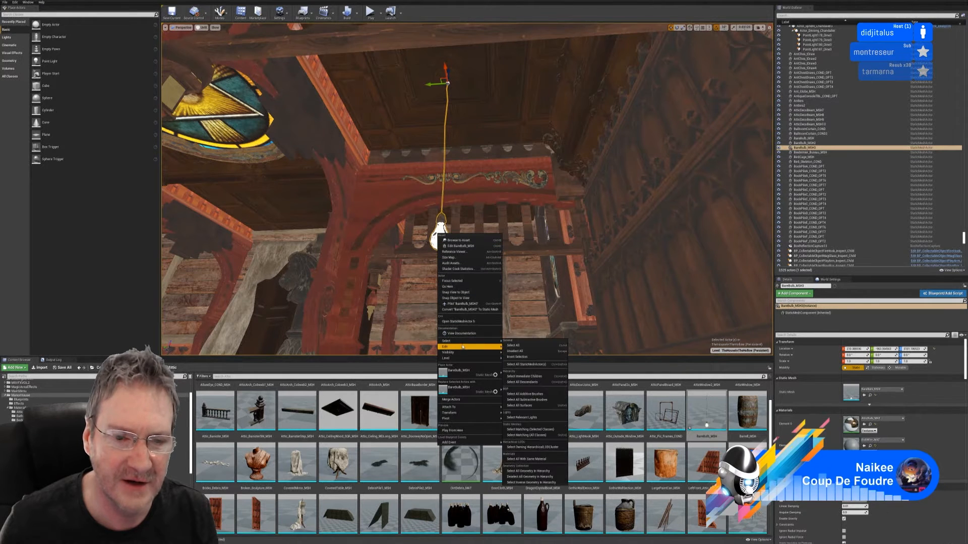
pyautogui.click(519, 369)
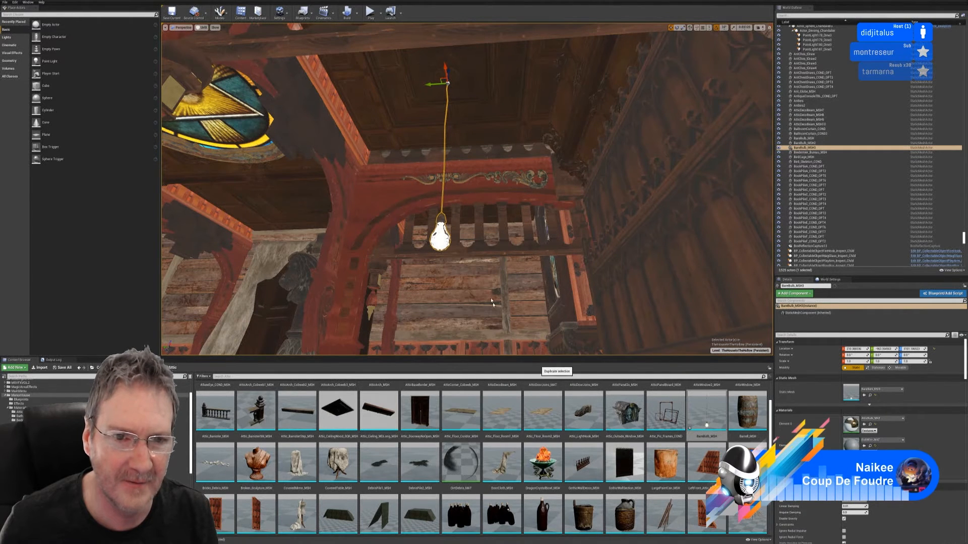
pyautogui.moveTo(430, 84); pyautogui.dragTo(168, 94)
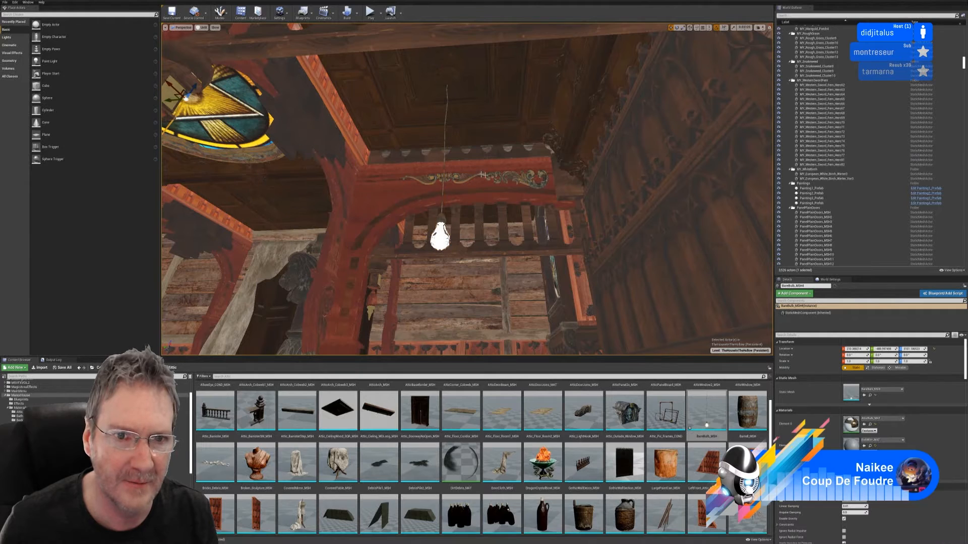
# Move the new bulb copy past the round eye window to the middle of the ceiling panel on its far side
pyautogui.moveTo(479, 173); pyautogui.dragTo(383, 169, button='right')
pyautogui.moveTo(768, 126); pyautogui.dragTo(743, 100, button='right')
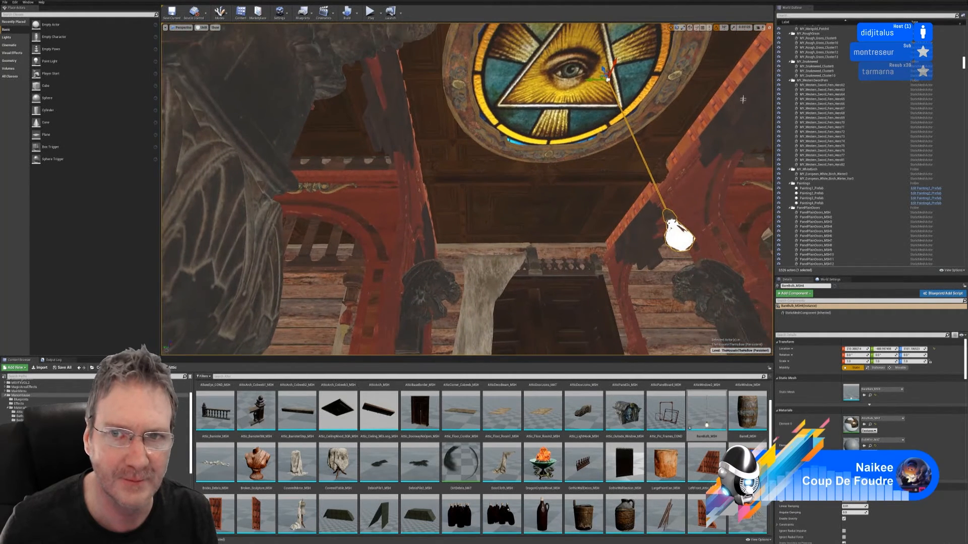
pyautogui.moveTo(586, 80); pyautogui.dragTo(319, 83)
pyautogui.moveTo(422, 170); pyautogui.dragTo(324, 125, button='right')
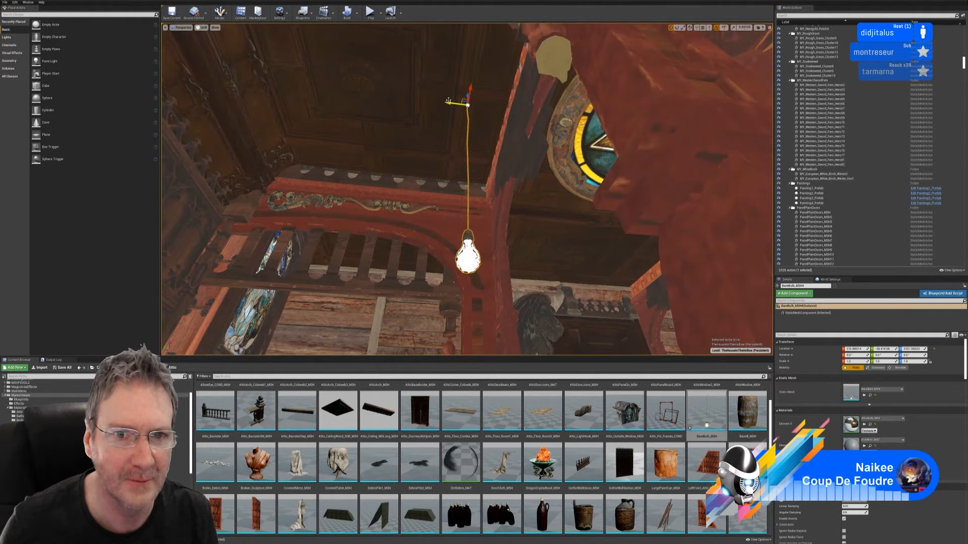
pyautogui.moveTo(449, 103); pyautogui.dragTo(323, 108)
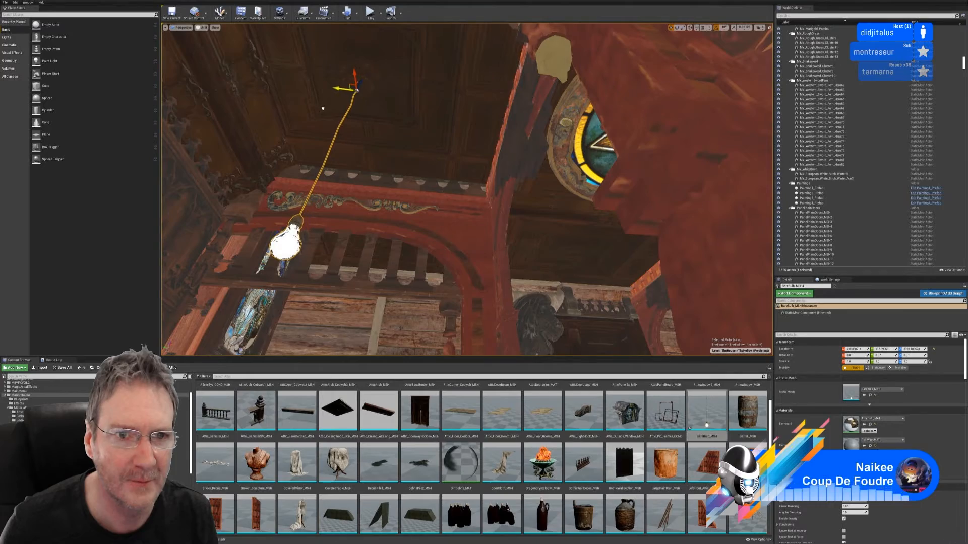
pyautogui.moveTo(462, 224); pyautogui.dragTo(434, 230, button='right')
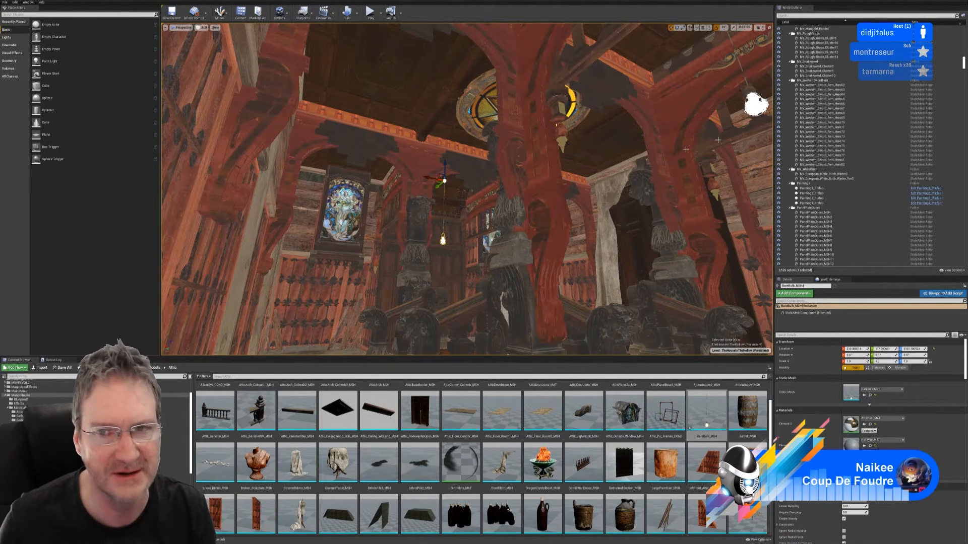
# Deselect the bulb and save all modified levels and assets
pyautogui.press('Escape')
pyautogui.moveTo(453, 201); pyautogui.dragTo(476, 217, button='right')
pyautogui.moveTo(477, 257); pyautogui.dragTo(495, 242, button='right')
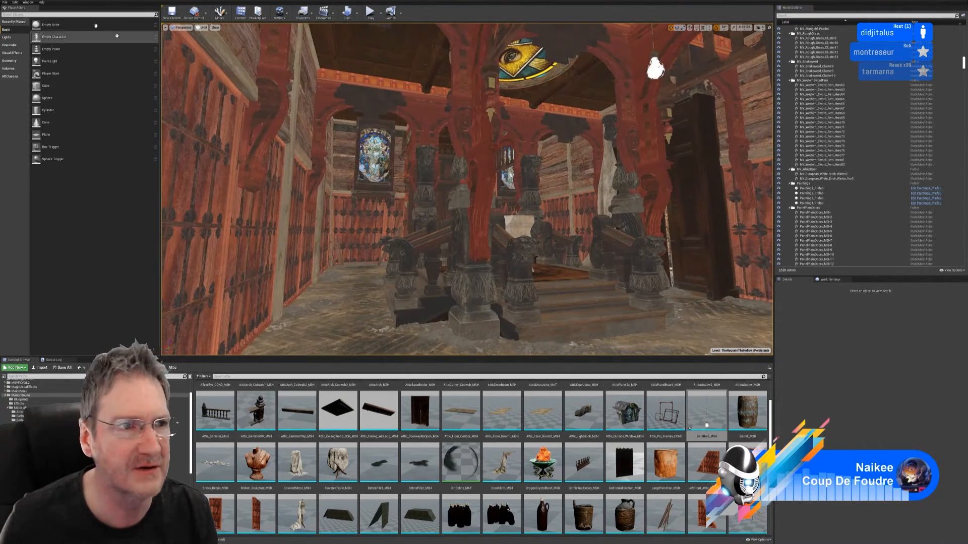
pyautogui.click(3, 5)
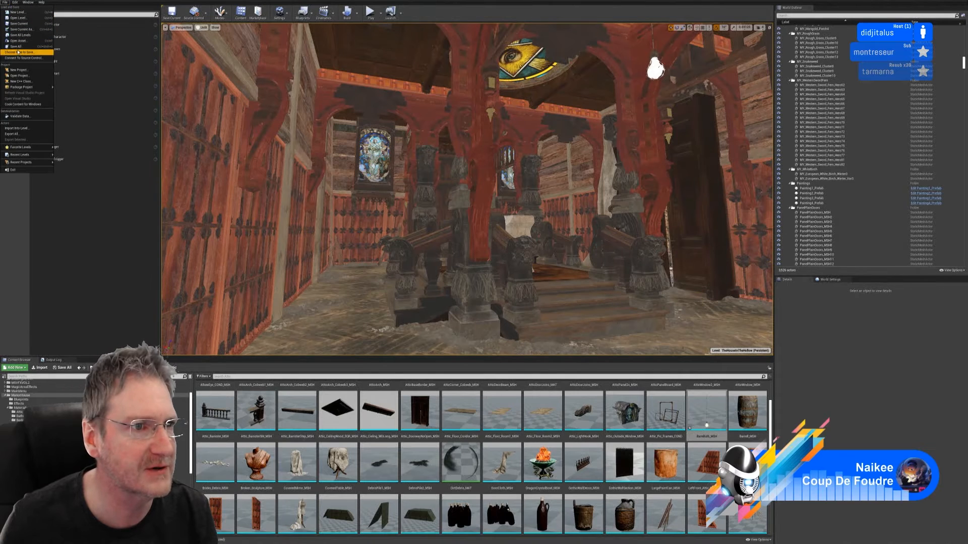
pyautogui.click(17, 47)
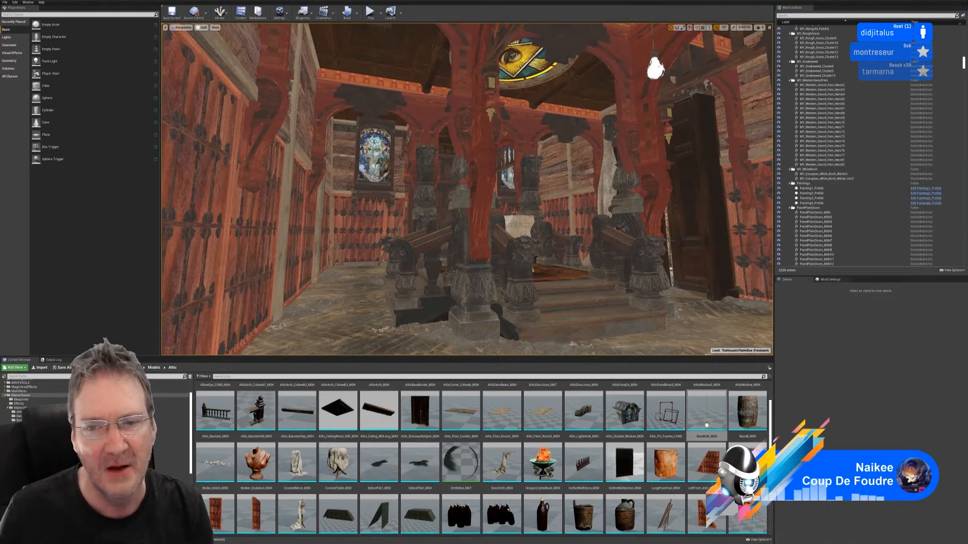
pyautogui.press('s')
pyautogui.moveTo(467, 190); pyautogui.dragTo(494, 232, button='right')
pyautogui.press('w')
pyautogui.moveTo(591, 285); pyautogui.dragTo(599, 245, button='right')
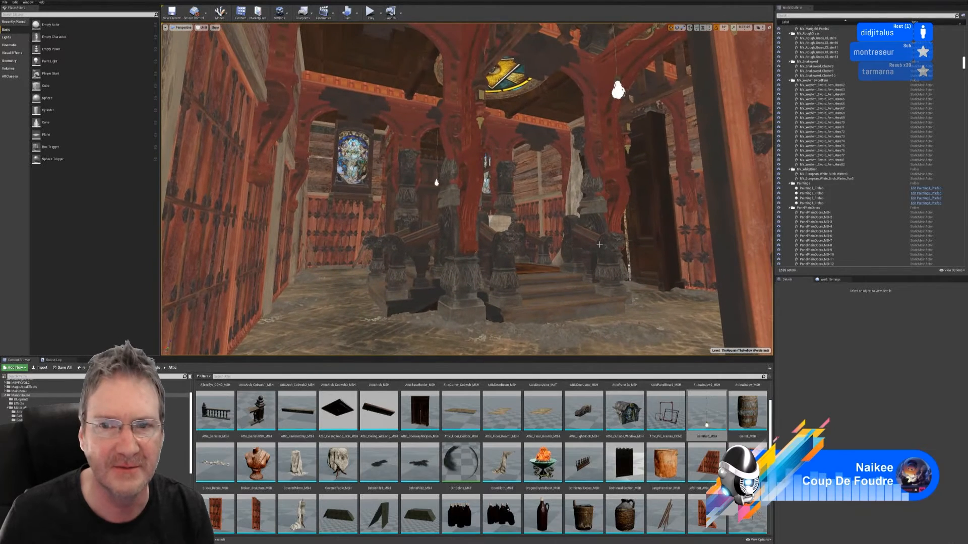
# Switch to Substance Painter, save the light bulb project, and switch to 3ds Max
pyautogui.press('super+d')
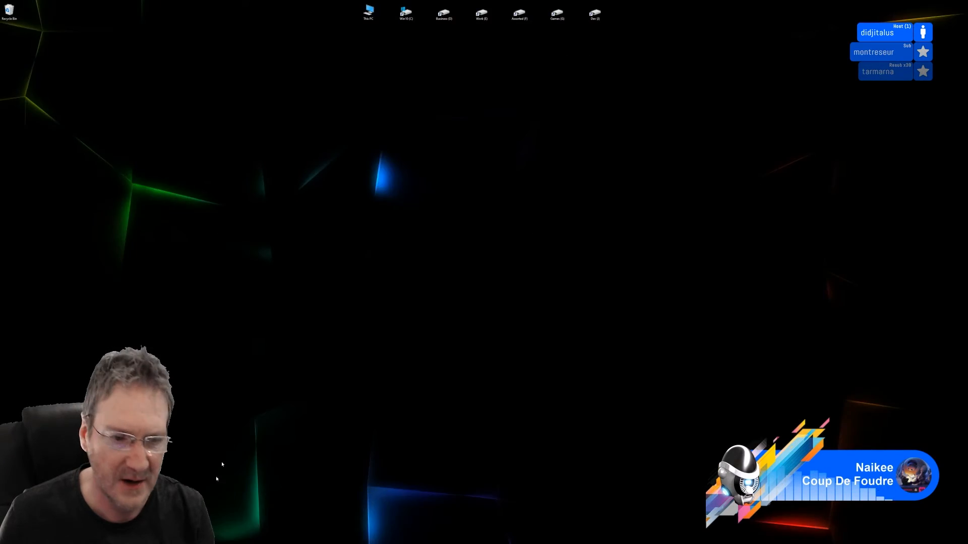
pyautogui.hotkey('alt', 'Tab')
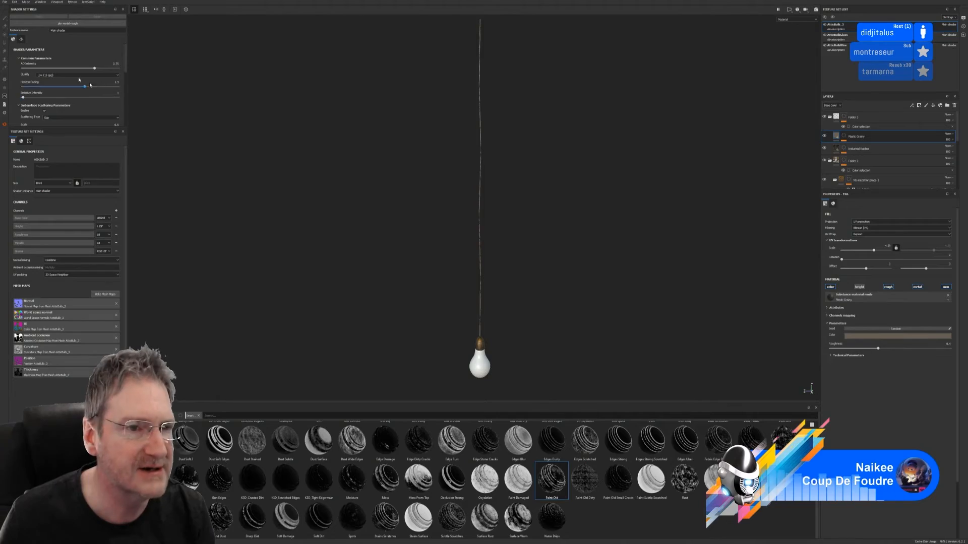
pyautogui.click(3, 3)
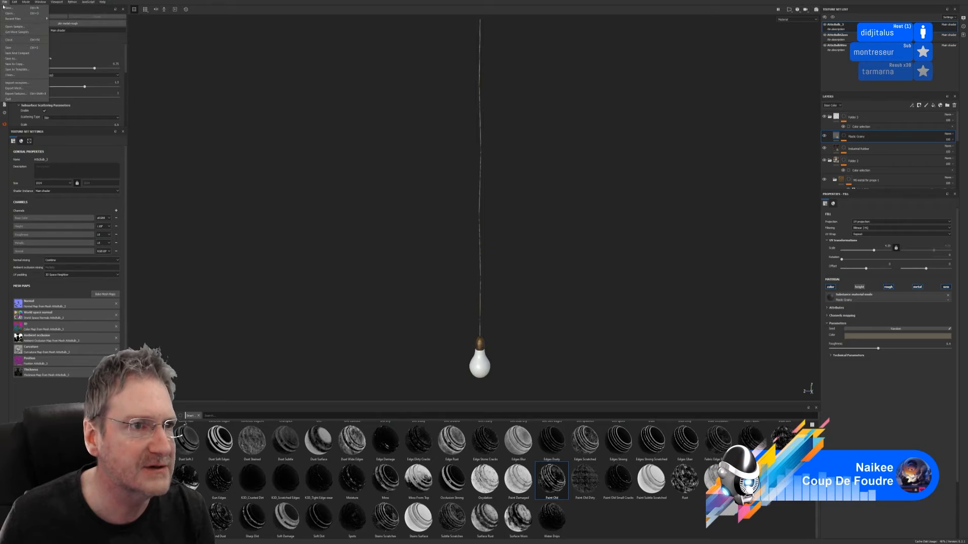
pyautogui.click(9, 48)
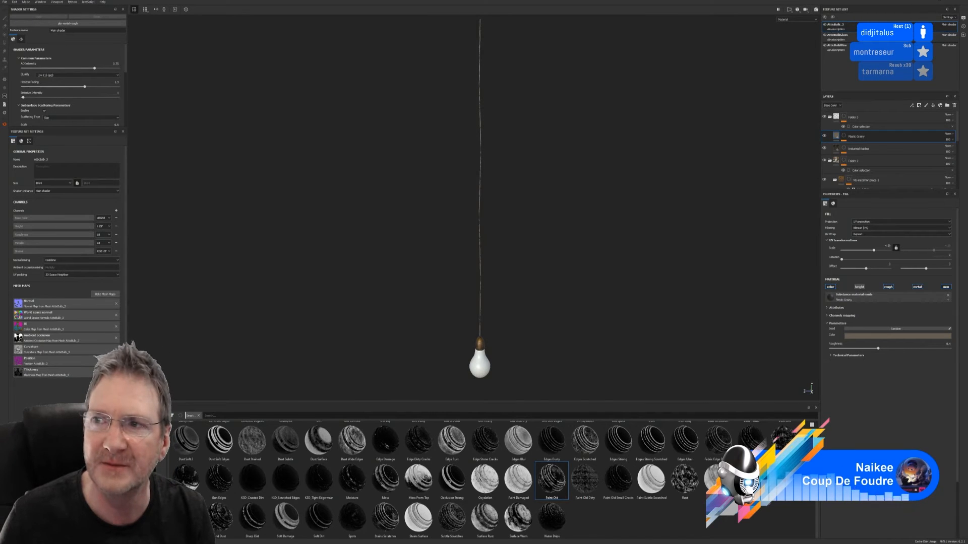
pyautogui.click(940, 1)
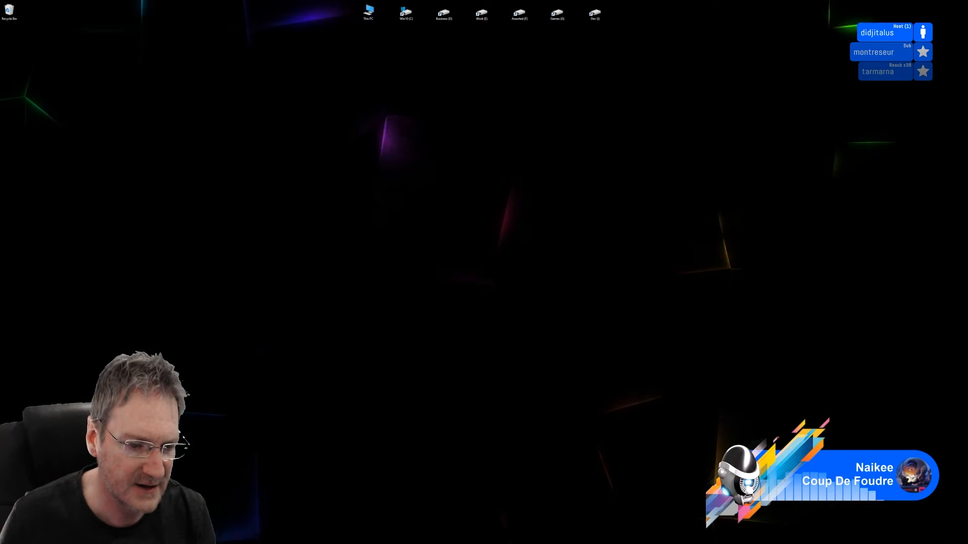
pyautogui.click(220, 543)
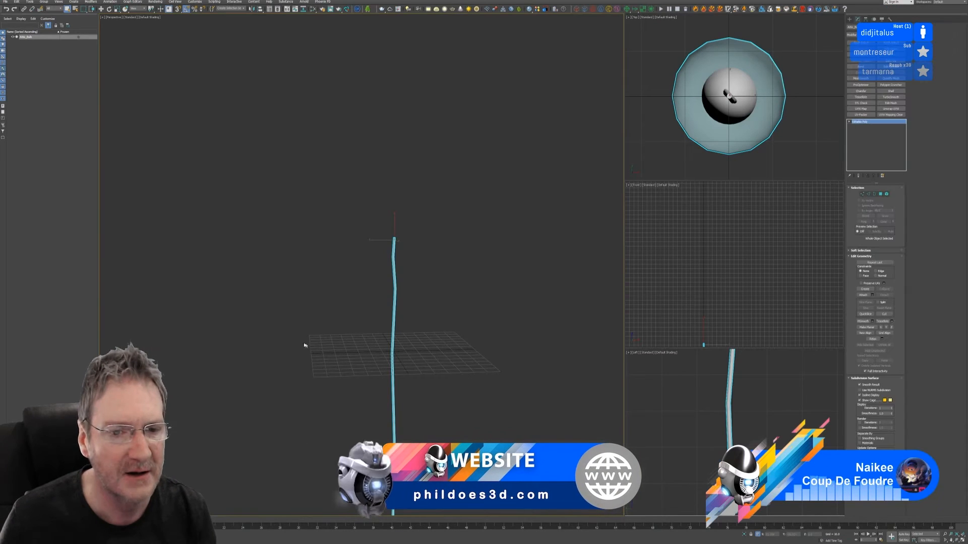
# Open the recent 3ds Max scene containing the triangular support frame
pyautogui.moveTo(304, 346); pyautogui.dragTo(300, 205, button='middle')
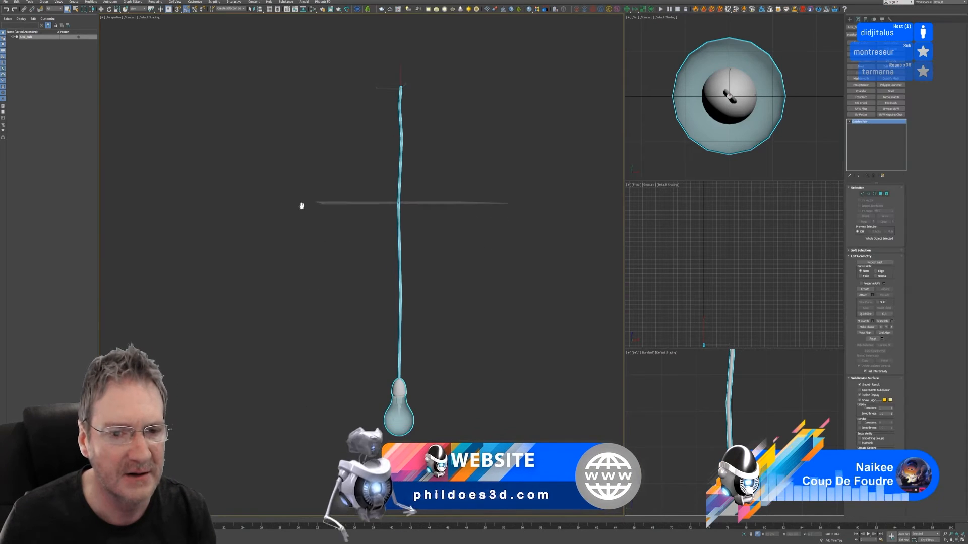
pyautogui.click(6, 4)
pyautogui.click(263, 76)
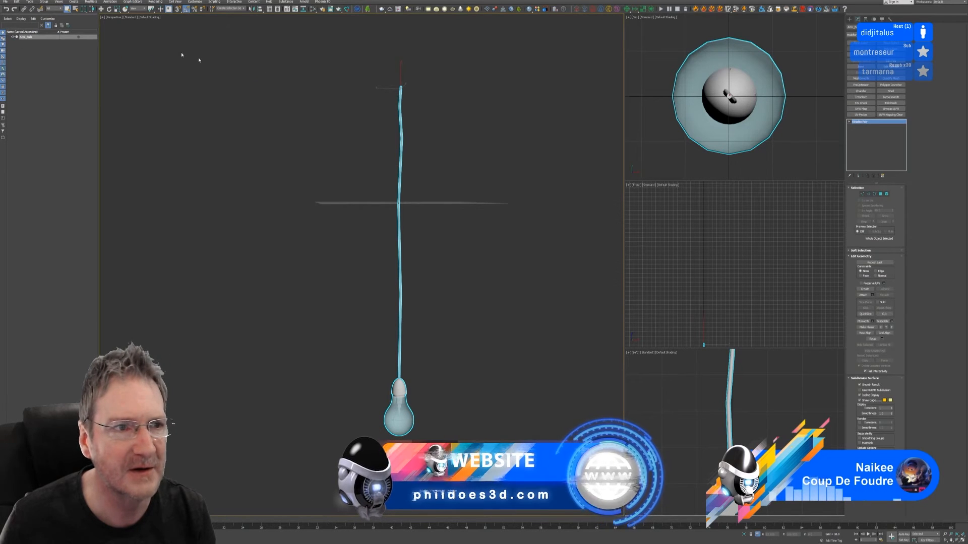
pyautogui.click(5, 2)
pyautogui.moveTo(29, 28)
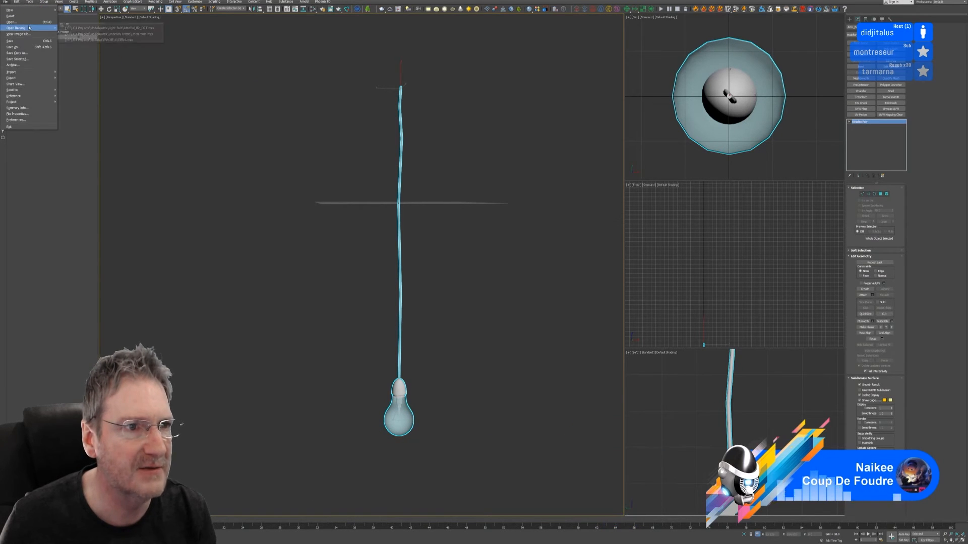
pyautogui.click(108, 28)
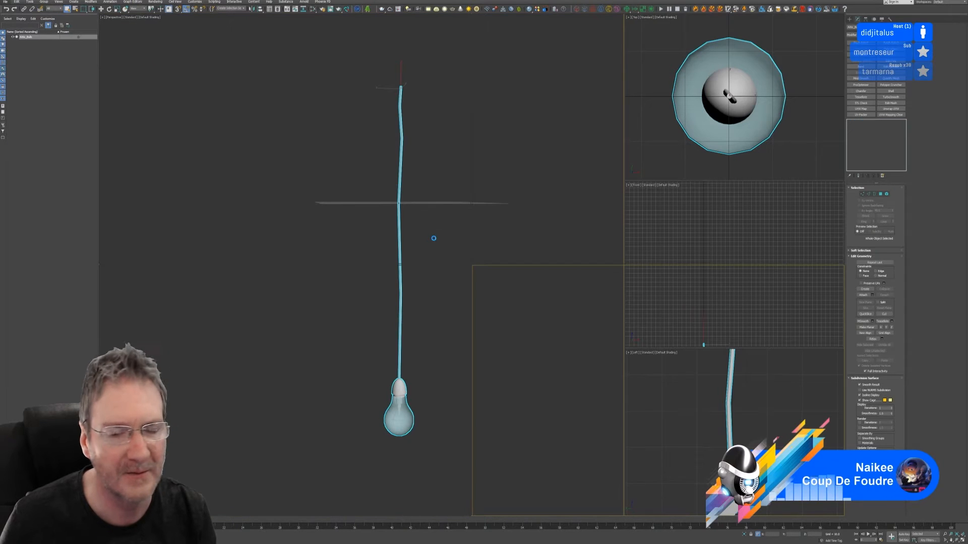
pyautogui.click(483, 295)
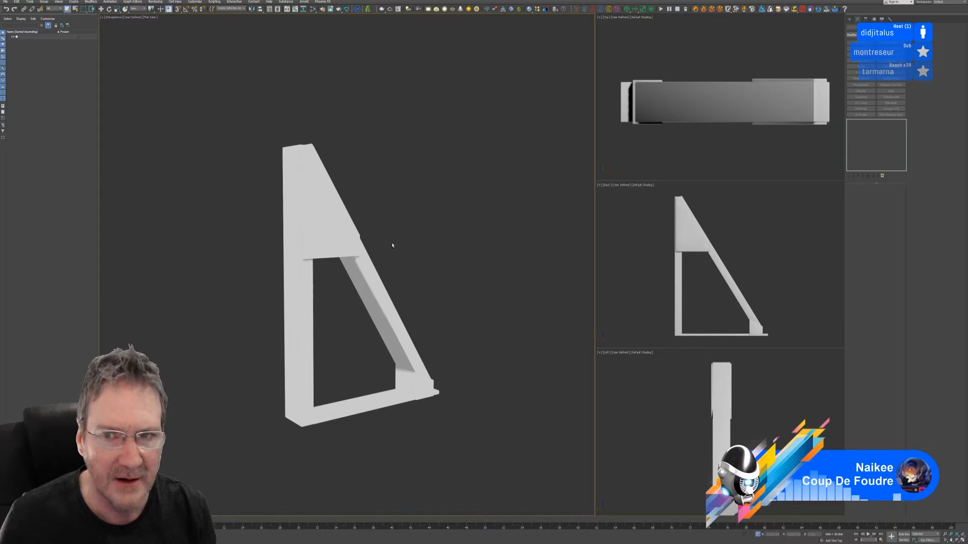
# Select the triangular support frame and send it to RizomUV through the RizomUV Bridge
pyautogui.moveTo(443, 226)
pyautogui.keyDown('alt'); pyautogui.mouseDown(button='middle')
pyautogui.moveTo(430, 242)
pyautogui.moveTo(369, 240)
pyautogui.moveTo(352, 216)
pyautogui.moveTo(432, 220)
pyautogui.moveTo(434, 240)
pyautogui.moveTo(452, 217)
pyautogui.moveTo(441, 232)
pyautogui.moveTo(371, 232)
pyautogui.moveTo(417, 206)
pyautogui.moveTo(447, 210)
pyautogui.moveTo(437, 209)
pyautogui.mouseUp(button='middle'); pyautogui.keyUp('alt')
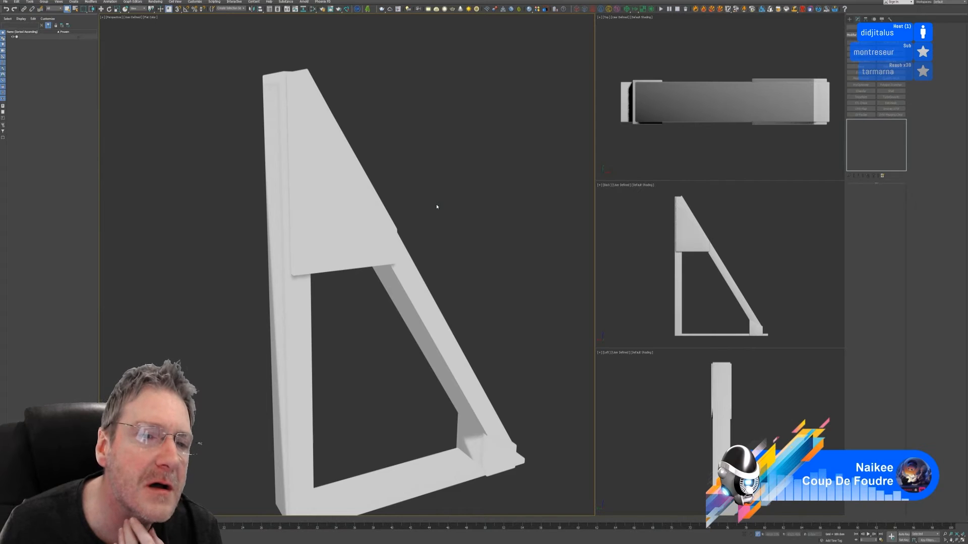
pyautogui.click(368, 224)
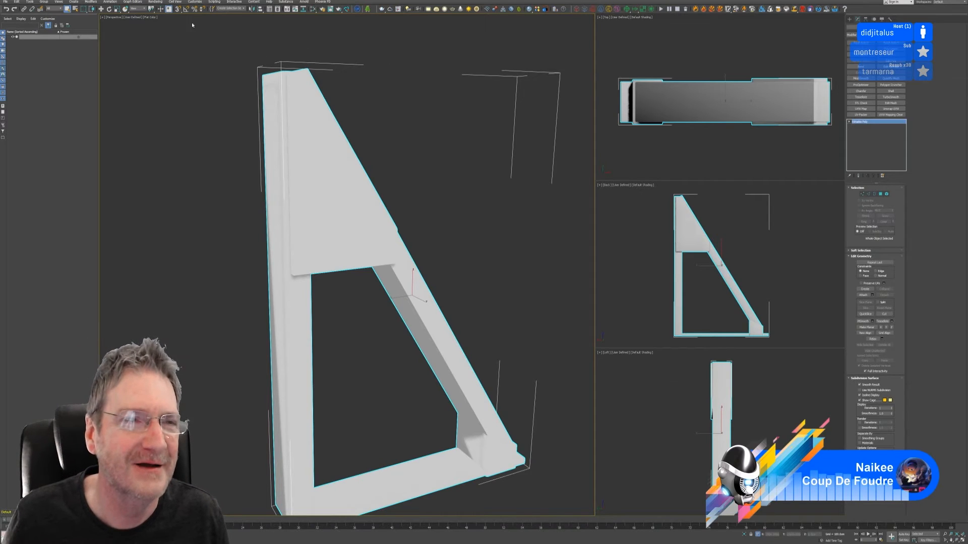
pyautogui.click(346, 10)
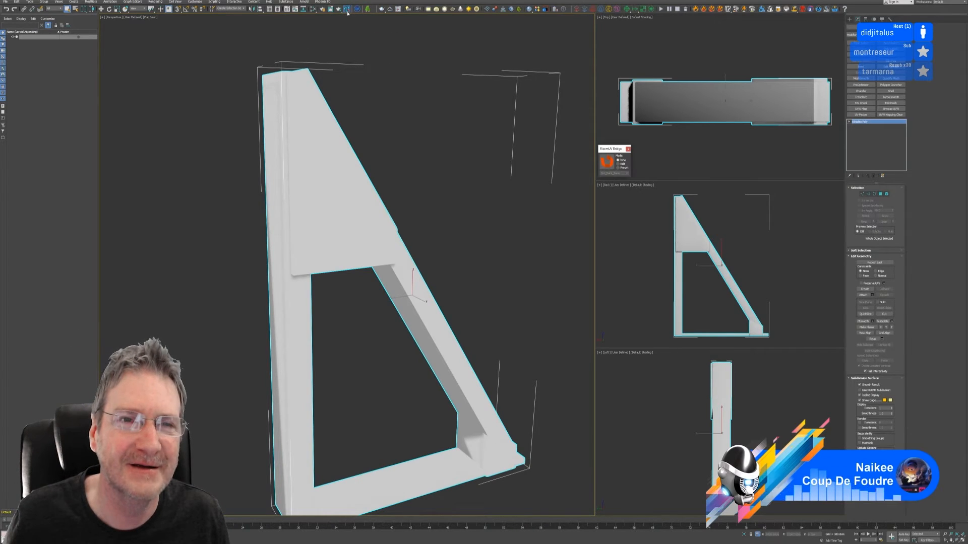
pyautogui.click(487, 185)
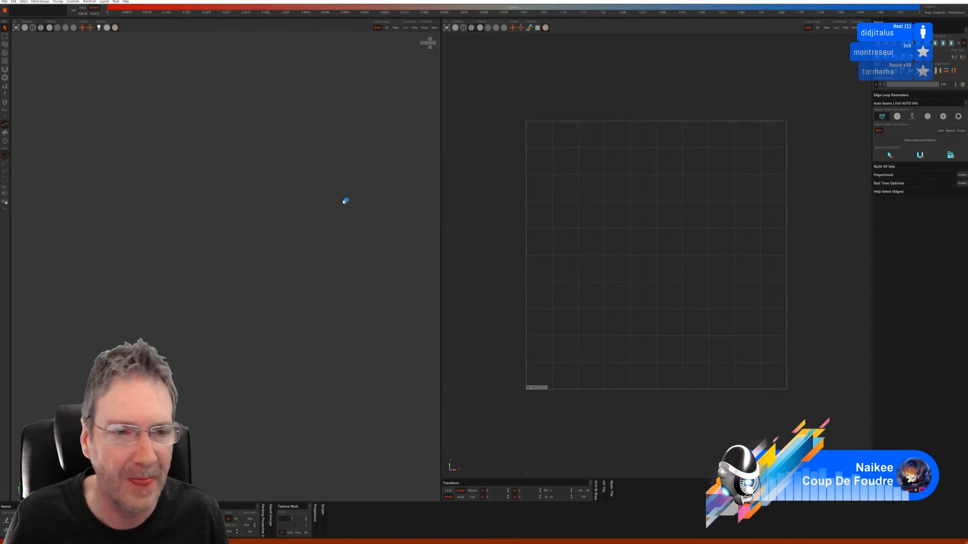
# Adjust the 3D shading display, isolate the frame's upper triangular panel and activate edge selection
pyautogui.click(64, 28)
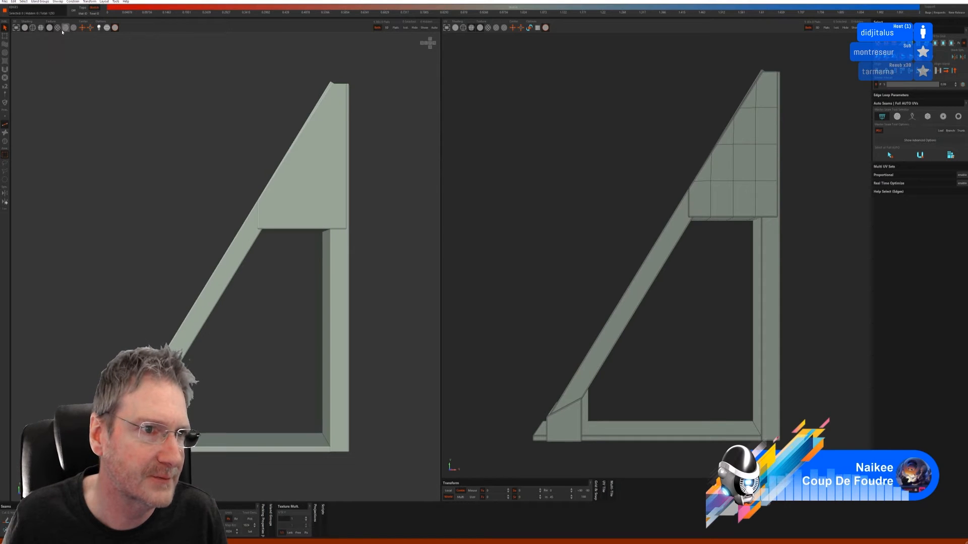
pyautogui.click(58, 29)
pyautogui.keyDown('alt'); pyautogui.moveTo(193, 196); pyautogui.dragTo(118, 153); pyautogui.keyUp('alt')
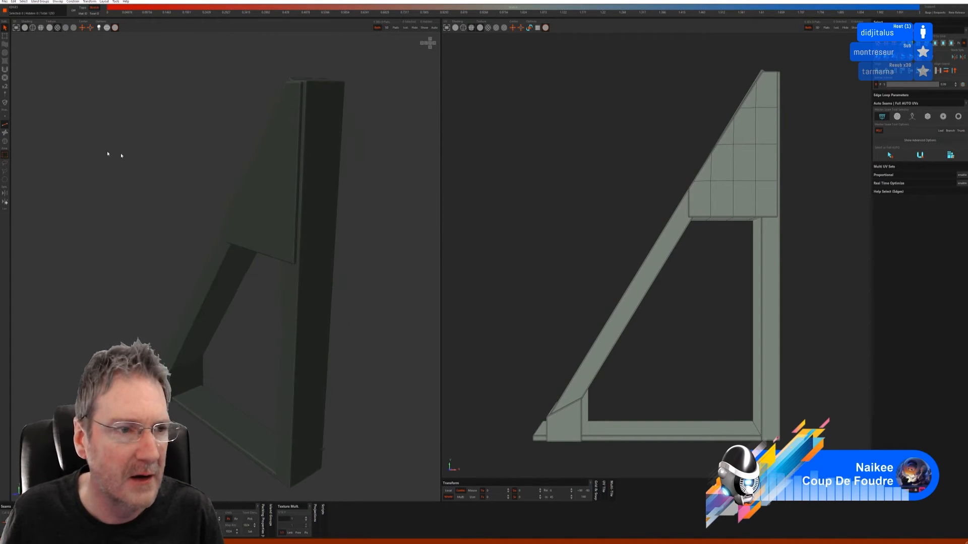
pyautogui.click(6, 142)
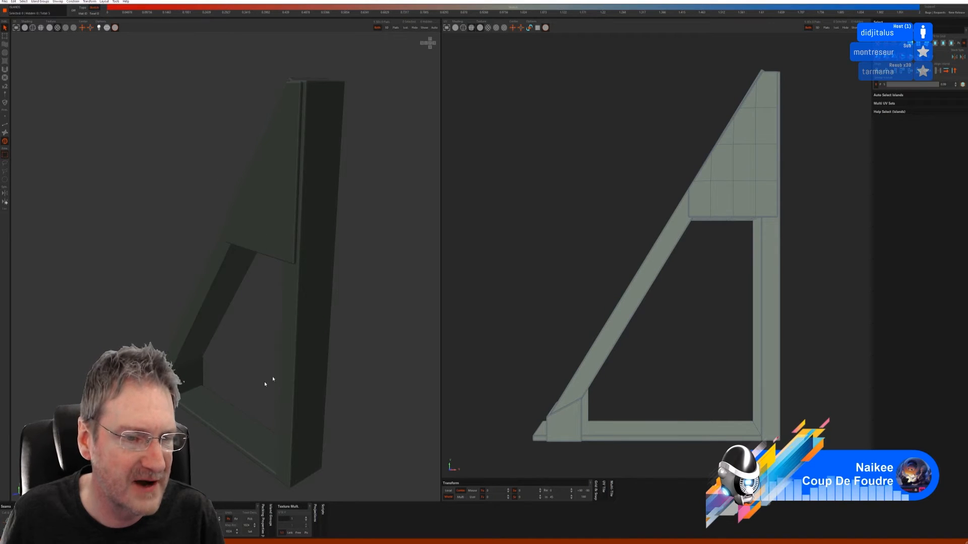
pyautogui.click(271, 224)
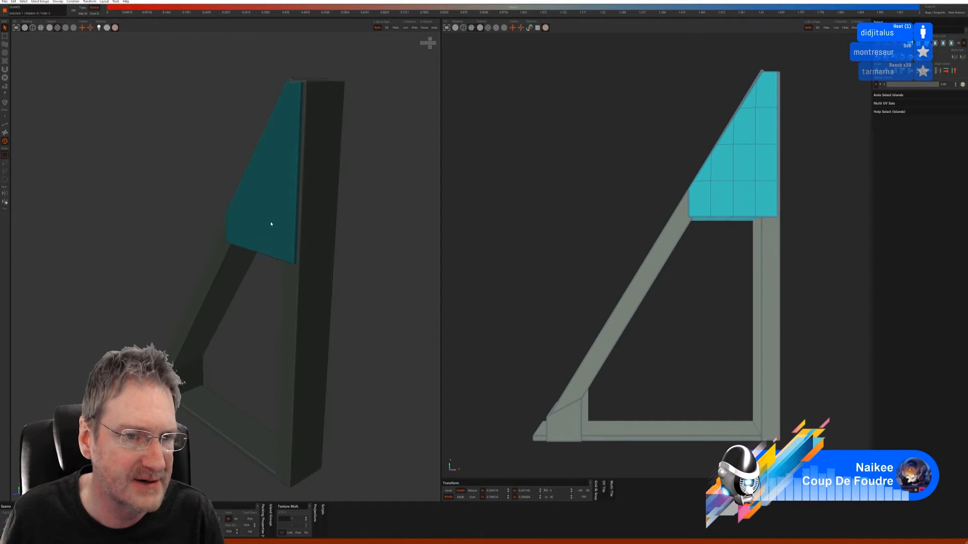
pyautogui.moveTo(350, 231)
pyautogui.keyDown('alt'); pyautogui.mouseDown()
pyautogui.moveTo(417, 237)
pyautogui.moveTo(342, 227)
pyautogui.mouseUp(); pyautogui.keyUp('alt')
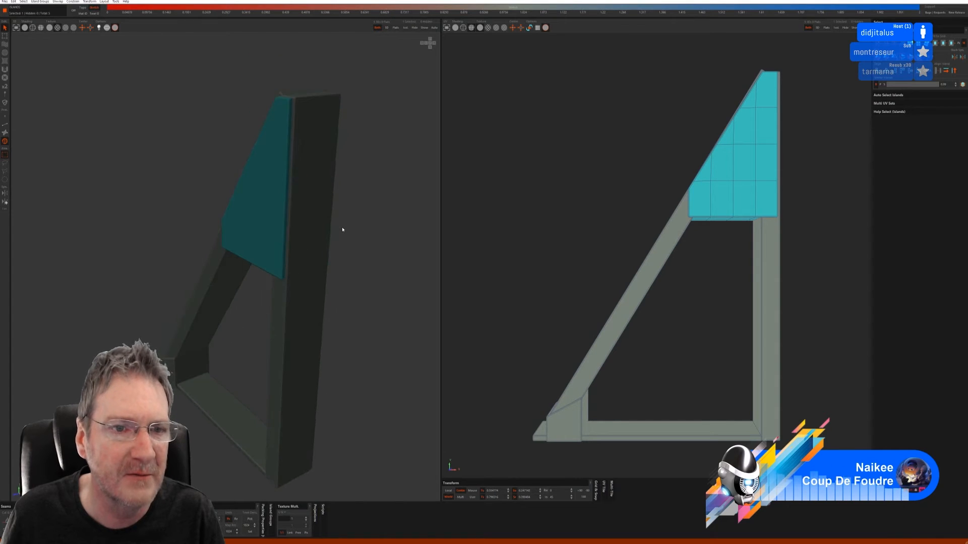
pyautogui.click(408, 29)
pyautogui.press('F2')
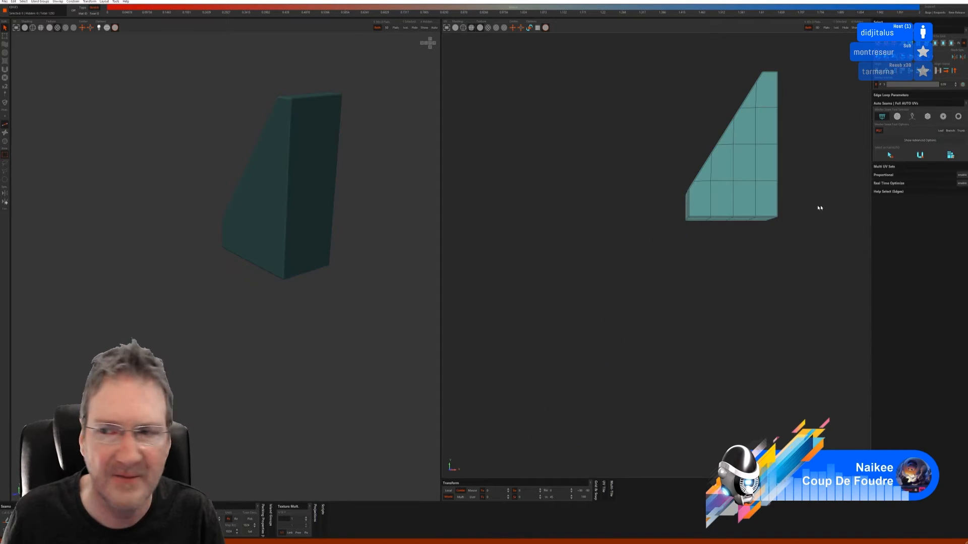
# Select seams automatically on the isolated triangular panel, then cut and unfold it into a UV island
pyautogui.click(913, 117)
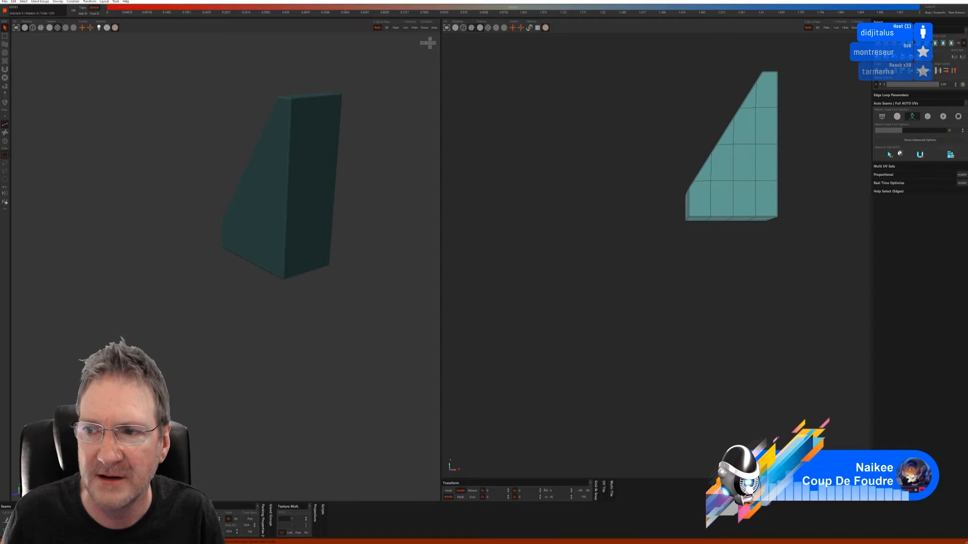
pyautogui.moveTo(318, 275); pyautogui.dragTo(359, 273, button='middle')
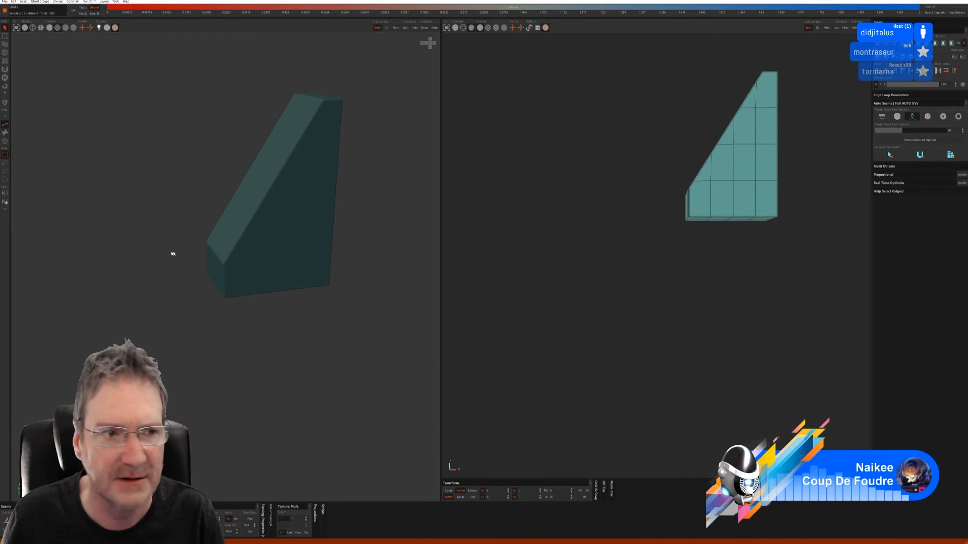
pyautogui.click(882, 117)
pyautogui.click(890, 155)
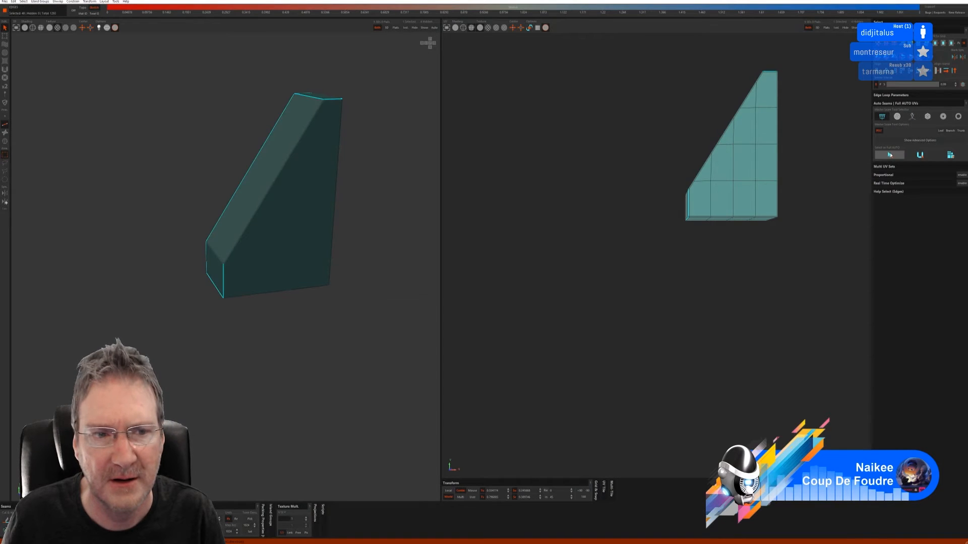
pyautogui.click(918, 155)
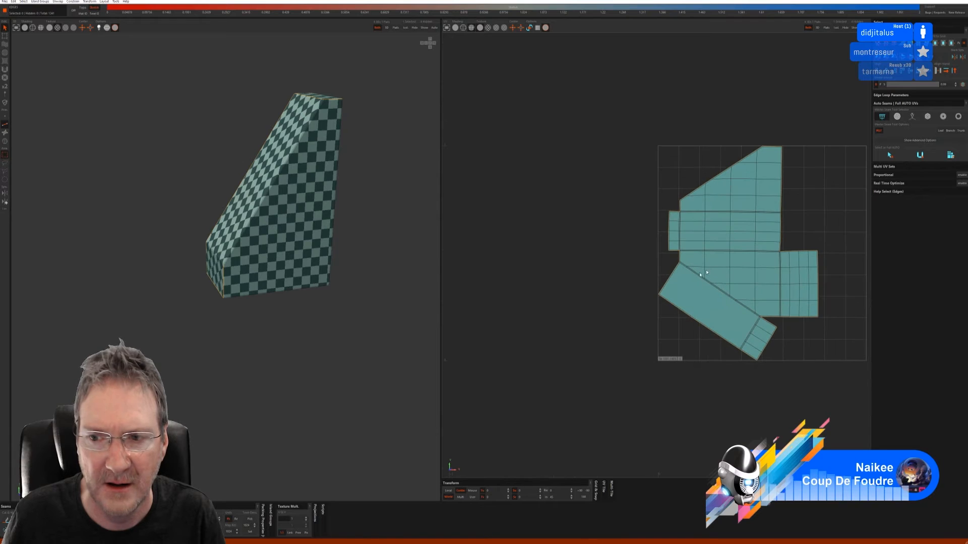
# Check how polygons on the triangular panel's face correspond to its UV island, then return to edge selection
pyautogui.moveTo(295, 301); pyautogui.dragTo(240, 301, button='middle')
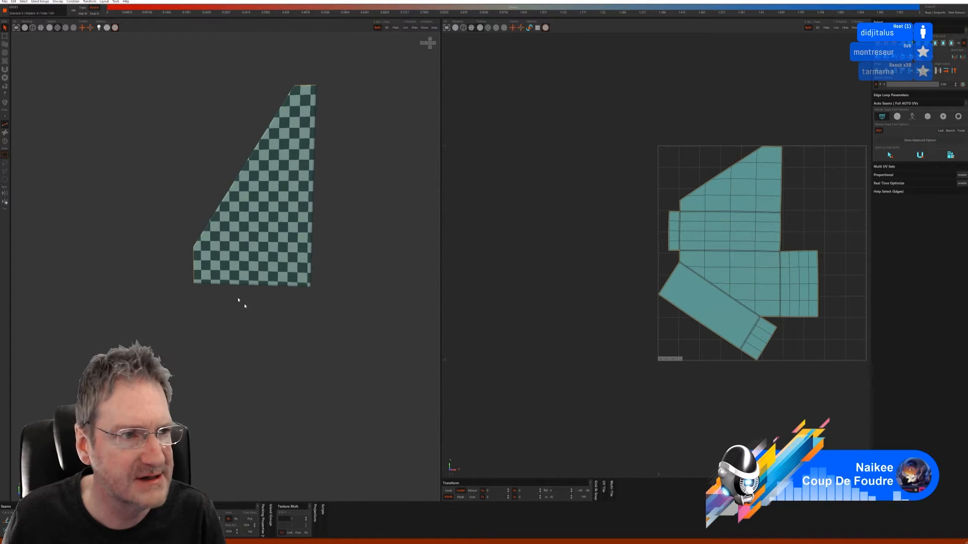
pyautogui.click(5, 132)
pyautogui.click(263, 209)
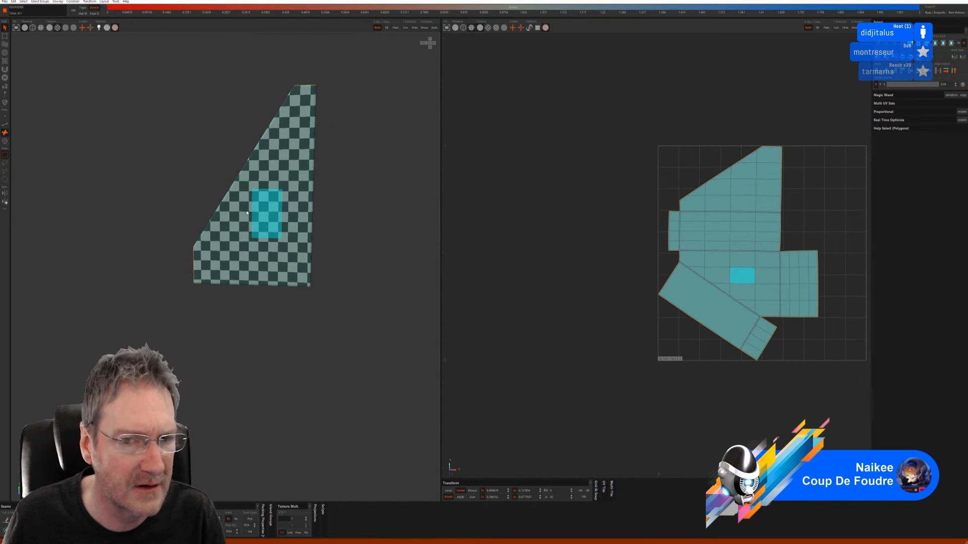
pyautogui.click(246, 213)
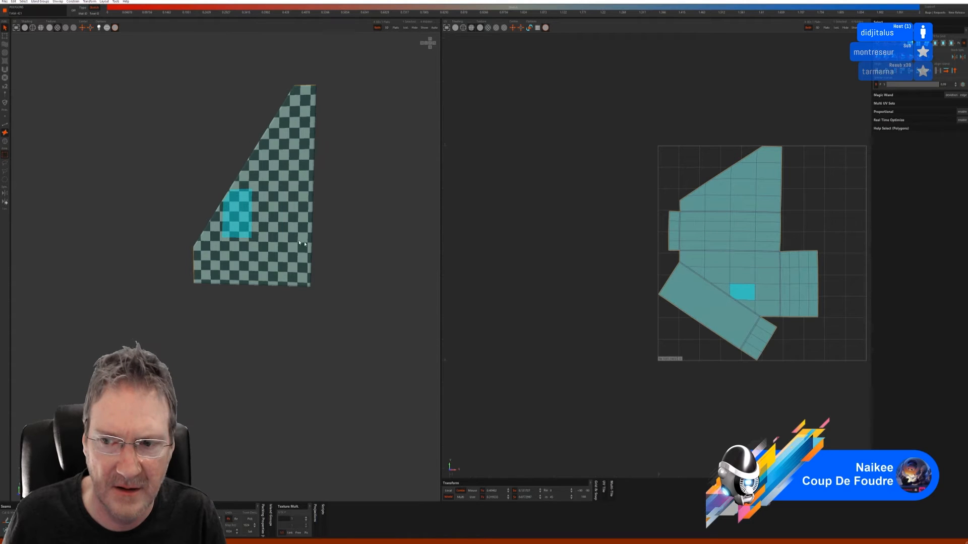
pyautogui.click(691, 264)
pyautogui.moveTo(705, 259)
pyautogui.mouseDown()
pyautogui.moveTo(725, 263)
pyautogui.moveTo(719, 273)
pyautogui.mouseUp()
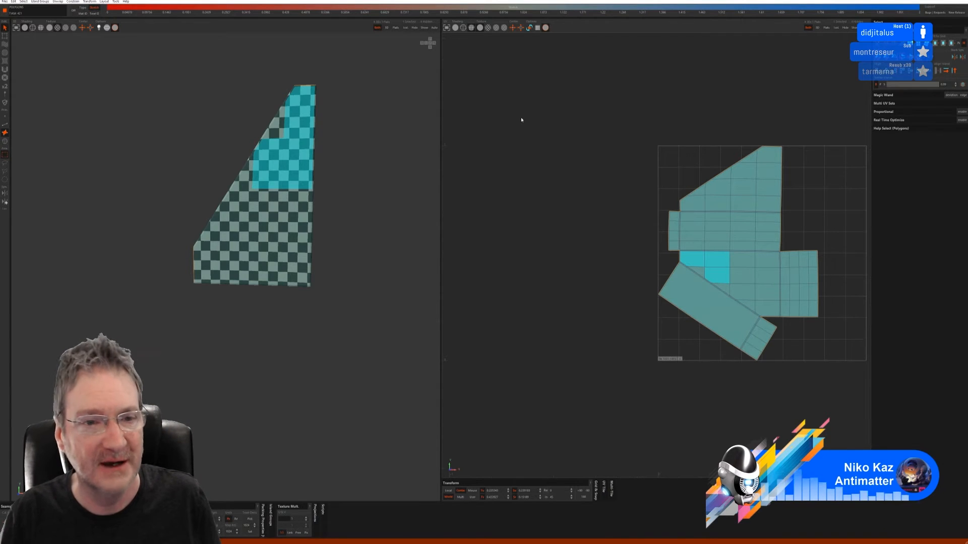
pyautogui.click(543, 123)
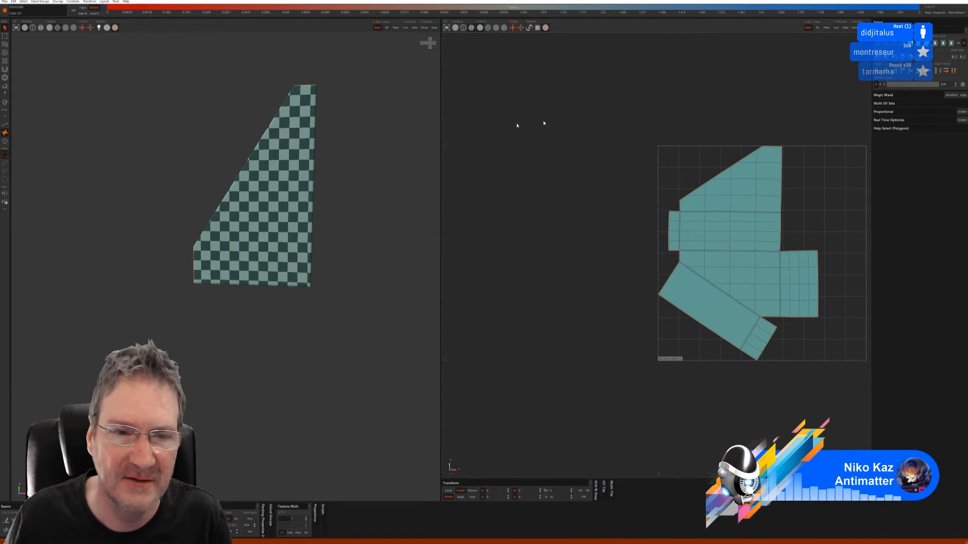
pyautogui.click(5, 125)
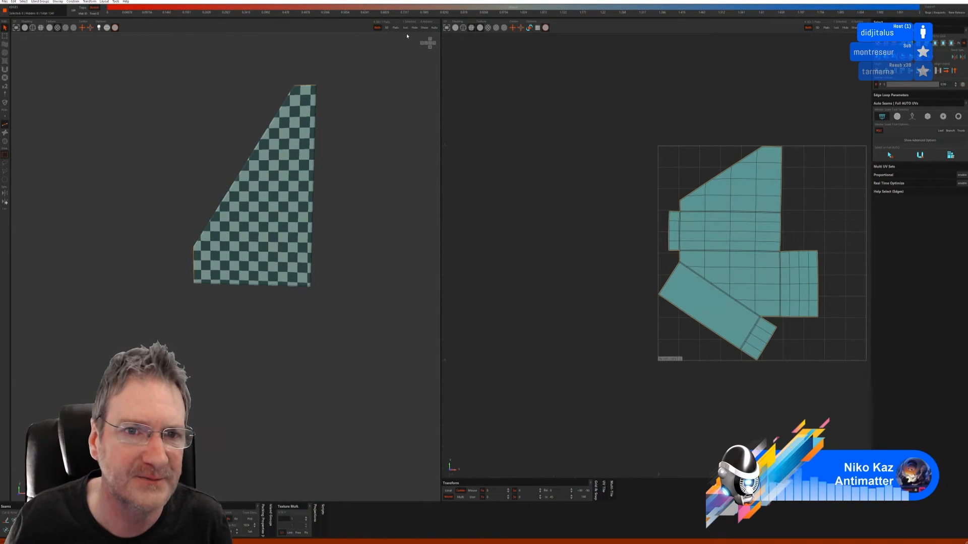
# Show the whole frame again and isolate the small corner block through its UV island
pyautogui.click(424, 28)
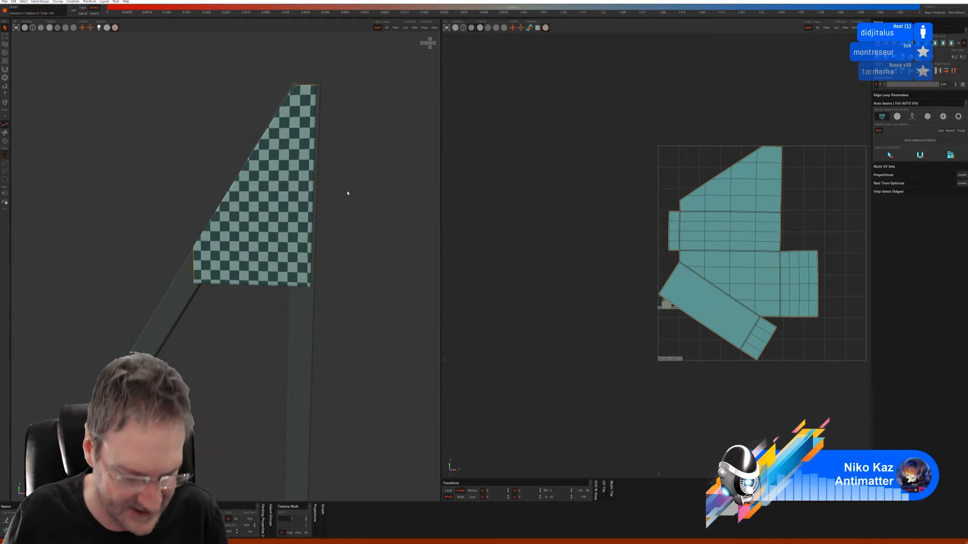
pyautogui.scroll(-2, 255, 338)
pyautogui.moveTo(255, 337); pyautogui.dragTo(262, 309, button='middle')
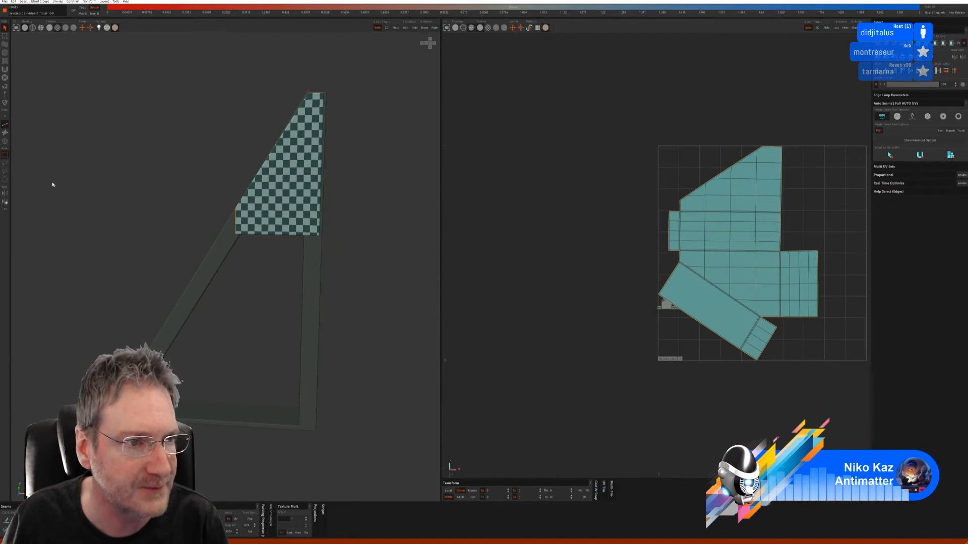
pyautogui.click(5, 141)
pyautogui.click(5, 202)
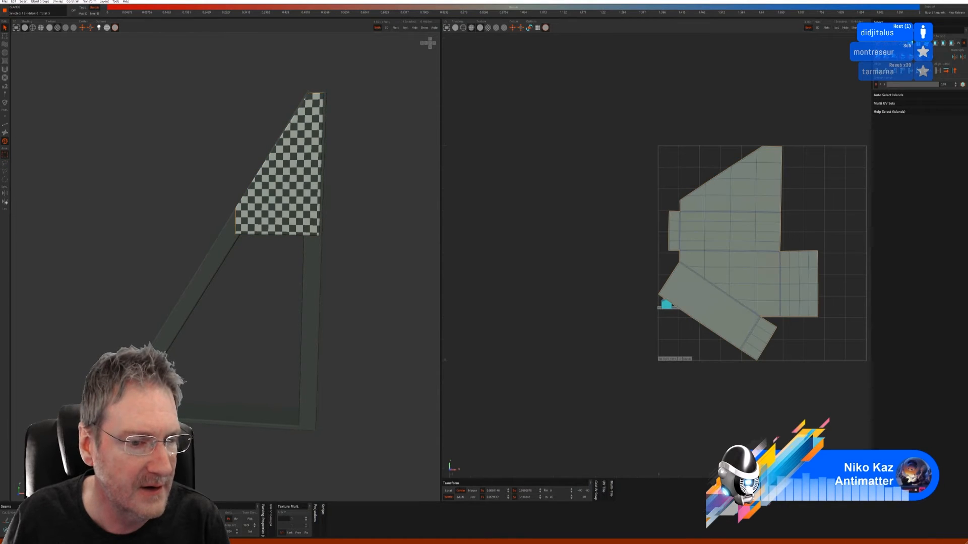
pyautogui.click(406, 28)
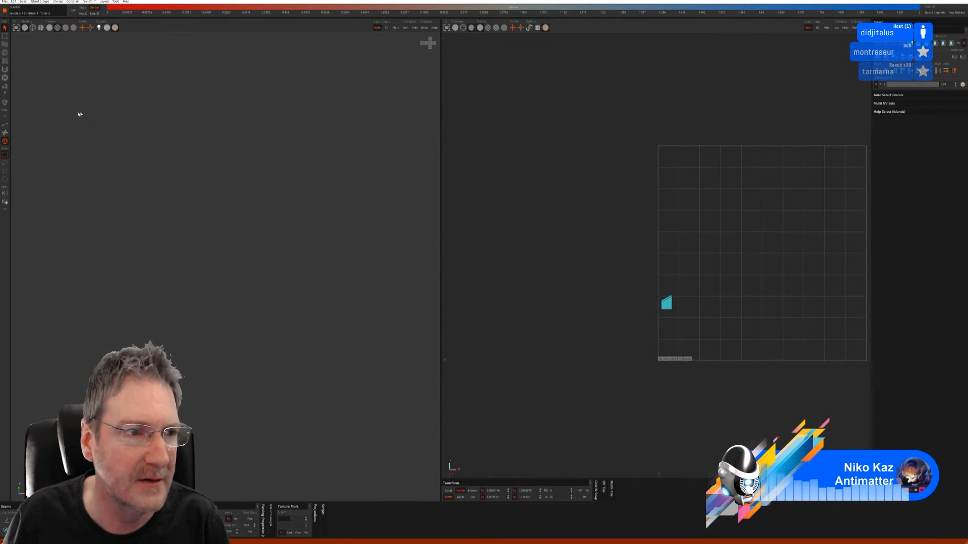
# Unfold the small corner block along automatic seams and rotate its UV island upright
pyautogui.click(6, 124)
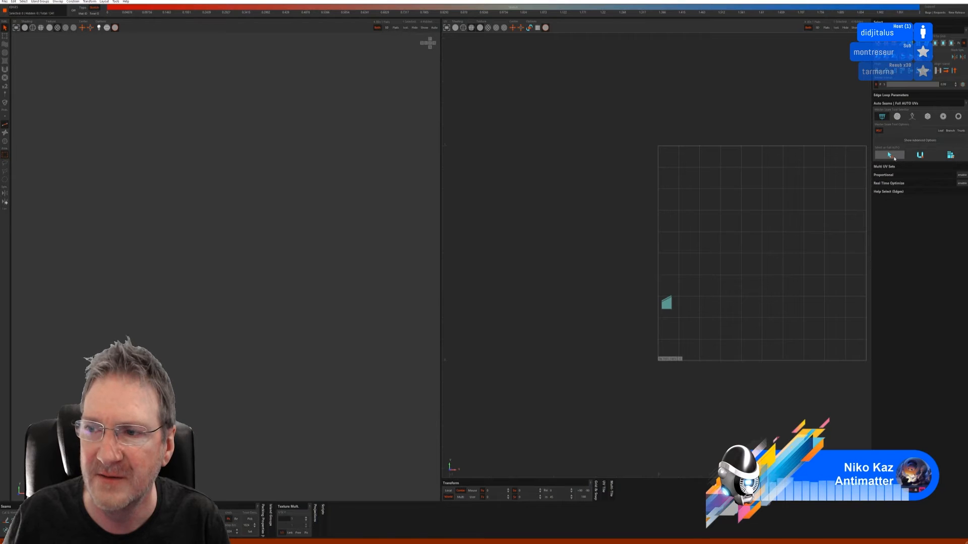
pyautogui.click(920, 156)
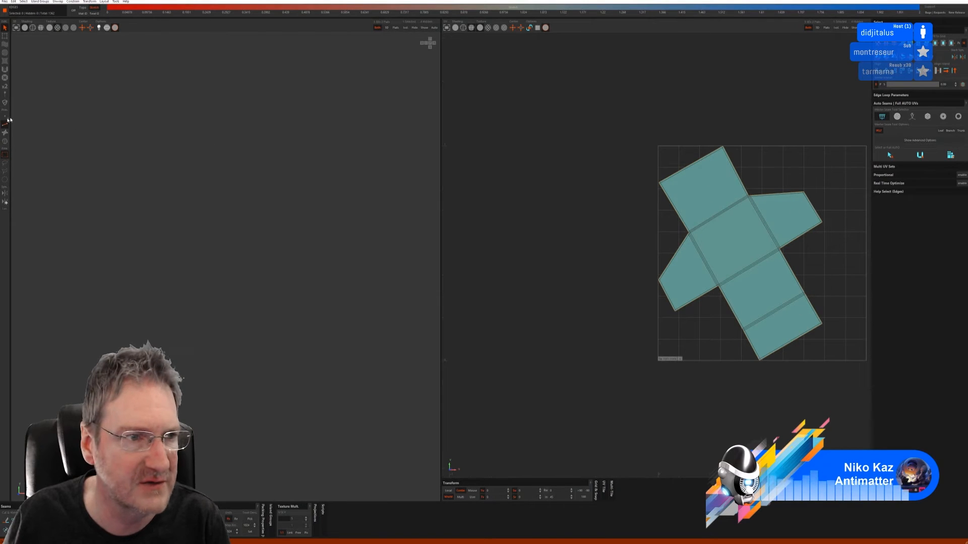
pyautogui.click(5, 141)
pyautogui.click(693, 201)
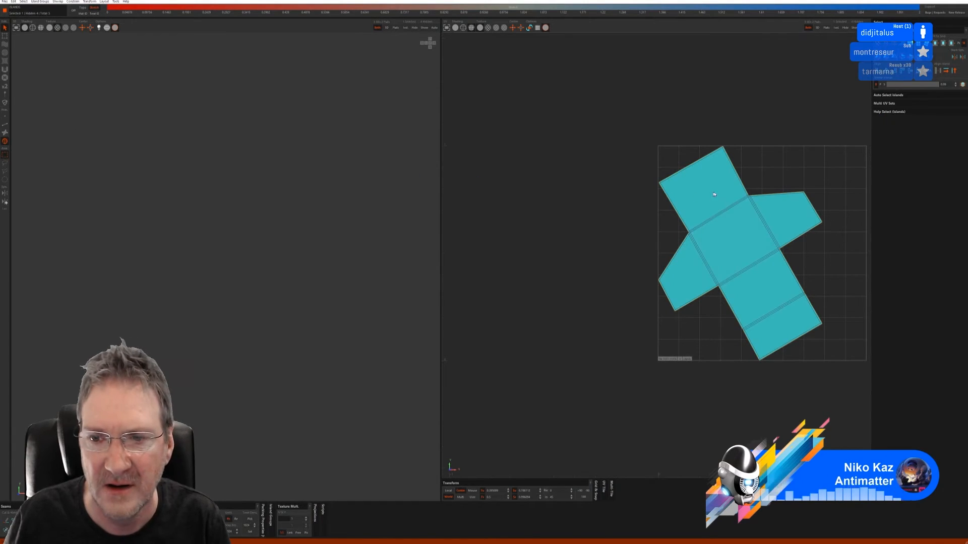
pyautogui.moveTo(812, 185); pyautogui.dragTo(860, 200, button='middle')
pyautogui.moveTo(831, 195); pyautogui.dragTo(823, 189)
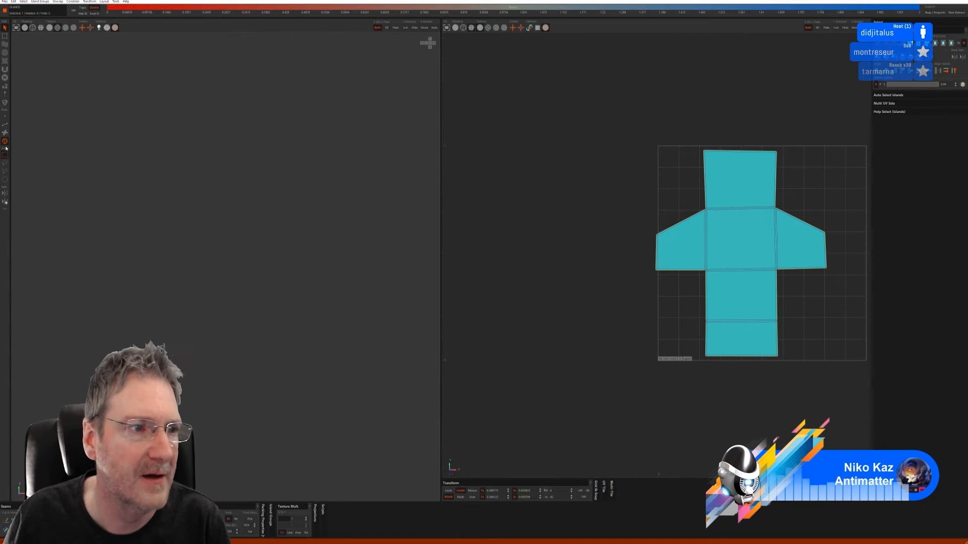
# Return to edge selection and display all parts of the frame again
pyautogui.click(6, 125)
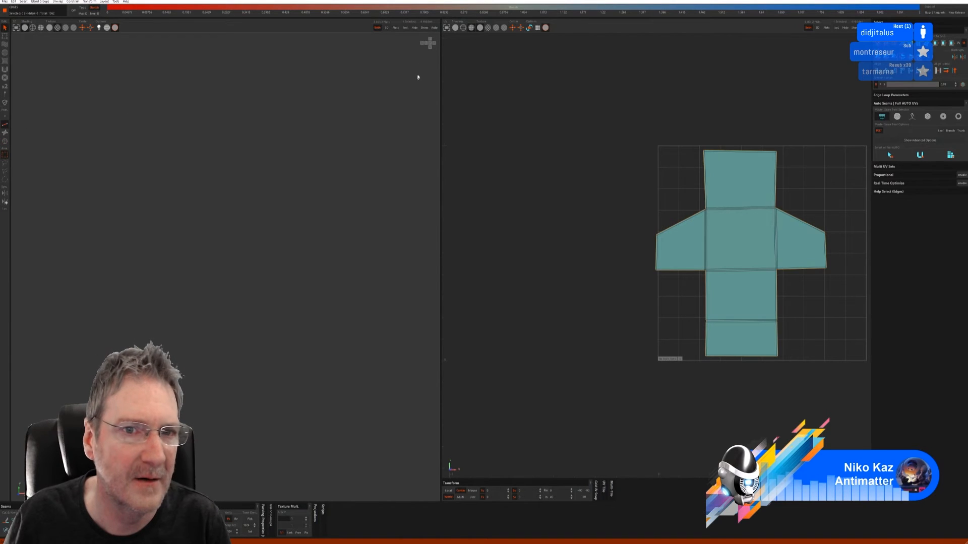
pyautogui.click(424, 27)
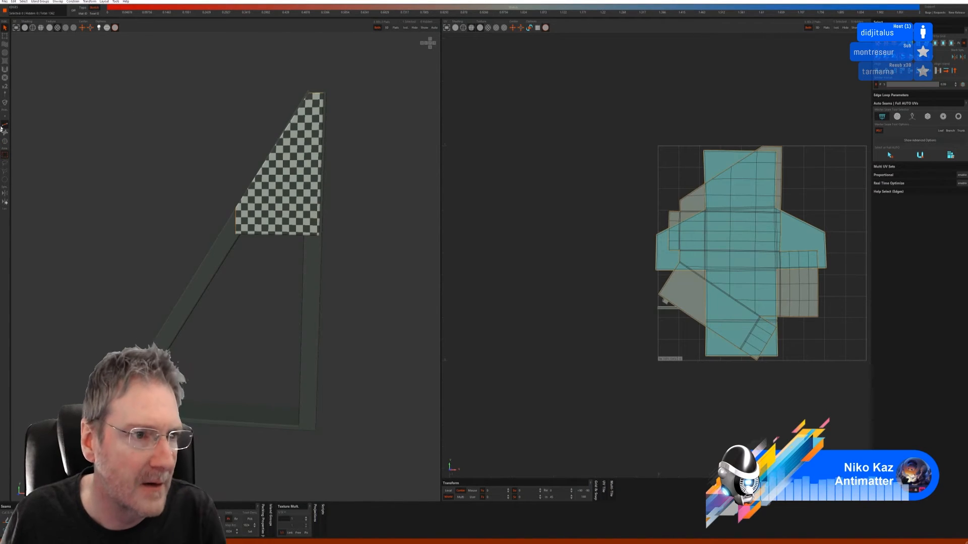
# Isolate the horizontal bottom beam, unfold and pack it with automatic seams, and display the whole frame again
pyautogui.click(5, 141)
pyautogui.click(226, 411)
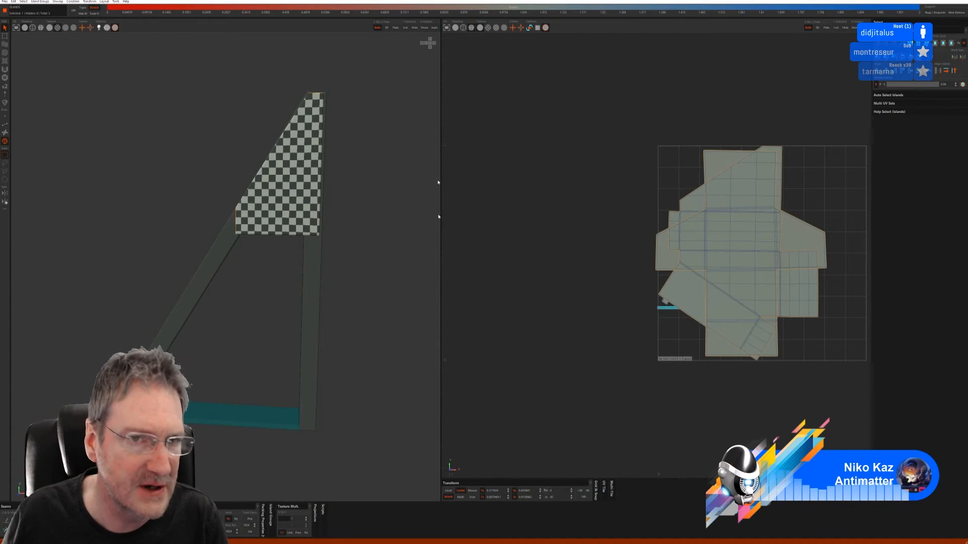
pyautogui.click(405, 28)
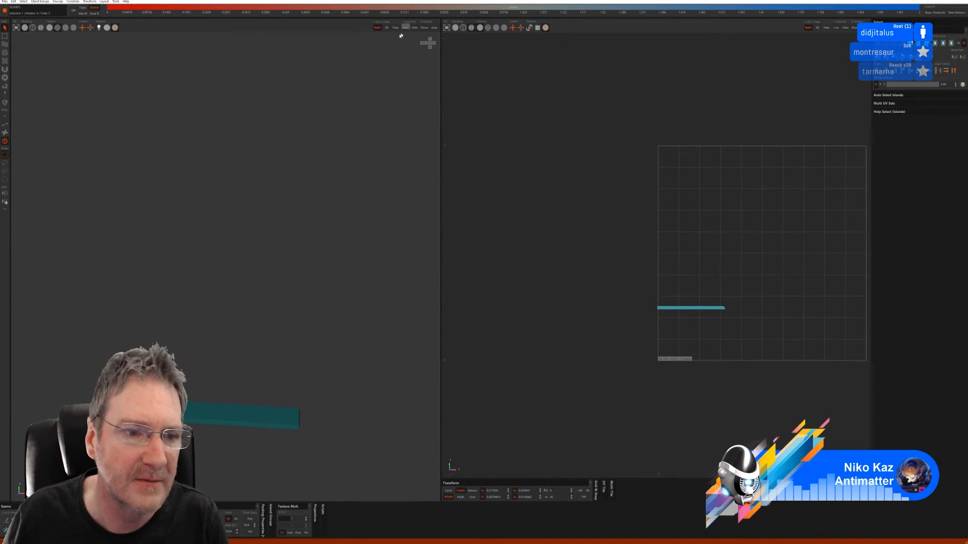
pyautogui.click(5, 124)
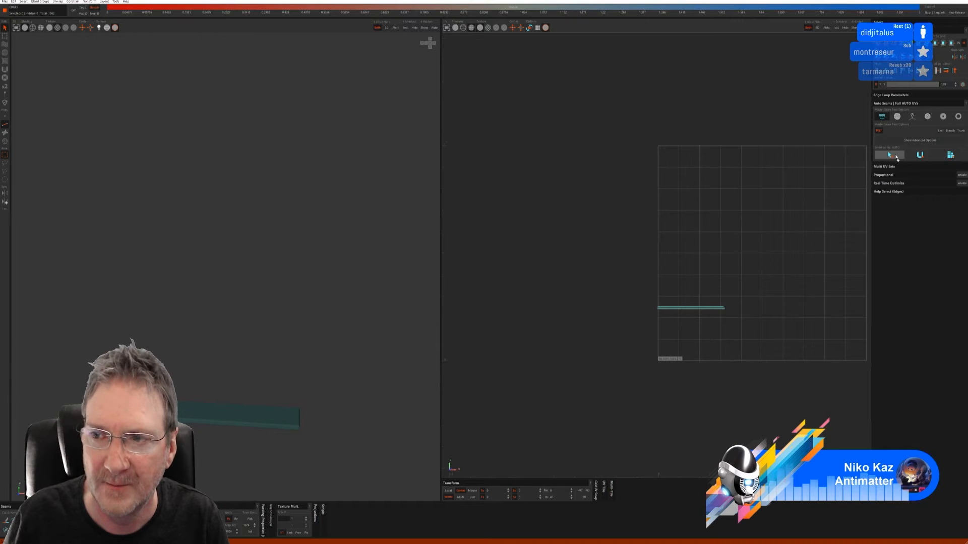
pyautogui.click(920, 155)
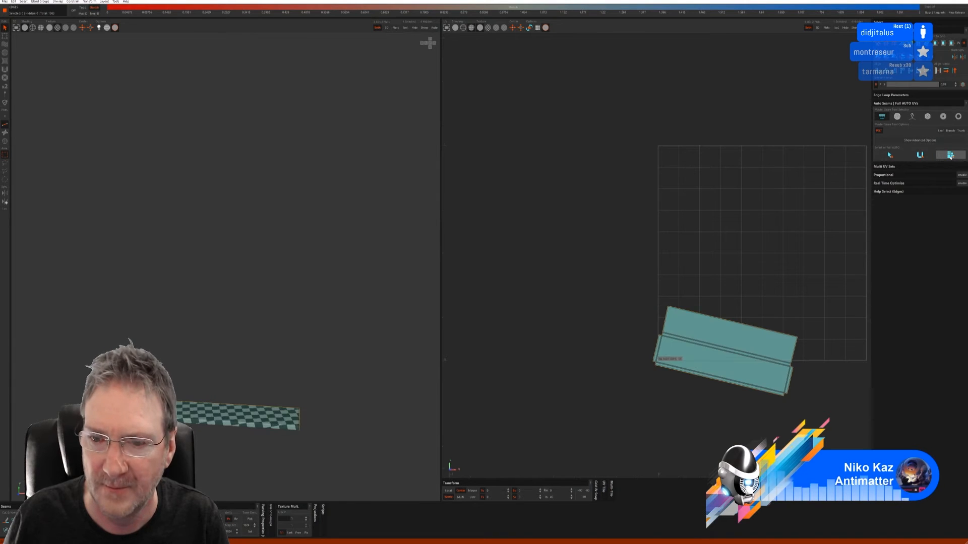
pyautogui.click(950, 155)
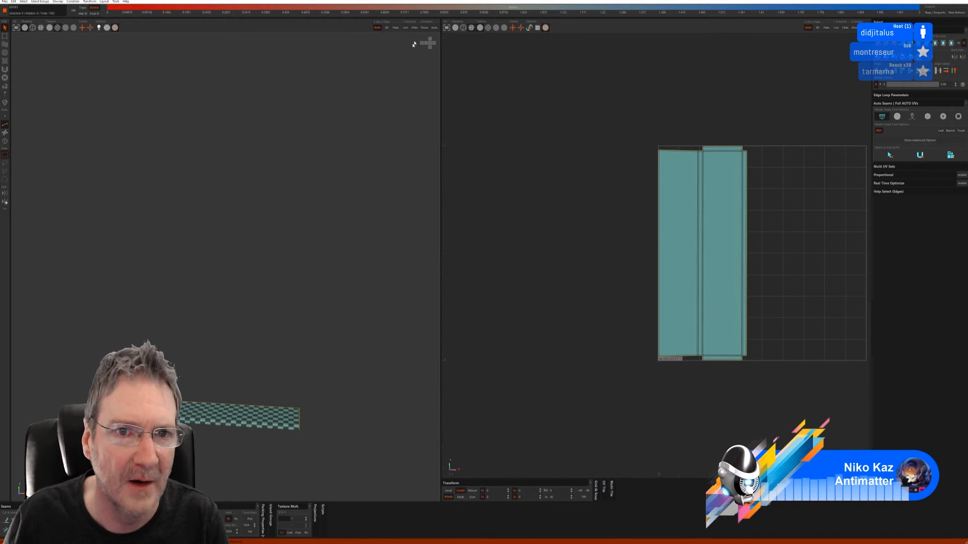
pyautogui.click(425, 28)
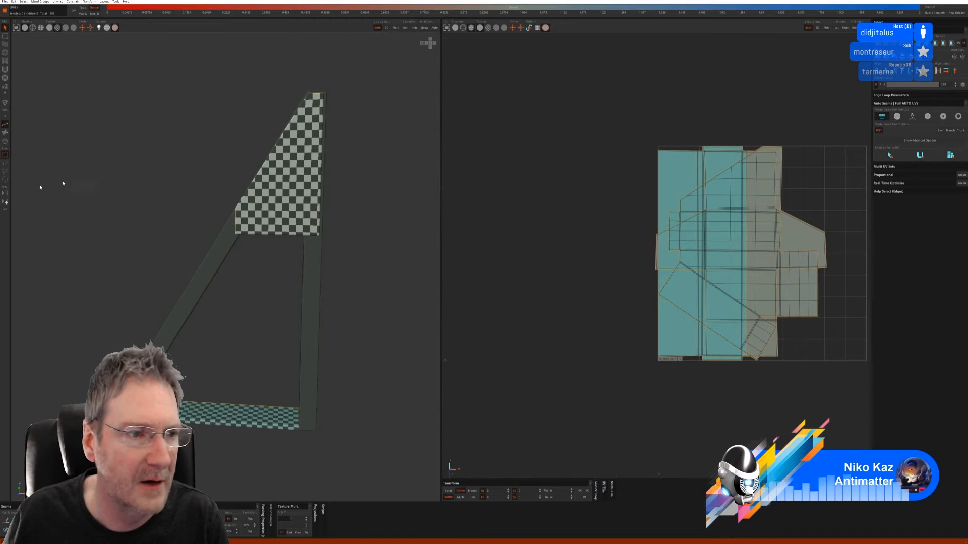
# Unwrap the vertical post in isolation using automatic seams, pack its island, and bring back all parts of the frame
pyautogui.click(6, 142)
pyautogui.click(312, 264)
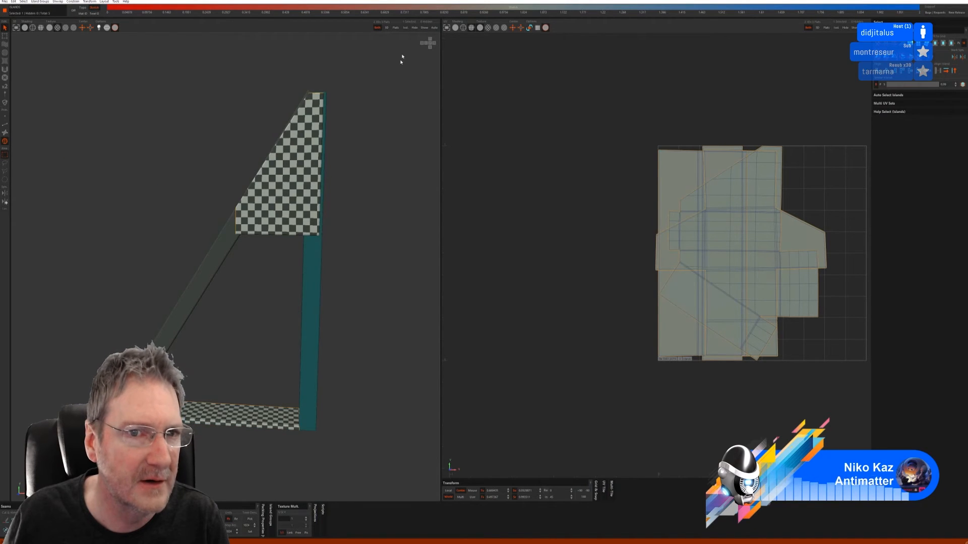
pyautogui.click(405, 28)
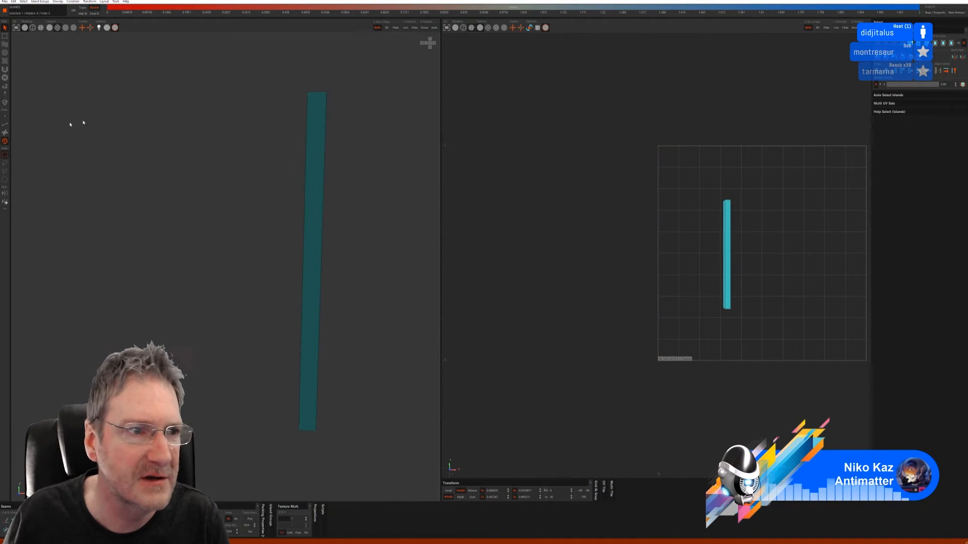
pyautogui.click(5, 124)
pyautogui.click(888, 155)
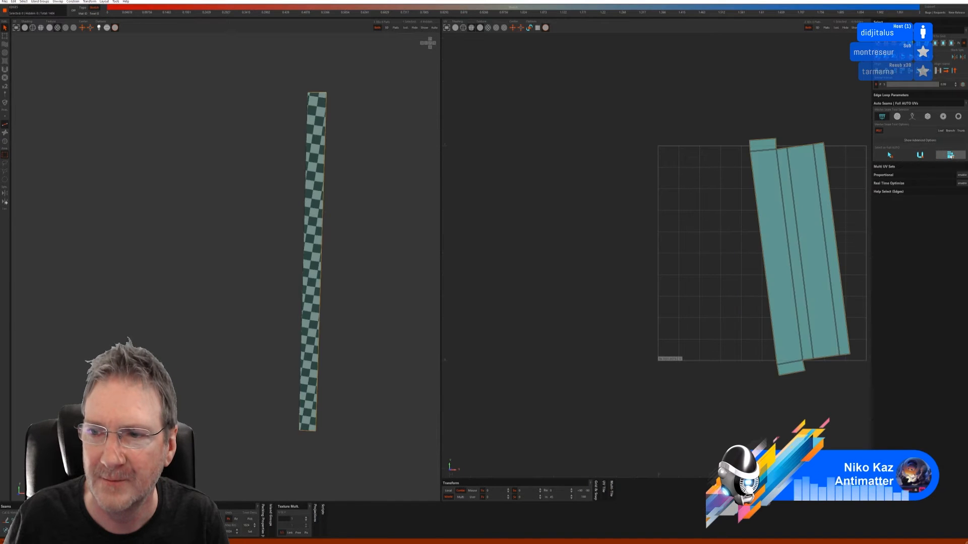
pyautogui.click(424, 28)
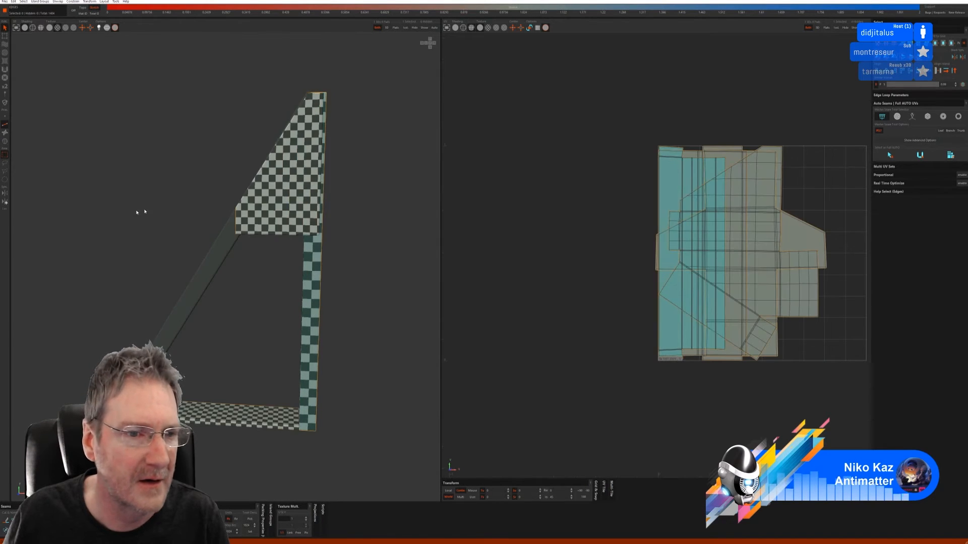
# Isolate the diagonal brace, unfold and pack its UVs with automatic seams, then show the full frame
pyautogui.click(5, 142)
pyautogui.click(204, 265)
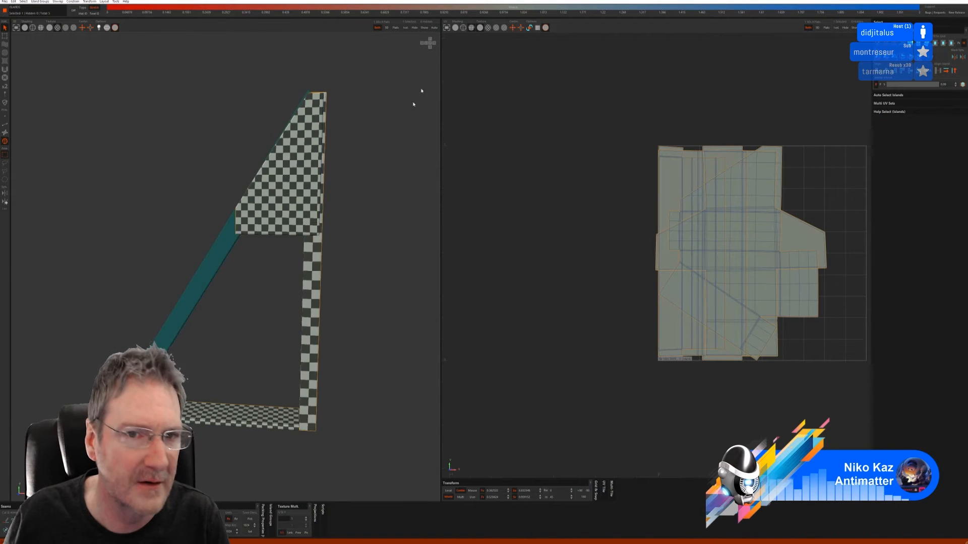
pyautogui.click(405, 28)
pyautogui.click(6, 124)
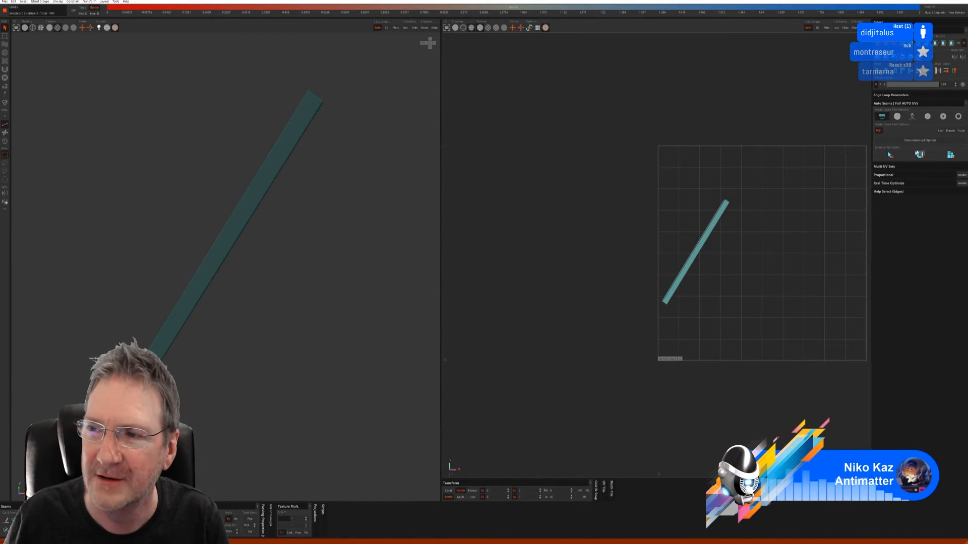
pyautogui.click(889, 154)
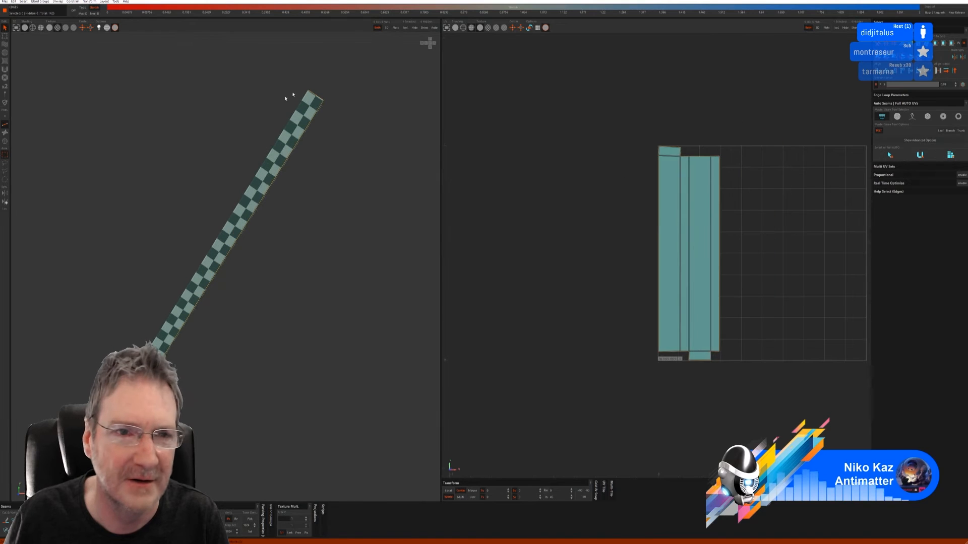
pyautogui.click(424, 28)
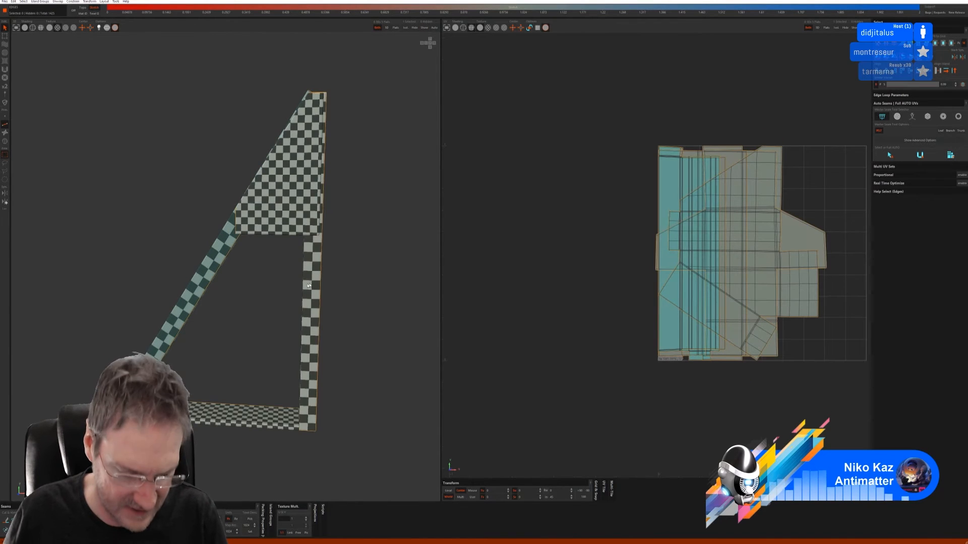
# Save the unwrapped frame, switch back to 3ds Max and close the RizomUV bridge dialog
pyautogui.moveTo(227, 248); pyautogui.dragTo(242, 222, button='middle')
pyautogui.click(4, 1)
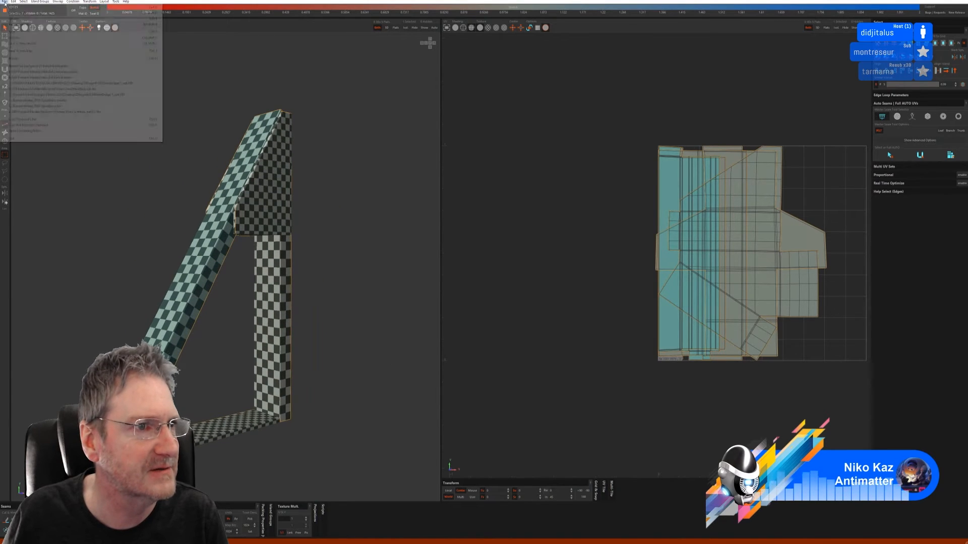
pyautogui.click(11, 32)
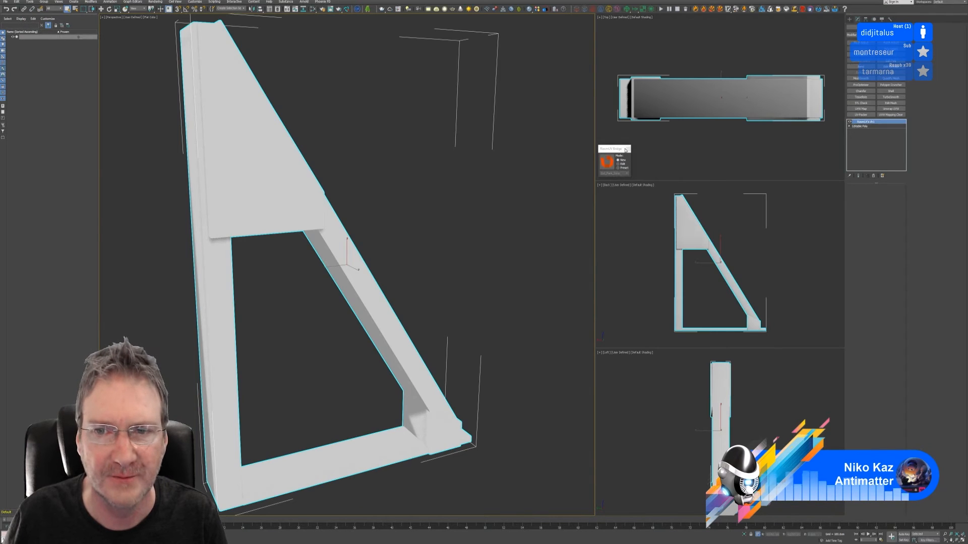
pyautogui.click(625, 149)
# Add an Unwrap UVW modifier to the triangular frame and open its UV editor
pyautogui.scroll(-6, 428, 199)
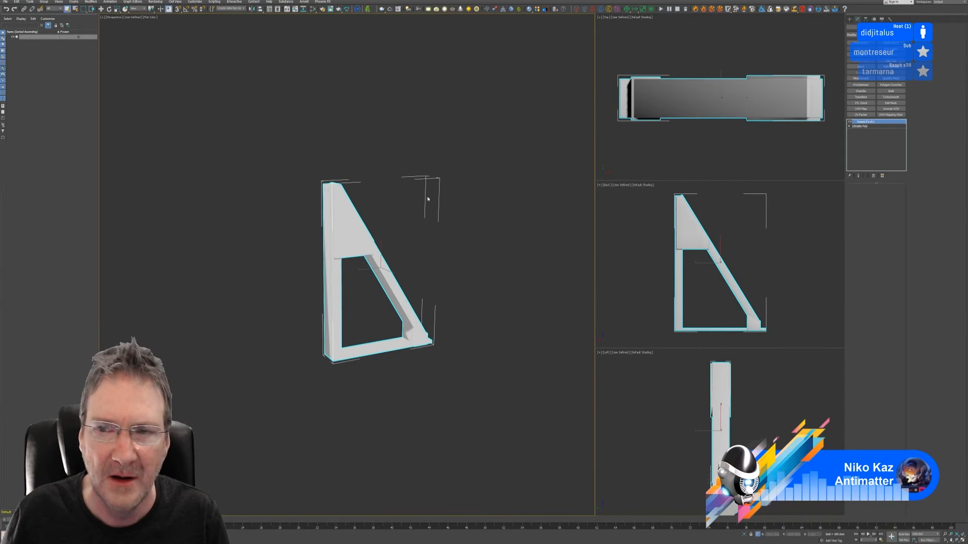
pyautogui.click(891, 108)
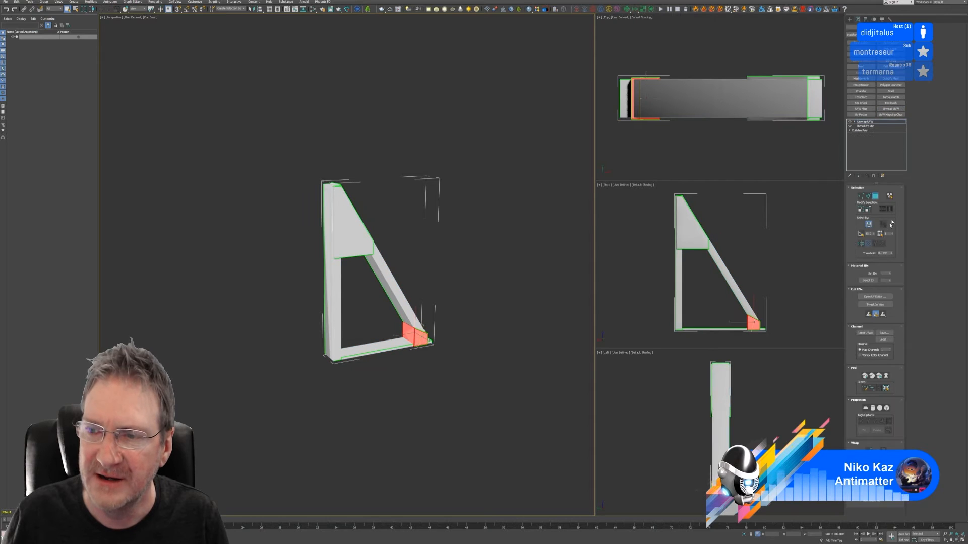
pyautogui.click(875, 297)
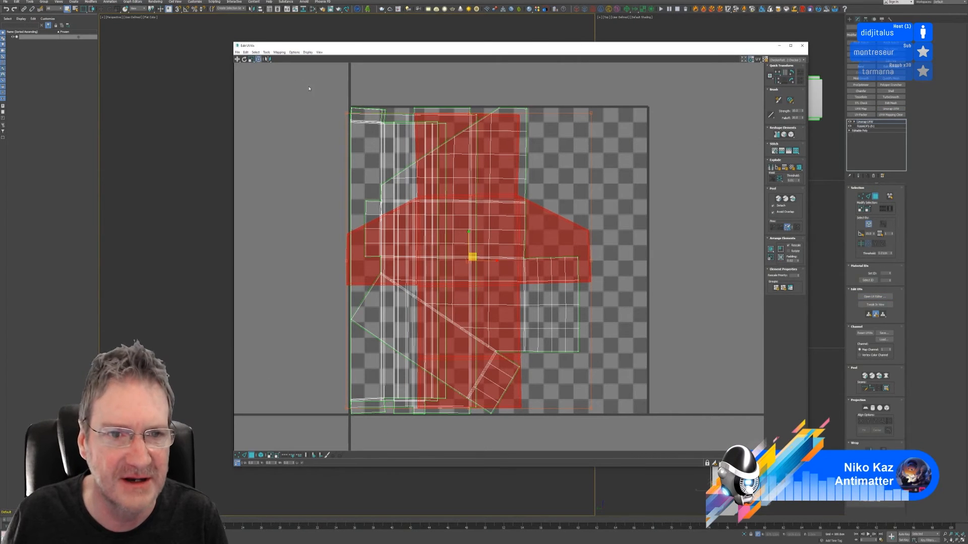
# Select all UV polygons and move the UV editor aside so the frame can be seen next to it
pyautogui.moveTo(309, 89); pyautogui.dragTo(660, 436)
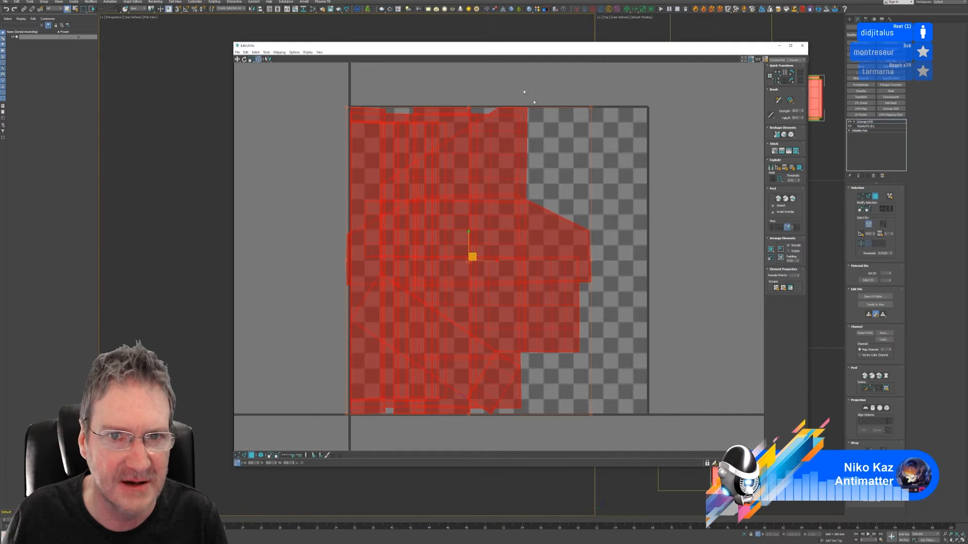
pyautogui.moveTo(492, 50); pyautogui.dragTo(648, 64)
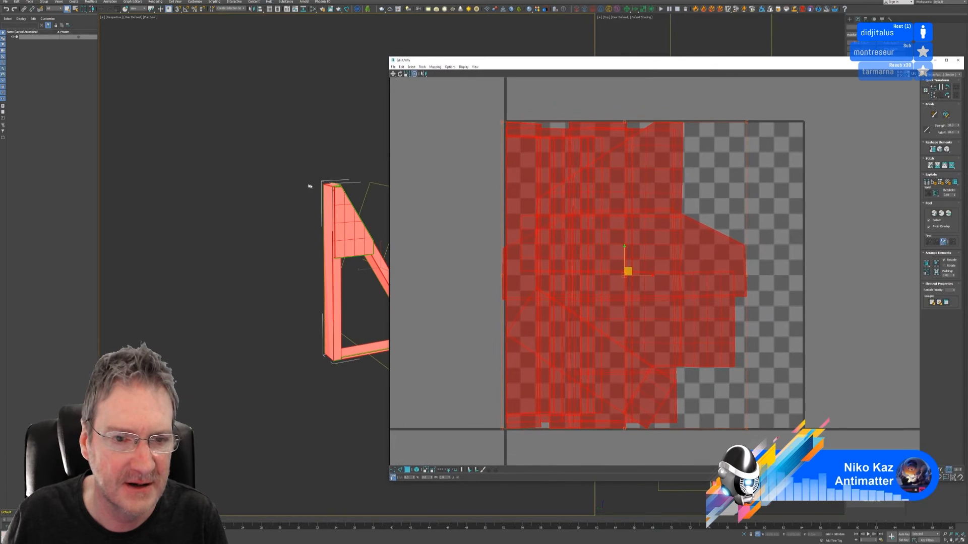
pyautogui.moveTo(309, 186)
pyautogui.keyDown('alt'); pyautogui.mouseDown(button='middle')
pyautogui.moveTo(188, 158)
pyautogui.moveTo(229, 199)
pyautogui.mouseUp(button='middle'); pyautogui.keyUp('alt')
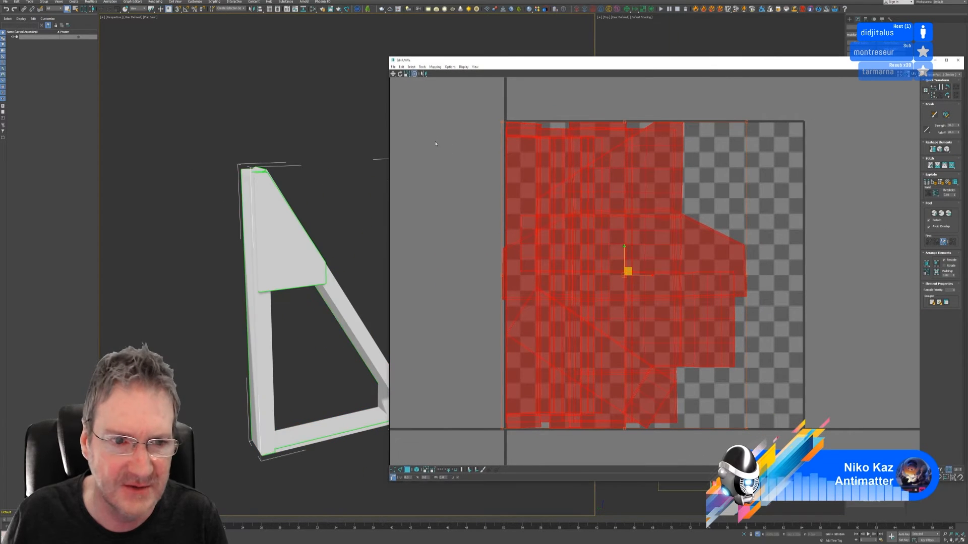
# Start a fresh selection with one polygon on the triangular panel's front face and toggle element selection for the UVs
pyautogui.click(436, 144)
pyautogui.click(628, 180)
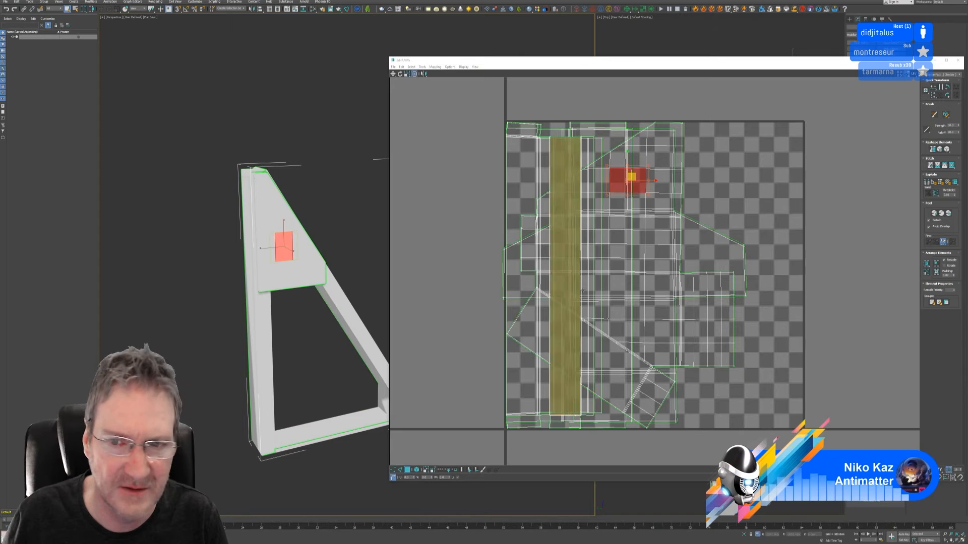
pyautogui.click(417, 471)
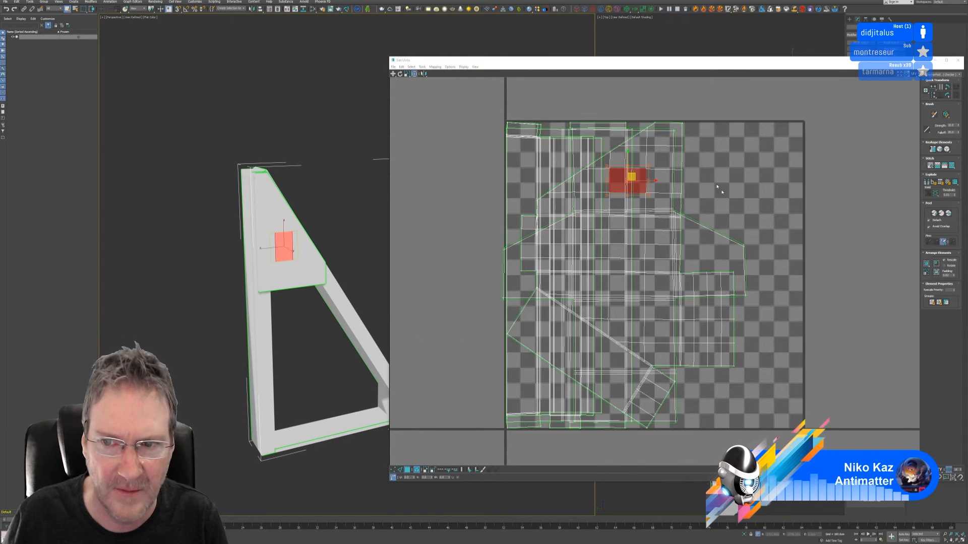
# Add all remaining polygons of the triangular panel's front face to the selection
pyautogui.scroll(2, 268, 281)
pyautogui.keyDown('ctrl'); pyautogui.click(268, 281); pyautogui.keyUp('ctrl')
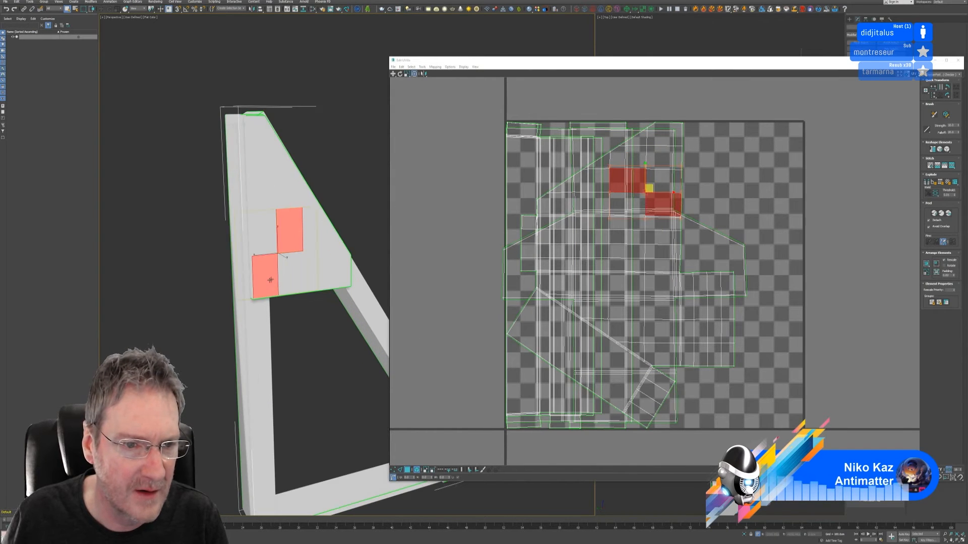
pyautogui.keyDown('ctrl'); pyautogui.click(290, 273); pyautogui.keyUp('ctrl')
pyautogui.keyDown('ctrl'); pyautogui.click(316, 275); pyautogui.keyUp('ctrl')
pyautogui.keyDown('ctrl'); pyautogui.click(333, 271); pyautogui.keyUp('ctrl')
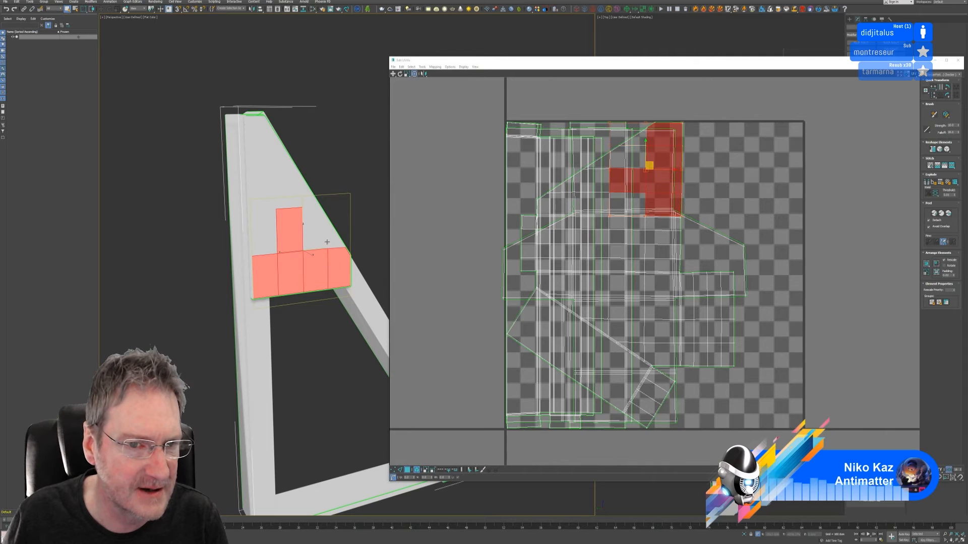
pyautogui.keyDown('ctrl'); pyautogui.click(315, 228); pyautogui.keyUp('ctrl')
pyautogui.keyDown('ctrl'); pyautogui.click(336, 234); pyautogui.keyUp('ctrl')
pyautogui.keyDown('ctrl'); pyautogui.click(254, 242); pyautogui.keyUp('ctrl')
pyautogui.keyDown('ctrl'); pyautogui.click(258, 200); pyautogui.keyUp('ctrl')
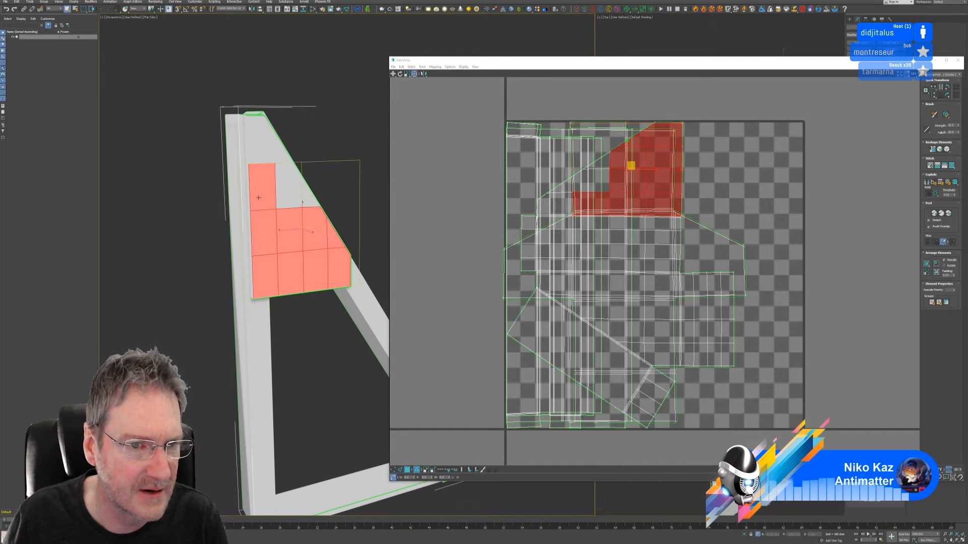
pyautogui.keyDown('ctrl'); pyautogui.click(279, 200); pyautogui.keyUp('ctrl')
pyautogui.keyDown('ctrl'); pyautogui.click(306, 200); pyautogui.keyUp('ctrl')
pyautogui.keyDown('ctrl'); pyautogui.click(259, 156); pyautogui.keyUp('ctrl')
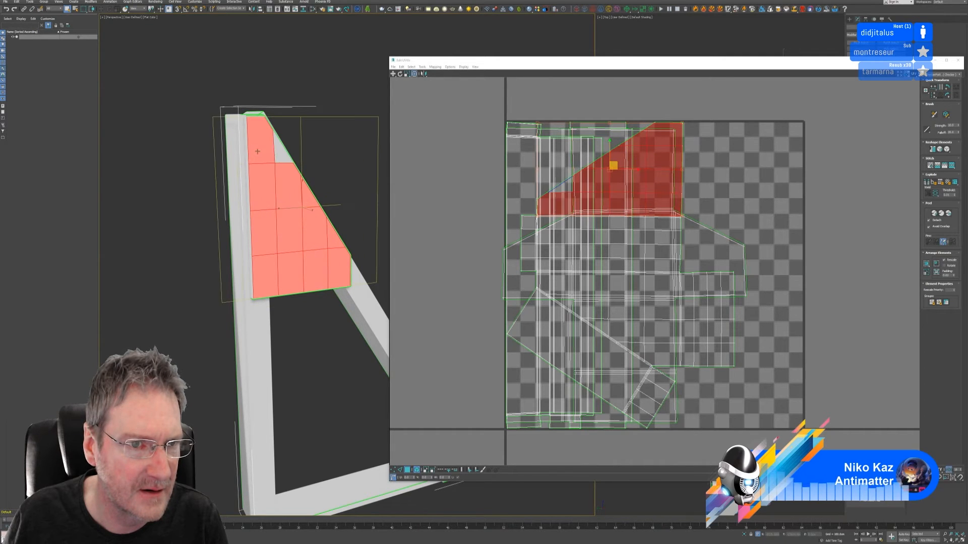
pyautogui.keyDown('ctrl'); pyautogui.click(279, 155); pyautogui.keyUp('ctrl')
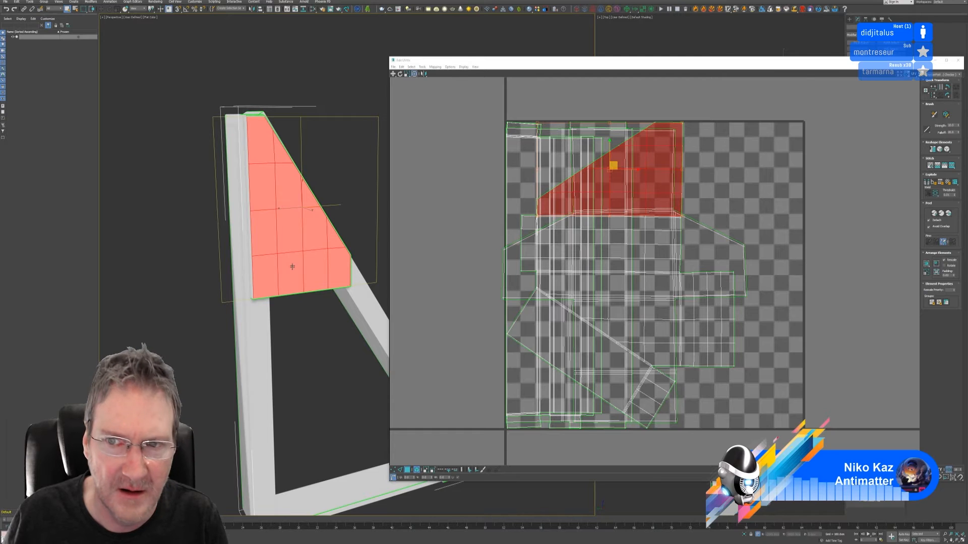
# Extend the selection with every polygon of the triangular panel's opposite face on the other side of the frame
pyautogui.keyDown('alt'); pyautogui.moveTo(320, 315); pyautogui.dragTo(235, 286, button='middle'); pyautogui.keyUp('alt')
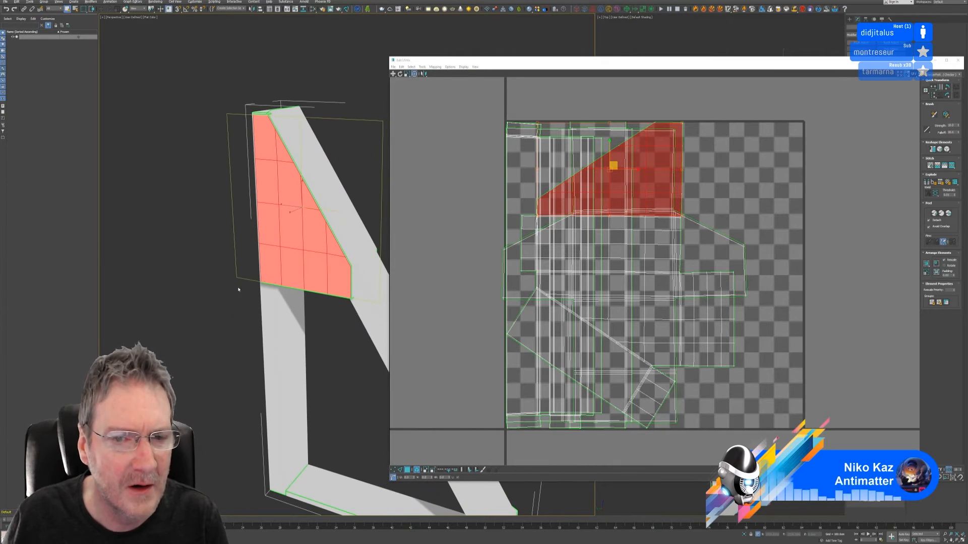
pyautogui.keyDown('alt'); pyautogui.moveTo(272, 259); pyautogui.dragTo(298, 252, button='middle'); pyautogui.keyUp('alt')
pyautogui.click(322, 269)
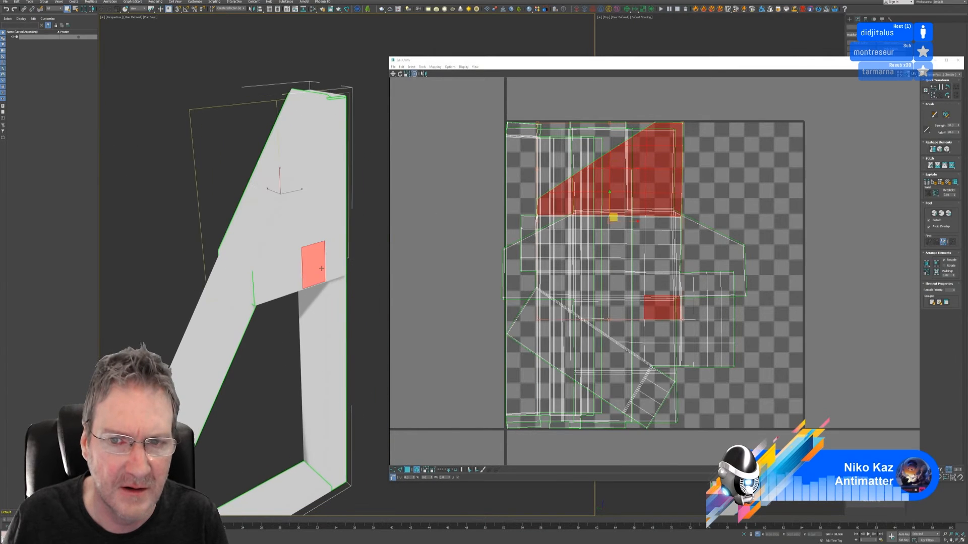
pyautogui.keyDown('ctrl'); pyautogui.click(291, 270); pyautogui.keyUp('ctrl')
pyautogui.keyDown('ctrl'); pyautogui.click(266, 279); pyautogui.keyUp('ctrl')
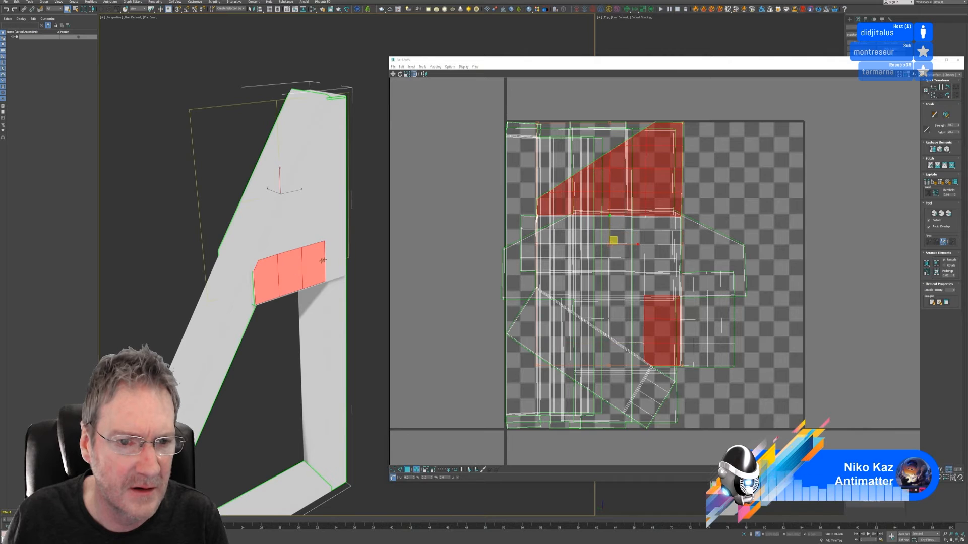
pyautogui.keyDown('ctrl'); pyautogui.click(335, 257); pyautogui.keyUp('ctrl')
pyautogui.keyDown('ctrl'); pyautogui.click(335, 232); pyautogui.keyUp('ctrl')
pyautogui.keyDown('ctrl'); pyautogui.click(312, 222); pyautogui.keyUp('ctrl')
pyautogui.keyDown('ctrl'); pyautogui.click(290, 228); pyautogui.keyUp('ctrl')
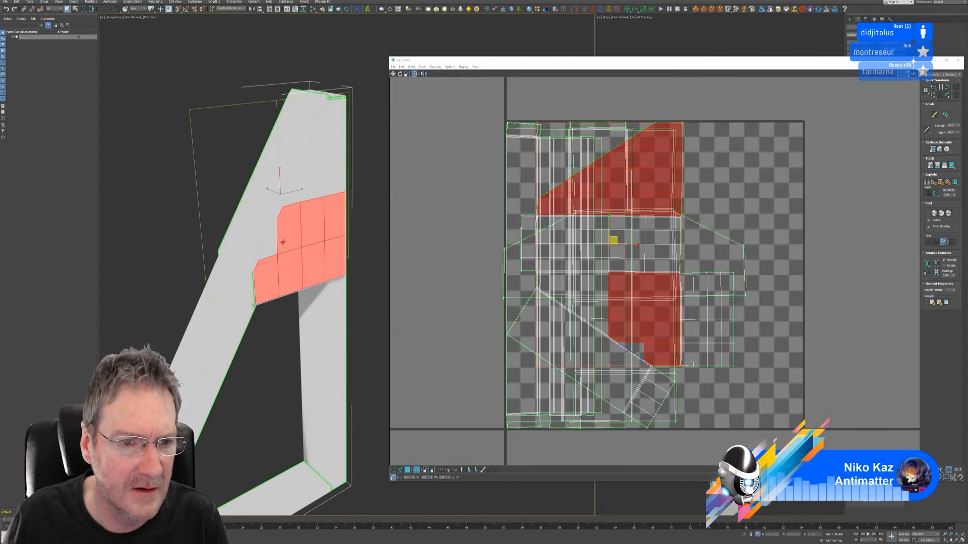
pyautogui.keyDown('ctrl'); pyautogui.click(268, 241); pyautogui.keyUp('ctrl')
pyautogui.keyDown('ctrl'); pyautogui.click(309, 191); pyautogui.keyUp('ctrl')
pyautogui.keyDown('ctrl'); pyautogui.click(297, 187); pyautogui.keyUp('ctrl')
pyautogui.keyDown('ctrl'); pyautogui.click(334, 174); pyautogui.keyUp('ctrl')
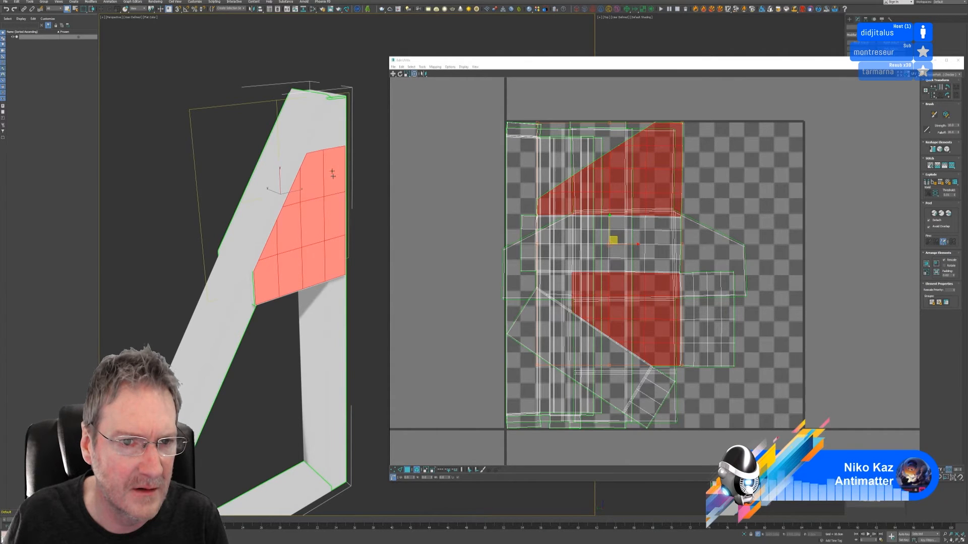
pyautogui.keyDown('ctrl'); pyautogui.click(334, 126); pyautogui.keyUp('ctrl')
pyautogui.keyDown('ctrl'); pyautogui.click(316, 146); pyautogui.keyUp('ctrl')
pyautogui.scroll(-4, 294, 232)
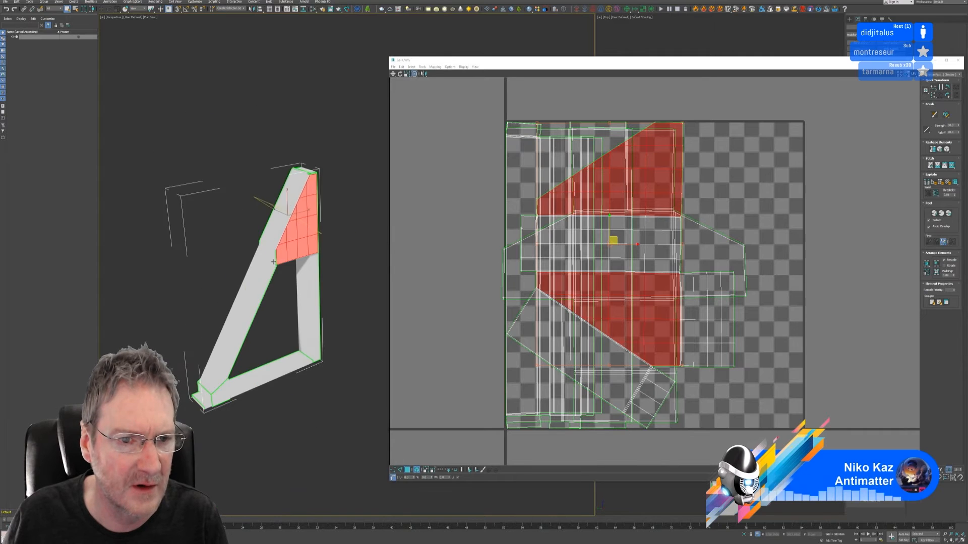
# Orbit to check both selected triangular panel faces and isolate them from the rest of the frame
pyautogui.keyDown('alt'); pyautogui.moveTo(286, 241); pyautogui.dragTo(421, 262, button='middle'); pyautogui.keyUp('alt')
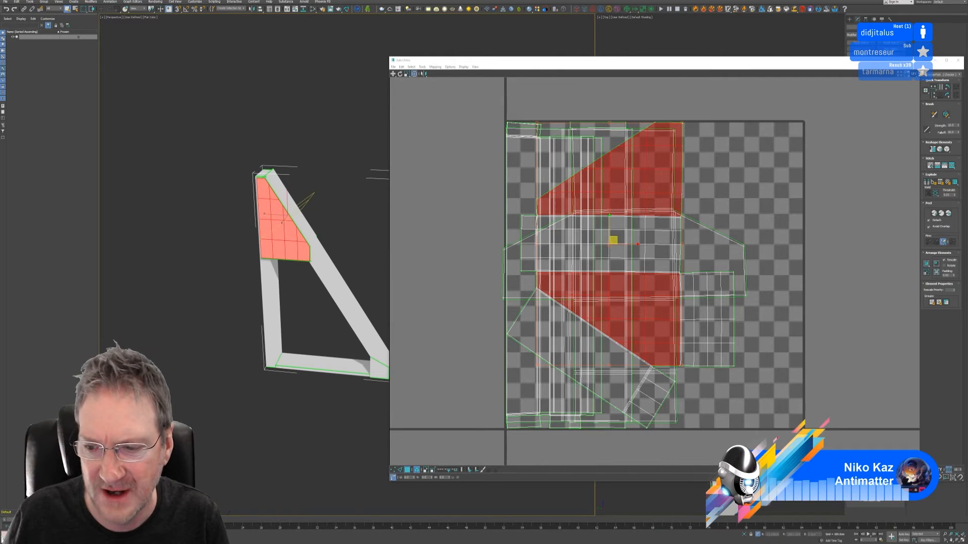
pyautogui.hotkey('alt', 'q')
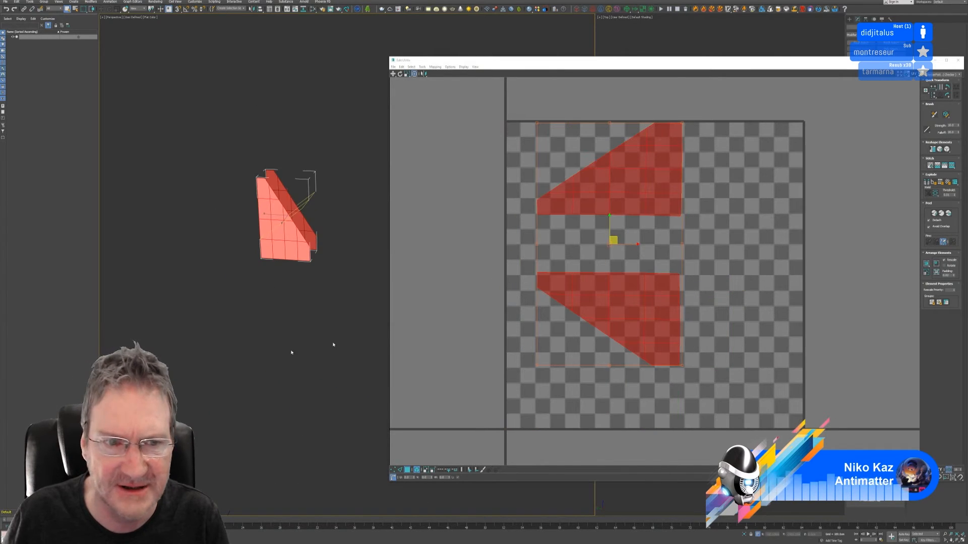
pyautogui.moveTo(777, 233); pyautogui.dragTo(756, 235, button='middle')
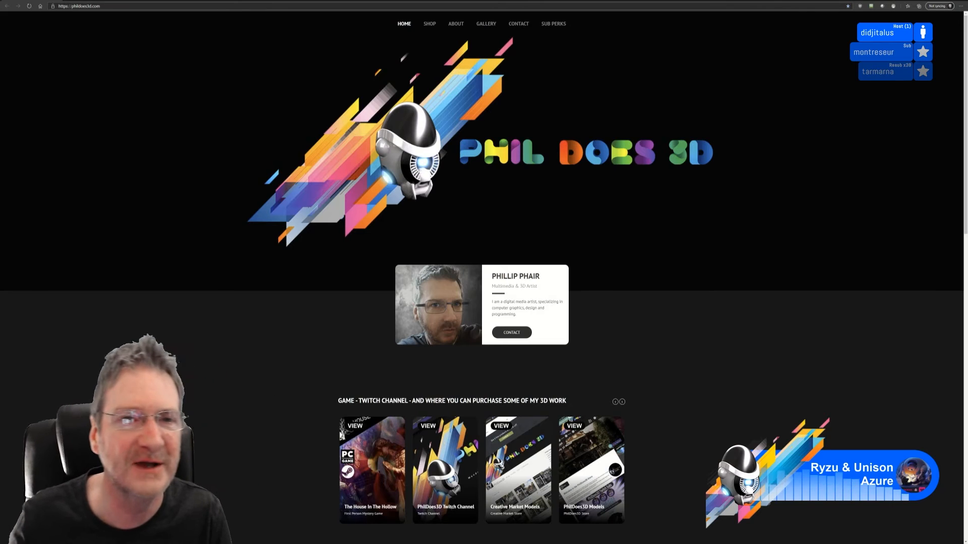
# In the web browser, open the copied image link to Painter_unwrap_1.jpg and fit the whole picture in view to examine it
pyautogui.hotkey('ctrl', 'l')
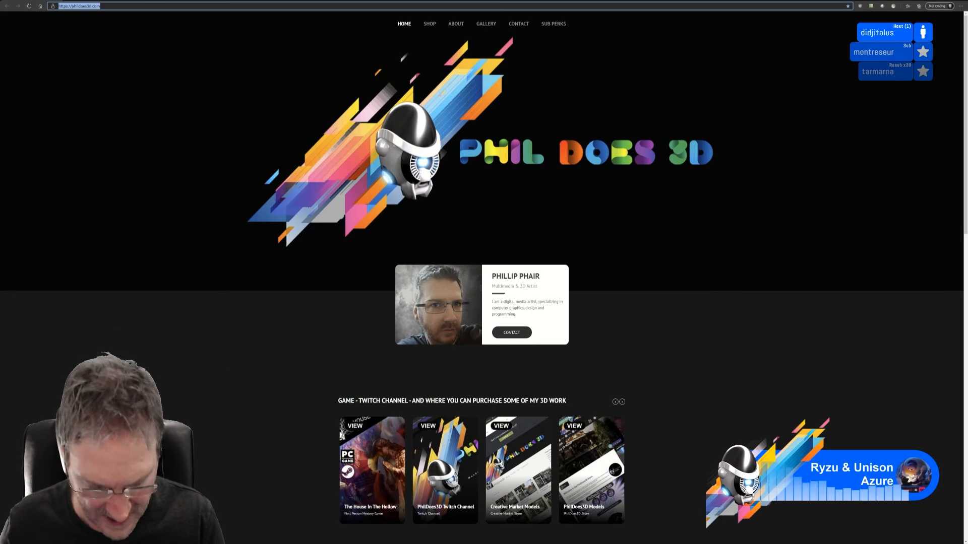
pyautogui.hotkey('ctrl', 'v')
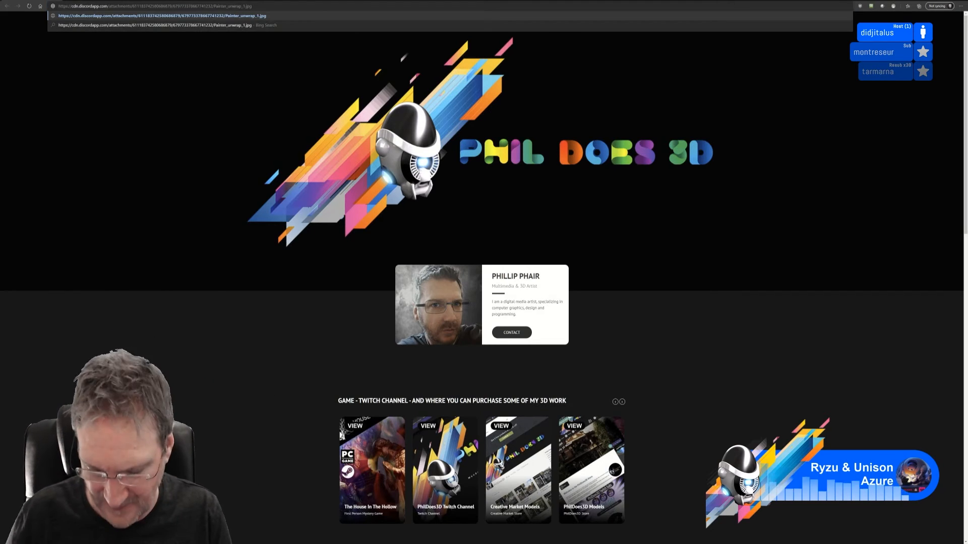
pyautogui.press('Return')
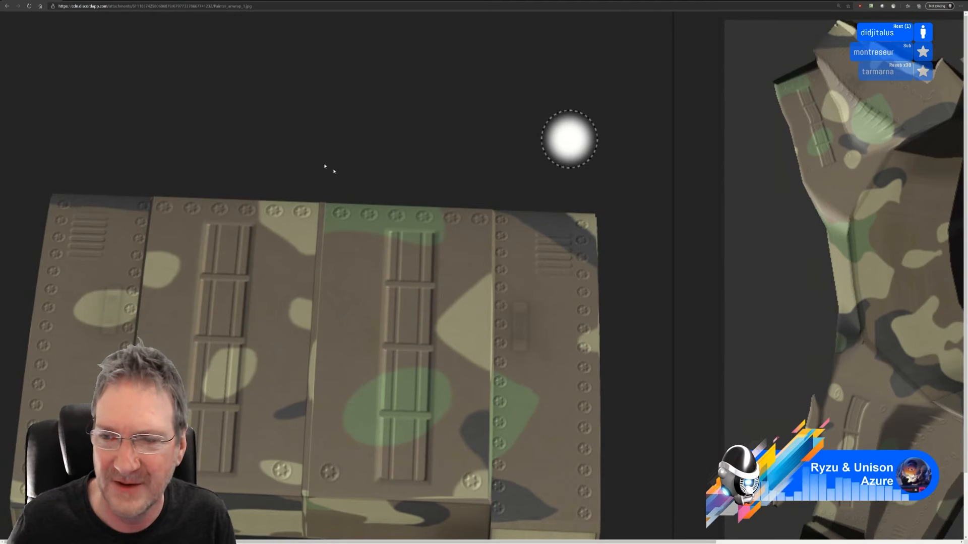
pyautogui.scroll(-3, 347, 185)
pyautogui.scroll(2, 383, 203)
pyautogui.scroll(1, 384, 203)
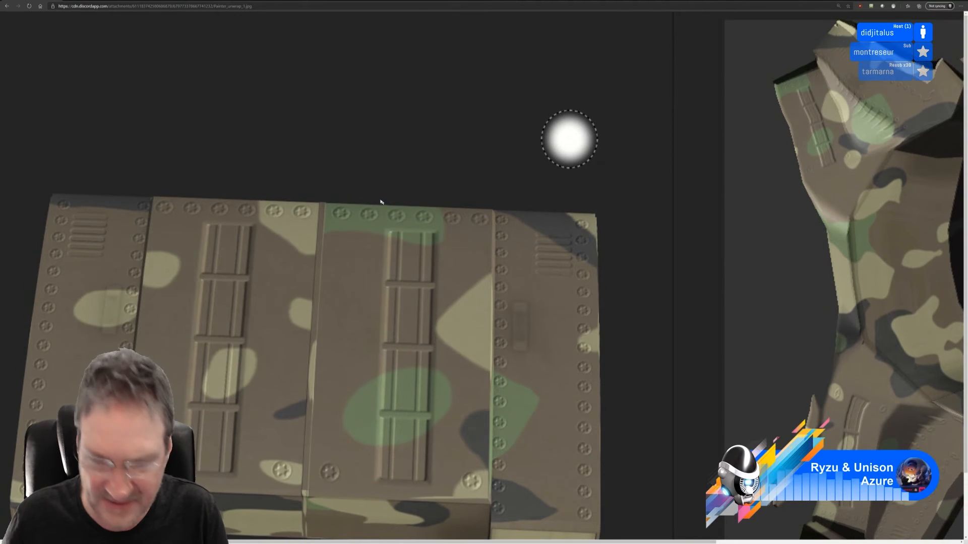
pyautogui.keyDown('ctrl'); pyautogui.scroll(-2, 380, 201); pyautogui.keyUp('ctrl')
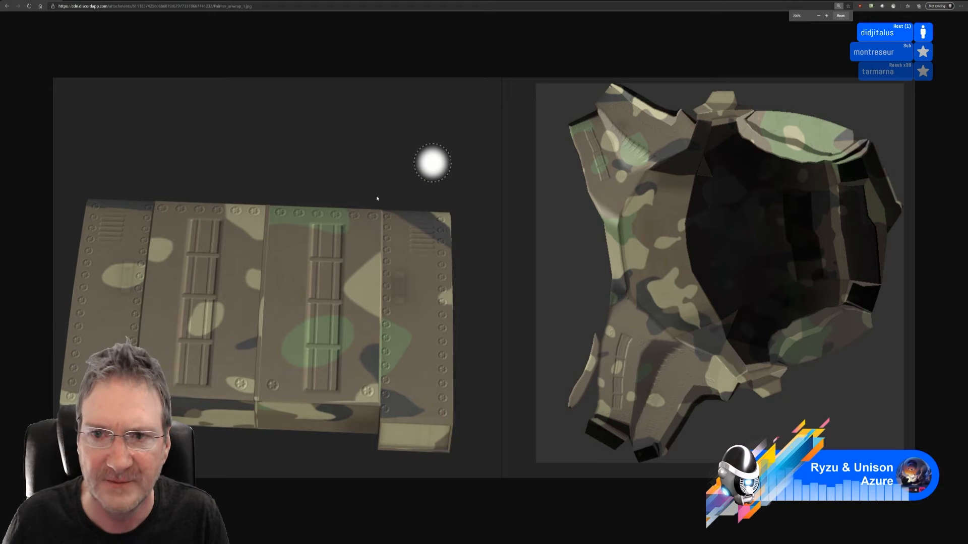
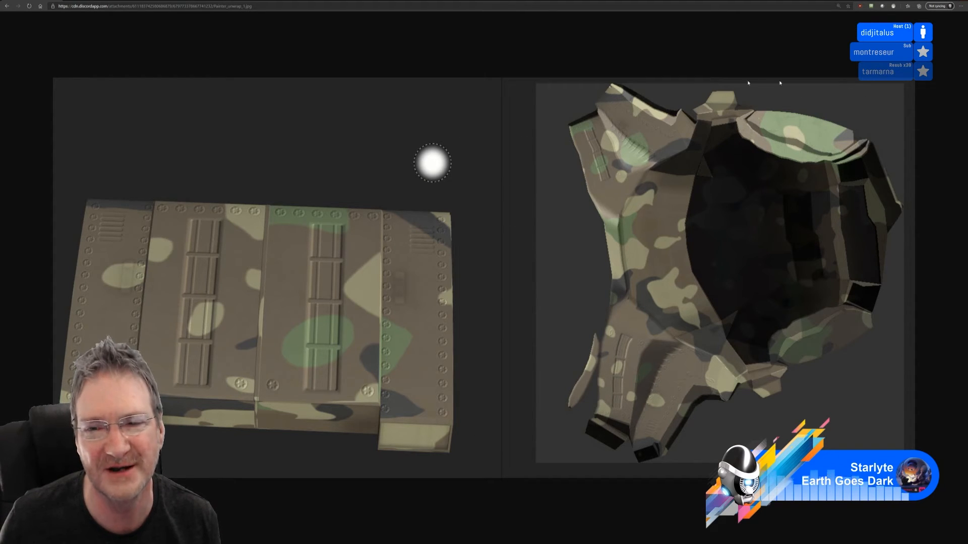
# Switch back to 3ds Max, rotate both triangular UV faces 90 degrees clockwise and end their isolation
pyautogui.click(959, 1)
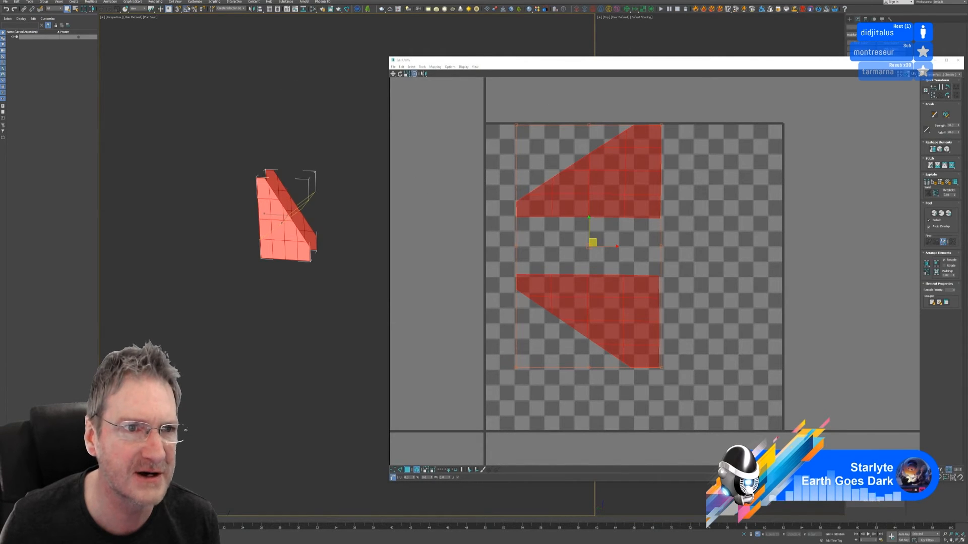
pyautogui.moveTo(476, 106); pyautogui.dragTo(679, 433)
pyautogui.click(399, 74)
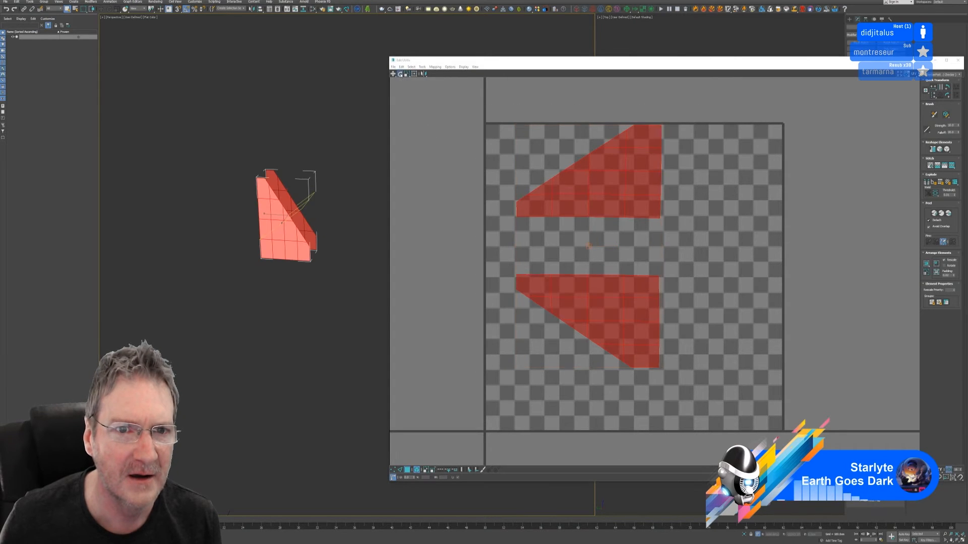
pyautogui.moveTo(641, 157); pyautogui.dragTo(669, 292)
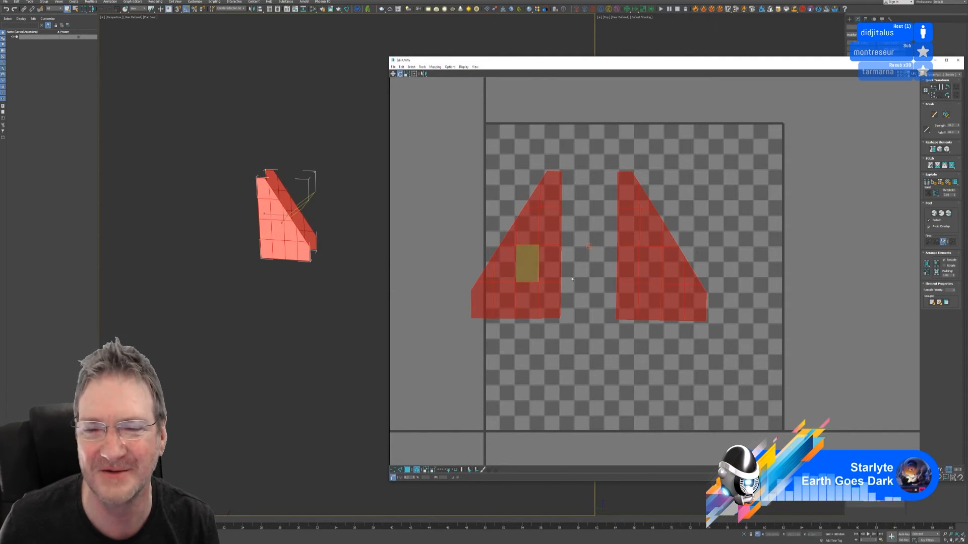
pyautogui.hotkey('alt', 'q')
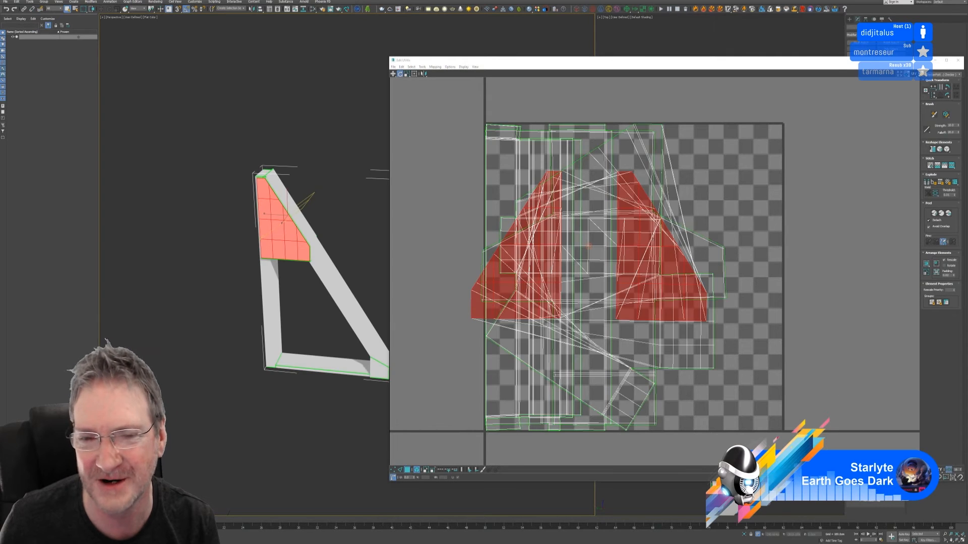
# Select all UV polygons and pack them into the UV tile with Pack UVs
pyautogui.scroll(-2, 626, 294)
pyautogui.hotkey('ctrl', 'a')
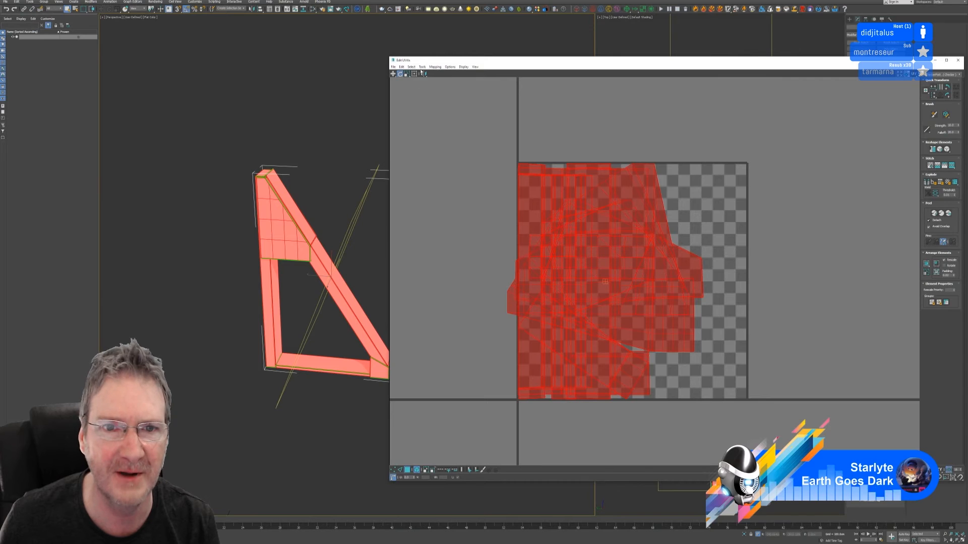
pyautogui.click(422, 66)
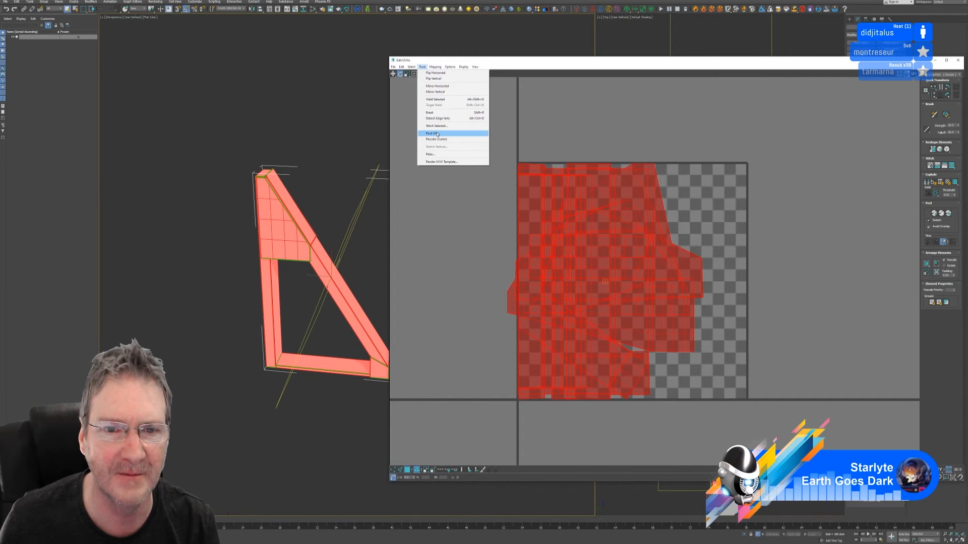
pyautogui.click(444, 134)
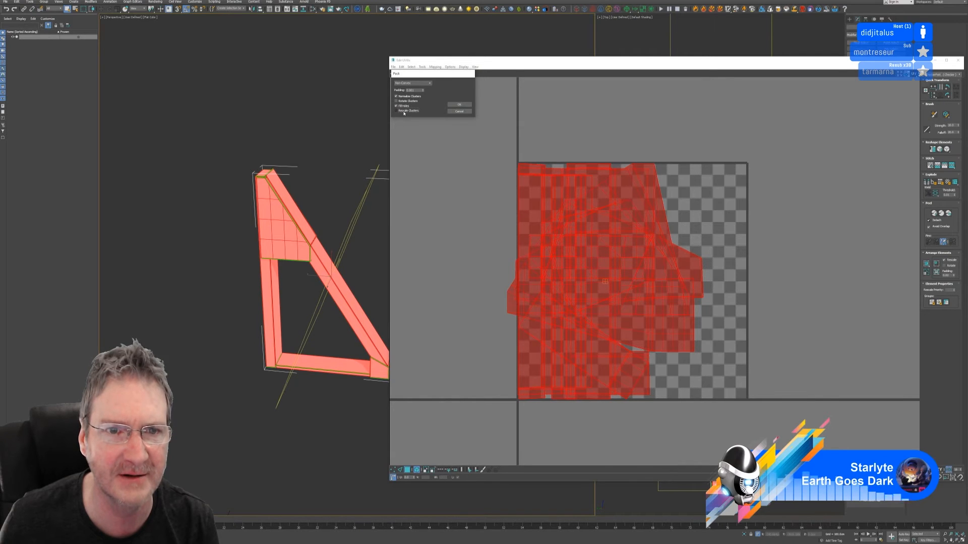
pyautogui.click(459, 105)
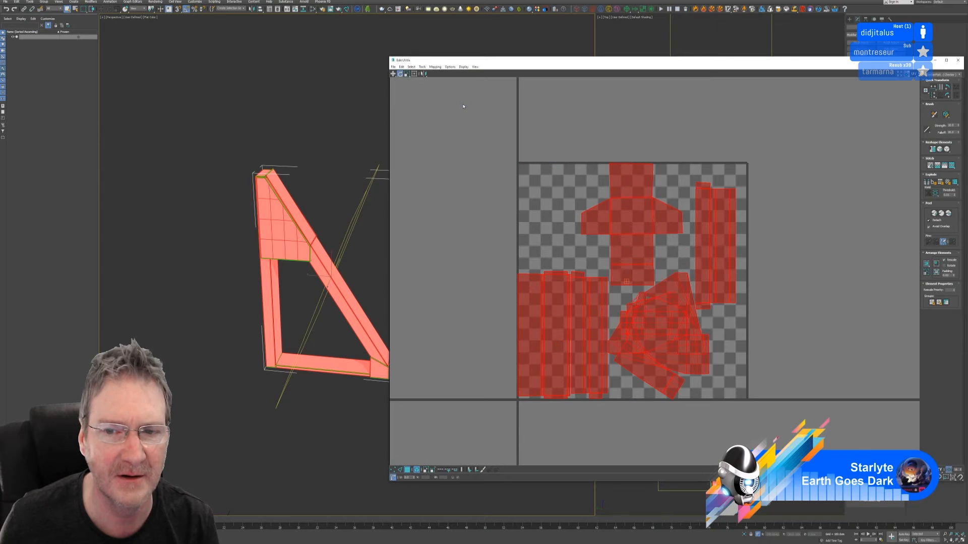
# Select the overlapping panel cluster in the packed layout and examine which faces it covers on the frame
pyautogui.click(534, 122)
pyautogui.click(660, 327)
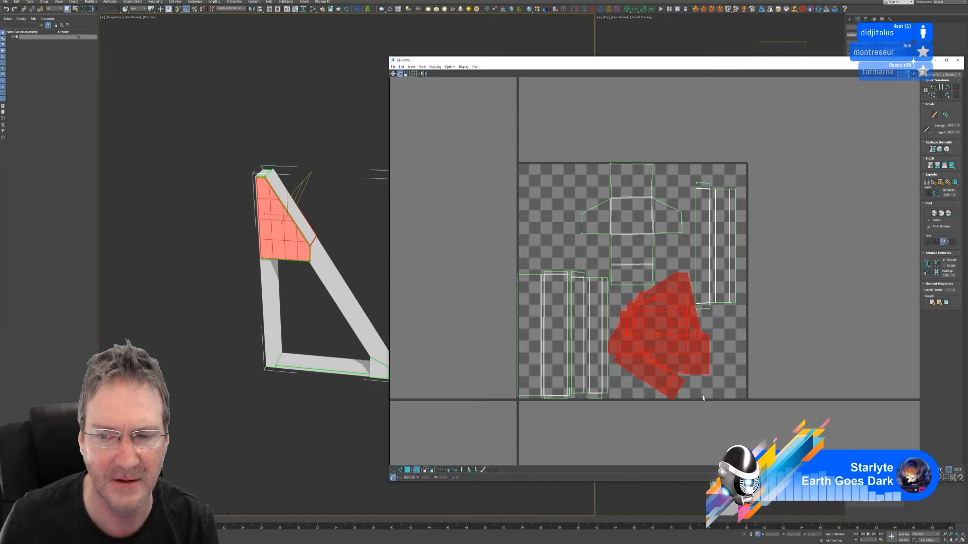
pyautogui.keyDown('alt'); pyautogui.moveTo(283, 269); pyautogui.dragTo(310, 279, button='middle'); pyautogui.keyUp('alt')
pyautogui.scroll(4, 656, 334)
pyautogui.scroll(-2, 653, 337)
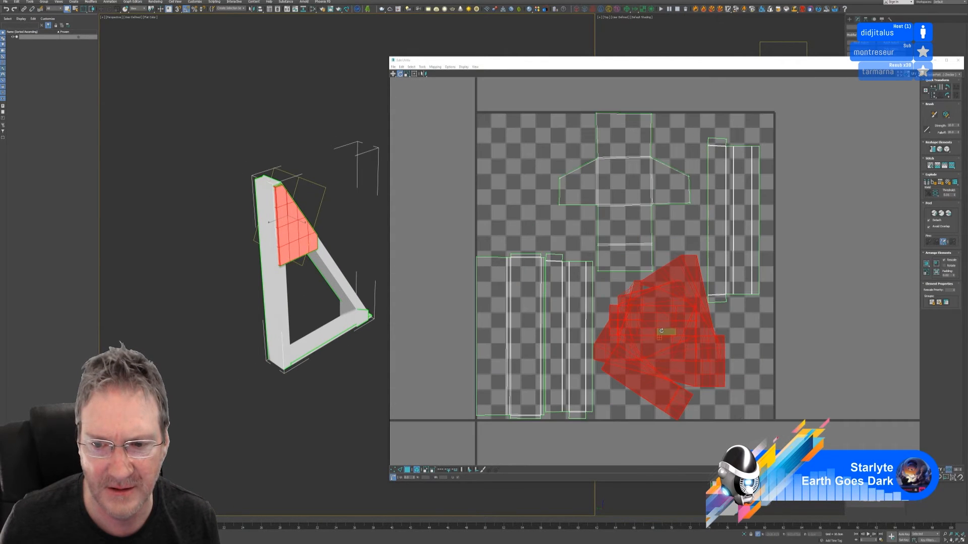
# Undo the cluster selection, the UV packing and the selection of all polygons
pyautogui.hotkey('ctrl', 'z')
pyautogui.hotkey('ctrl', 'z')
pyautogui.hotkey('ctrl', 'z')
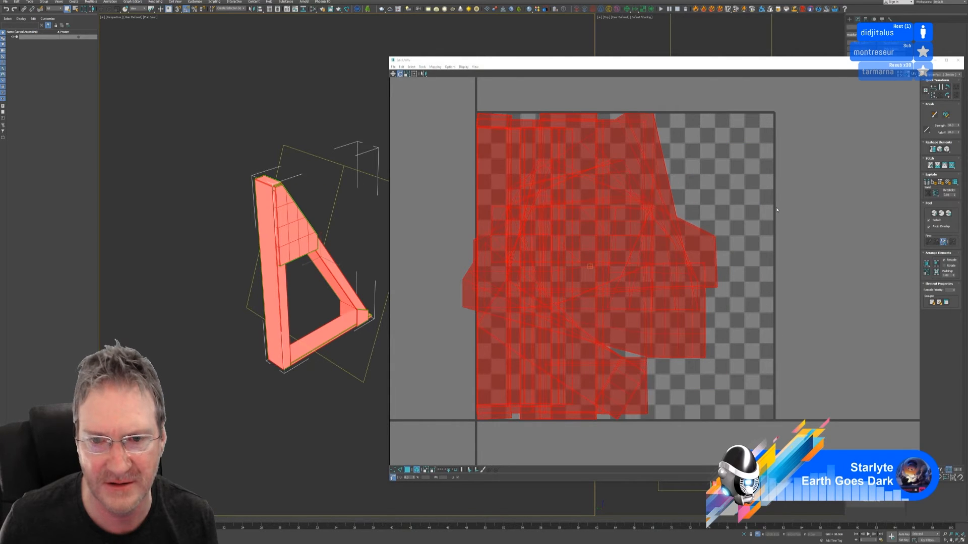
pyautogui.hotkey('ctrl', 'z')
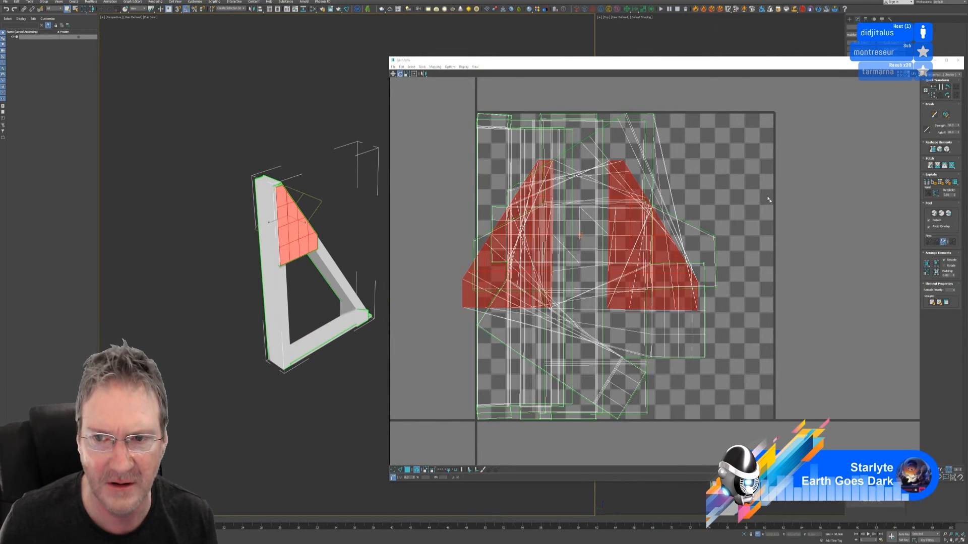
# Select the whole triangular panel's UV element and move it out of the UV tile into the empty space beside it
pyautogui.click(768, 199)
pyautogui.click(627, 164)
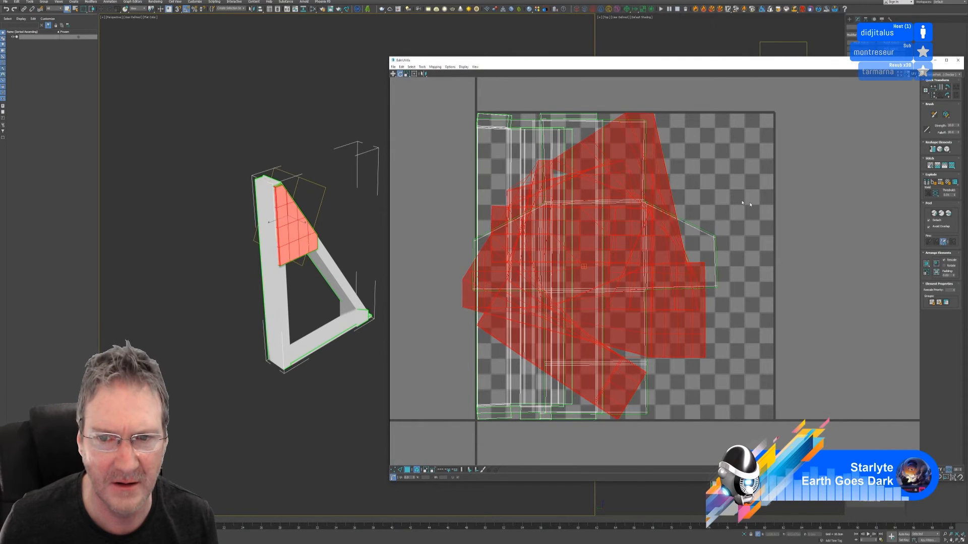
pyautogui.scroll(-4, 750, 204)
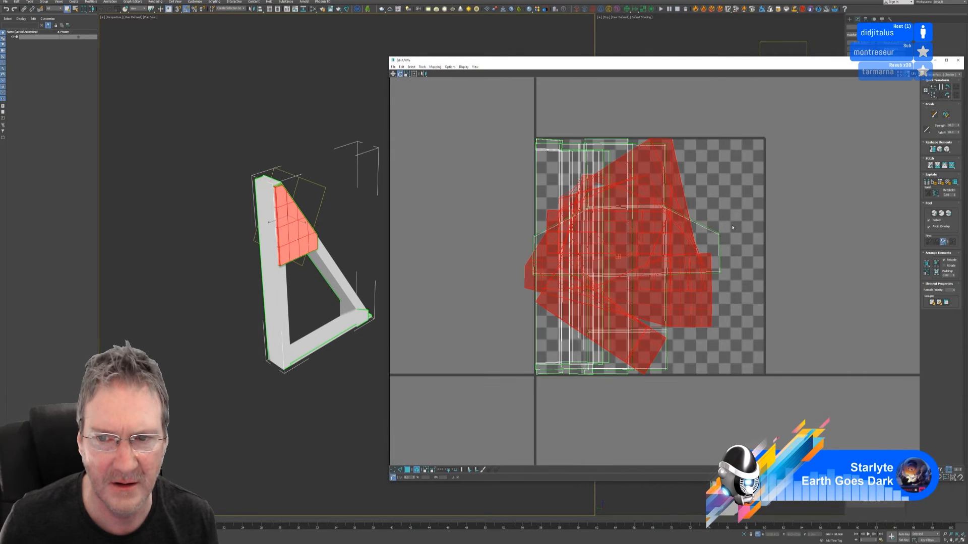
pyautogui.click(393, 73)
pyautogui.moveTo(670, 192); pyautogui.dragTo(514, 200)
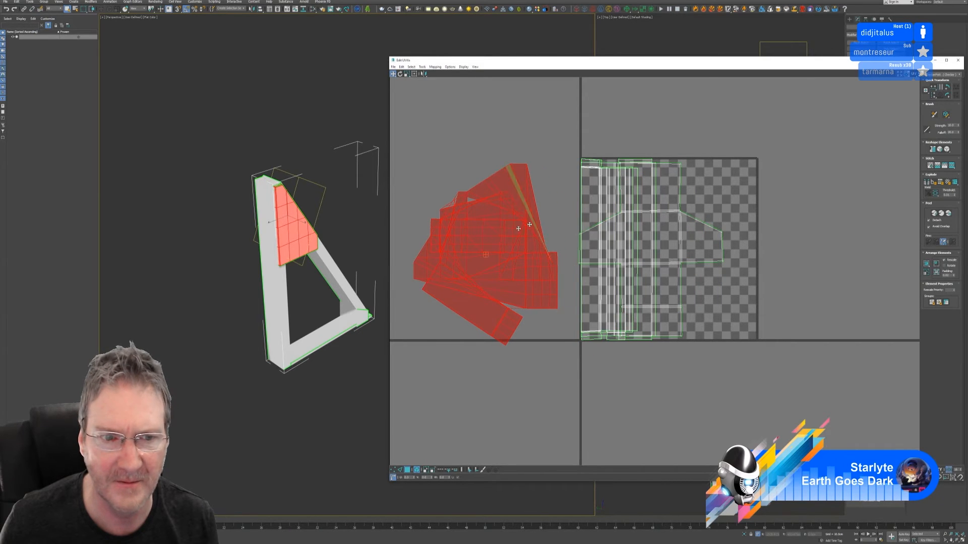
pyautogui.keyDown('alt'); pyautogui.moveTo(347, 277); pyautogui.dragTo(324, 277, button='middle'); pyautogui.keyUp('alt')
pyautogui.scroll(4, 493, 252)
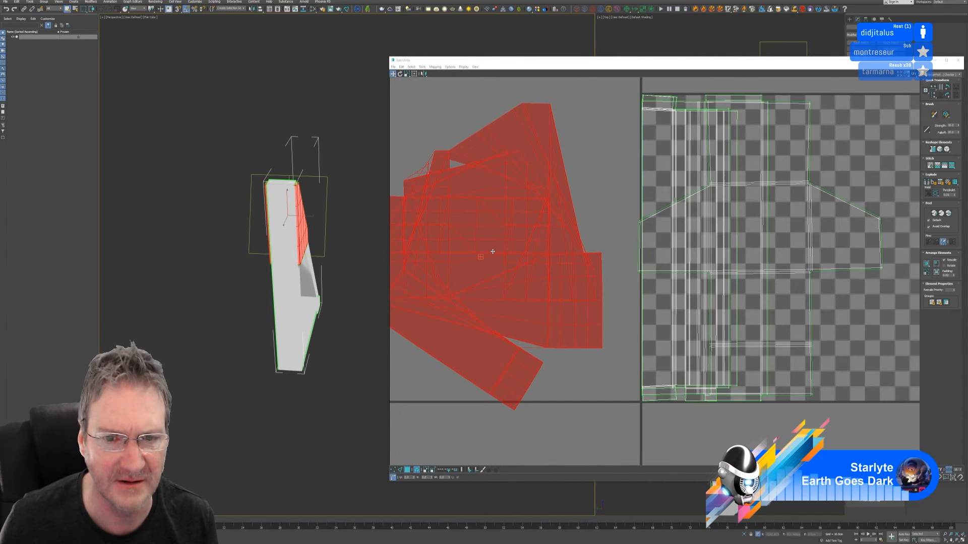
pyautogui.scroll(-2, 492, 252)
pyautogui.moveTo(496, 241); pyautogui.dragTo(534, 244, button='middle')
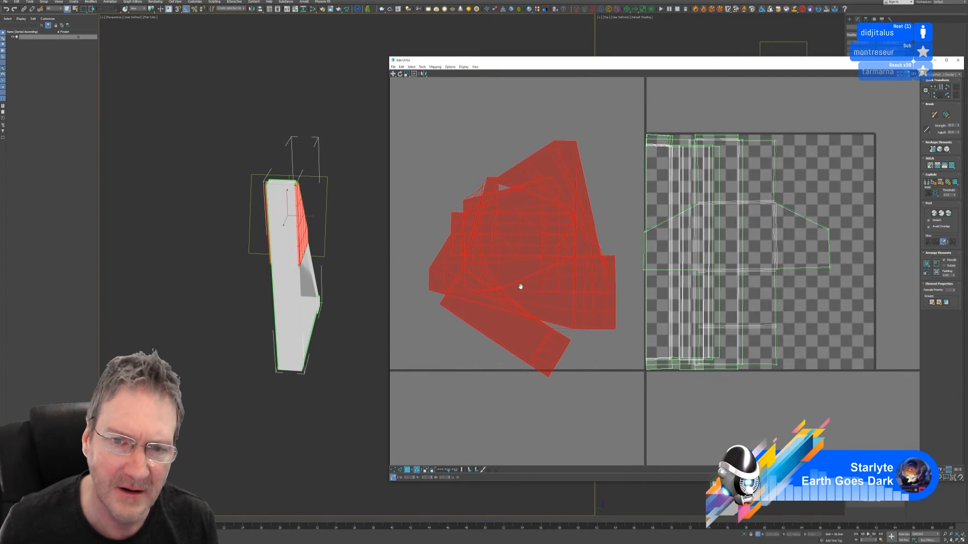
pyautogui.moveTo(518, 283); pyautogui.dragTo(522, 288, button='middle')
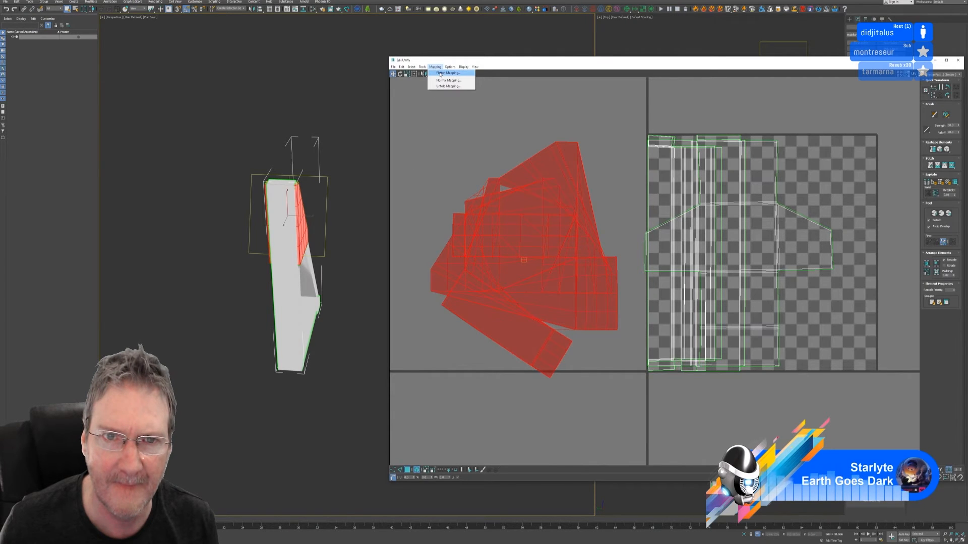
# Apply Flatten Mapping to the selected panel polygons and move the flattened clusters outside the UV tile
pyautogui.click(426, 75)
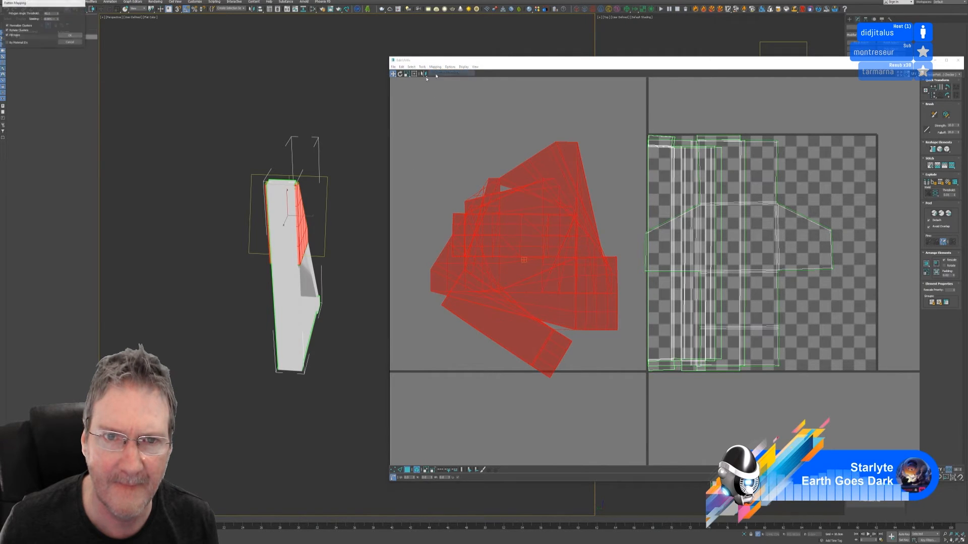
pyautogui.click(70, 35)
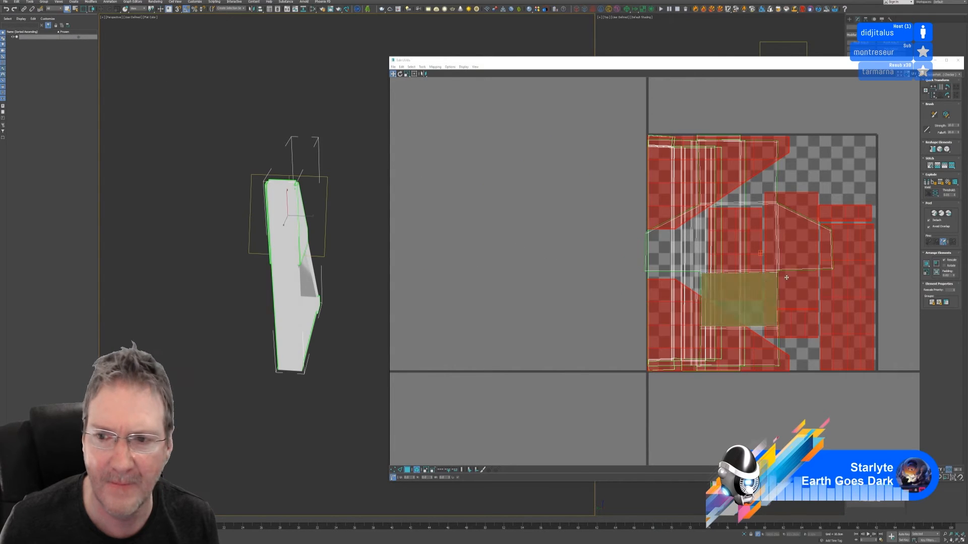
pyautogui.moveTo(851, 241); pyautogui.dragTo(603, 243)
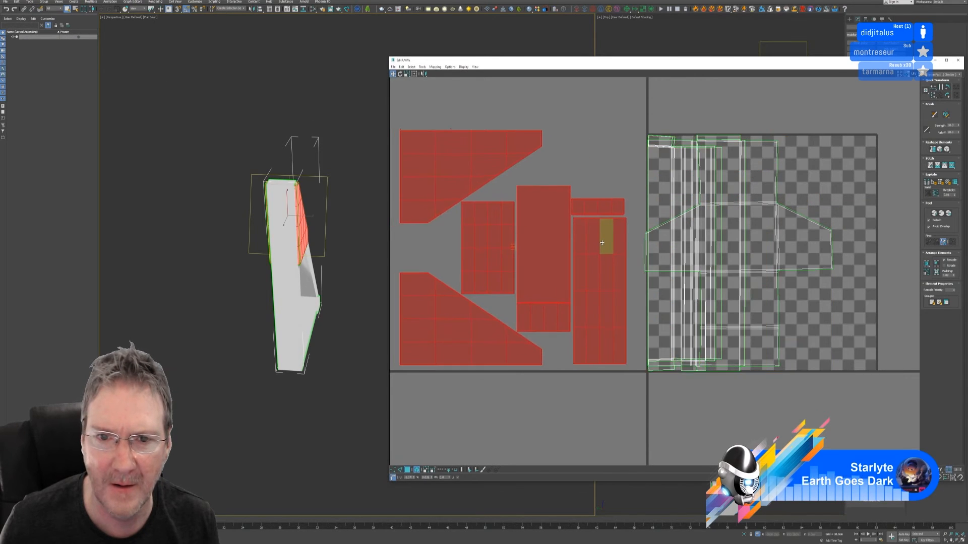
pyautogui.moveTo(583, 174); pyautogui.dragTo(648, 191, button='middle')
pyautogui.scroll(-3, 647, 191)
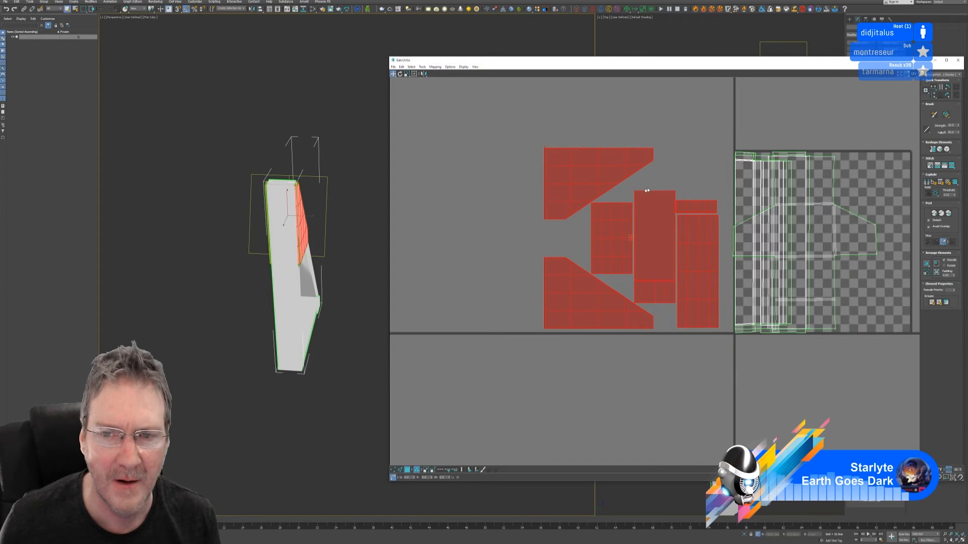
# Select the two triangular clusters of the panel and rotate them together 90 degrees counterclockwise
pyautogui.click(600, 123)
pyautogui.click(583, 156)
pyautogui.keyDown('ctrl'); pyautogui.click(563, 296); pyautogui.keyUp('ctrl')
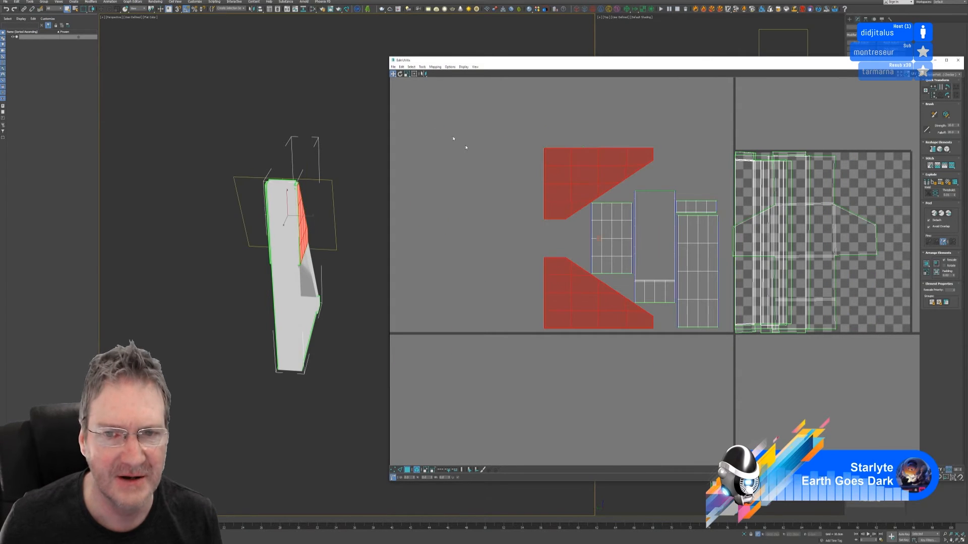
pyautogui.moveTo(549, 166); pyautogui.dragTo(515, 301)
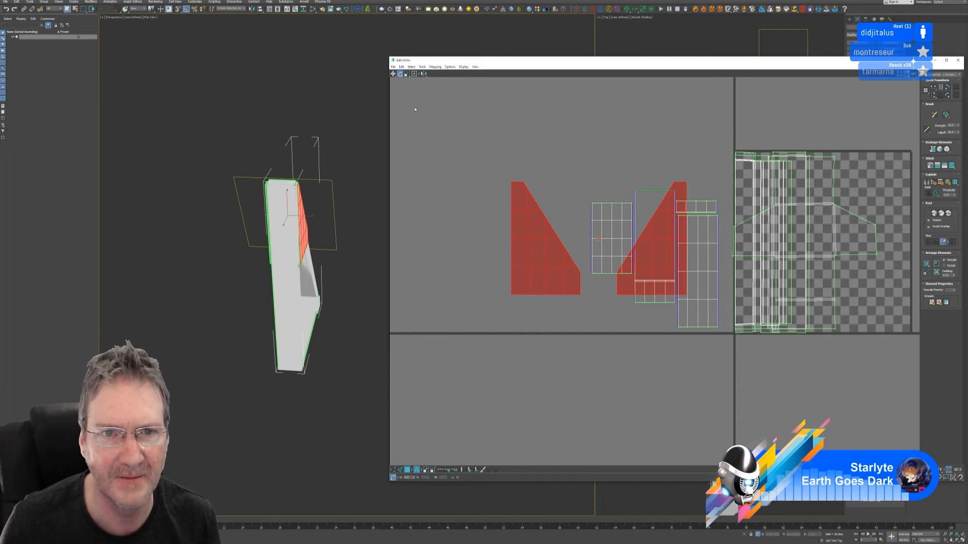
# Select all UV clusters of the frame, including the flattened panel pieces, and pack them together into the UV tile
pyautogui.scroll(-3, 527, 141)
pyautogui.moveTo(446, 139); pyautogui.dragTo(820, 344)
pyautogui.click(422, 67)
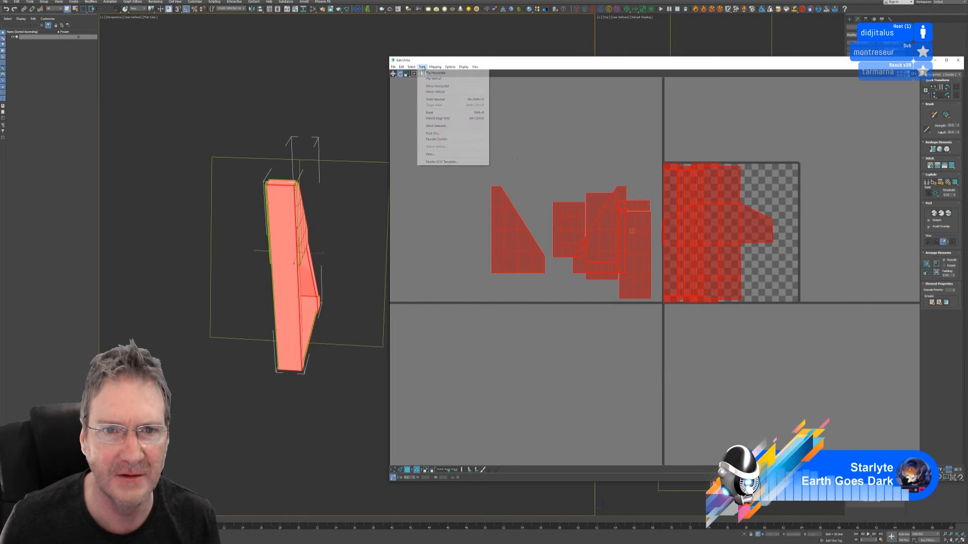
pyautogui.click(440, 133)
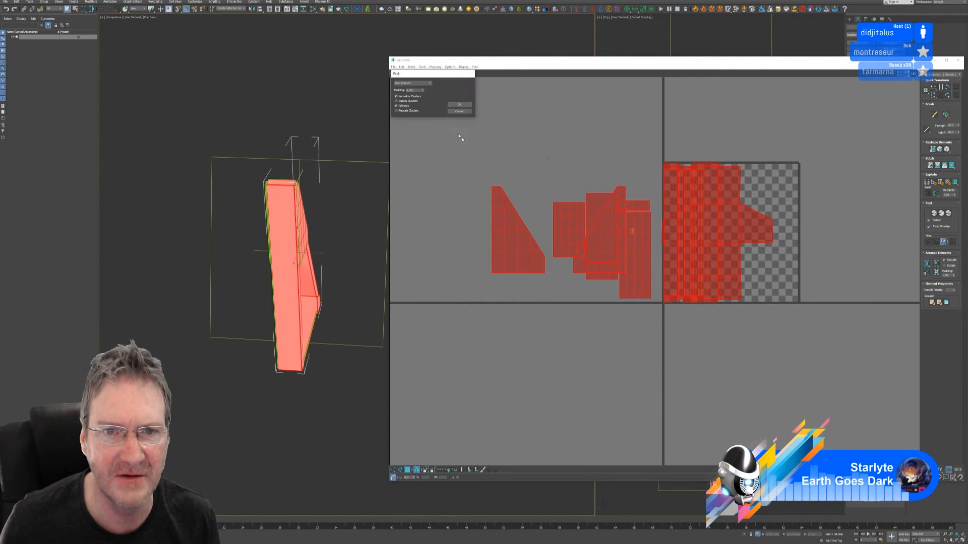
pyautogui.click(460, 105)
pyautogui.click(587, 160)
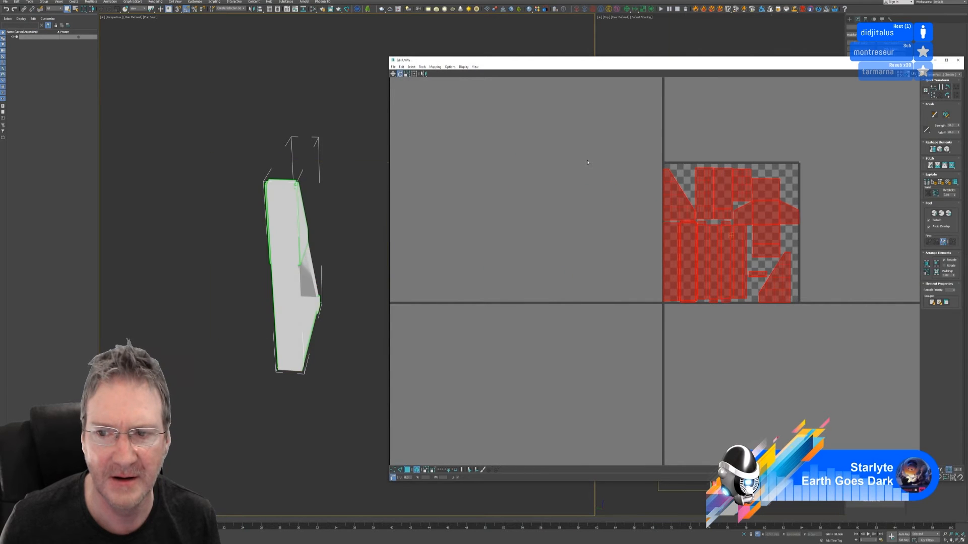
pyautogui.scroll(2, 785, 312)
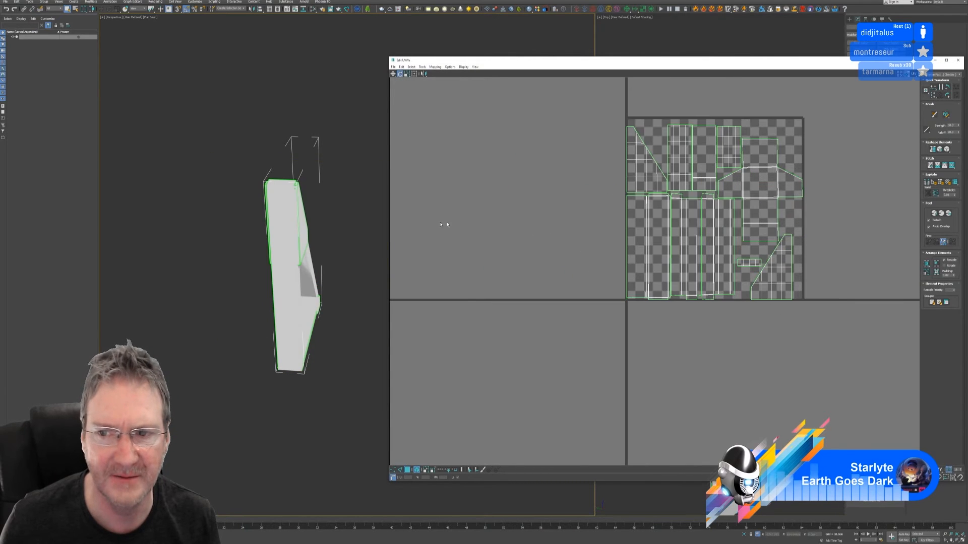
# Close the UV editor and examine the whole triangular frame in the perspective view
pyautogui.moveTo(306, 247)
pyautogui.keyDown('alt'); pyautogui.mouseDown(button='middle')
pyautogui.moveTo(256, 239)
pyautogui.moveTo(308, 247)
pyautogui.mouseUp(button='middle'); pyautogui.keyUp('alt')
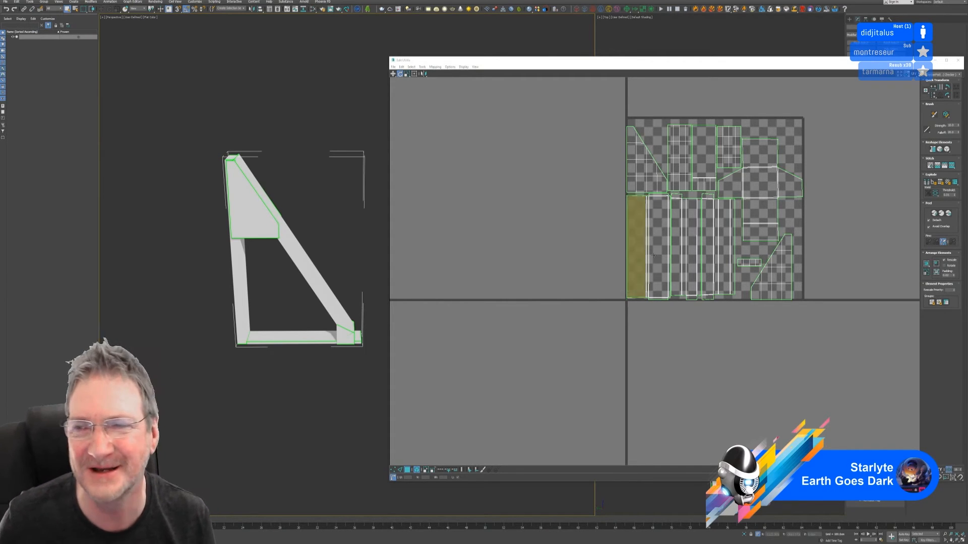
pyautogui.moveTo(804, 63); pyautogui.dragTo(731, 66)
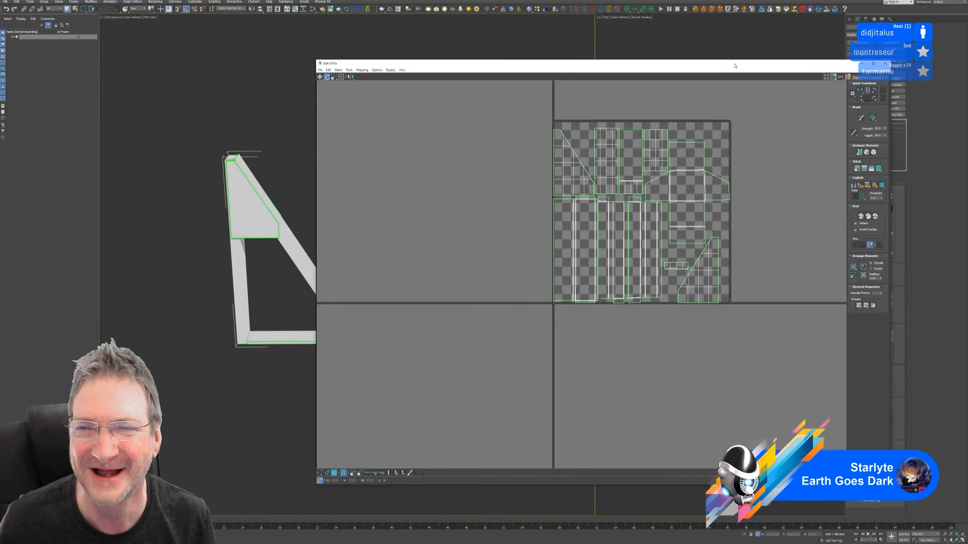
pyautogui.click(886, 66)
pyautogui.moveTo(396, 209)
pyautogui.mouseDown(button='middle')
pyautogui.moveTo(444, 215)
pyautogui.moveTo(409, 210)
pyautogui.mouseUp(button='middle')
pyautogui.scroll(3, 367, 212)
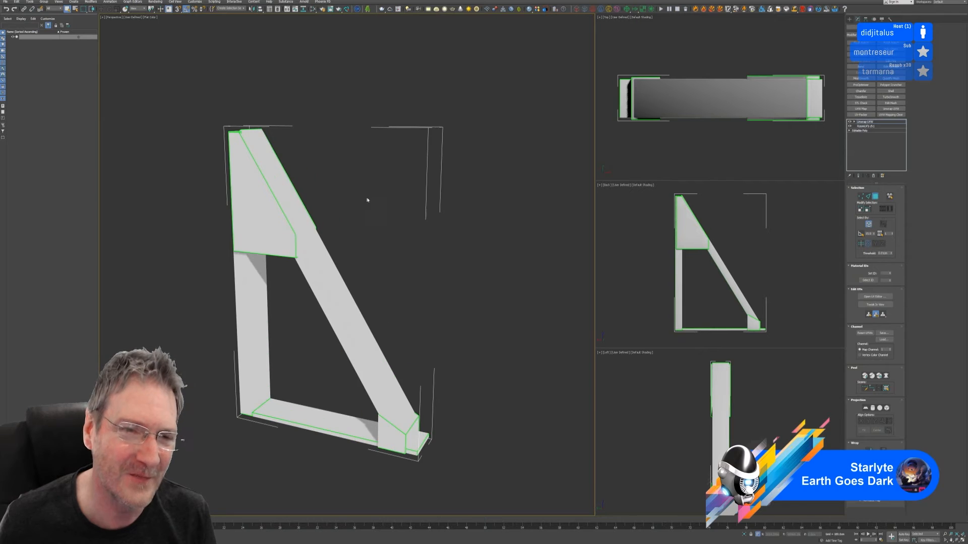
# Open the Slate Material Editor and add a Checker map beside the existing material node
pyautogui.click(313, 9)
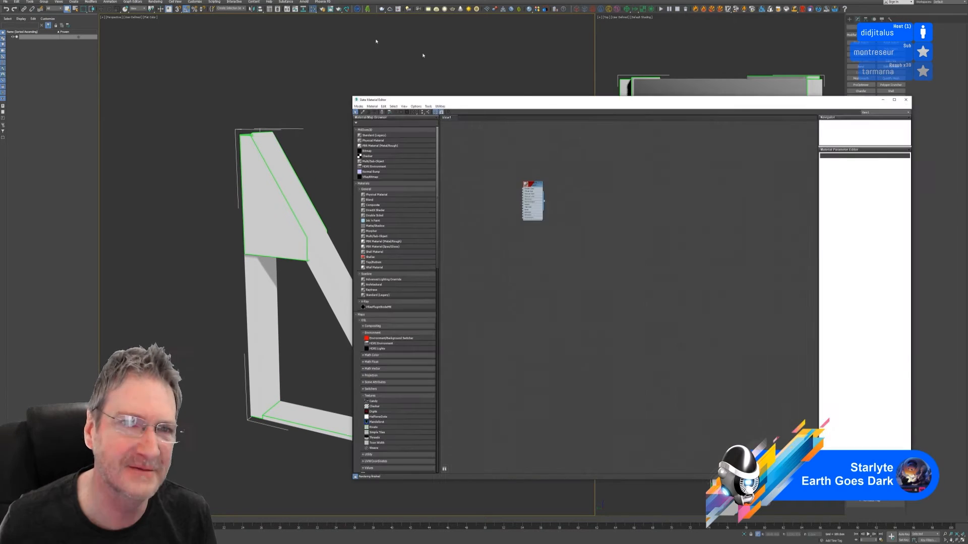
pyautogui.scroll(3, 572, 201)
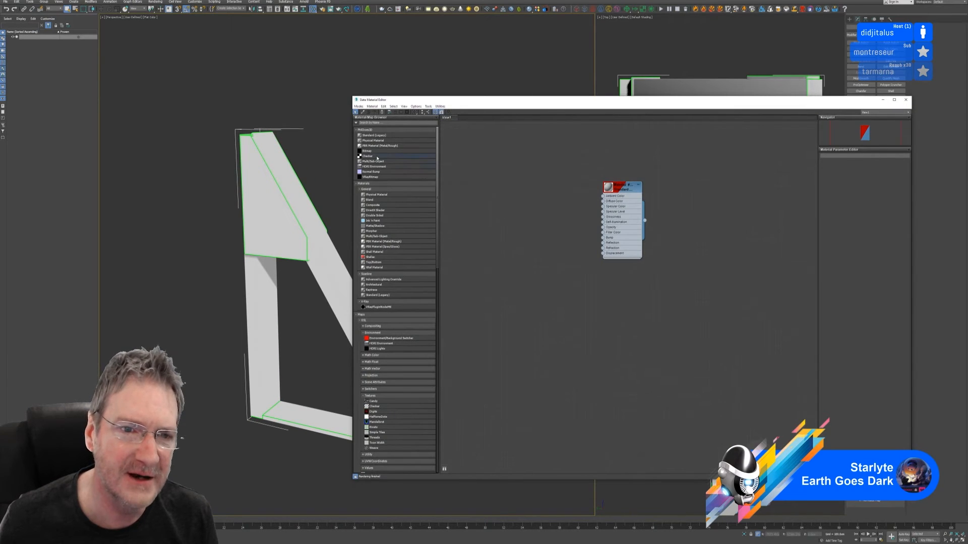
pyautogui.moveTo(377, 158); pyautogui.dragTo(541, 200)
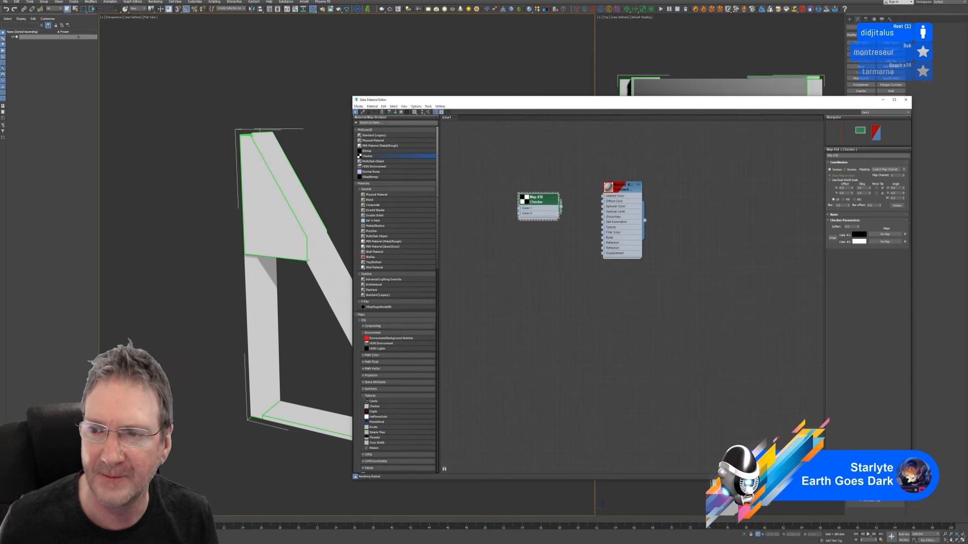
# Set the Checker map's tiling to 20 in both U and V
pyautogui.doubleClick(862, 187)
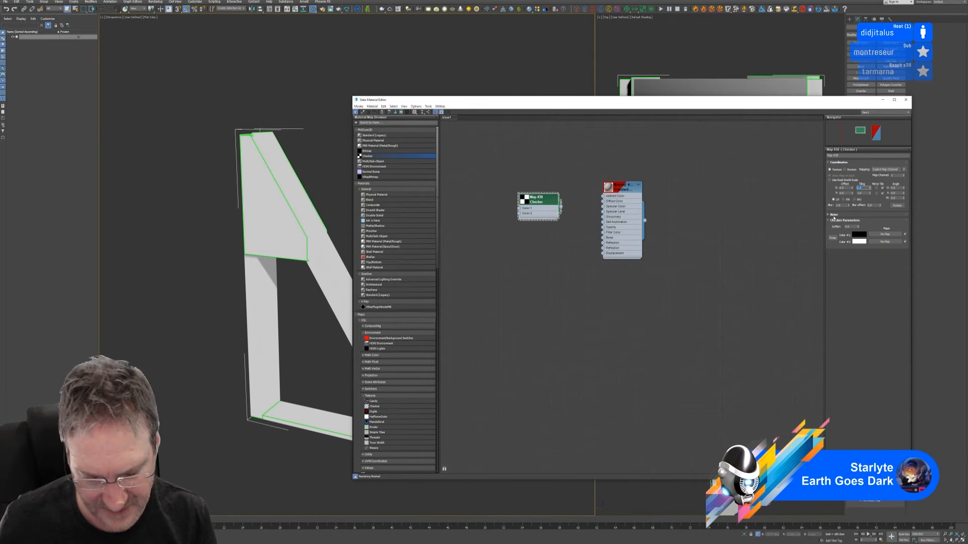
pyautogui.write('20')
pyautogui.press('Tab')
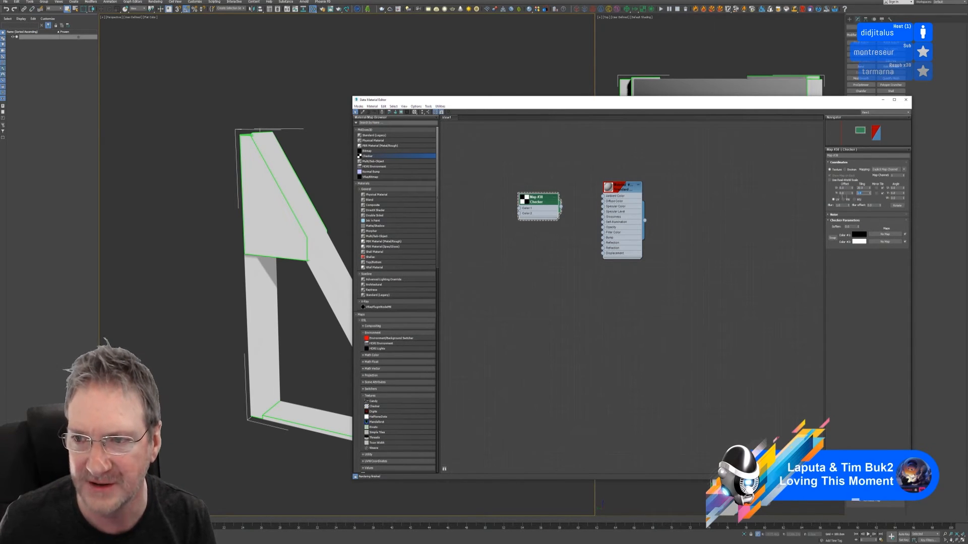
pyautogui.write('20')
pyautogui.press('Return')
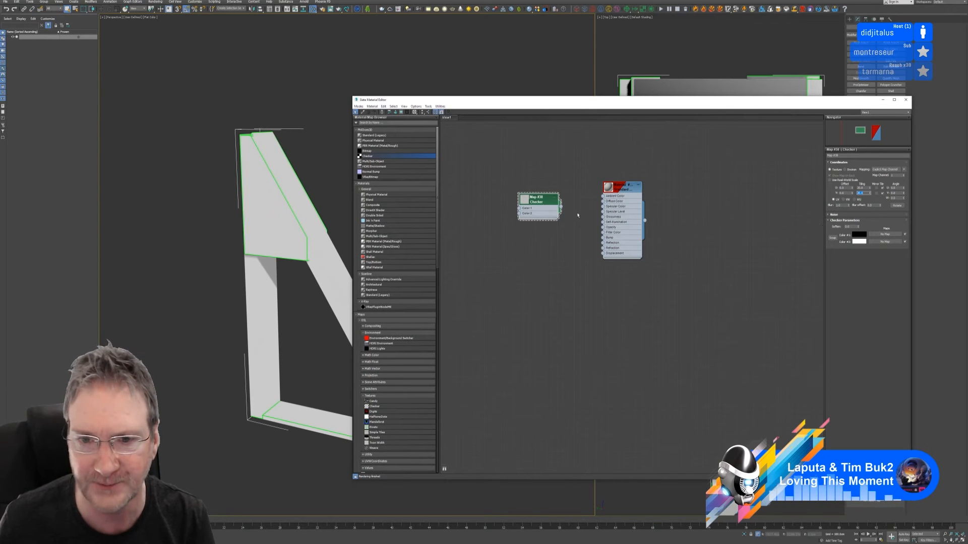
# Connect the Checker map to the material's Diffuse Color, check the pattern on the triangular bracket and close the material editor
pyautogui.moveTo(560, 206); pyautogui.dragTo(603, 201)
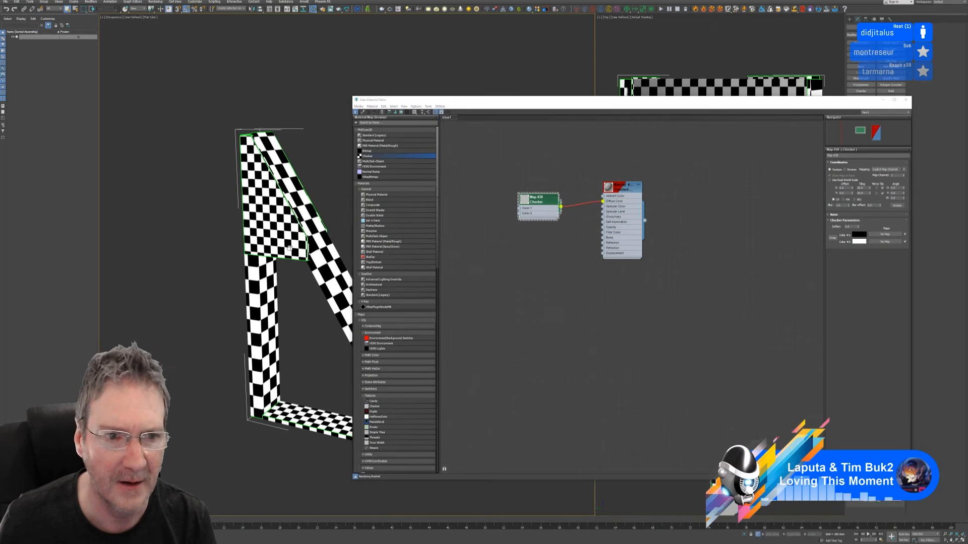
pyautogui.moveTo(290, 248); pyautogui.dragTo(204, 310, button='middle')
pyautogui.scroll(-2, 258, 254)
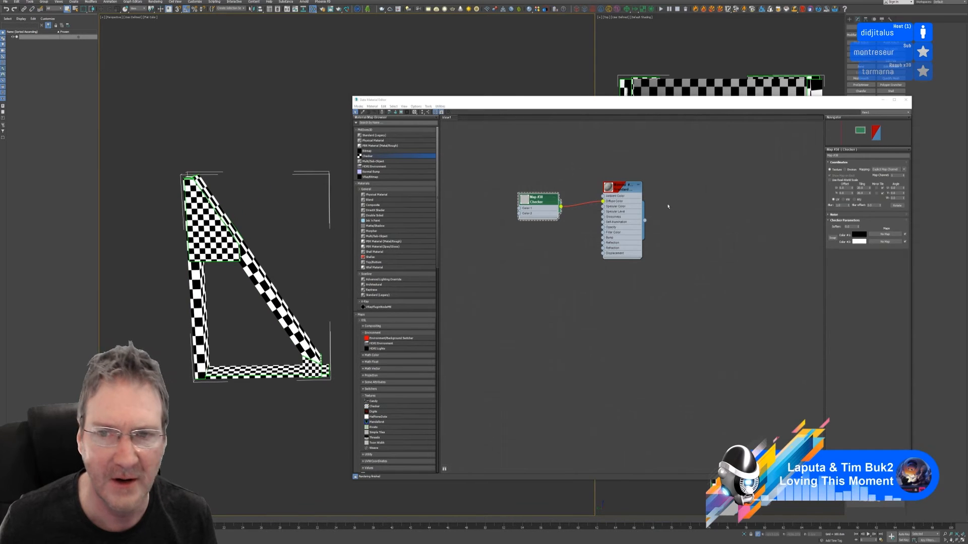
pyautogui.click(906, 101)
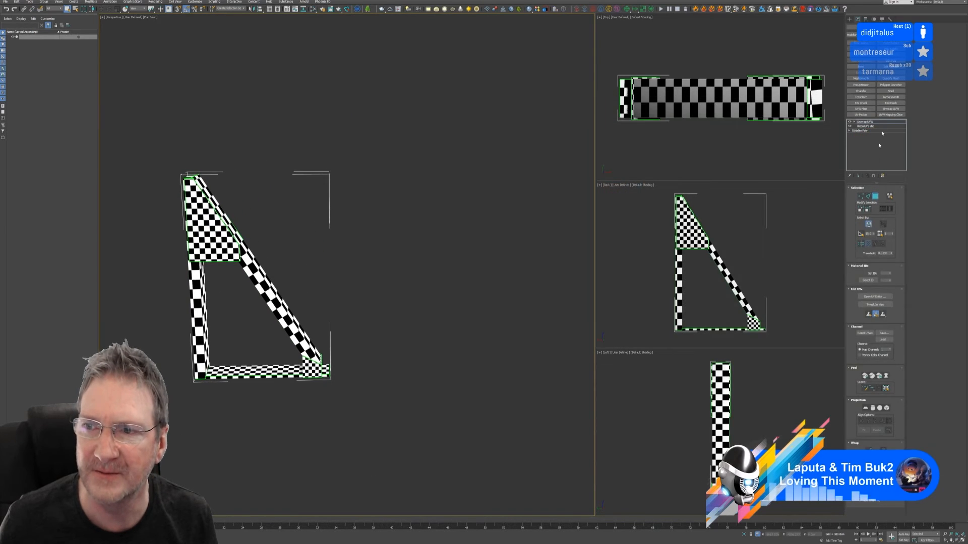
# Open the bracket's UVs for editing, select all the UV clusters, pack them within the tile and close the UV editor
pyautogui.click(875, 297)
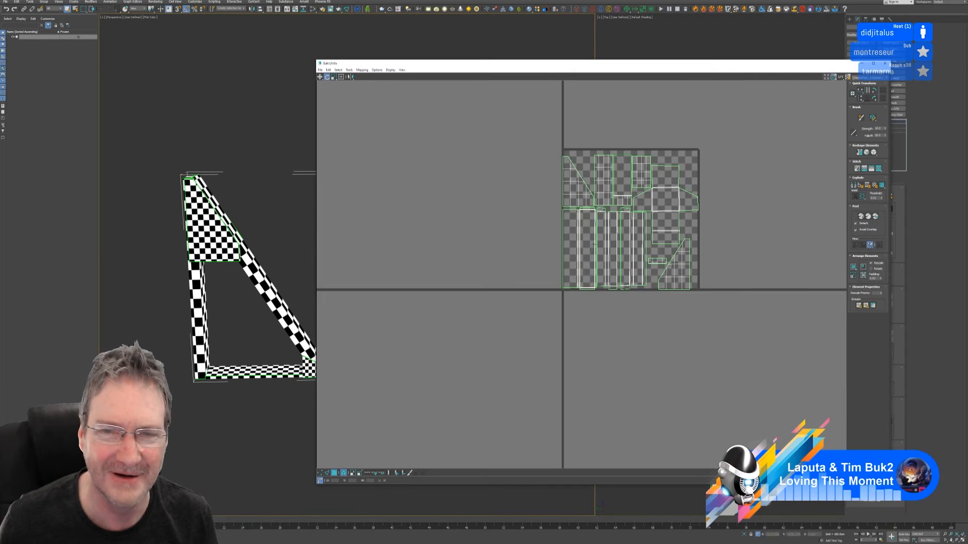
pyautogui.moveTo(464, 179); pyautogui.dragTo(424, 188, button='middle')
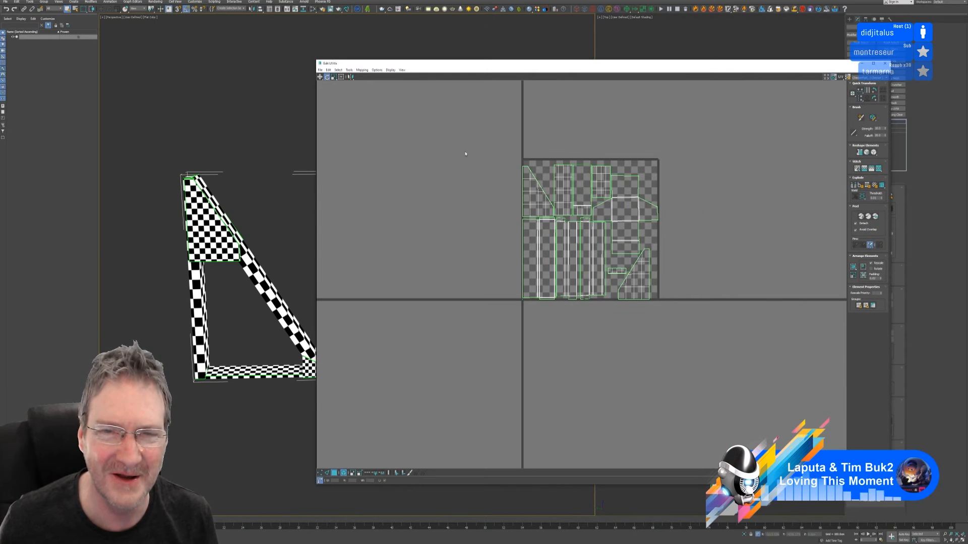
pyautogui.moveTo(469, 128); pyautogui.dragTo(742, 355)
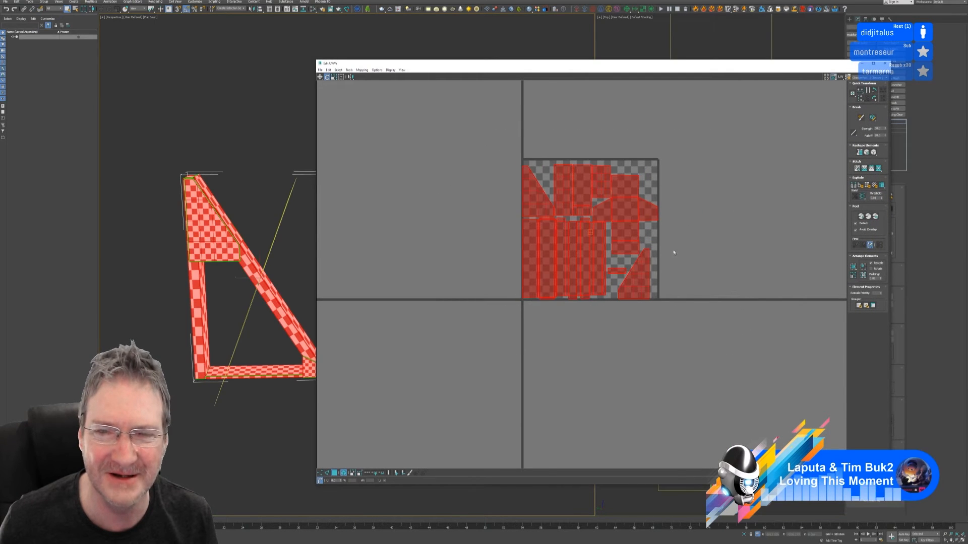
pyautogui.click(349, 69)
pyautogui.click(360, 136)
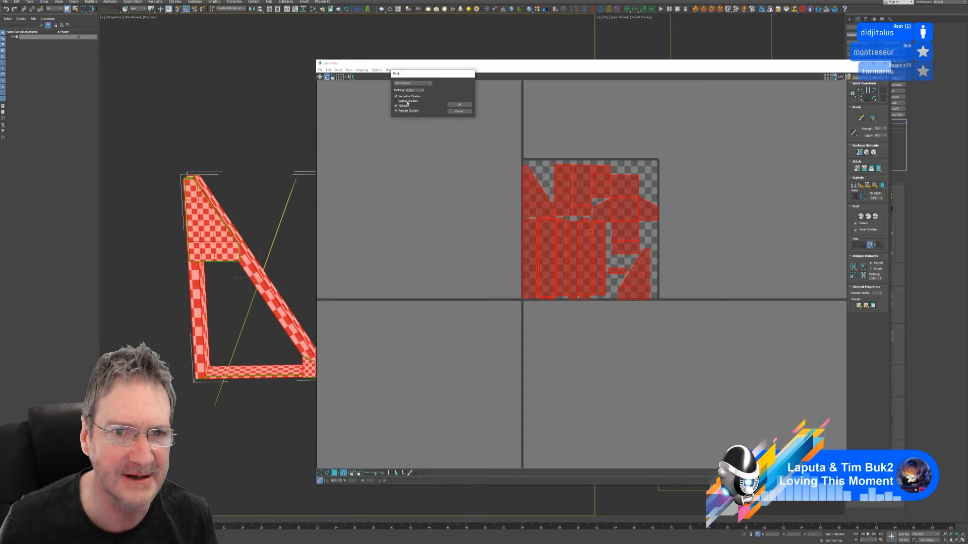
pyautogui.click(460, 105)
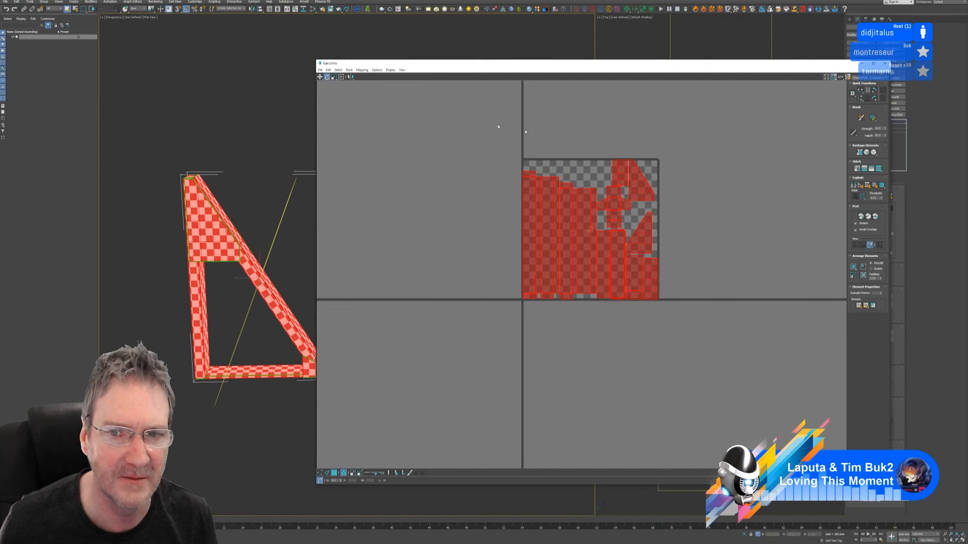
pyautogui.click(703, 134)
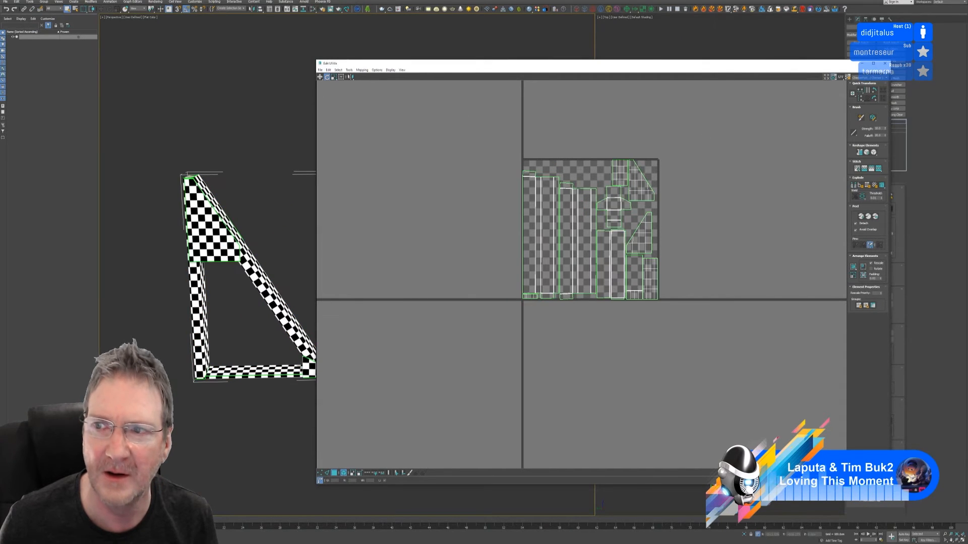
pyautogui.click(885, 63)
pyautogui.keyDown('alt'); pyautogui.moveTo(233, 300); pyautogui.dragTo(349, 293, button='middle'); pyautogui.keyUp('alt')
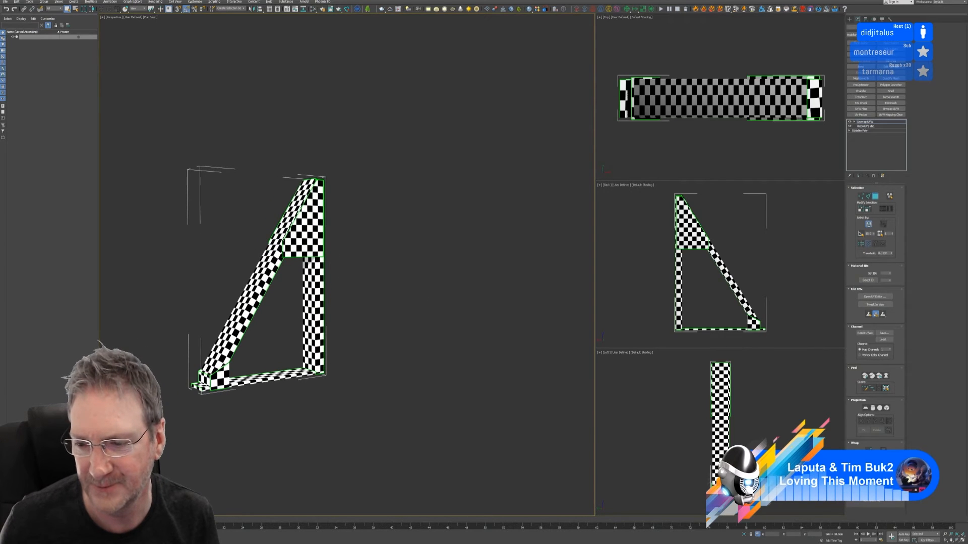
# Hide the map seams on the bracket and save the scene
pyautogui.hotkey('alt', 'e')
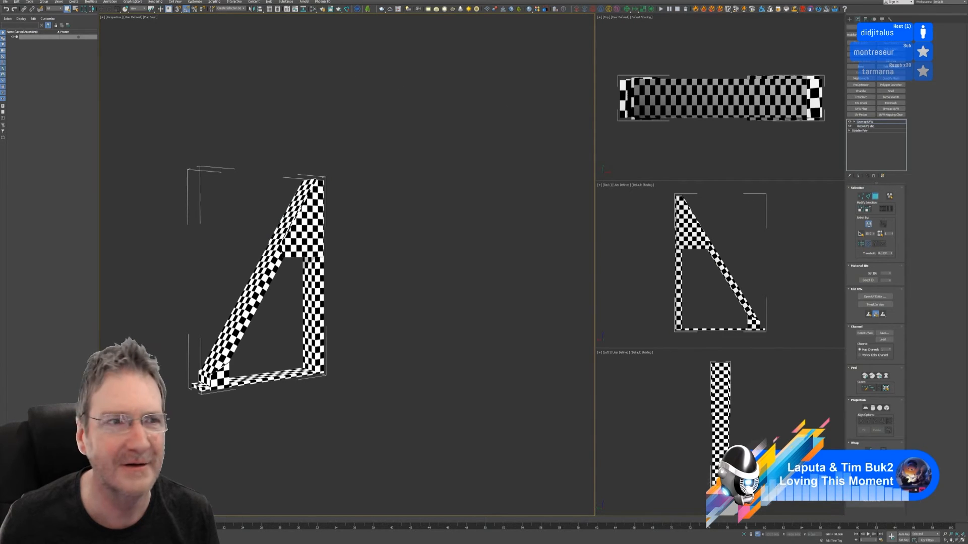
pyautogui.click(5, 2)
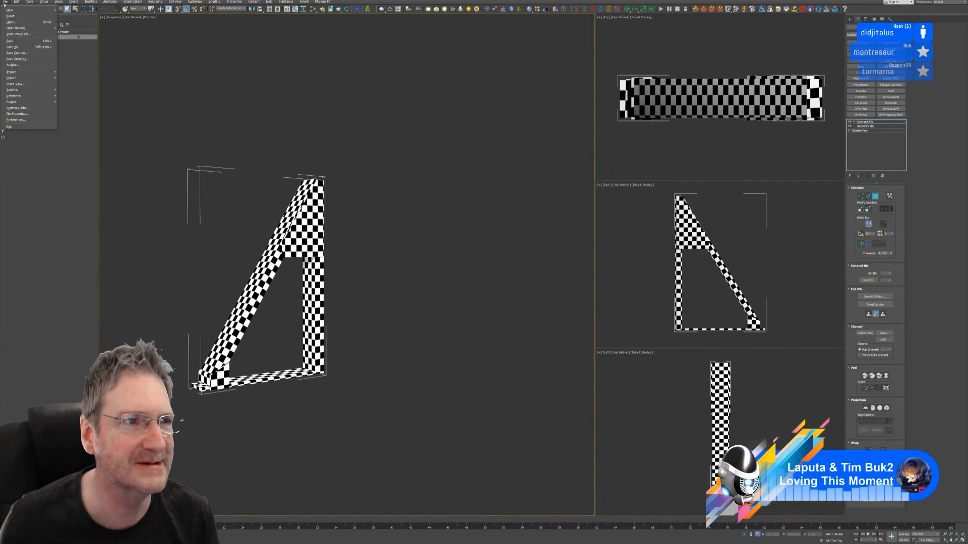
pyautogui.click(16, 41)
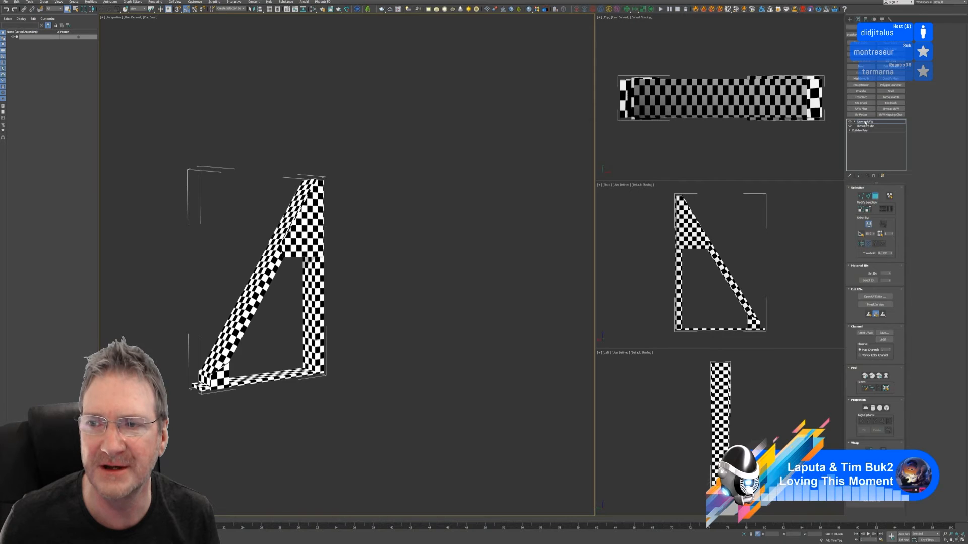
# Collapse the bracket's whole modifier stack, including Unwrap UVW, into the Editable Poly and accept the warning
pyautogui.rightClick(865, 123)
pyautogui.click(882, 174)
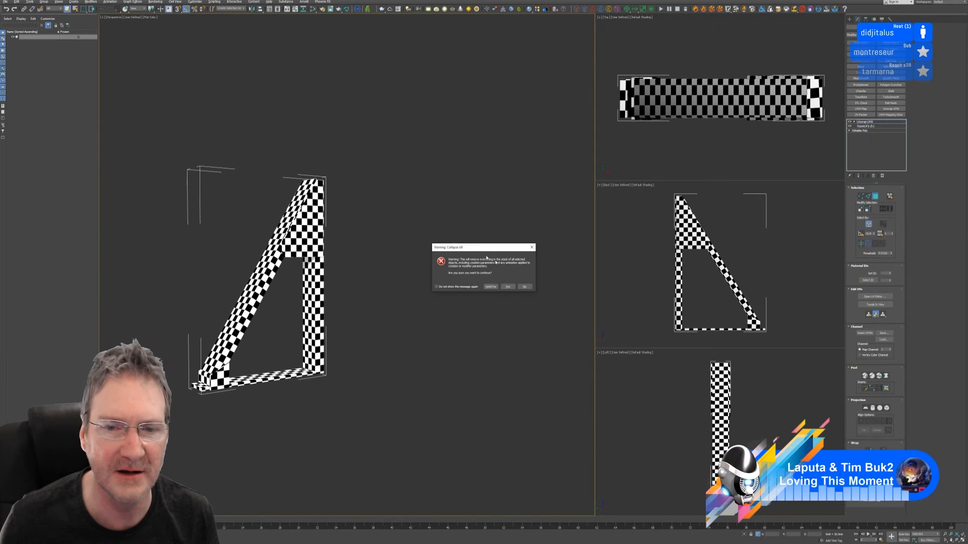
pyautogui.click(512, 287)
# Remove the checker pattern from the bracket's material so it is plain grey, and close the material editor
pyautogui.click(313, 10)
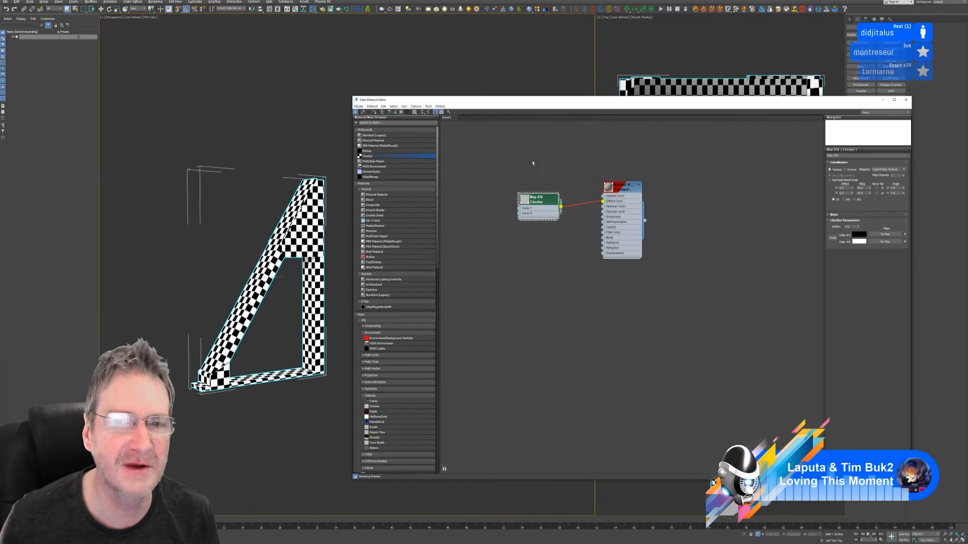
pyautogui.click(906, 99)
pyautogui.moveTo(292, 160); pyautogui.dragTo(324, 145, button='middle')
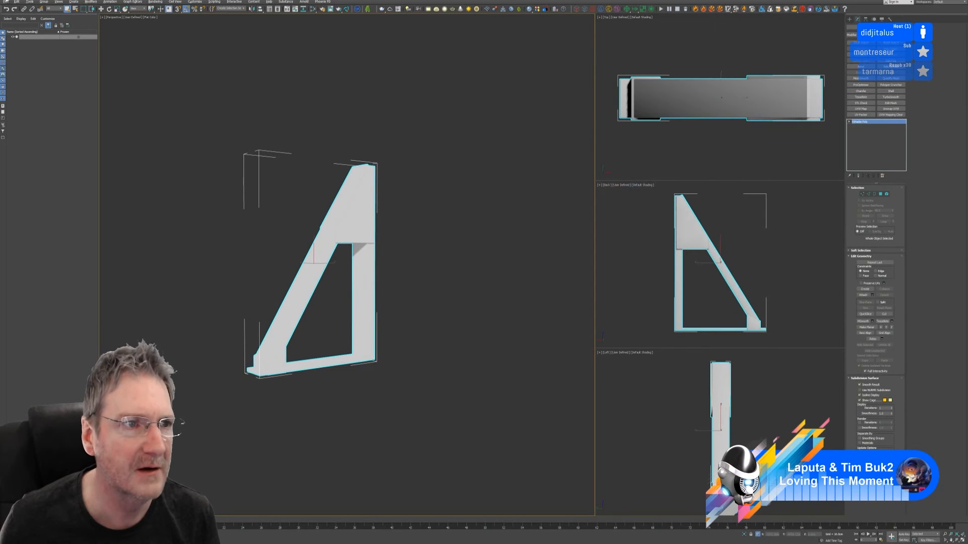
# Export only the selected bracket as an FBX file into the Doorway Frame folder, keeping the current FBX export options
pyautogui.click(4, 2)
pyautogui.moveTo(30, 77)
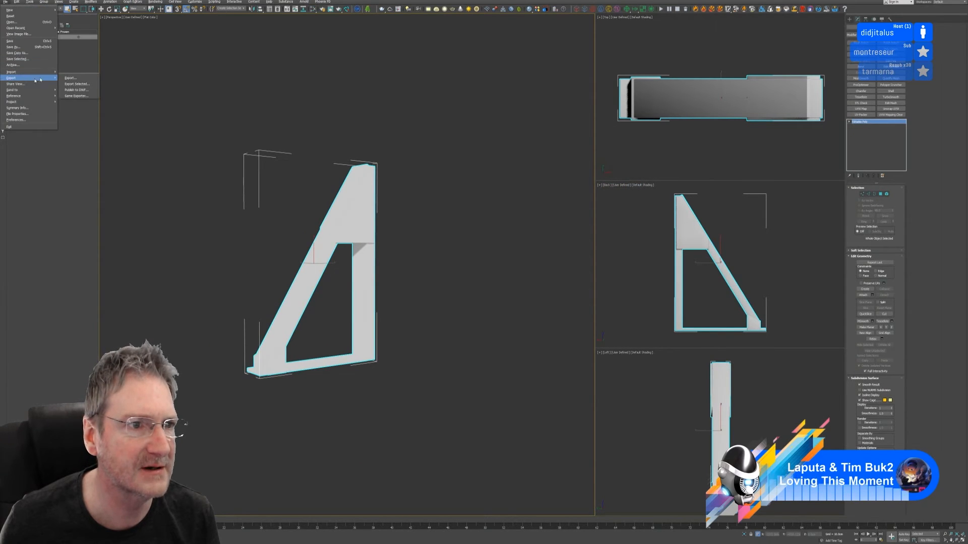
pyautogui.click(81, 84)
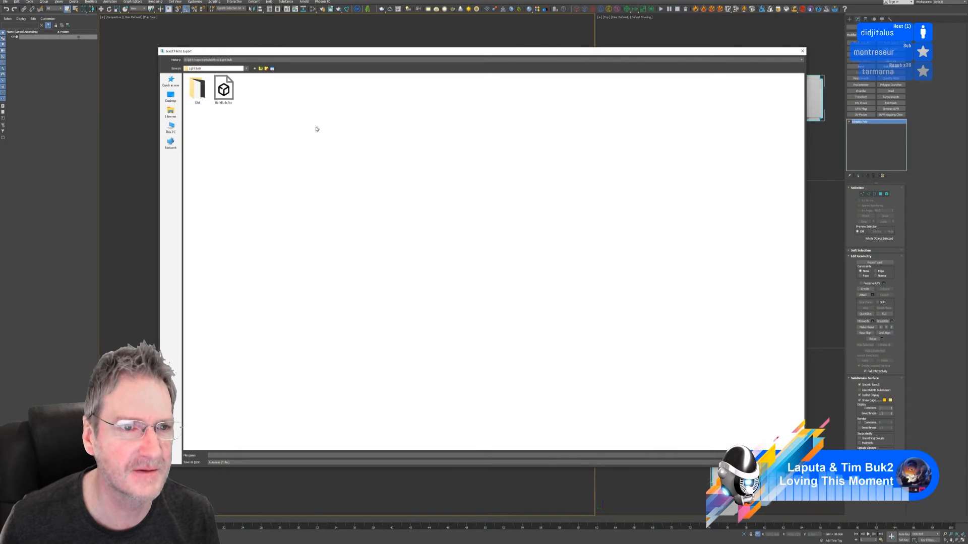
pyautogui.click(261, 69)
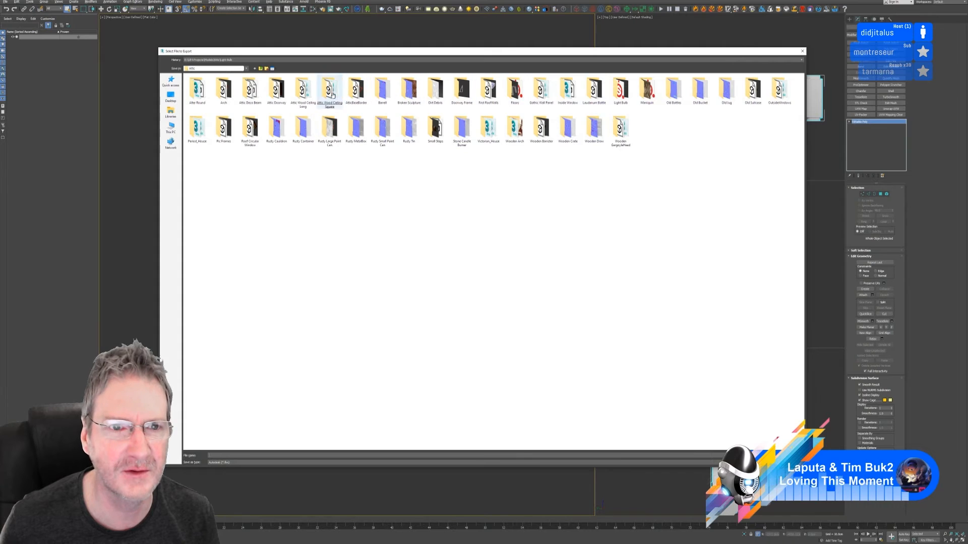
pyautogui.click(462, 91)
pyautogui.press('Return')
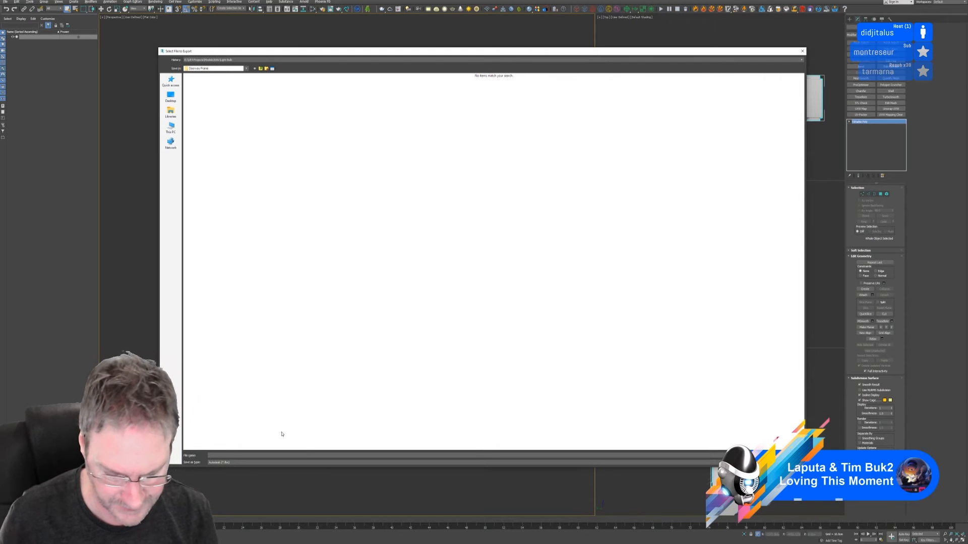
pyautogui.write('DoorGra')
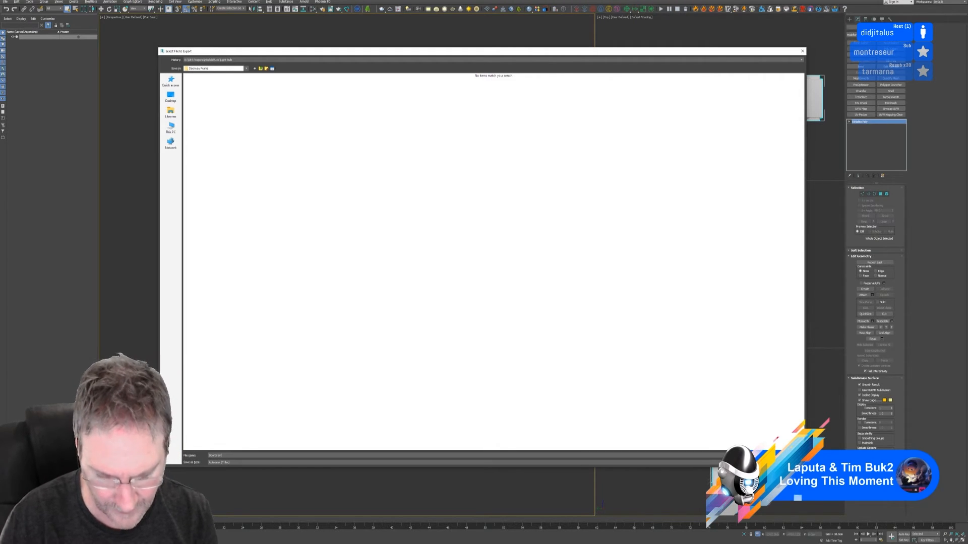
pyautogui.press('Return')
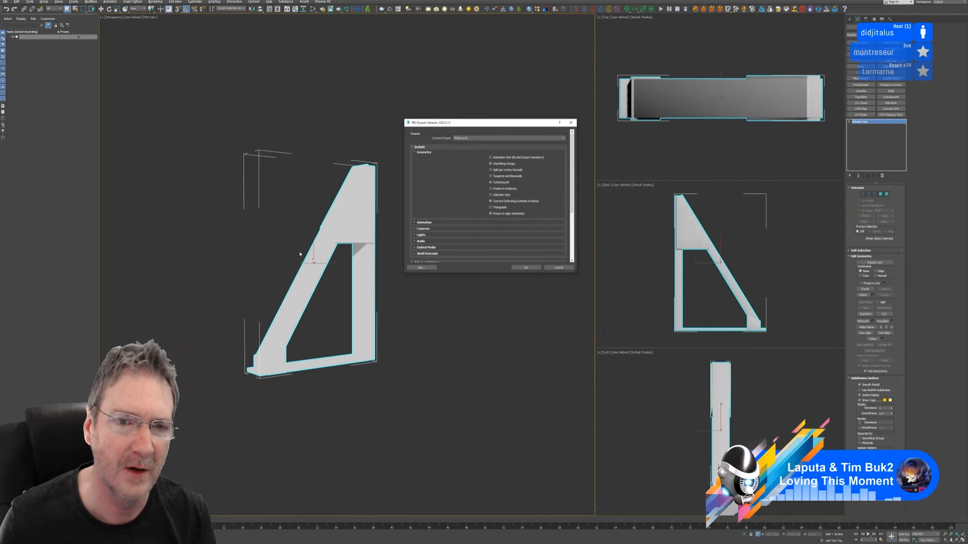
pyautogui.click(526, 267)
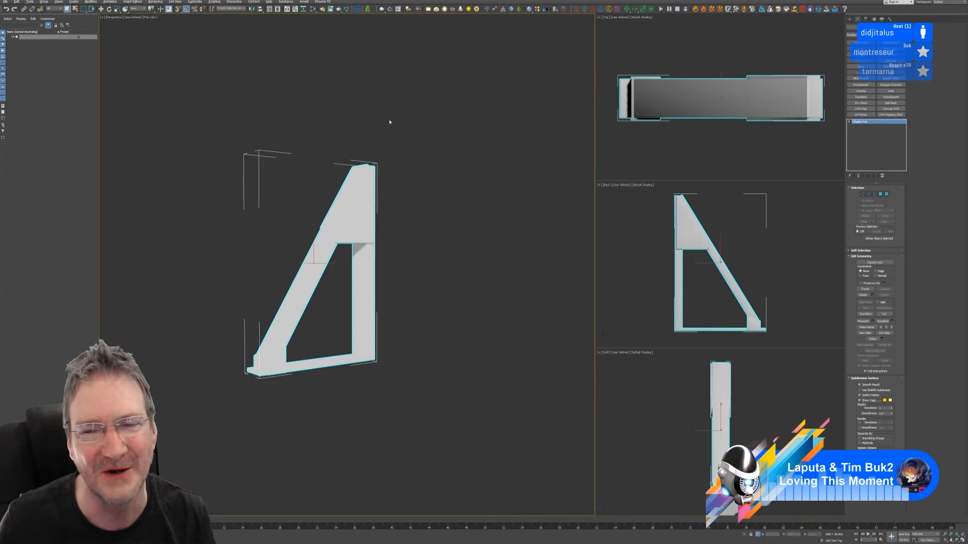
# Switch to Substance Painter, where the light bulb project is open
pyautogui.press('super+d')
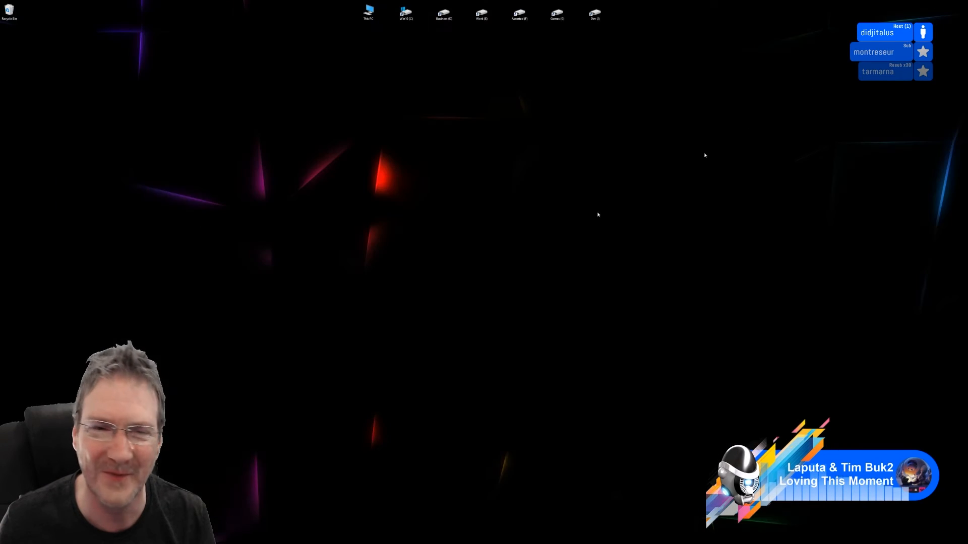
pyautogui.press('super+d')
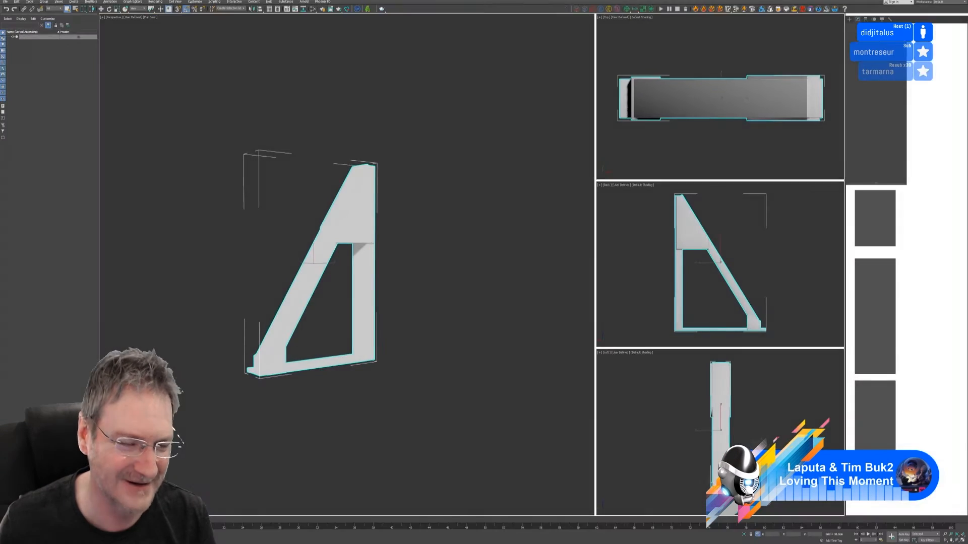
pyautogui.press('super+d')
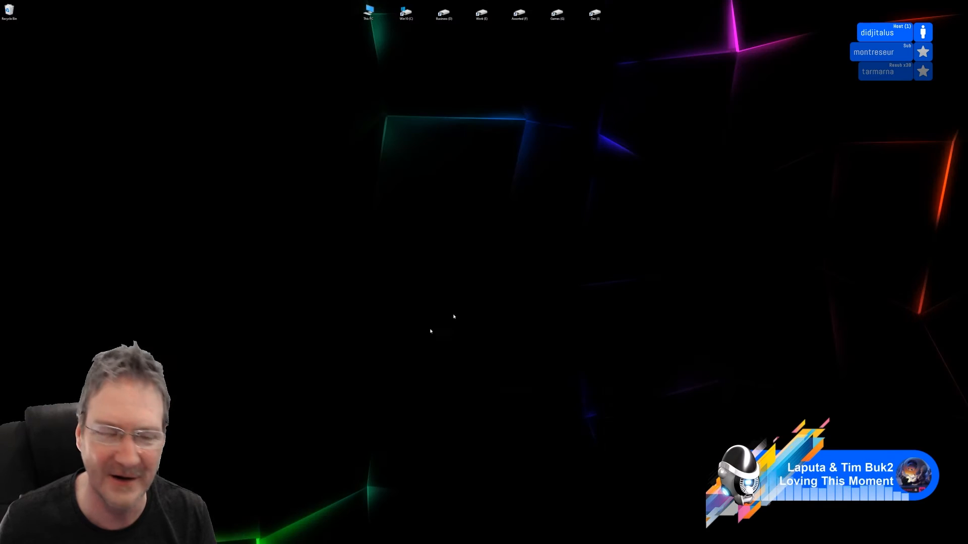
pyautogui.hotkey('alt', 'Tab')
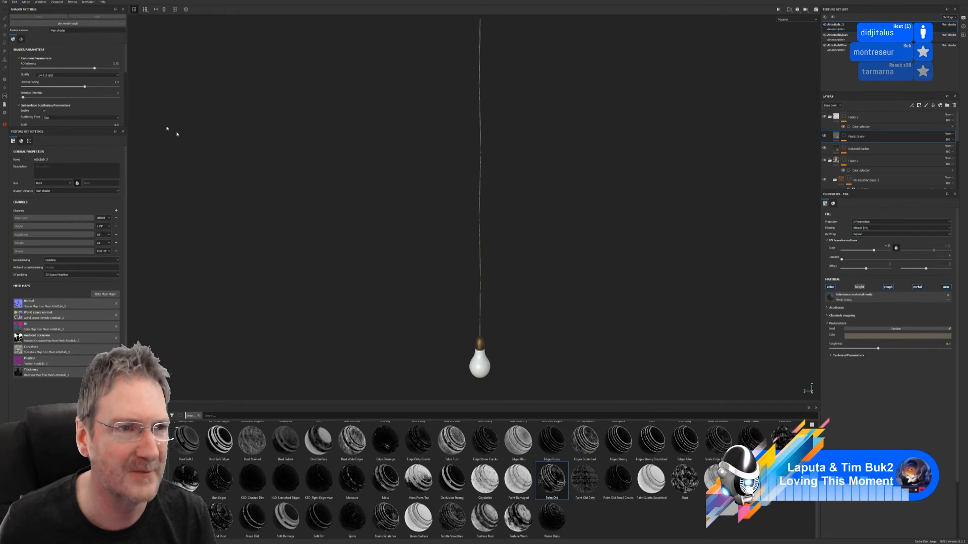
# Start a new project and choose the door frame FBX from the Doorway Frame folder as its mesh
pyautogui.click(5, 2)
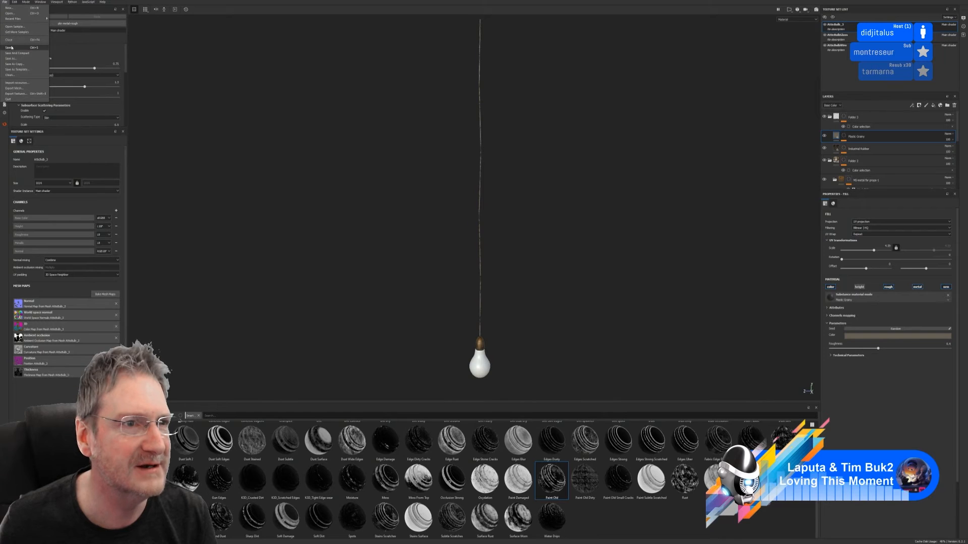
pyautogui.click(14, 3)
pyautogui.click(6, 5)
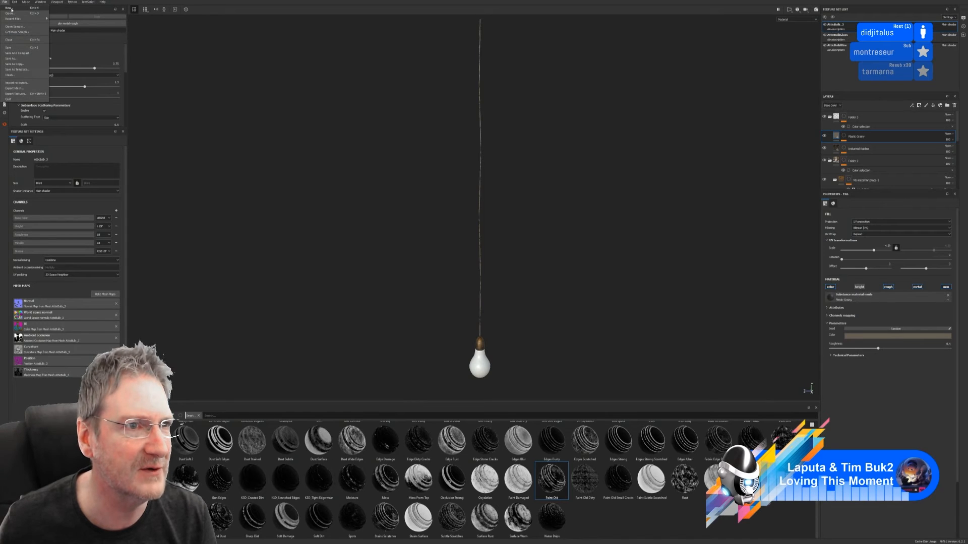
pyautogui.click(8, 7)
pyautogui.click(535, 198)
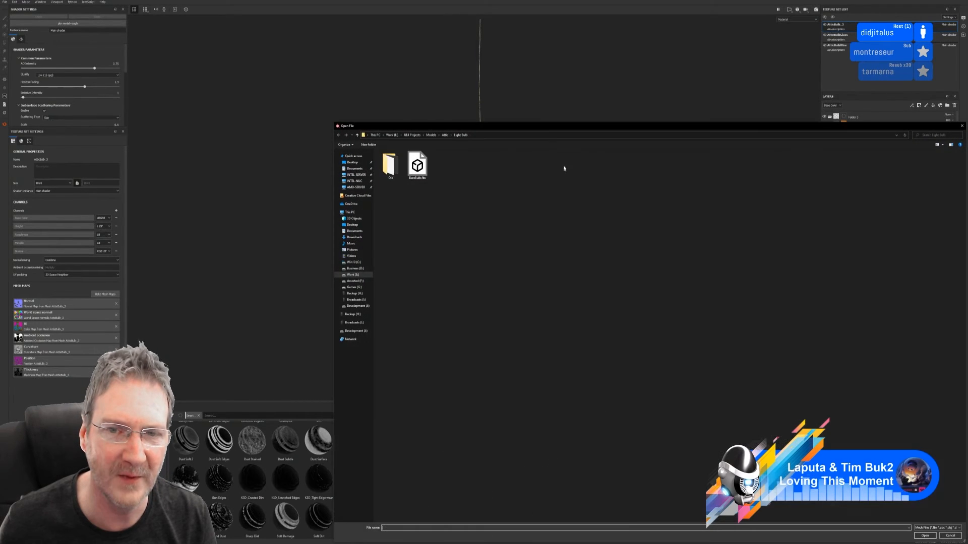
pyautogui.moveTo(427, 126); pyautogui.dragTo(324, 105)
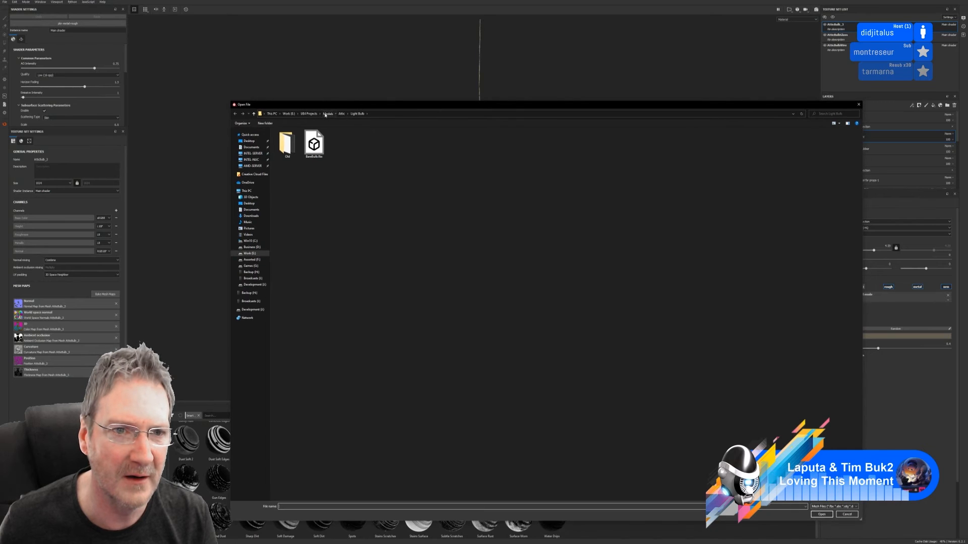
pyautogui.click(341, 114)
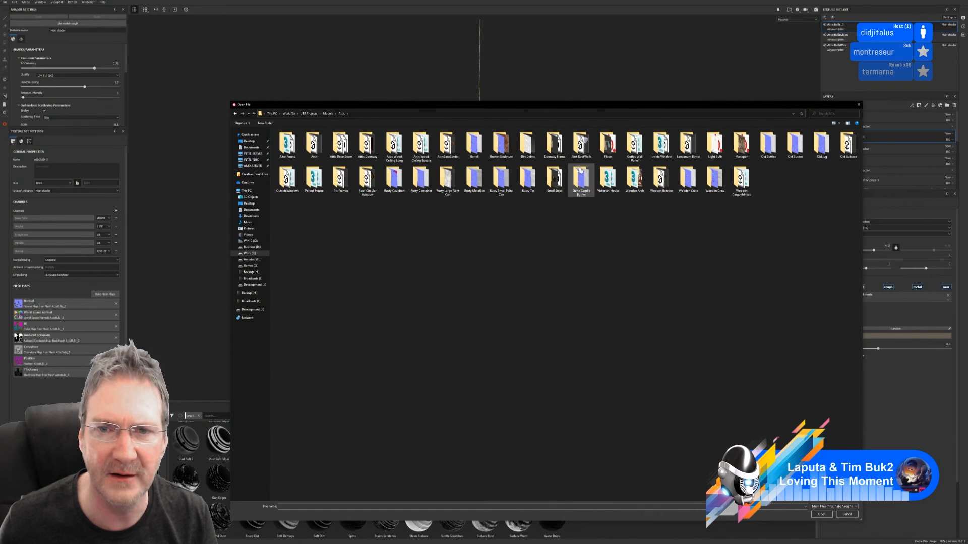
pyautogui.doubleClick(554, 150)
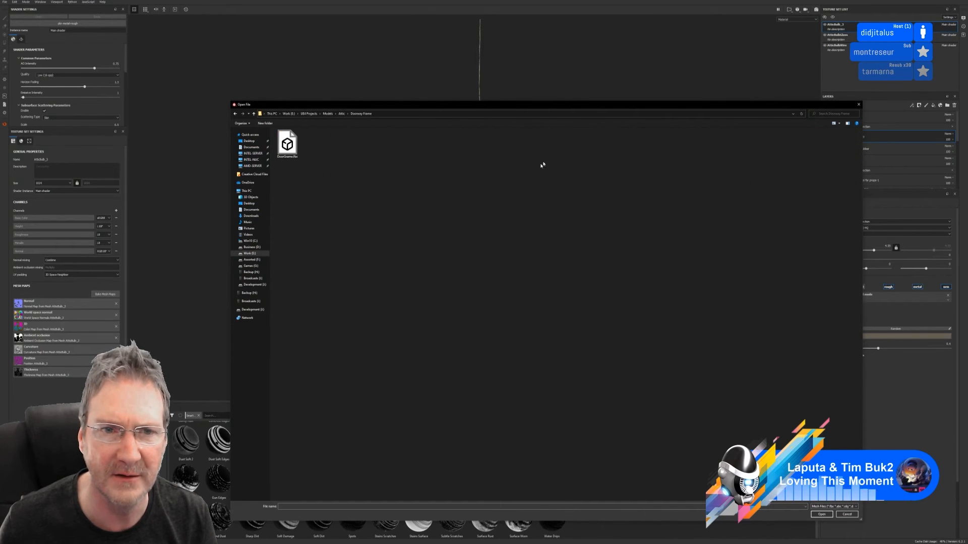
pyautogui.doubleClick(292, 145)
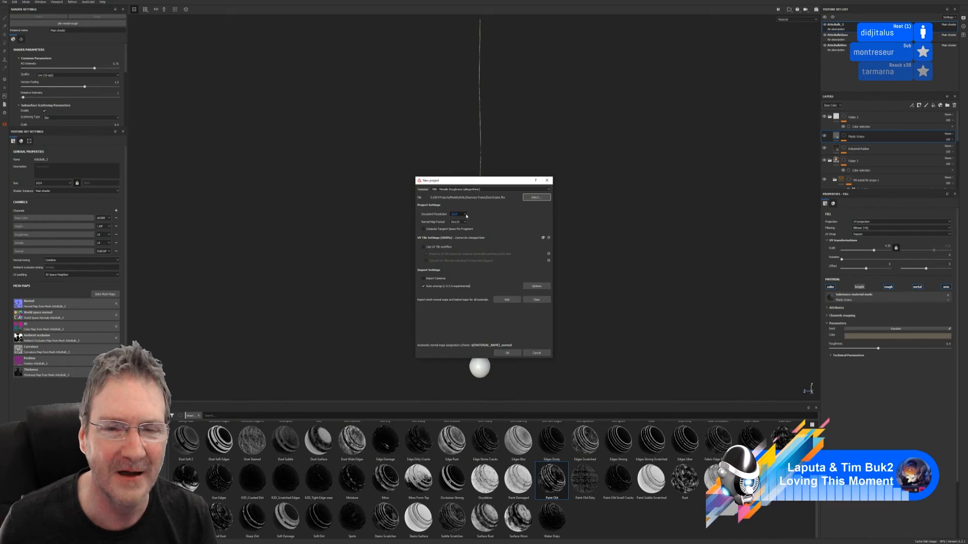
# Set the new project's document resolution to 2048 and create the project
pyautogui.click(467, 216)
pyautogui.click(443, 232)
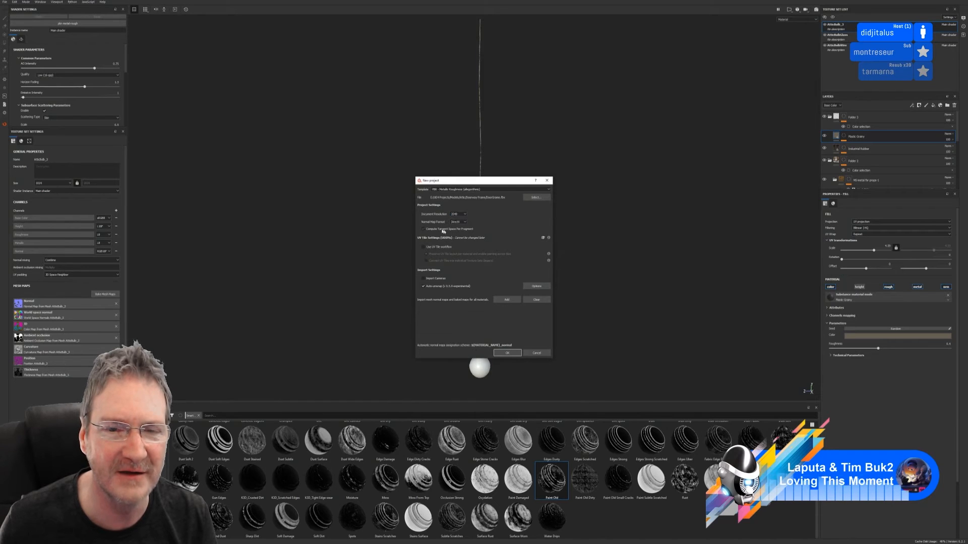
pyautogui.click(509, 356)
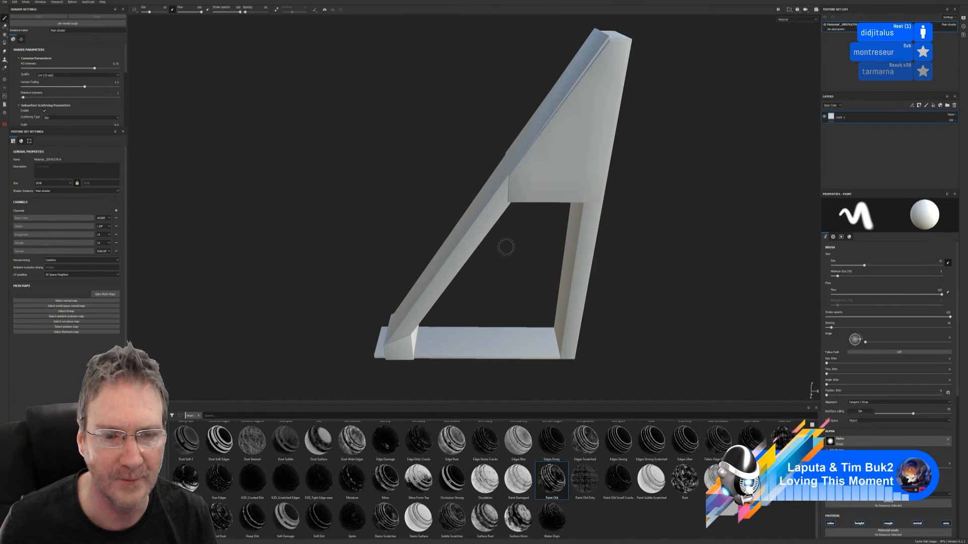
# Rename the bracket's texture set so its name ends in DoorFrame
pyautogui.moveTo(344, 209)
pyautogui.keyDown('alt'); pyautogui.mouseDown()
pyautogui.moveTo(724, 205)
pyautogui.moveTo(750, 171)
pyautogui.moveTo(648, 240)
pyautogui.mouseUp(); pyautogui.keyUp('alt')
pyautogui.keyDown('alt'); pyautogui.moveTo(632, 251); pyautogui.dragTo(414, 297, button='right'); pyautogui.keyUp('alt')
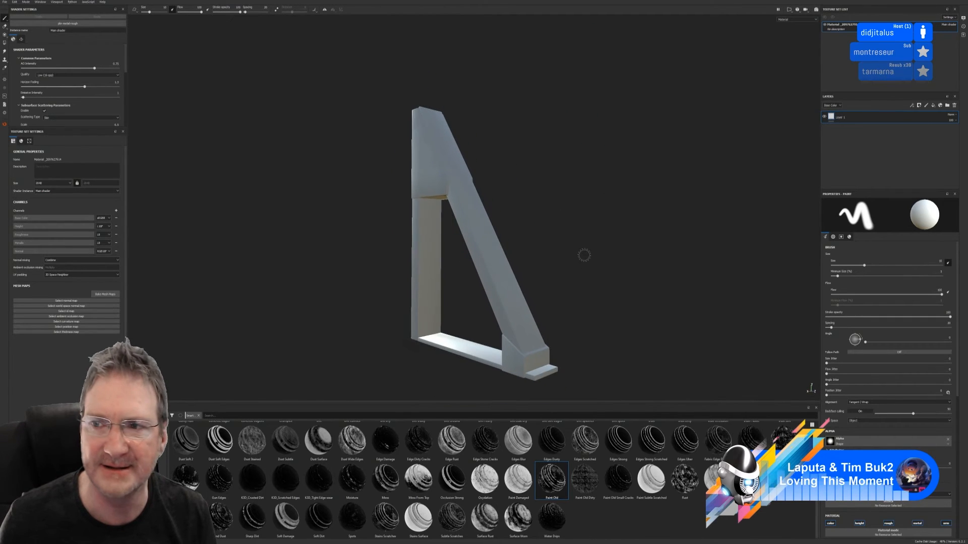
pyautogui.keyDown('alt'); pyautogui.moveTo(584, 255); pyautogui.dragTo(586, 229, button='middle'); pyautogui.keyUp('alt')
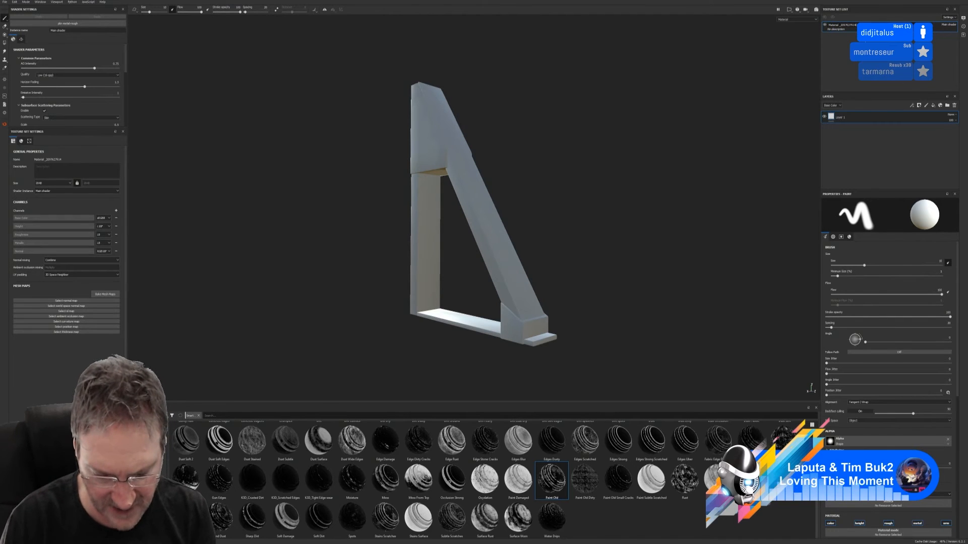
pyautogui.write('oorFrame')
pyautogui.press('Return')
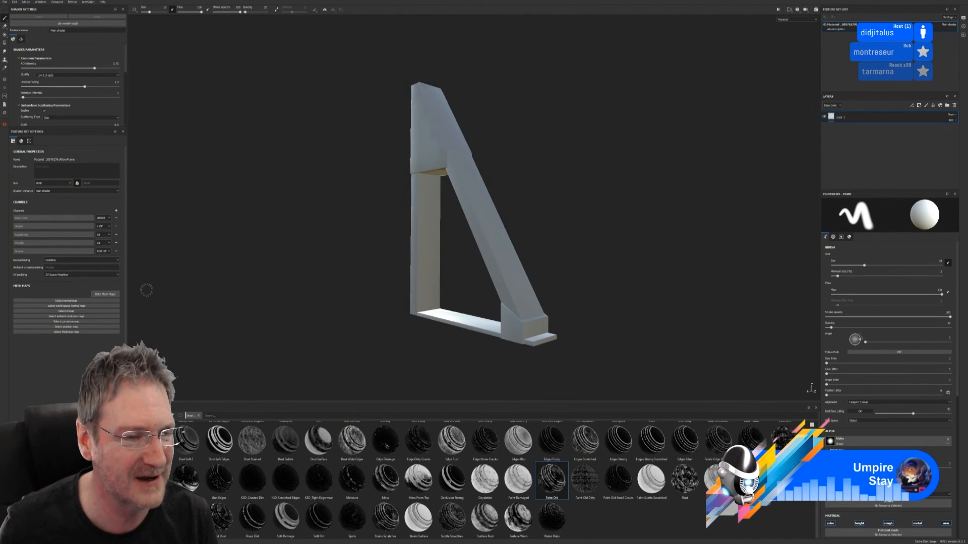
# Bake all the bracket's mesh maps at 2048 output size, using the low poly mesh as the high poly mesh
pyautogui.click(105, 294)
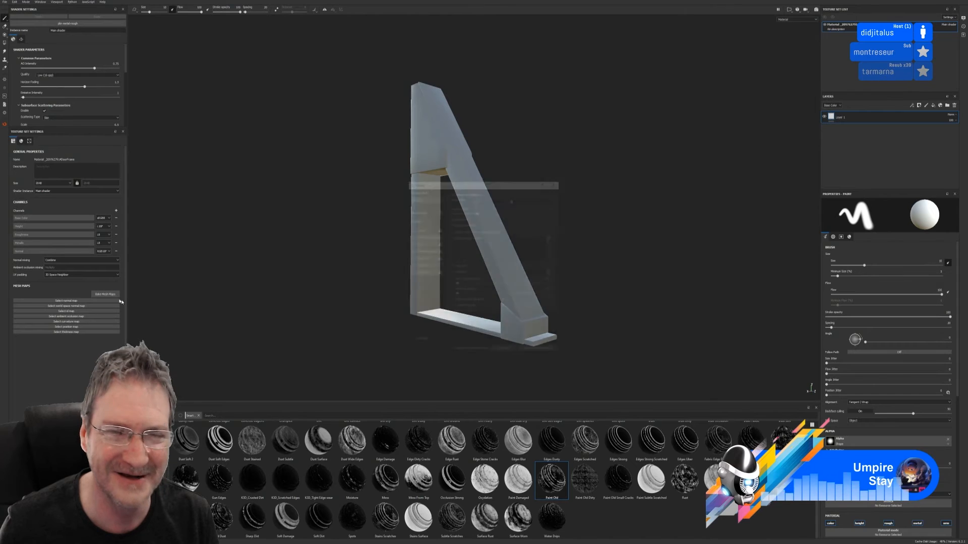
pyautogui.click(487, 199)
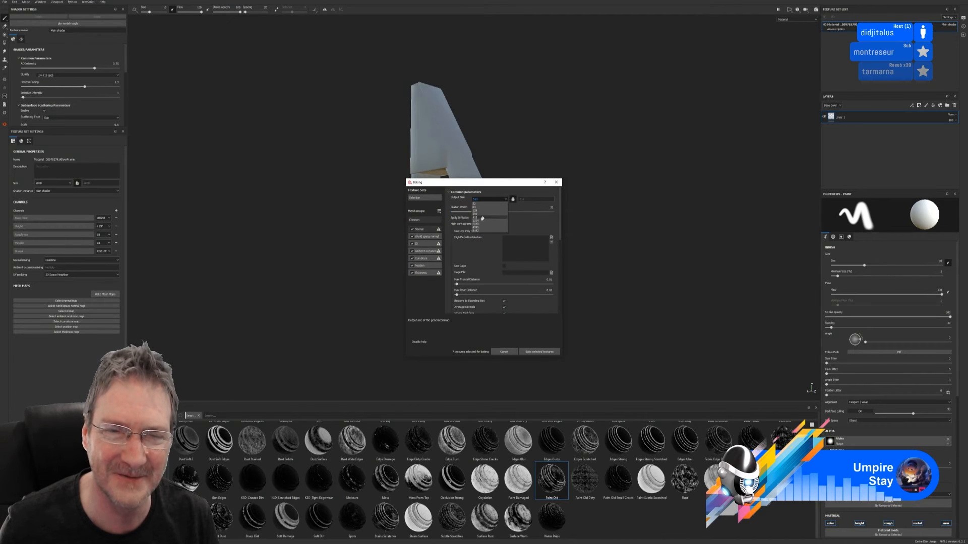
pyautogui.click(477, 224)
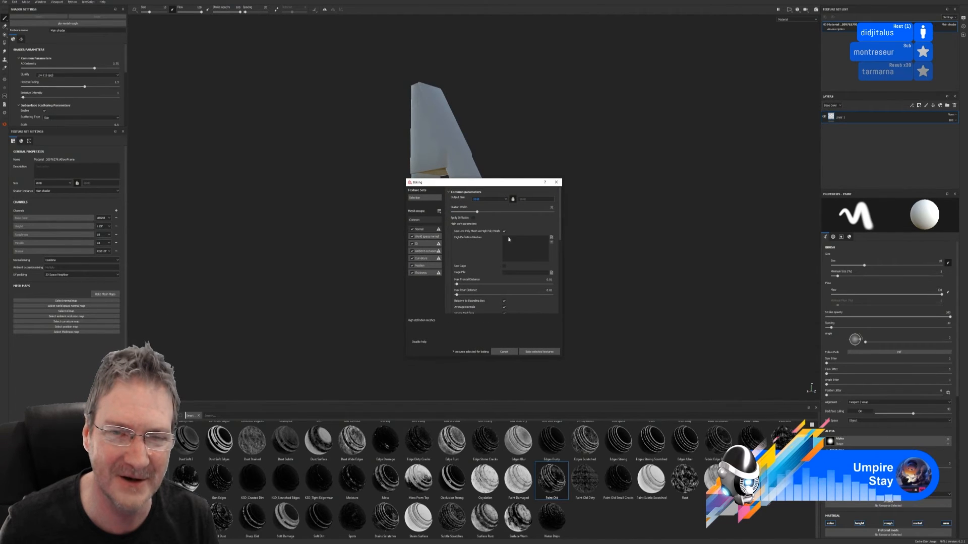
pyautogui.moveTo(441, 264)
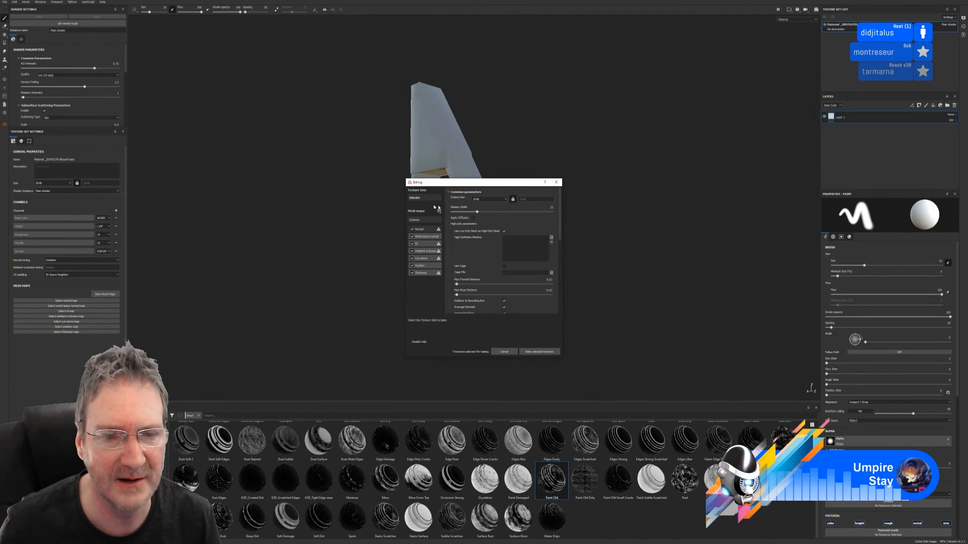
pyautogui.click(537, 352)
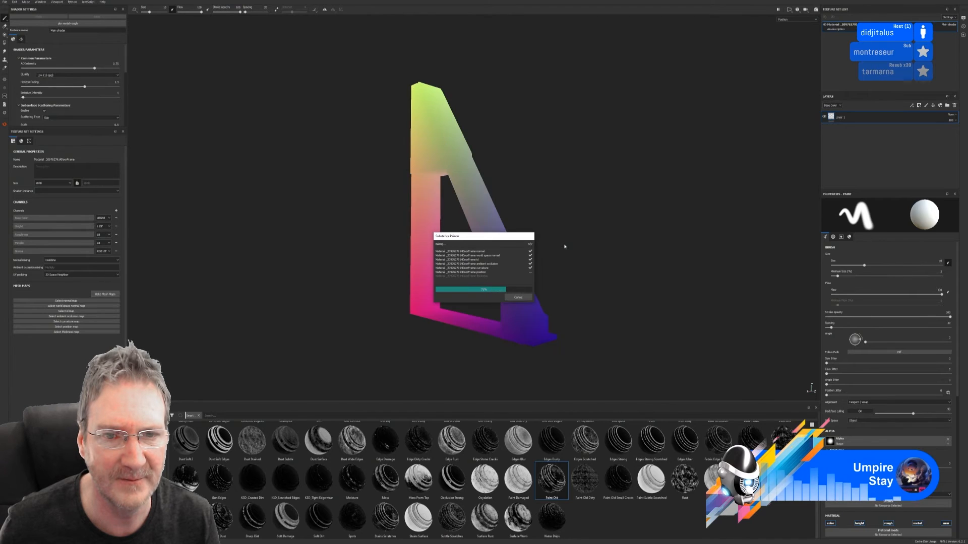
pyautogui.click(517, 297)
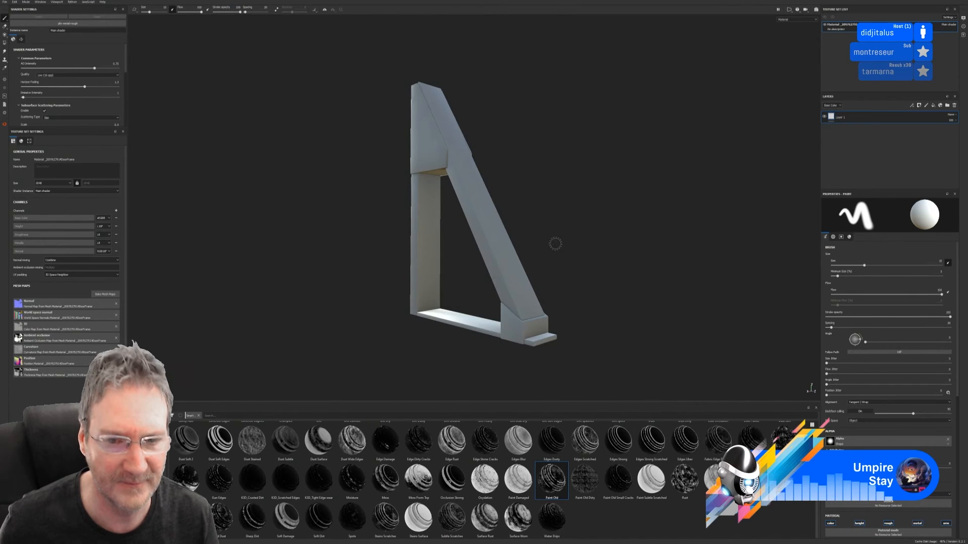
pyautogui.moveTo(554, 233)
pyautogui.keyDown('alt'); pyautogui.mouseDown()
pyautogui.moveTo(589, 240)
pyautogui.moveTo(568, 240)
pyautogui.mouseUp(); pyautogui.keyUp('alt')
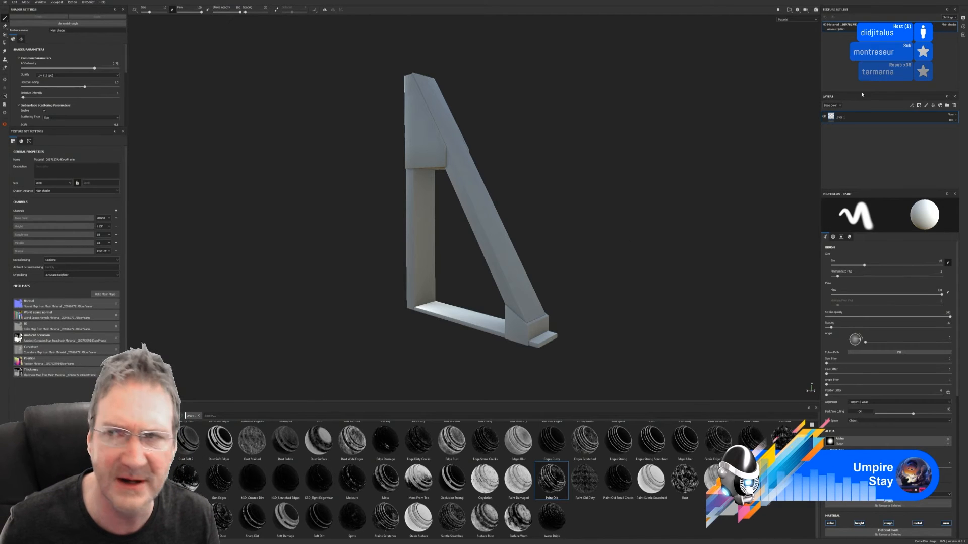
# Switch to 3ds Max and bring the bracket's back and side into view
pyautogui.press('super+d')
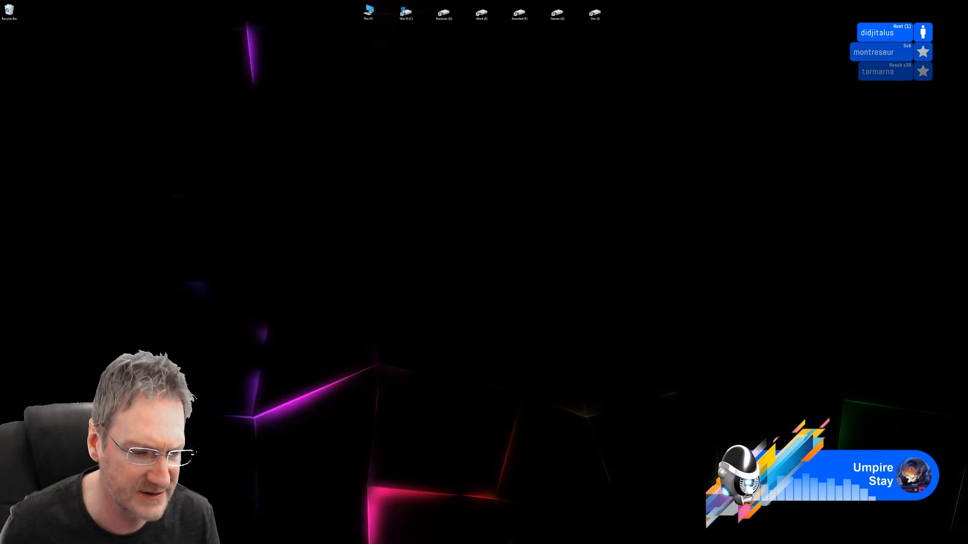
pyautogui.hotkey('alt', 'Tab')
pyautogui.keyDown('alt'); pyautogui.moveTo(403, 288); pyautogui.dragTo(320, 261, button='middle'); pyautogui.keyUp('alt')
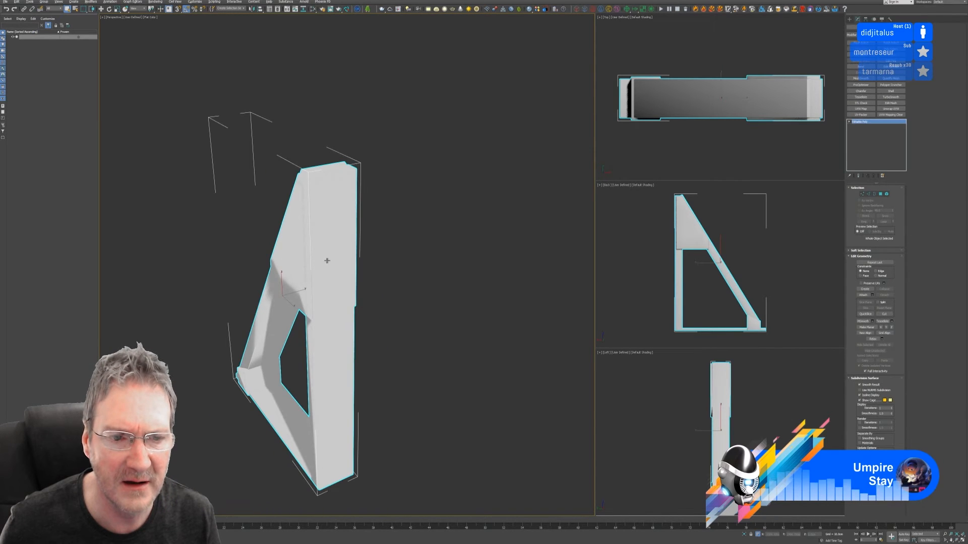
# Select the bracket's upper triangular plate and lower corner block as elements and assign them their own vertex color
pyautogui.click(887, 194)
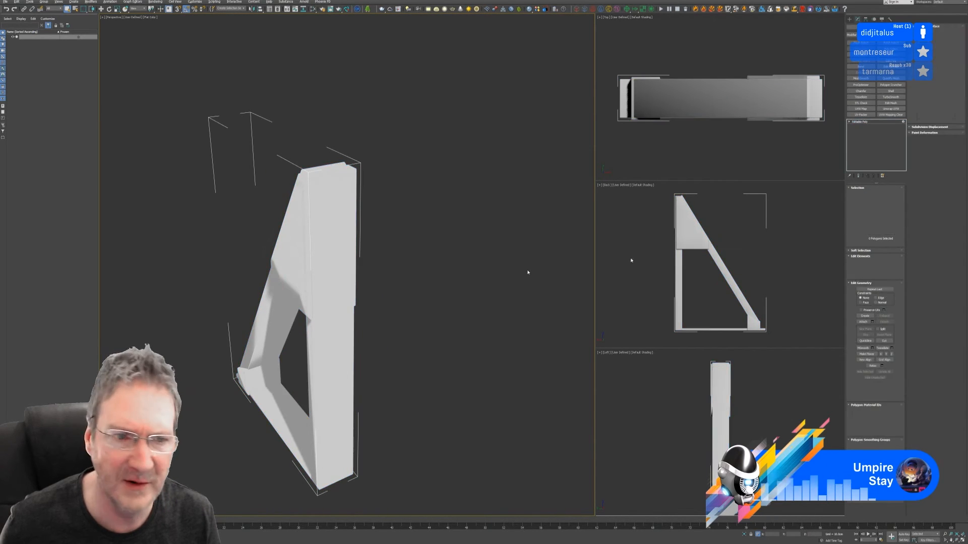
pyautogui.click(298, 250)
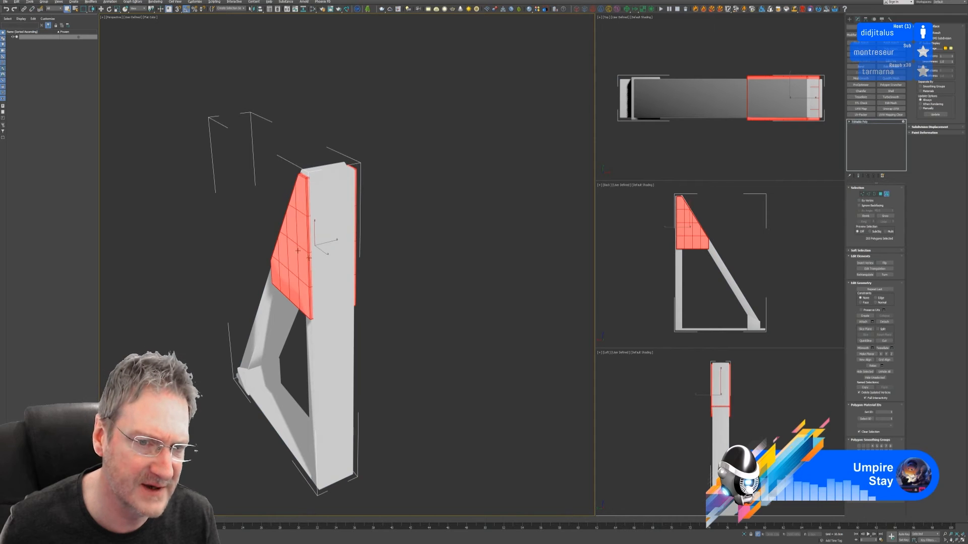
pyautogui.keyDown('ctrl'); pyautogui.click(252, 383); pyautogui.keyUp('ctrl')
pyautogui.keyDown('alt'); pyautogui.moveTo(251, 383); pyautogui.dragTo(335, 386, button='middle'); pyautogui.keyUp('alt')
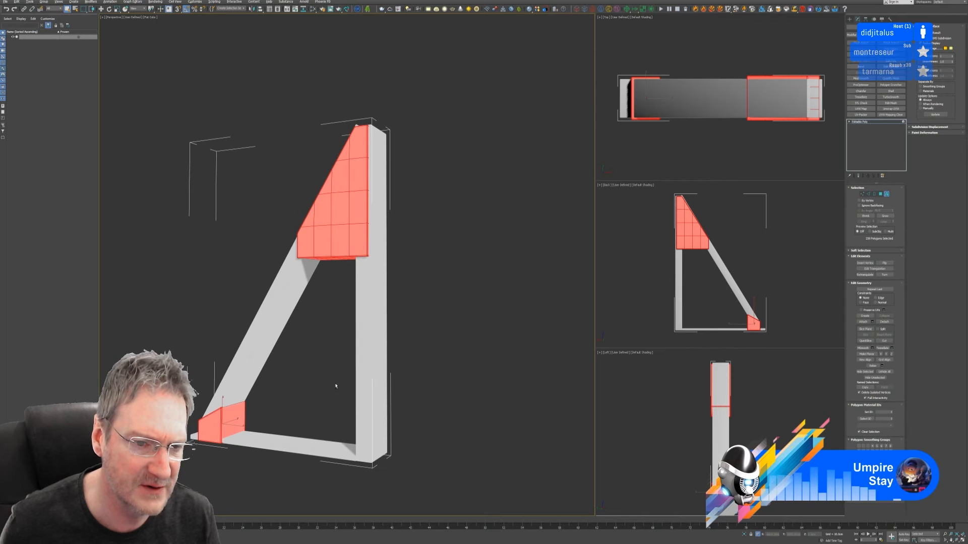
pyautogui.keyDown('alt'); pyautogui.moveTo(383, 220); pyautogui.dragTo(485, 257, button='middle'); pyautogui.keyUp('alt')
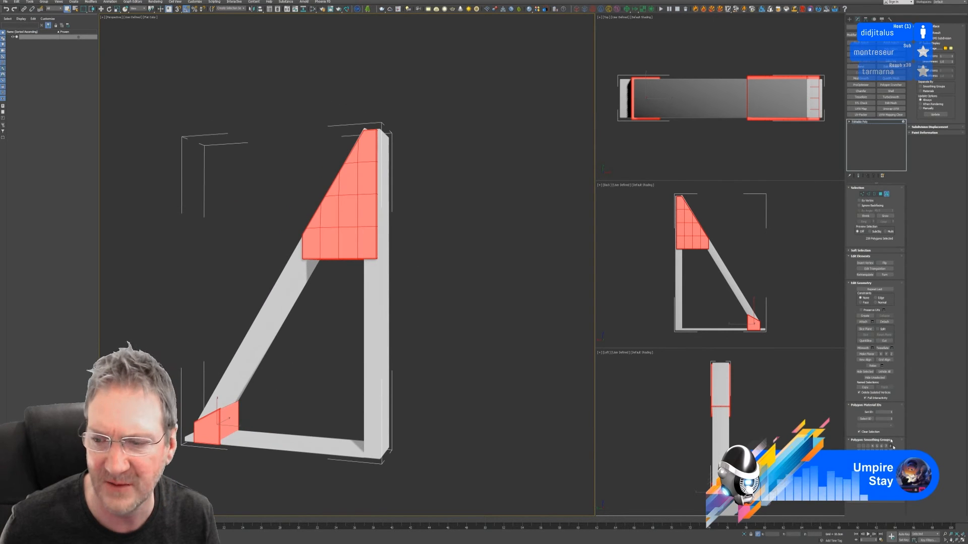
pyautogui.click(882, 489)
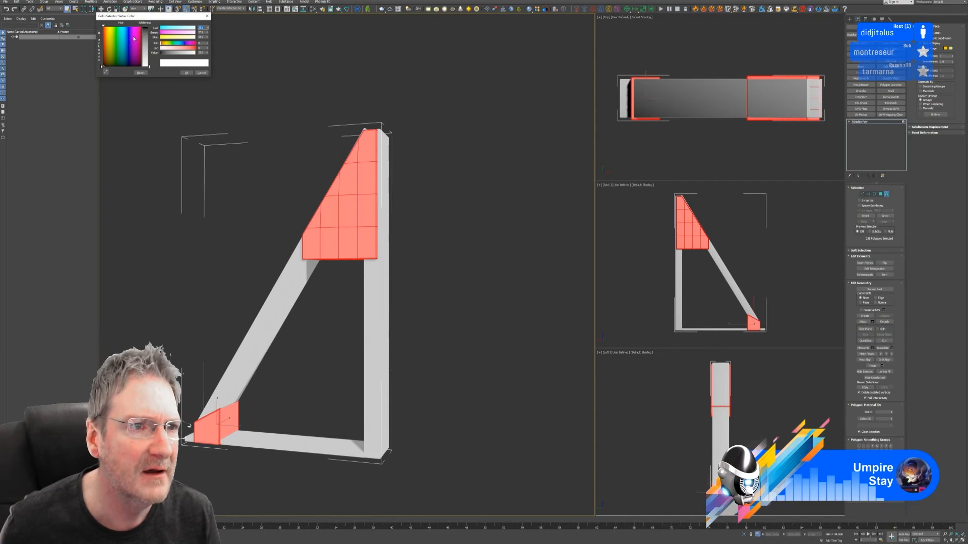
pyautogui.click(186, 73)
# Select the diagonal, base and upright beam elements and assign them a different saturated vertex color
pyautogui.click(290, 283)
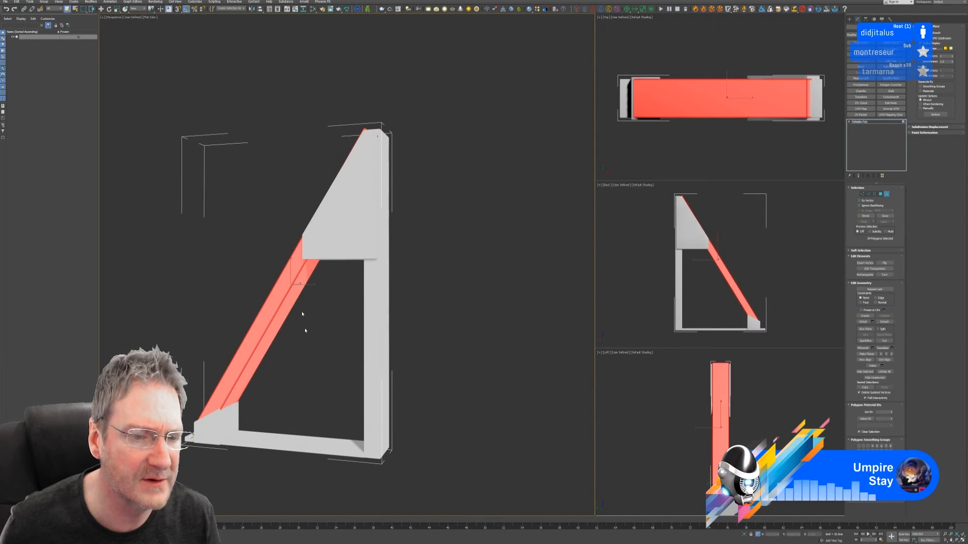
pyautogui.keyDown('ctrl'); pyautogui.click(276, 440); pyautogui.keyUp('ctrl')
pyautogui.keyDown('ctrl'); pyautogui.click(373, 350); pyautogui.keyUp('ctrl')
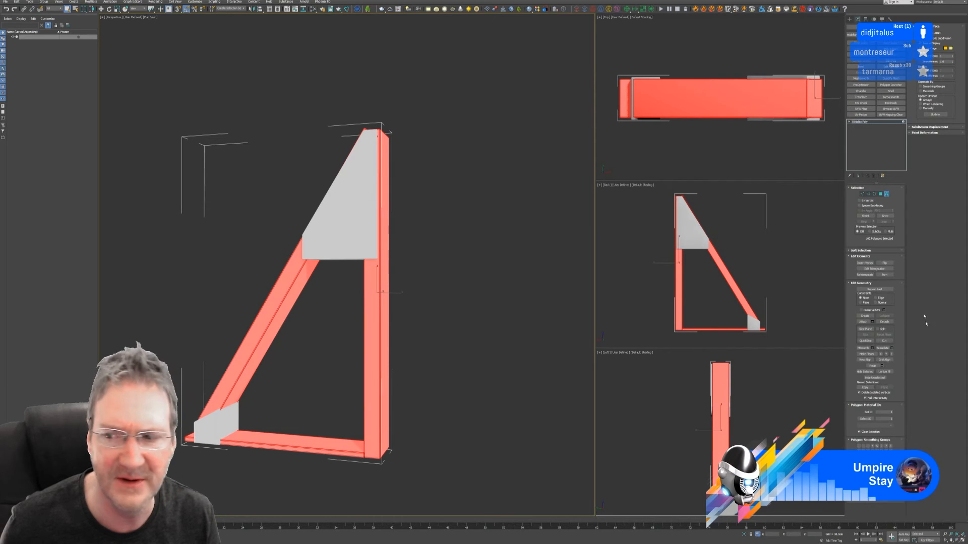
pyautogui.click(884, 482)
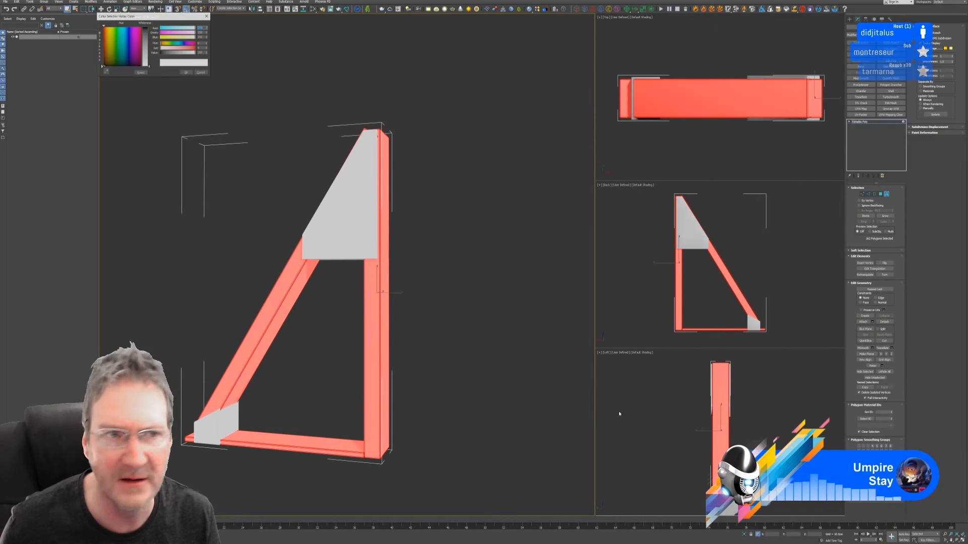
pyautogui.click(104, 31)
pyautogui.moveTo(145, 39); pyautogui.dragTo(145, 27)
pyautogui.click(187, 73)
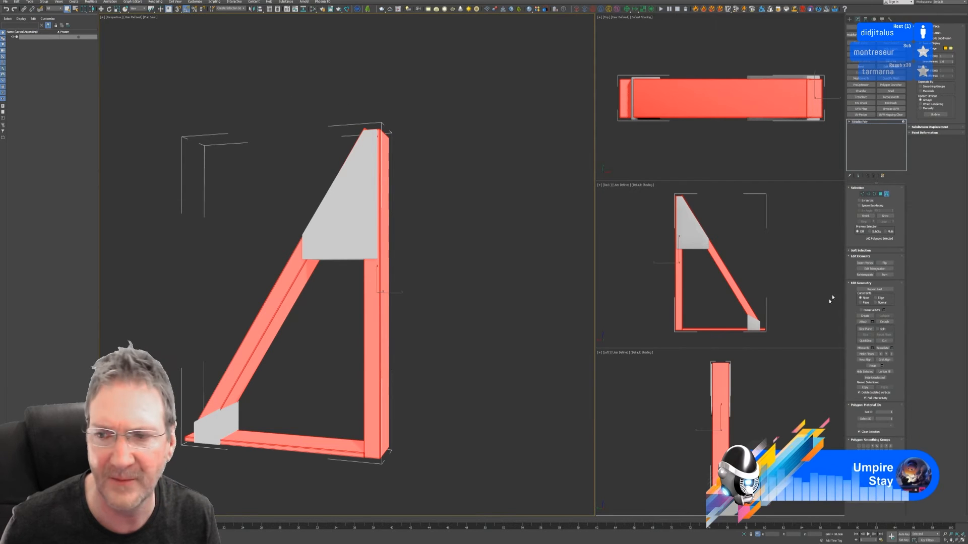
# Leave element editing, export only the selected bracket over the existing FBX in the Doorway Frame folder, and switch back to Substance Painter
pyautogui.click(871, 122)
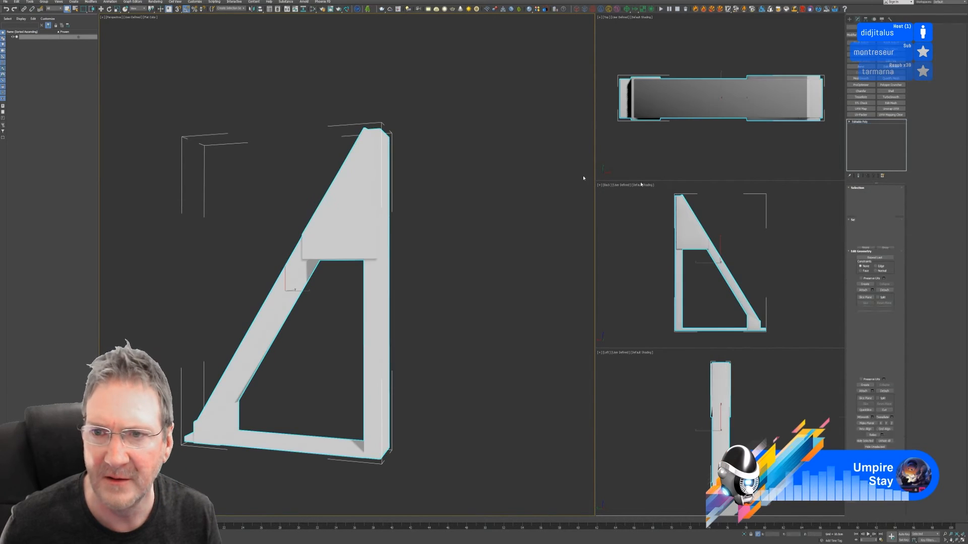
pyautogui.click(5, 2)
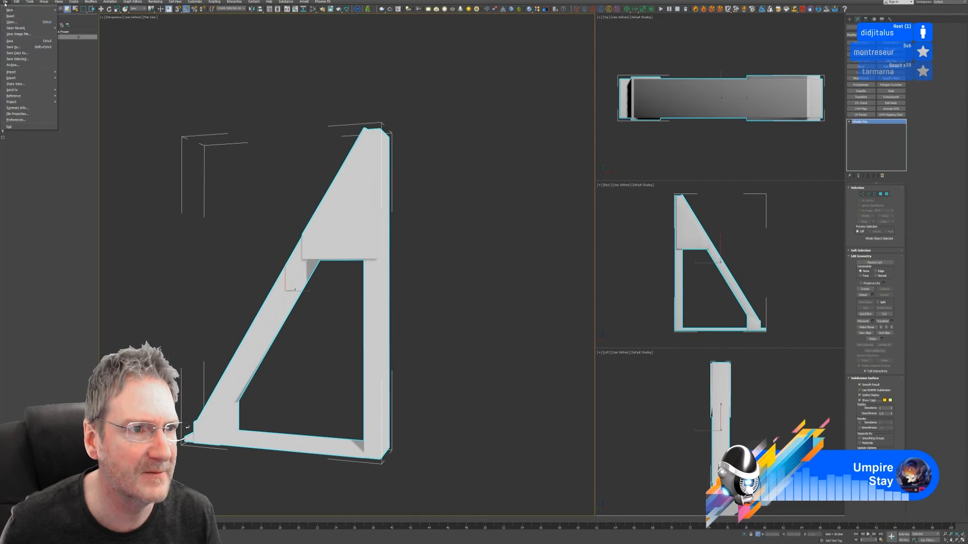
pyautogui.moveTo(30, 78)
pyautogui.click(71, 79)
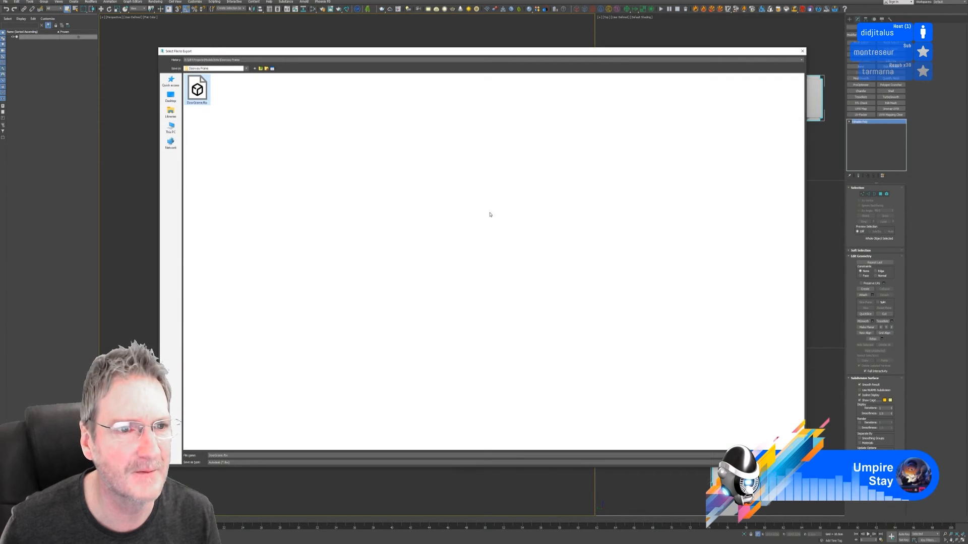
pyautogui.press('Return')
pyautogui.click(512, 280)
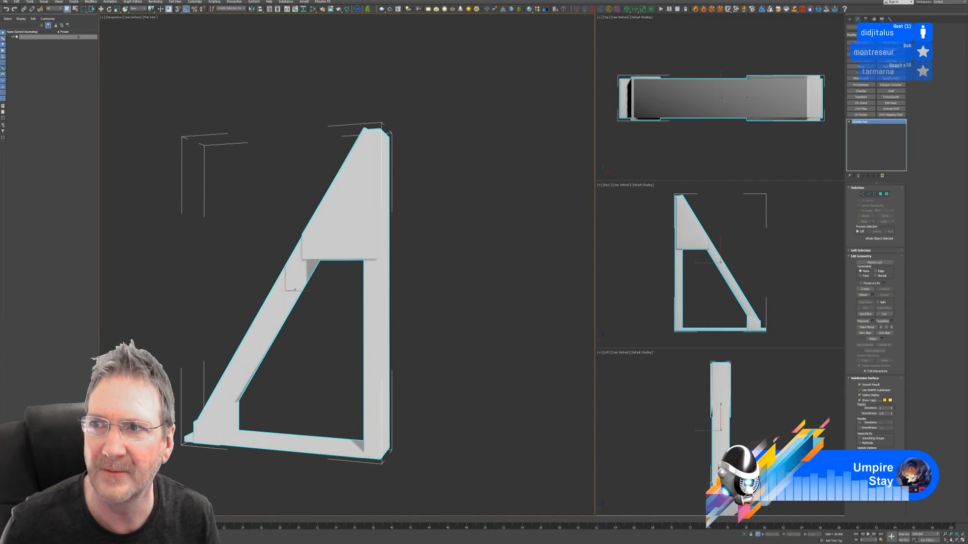
pyautogui.hotkey('alt', 'Tab')
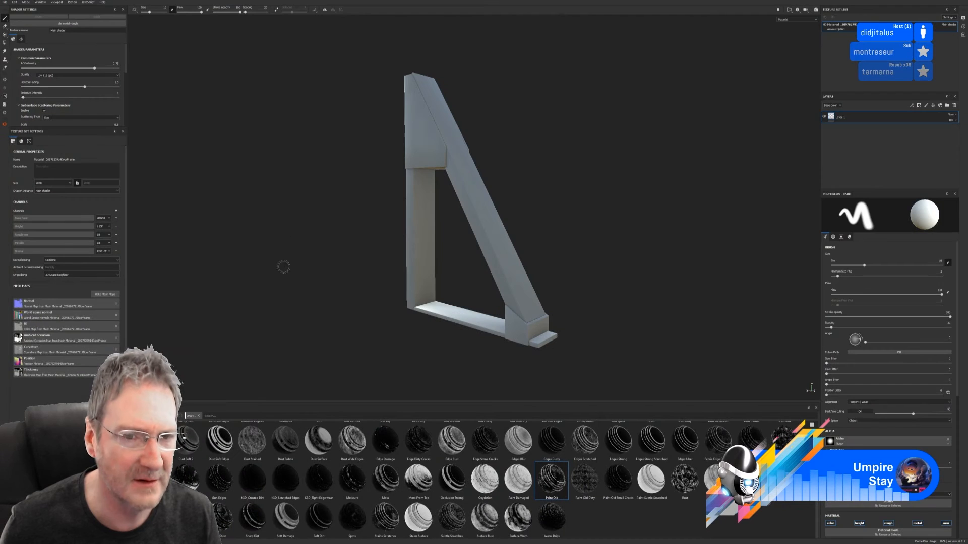
# Replace the project's mesh with the re-exported door frame FBX from the Doorway Frame folder
pyautogui.click(19, 3)
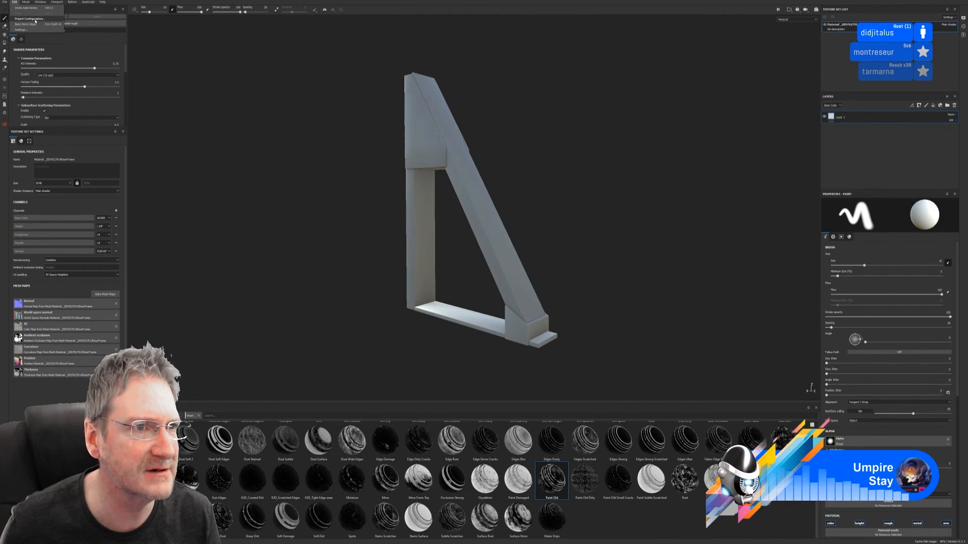
pyautogui.click(36, 18)
pyautogui.click(515, 227)
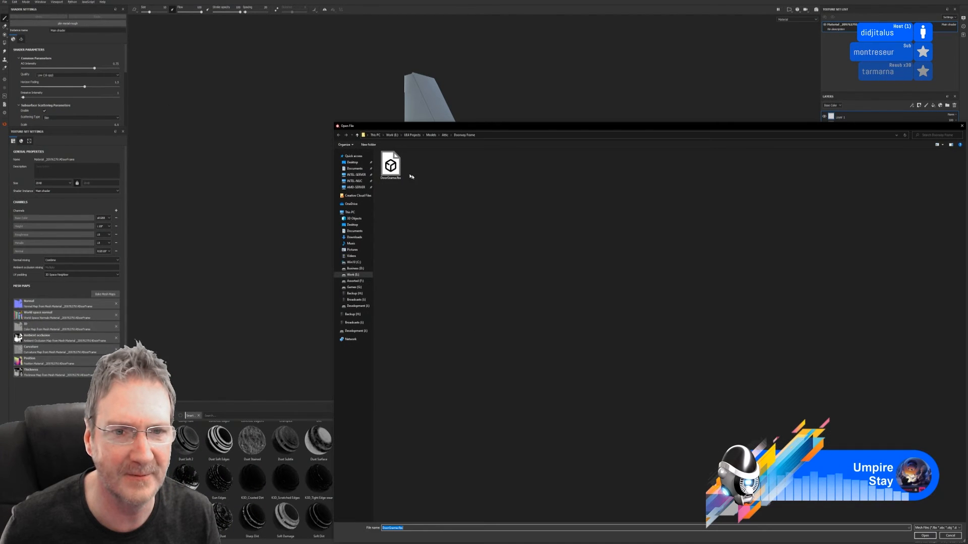
pyautogui.doubleClick(398, 166)
pyautogui.click(489, 316)
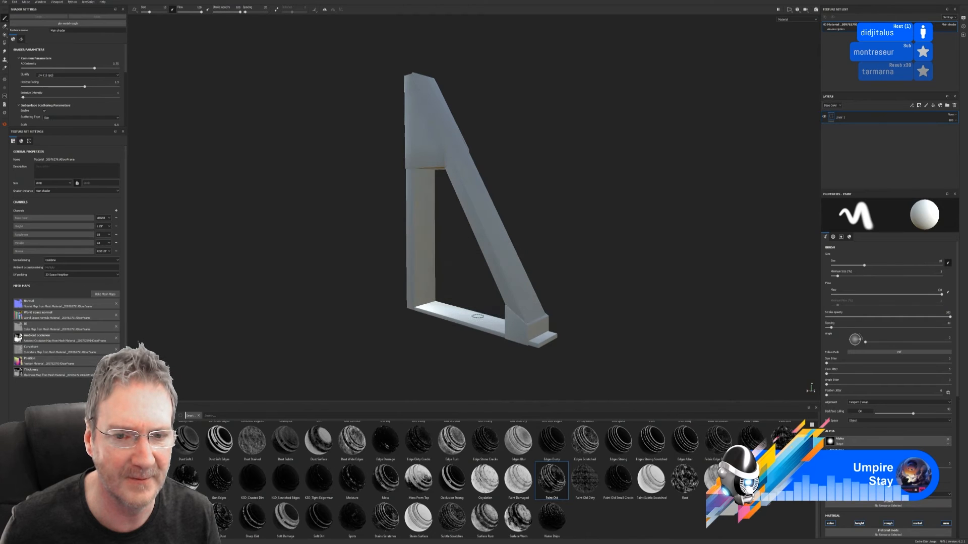
# Rebake all the mesh maps with the ID map's color source set to vertex color
pyautogui.click(104, 294)
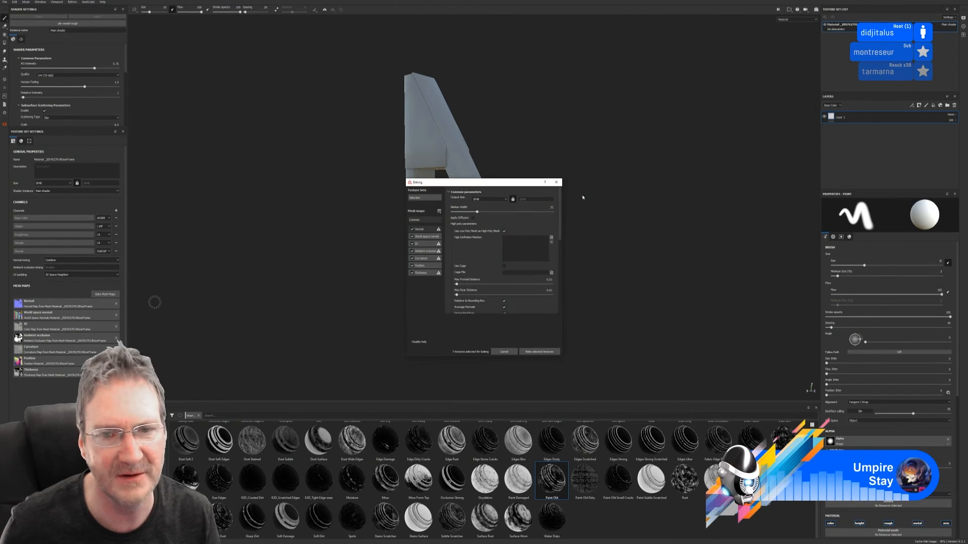
pyautogui.click(418, 243)
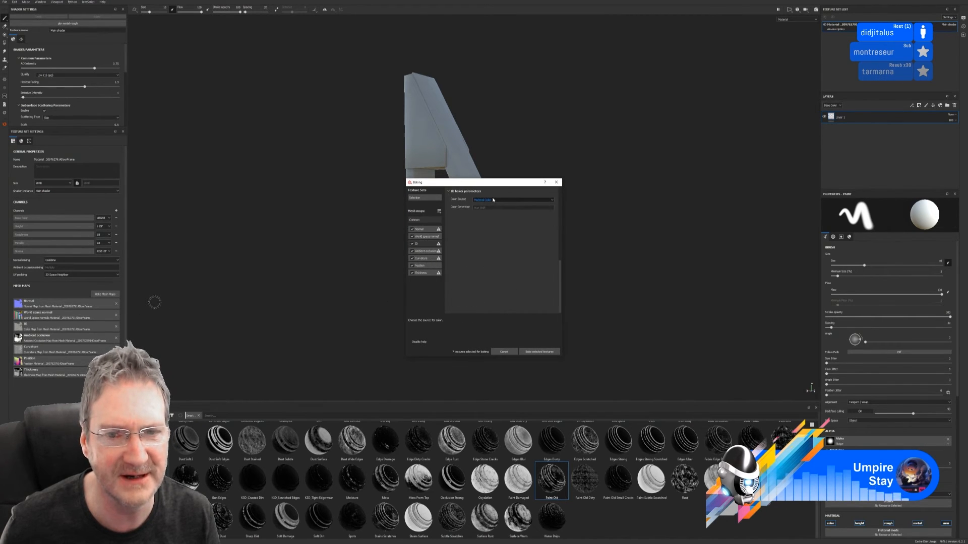
pyautogui.click(487, 200)
pyautogui.click(487, 205)
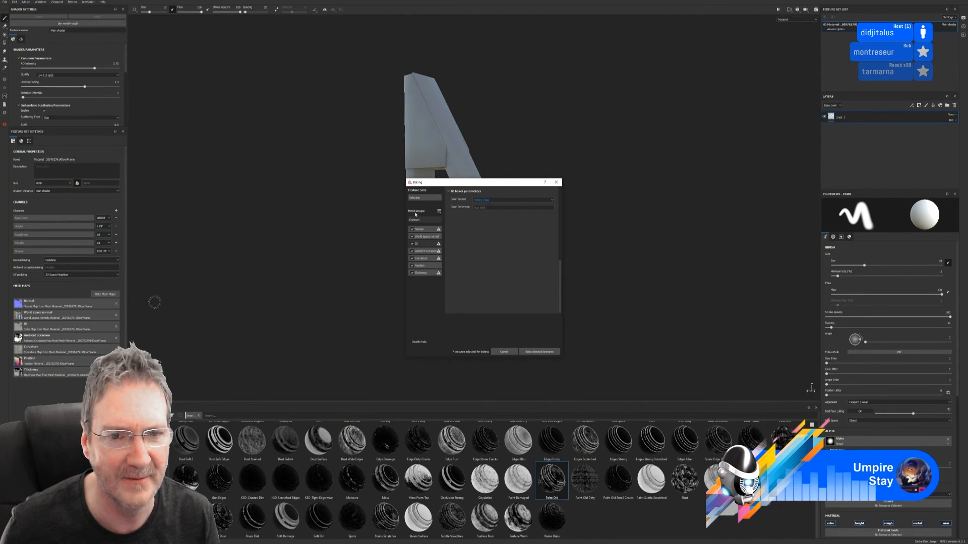
pyautogui.click(418, 220)
pyautogui.click(539, 351)
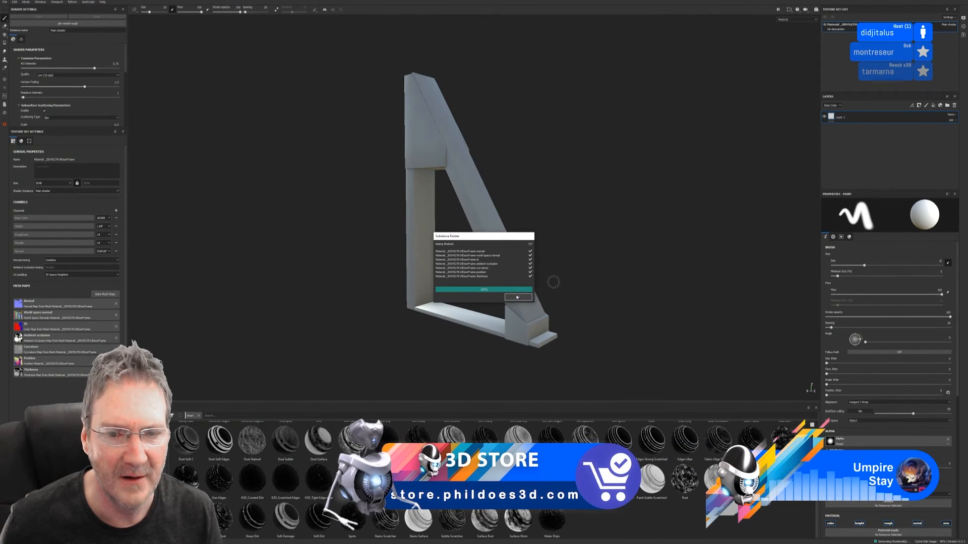
pyautogui.click(518, 297)
# Switch the asset shelf from smart masks to the smart materials
pyautogui.keyDown('alt'); pyautogui.moveTo(558, 282); pyautogui.dragTo(640, 237); pyautogui.keyUp('alt')
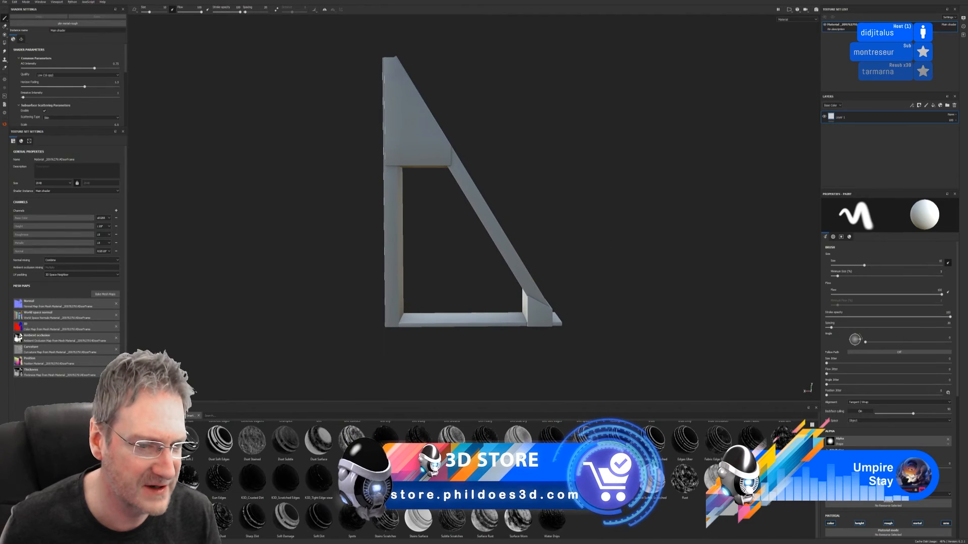
pyautogui.click(174, 444)
pyautogui.click(174, 452)
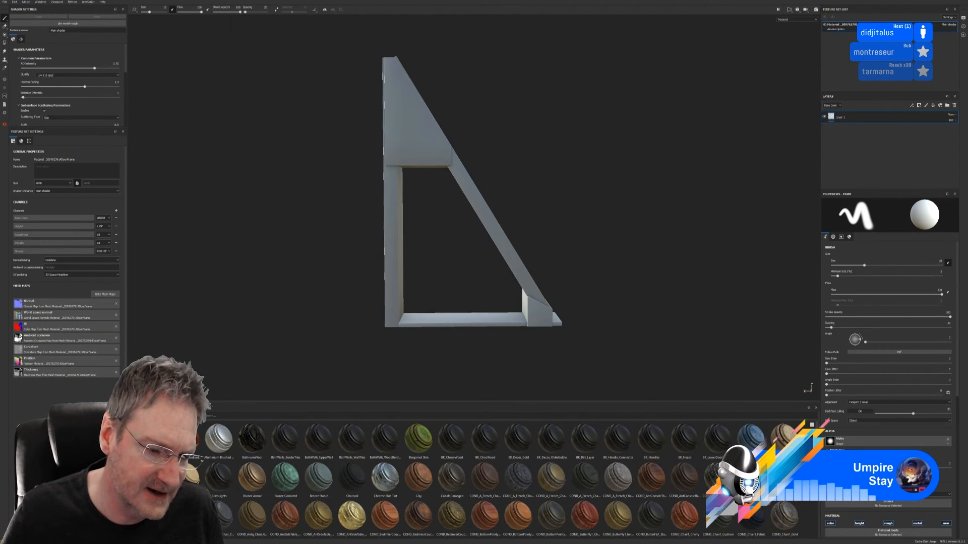
# Switch to 3ds Max, apply an Unwrap UVW modifier to the bracket and inspect its UV layout in the editor
pyautogui.hotkey('alt', 'Tab')
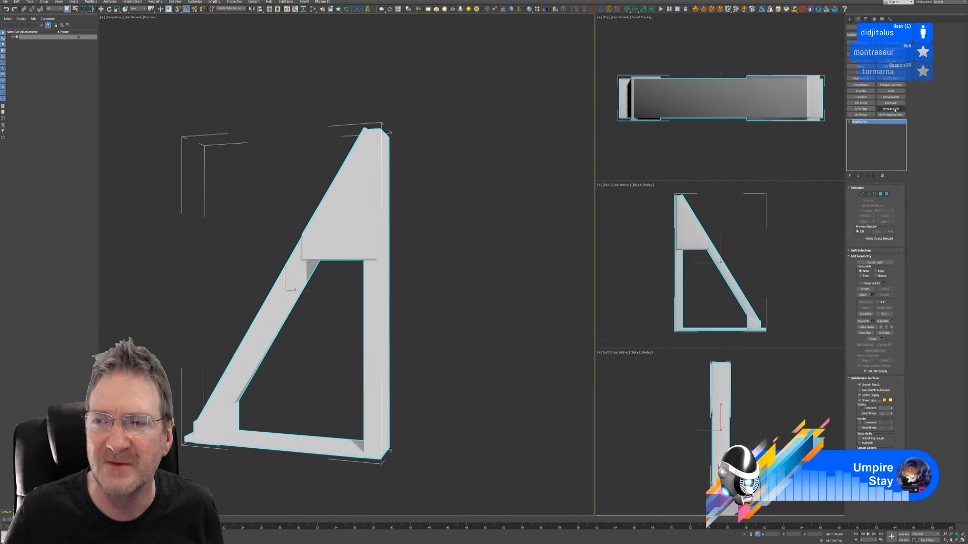
pyautogui.click(891, 109)
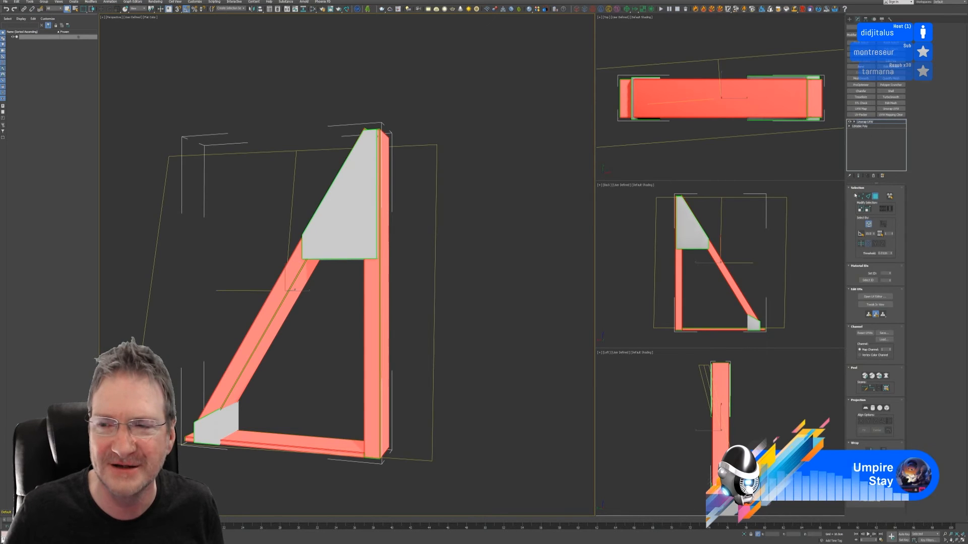
pyautogui.click(875, 197)
pyautogui.click(876, 297)
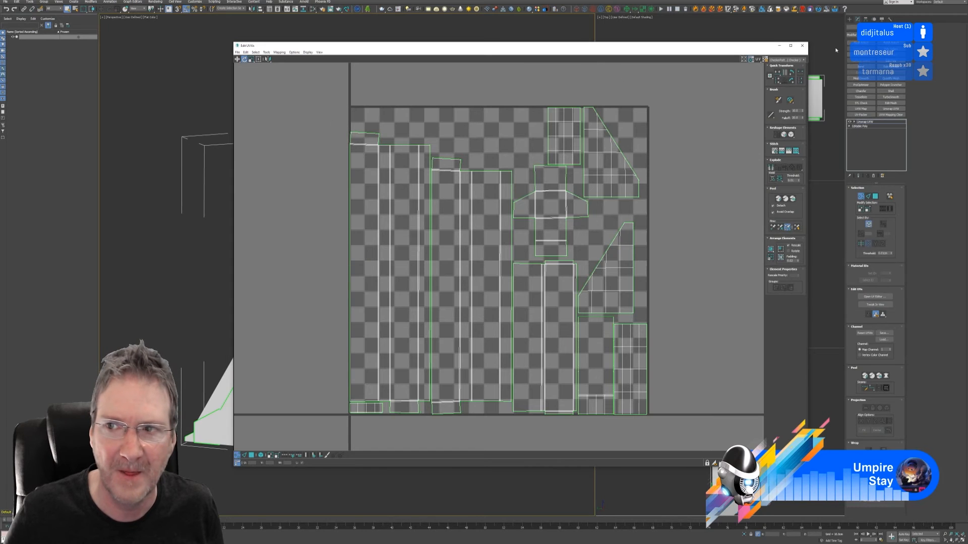
pyautogui.click(802, 46)
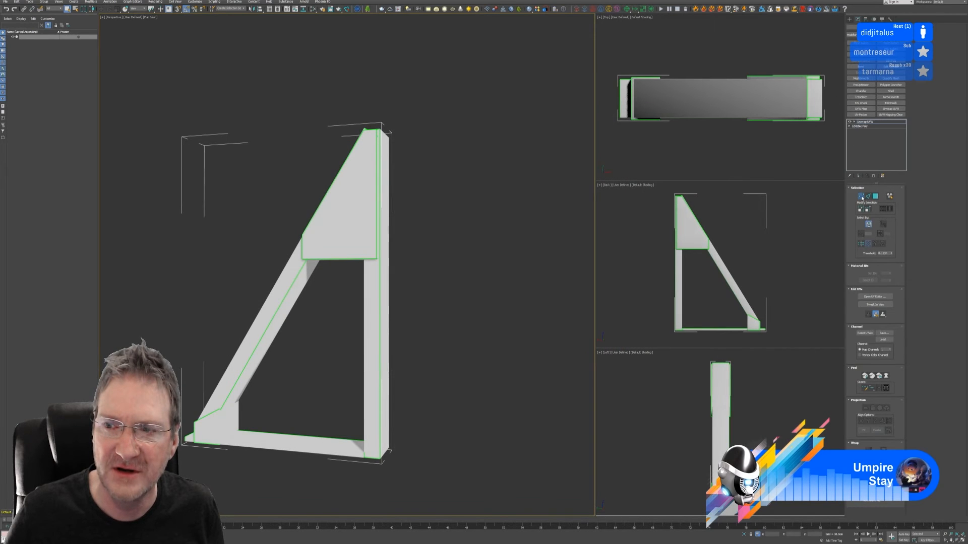
pyautogui.click(861, 196)
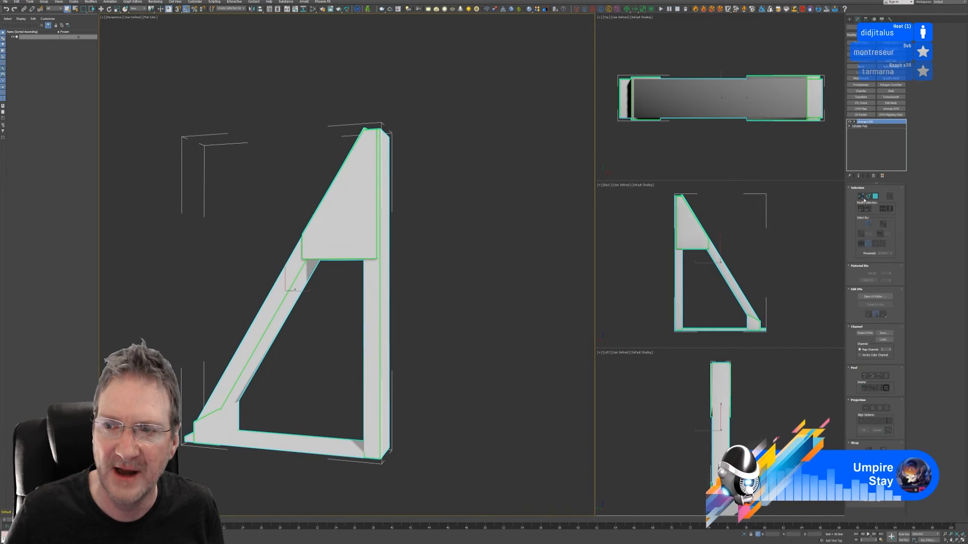
# Add a UV-Packer modifier to the bracket, pick the 2K sheet size, pack the UV map and inspect the preview
pyautogui.click(861, 115)
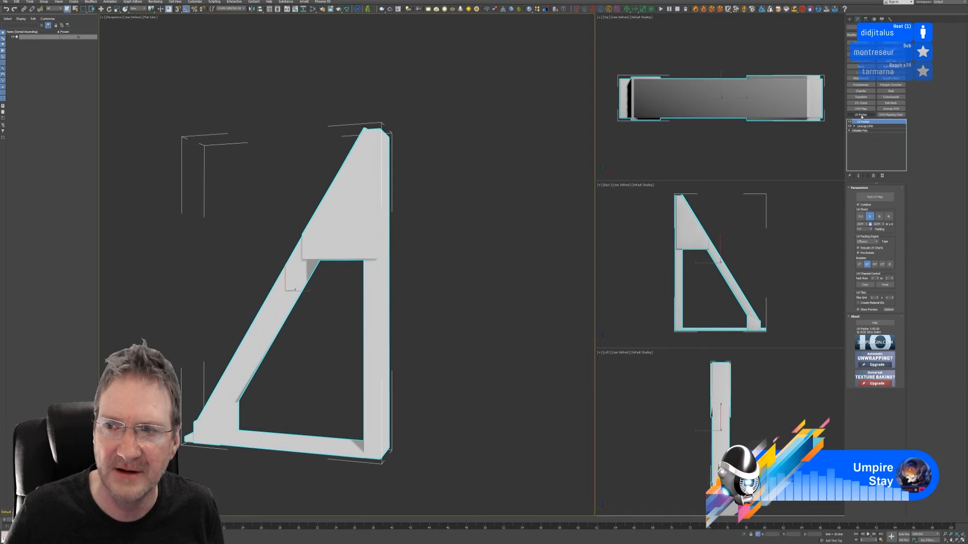
pyautogui.click(879, 217)
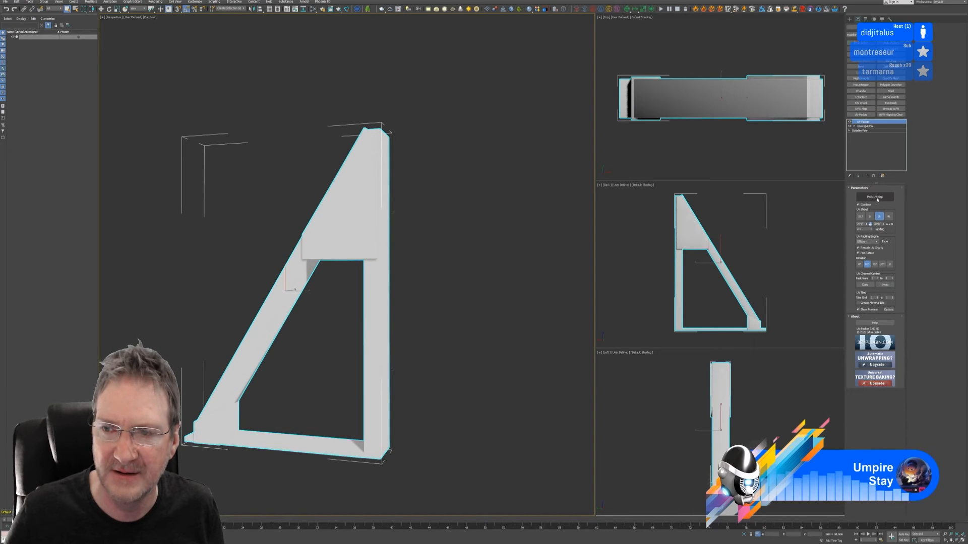
pyautogui.click(876, 197)
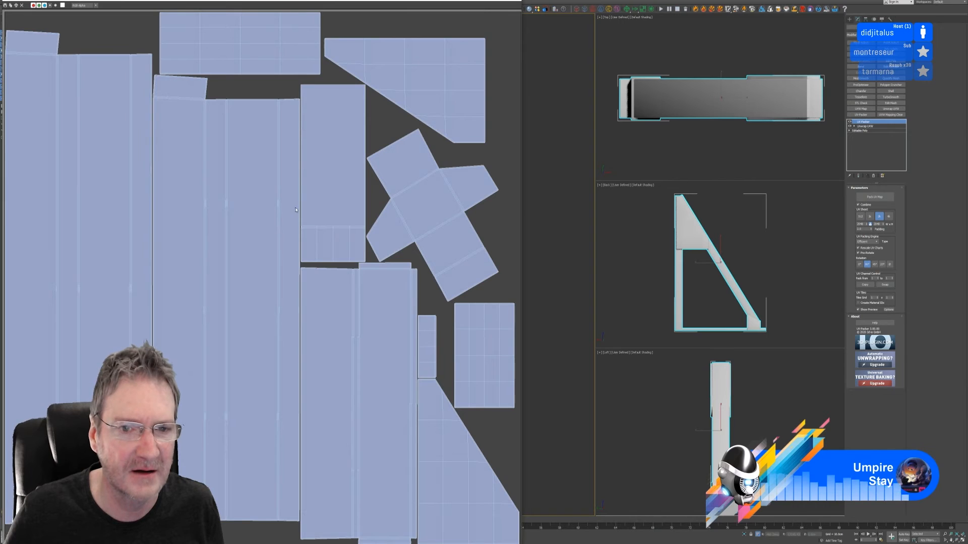
pyautogui.scroll(-3, 297, 220)
pyautogui.scroll(2, 296, 224)
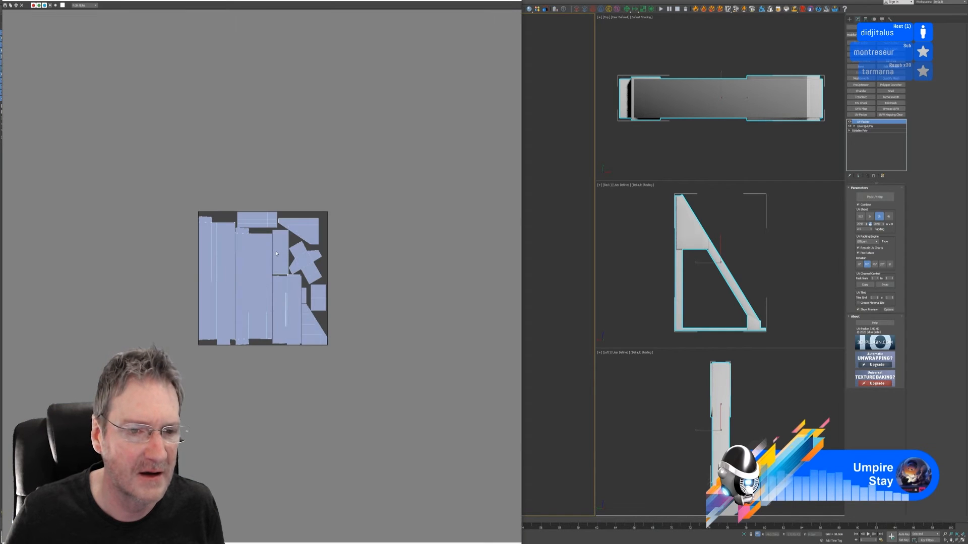
pyautogui.scroll(4, 305, 261)
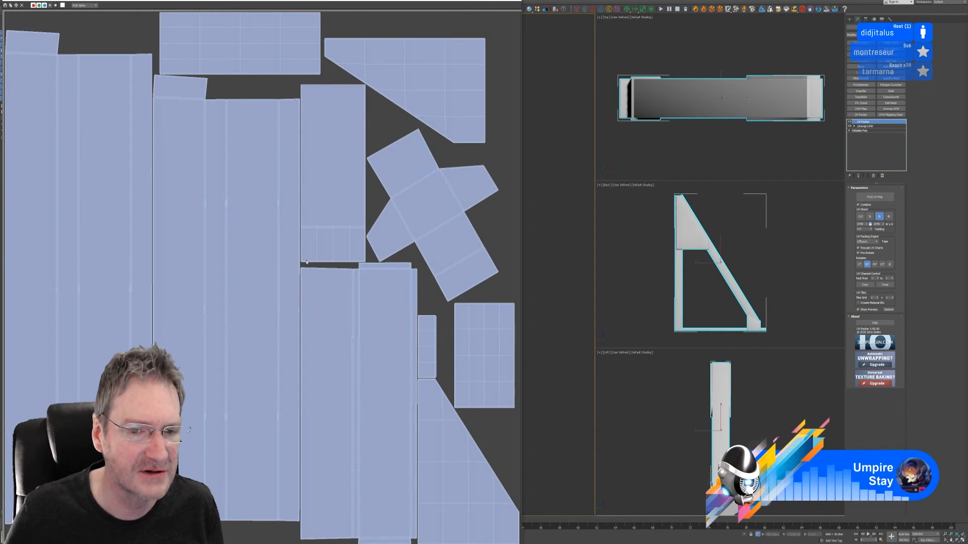
pyautogui.scroll(-2, 308, 263)
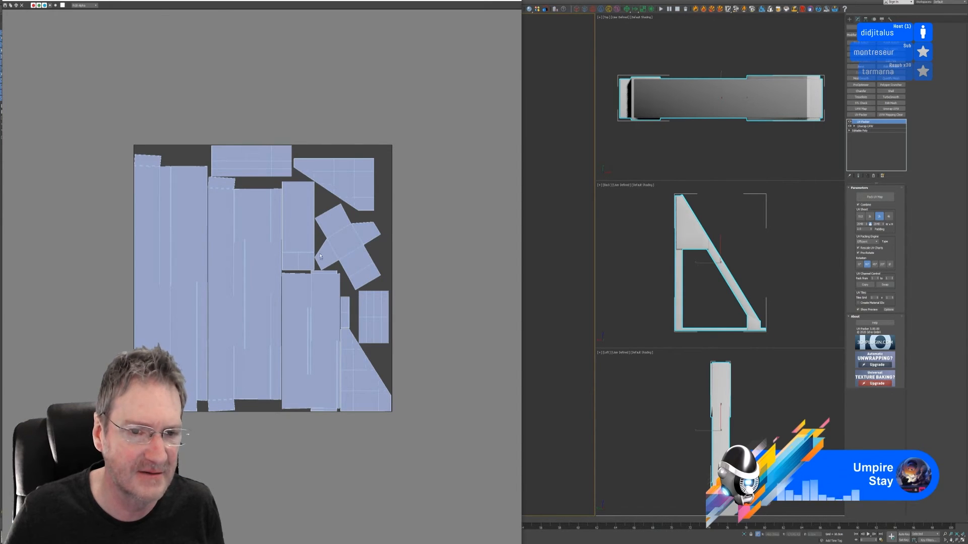
pyautogui.click(515, 3)
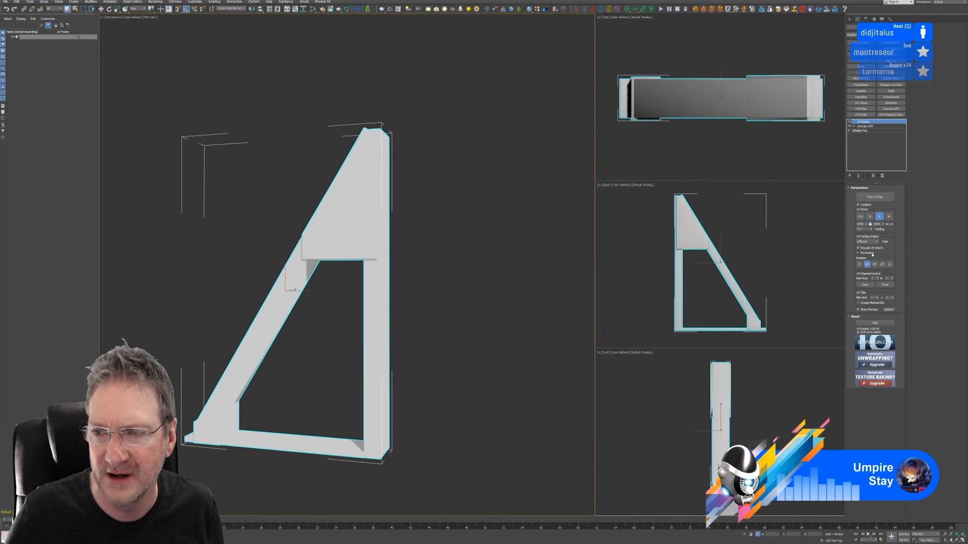
# Turn off Pre-Rotate in UV-Packer, repack the UV map and view the resulting layout
pyautogui.click(874, 197)
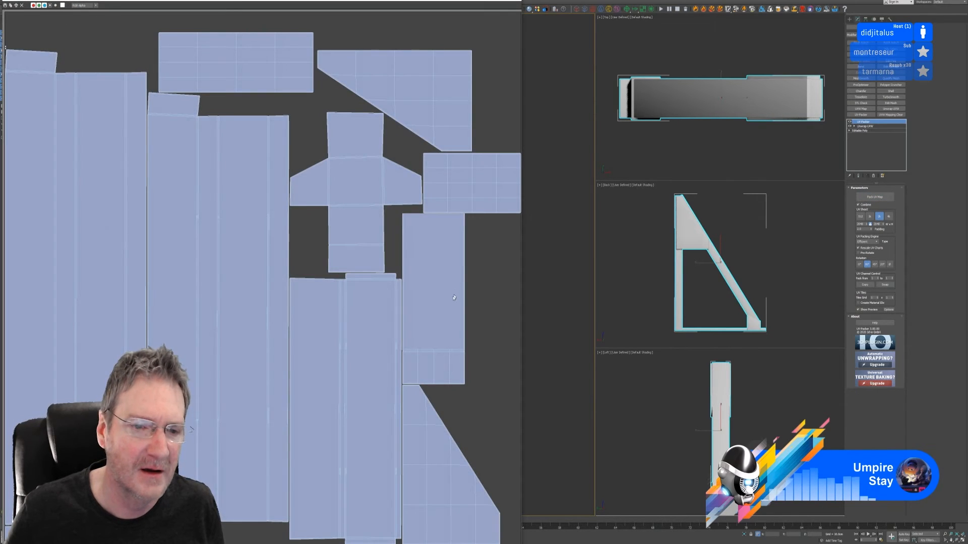
pyautogui.scroll(-1, 449, 304)
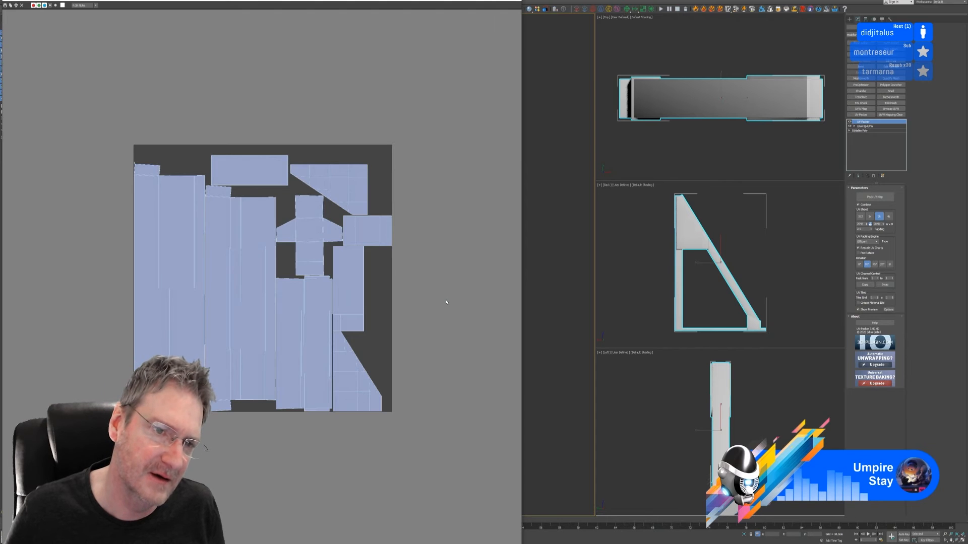
pyautogui.click(515, 1)
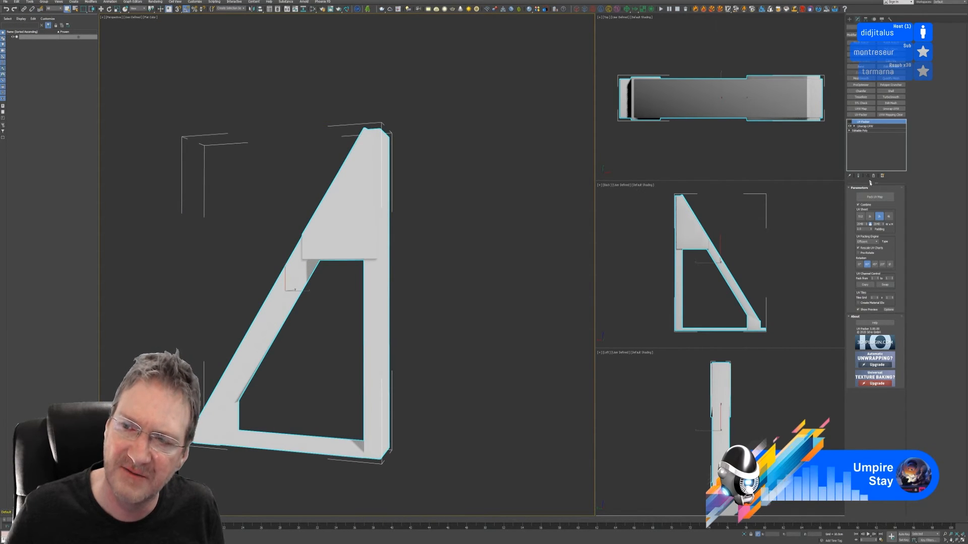
# Compare the bracket's original Unwrap UVW layout with the packed UV-Packer layout
pyautogui.click(871, 126)
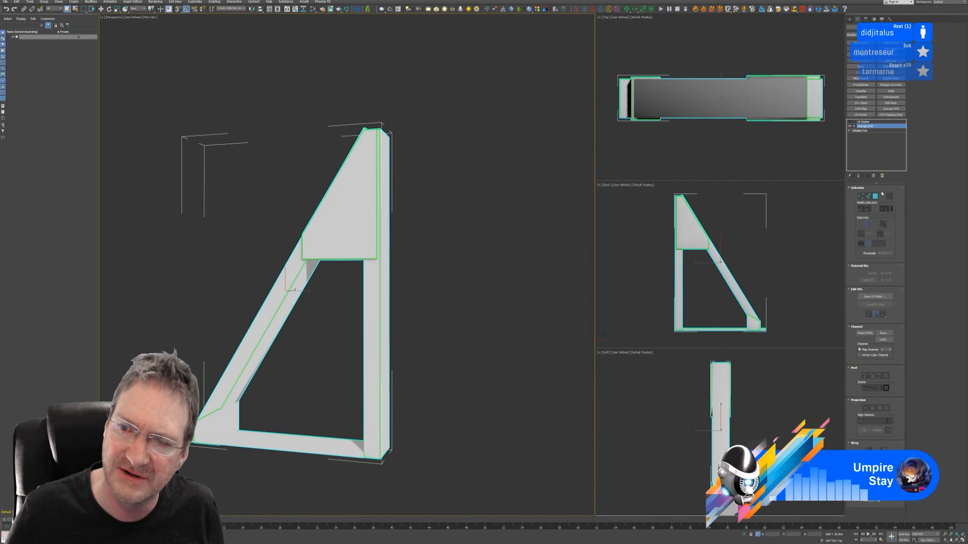
pyautogui.click(875, 297)
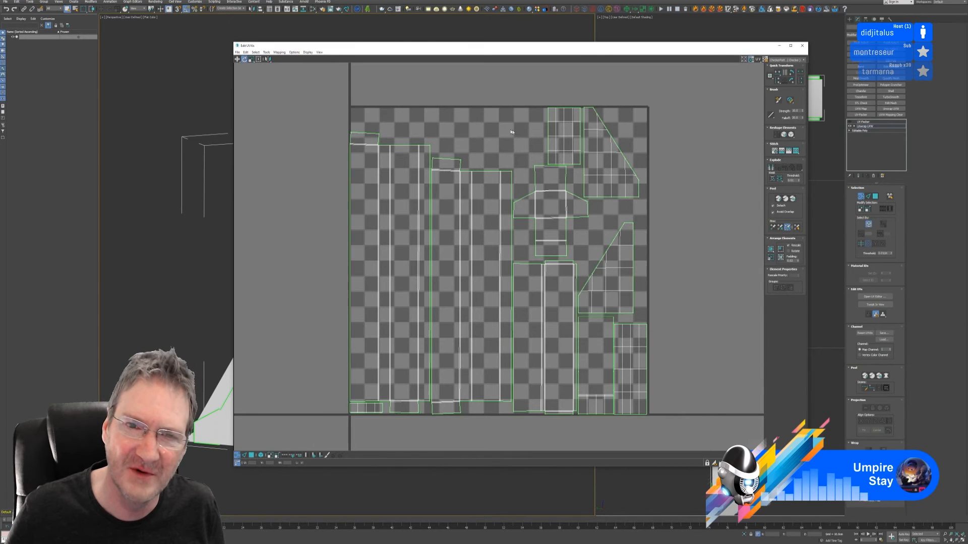
pyautogui.click(802, 45)
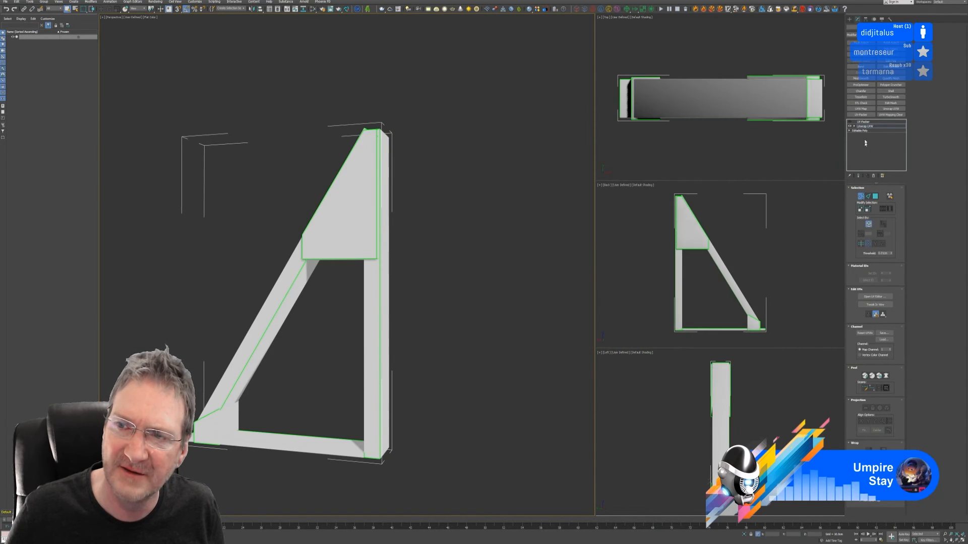
pyautogui.click(865, 124)
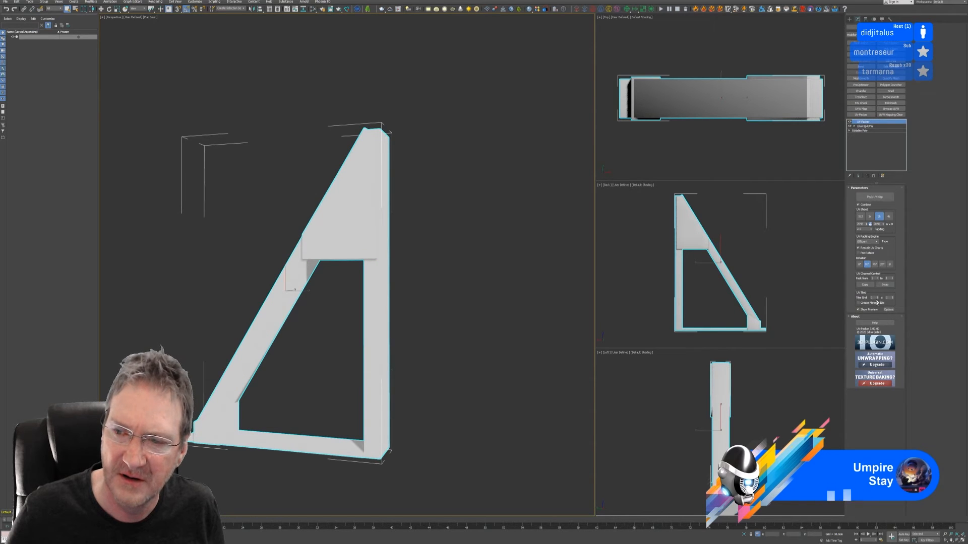
pyautogui.click(878, 197)
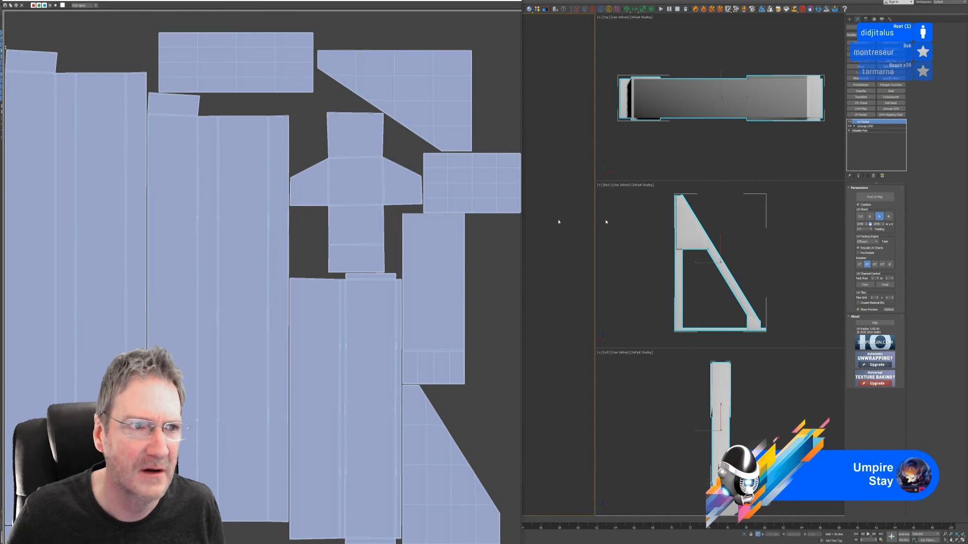
pyautogui.scroll(-1, 150, 154)
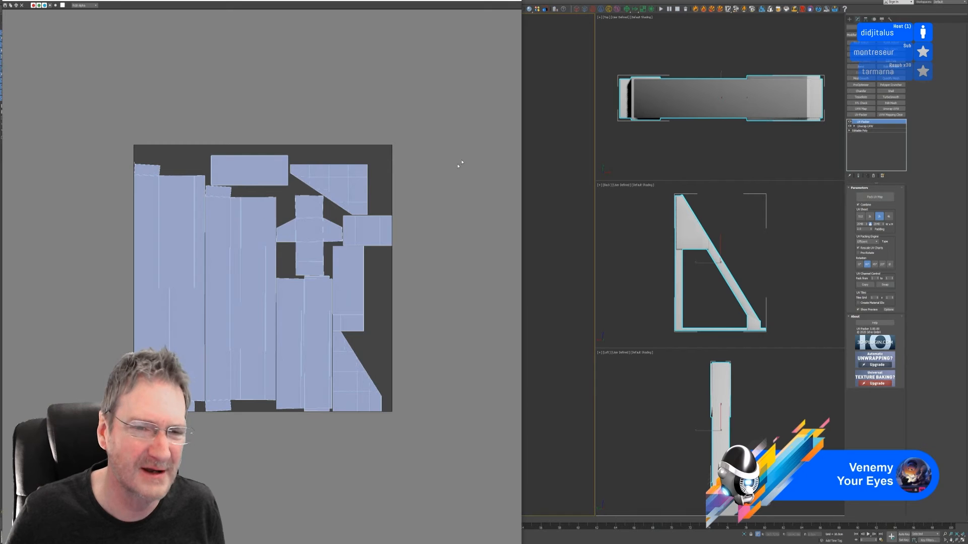
pyautogui.click(519, 2)
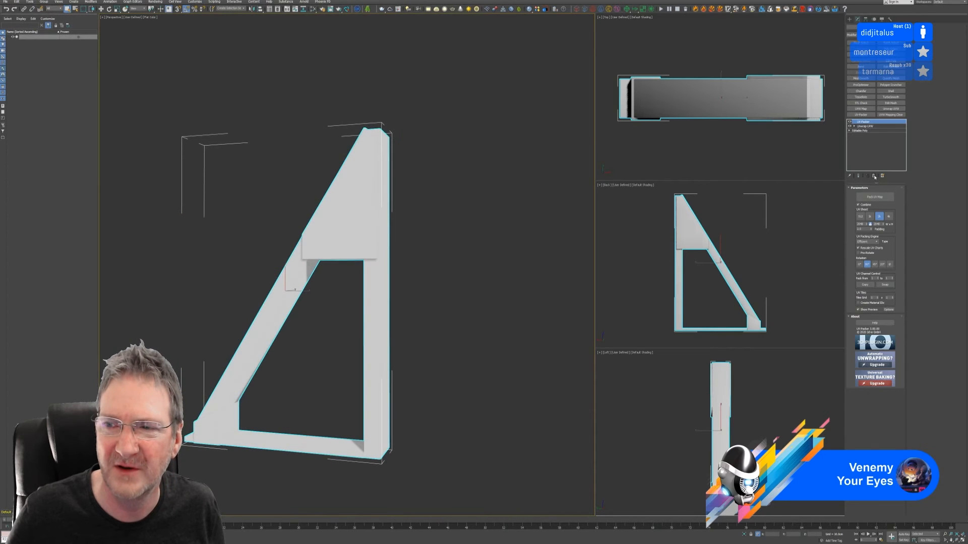
# Delete the UV-Packer and Unwrap UVW modifiers from the bracket and return to Substance Painter
pyautogui.click(874, 176)
pyautogui.click(875, 176)
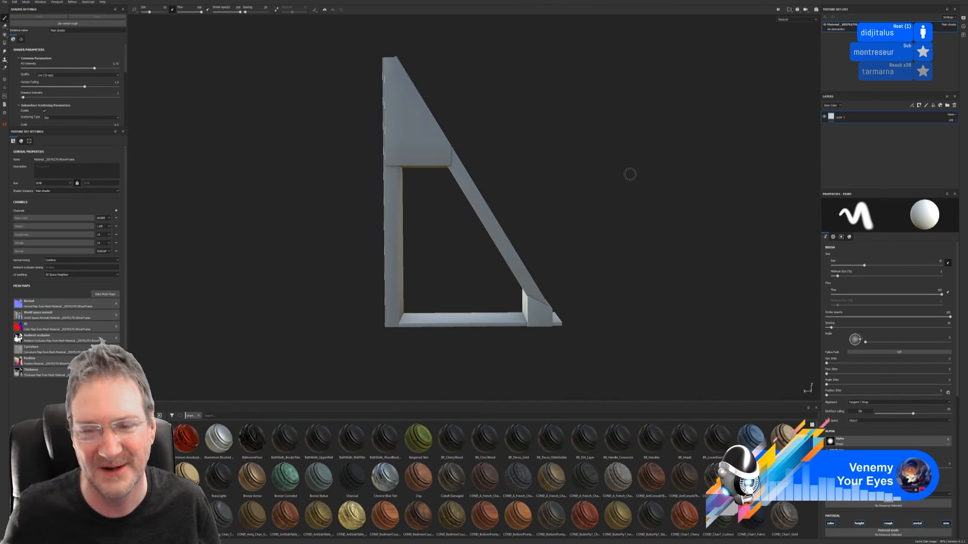
# Browse the smart materials for a dark wood finish and apply the chocolate TapPantry Frame material to the bracket
pyautogui.moveTo(595, 187)
pyautogui.keyDown('alt'); pyautogui.mouseDown()
pyautogui.moveTo(568, 198)
pyautogui.moveTo(513, 197)
pyautogui.mouseUp(); pyautogui.keyUp('alt')
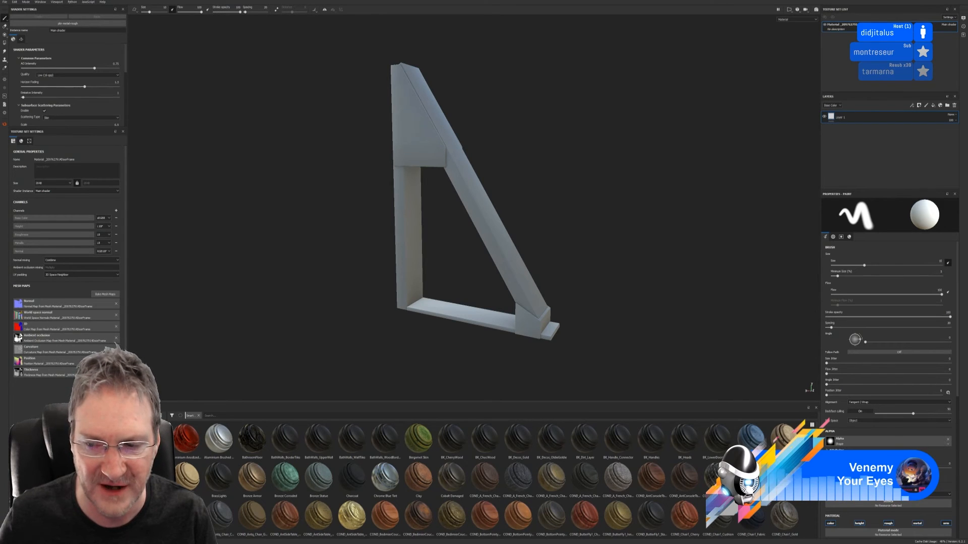
pyautogui.scroll(-2, 496, 480)
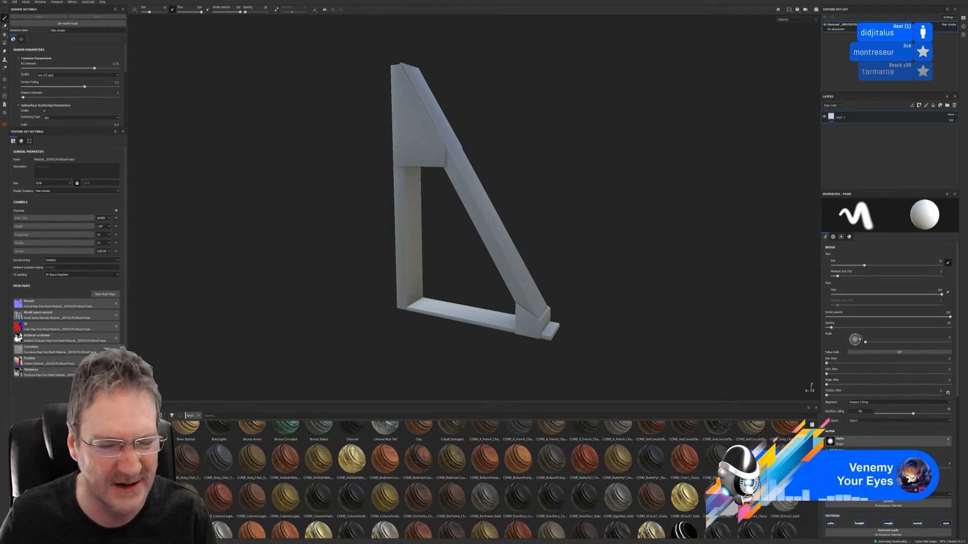
pyautogui.scroll(-1, 496, 480)
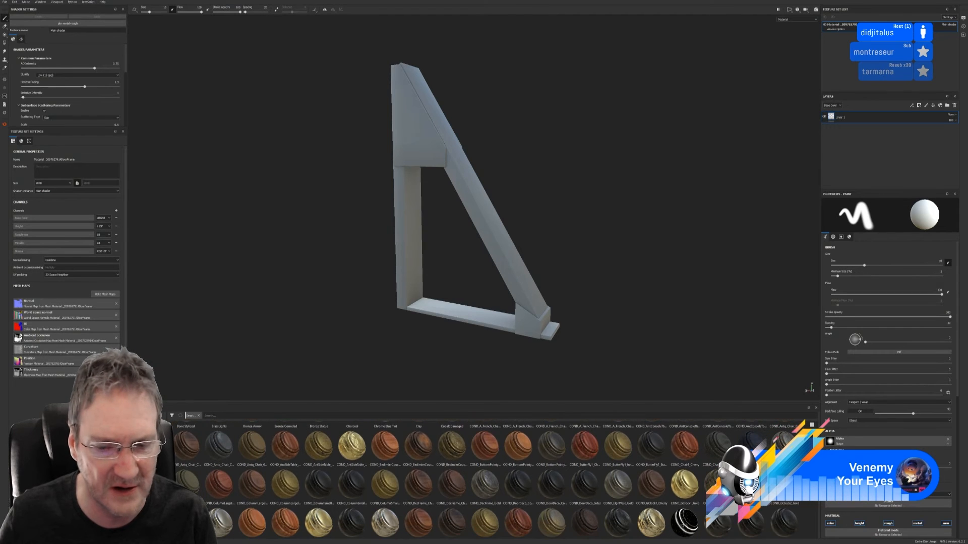
pyautogui.scroll(-1, 496, 480)
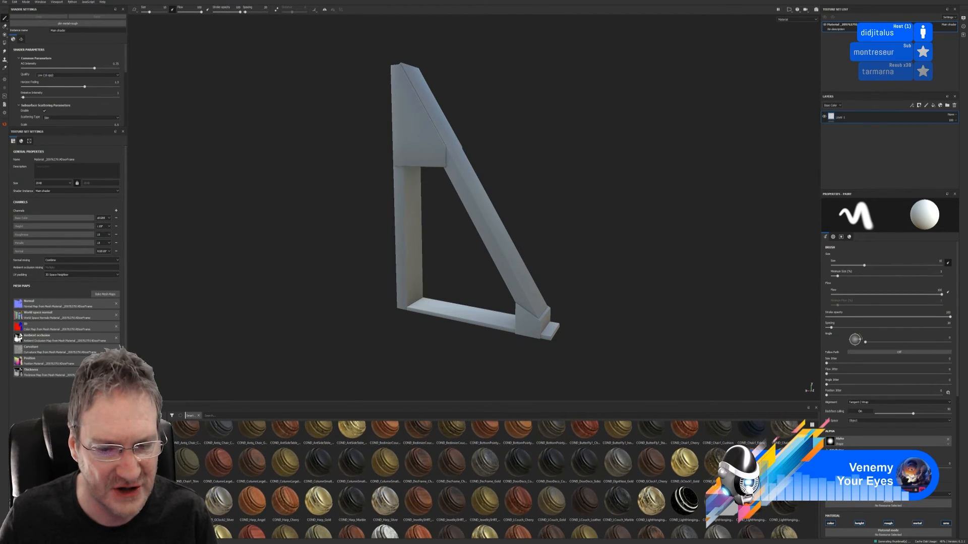
pyautogui.scroll(-1, 497, 480)
pyautogui.scroll(-1, 496, 480)
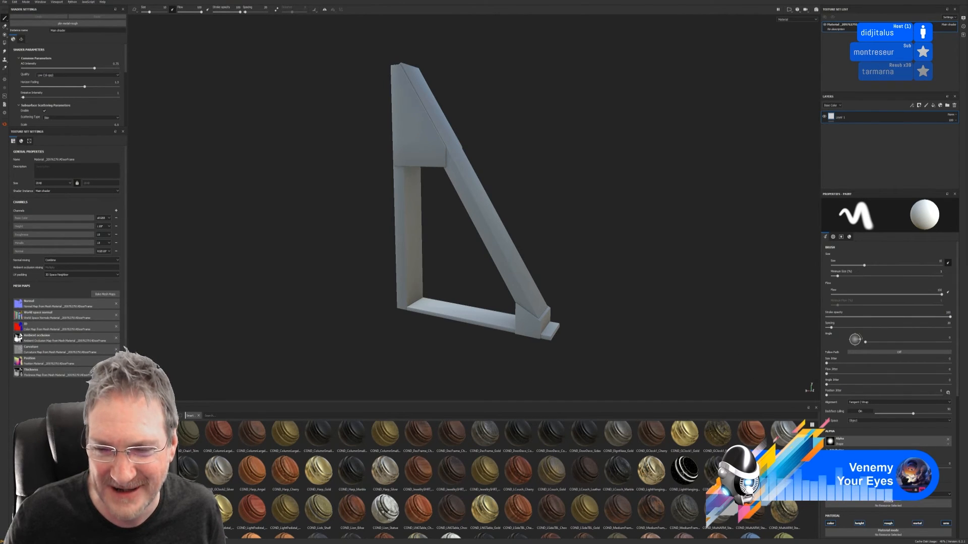
pyautogui.scroll(1, 504, 478)
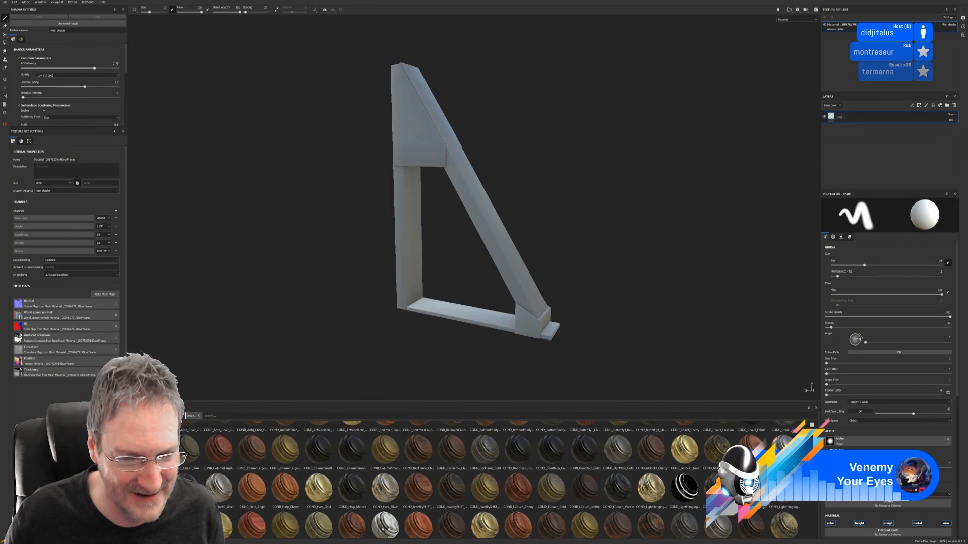
pyautogui.scroll(-1, 505, 479)
pyautogui.scroll(-2, 504, 479)
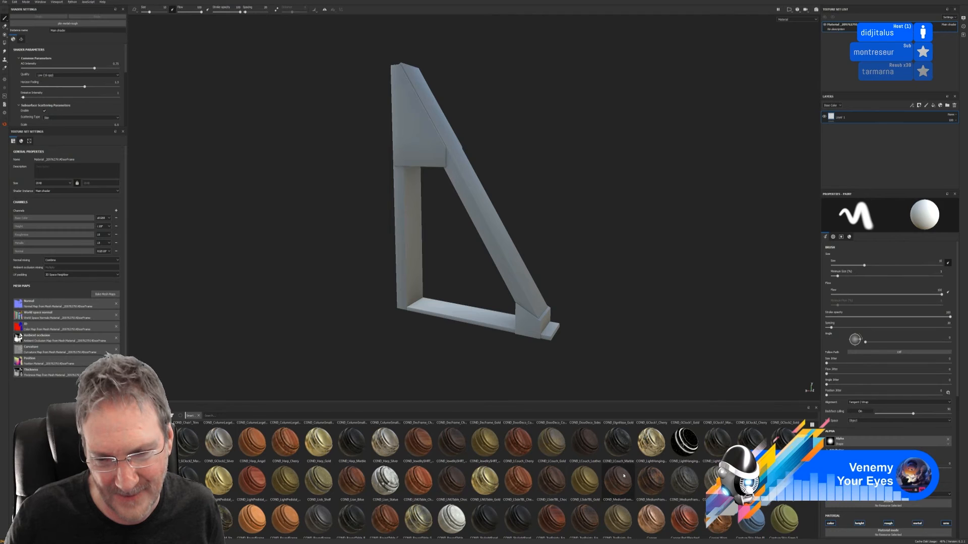
pyautogui.moveTo(624, 475)
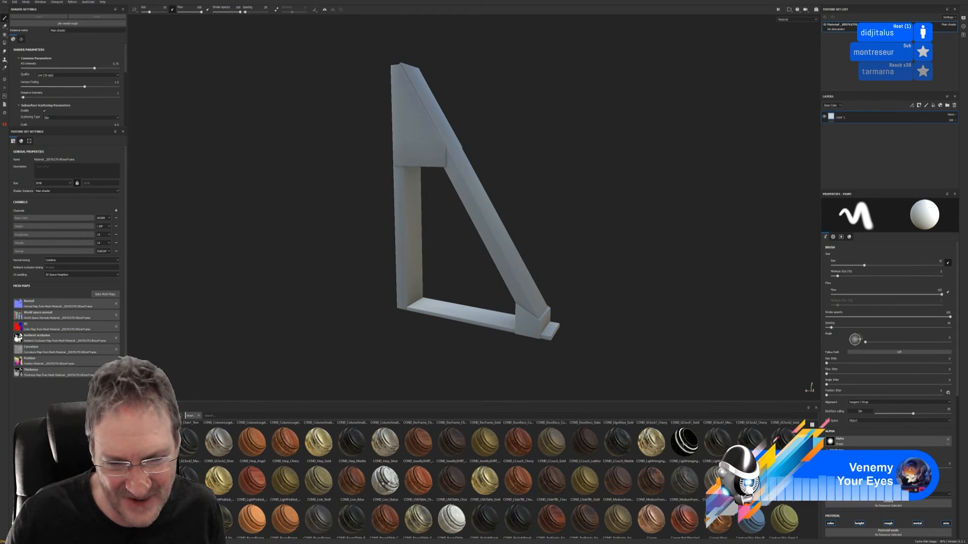
pyautogui.scroll(1, 509, 479)
pyautogui.scroll(-3, 509, 479)
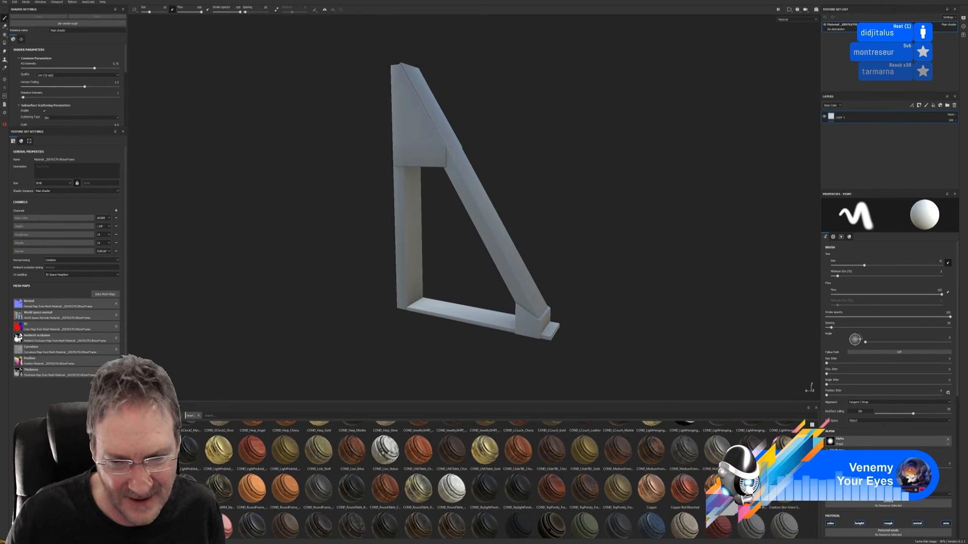
pyautogui.moveTo(585, 497); pyautogui.dragTo(520, 269)
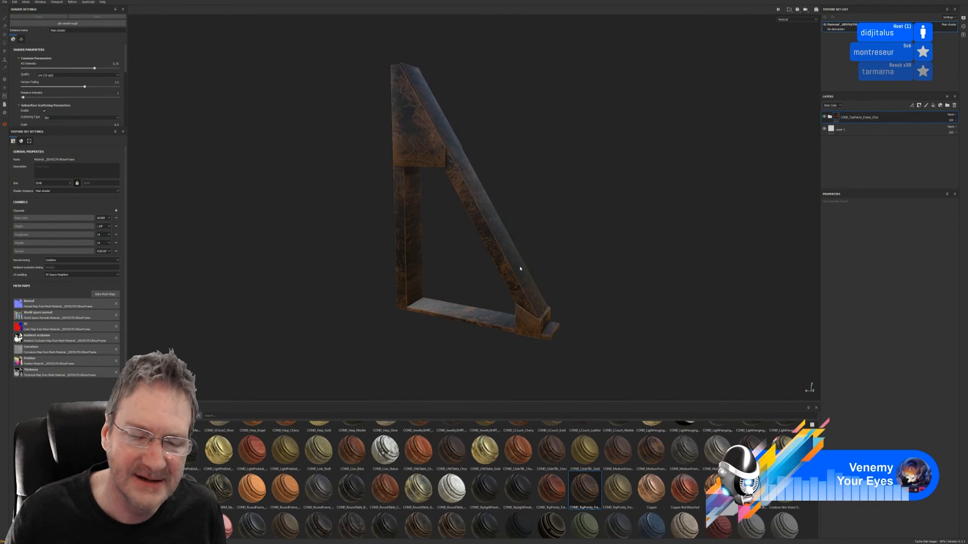
# Try the chocolate MediumFrame smart material, undo it, and add the chocolate table smart material over the bracket instead
pyautogui.moveTo(652, 448); pyautogui.dragTo(509, 252)
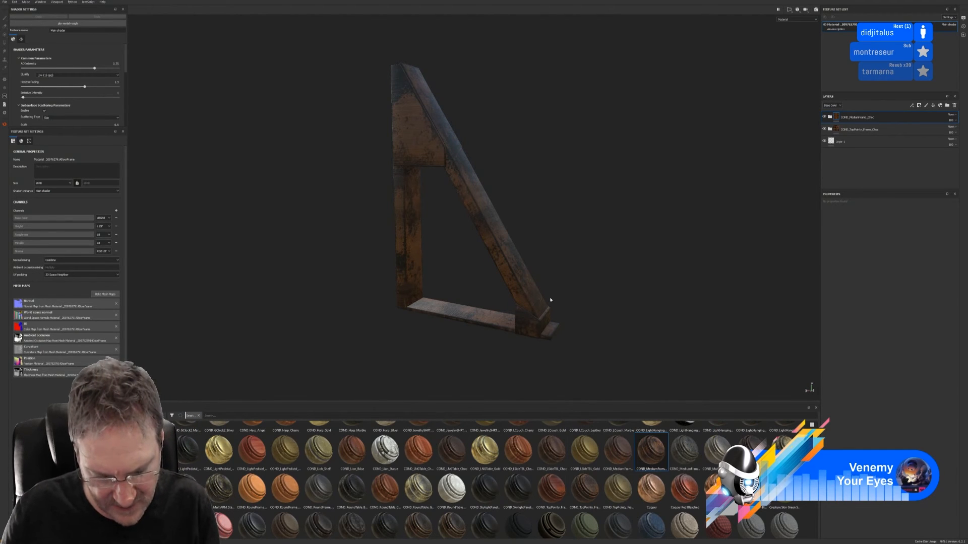
pyautogui.hotkey('ctrl', 'z')
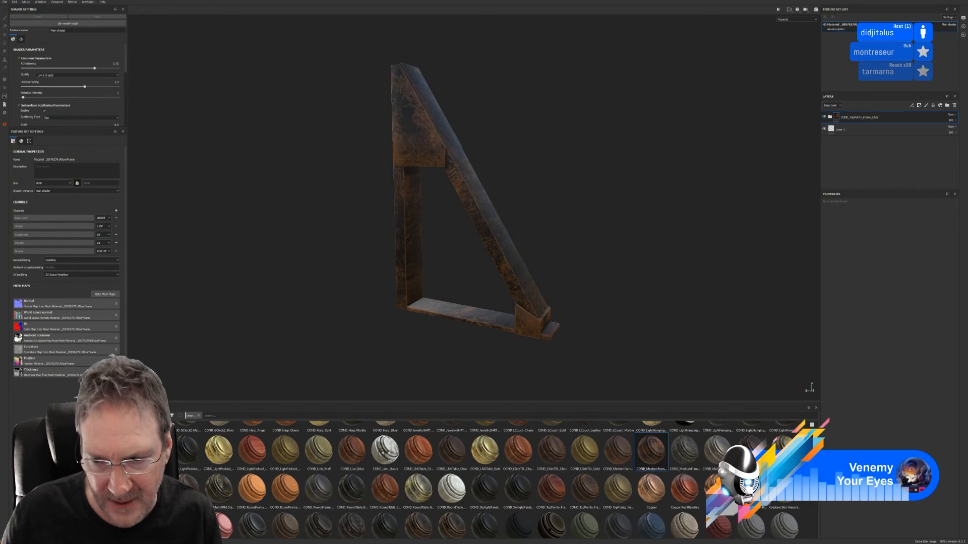
pyautogui.scroll(2, 504, 479)
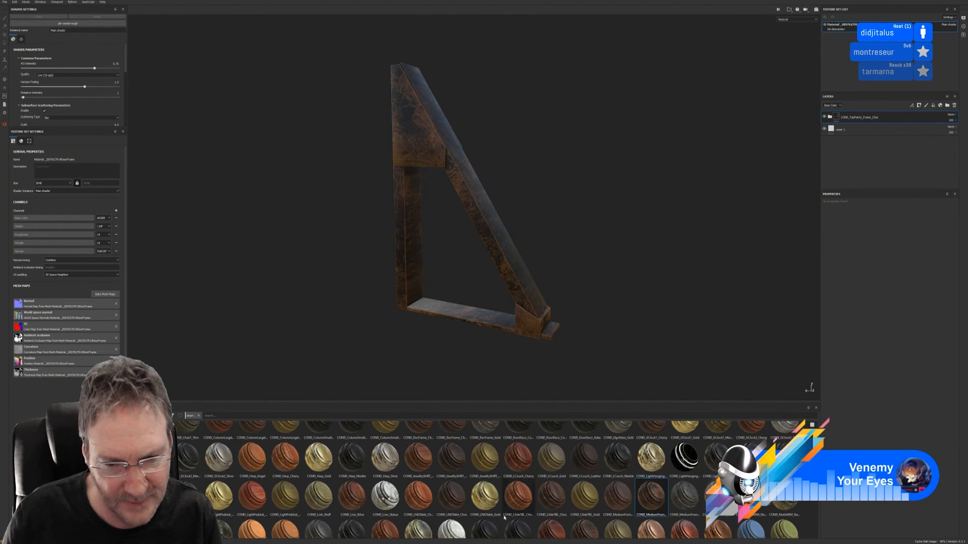
pyautogui.moveTo(453, 496); pyautogui.dragTo(526, 298)
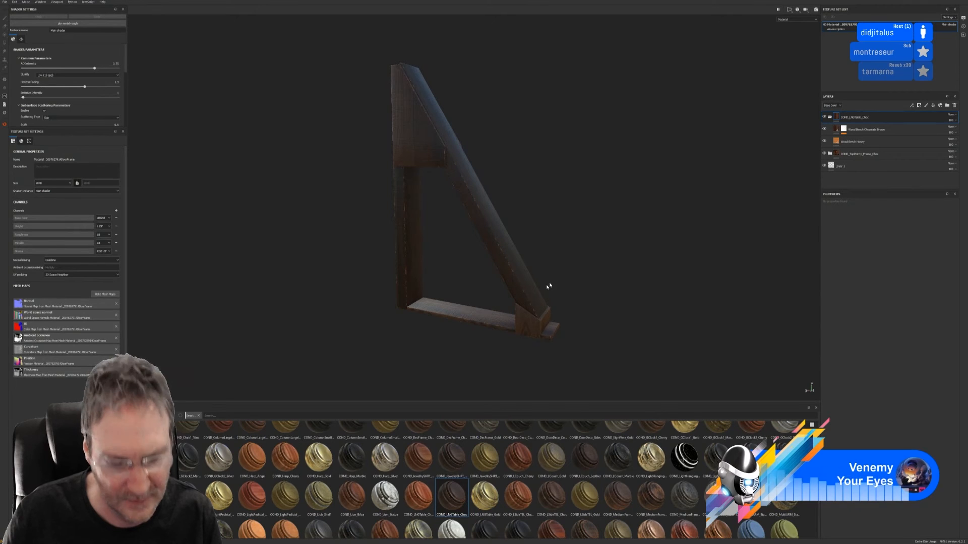
pyautogui.keyDown('alt'); pyautogui.moveTo(555, 242); pyautogui.dragTo(576, 290); pyautogui.keyUp('alt')
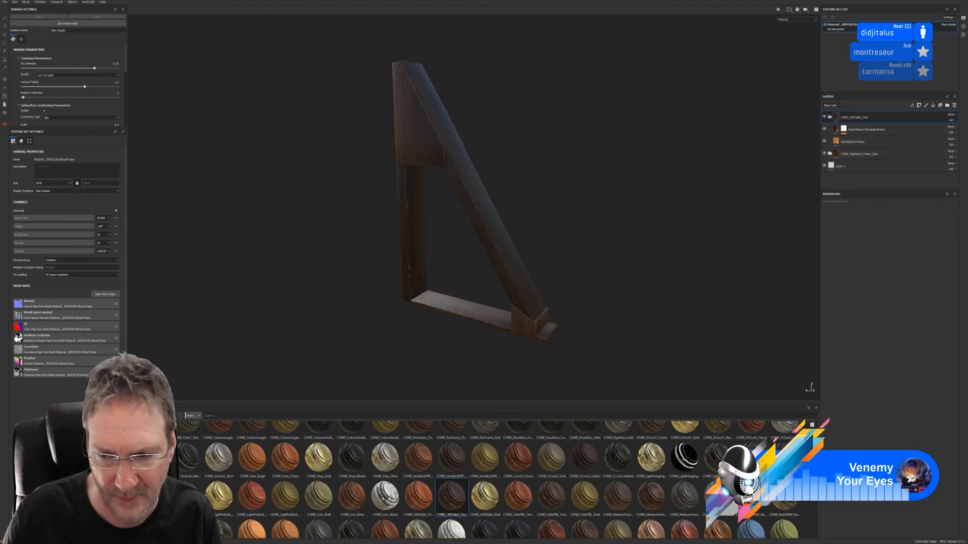
# Add the COND_BedroomCouch_Chocolate and chocolate Jewelry smart materials as further layers on the bracket
pyautogui.scroll(2, 456, 460)
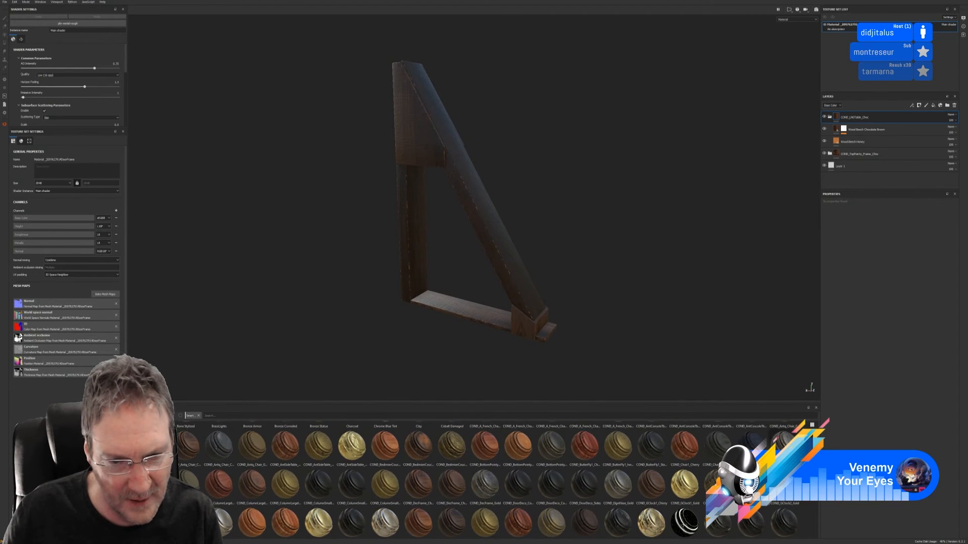
pyautogui.moveTo(419, 446); pyautogui.dragTo(513, 277)
pyautogui.moveTo(568, 223)
pyautogui.keyDown('alt'); pyautogui.mouseDown()
pyautogui.moveTo(680, 216)
pyautogui.moveTo(576, 223)
pyautogui.mouseUp(); pyautogui.keyUp('alt')
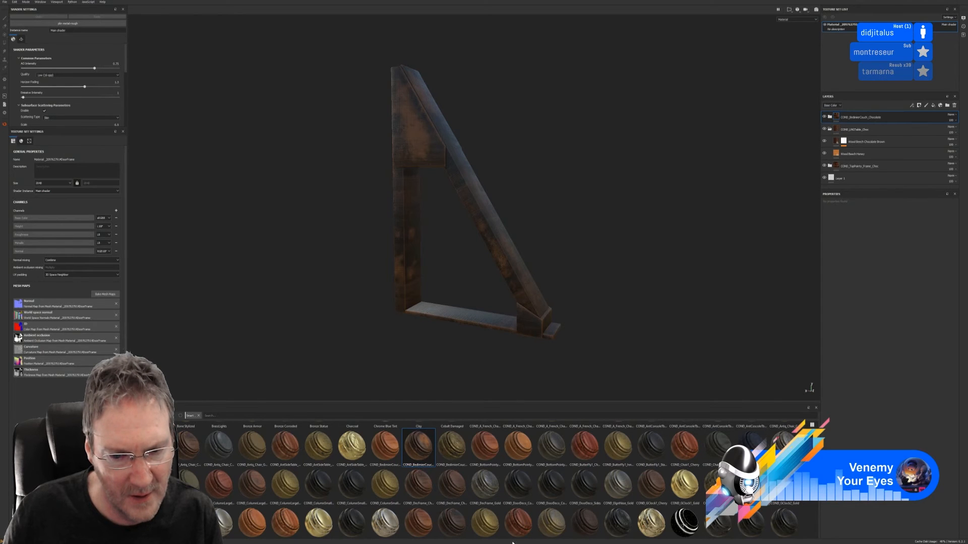
pyautogui.moveTo(452, 522); pyautogui.dragTo(521, 275)
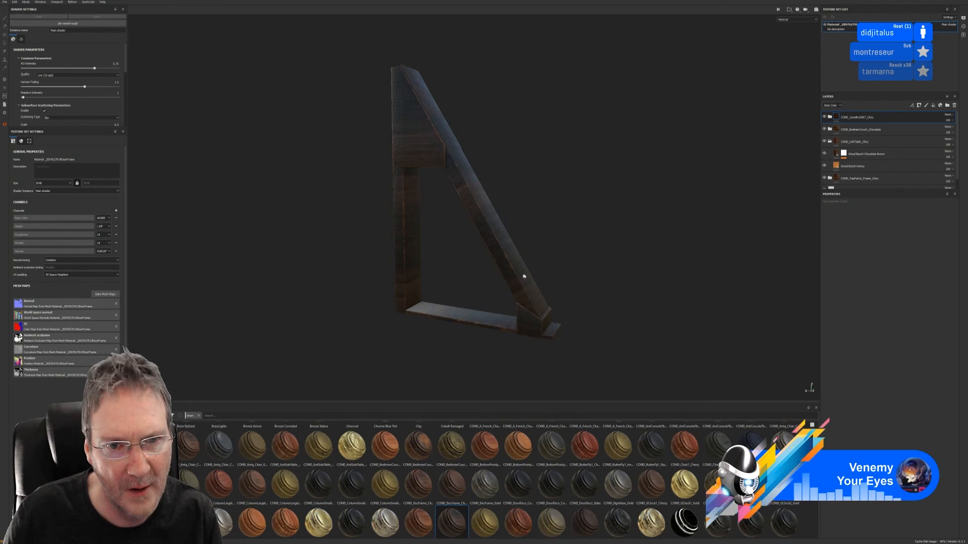
pyautogui.moveTo(631, 282)
pyautogui.keyDown('alt'); pyautogui.mouseDown()
pyautogui.moveTo(600, 255)
pyautogui.moveTo(691, 253)
pyautogui.moveTo(645, 262)
pyautogui.moveTo(553, 251)
pyautogui.mouseUp(); pyautogui.keyUp('alt')
# Collapse the chocolate table material's folder and delete the base Layer 1 from the layer stack
pyautogui.click(830, 142)
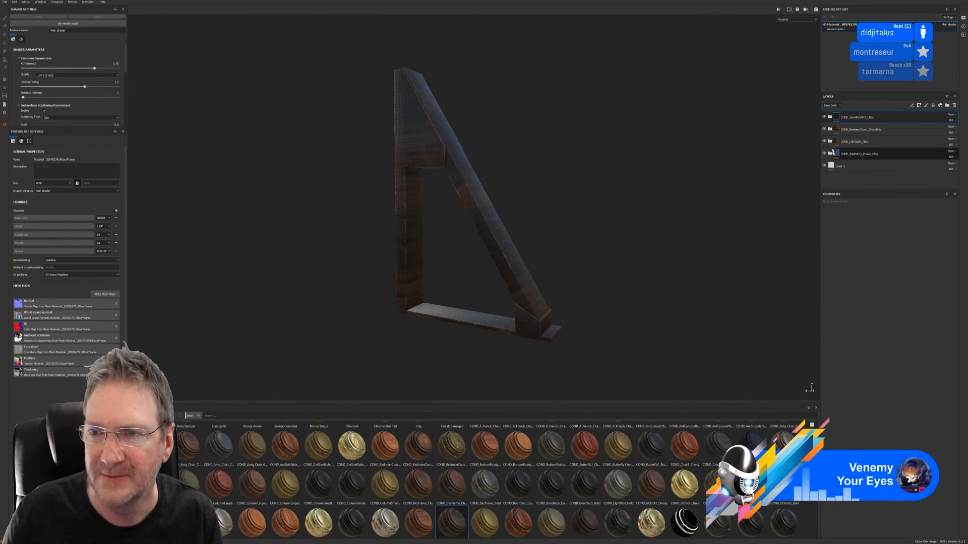
pyautogui.click(857, 167)
pyautogui.press('Delete')
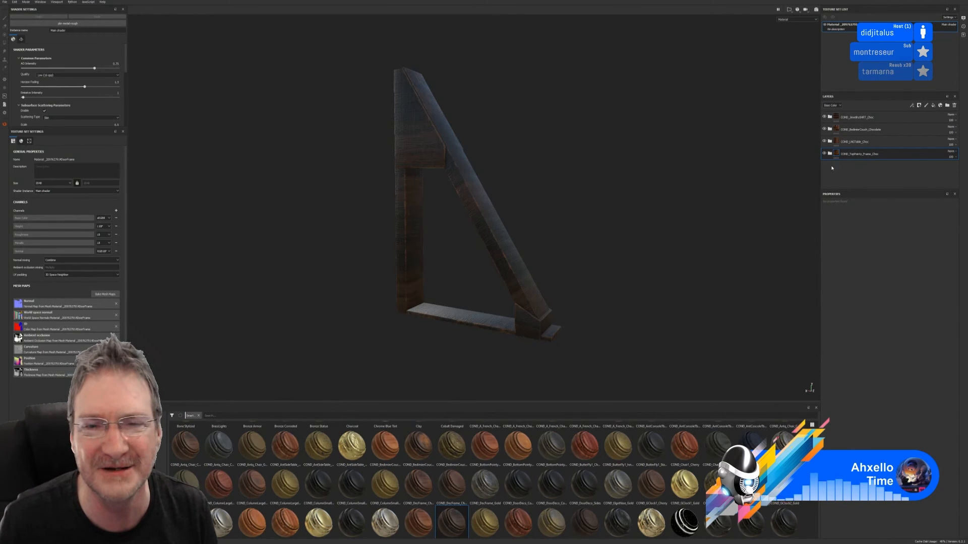
# Hide the Jewelry and BedroomCouch materials, compare the bracket with and without the table material, and delete the table material
pyautogui.moveTo(479, 156)
pyautogui.keyDown('alt'); pyautogui.mouseDown()
pyautogui.moveTo(551, 173)
pyautogui.moveTo(599, 166)
pyautogui.moveTo(472, 168)
pyautogui.mouseUp(); pyautogui.keyUp('alt')
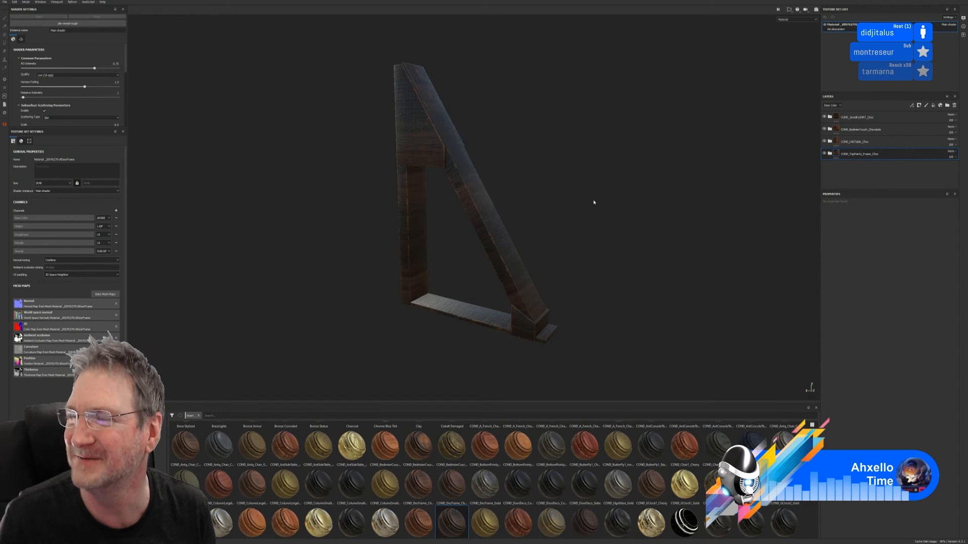
pyautogui.moveTo(611, 222)
pyautogui.keyDown('shift'); pyautogui.mouseDown(button='right')
pyautogui.moveTo(538, 217)
pyautogui.moveTo(535, 201)
pyautogui.mouseUp(button='right'); pyautogui.keyUp('shift')
pyautogui.click(825, 117)
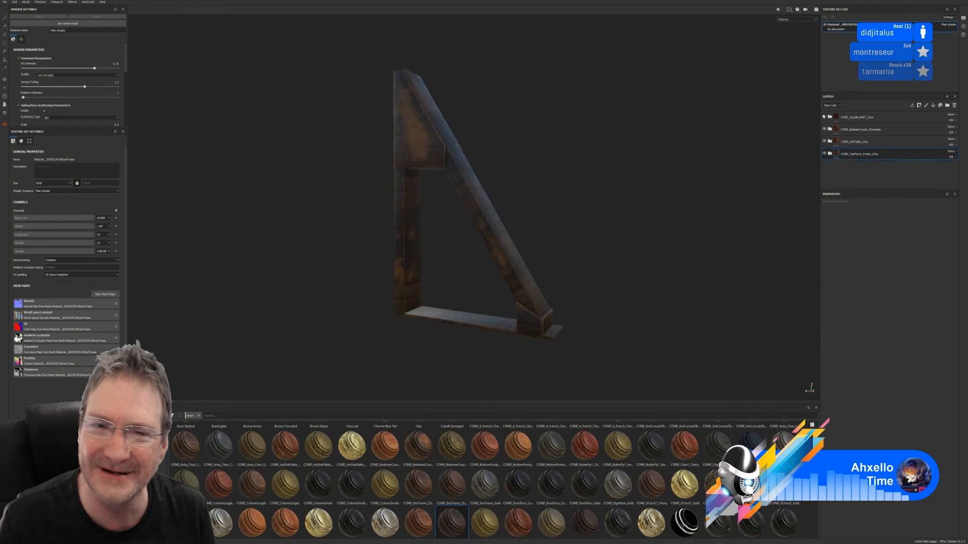
pyautogui.click(824, 129)
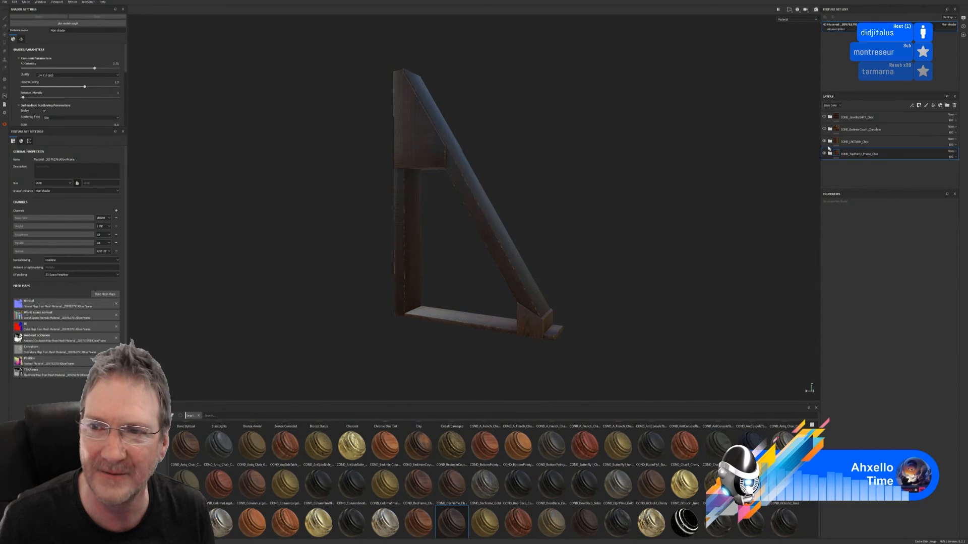
pyautogui.click(824, 141)
pyautogui.click(824, 141)
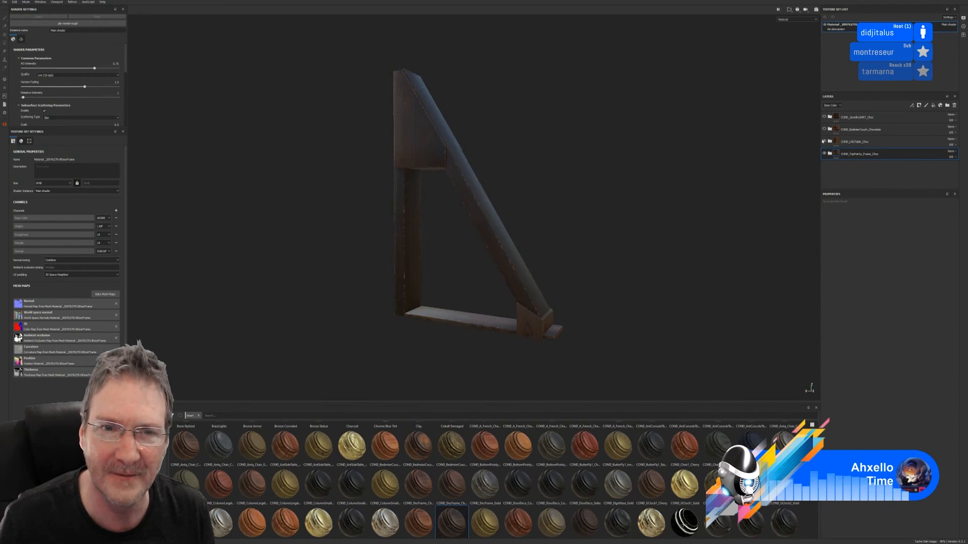
pyautogui.click(824, 142)
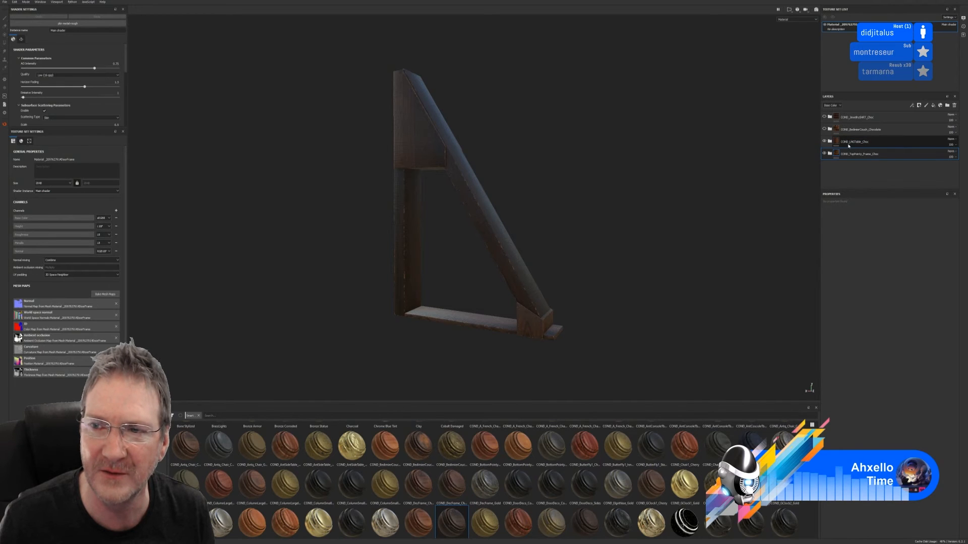
pyautogui.click(824, 142)
pyautogui.click(823, 142)
pyautogui.click(823, 142)
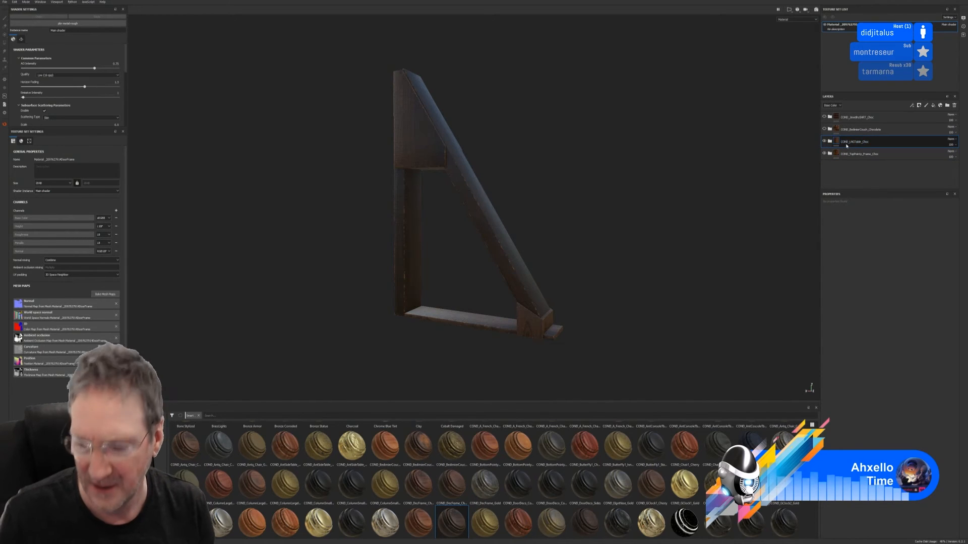
pyautogui.press('Delete')
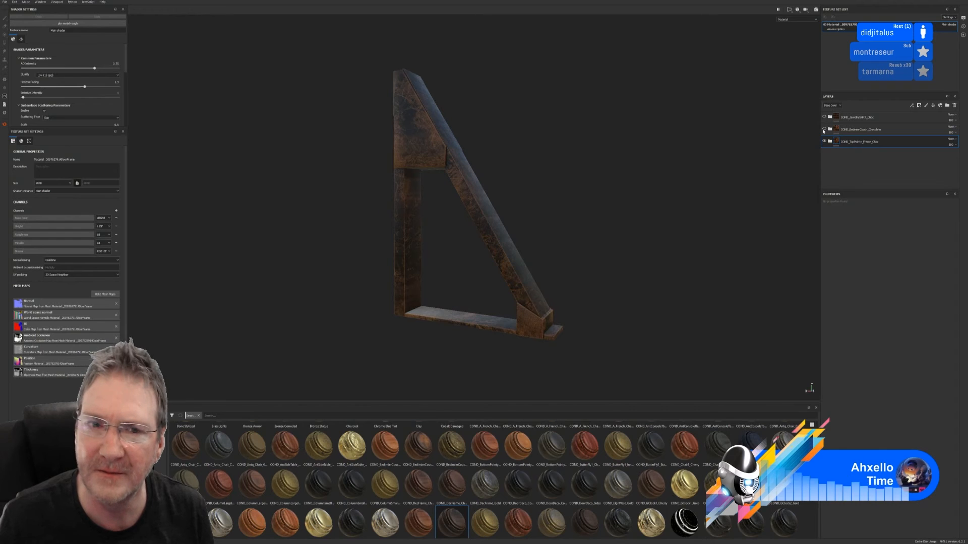
# Toggle the BedroomCouch and Jewelry materials to compare their wood looks, leaving only the Jewelry one shown above the Frame material
pyautogui.click(824, 129)
pyautogui.click(823, 130)
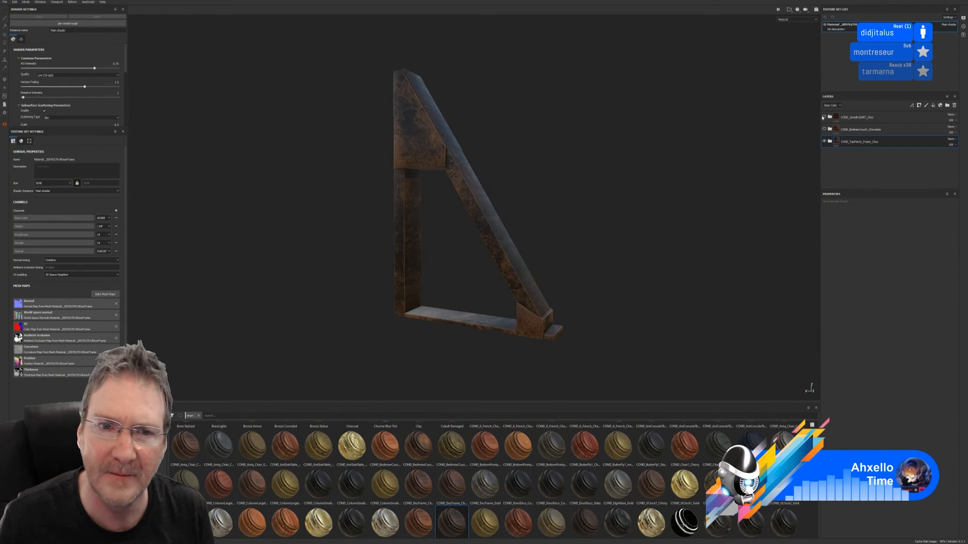
pyautogui.click(824, 117)
pyautogui.click(824, 117)
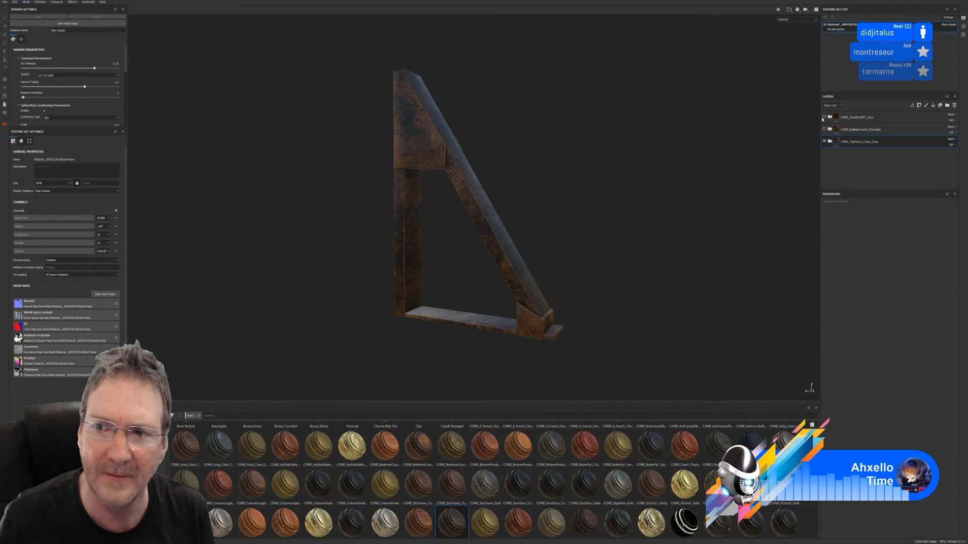
pyautogui.click(825, 117)
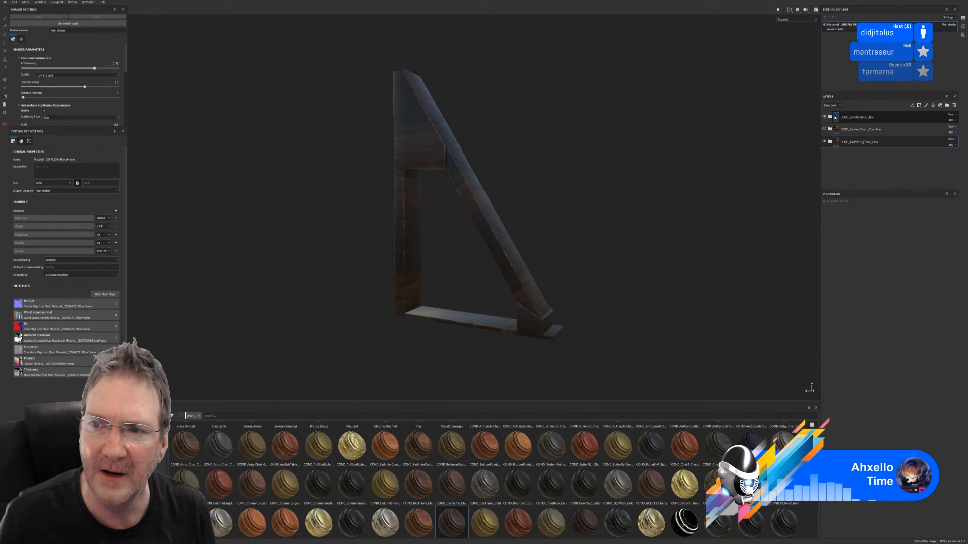
# Expand the Jewelry material's folder and set the Wood Beech Honey fill's UV rotation to 90
pyautogui.click(841, 118)
pyautogui.click(830, 116)
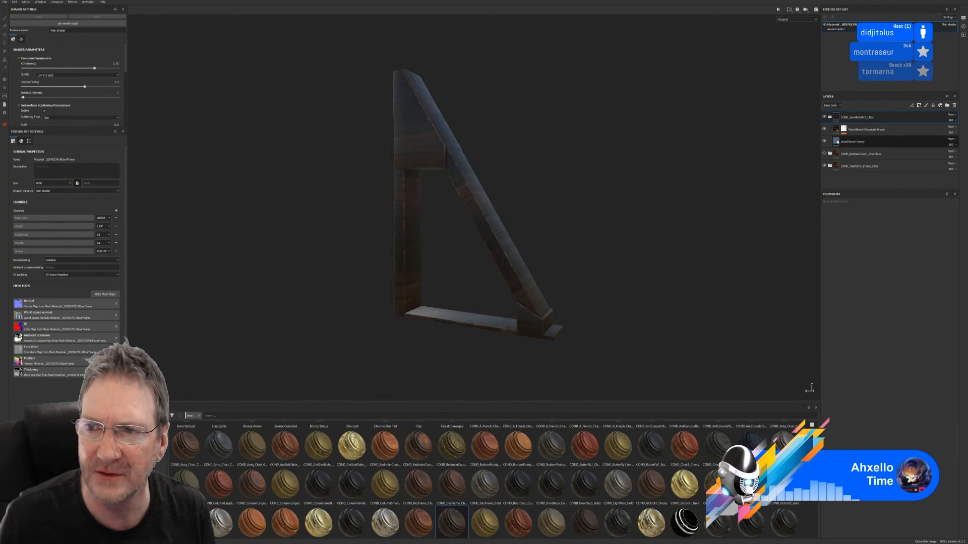
pyautogui.click(838, 142)
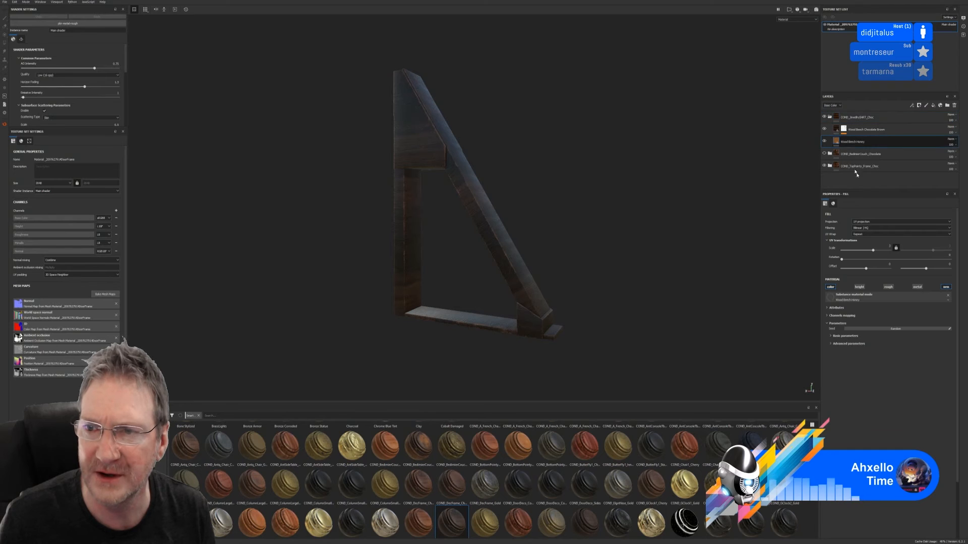
pyautogui.click(941, 255)
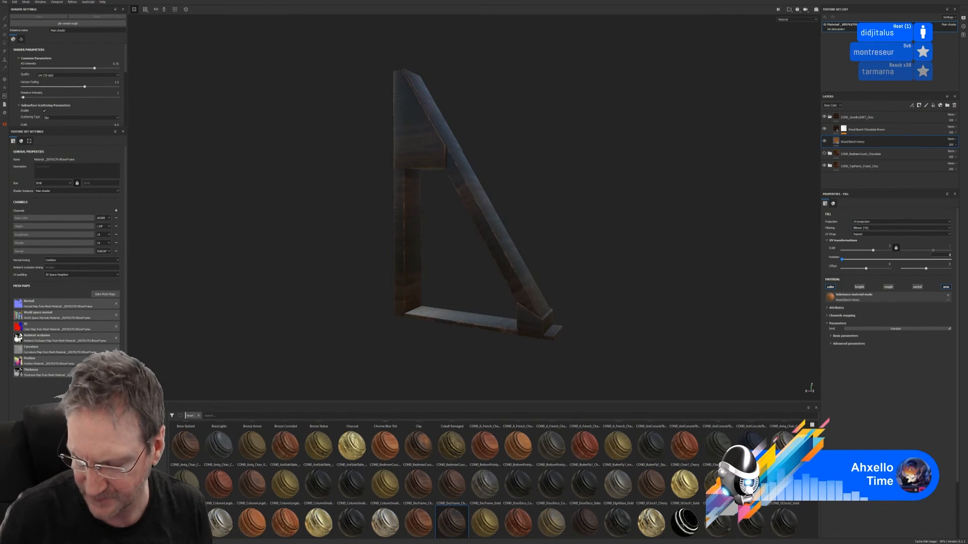
pyautogui.write('90')
pyautogui.press('Return')
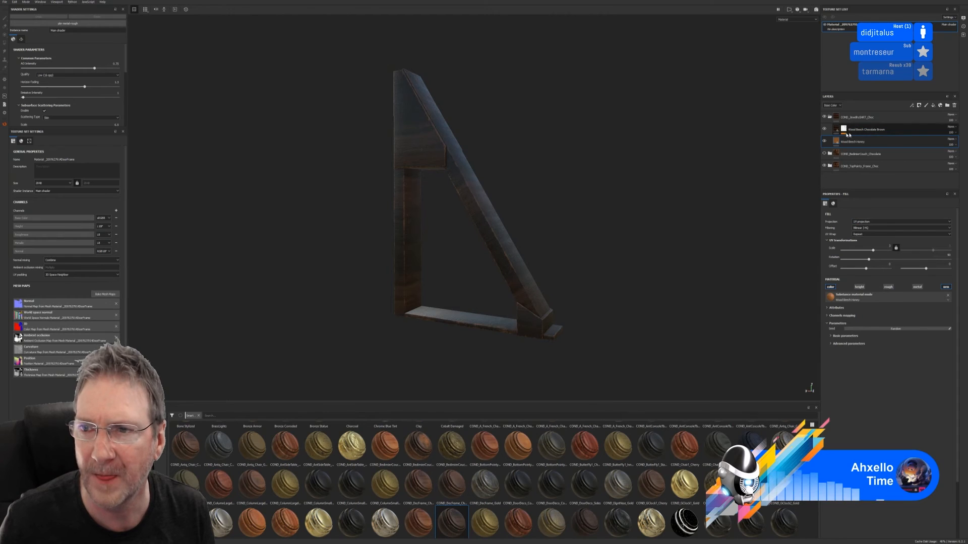
# Set the UV rotation of the Jewelry material's Wood Beech Chocolate Brown fill to 90 and collapse its folder
pyautogui.click(848, 133)
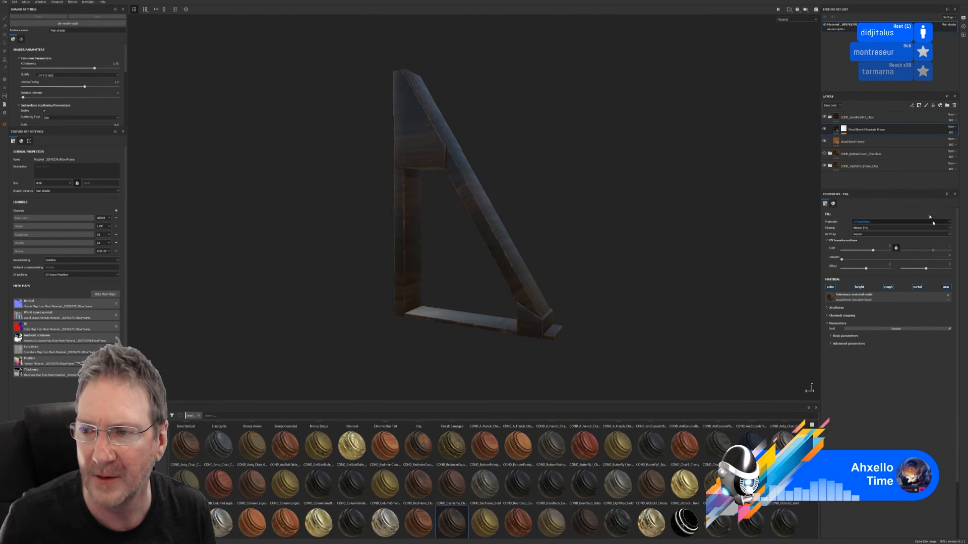
pyautogui.click(949, 255)
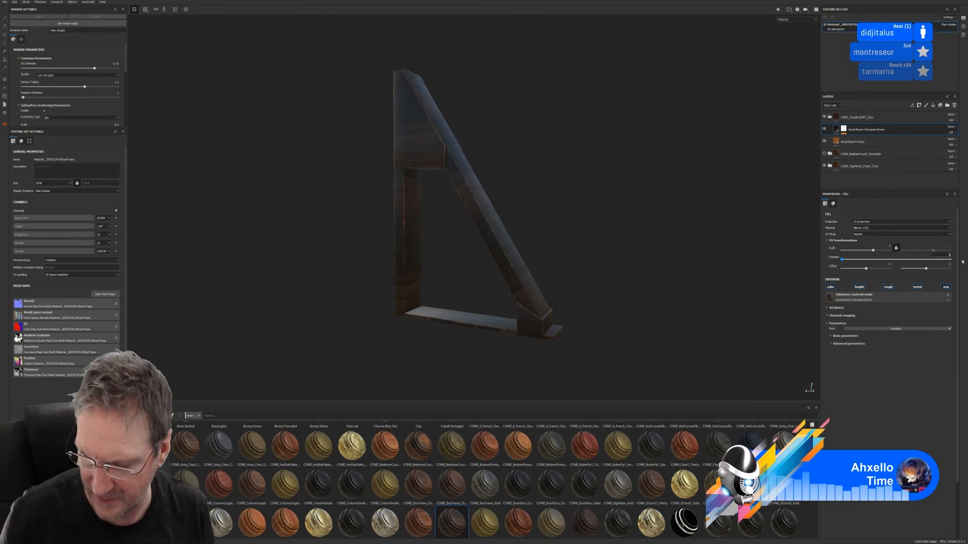
pyautogui.write('90')
pyautogui.press('Return')
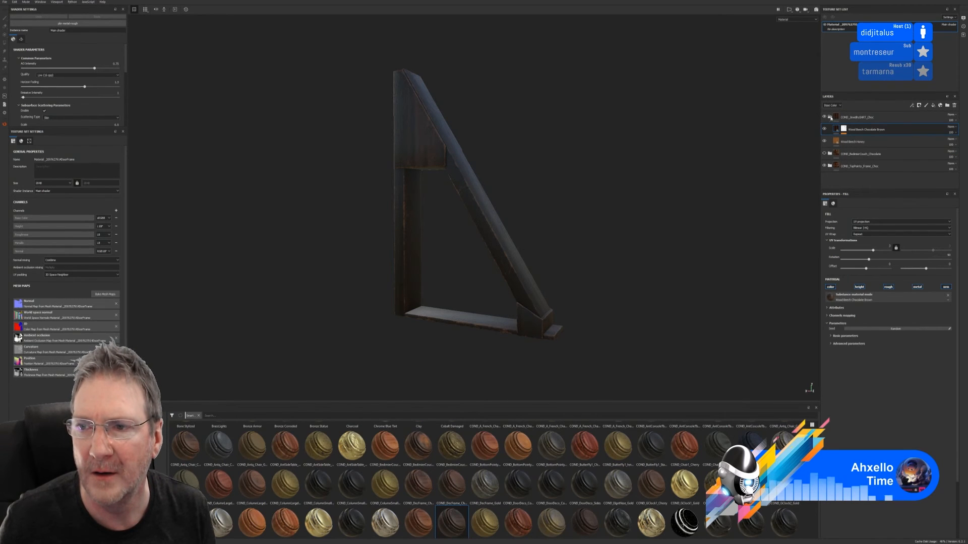
pyautogui.click(830, 117)
# Show the BedroomCouch material instead of Jewelry and set its Wood Beech Honey fill's UV rotation to 90
pyautogui.click(824, 117)
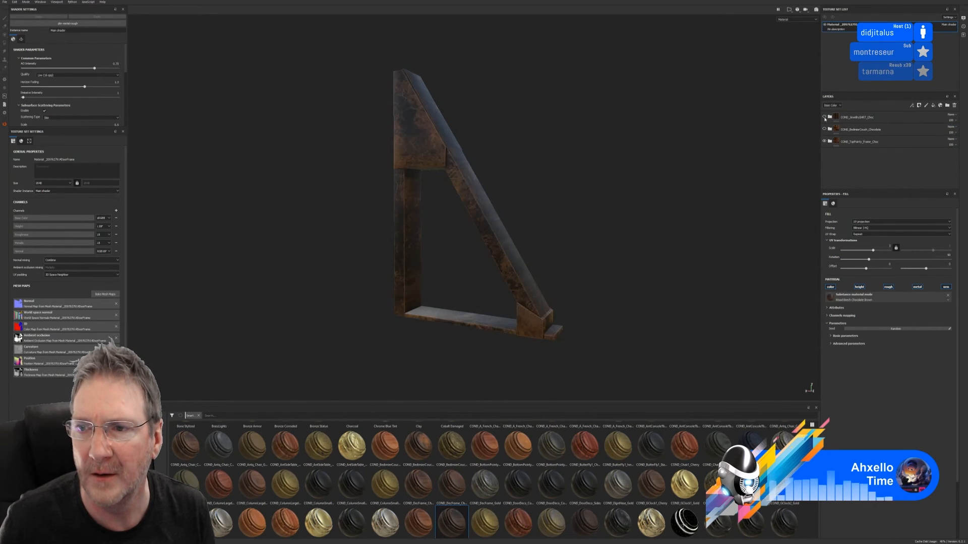
pyautogui.click(824, 130)
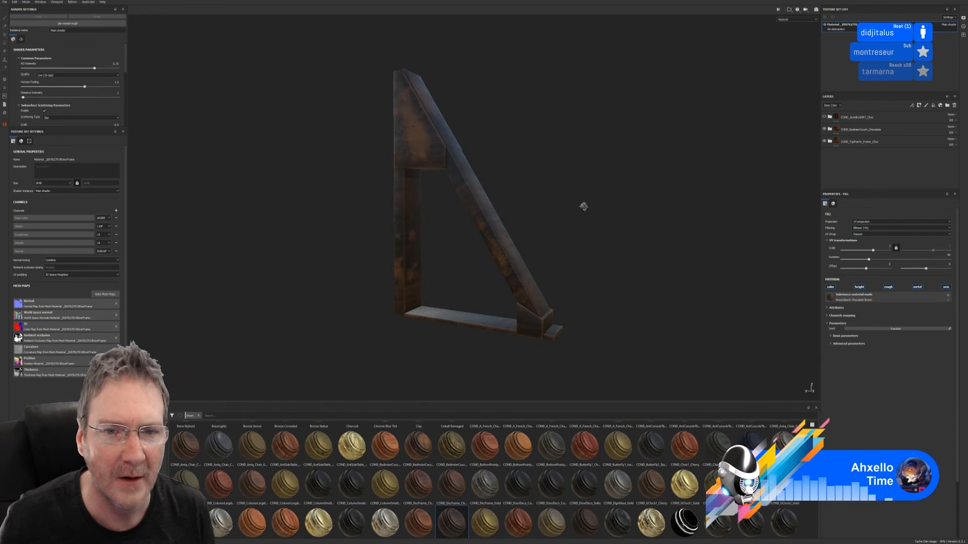
pyautogui.keyDown('alt'); pyautogui.moveTo(581, 205); pyautogui.dragTo(616, 211); pyautogui.keyUp('alt')
pyautogui.click(830, 129)
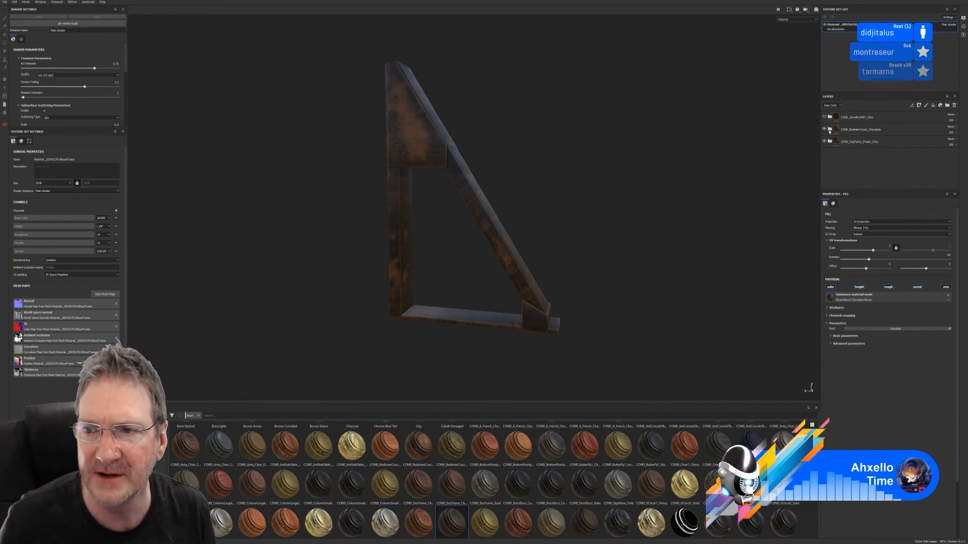
pyautogui.click(834, 155)
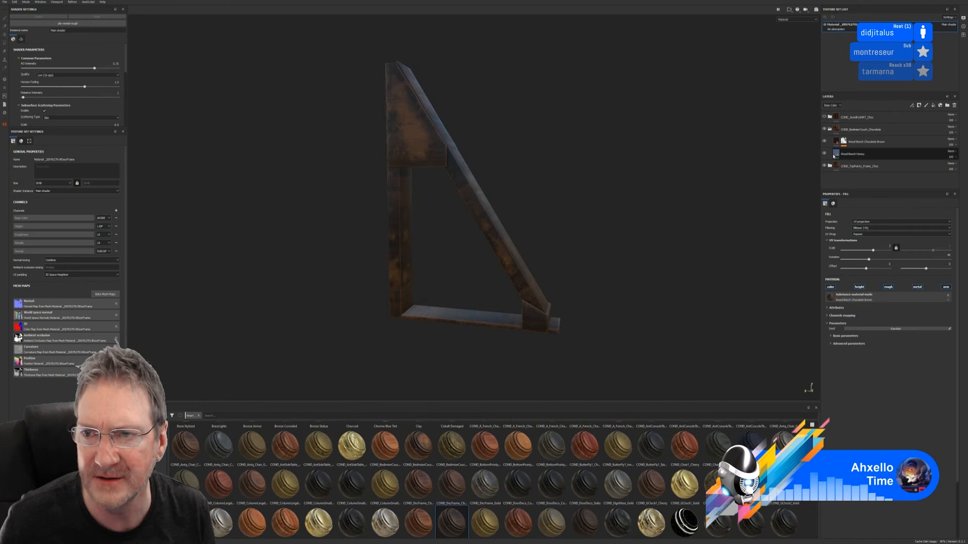
pyautogui.click(949, 256)
pyautogui.write('90')
pyautogui.press('Return')
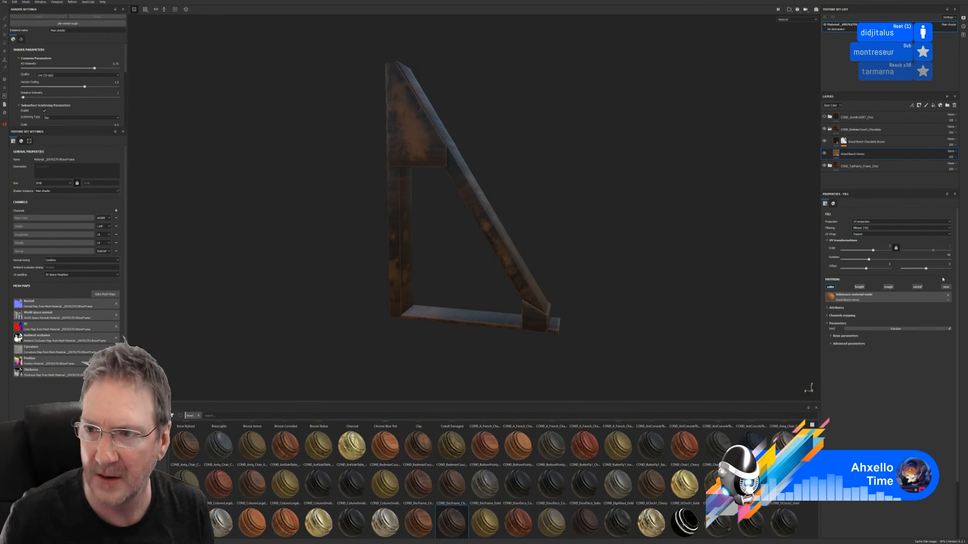
# Set the UV rotation of the BedroomCouch material's Wood Beech Chocolate Brown fill to 90 and collapse its folder
pyautogui.click(837, 144)
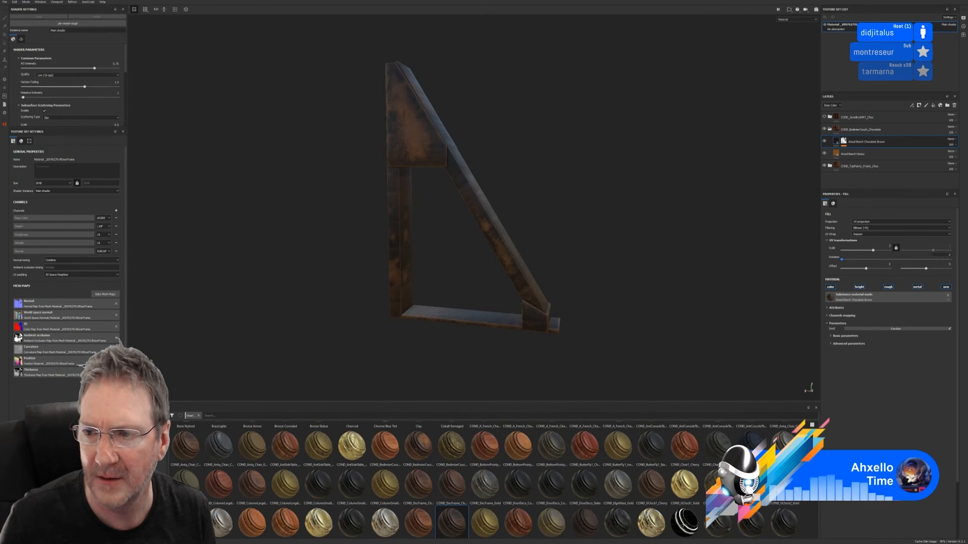
pyautogui.click(949, 256)
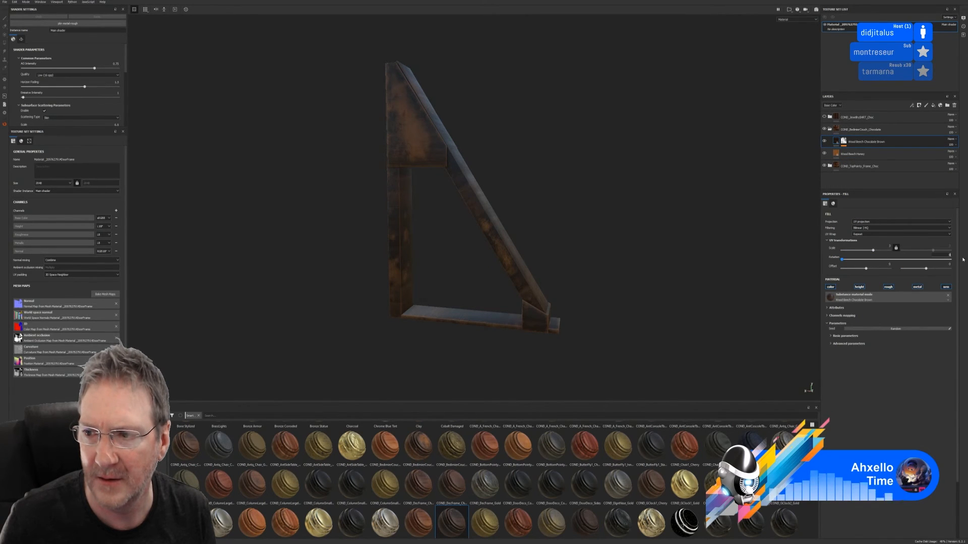
pyautogui.write('90')
pyautogui.press('Return')
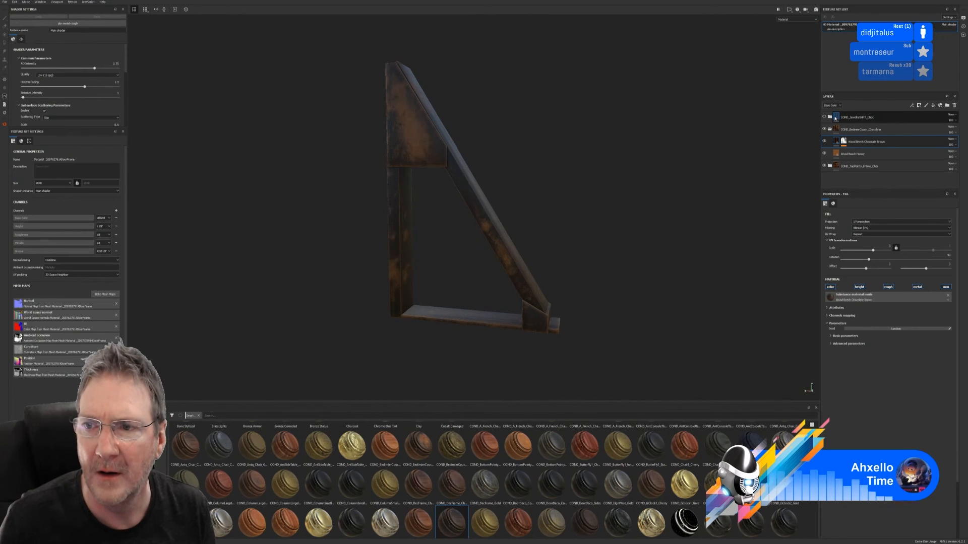
pyautogui.click(830, 130)
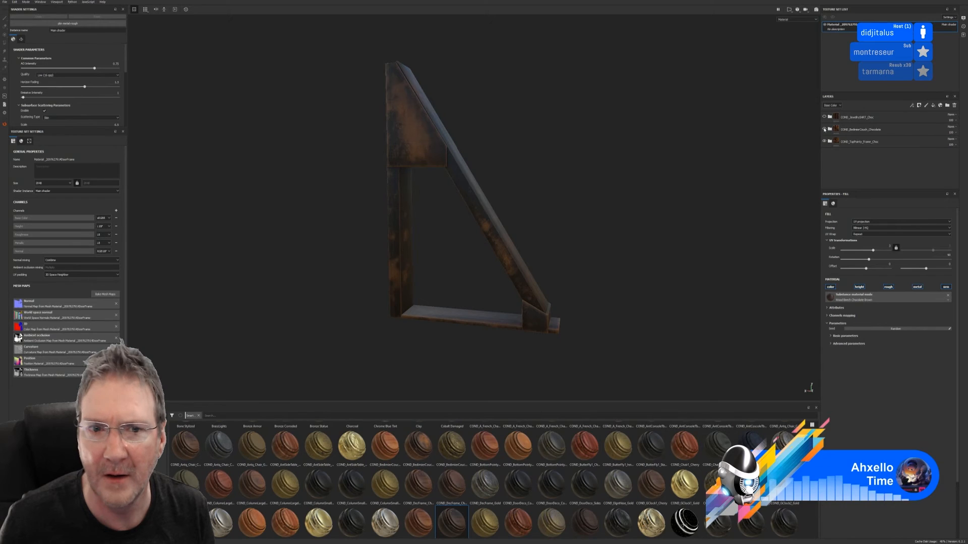
# Hide the BedroomCouch material and set the UV rotation of the Frame material's Wood Beech Honey fill to 90
pyautogui.click(824, 129)
pyautogui.keyDown('alt'); pyautogui.moveTo(641, 214); pyautogui.dragTo(512, 210); pyautogui.keyUp('alt')
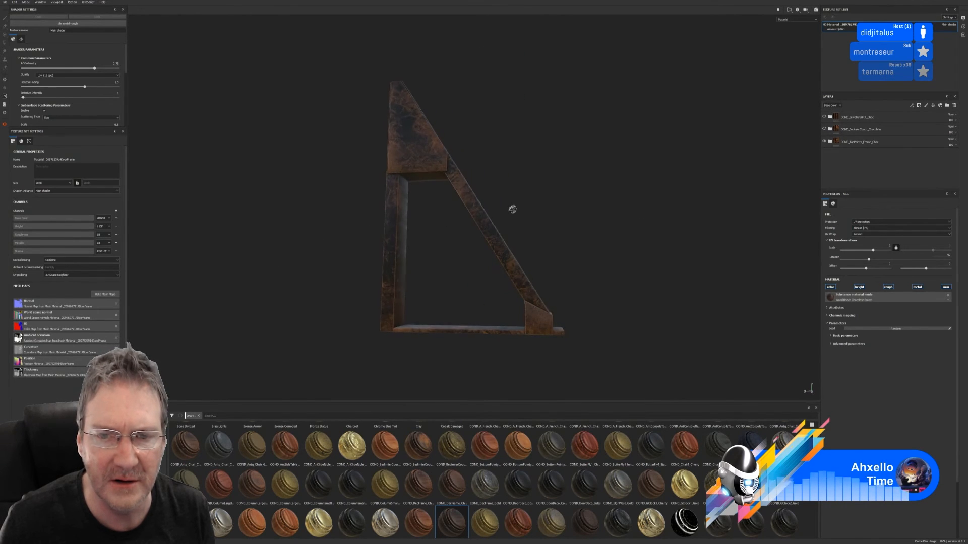
pyautogui.click(829, 142)
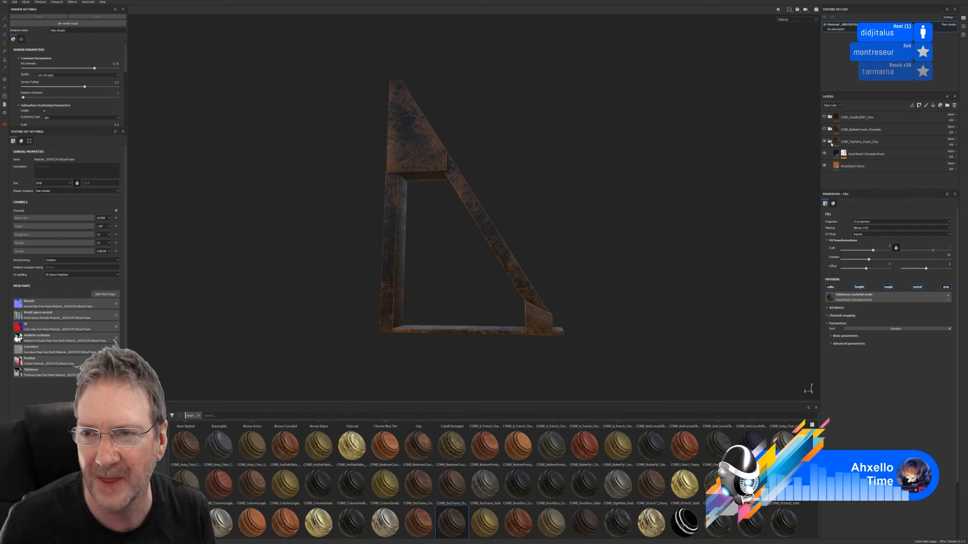
pyautogui.click(838, 166)
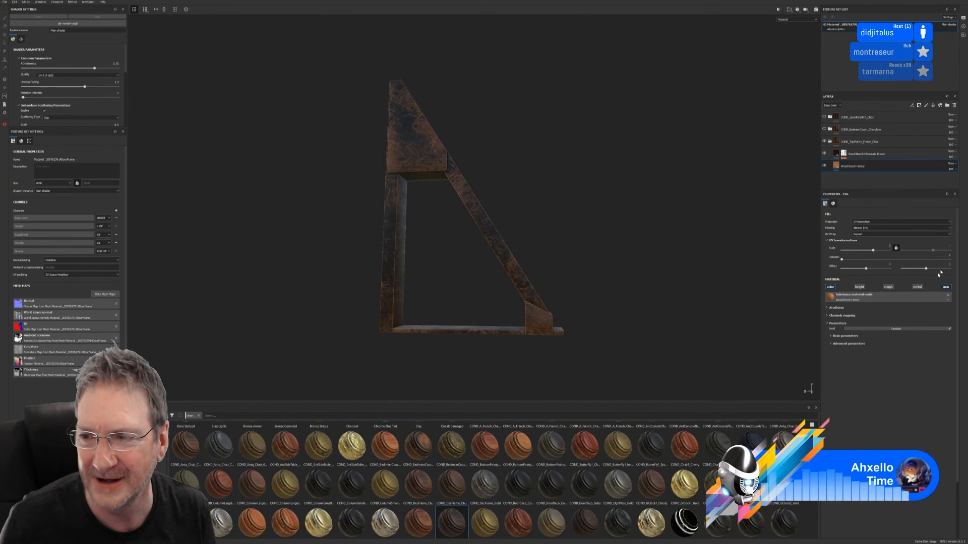
pyautogui.click(943, 255)
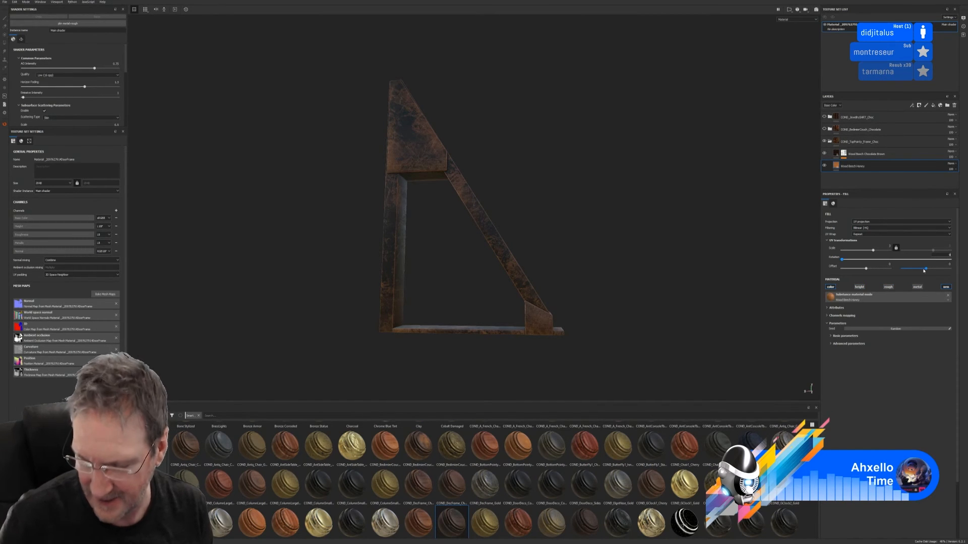
pyautogui.write('90')
pyautogui.press('Return')
# Set the Frame material's Wood Beech Chocolate Brown fill to a UV rotation of 90, inspect the bracket, and collapse the folder
pyautogui.click(866, 153)
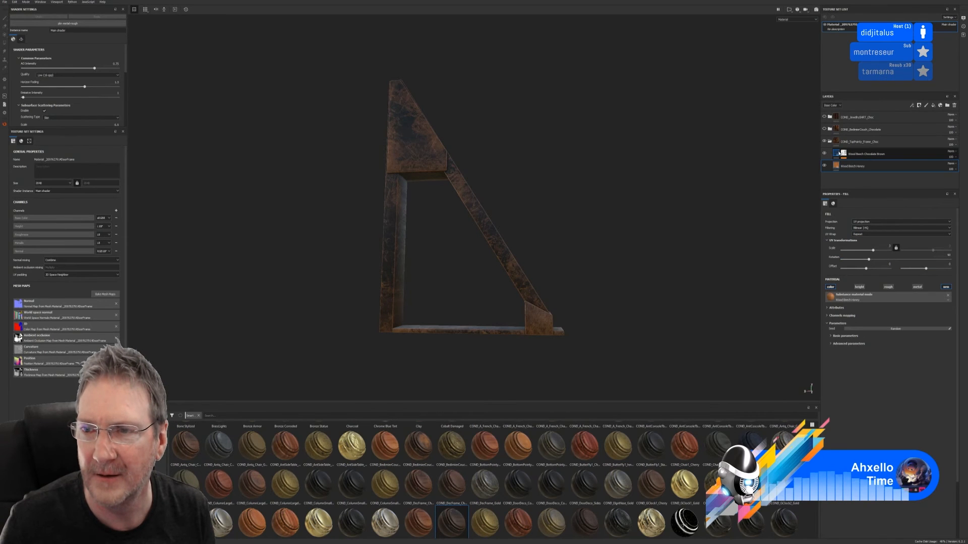
pyautogui.click(944, 256)
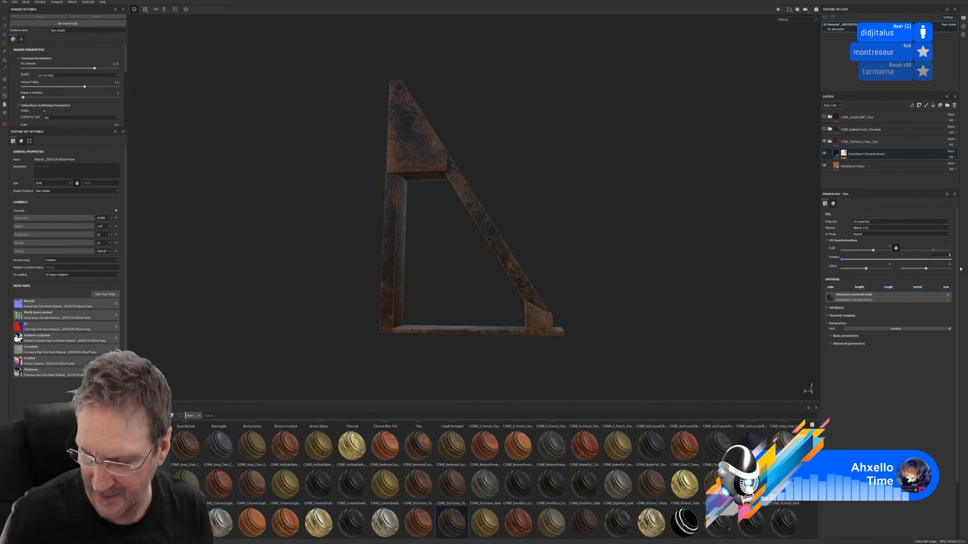
pyautogui.write('90')
pyautogui.press('Return')
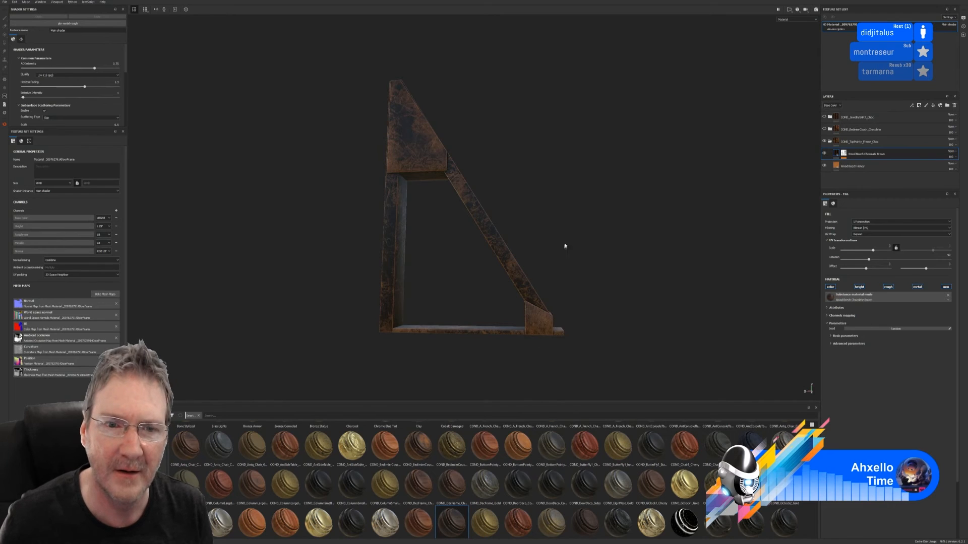
pyautogui.keyDown('alt'); pyautogui.moveTo(564, 246); pyautogui.dragTo(494, 275); pyautogui.keyUp('alt')
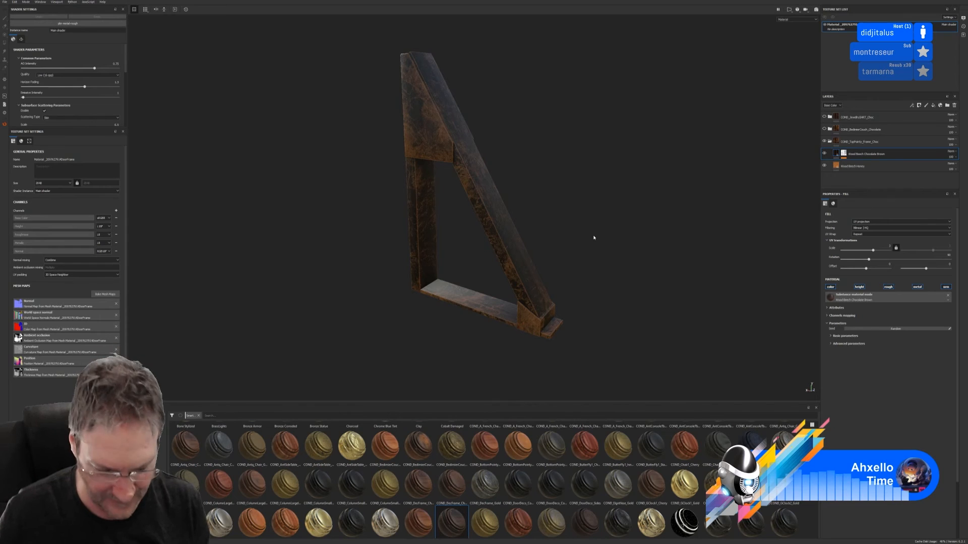
pyautogui.keyDown('alt'); pyautogui.moveTo(372, 201); pyautogui.dragTo(433, 196); pyautogui.keyUp('alt')
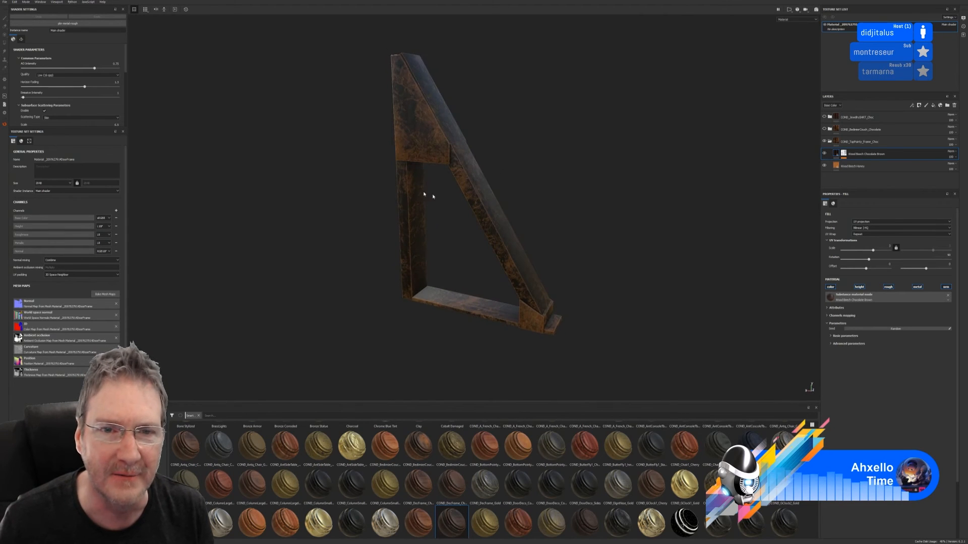
pyautogui.click(829, 141)
# Show the BedroomCouch material and compare it with the Jewelry material, leaving Jewelry hidden
pyautogui.click(825, 130)
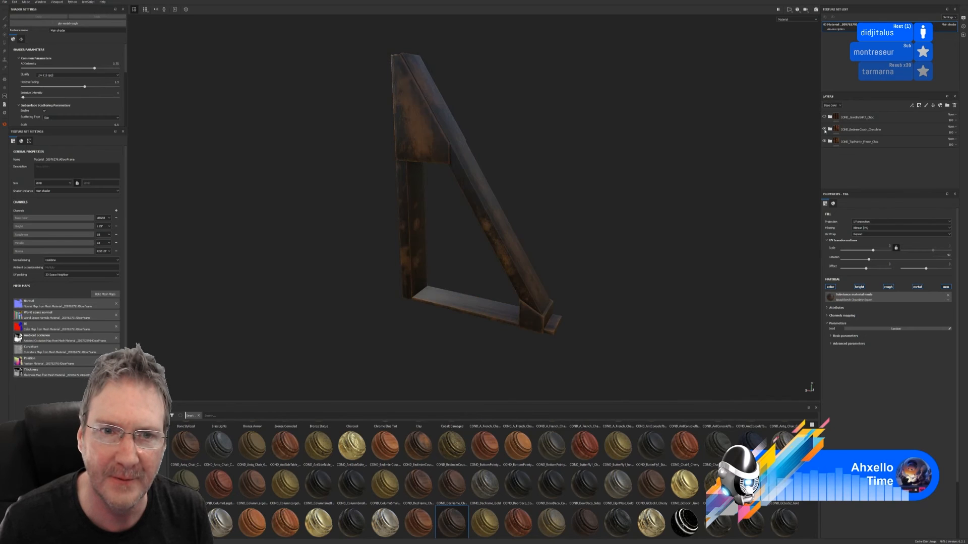
pyautogui.click(824, 118)
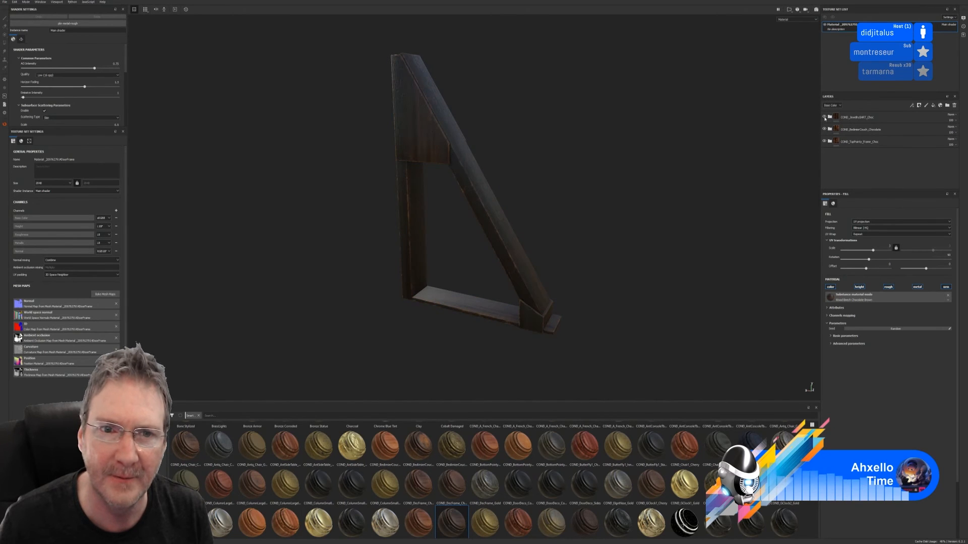
pyautogui.click(825, 118)
# Apply the Surface Worn smart mask to the BedroomCouch material folder
pyautogui.click(860, 130)
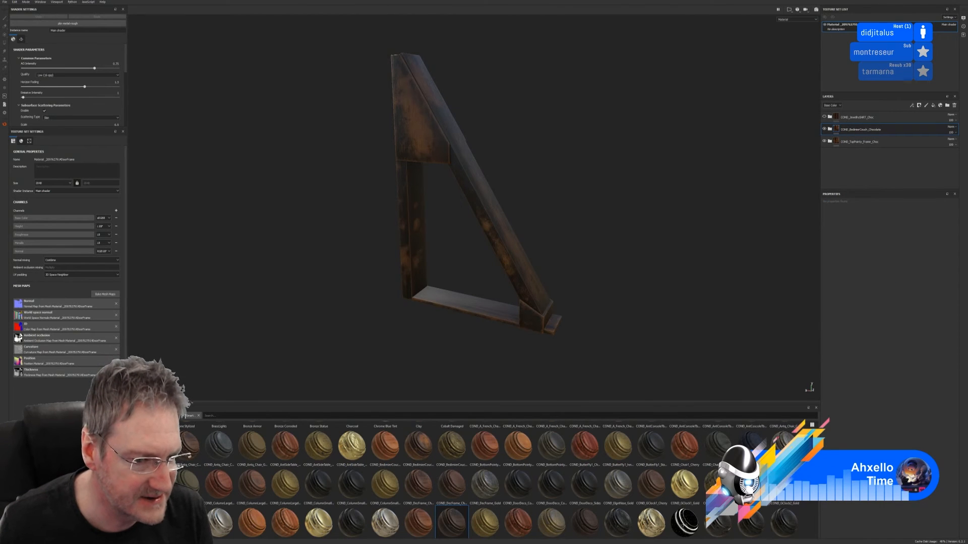
pyautogui.click(144, 519)
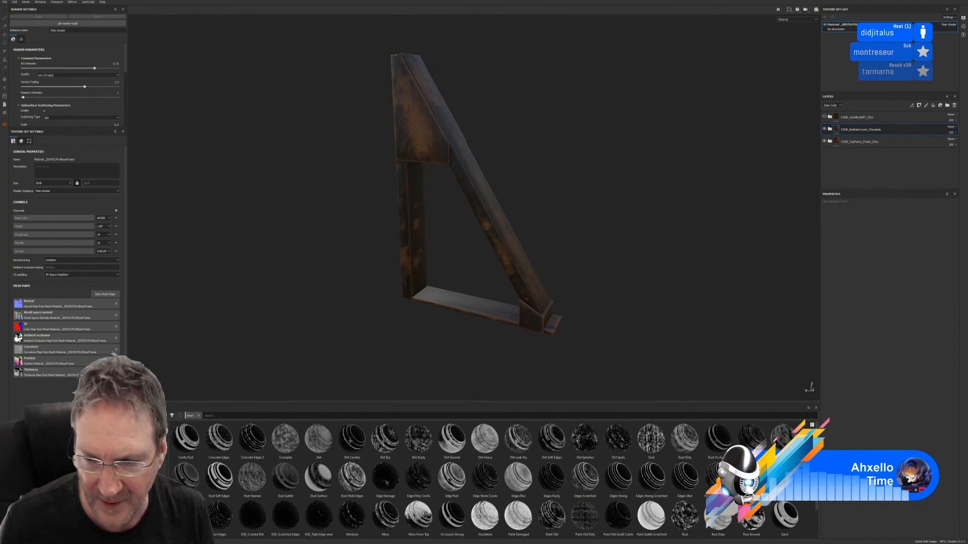
pyautogui.scroll(-1, 215, 536)
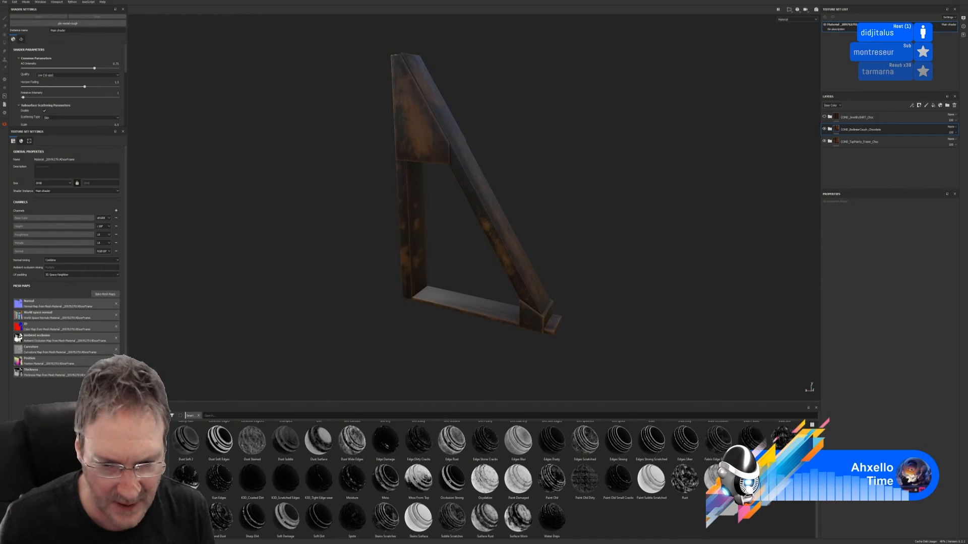
pyautogui.moveTo(519, 517)
pyautogui.mouseDown()
pyautogui.moveTo(886, 206)
pyautogui.moveTo(890, 134)
pyautogui.mouseUp()
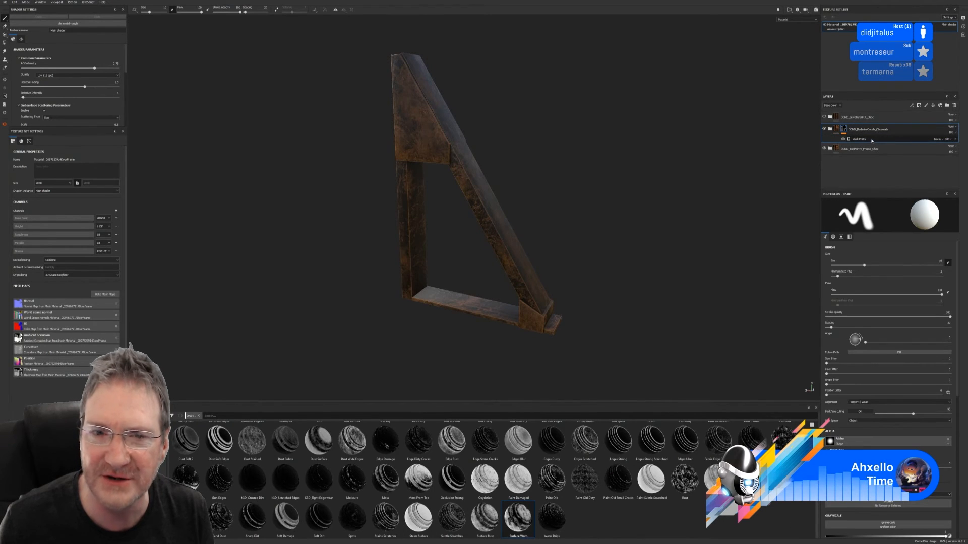
# Raise the Global Balance of the BedroomCouch mask's Mask Editor generator to about 0.83 and inspect the bracket
pyautogui.click(872, 140)
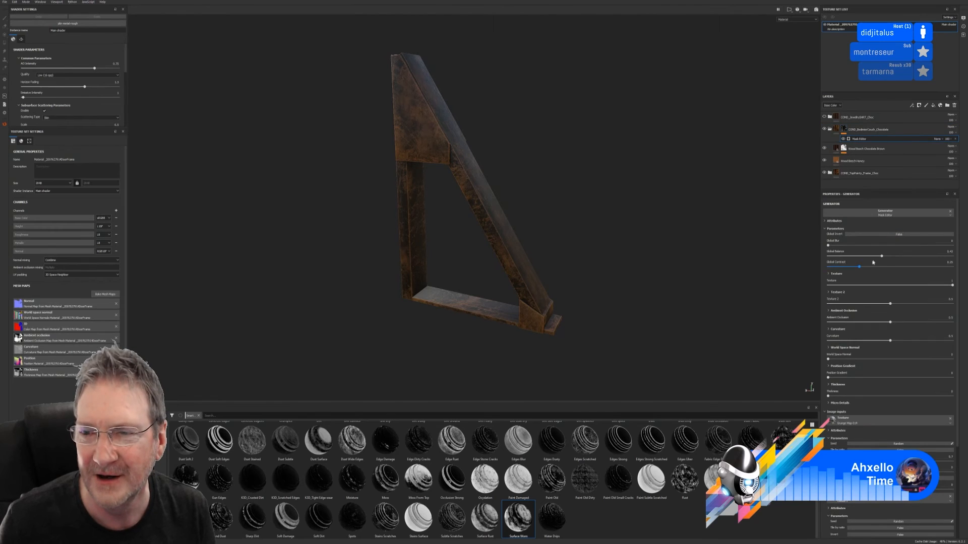
pyautogui.moveTo(876, 262); pyautogui.dragTo(955, 277)
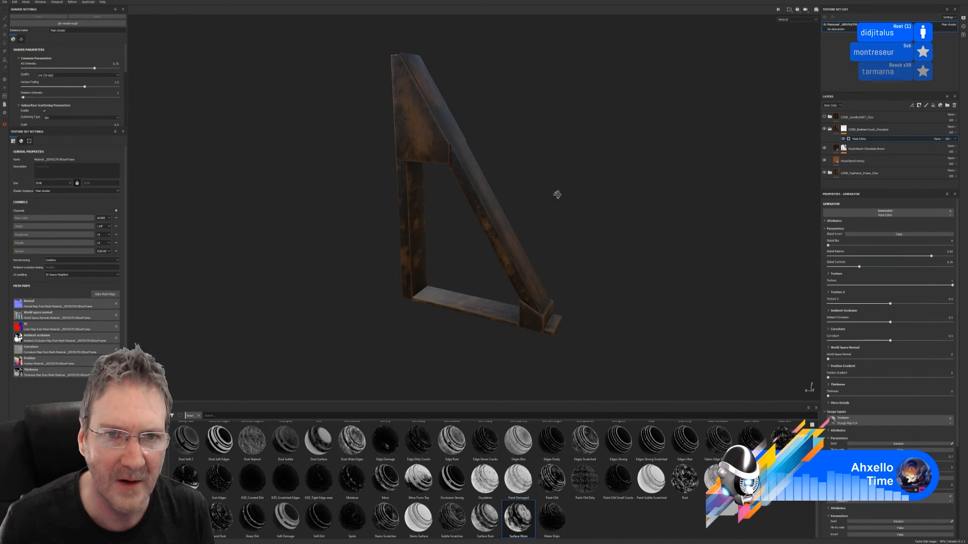
pyautogui.moveTo(557, 195)
pyautogui.keyDown('alt'); pyautogui.mouseDown()
pyautogui.moveTo(667, 175)
pyautogui.moveTo(650, 190)
pyautogui.moveTo(573, 192)
pyautogui.mouseUp(); pyautogui.keyUp('alt')
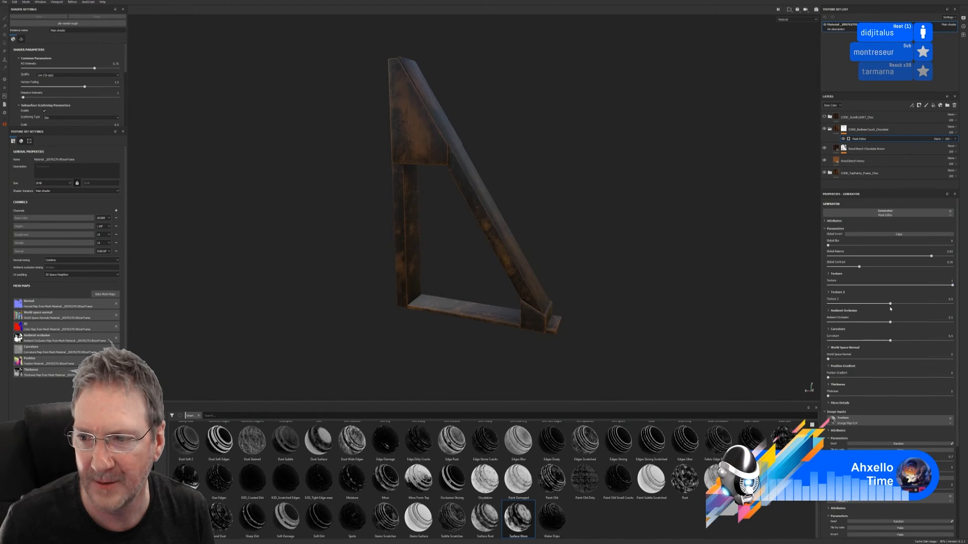
# Set the mask generator's Texture 2 to about 0.18, Ambient Occlusion to about 0.95, Curvature to 1 and World Space Normal to about 0.12
pyautogui.moveTo(890, 305)
pyautogui.mouseDown()
pyautogui.moveTo(962, 312)
pyautogui.moveTo(846, 320)
pyautogui.moveTo(953, 323)
pyautogui.moveTo(836, 323)
pyautogui.moveTo(957, 322)
pyautogui.moveTo(942, 335)
pyautogui.moveTo(827, 341)
pyautogui.moveTo(958, 341)
pyautogui.moveTo(930, 341)
pyautogui.mouseUp()
pyautogui.moveTo(848, 344); pyautogui.dragTo(954, 348)
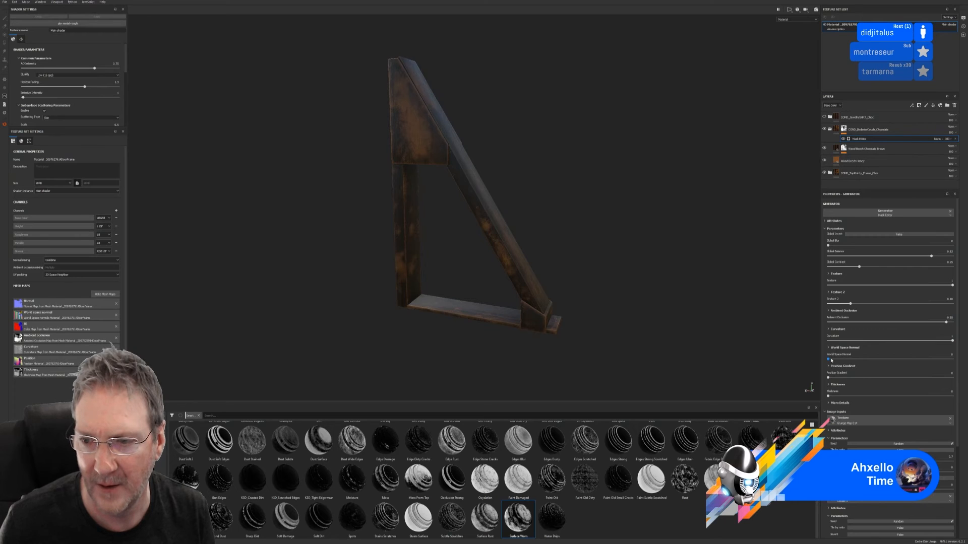
pyautogui.moveTo(828, 360)
pyautogui.mouseDown()
pyautogui.moveTo(951, 360)
pyautogui.moveTo(805, 366)
pyautogui.moveTo(910, 361)
pyautogui.moveTo(843, 360)
pyautogui.mouseUp()
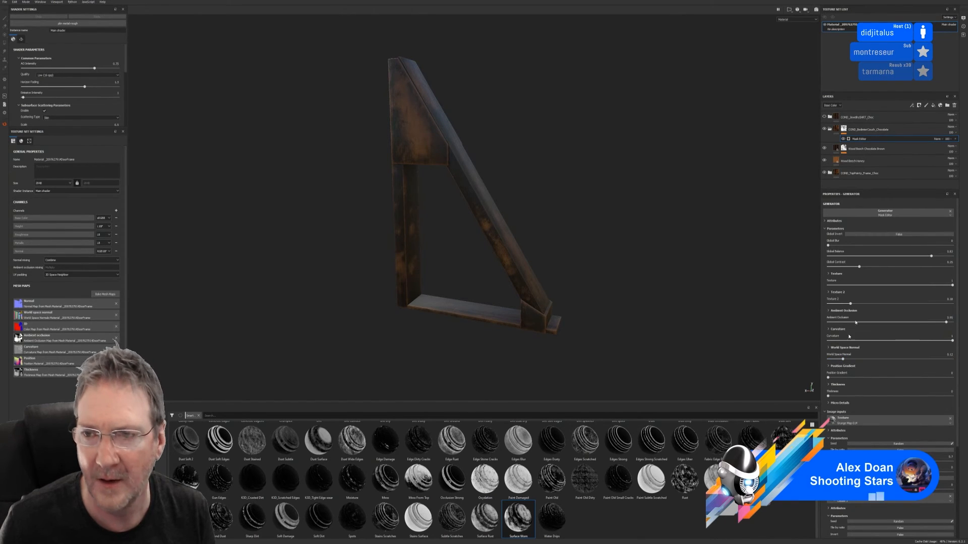
# Collapse the BedroomCouch folder, then show the Jewelry material above it and select it
pyautogui.click(830, 131)
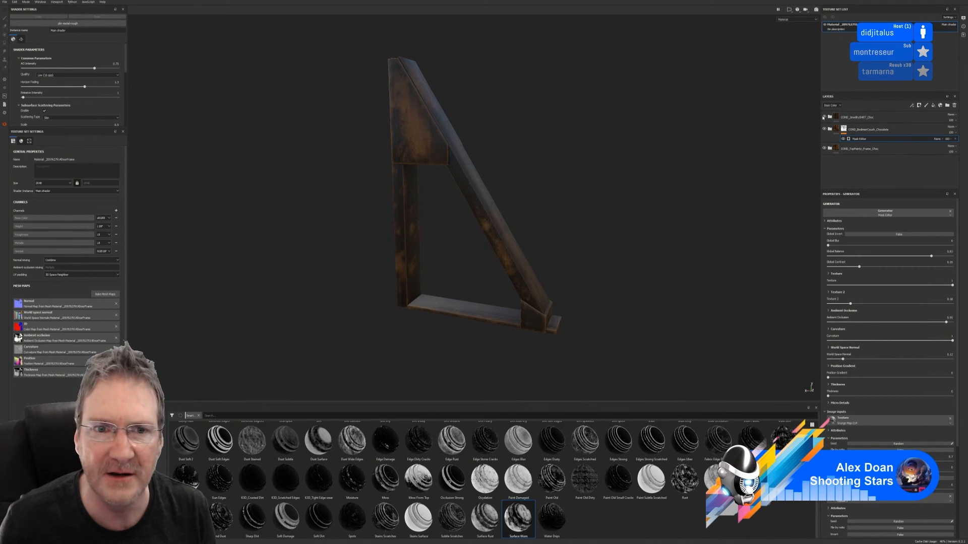
pyautogui.click(824, 117)
pyautogui.click(856, 121)
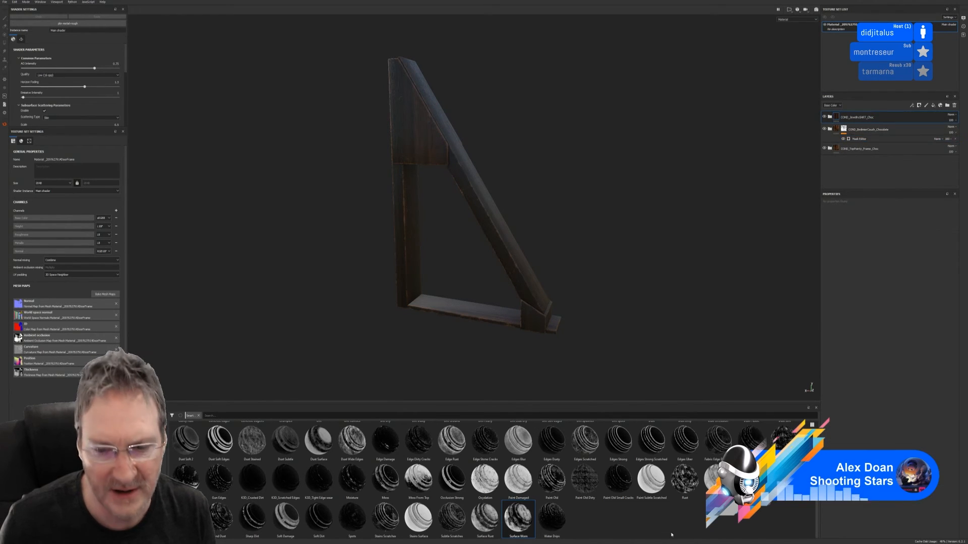
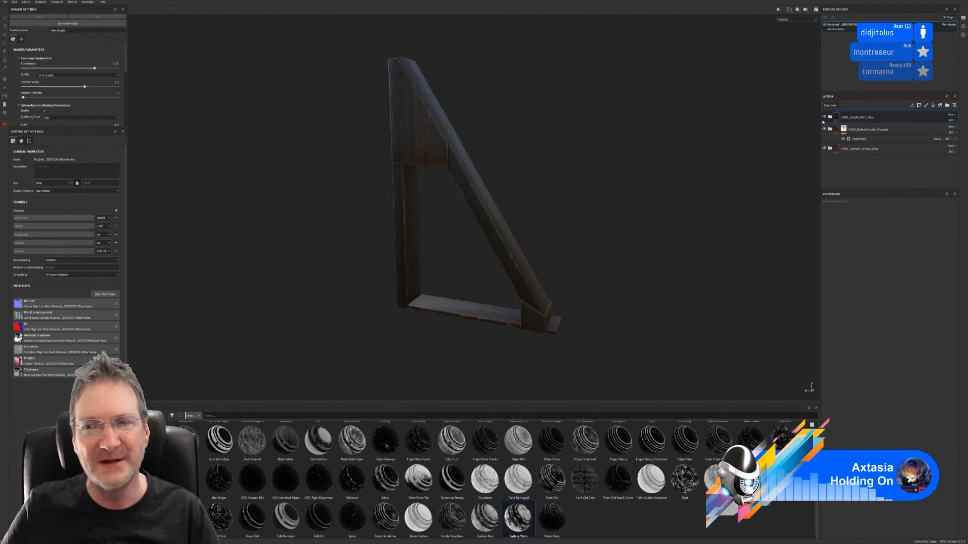
# Compare the wood materials by toggling the Jewelry and BedroomCouch folders' visibility, leaving both visible and the Jewelry folder selected
pyautogui.click(824, 117)
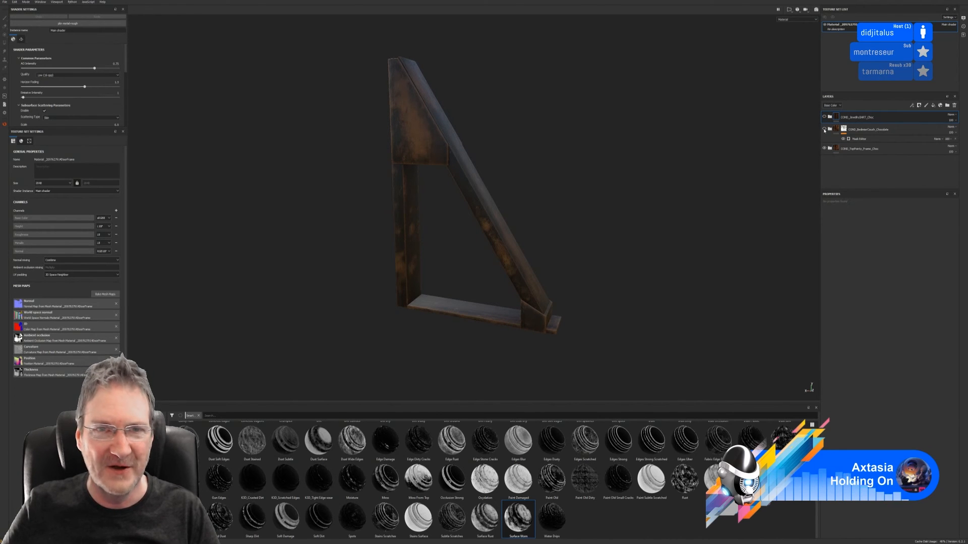
pyautogui.click(824, 130)
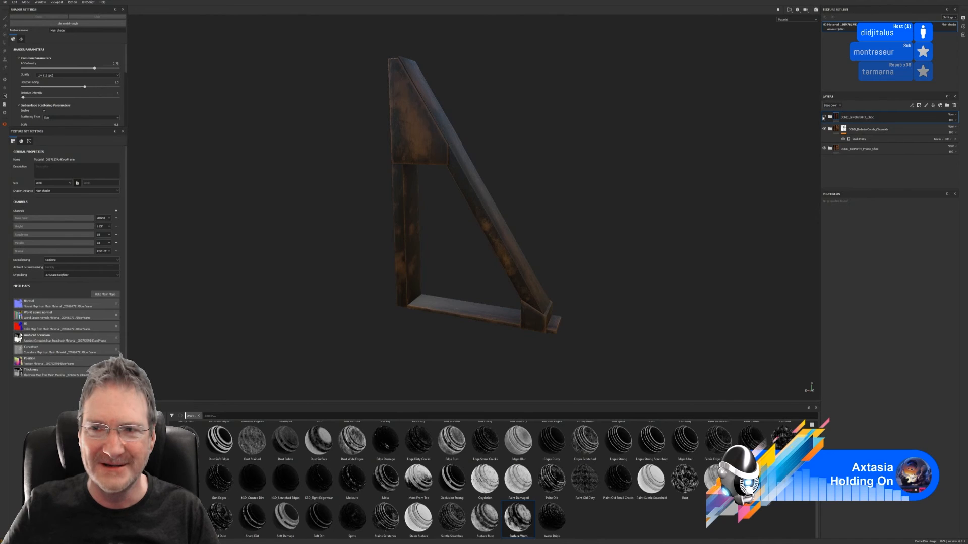
pyautogui.click(824, 117)
pyautogui.click(859, 120)
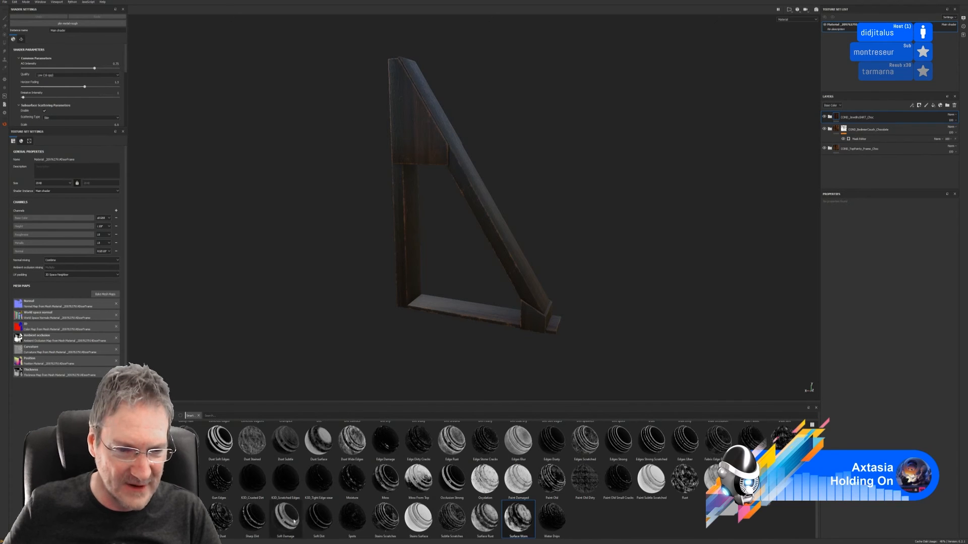
# Try the Dust Wide Edges smart mask on the Jewelry material folder
pyautogui.scroll(1, 807, 444)
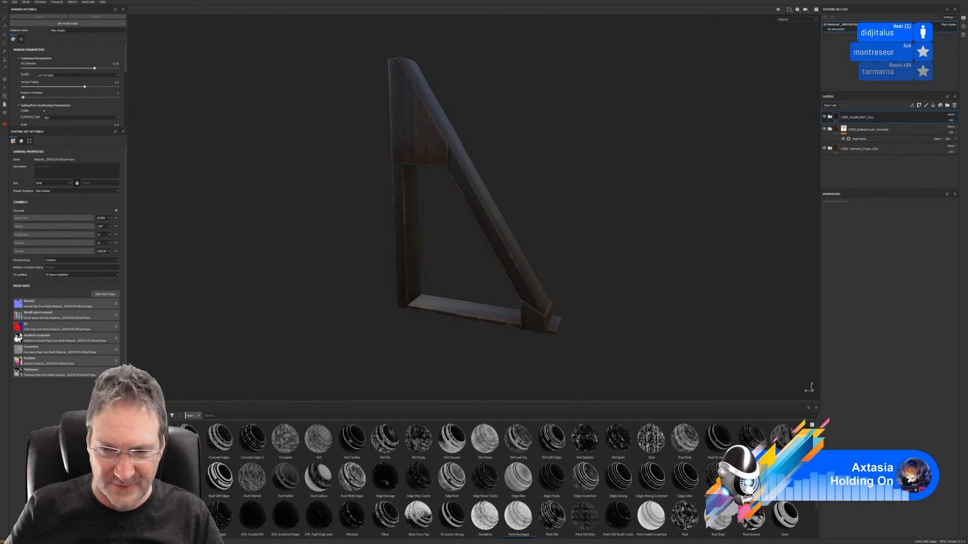
pyautogui.scroll(-2, 518, 519)
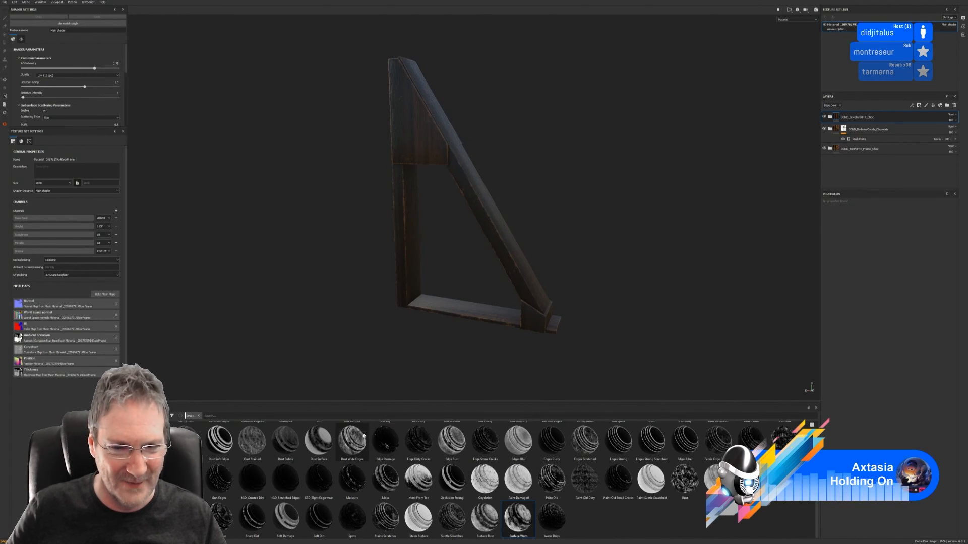
pyautogui.moveTo(353, 441); pyautogui.dragTo(857, 129)
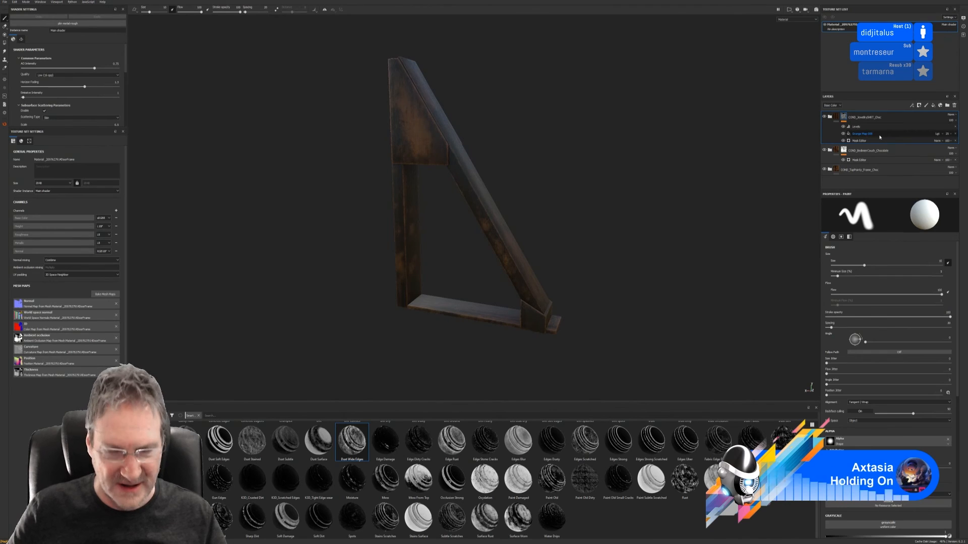
pyautogui.hotkey('ctrl', 'z')
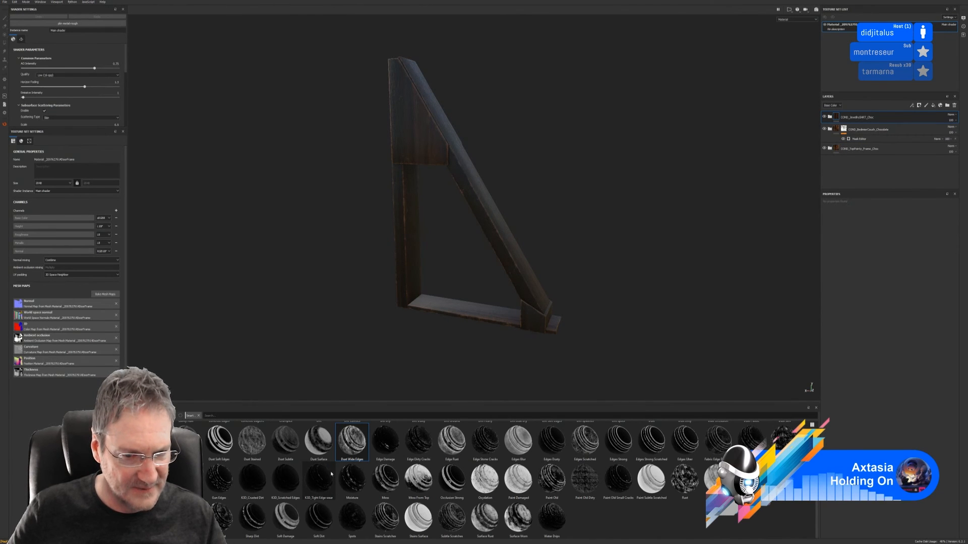
# Try the Dust Surface smart mask on the Jewelry folder with its generator Level at about 0.03, and remove the generator
pyautogui.moveTo(325, 442)
pyautogui.mouseDown()
pyautogui.moveTo(867, 151)
pyautogui.moveTo(892, 120)
pyautogui.mouseUp()
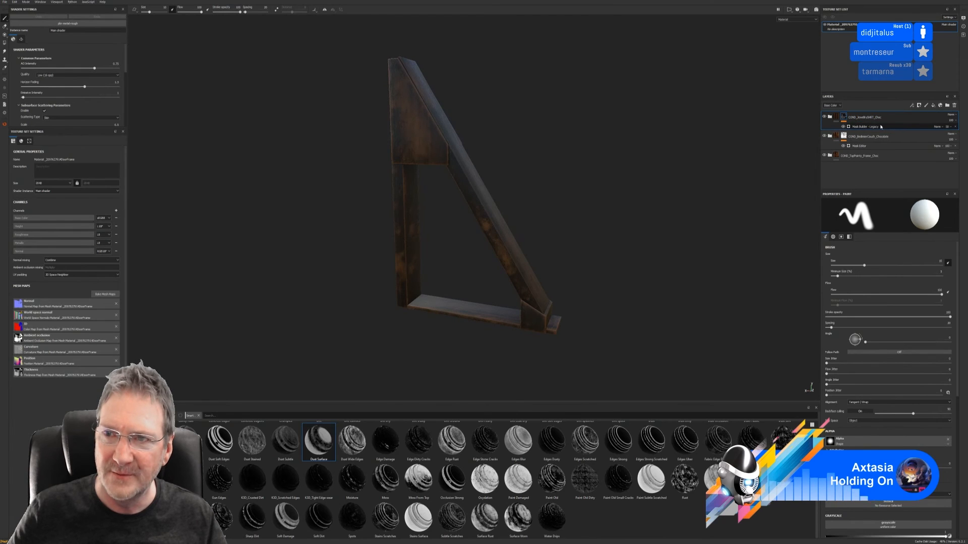
pyautogui.click(879, 128)
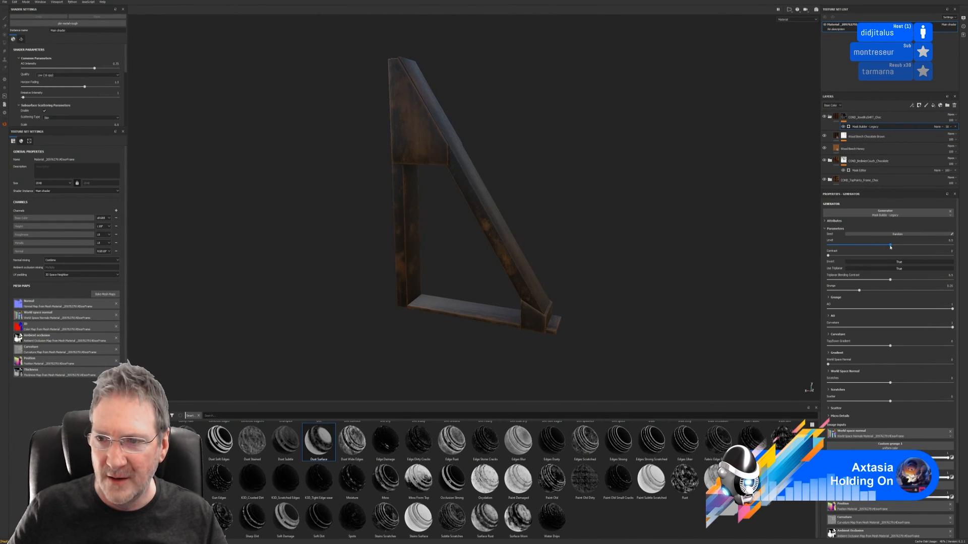
pyautogui.moveTo(890, 247); pyautogui.dragTo(830, 258)
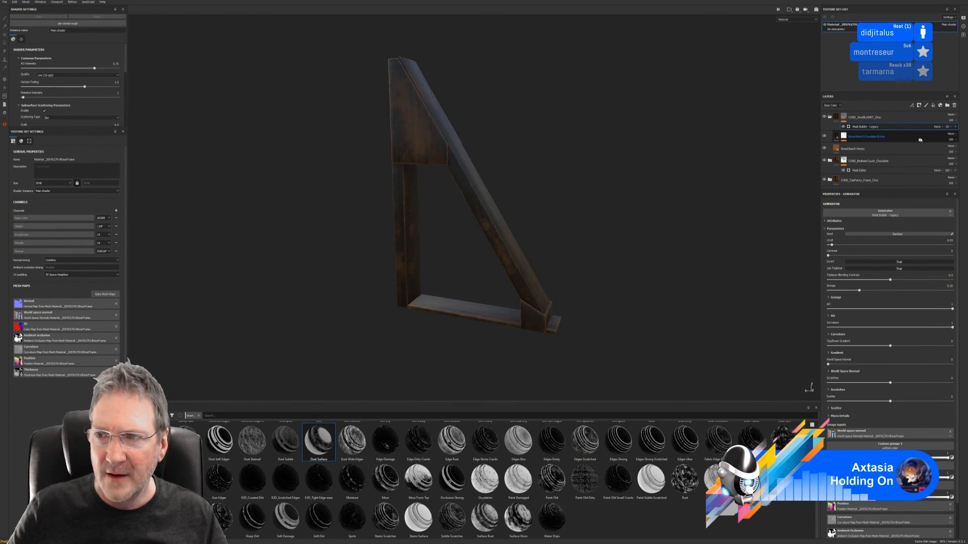
pyautogui.click(955, 127)
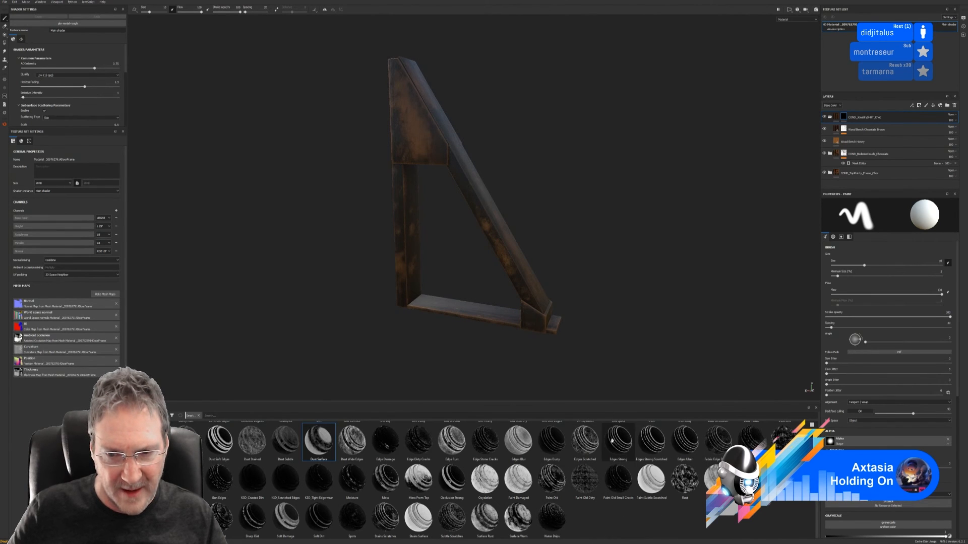
# Apply the Edges Scratched smart mask to the Jewelry folder, setting its Metal Edge Wear generator's Wear Level to about 0.96 and Wear Contrast to about 0.04
pyautogui.moveTo(584, 441); pyautogui.dragTo(888, 121)
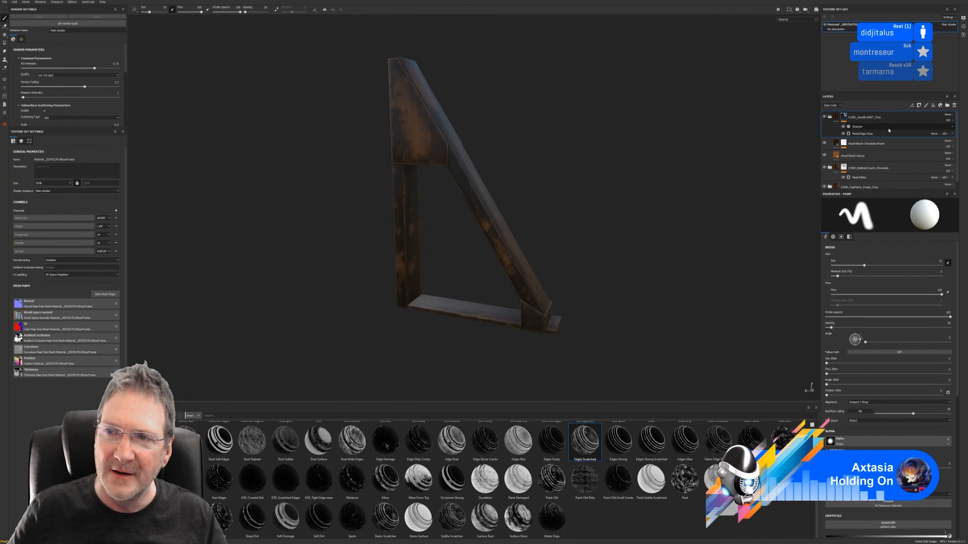
pyautogui.click(873, 134)
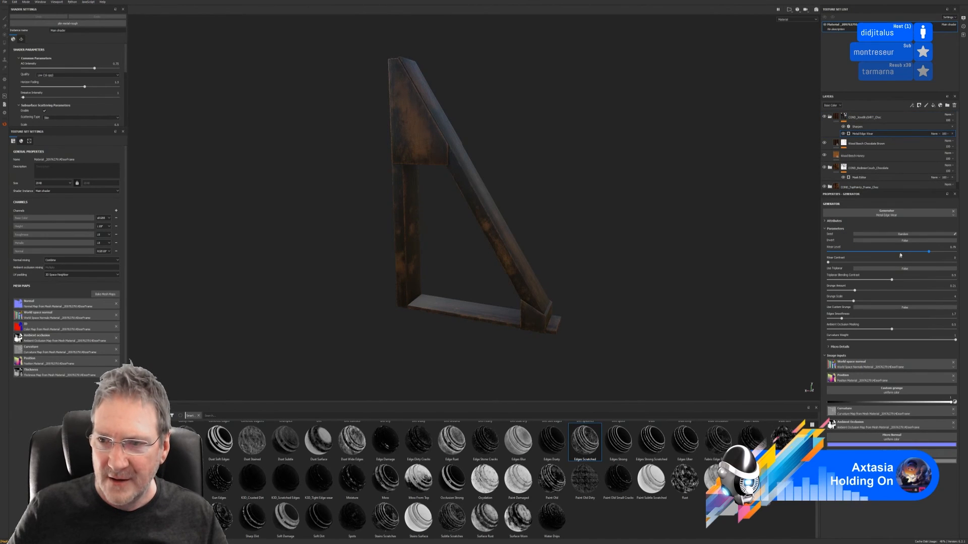
pyautogui.moveTo(929, 253)
pyautogui.mouseDown()
pyautogui.moveTo(957, 253)
pyautogui.moveTo(928, 254)
pyautogui.mouseUp()
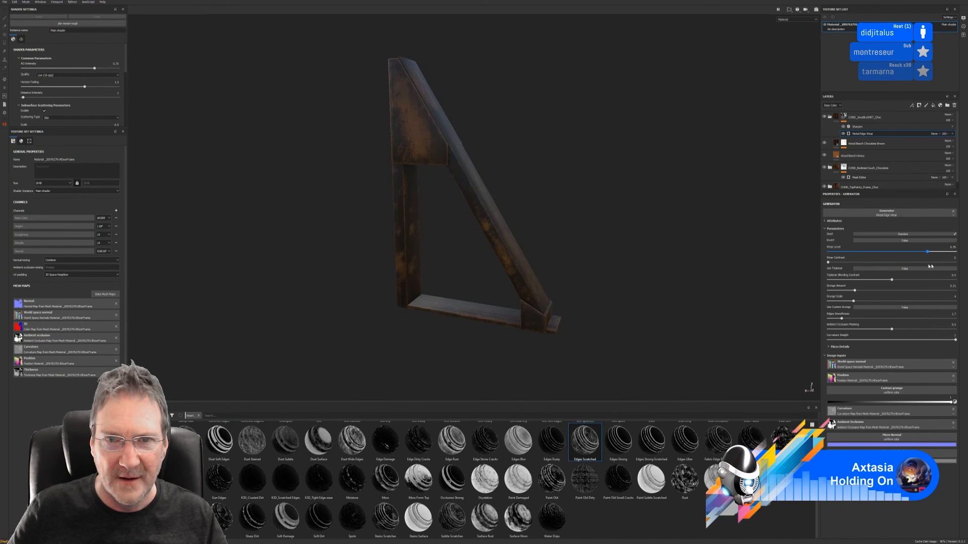
pyautogui.click(952, 252)
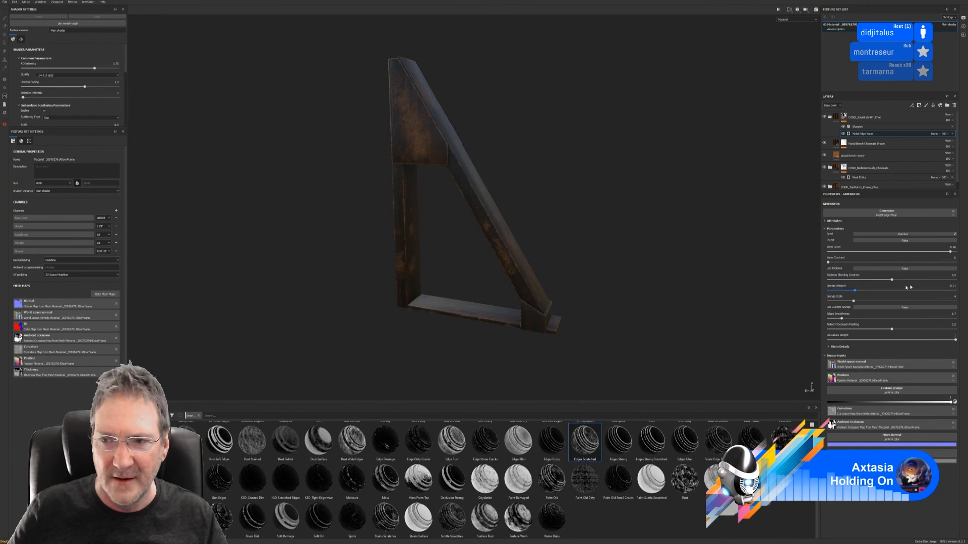
pyautogui.moveTo(831, 264); pyautogui.dragTo(834, 268)
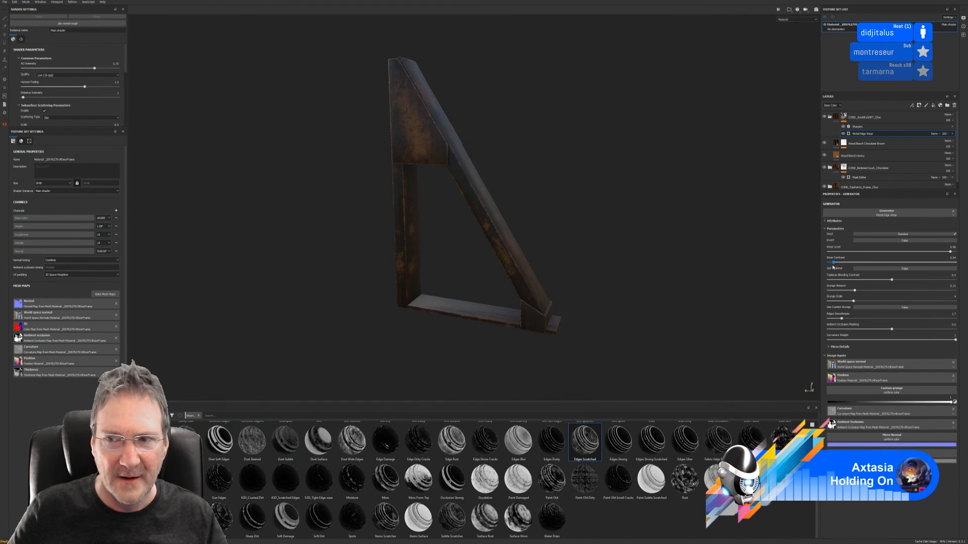
# Try inverting the Metal Edge Wear generator on the Jewelry mask and check the bracket from another angle
pyautogui.click(905, 240)
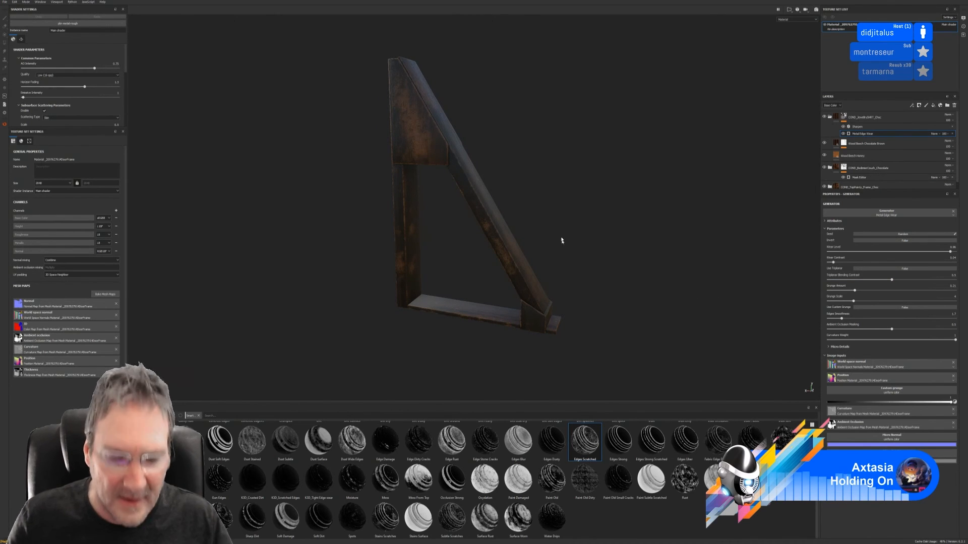
pyautogui.keyDown('alt'); pyautogui.moveTo(531, 182); pyautogui.dragTo(557, 183); pyautogui.keyUp('alt')
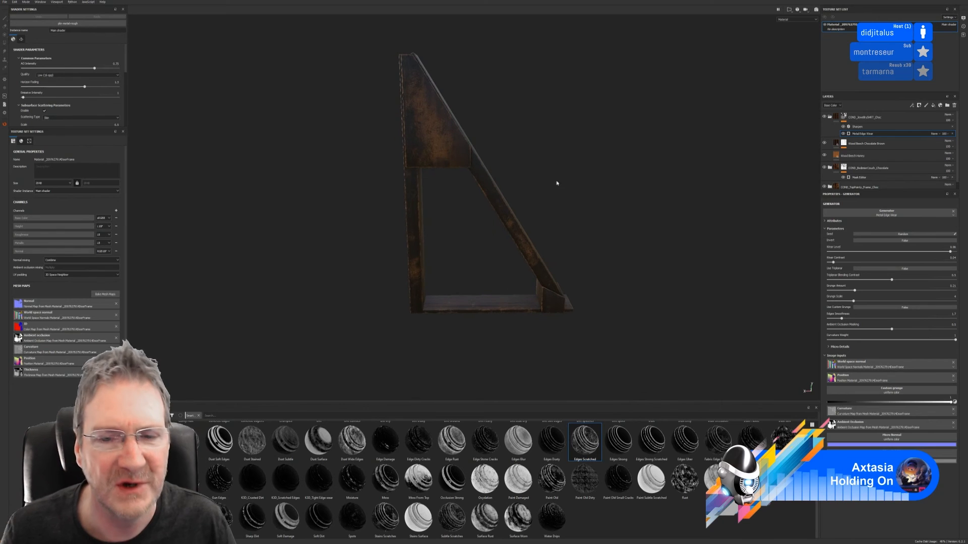
pyautogui.click(902, 242)
pyautogui.click(902, 242)
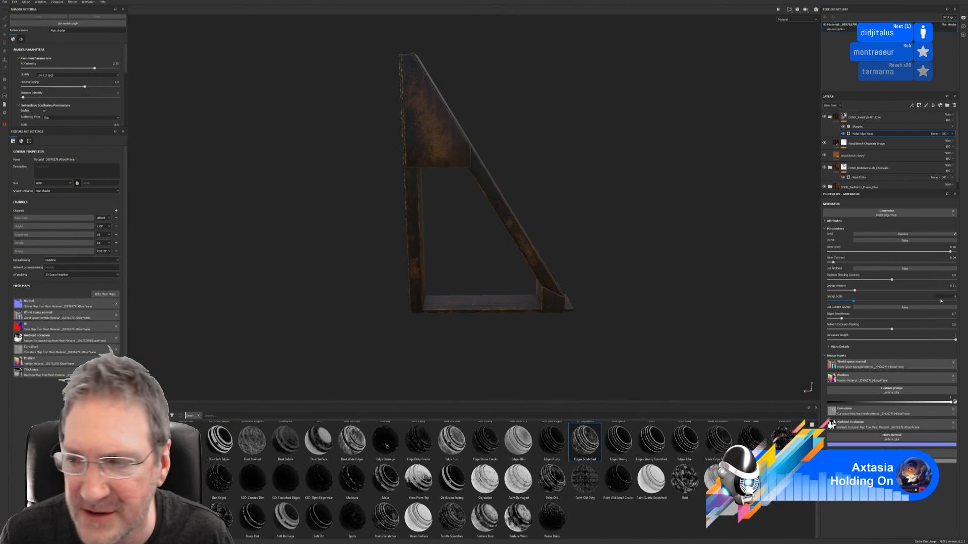
# Enable the generator's Use Triplanar, and set Grunge Amount to about 0.1, Edges Smoothness about 9, Ambient Occlusion Masking about 0.17 and Curvature Weight about 0.98
pyautogui.click(906, 269)
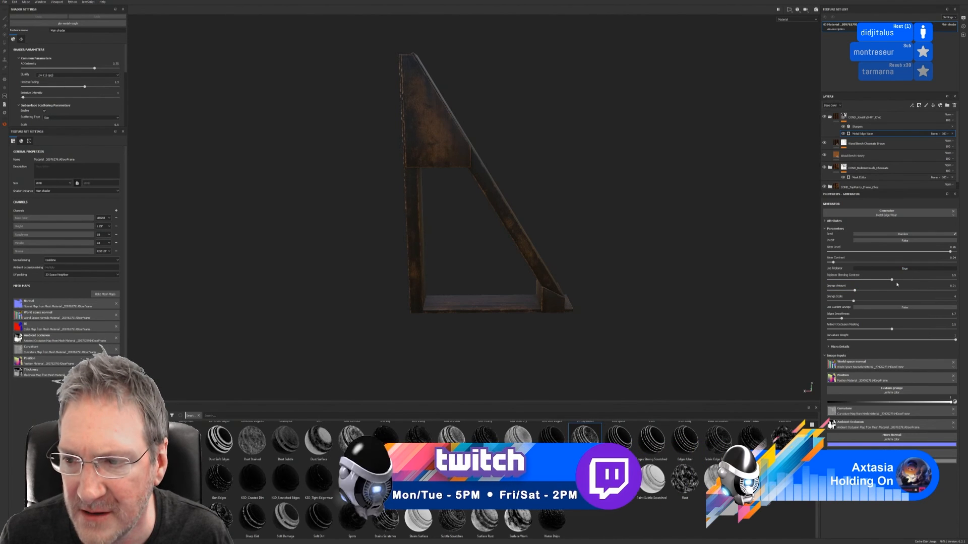
pyautogui.moveTo(855, 291); pyautogui.dragTo(953, 349)
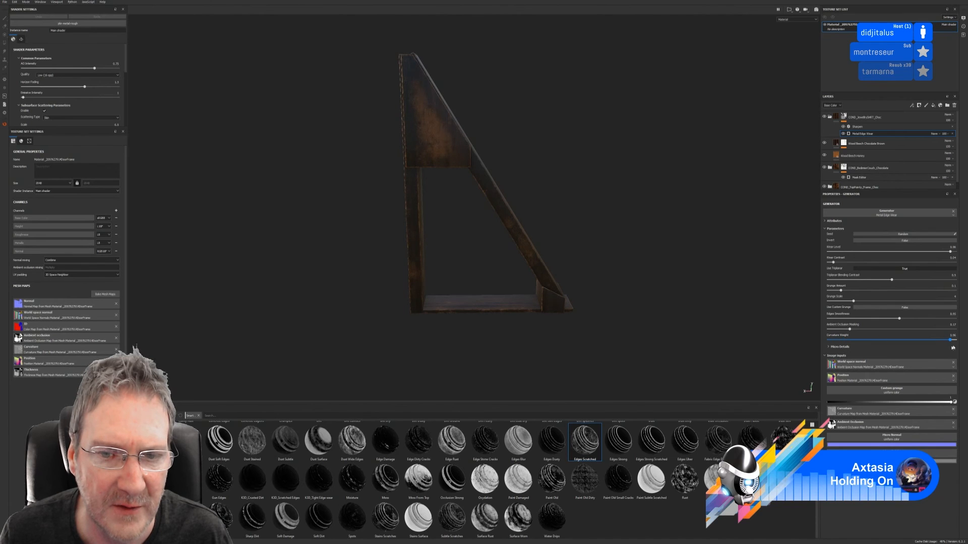
pyautogui.keyDown('alt'); pyautogui.moveTo(562, 173); pyautogui.dragTo(536, 257); pyautogui.keyUp('alt')
pyautogui.scroll(3, 536, 257)
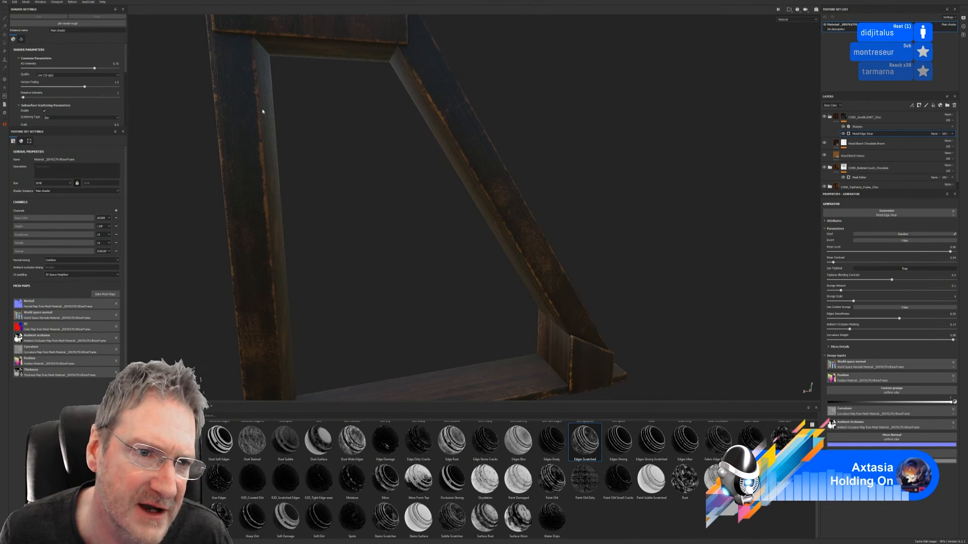
pyautogui.keyDown('alt'); pyautogui.moveTo(261, 235); pyautogui.dragTo(500, 245); pyautogui.keyUp('alt')
pyautogui.keyDown('alt'); pyautogui.moveTo(500, 245); pyautogui.dragTo(457, 191, button='middle'); pyautogui.keyUp('alt')
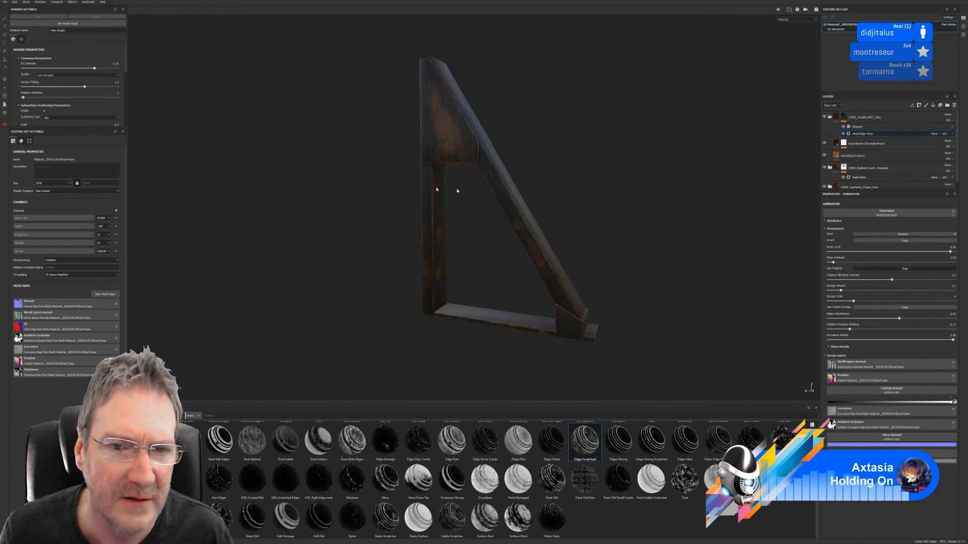
# Save the project as DoorFrame in the Doorway Frame folder of the UE4 Projects models
pyautogui.click(6, 2)
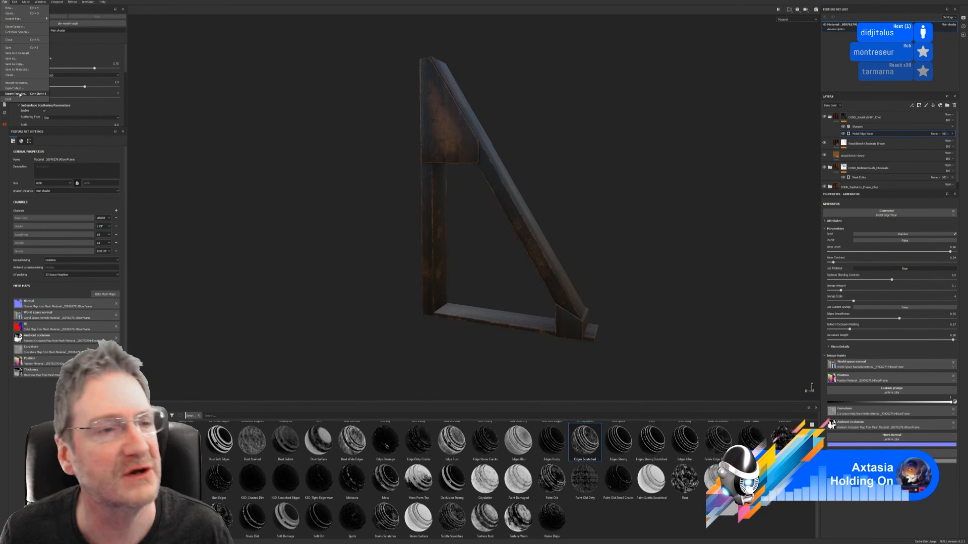
pyautogui.click(43, 65)
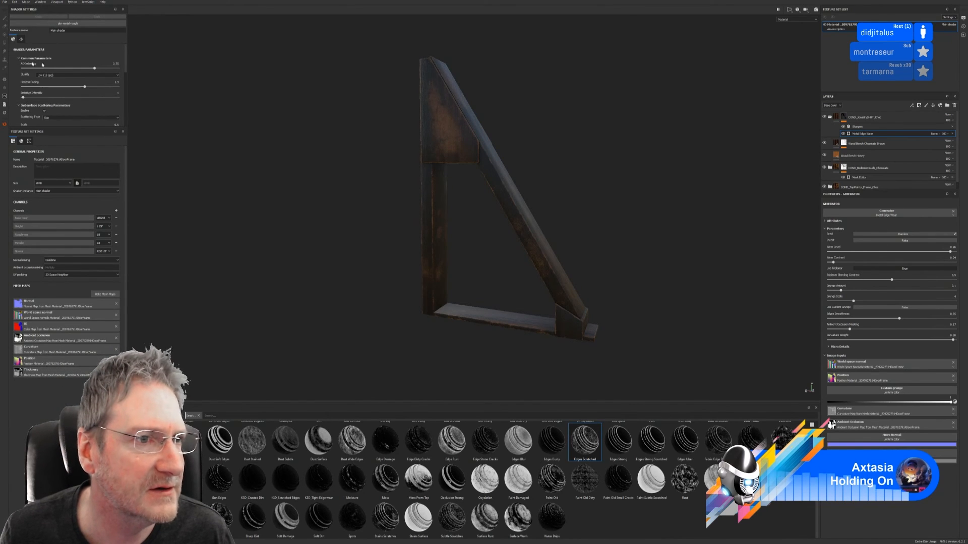
pyautogui.moveTo(212, 6); pyautogui.dragTo(412, 55)
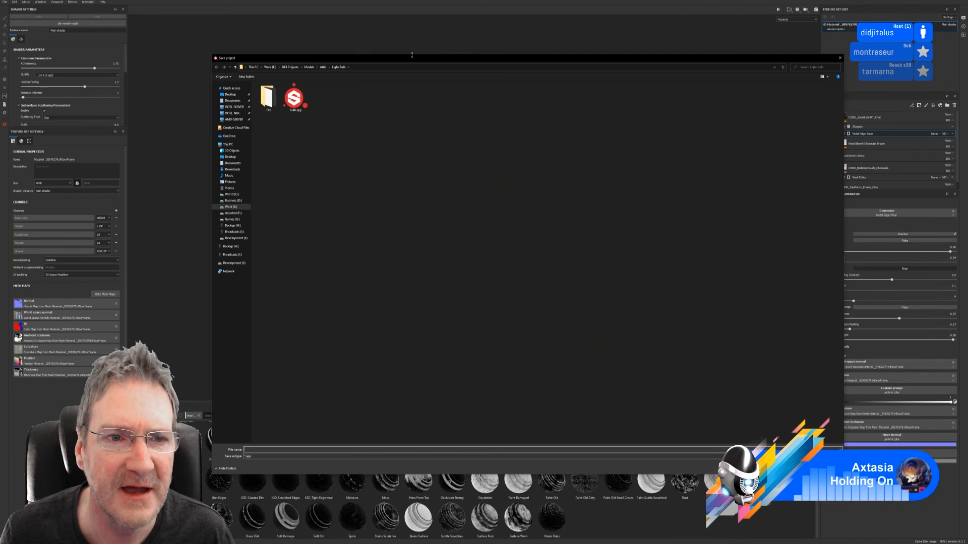
pyautogui.click(325, 67)
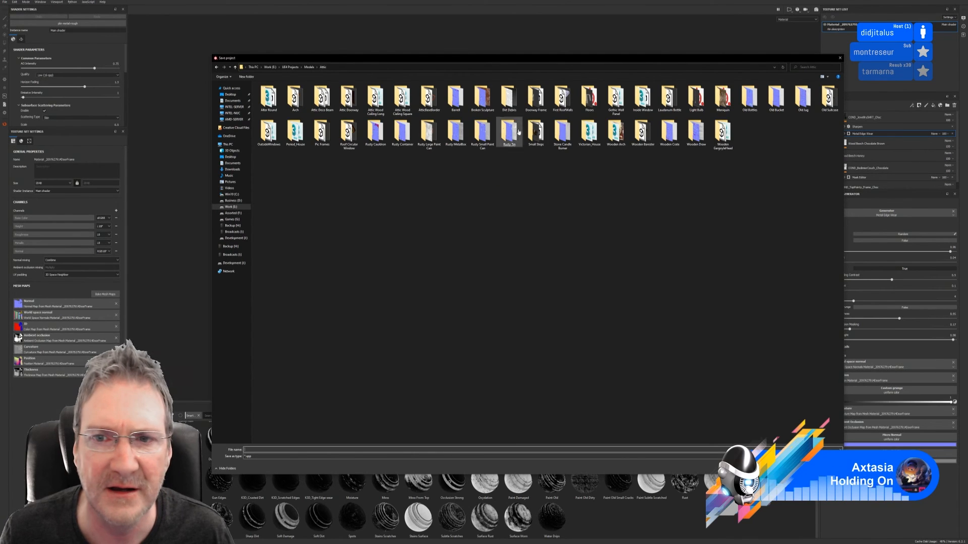
pyautogui.doubleClick(532, 100)
pyautogui.click(282, 449)
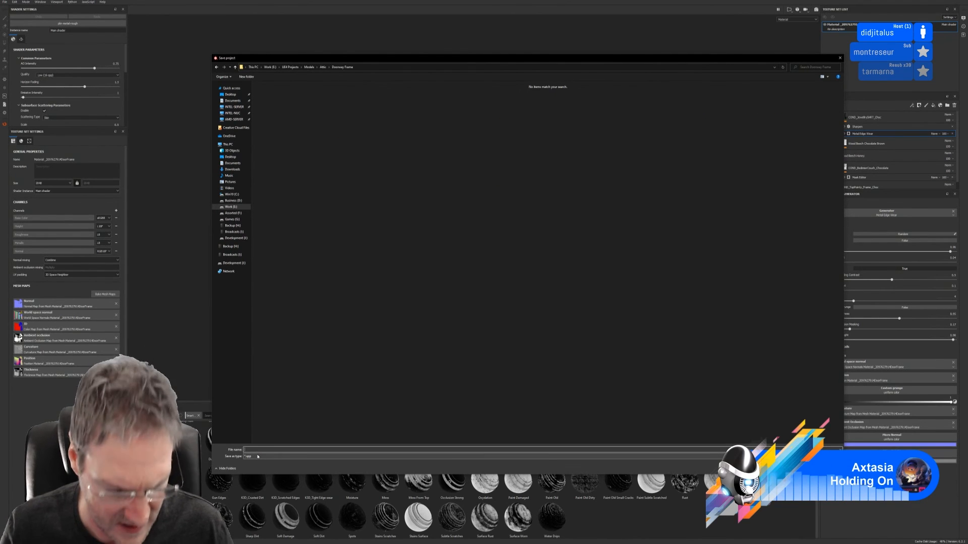
pyautogui.write('DoorF')
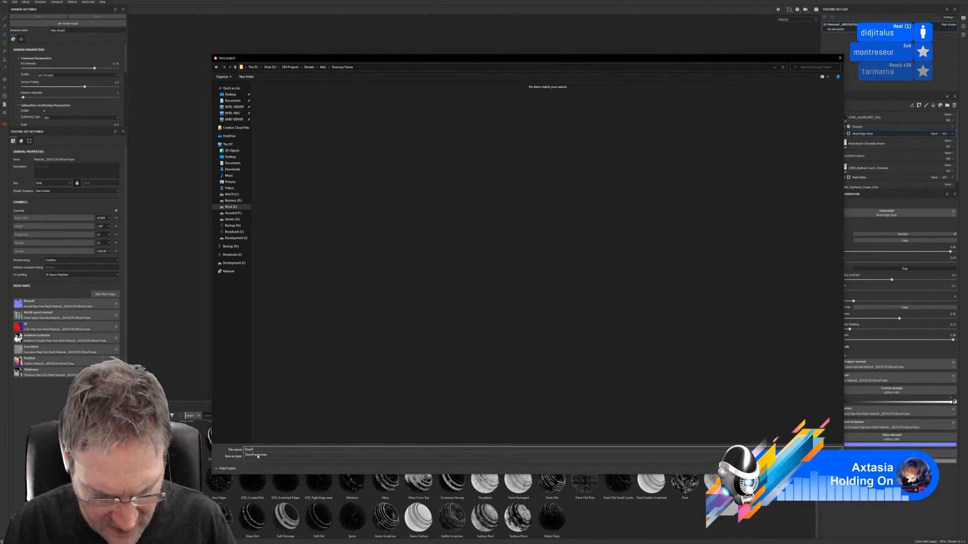
pyautogui.write('rame')
pyautogui.press('Return')
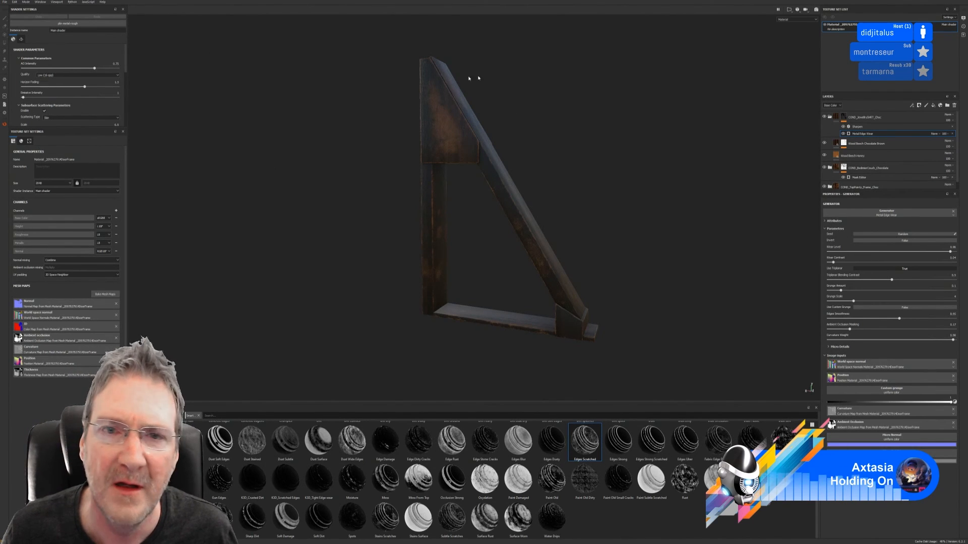
# Open the texture export settings and set the output directory to UE4 Projects > Models > Attic > Doorway Frame
pyautogui.click(4, 4)
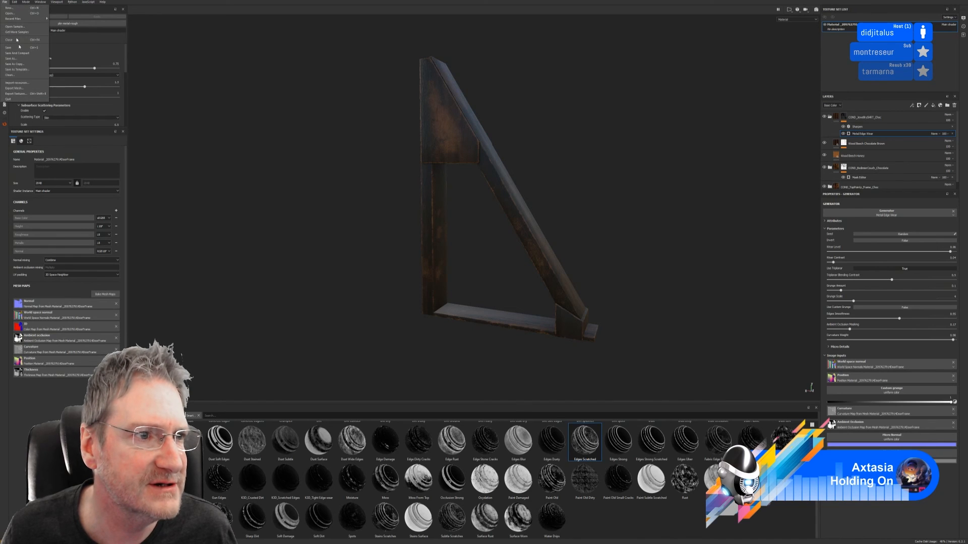
pyautogui.click(26, 95)
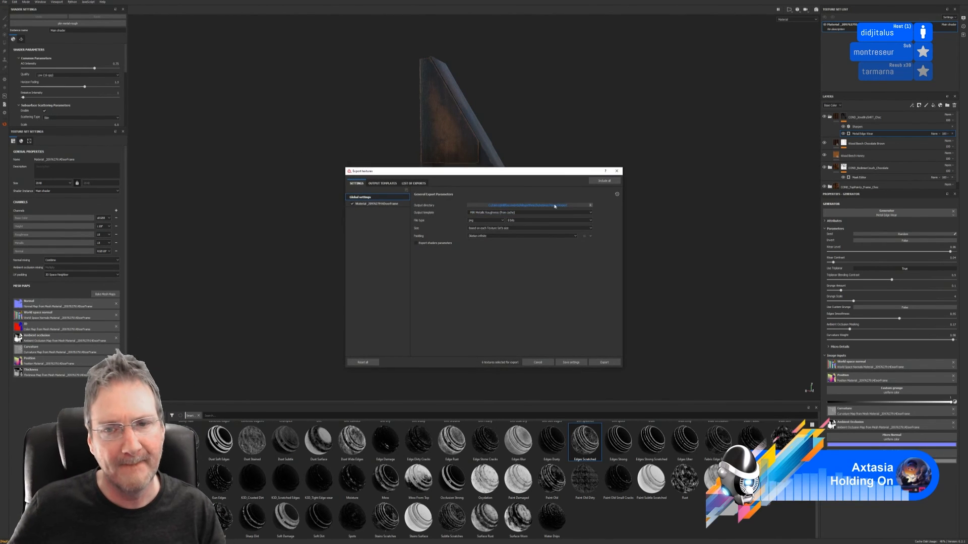
pyautogui.click(555, 206)
pyautogui.moveTo(549, 125); pyautogui.dragTo(456, 71)
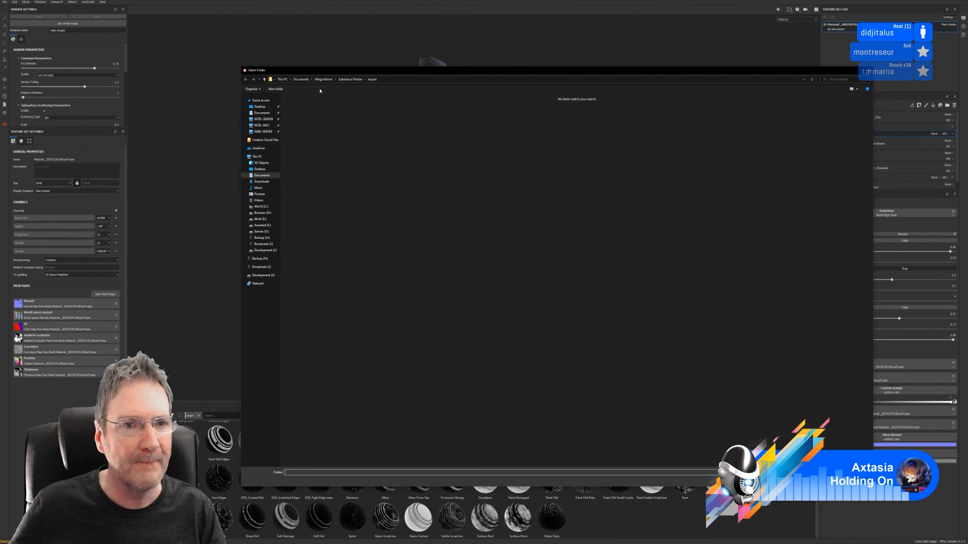
pyautogui.click(261, 219)
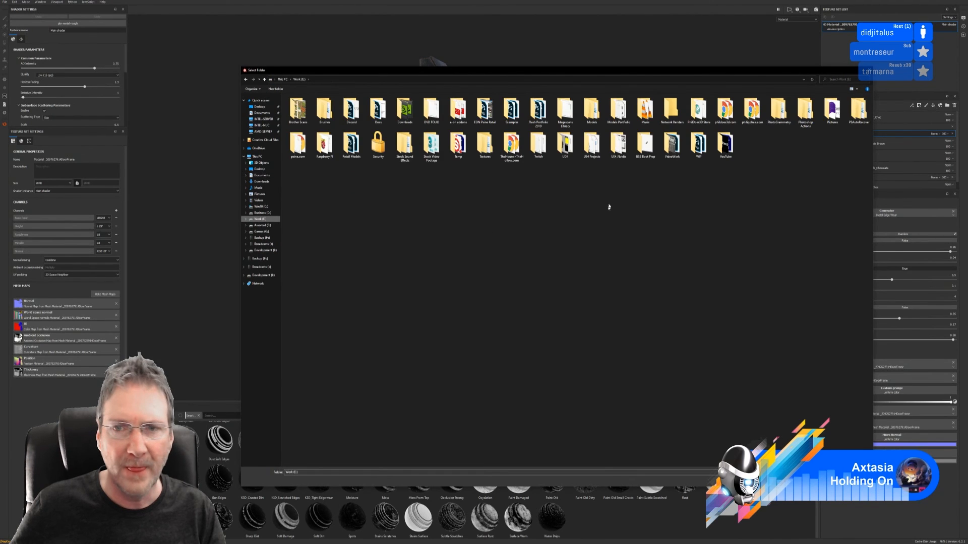
pyautogui.doubleClick(593, 146)
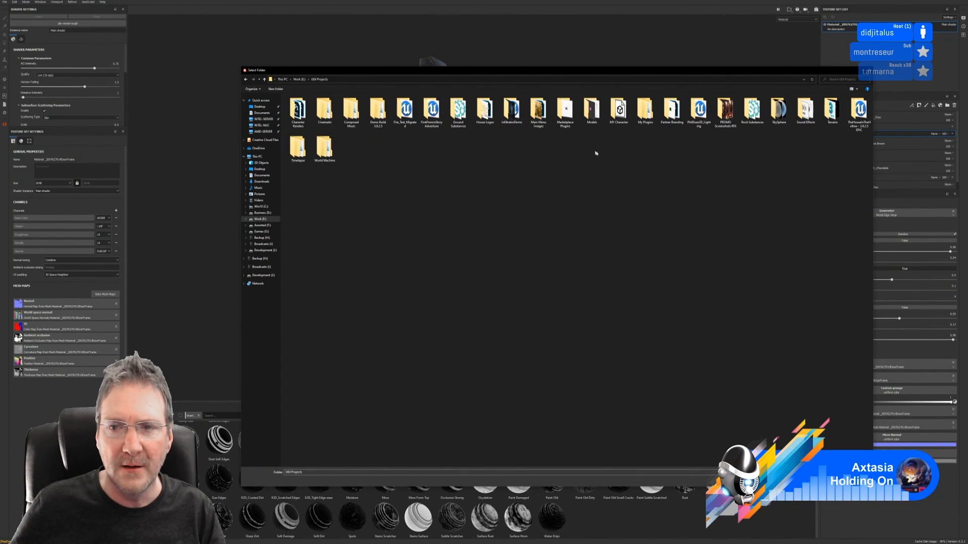
pyautogui.doubleClick(592, 112)
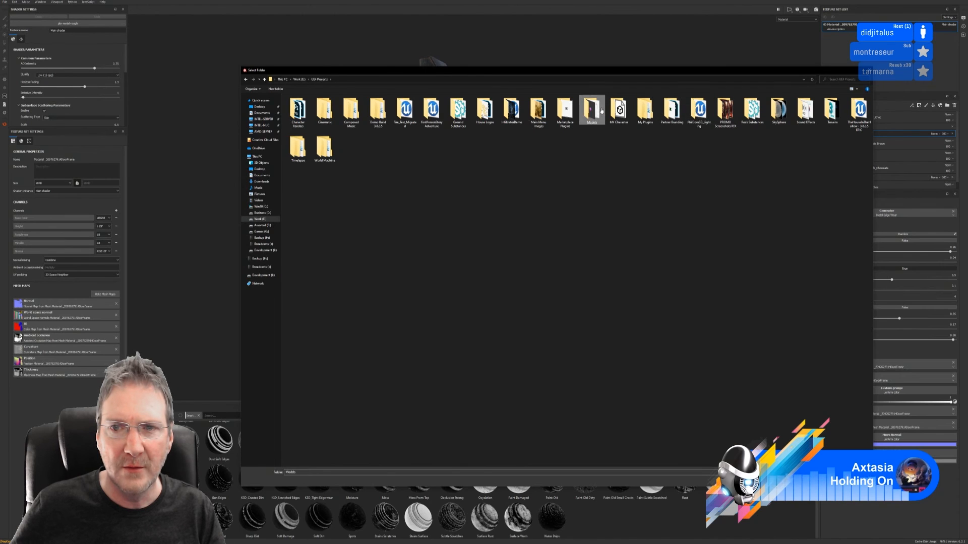
pyautogui.doubleClick(345, 112)
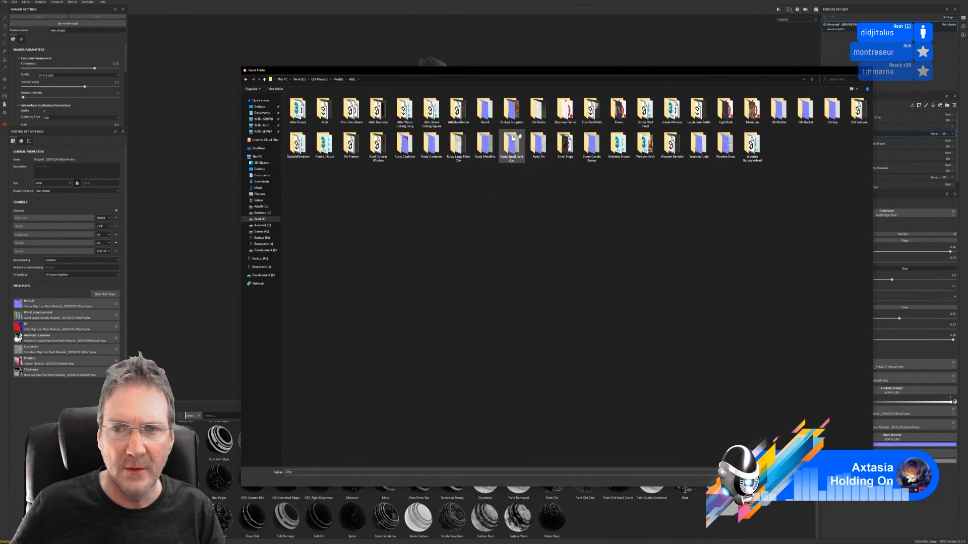
pyautogui.click(568, 112)
pyautogui.doubleClick(568, 112)
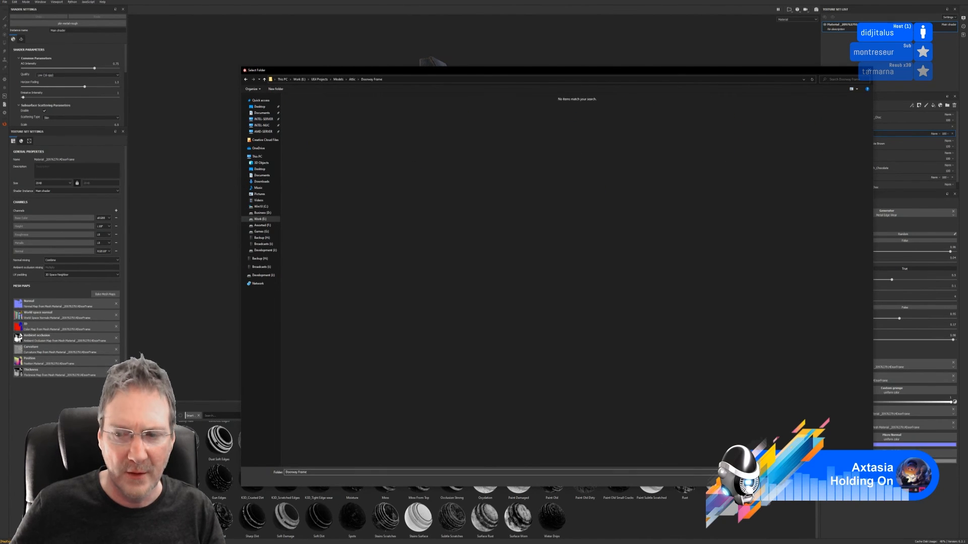
pyautogui.click(831, 481)
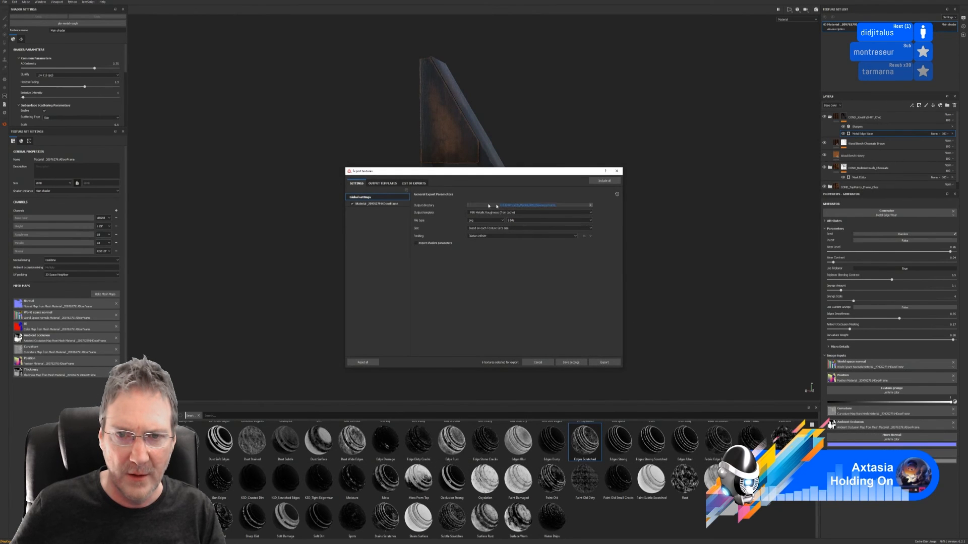
# Export the door frame's textures to the chosen directory and save the project
pyautogui.click(604, 362)
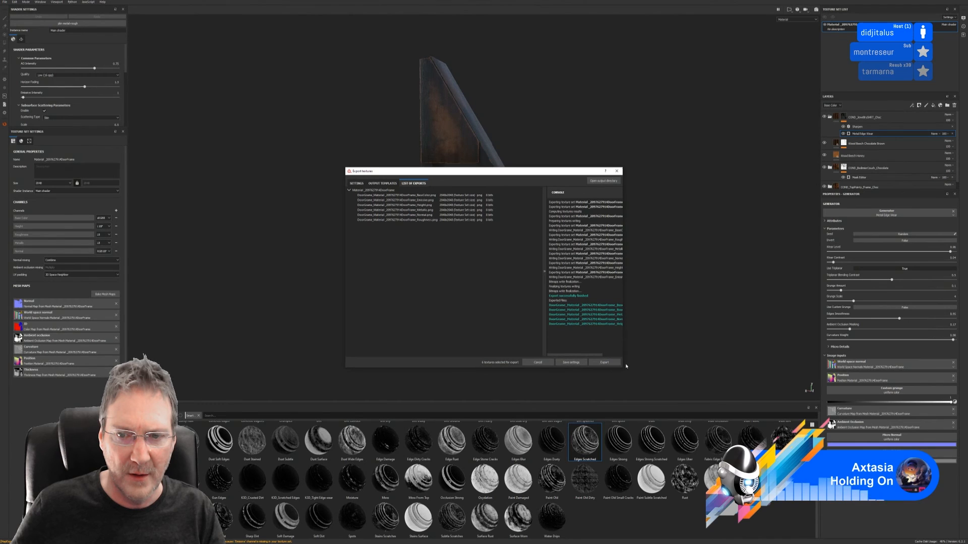
pyautogui.click(617, 171)
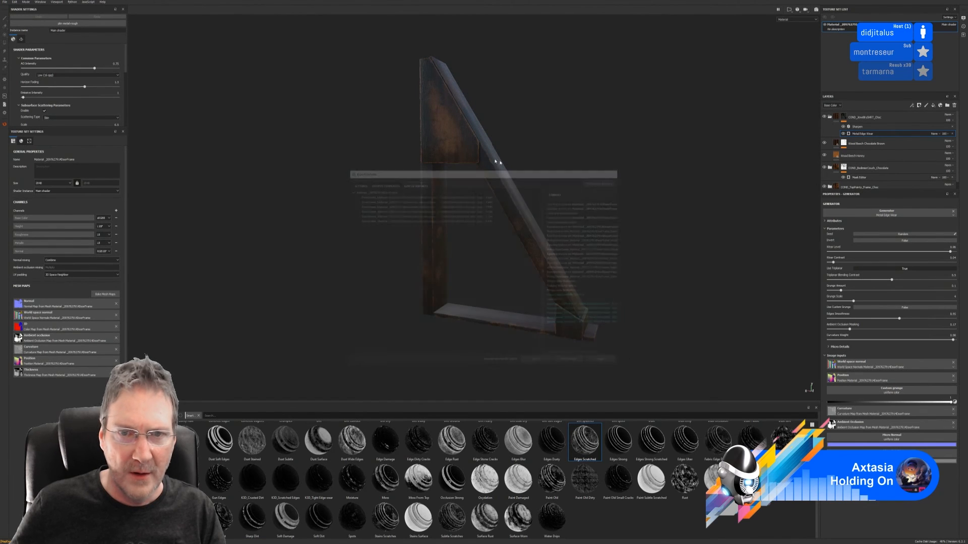
pyautogui.click(6, 2)
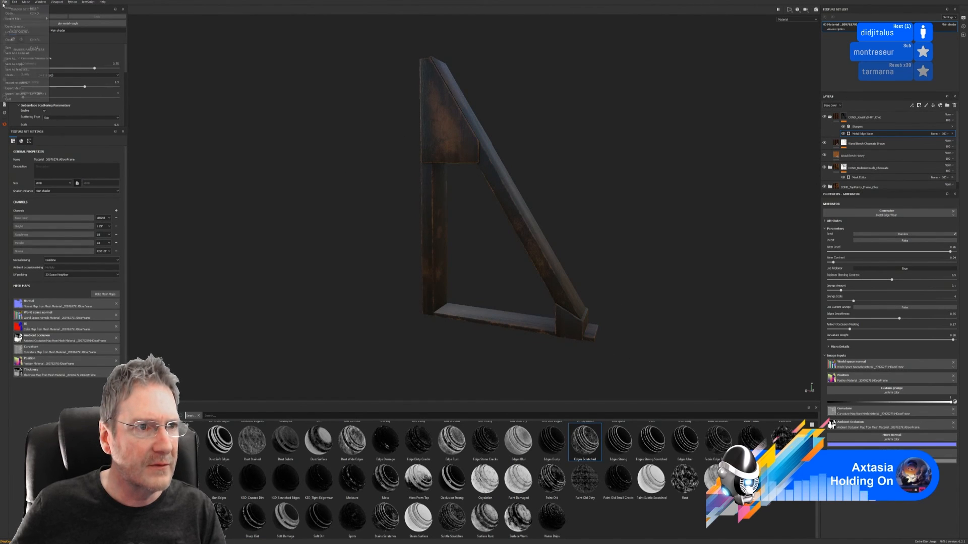
pyautogui.click(10, 48)
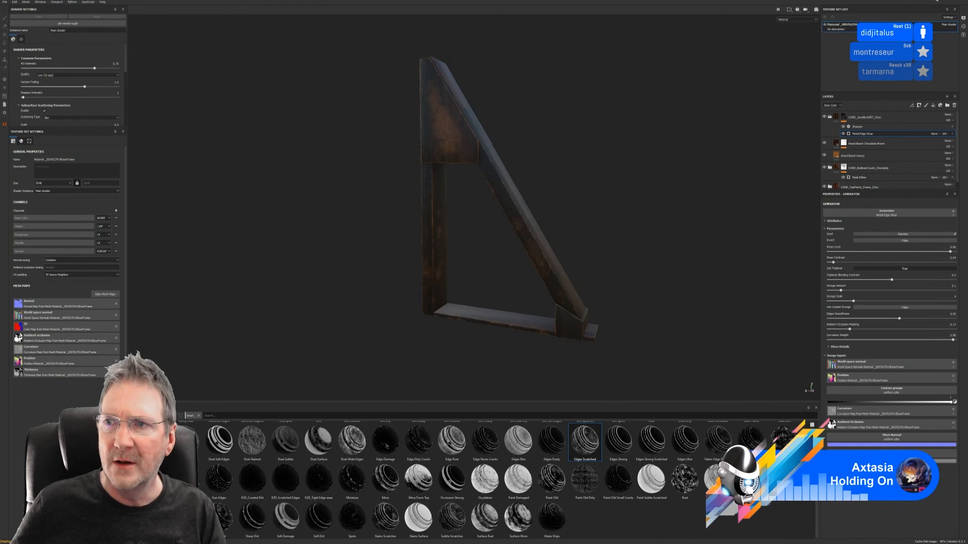
# Minimise the texturing project and launch Photoshop
pyautogui.click(940, 0)
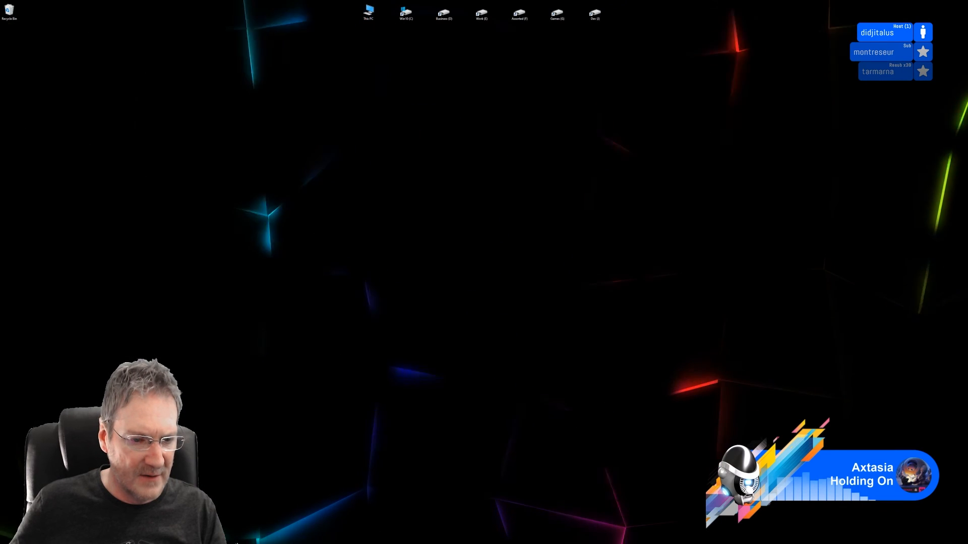
pyautogui.press('super')
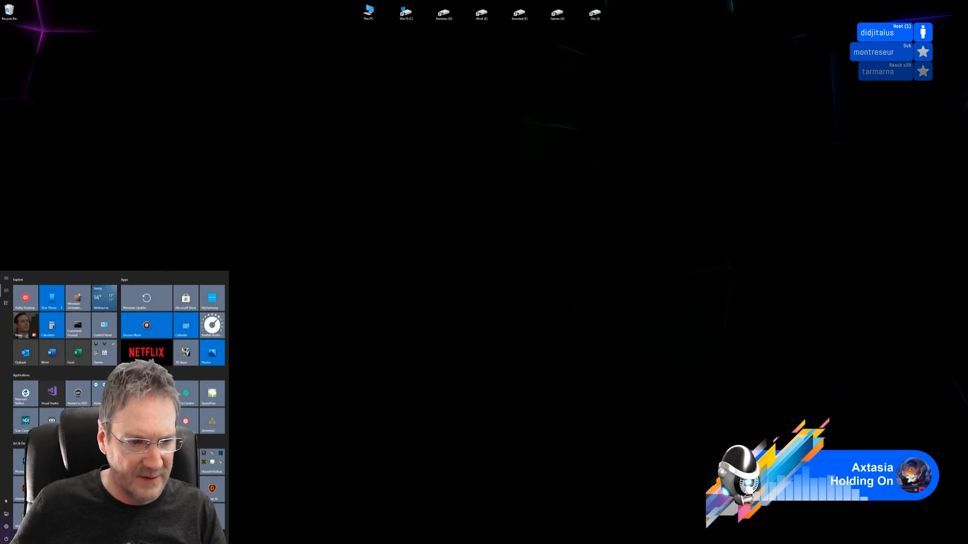
pyautogui.click(26, 457)
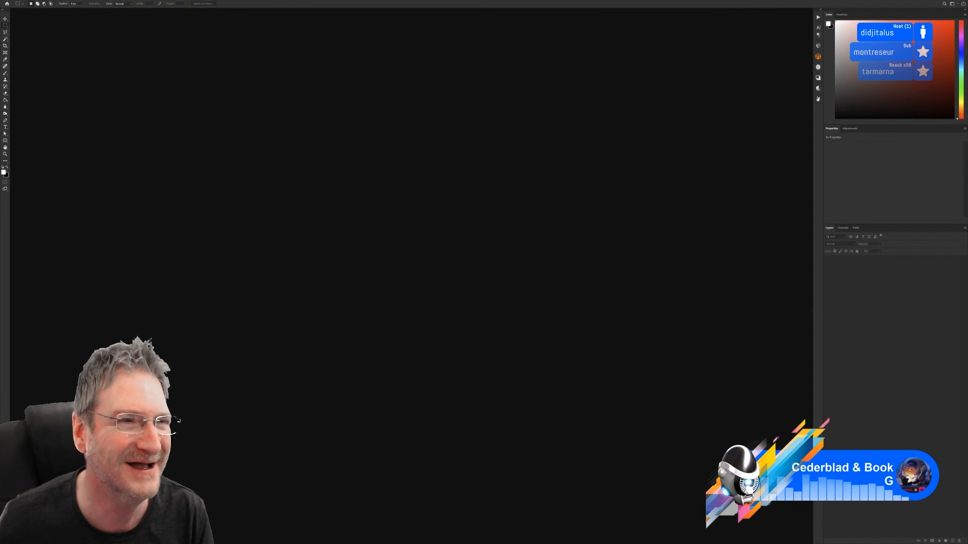
# Open CarvedPentagram.png from the Gothic Images folder
pyautogui.click(11, 0)
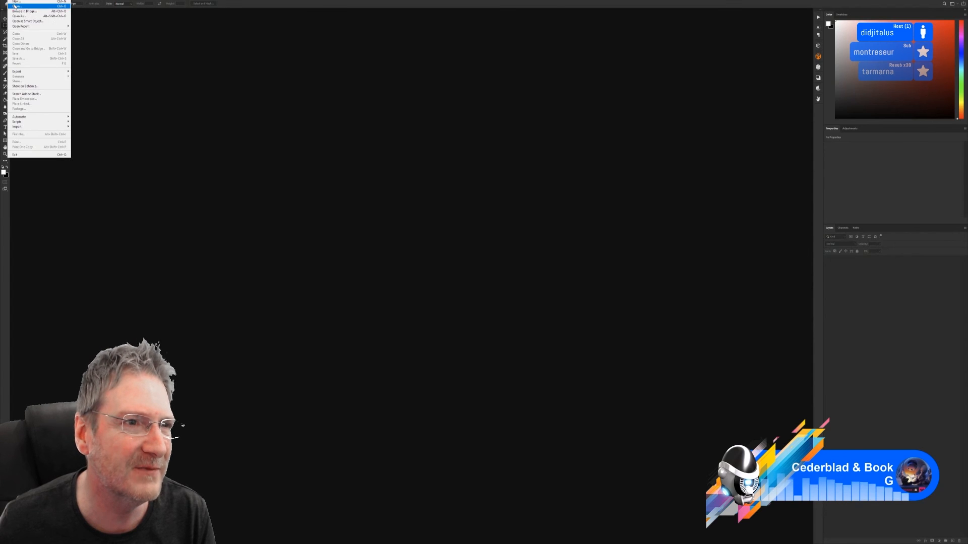
pyautogui.click(31, 6)
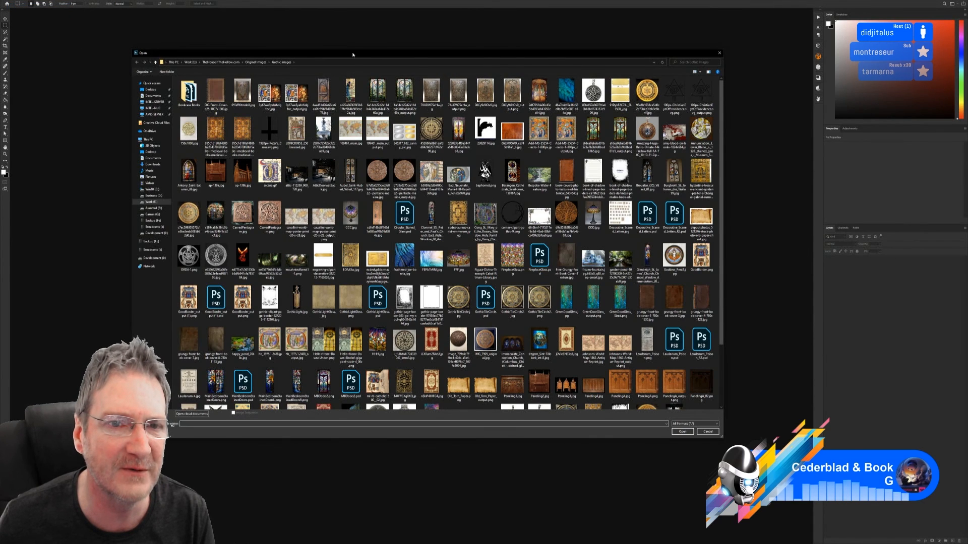
pyautogui.moveTo(353, 54); pyautogui.dragTo(383, 65)
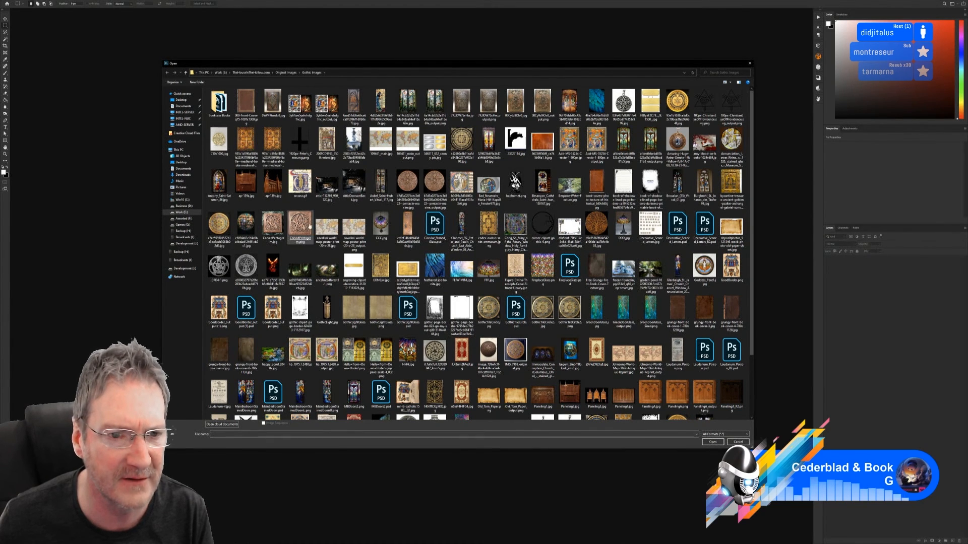
pyautogui.click(302, 224)
pyautogui.doubleClick(308, 230)
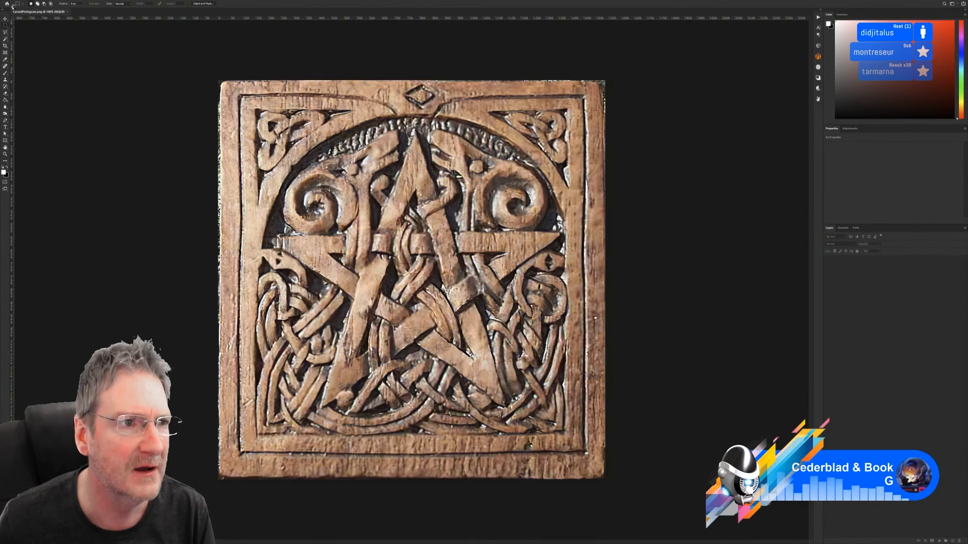
# Open the exported door frame BaseColor PNG from the Doorway Frame folder in UE4 Projects > Models > Attic
pyautogui.click(12, 5)
pyautogui.click(15, 6)
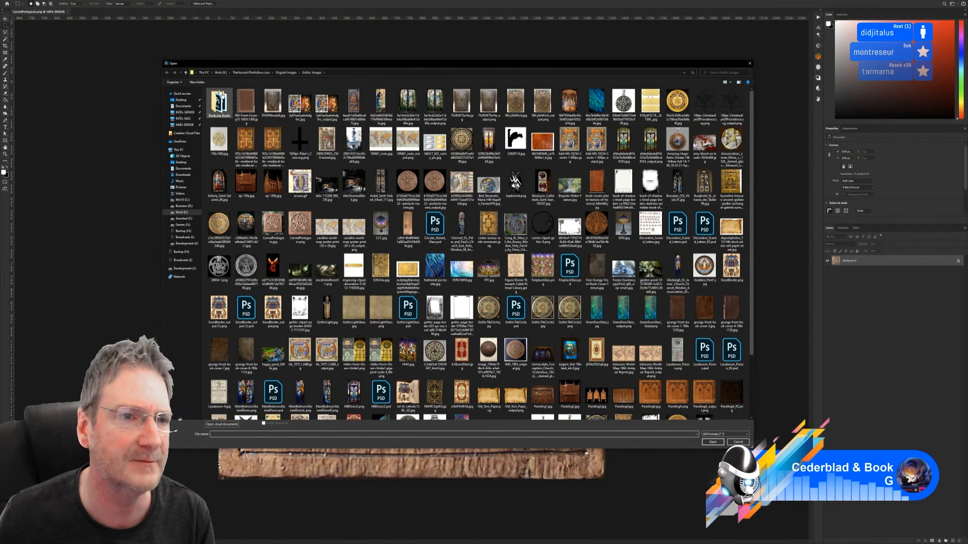
pyautogui.click(220, 73)
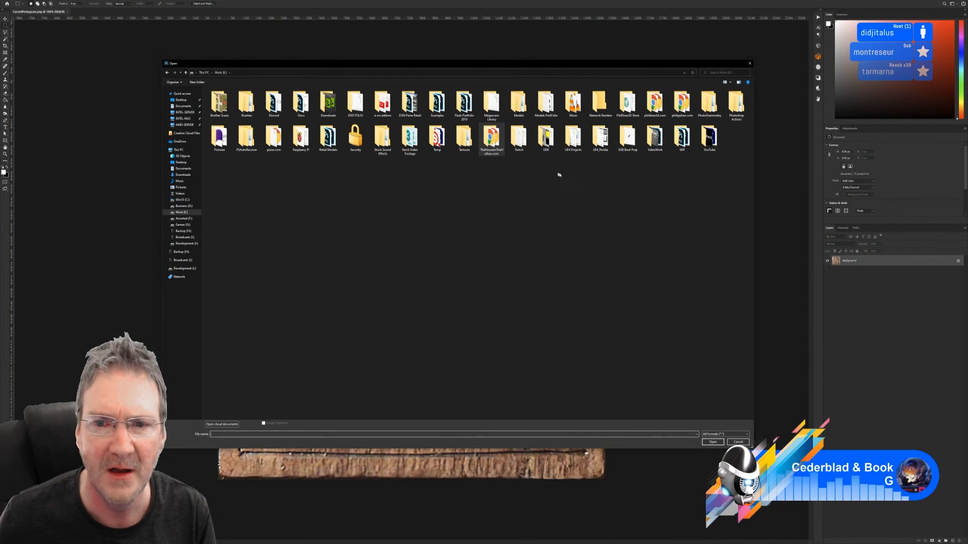
pyautogui.doubleClick(573, 137)
pyautogui.doubleClick(520, 107)
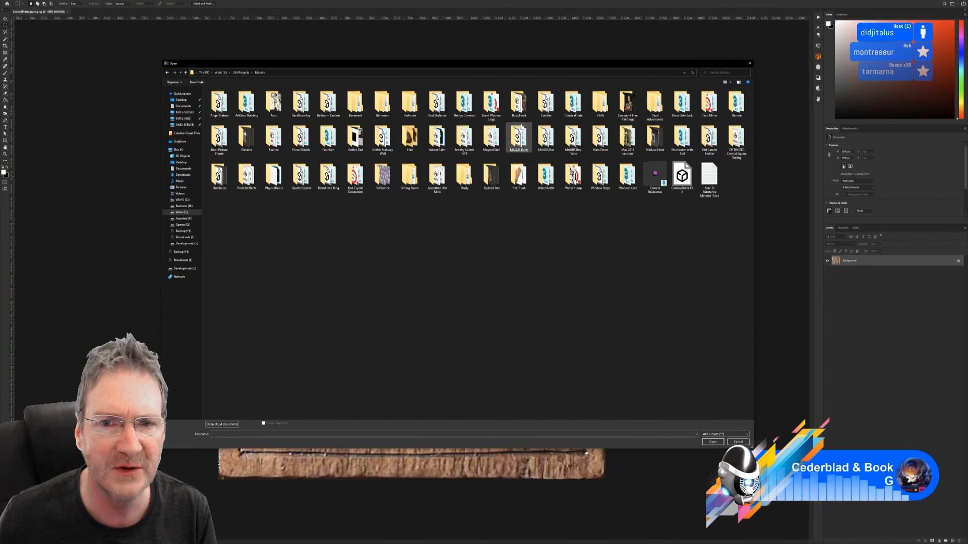
pyautogui.doubleClick(274, 103)
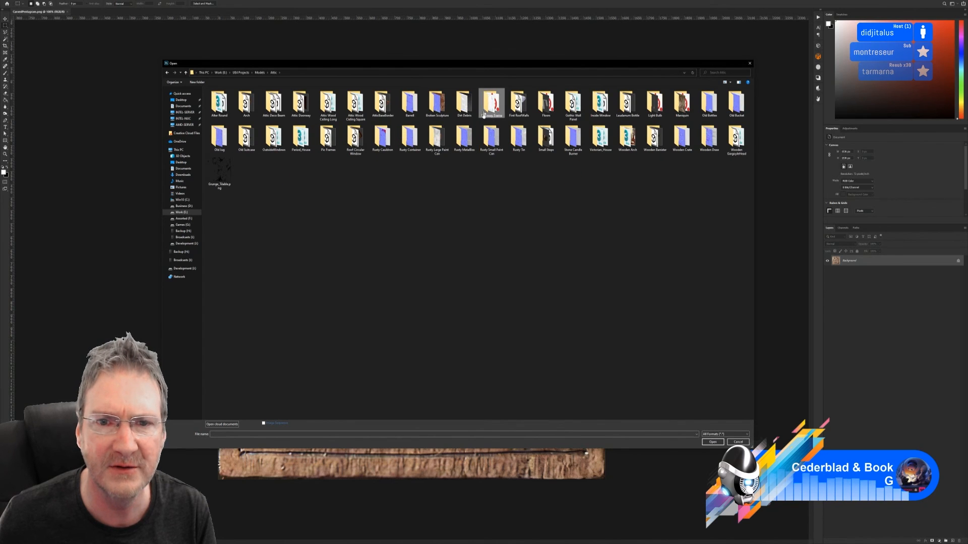
pyautogui.doubleClick(483, 114)
pyautogui.click(326, 115)
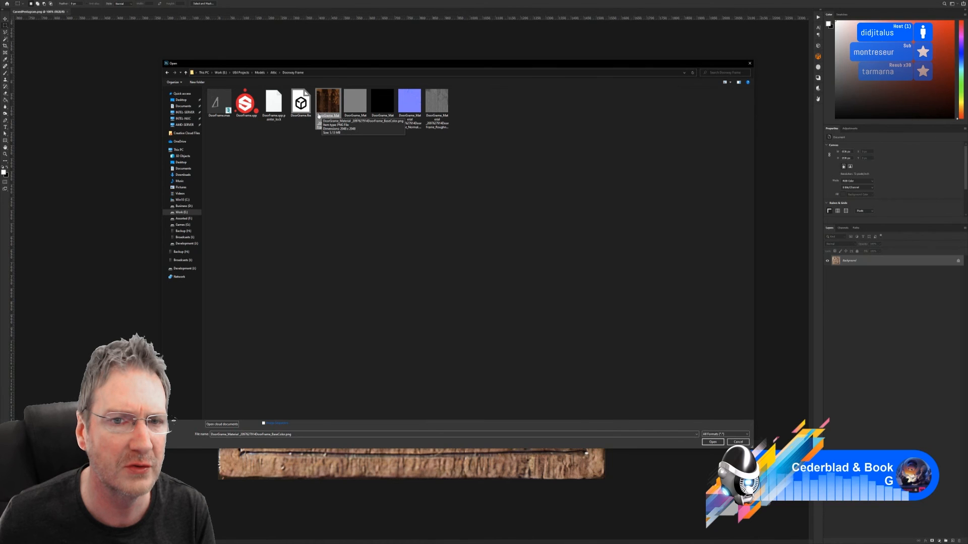
pyautogui.doubleClick(323, 112)
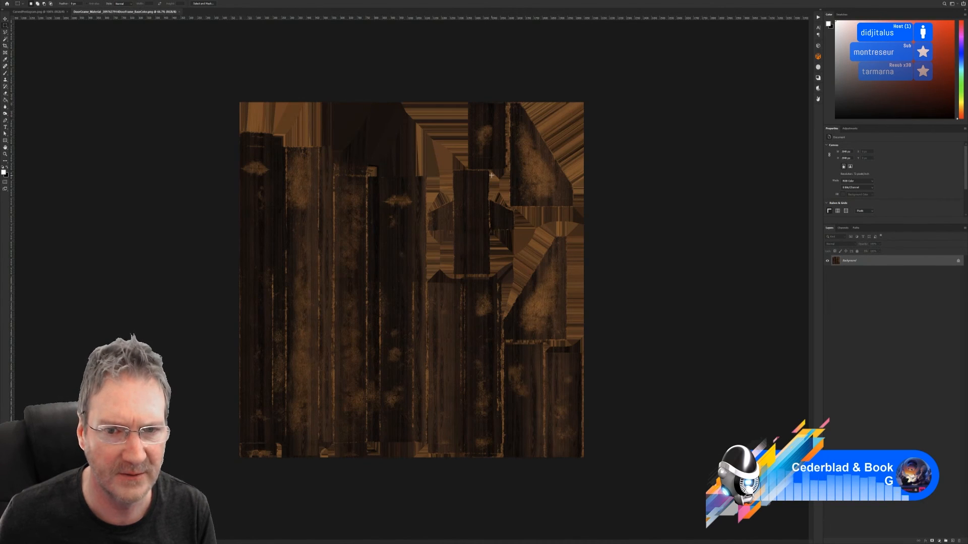
# Copy the entire carved pentagram image and paste it into the BaseColor texture as a new layer
pyautogui.click(48, 11)
pyautogui.hotkey('ctrl', 'a')
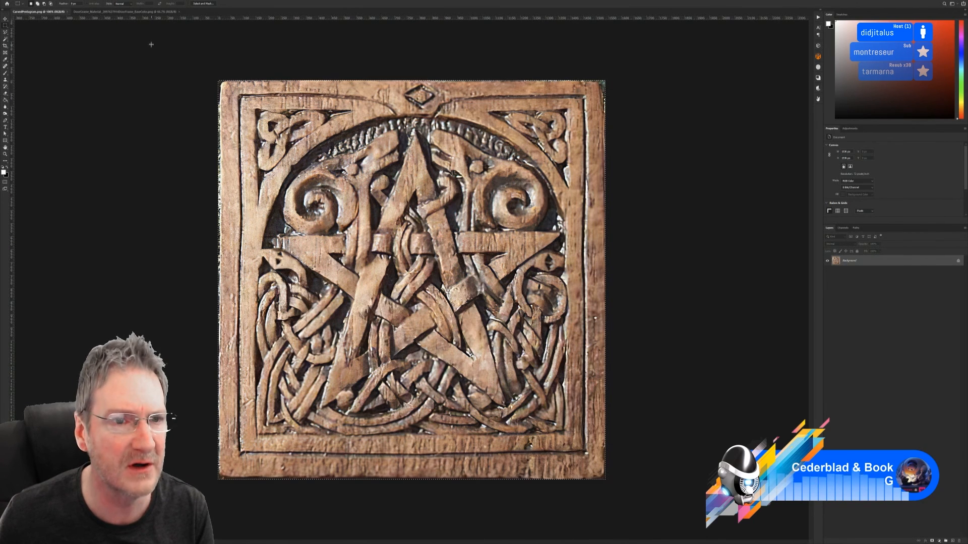
pyautogui.click(129, 11)
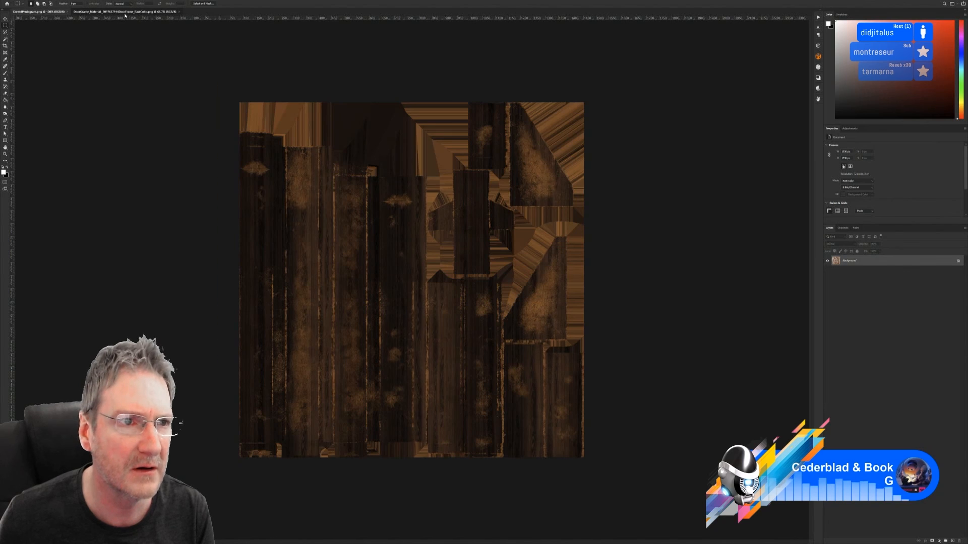
pyautogui.keyDown('alt'); pyautogui.scroll(1, 568, 305); pyautogui.keyUp('alt')
pyautogui.hotkey('ctrl', 'v')
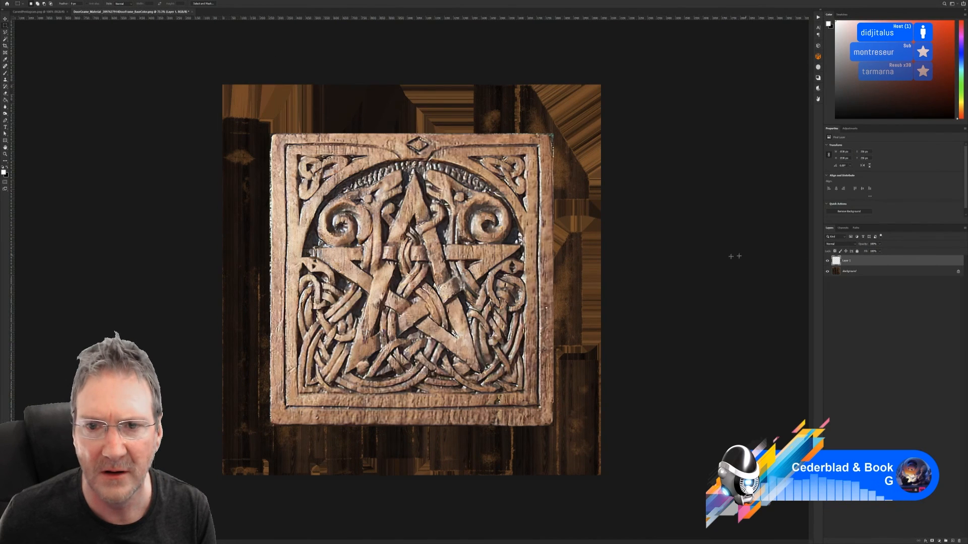
# Scale the pasted pentagram down with Free Transform and place it on the upper triangular wood plate of the texture
pyautogui.hotkey('ctrl', 't')
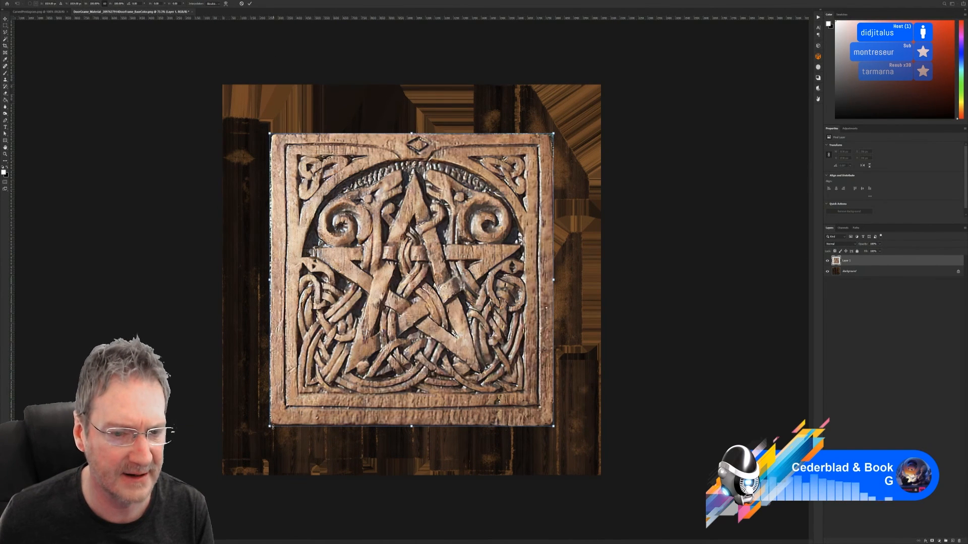
pyautogui.moveTo(268, 427); pyautogui.dragTo(540, 230)
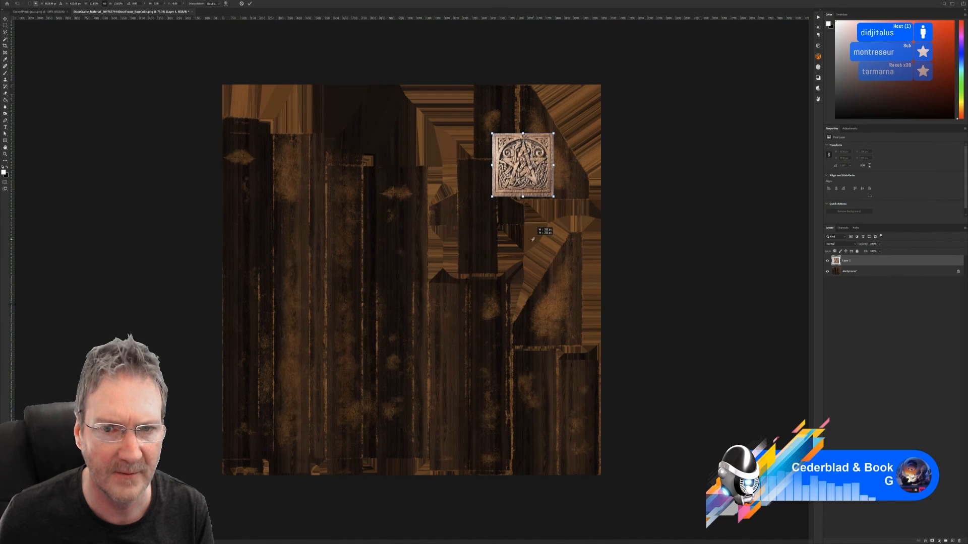
pyautogui.keyDown('alt'); pyautogui.scroll(2, 589, 161); pyautogui.keyUp('alt')
pyautogui.keyDown('alt'); pyautogui.scroll(3, 588, 162); pyautogui.keyUp('alt')
pyautogui.moveTo(543, 76); pyautogui.dragTo(606, 99)
pyautogui.moveTo(581, 154); pyautogui.dragTo(588, 140)
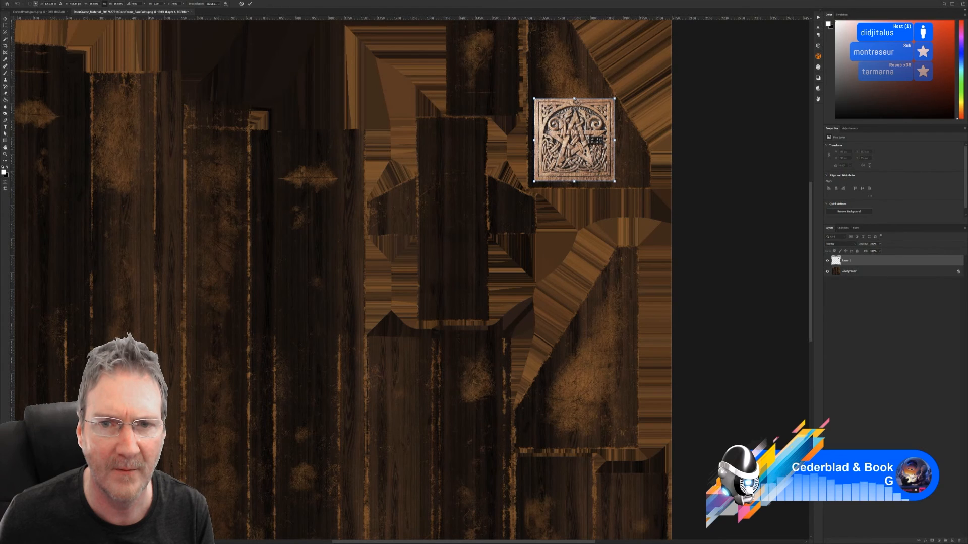
pyautogui.press('Return')
# Try the pentagram layer in different blend modes, such as Overlay, Soft Light and Hard Light, against the wood and return it to Normal
pyautogui.keyDown('alt'); pyautogui.scroll(4, 589, 135); pyautogui.keyUp('alt')
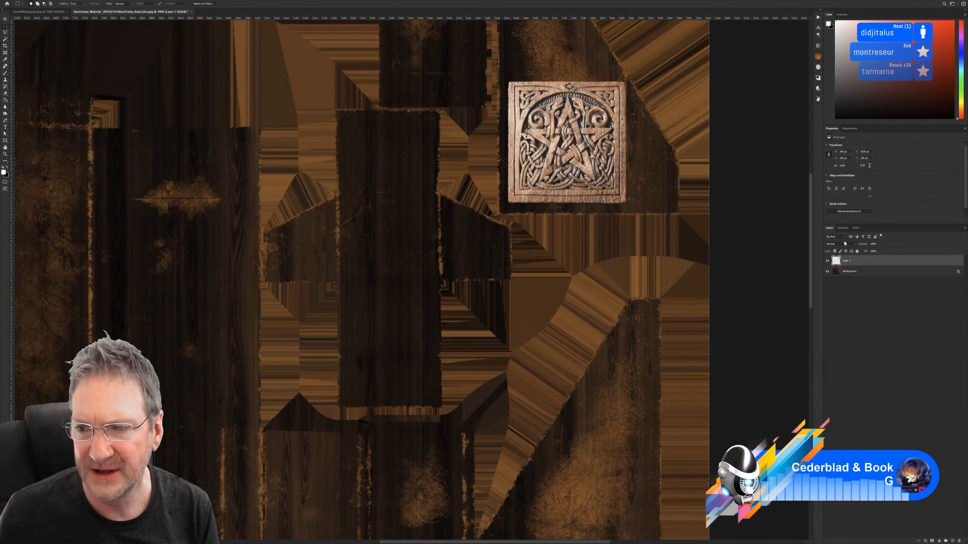
pyautogui.click(845, 244)
pyautogui.click(842, 261)
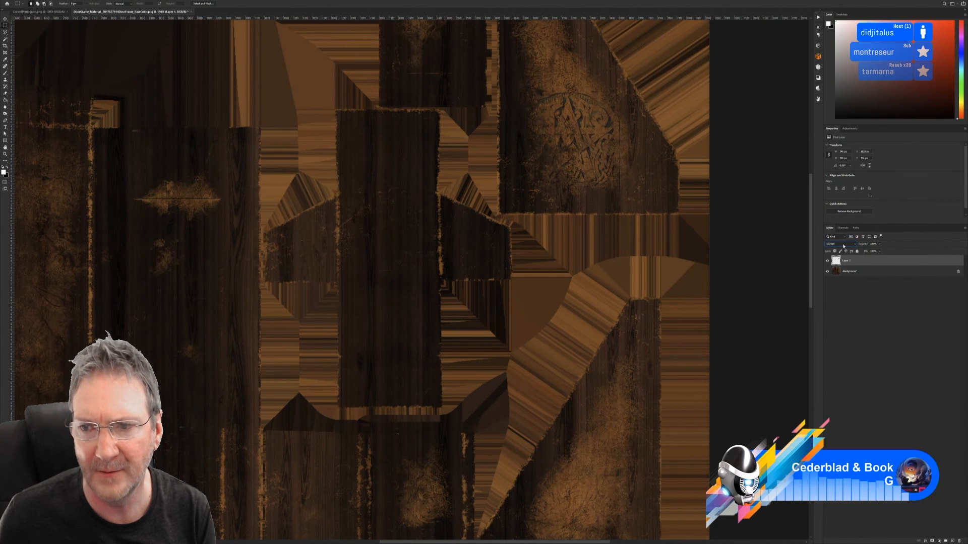
pyautogui.scroll(-1, 842, 246)
pyautogui.scroll(-1, 842, 246)
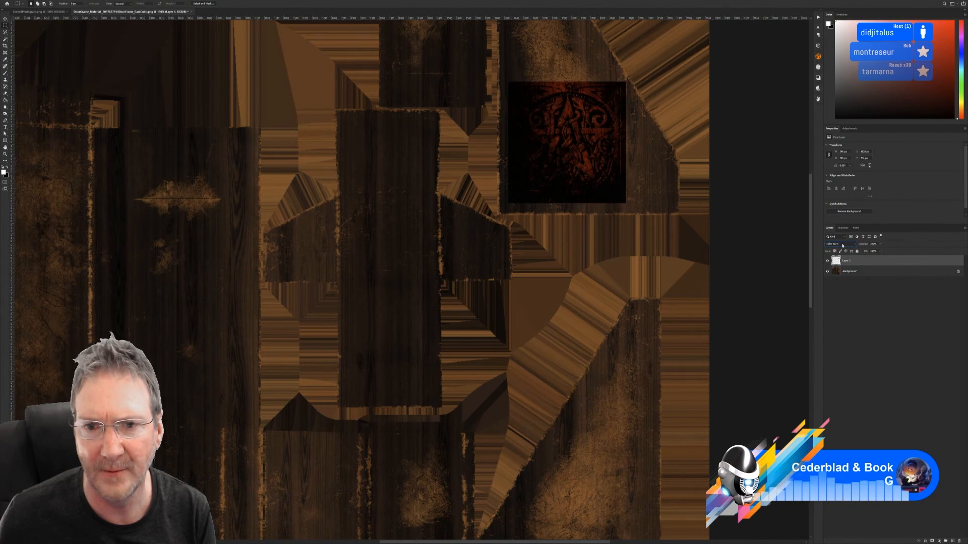
pyautogui.scroll(-1, 843, 246)
pyautogui.scroll(-1, 843, 247)
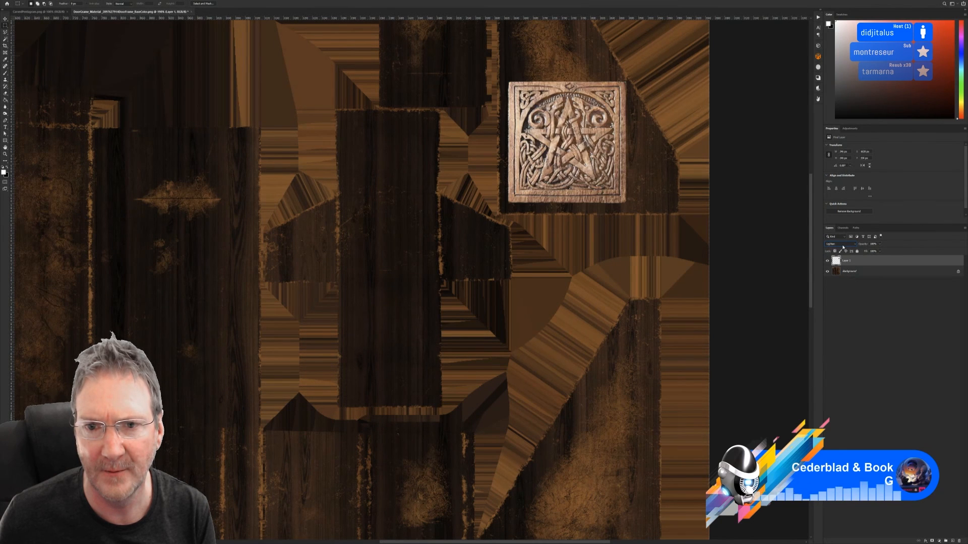
pyautogui.scroll(-4, 843, 247)
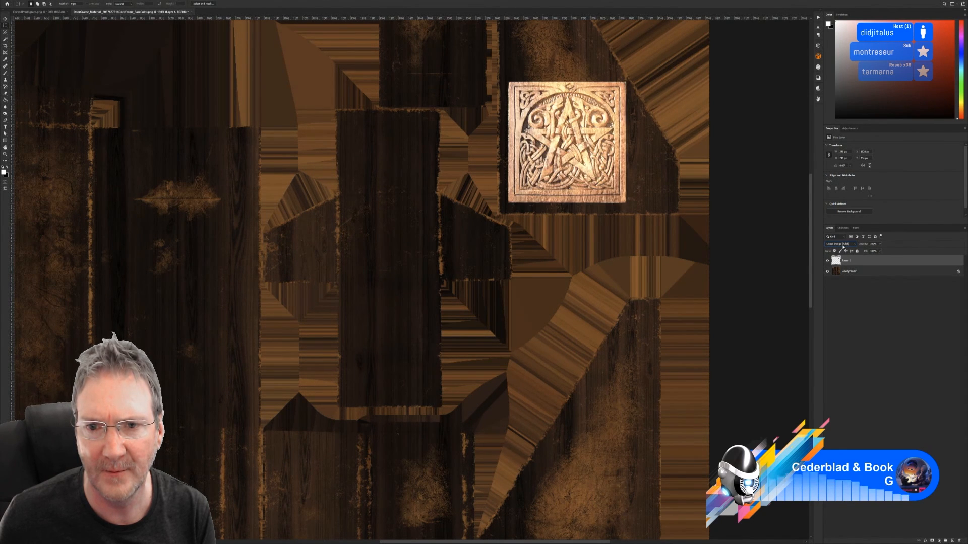
pyautogui.scroll(-1, 844, 247)
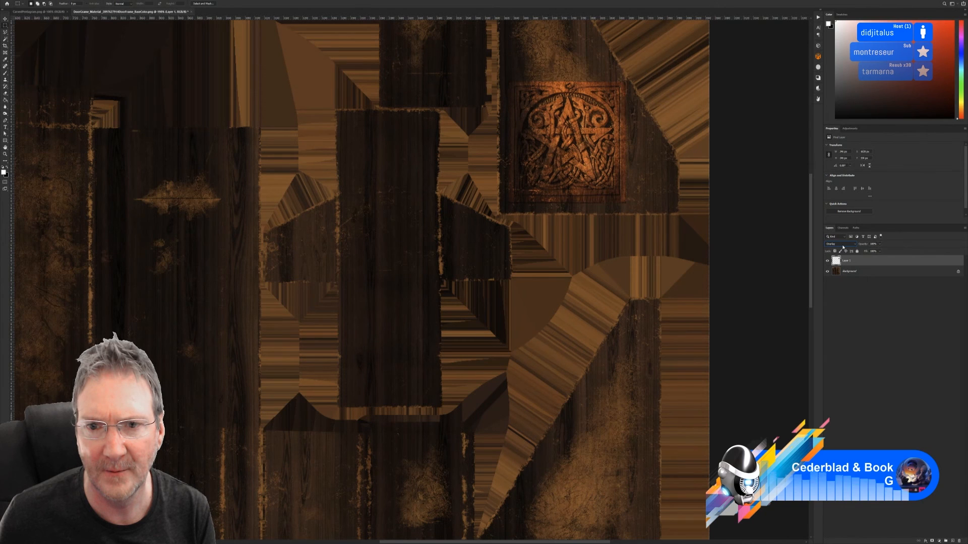
pyautogui.scroll(-1, 843, 247)
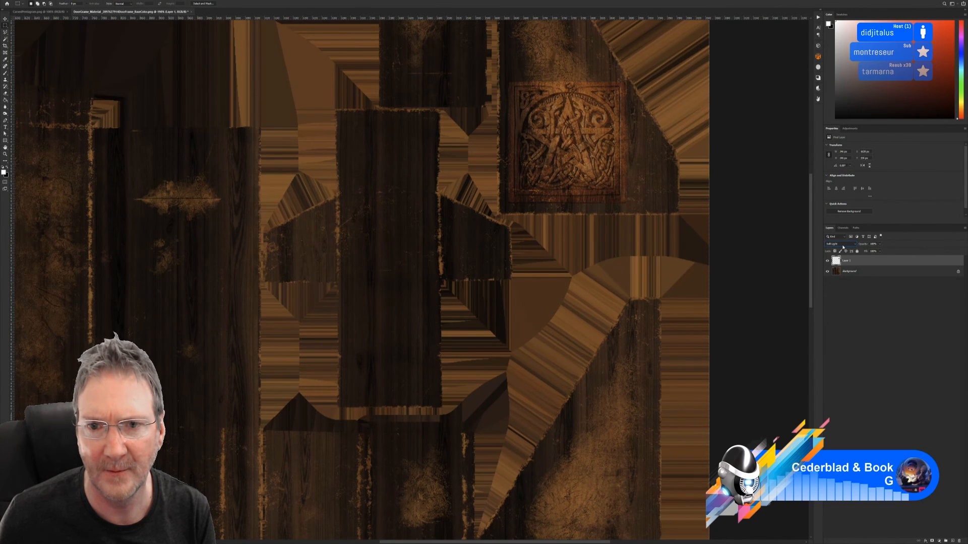
pyautogui.scroll(-2, 843, 247)
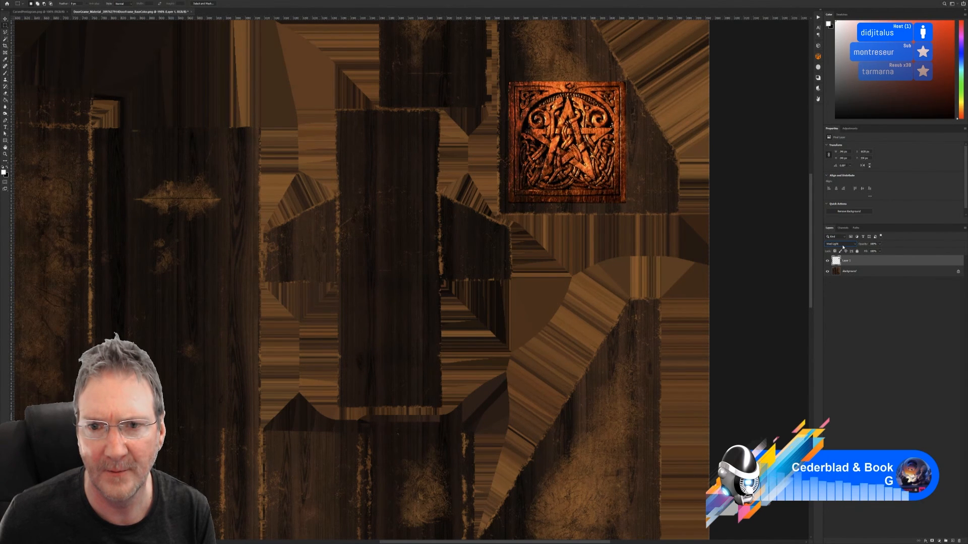
pyautogui.scroll(-3, 844, 247)
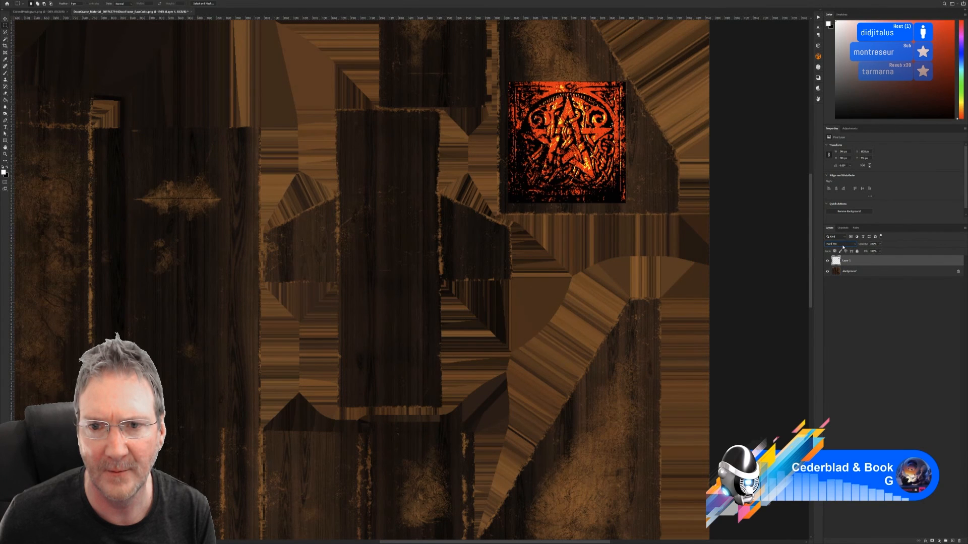
pyautogui.scroll(-5, 844, 247)
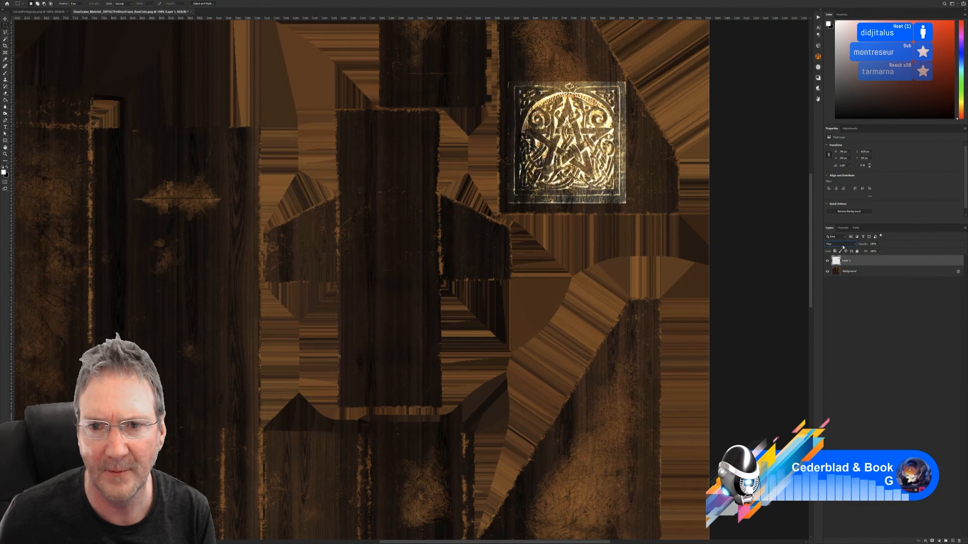
pyautogui.scroll(-1, 843, 247)
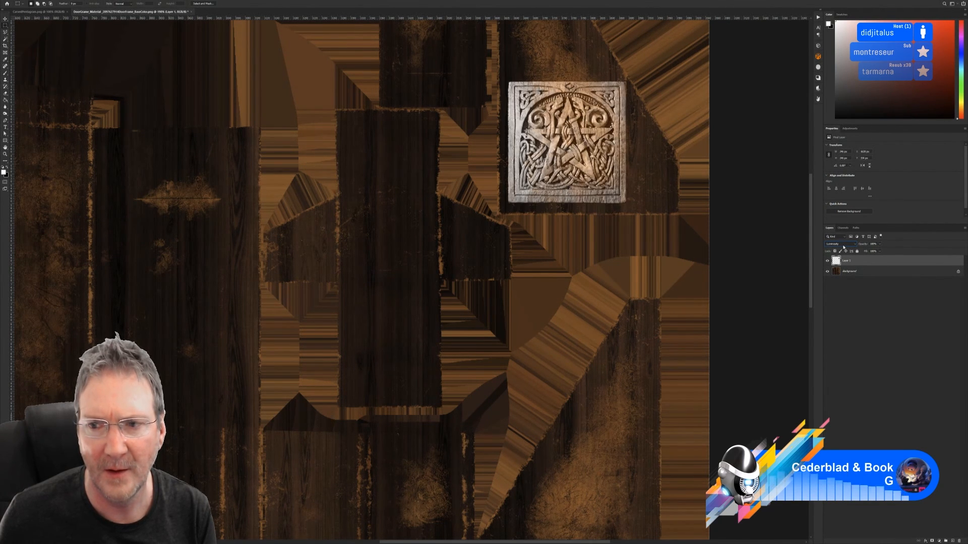
pyautogui.scroll(7, 843, 247)
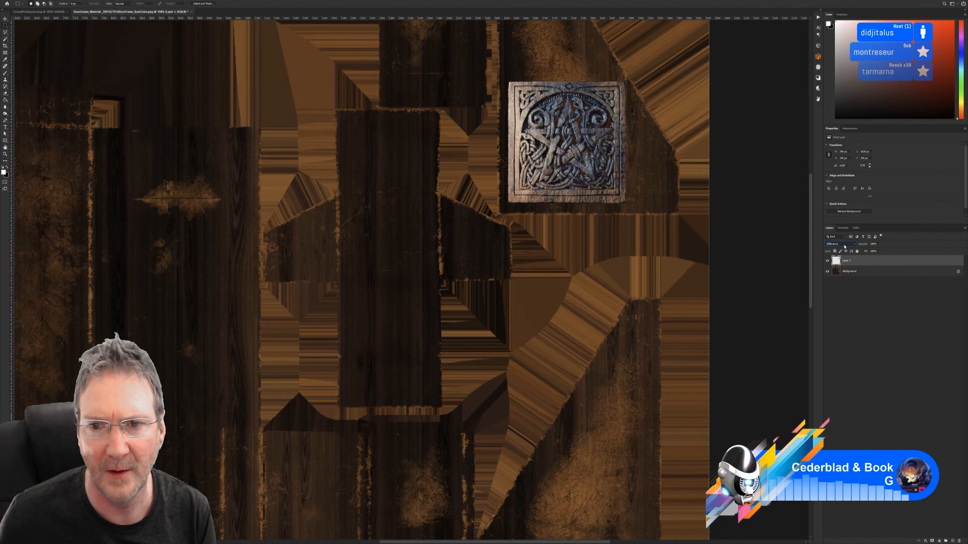
pyautogui.scroll(2, 844, 247)
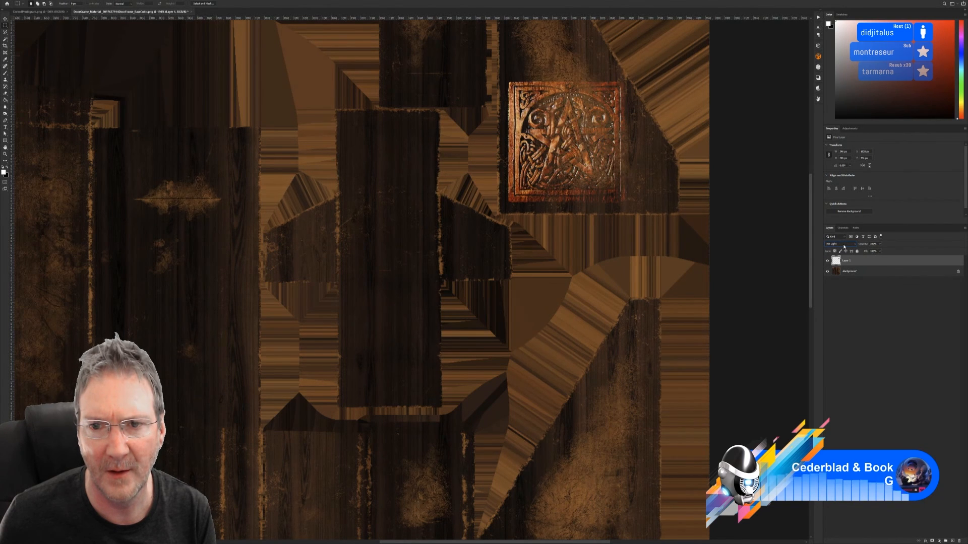
pyautogui.scroll(3, 843, 247)
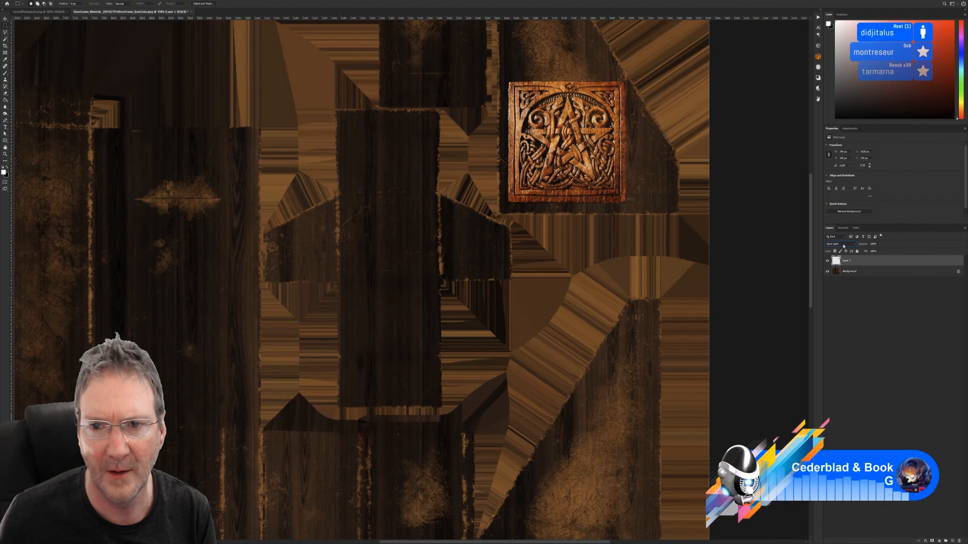
pyautogui.scroll(1, 844, 246)
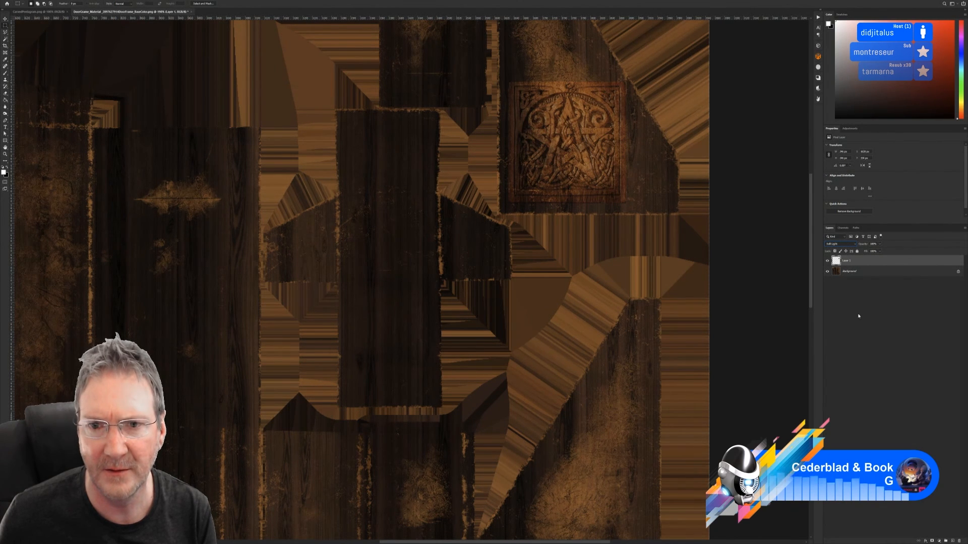
pyautogui.scroll(1, 836, 245)
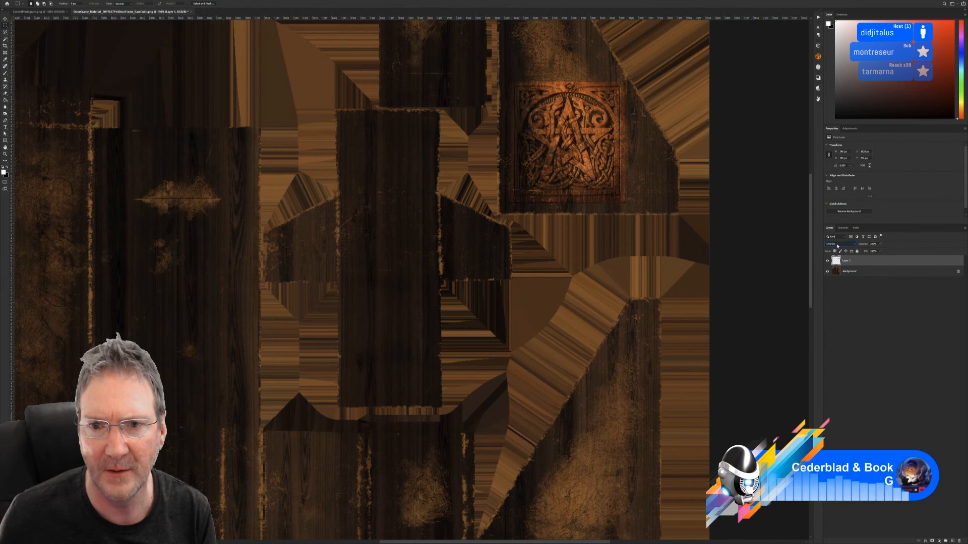
pyautogui.scroll(-1, 838, 246)
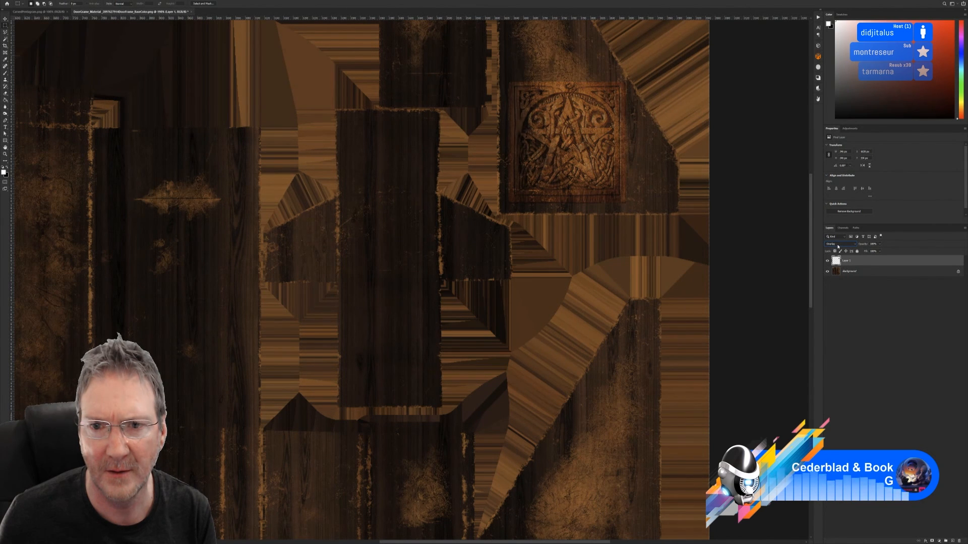
pyautogui.scroll(3, 838, 246)
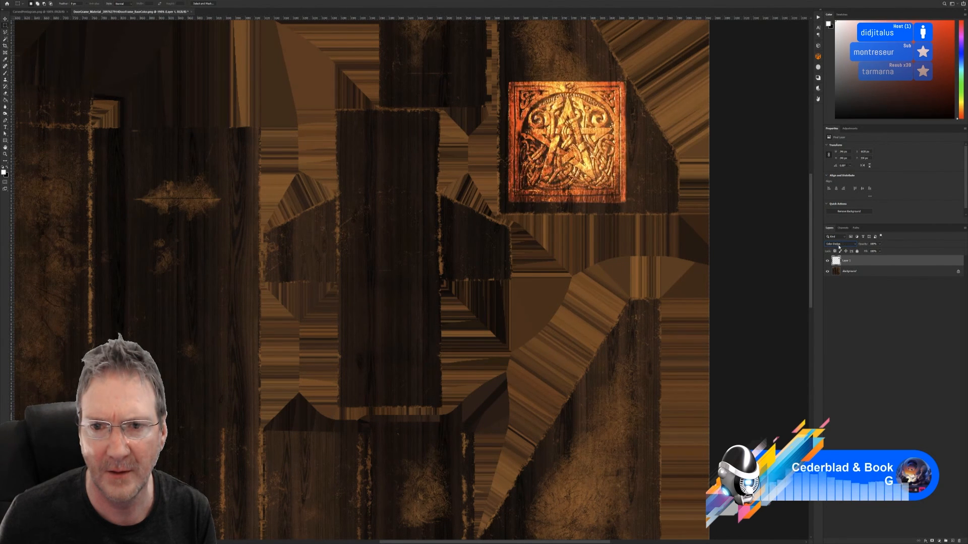
pyautogui.scroll(4, 838, 246)
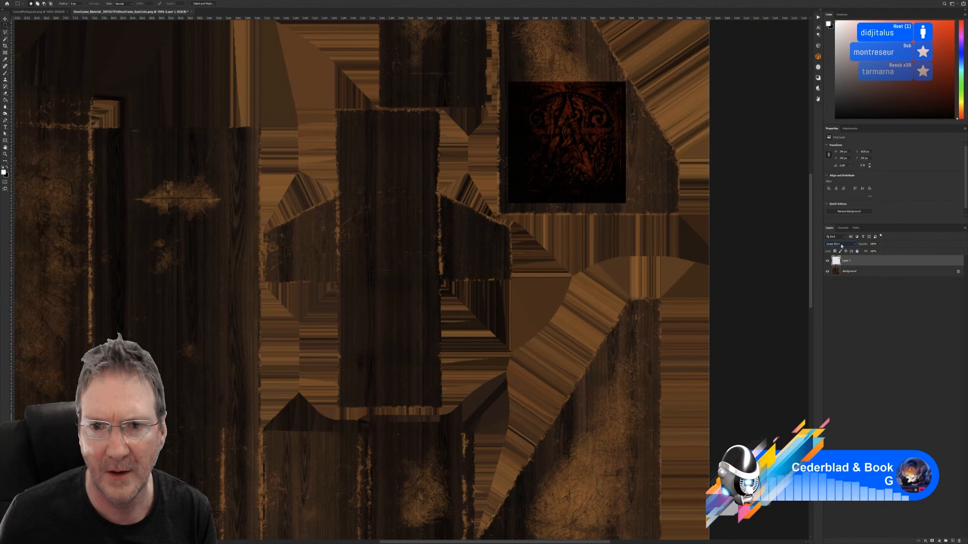
pyautogui.scroll(4, 842, 246)
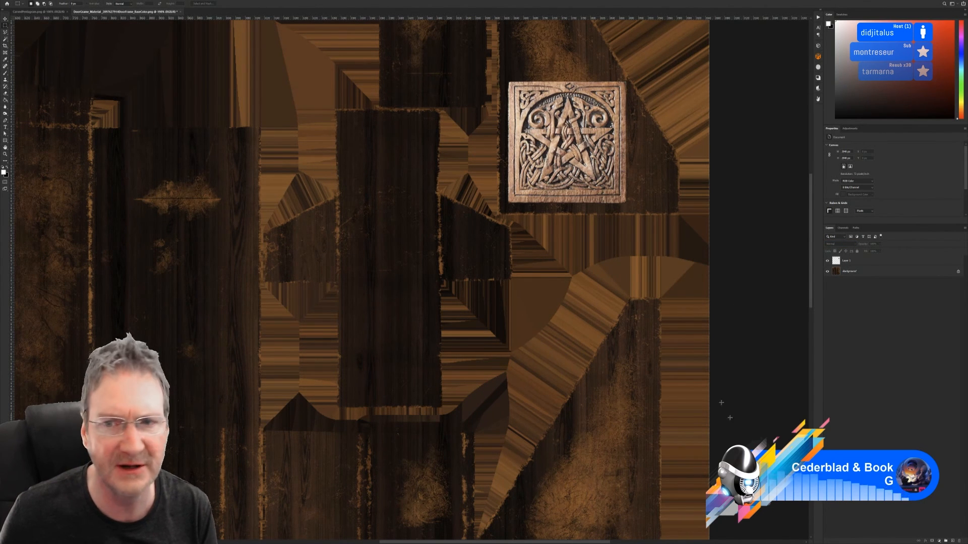
# Darken the pentagram layer with Levels by lowering the white output level to about the middle and darkening the midtones
pyautogui.click(6, 19)
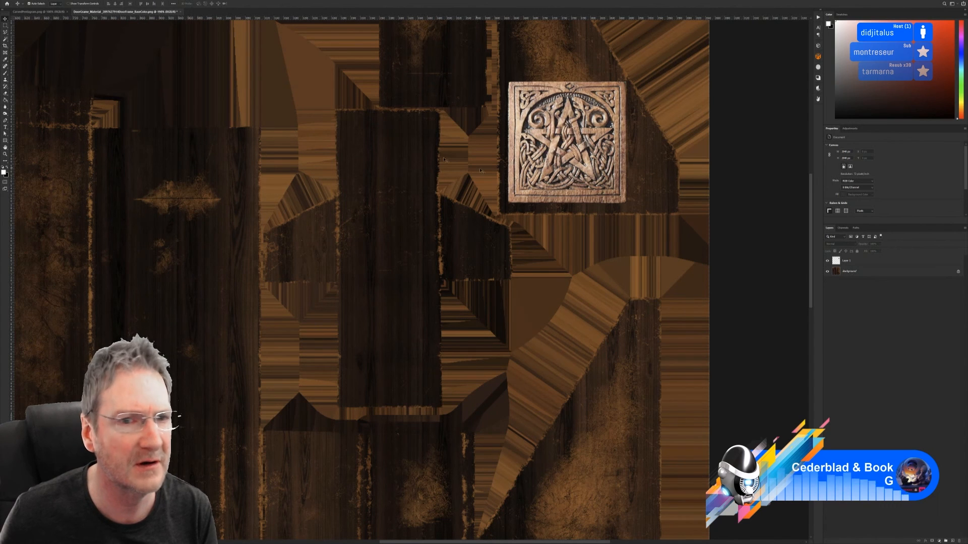
pyautogui.hotkey('alt', '.')
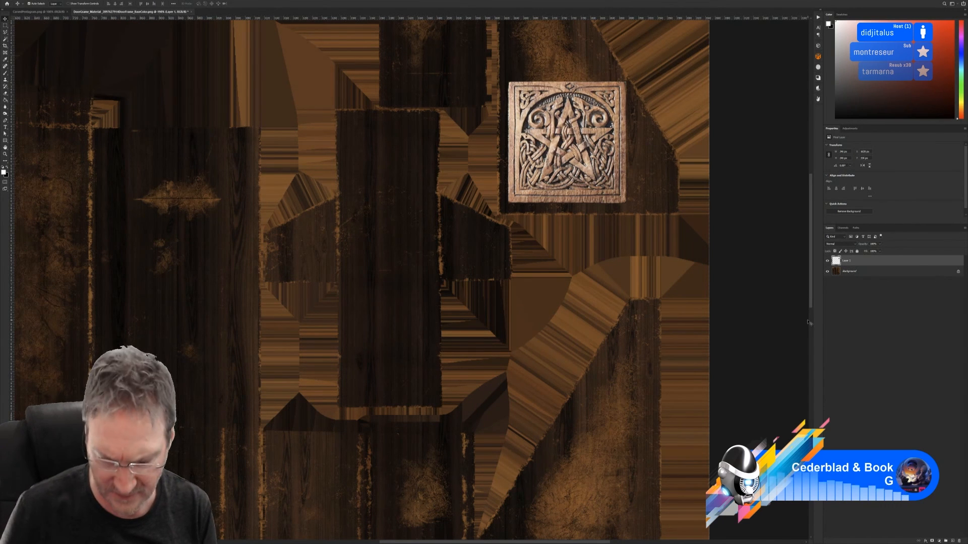
pyautogui.hotkey('ctrl', 'l')
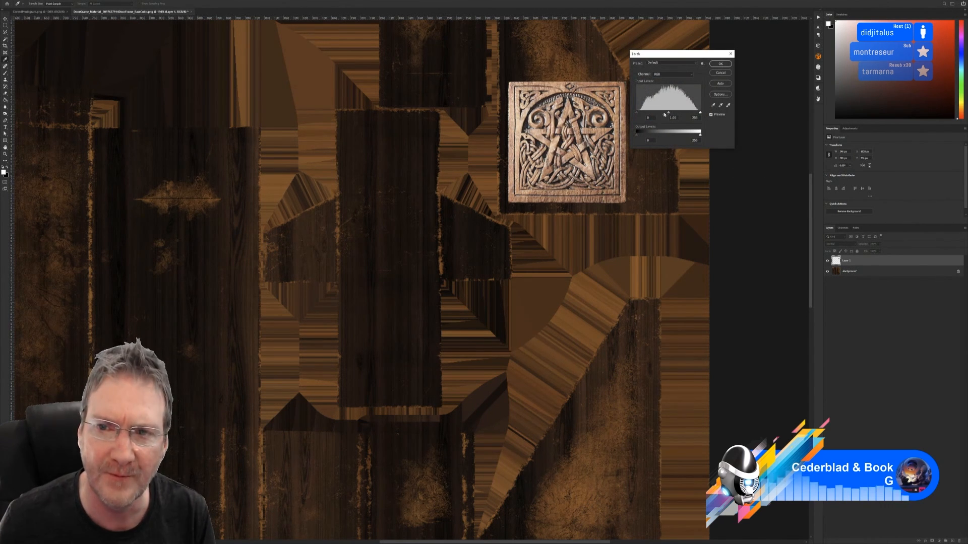
pyautogui.moveTo(638, 137); pyautogui.dragTo(662, 136)
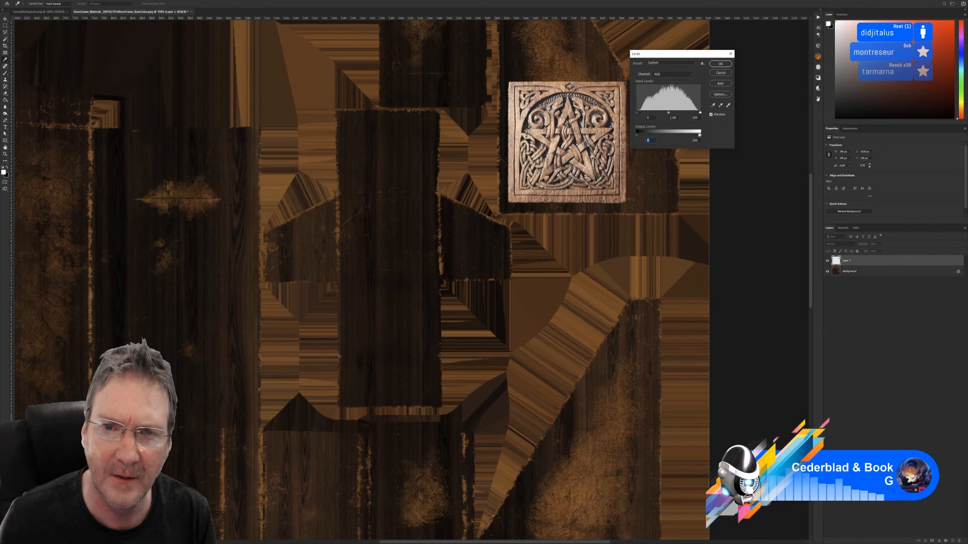
pyautogui.moveTo(701, 135); pyautogui.dragTo(674, 133)
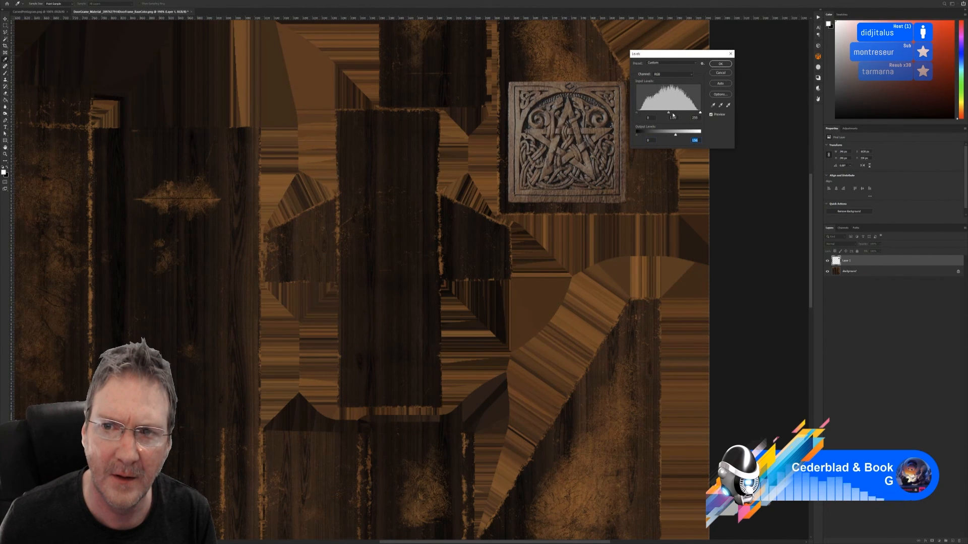
pyautogui.moveTo(673, 113); pyautogui.dragTo(679, 112)
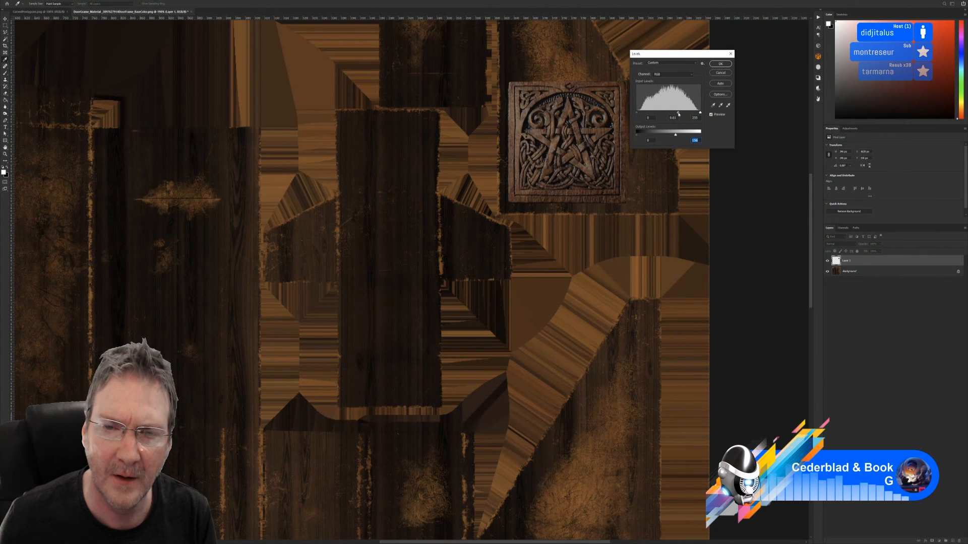
pyautogui.click(677, 113)
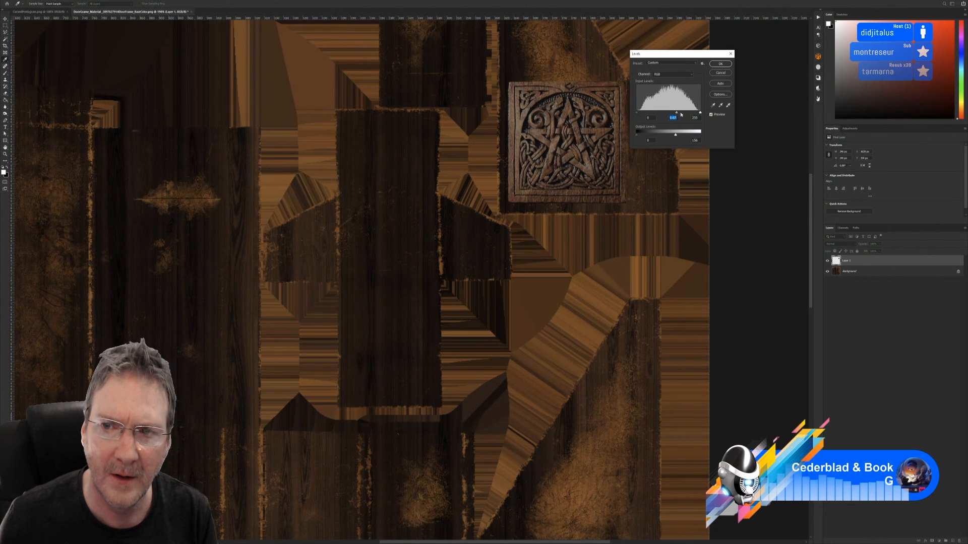
# Strengthen the carving's contrast by pulling the white and black input levels slightly inward, and apply the Levels adjustment to the pentagram layer
pyautogui.moveTo(700, 113); pyautogui.dragTo(697, 113)
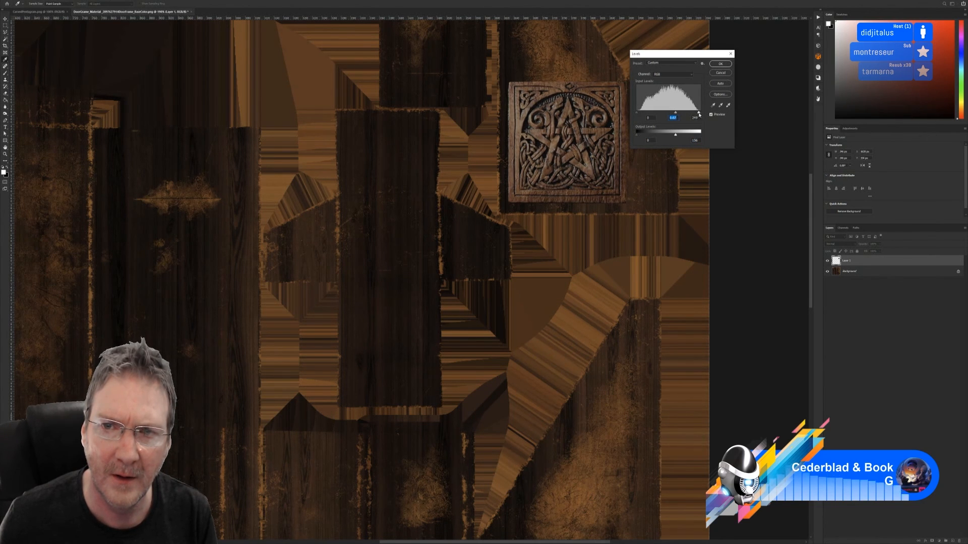
pyautogui.click(699, 113)
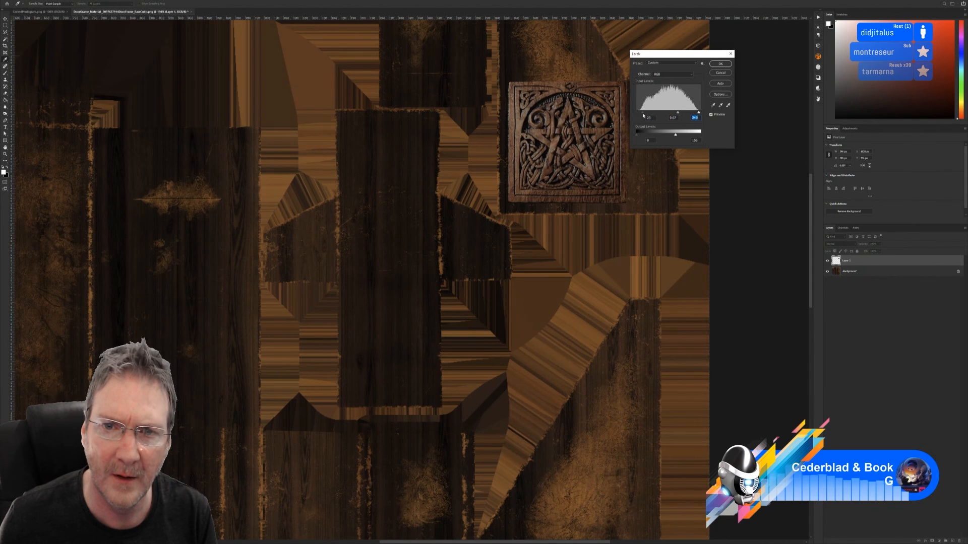
pyautogui.moveTo(643, 114); pyautogui.dragTo(666, 136)
pyautogui.click(644, 116)
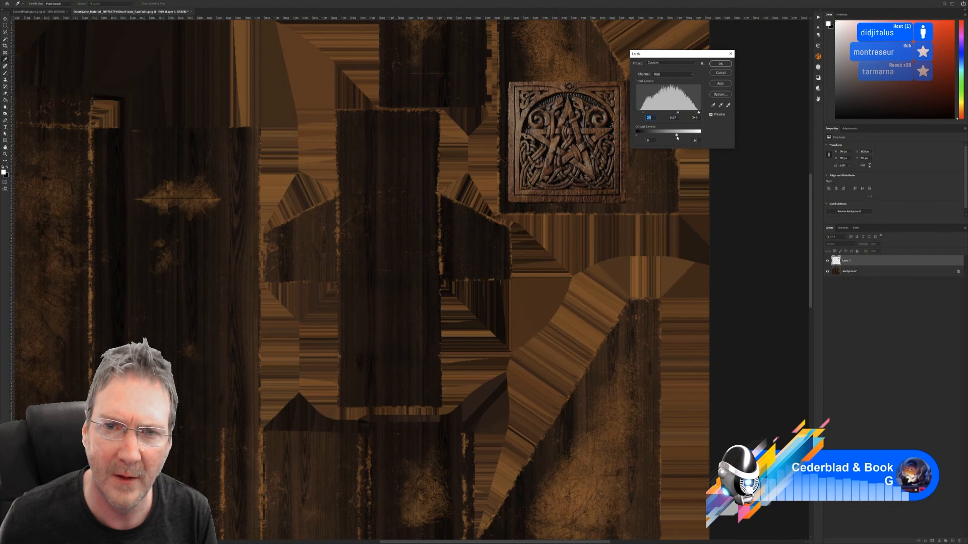
pyautogui.click(719, 64)
pyautogui.press('v')
pyautogui.keyDown('alt'); pyautogui.scroll(-3, 692, 129); pyautogui.keyUp('alt')
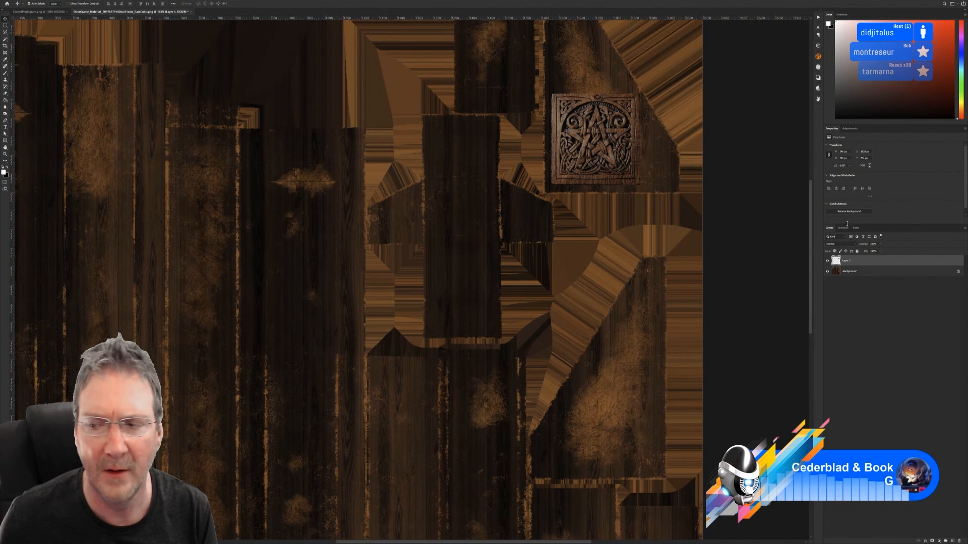
# Save a copy of the edited texture as a PNG named DoorFrame_2 in the Doorway Frame folder, keeping the smallest file size option
pyautogui.click(12, 0)
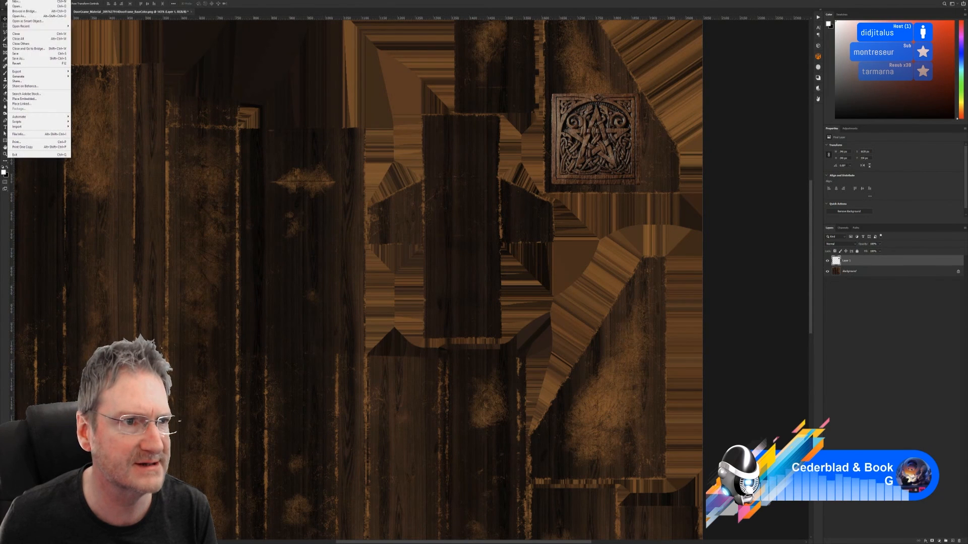
pyautogui.click(22, 58)
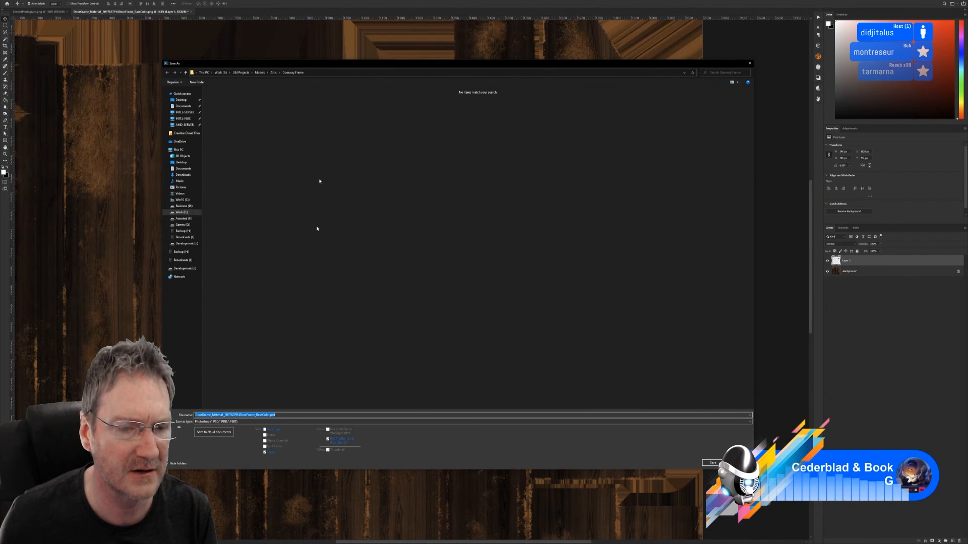
pyautogui.click(256, 421)
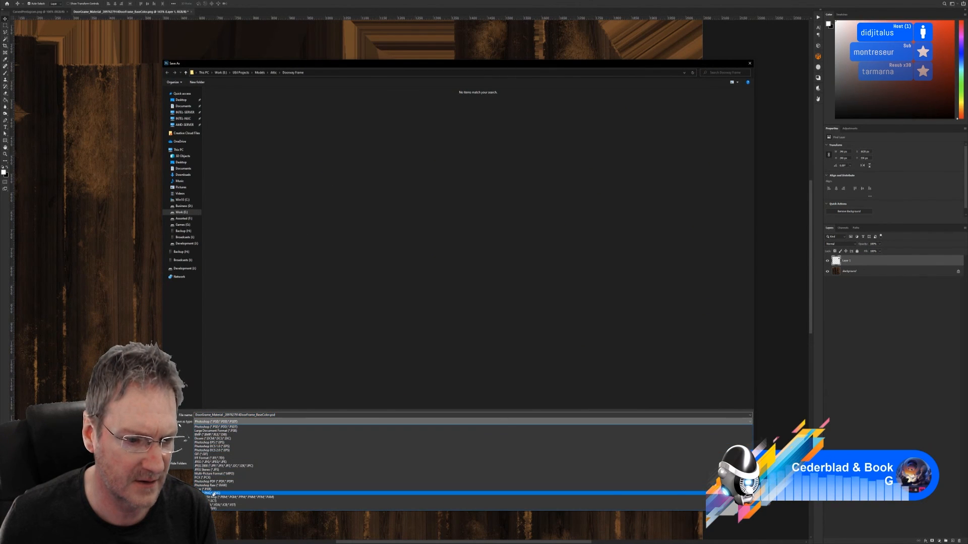
pyautogui.click(213, 494)
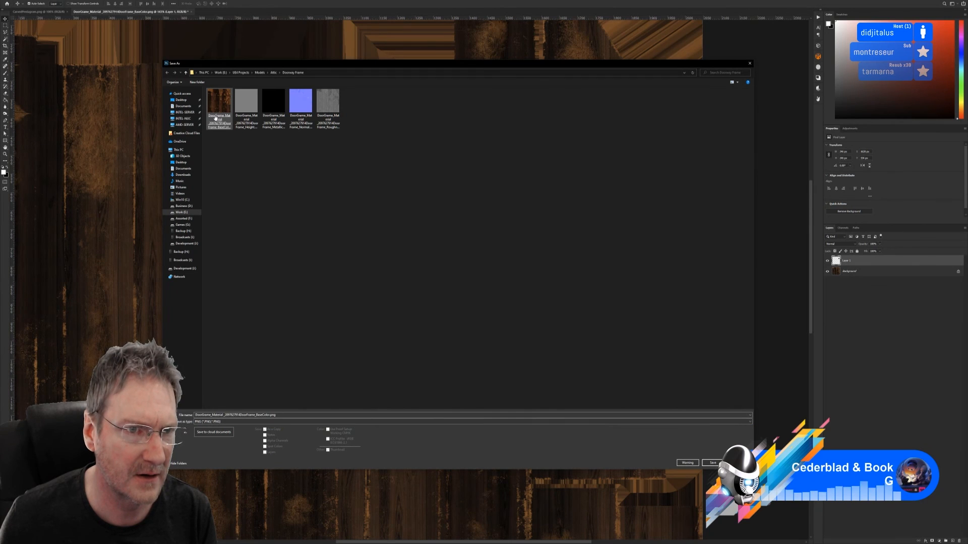
pyautogui.click(218, 125)
pyautogui.click(215, 415)
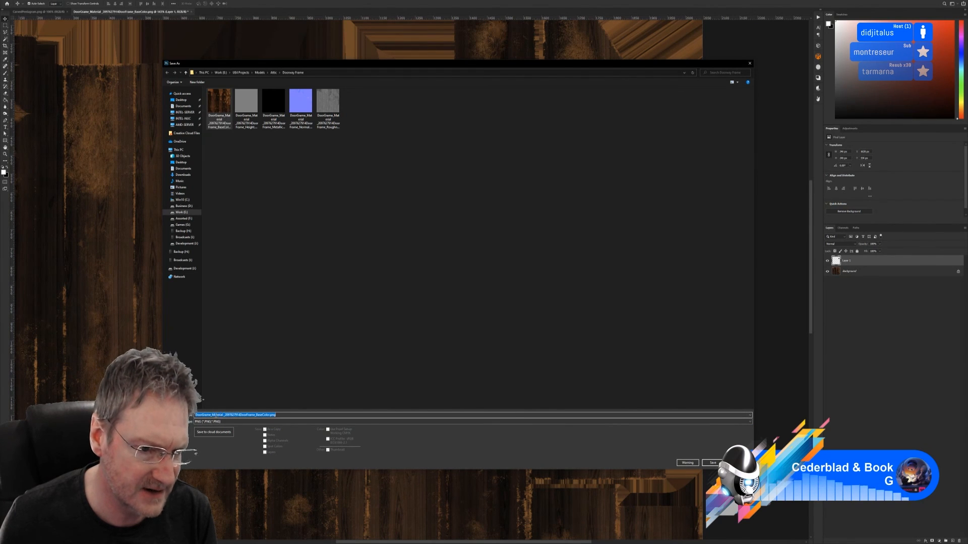
pyautogui.click(215, 415)
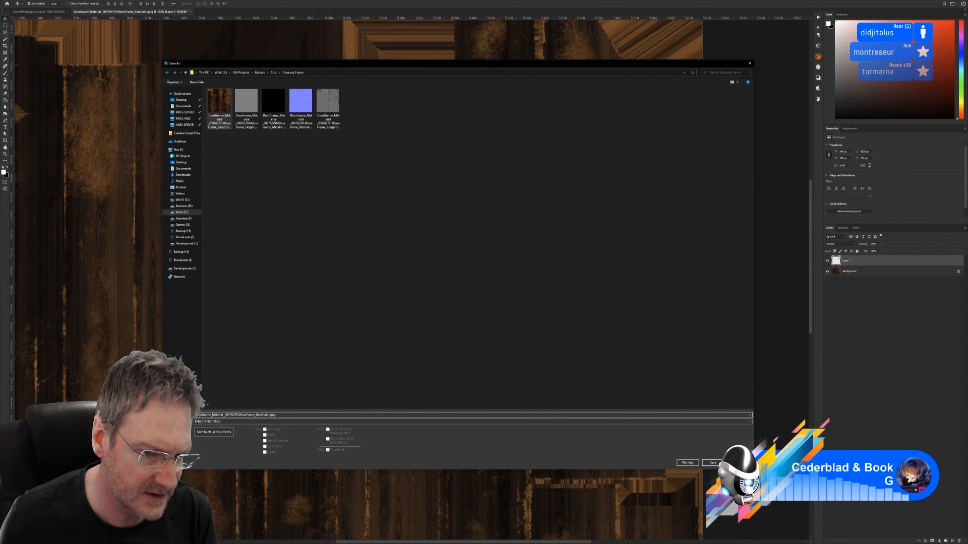
pyautogui.moveTo(212, 415); pyautogui.dragTo(549, 413)
pyautogui.write('2')
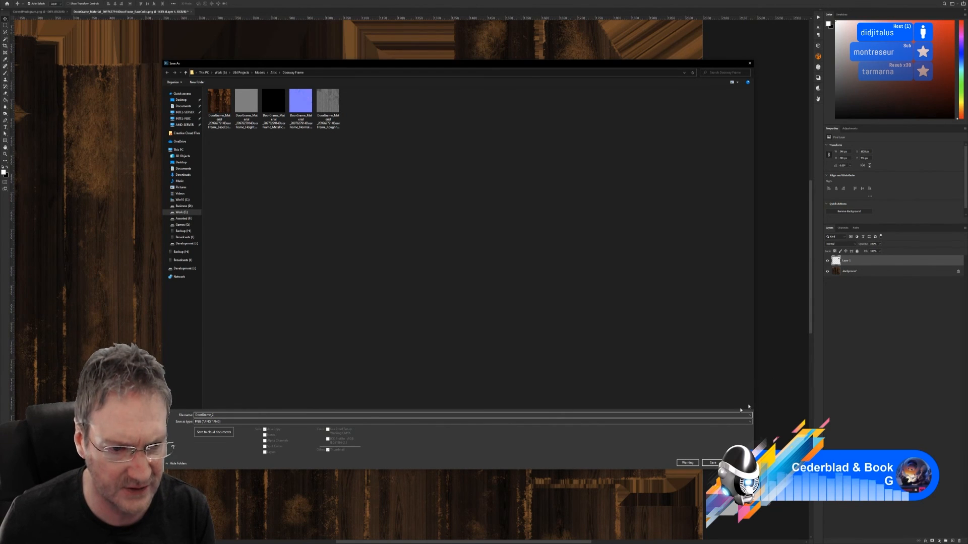
pyautogui.click(713, 463)
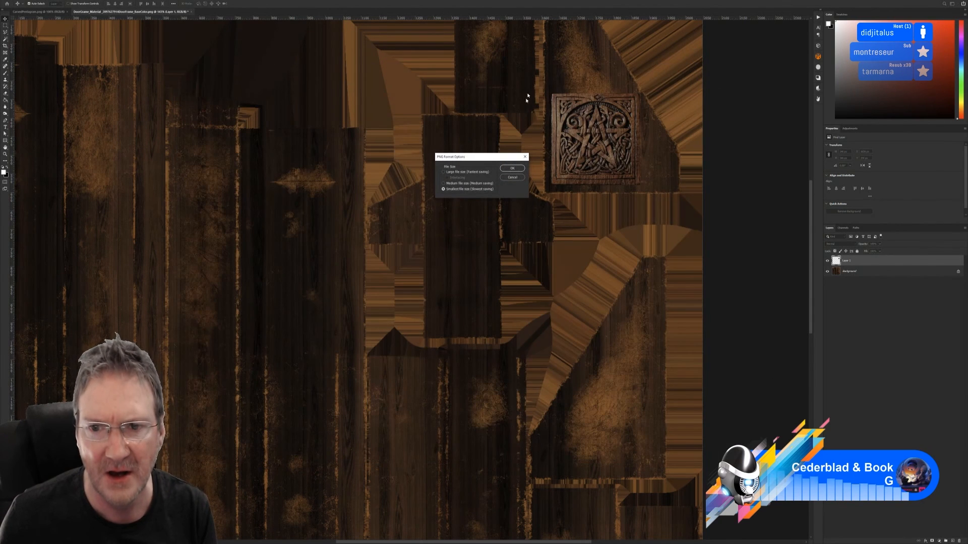
pyautogui.click(511, 168)
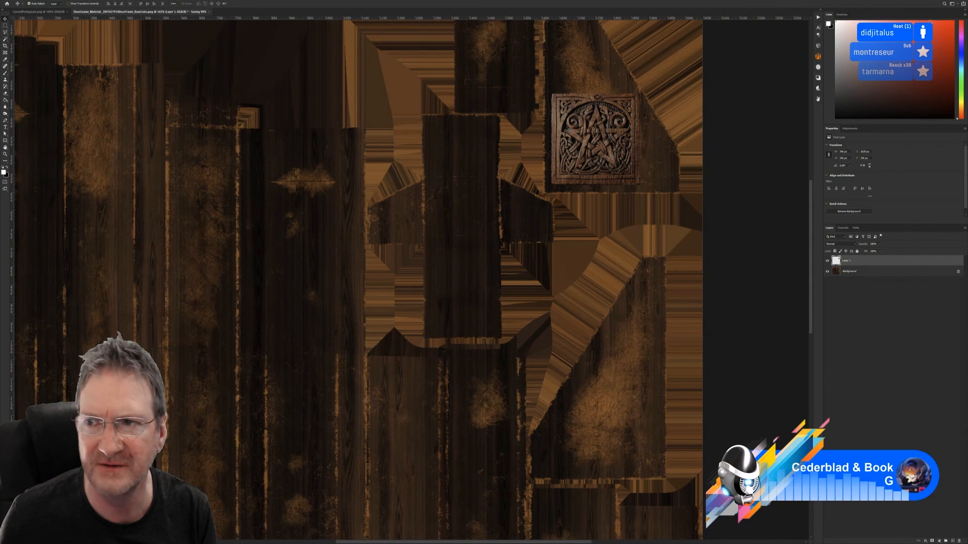
# Switch to 3ds Max and add a Bitmap map loading DoorFrame_2.png from the Doorway Frame folder in the Slate Material Editor
pyautogui.press('super+d')
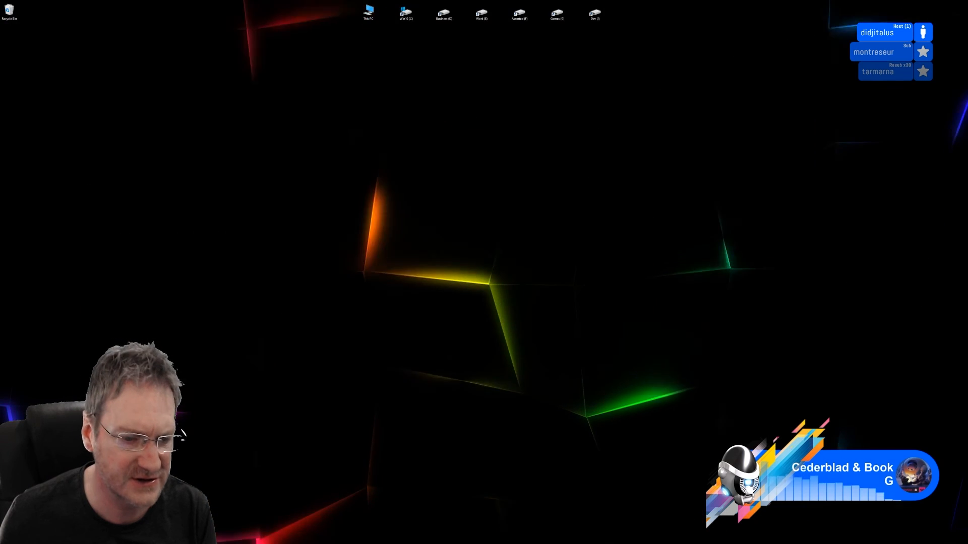
pyautogui.hotkey('alt', 'Tab')
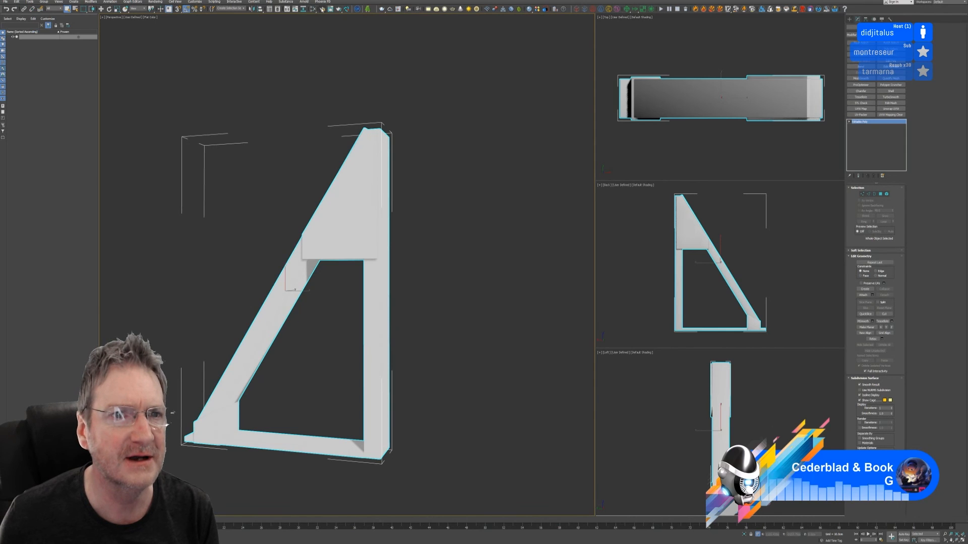
pyautogui.click(312, 9)
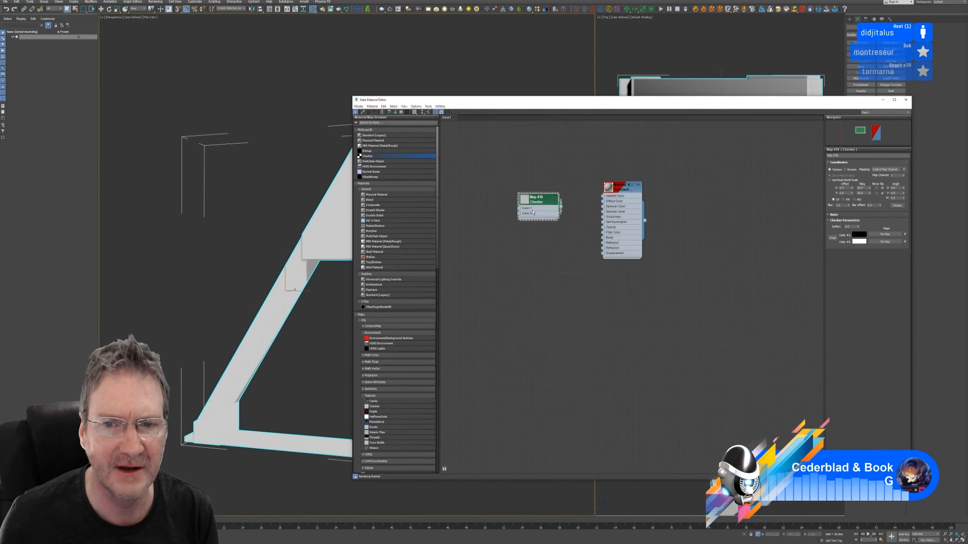
pyautogui.moveTo(372, 151); pyautogui.dragTo(505, 250)
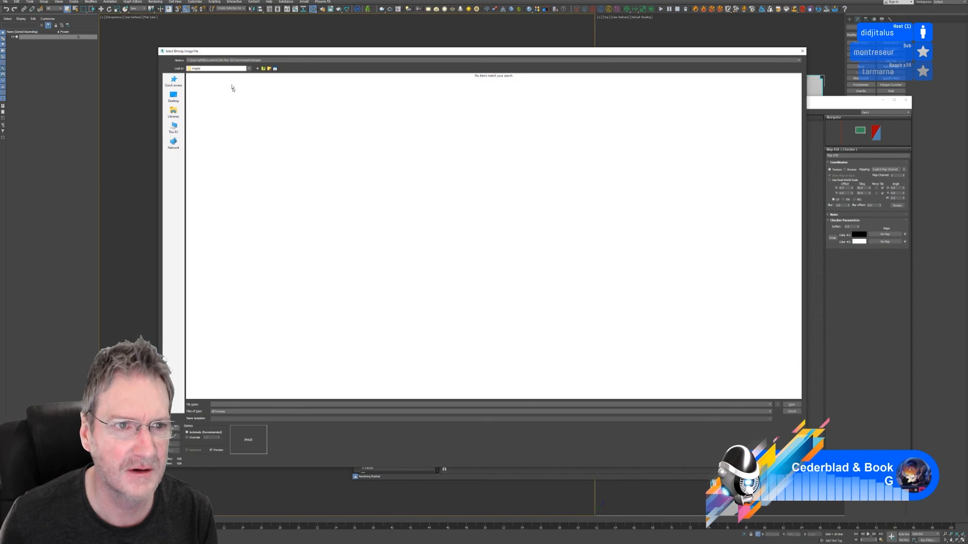
pyautogui.click(230, 60)
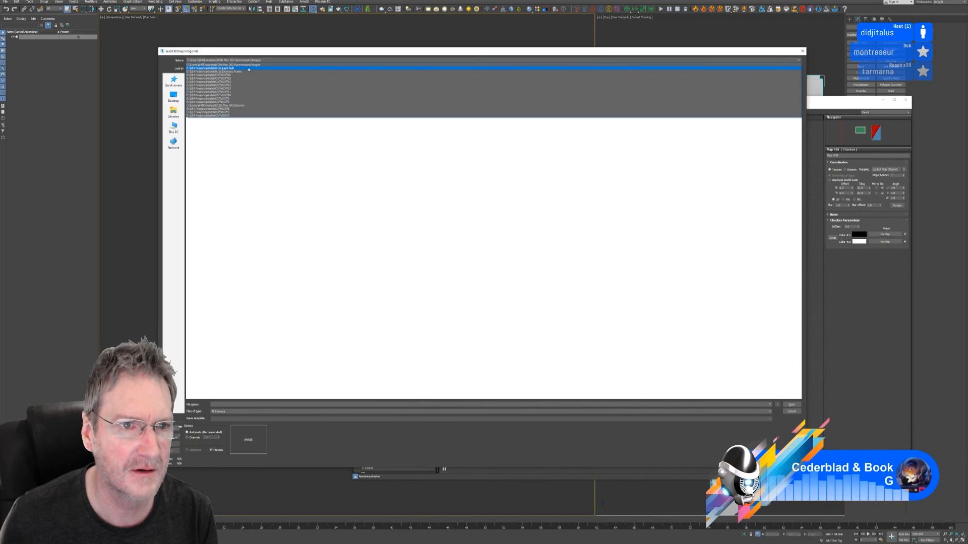
pyautogui.click(245, 72)
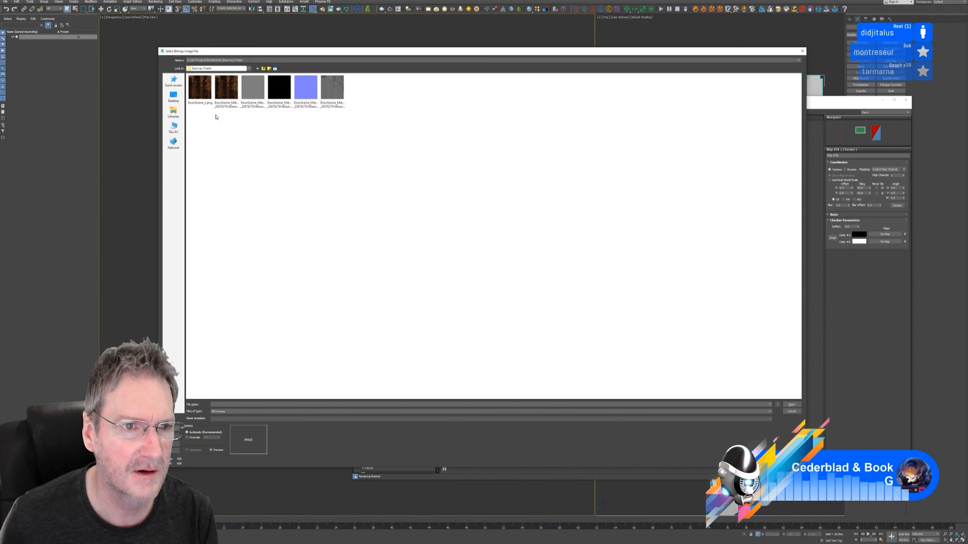
pyautogui.click(208, 96)
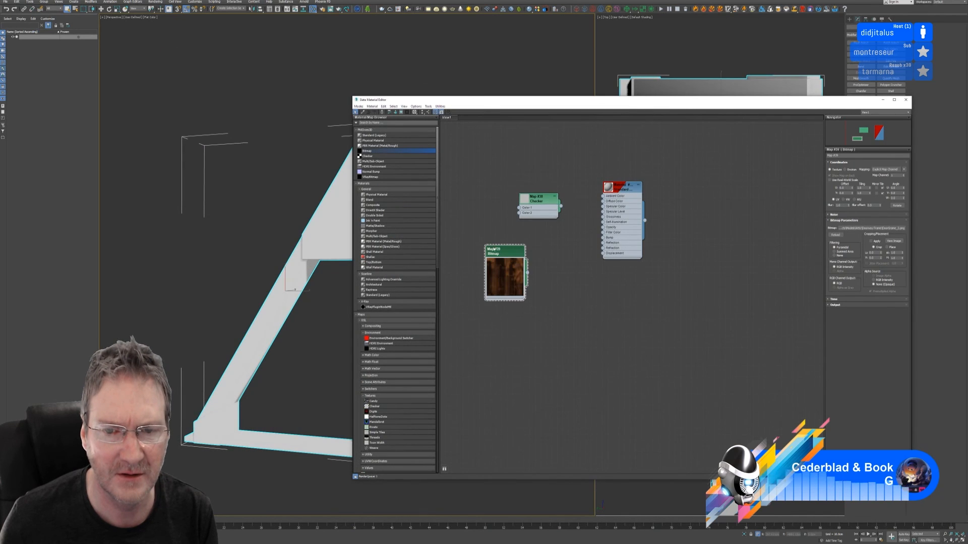
# Connect the new bitmap to the material's Diffuse Color, close the material editor and show the frame's pentagram side
pyautogui.moveTo(570, 252); pyautogui.dragTo(603, 201)
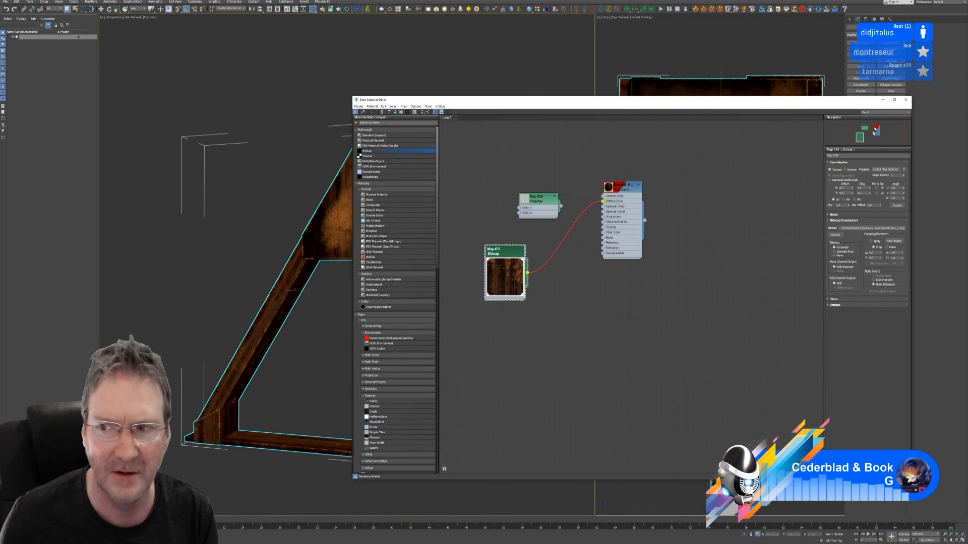
pyautogui.click(905, 100)
pyautogui.keyDown('alt'); pyautogui.moveTo(396, 244); pyautogui.dragTo(393, 220, button='middle'); pyautogui.keyUp('alt')
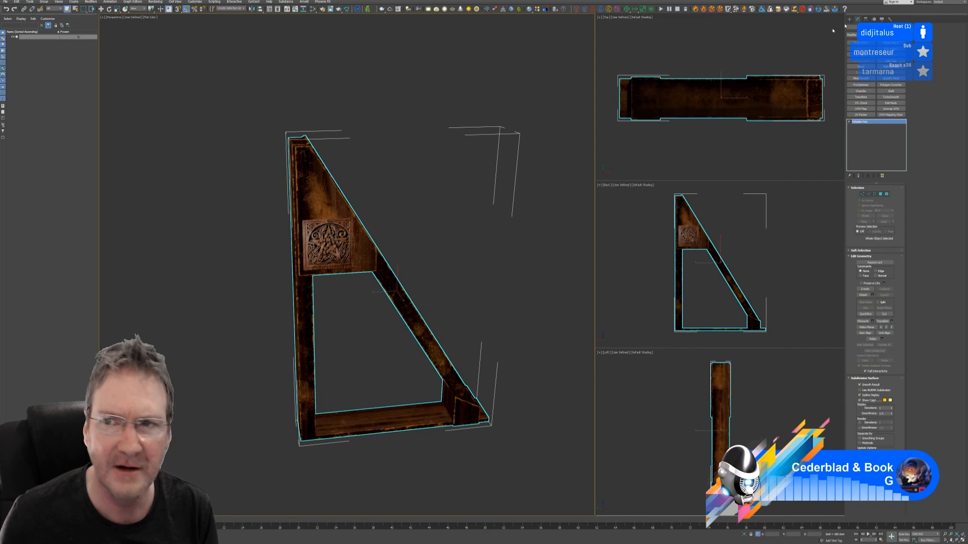
# Switch to Unreal Editor and examine the untextured triangular door frames placed between the attic's red wooden walls
pyautogui.click(935, 1)
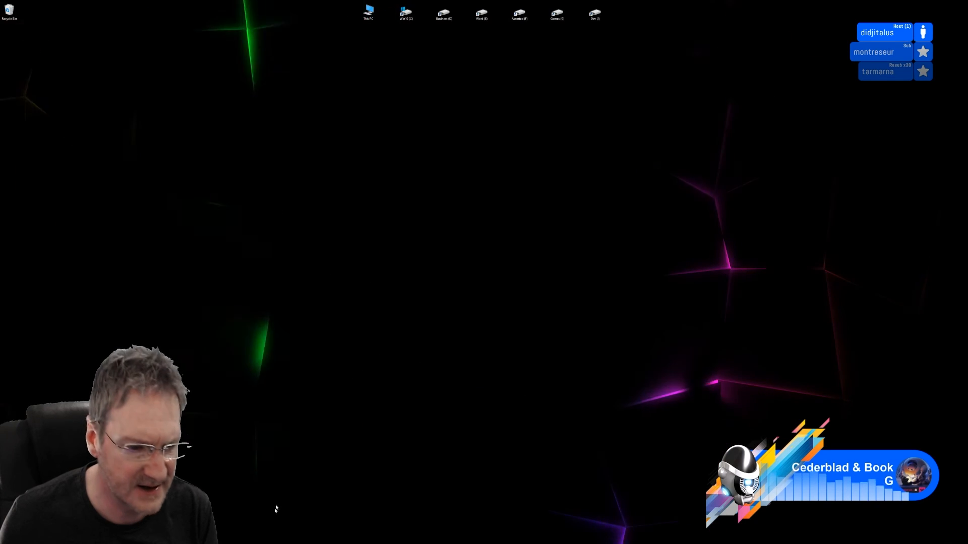
pyautogui.click(227, 541)
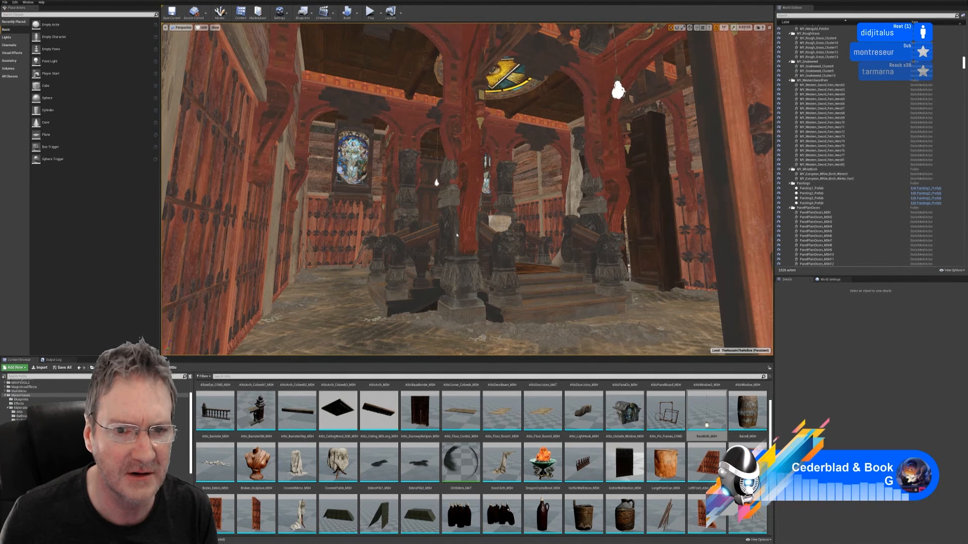
pyautogui.rightClick(450, 231)
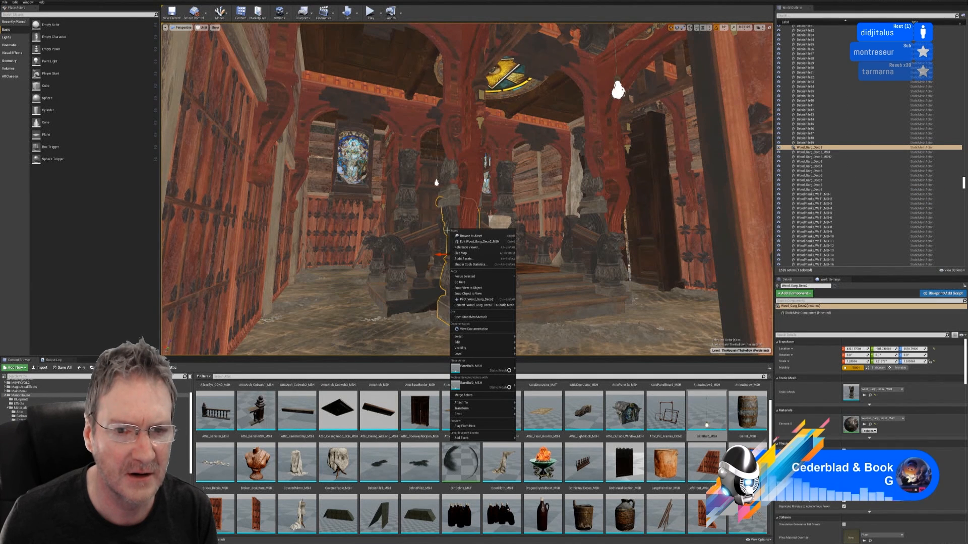
pyautogui.press('Escape')
pyautogui.press('Escape')
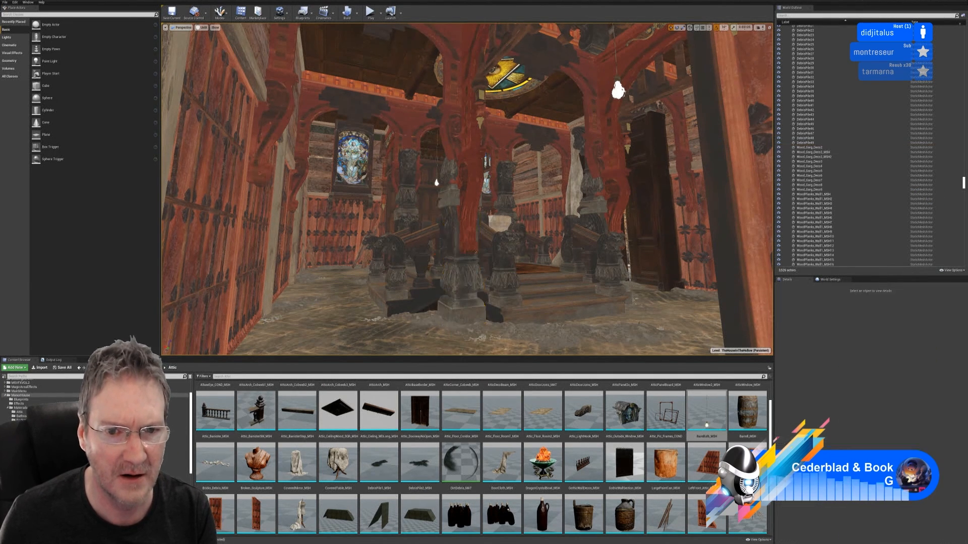
pyautogui.moveTo(552, 207); pyautogui.dragTo(434, 201, button='right')
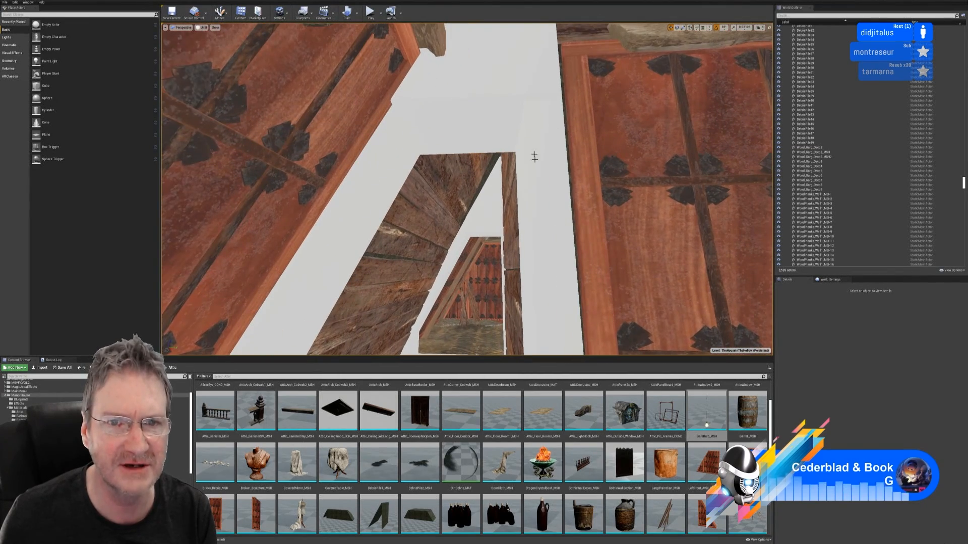
pyautogui.moveTo(462, 89); pyautogui.dragTo(454, 130, button='right')
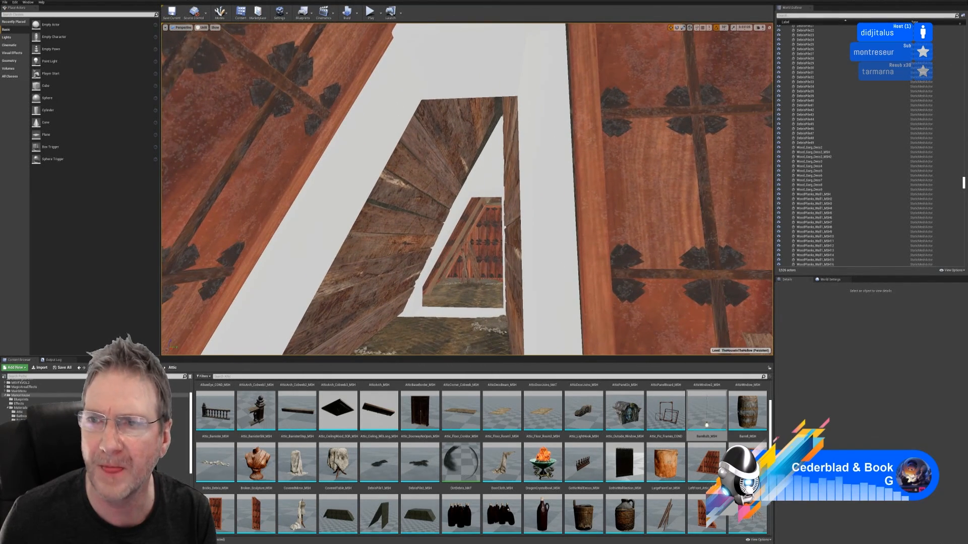
# Return to 3ds Max and inspect the pentagram's size and placement on the textured door frame from several angles
pyautogui.press('super+d')
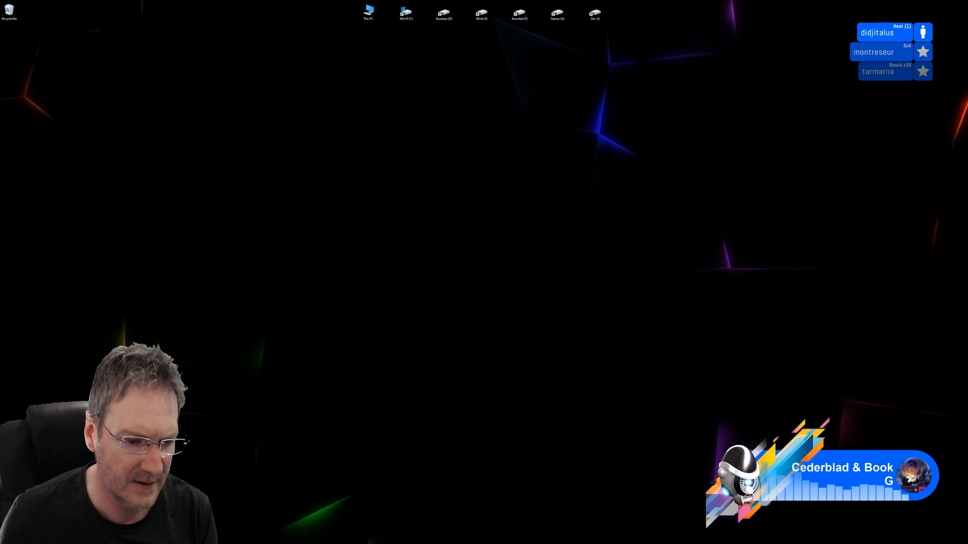
pyautogui.hotkey('alt', 'Tab')
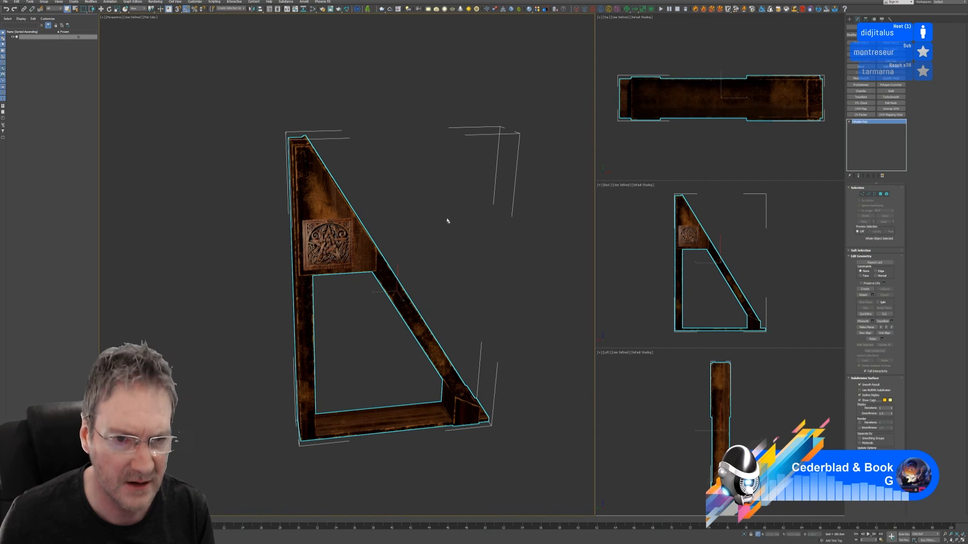
pyautogui.keyDown('alt'); pyautogui.moveTo(447, 221); pyautogui.dragTo(452, 176, button='middle'); pyautogui.keyUp('alt')
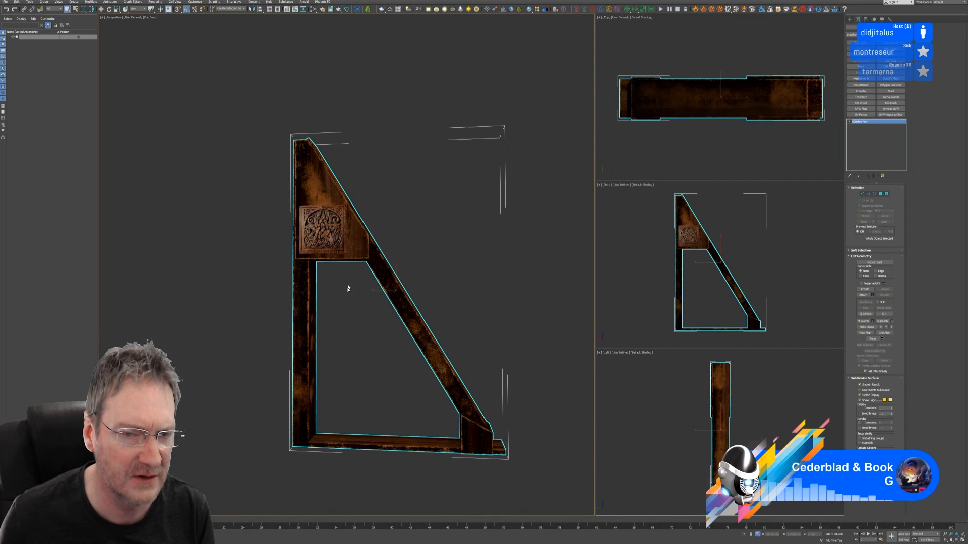
pyautogui.keyDown('alt'); pyautogui.moveTo(348, 288); pyautogui.dragTo(509, 227, button='middle'); pyautogui.keyUp('alt')
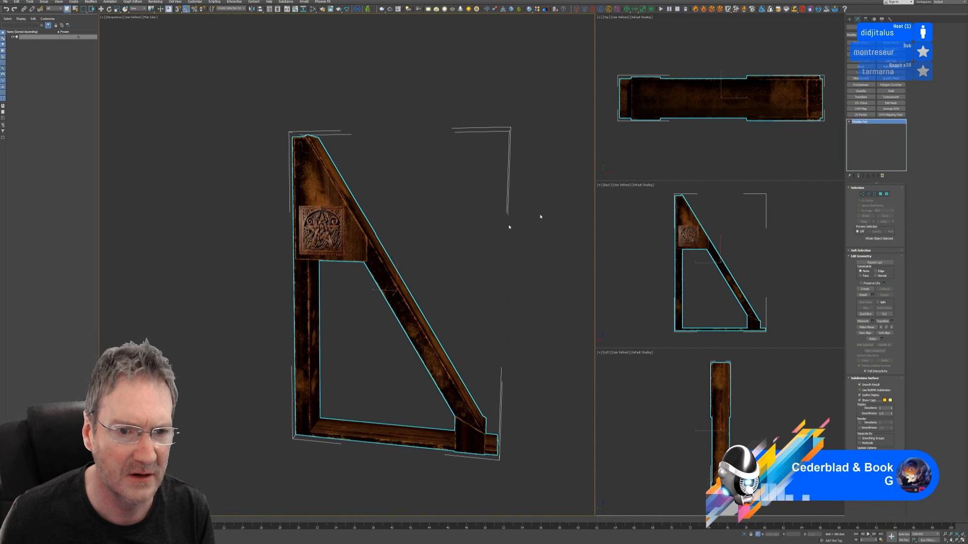
# Switch to Photoshop, duplicate the pentagram layer and hide the original layer
pyautogui.click(278, 543)
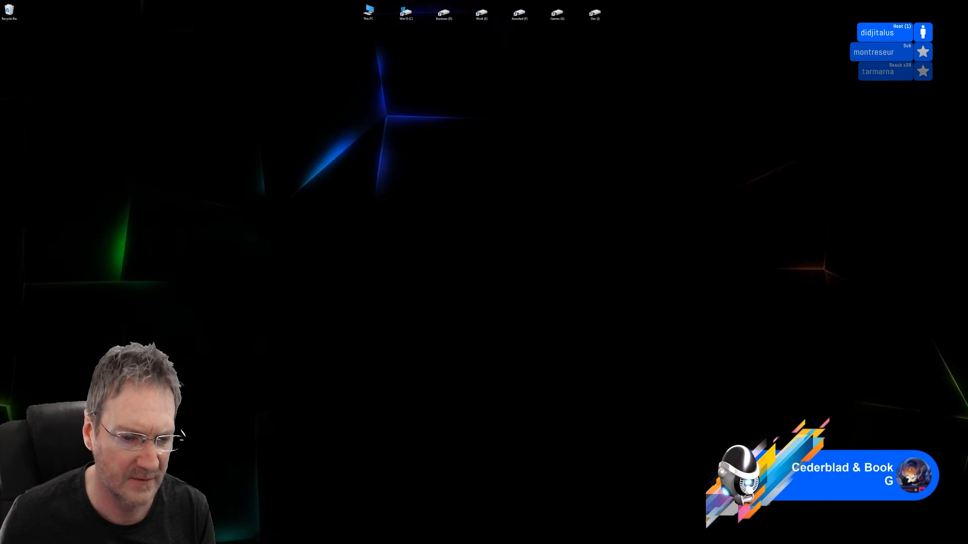
pyautogui.click(312, 543)
pyautogui.keyDown('alt'); pyautogui.scroll(-2, 723, 182); pyautogui.keyUp('alt')
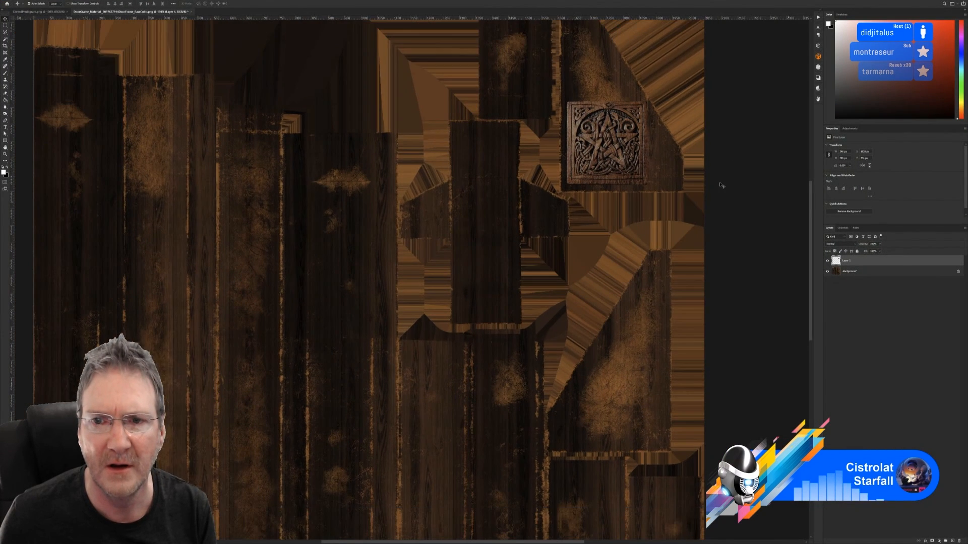
pyautogui.scroll(2, 785, 184)
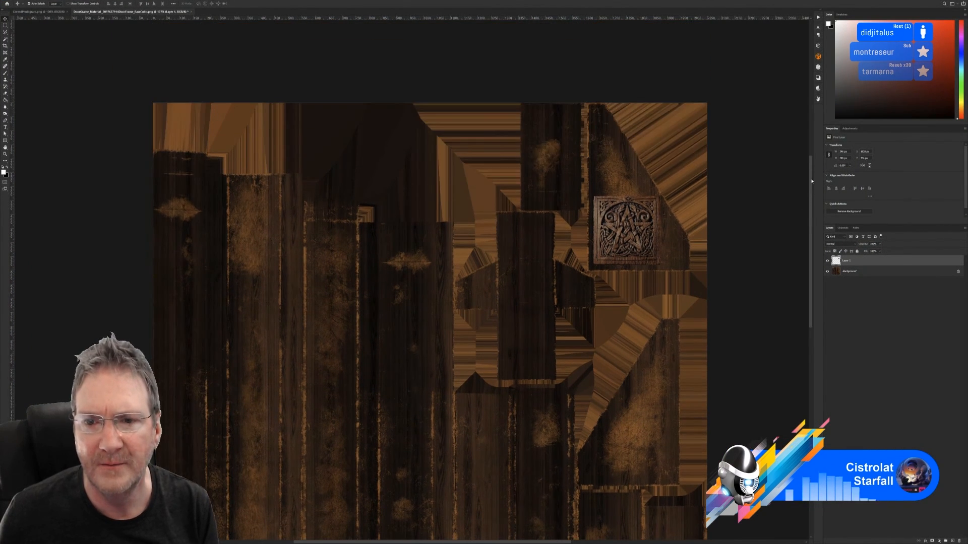
pyautogui.rightClick(866, 261)
pyautogui.click(889, 283)
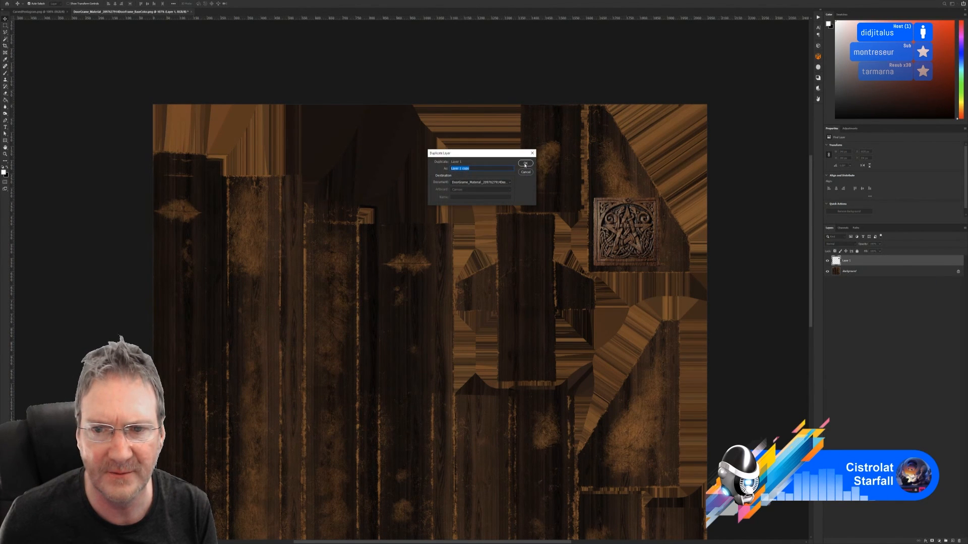
pyautogui.click(525, 164)
pyautogui.click(828, 273)
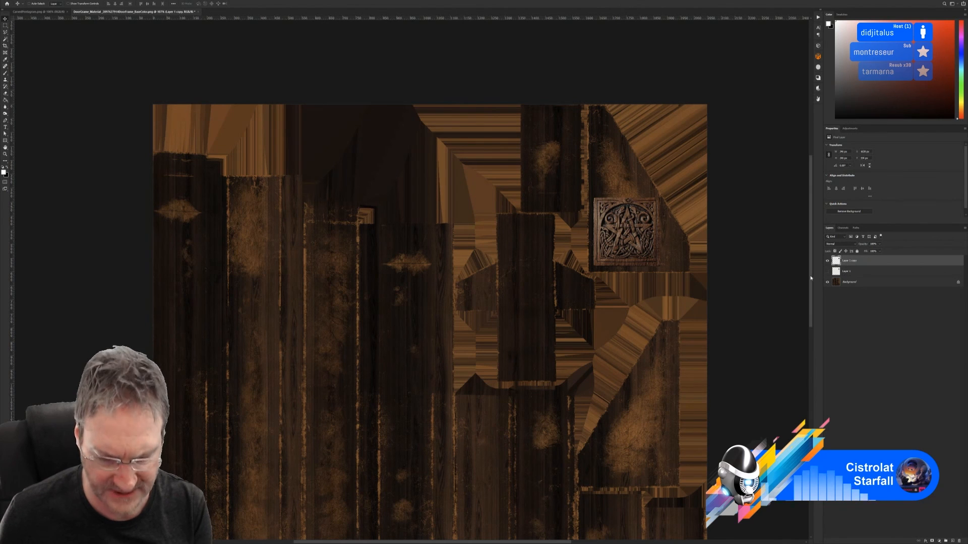
# Free-transform the duplicated pentagram, enlarging it until the carved square covers the whole upper triangular wood panel
pyautogui.hotkey('ctrl', 't')
pyautogui.moveTo(660, 198); pyautogui.dragTo(688, 169)
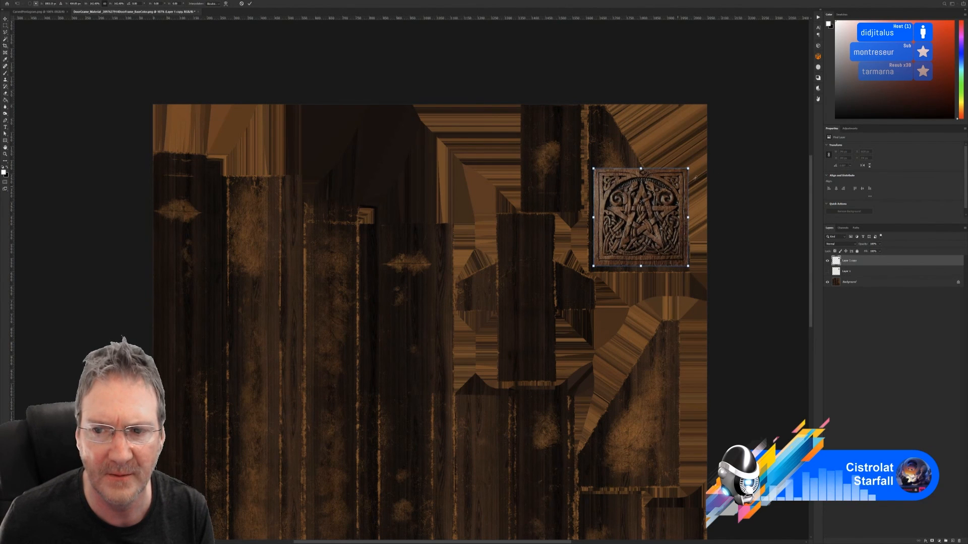
pyautogui.moveTo(657, 217); pyautogui.dragTo(652, 224)
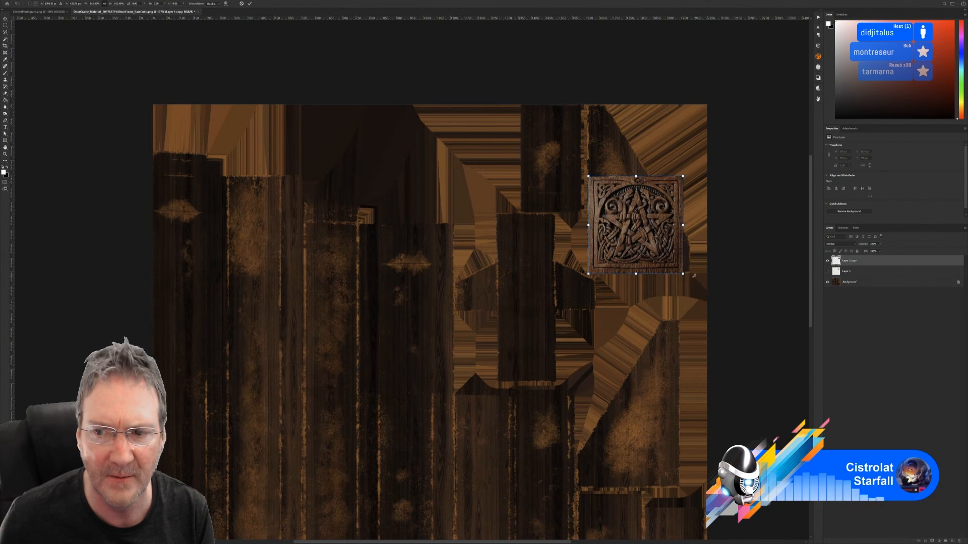
pyautogui.moveTo(684, 177); pyautogui.dragTo(691, 174)
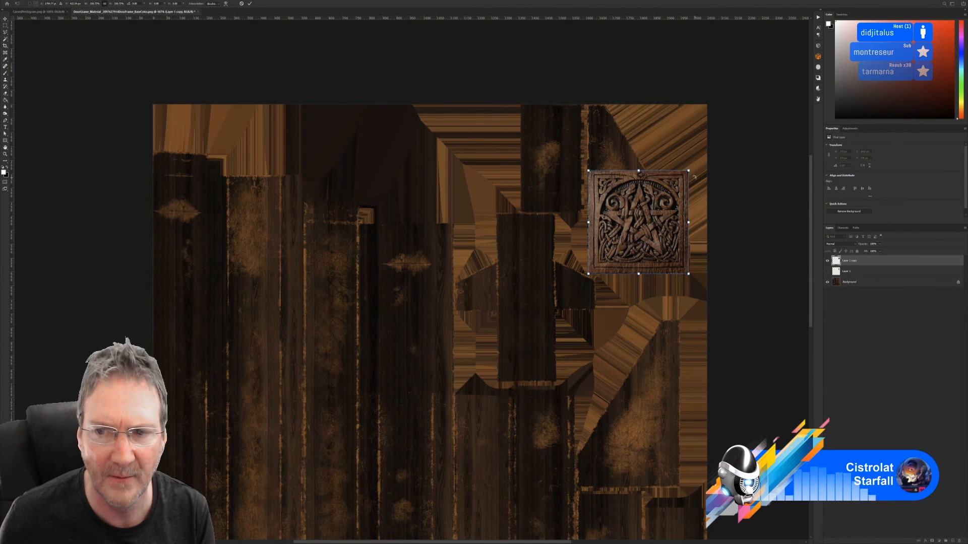
pyautogui.keyDown('alt'); pyautogui.scroll(-2, 695, 177); pyautogui.keyUp('alt')
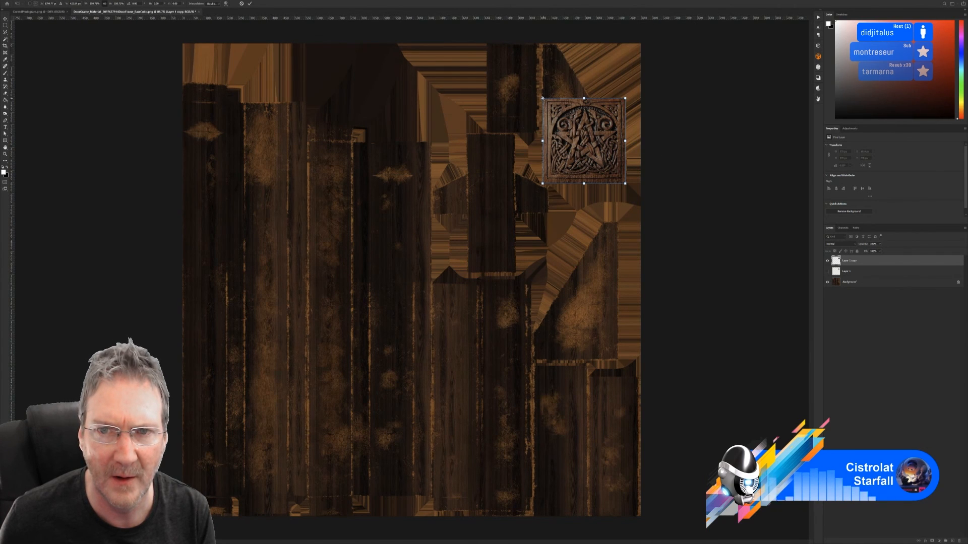
pyautogui.moveTo(543, 98); pyautogui.dragTo(480, 55)
pyautogui.press('Return')
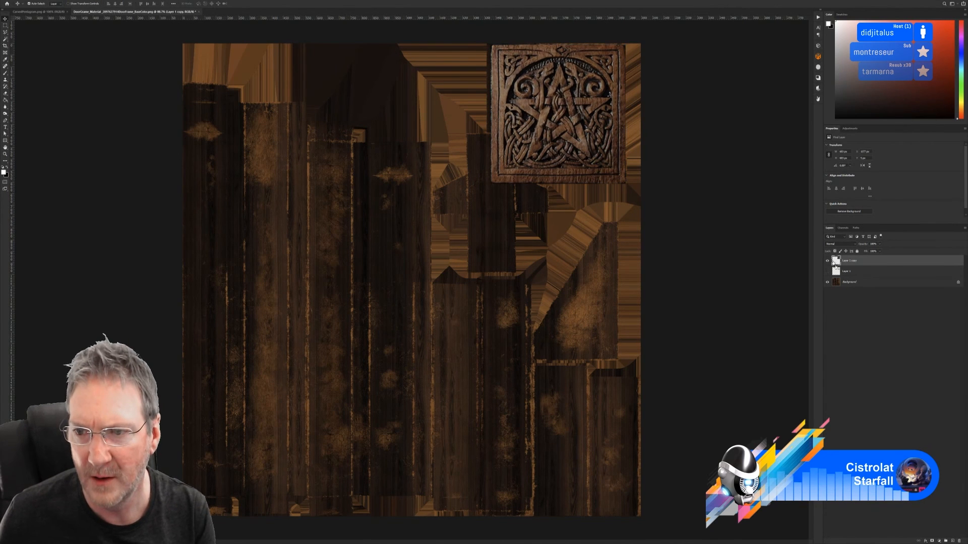
# Hide the enlarged pentagram copy and outline the upper triangular wood panel on the Background layer with a lasso selection
pyautogui.click(827, 261)
pyautogui.click(856, 282)
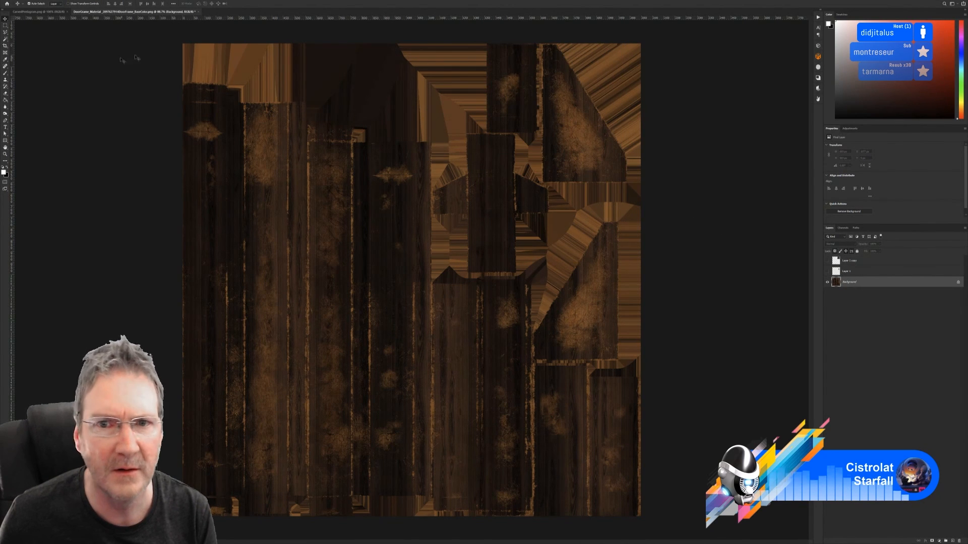
pyautogui.click(6, 32)
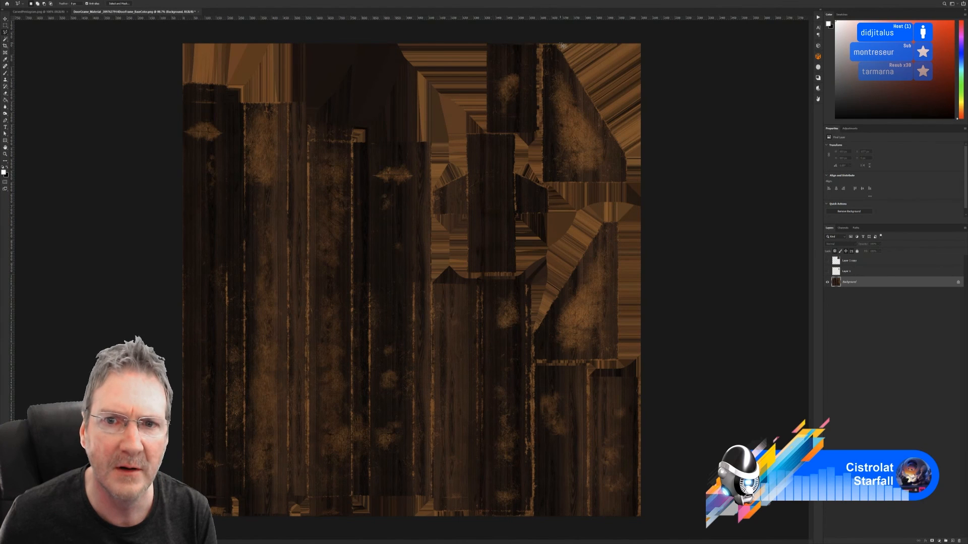
pyautogui.moveTo(545, 48)
pyautogui.mouseDown()
pyautogui.moveTo(553, 151)
pyautogui.moveTo(545, 189)
pyautogui.moveTo(631, 188)
pyautogui.moveTo(630, 162)
pyautogui.moveTo(575, 71)
pyautogui.moveTo(559, 47)
pyautogui.moveTo(545, 48)
pyautogui.mouseUp()
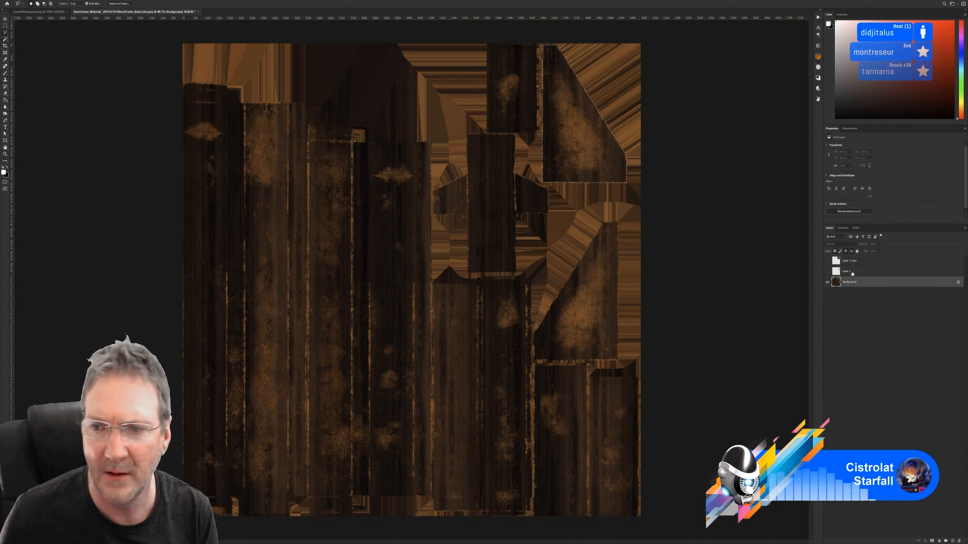
# Show and select the enlarged pentagram layer again and save the triangular selection as "sel"
pyautogui.click(834, 261)
pyautogui.click(826, 261)
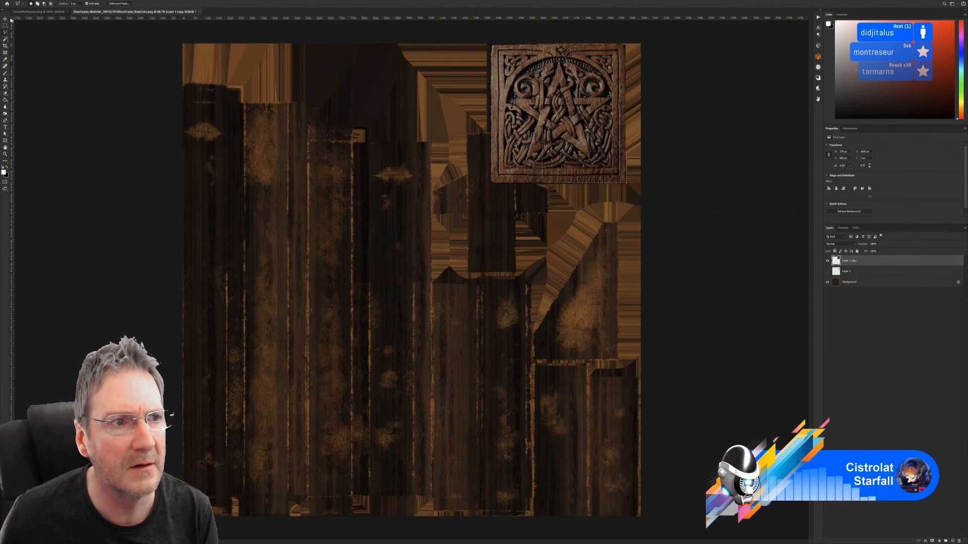
pyautogui.rightClick(54, 11)
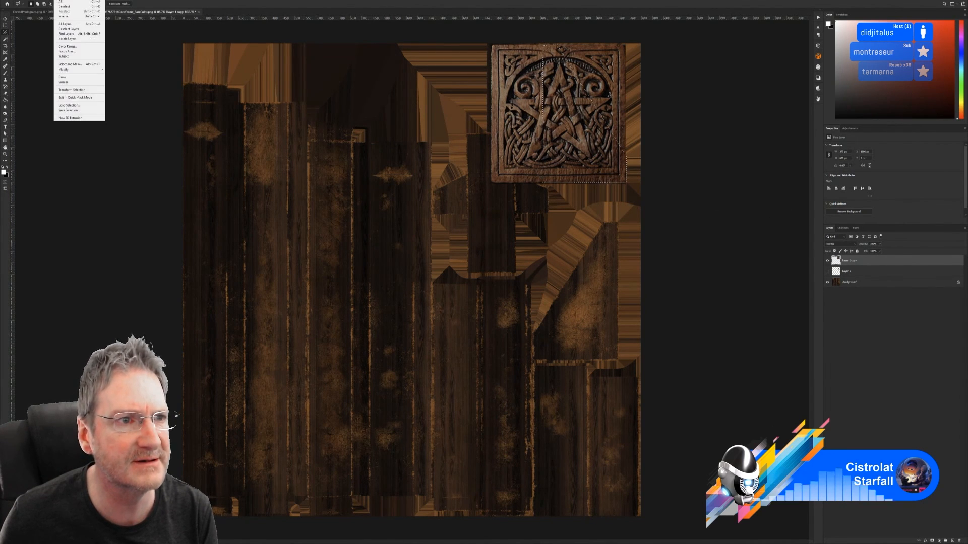
pyautogui.click(73, 110)
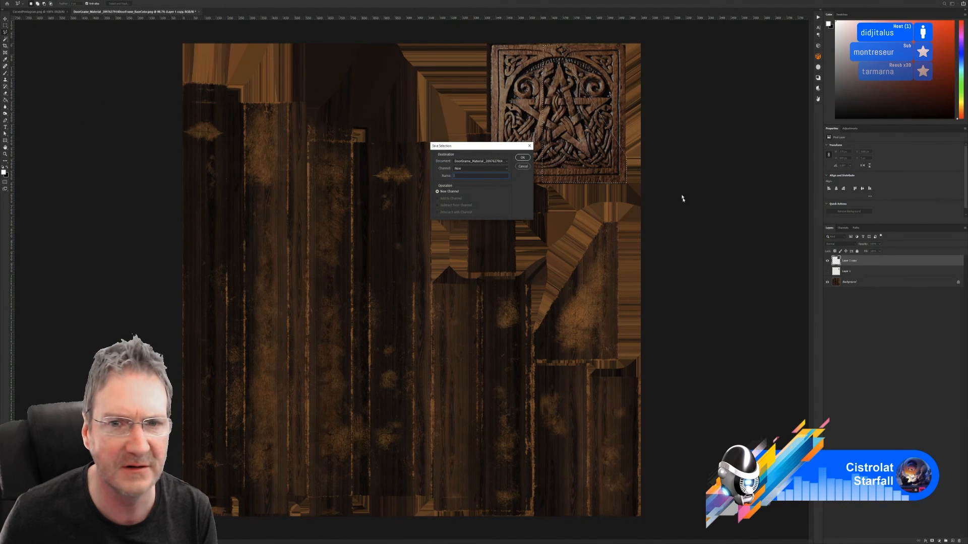
pyautogui.write('sel')
pyautogui.press('Return')
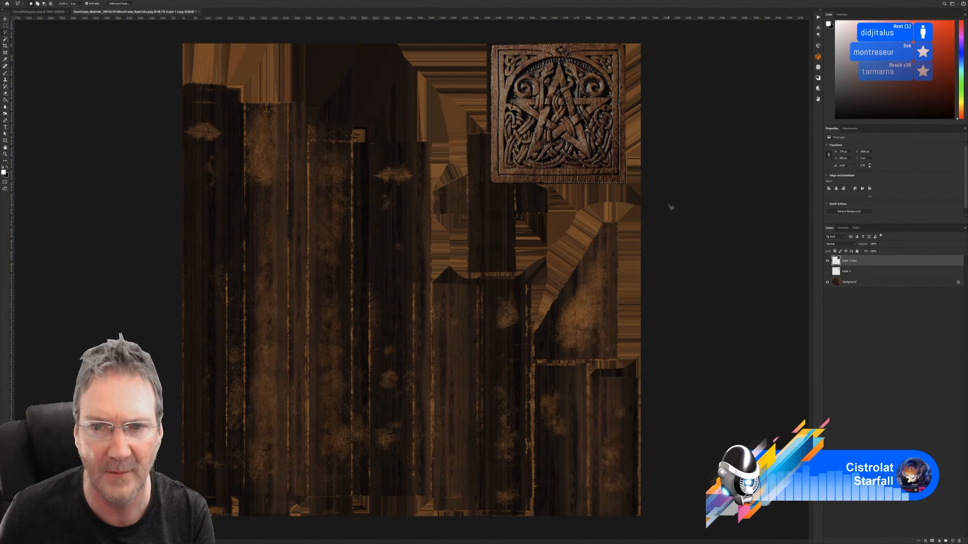
# Clear the triangular selection and nudge the enlarged pentagram slightly to the right over the panel
pyautogui.click(6, 19)
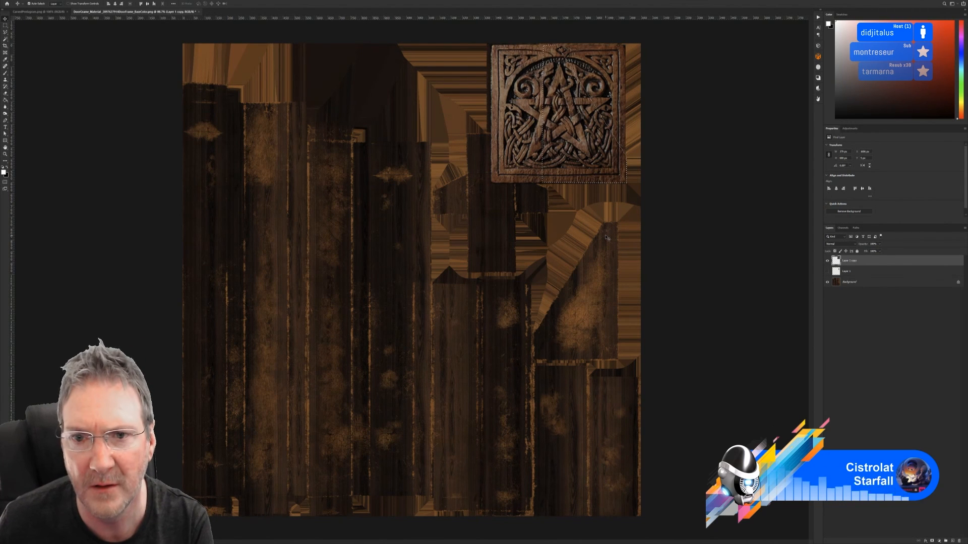
pyautogui.press('Right')
pyautogui.press('Right')
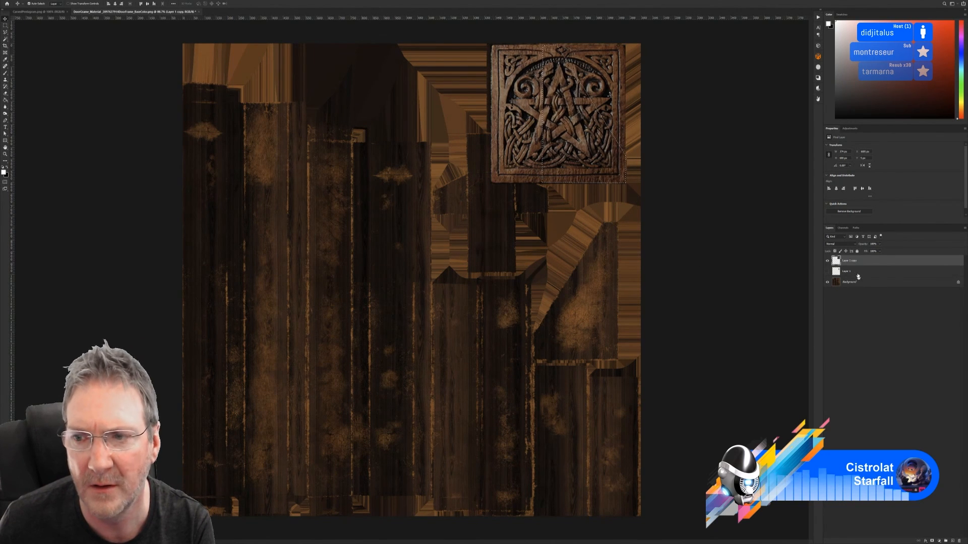
pyautogui.click(5, 26)
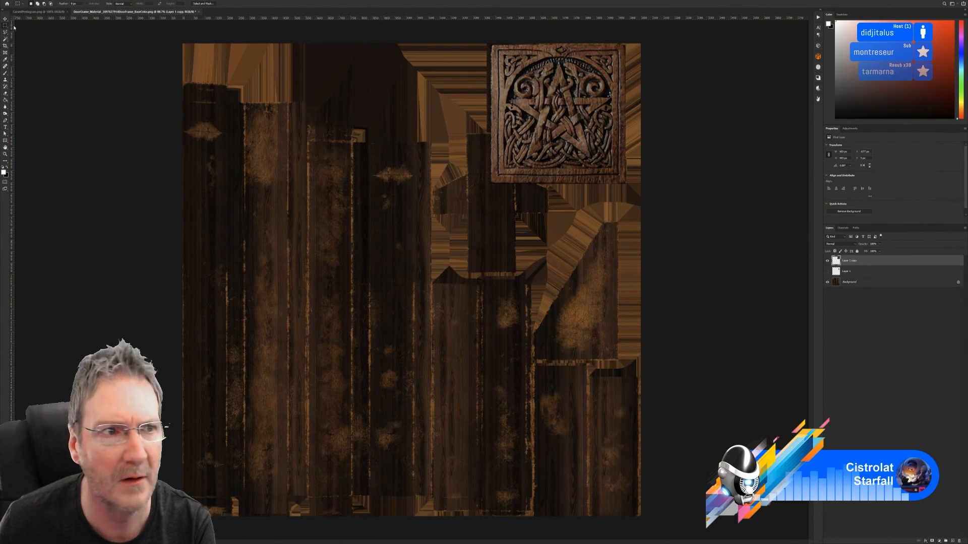
pyautogui.press('v')
pyautogui.press('Right')
pyautogui.press('Right')
pyautogui.press('Right')
pyautogui.press('Right')
pyautogui.press('Right')
pyautogui.press('Right')
pyautogui.press('Right')
pyautogui.press('Right')
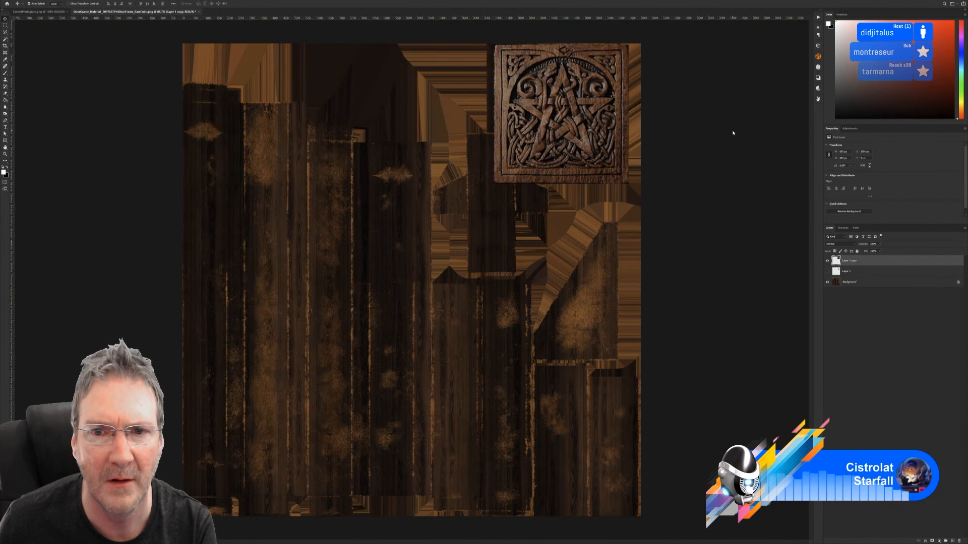
# Load the saved selection to check the pentagram's fit within the triangular panel, and deselect it
pyautogui.click(59, 0)
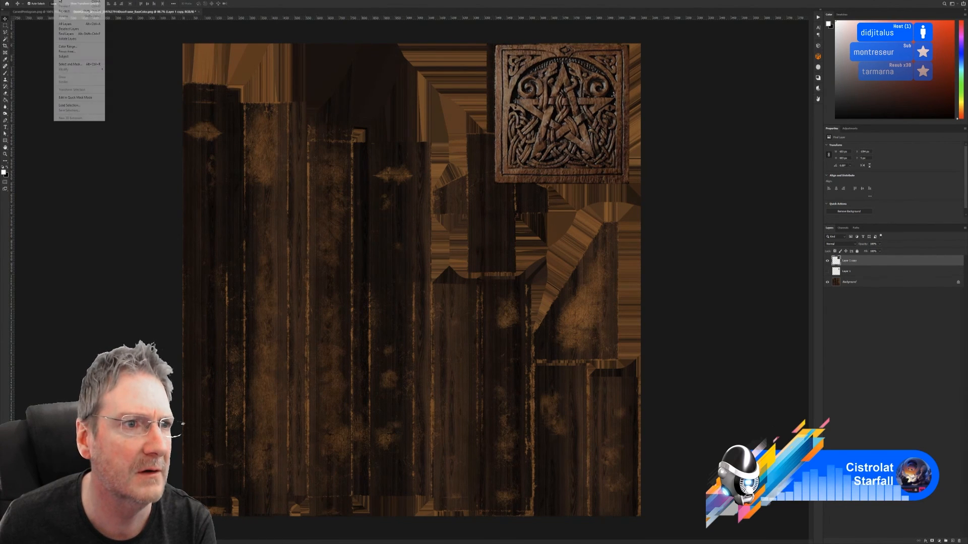
pyautogui.click(67, 105)
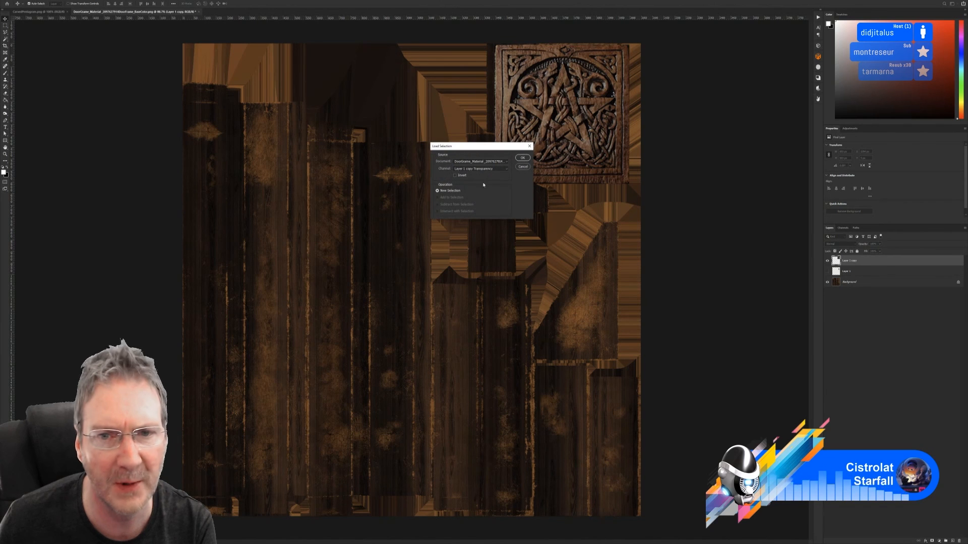
pyautogui.click(494, 171)
pyautogui.click(481, 175)
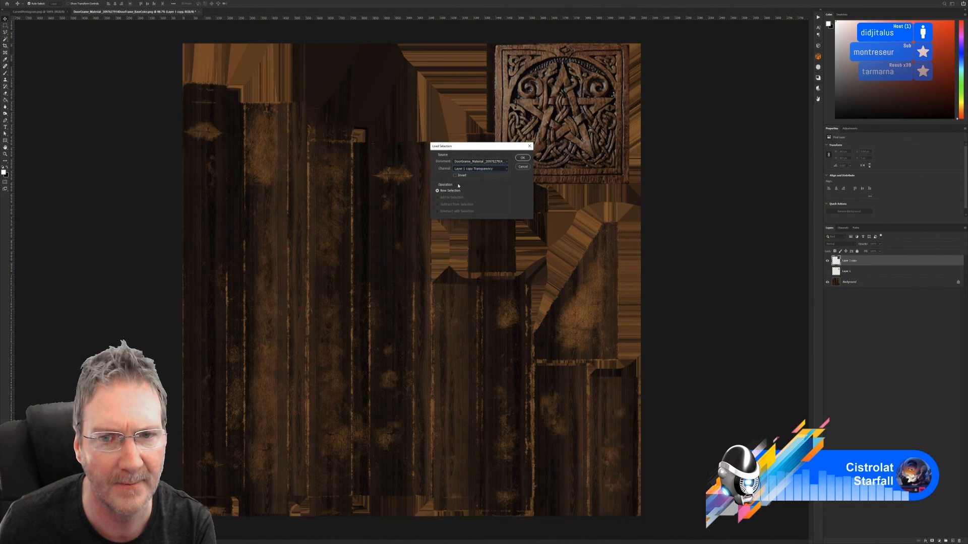
pyautogui.click(522, 158)
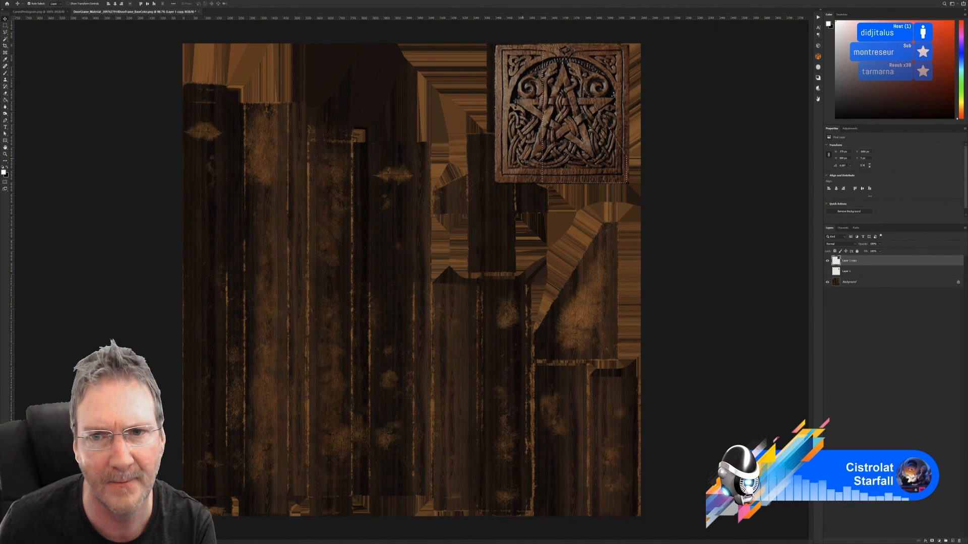
pyautogui.click(5, 26)
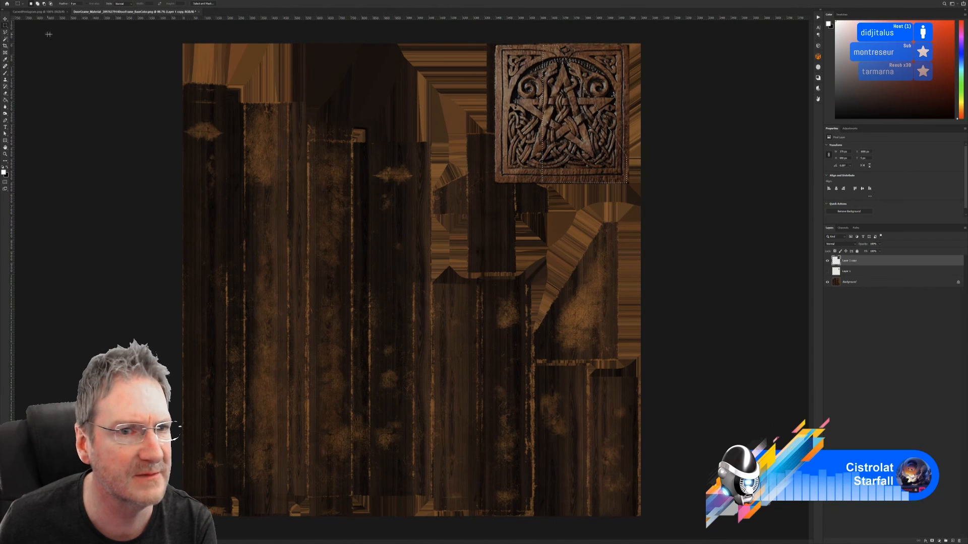
pyautogui.click(390, 104)
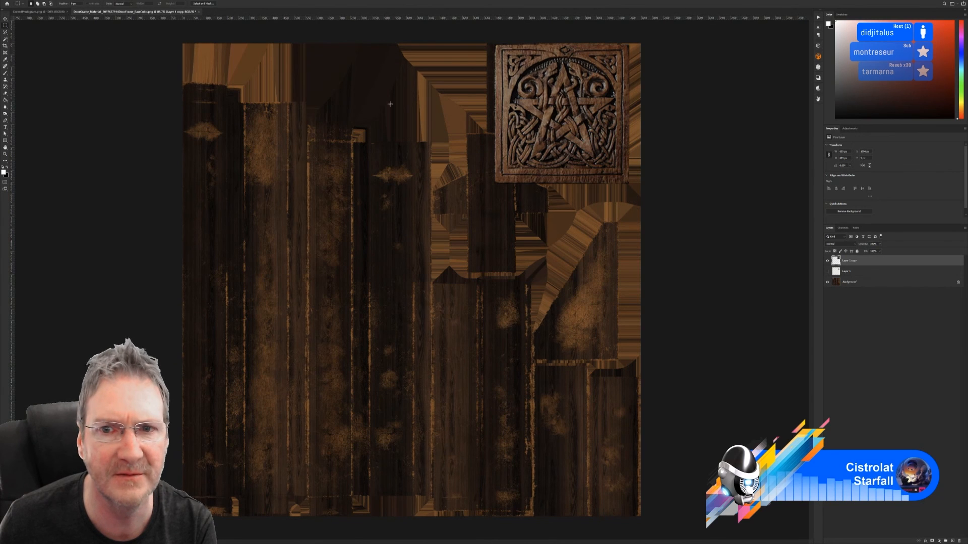
# Nudge the enlarged pentagram layer further right to centre its star better on the triangular panel
pyautogui.click(5, 19)
pyautogui.press('Right')
pyautogui.press('Right')
pyautogui.press('Right')
pyautogui.press('Right')
pyautogui.press('Right')
pyautogui.press('Right')
pyautogui.press('Right')
pyautogui.press('Right')
pyautogui.press('Right')
pyautogui.press('Right')
pyautogui.press('Right')
pyautogui.press('Right')
pyautogui.press('Right')
pyautogui.press('Right')
pyautogui.press('Right')
pyautogui.press('Right')
pyautogui.press('Right')
pyautogui.press('Right')
pyautogui.press('Right')
pyautogui.press('Right')
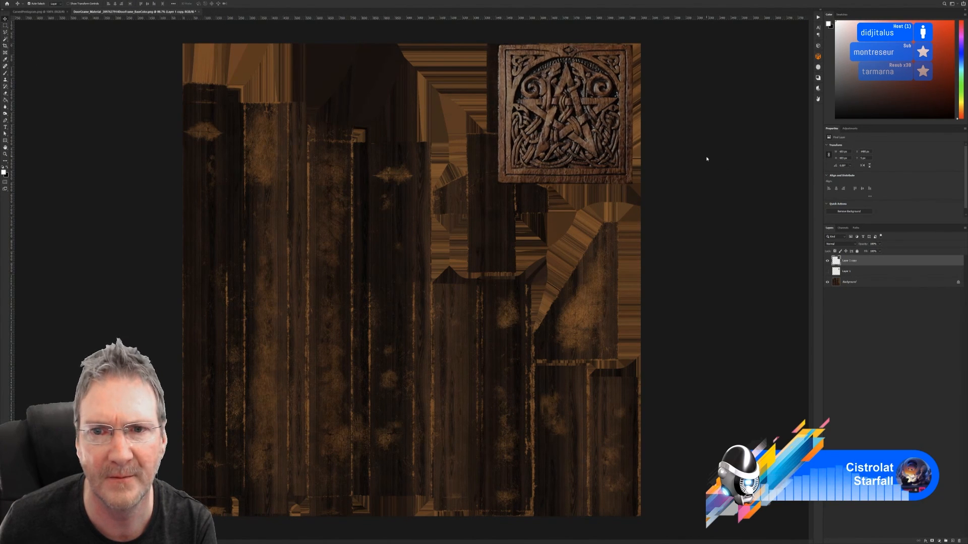
# Load the saved selection "sel" and copy the enclosed triangular part of the enlarged pentagram to a new layer
pyautogui.click(66, 1)
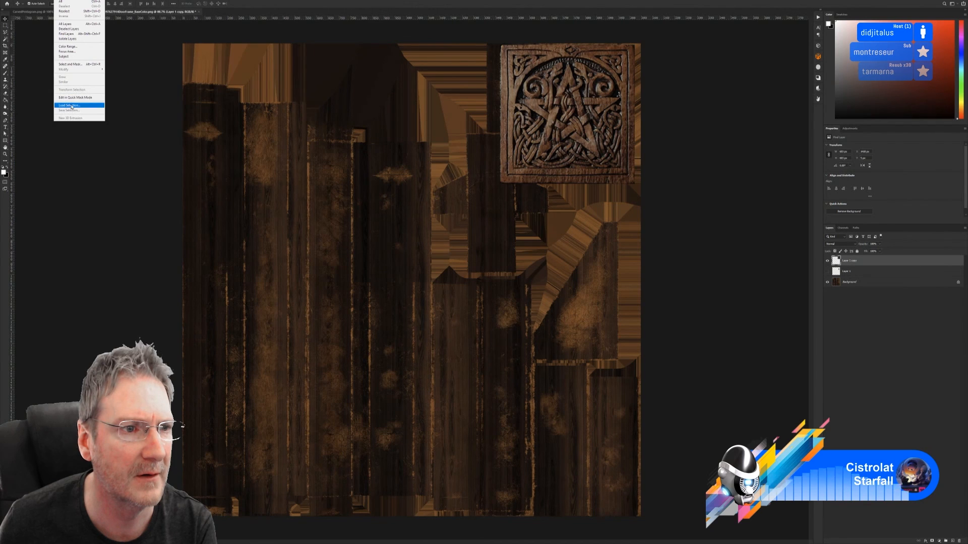
pyautogui.click(69, 105)
pyautogui.click(493, 168)
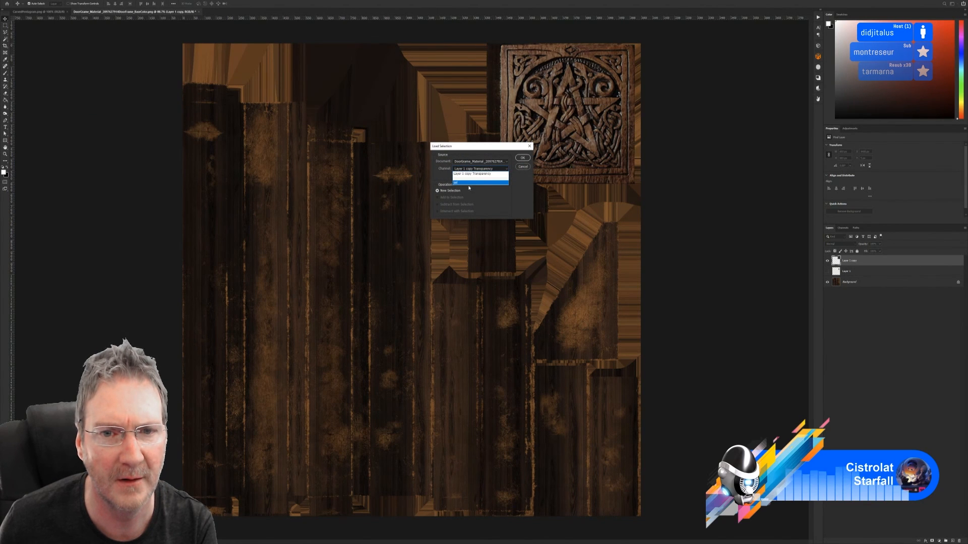
pyautogui.click(470, 187)
pyautogui.click(469, 171)
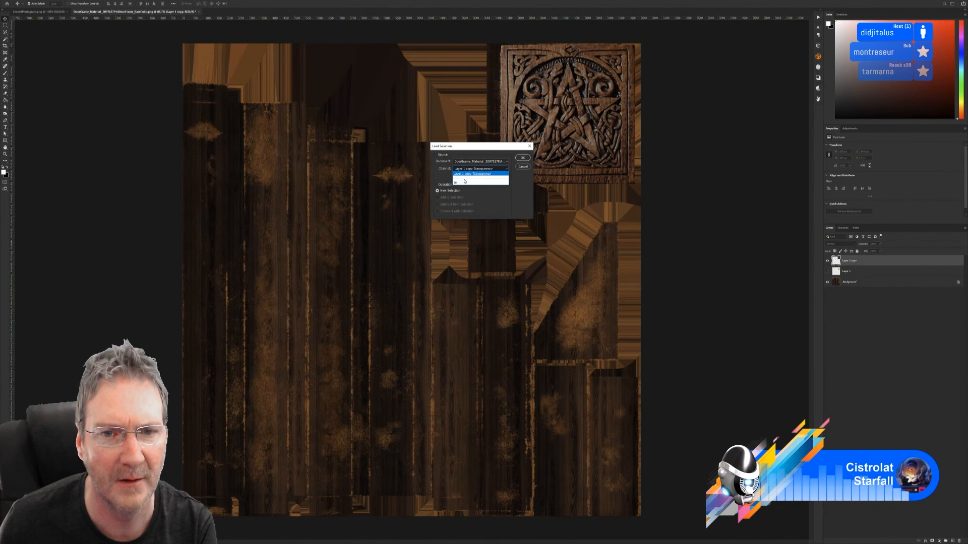
pyautogui.click(459, 182)
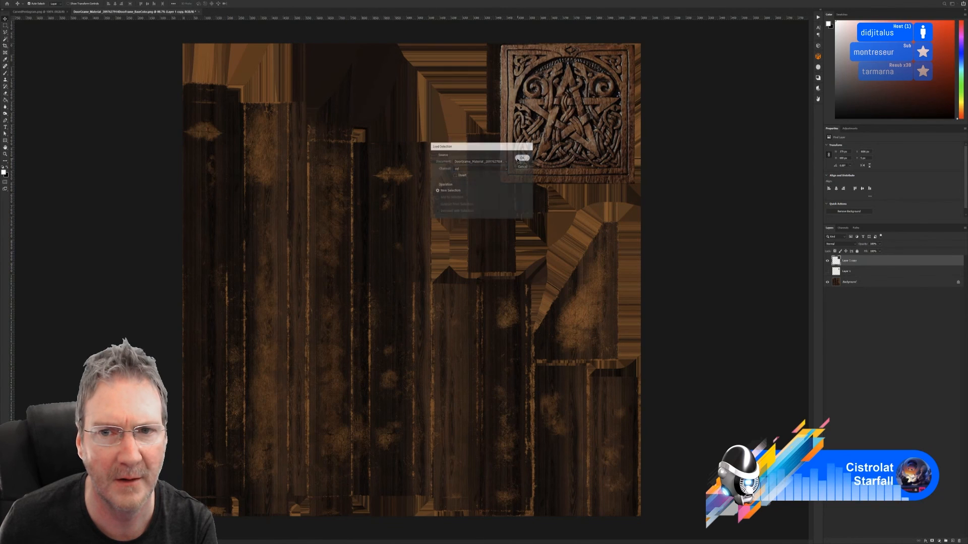
pyautogui.click(522, 158)
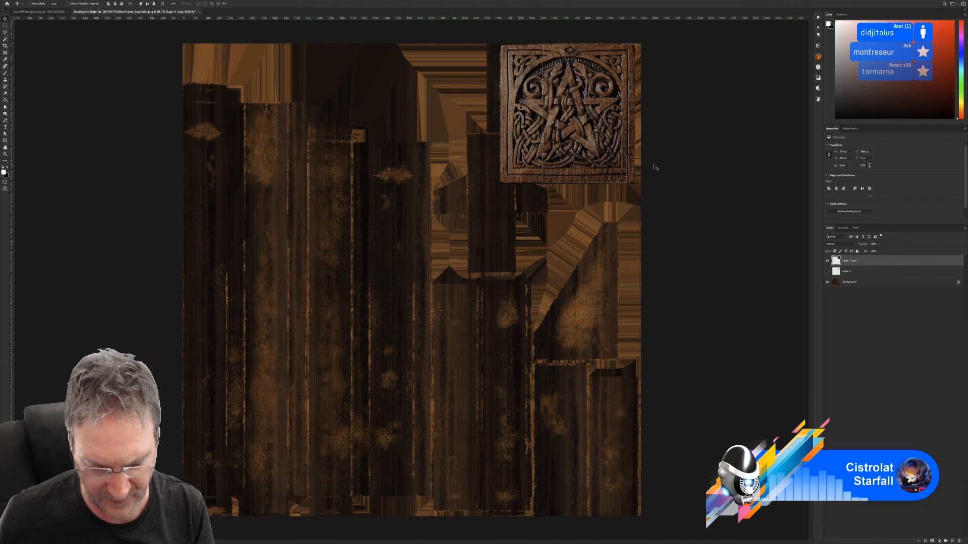
pyautogui.hotkey('ctrl', 'j')
# Delete the triangular cut-out layer and show the original small pentagram layer in place of the enlarged copy
pyautogui.click(828, 273)
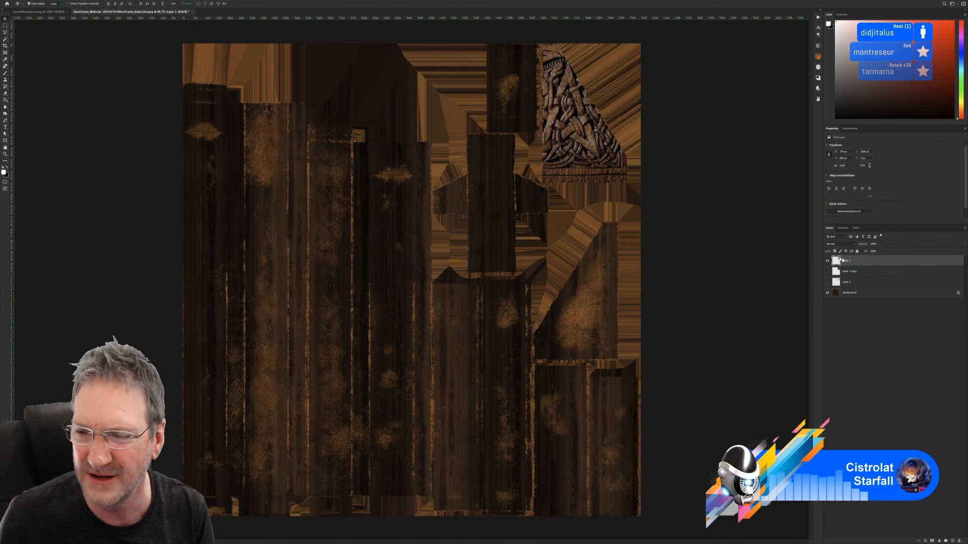
pyautogui.press('Delete')
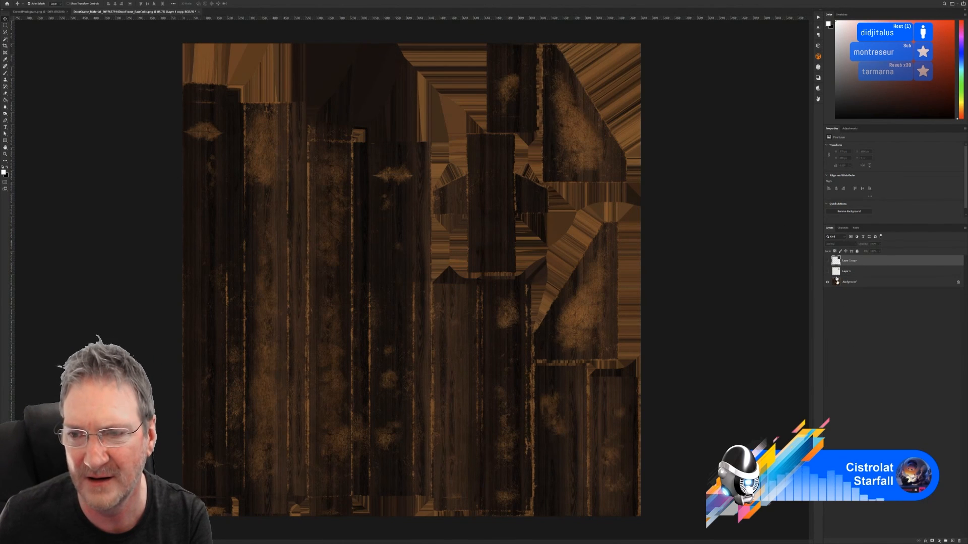
pyautogui.click(827, 272)
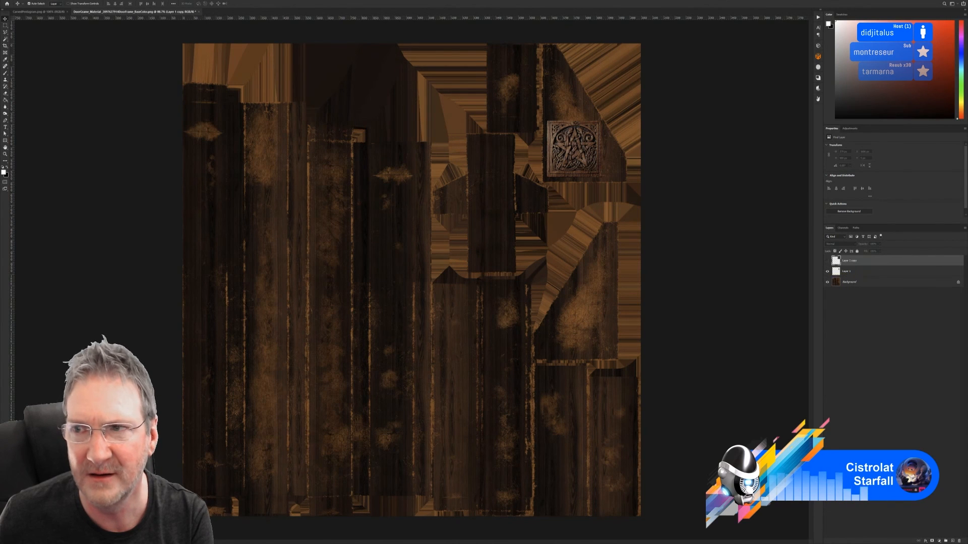
# Switch to 3ds Max, view the door frame's pentagram side and save the scene
pyautogui.press('super+d')
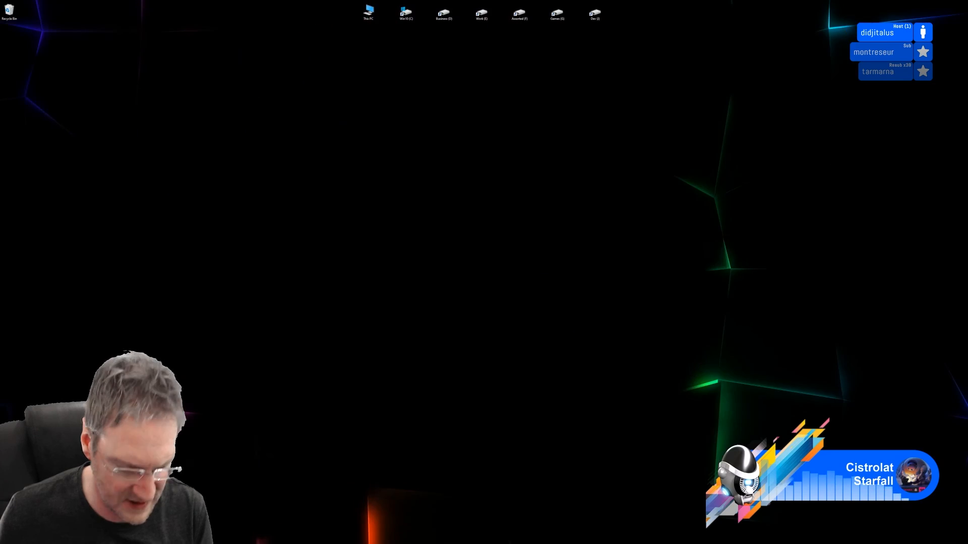
pyautogui.hotkey('alt', 'Tab')
pyautogui.keyDown('alt'); pyautogui.moveTo(374, 212); pyautogui.dragTo(388, 209, button='middle'); pyautogui.keyUp('alt')
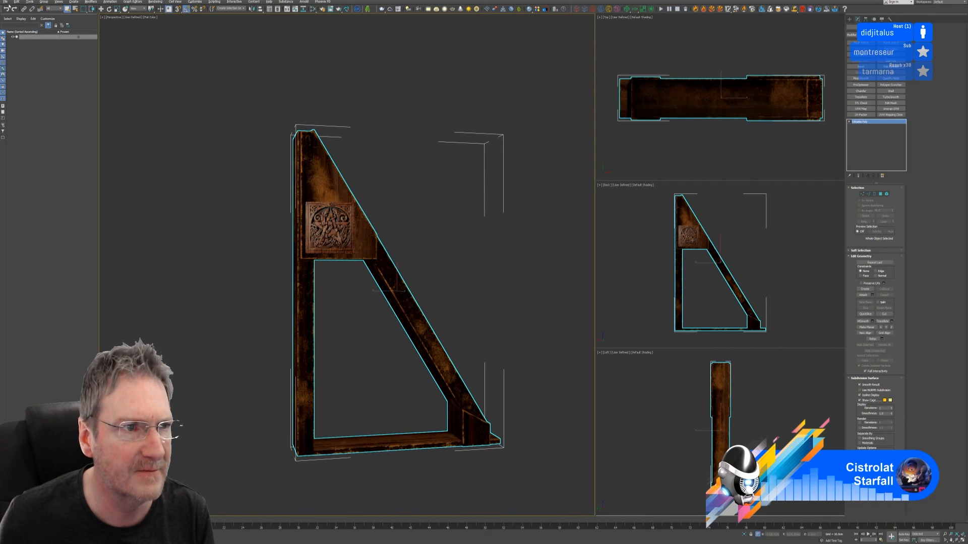
pyautogui.click(6, 2)
pyautogui.click(21, 42)
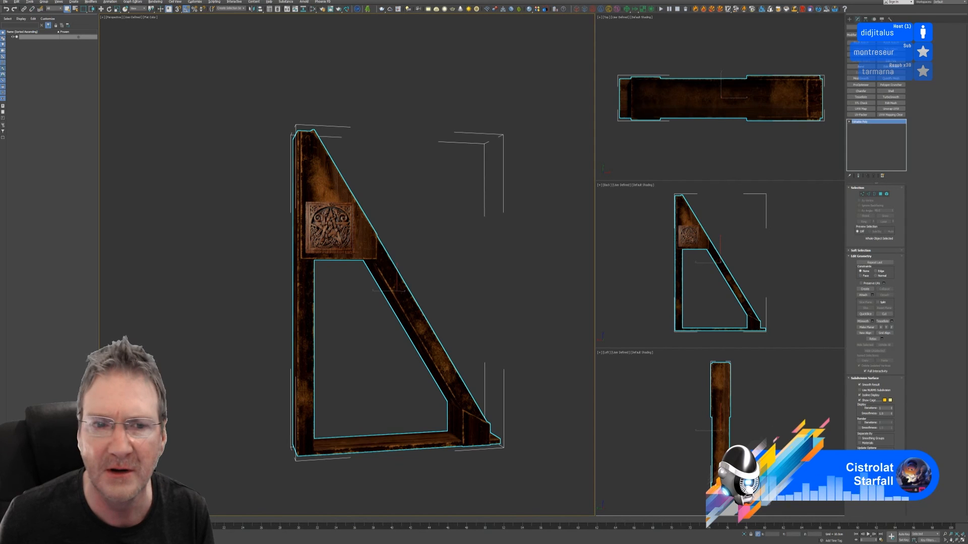
pyautogui.press('super+d')
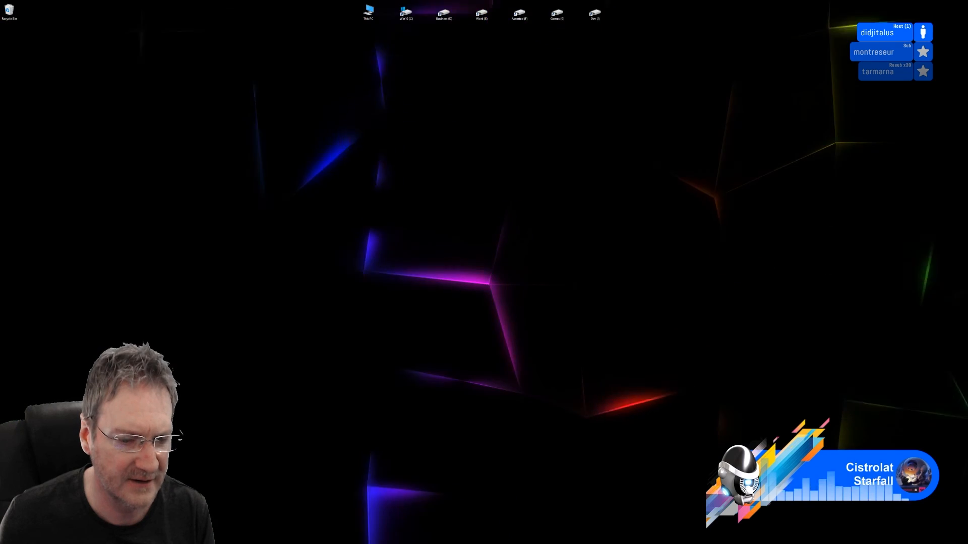
# Switch to Unreal Editor and examine the untextured white door frame between the red wooden panels in the level
pyautogui.hotkey('alt', 'Tab')
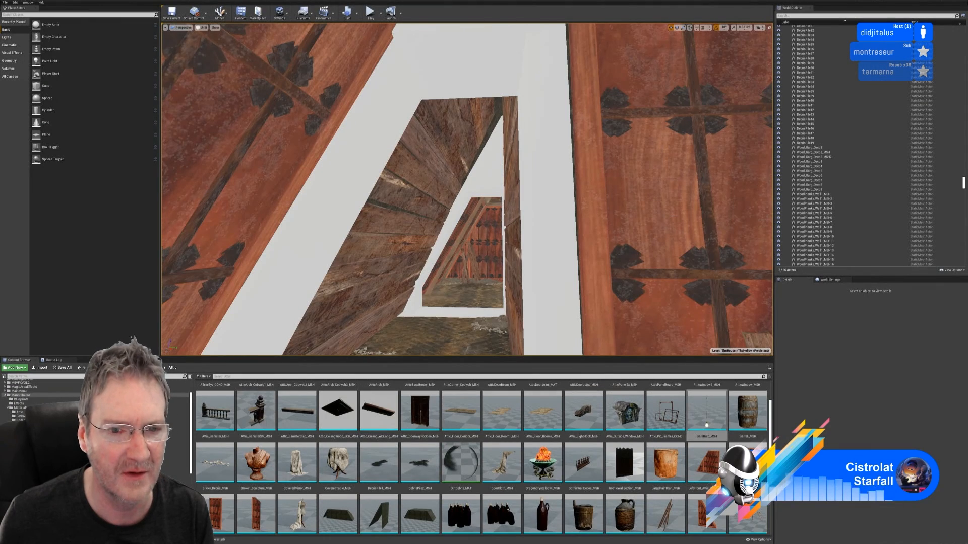
pyautogui.moveTo(467, 201); pyautogui.dragTo(482, 141, button='right')
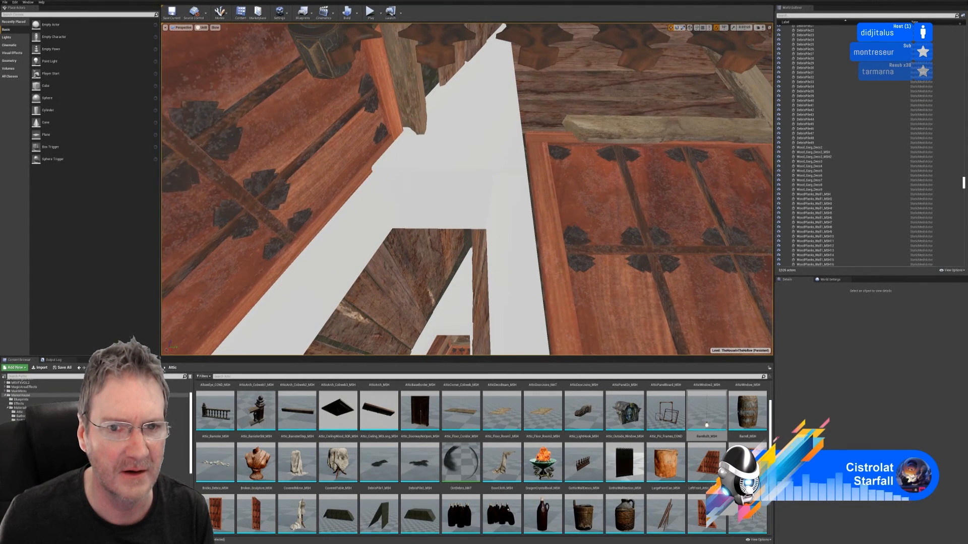
pyautogui.moveTo(467, 189); pyautogui.dragTo(554, 242, button='right')
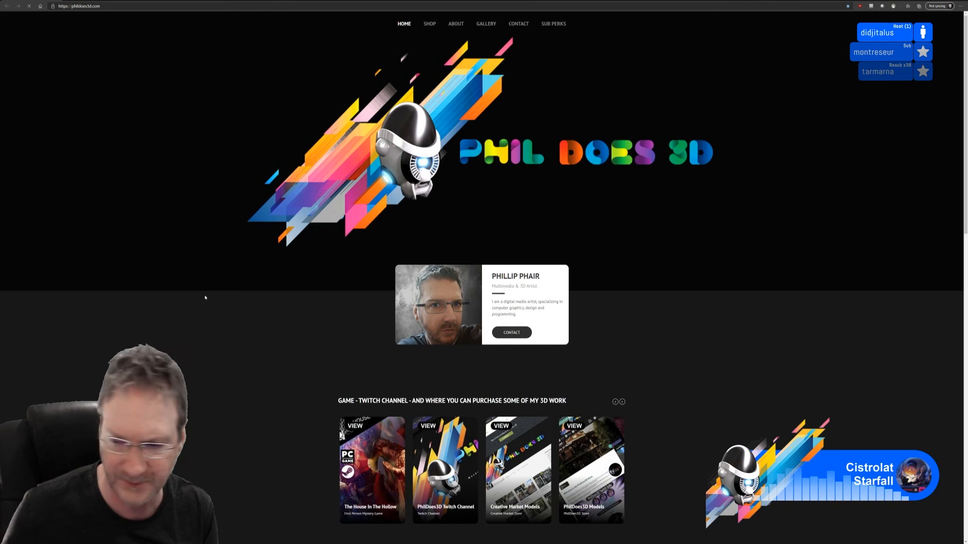
# Load the copied Discord image link in the web browser and examine the space shuttle model's cockpit windows and hull panels
pyautogui.hotkey('ctrl', 'l')
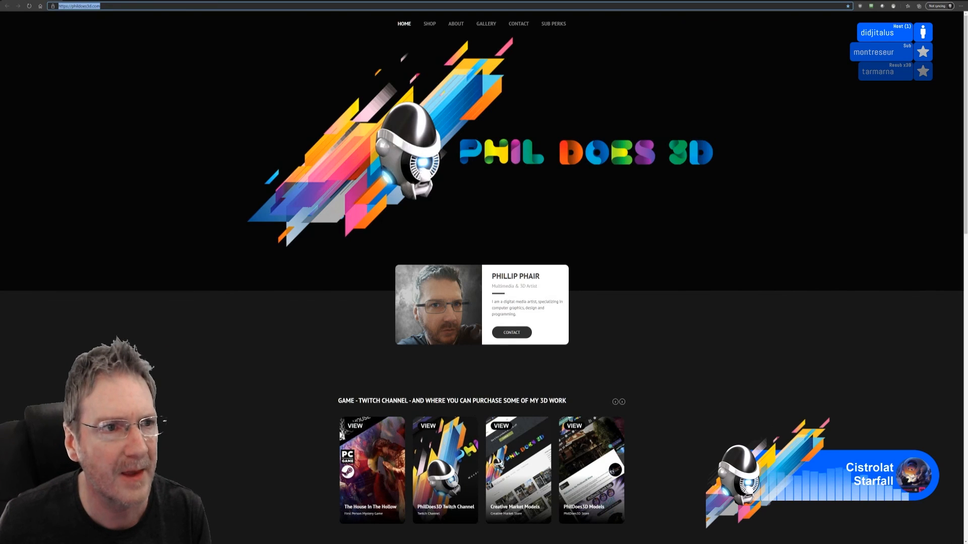
pyautogui.hotkey('ctrl', 'v')
pyautogui.press('Return')
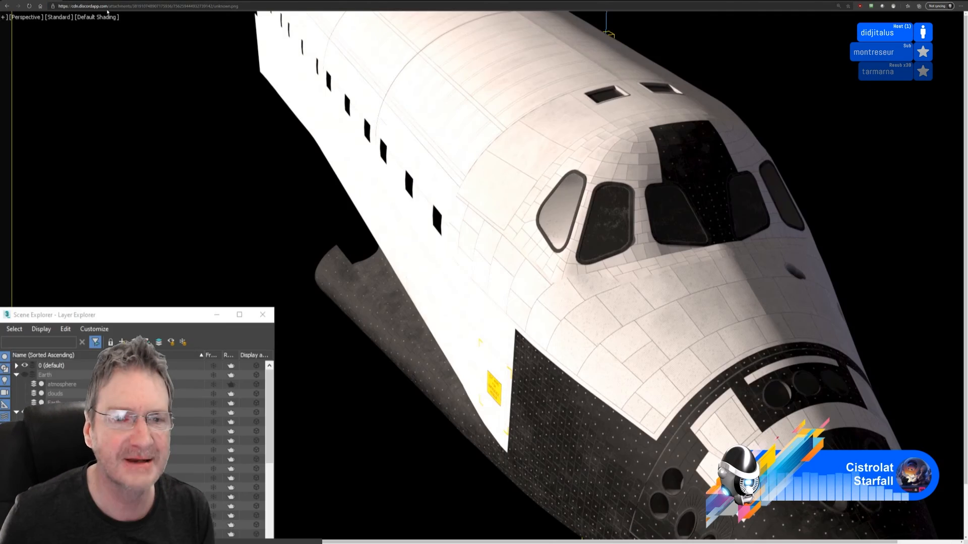
pyautogui.keyDown('ctrl'); pyautogui.scroll(-2, 419, 270); pyautogui.keyUp('ctrl')
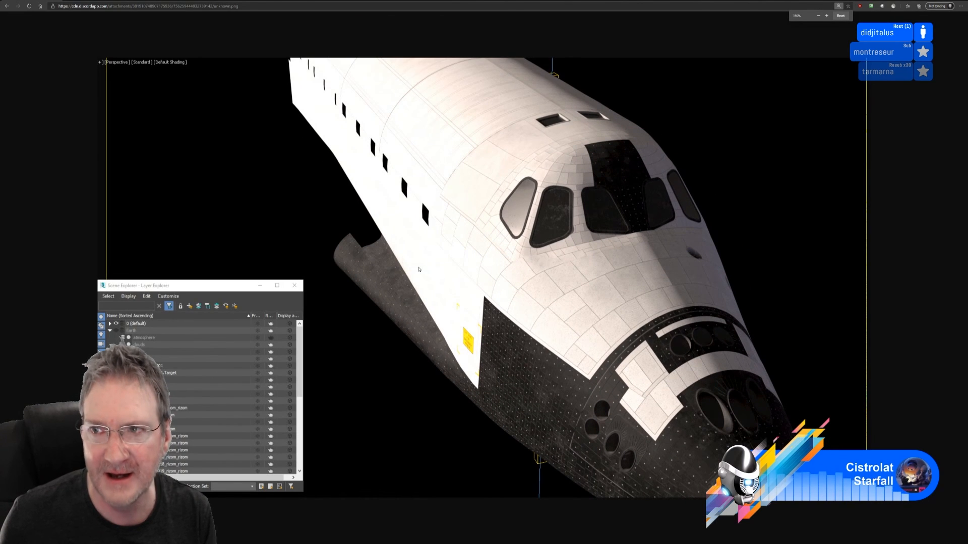
pyautogui.keyDown('ctrl'); pyautogui.scroll(1, 504, 119); pyautogui.keyUp('ctrl')
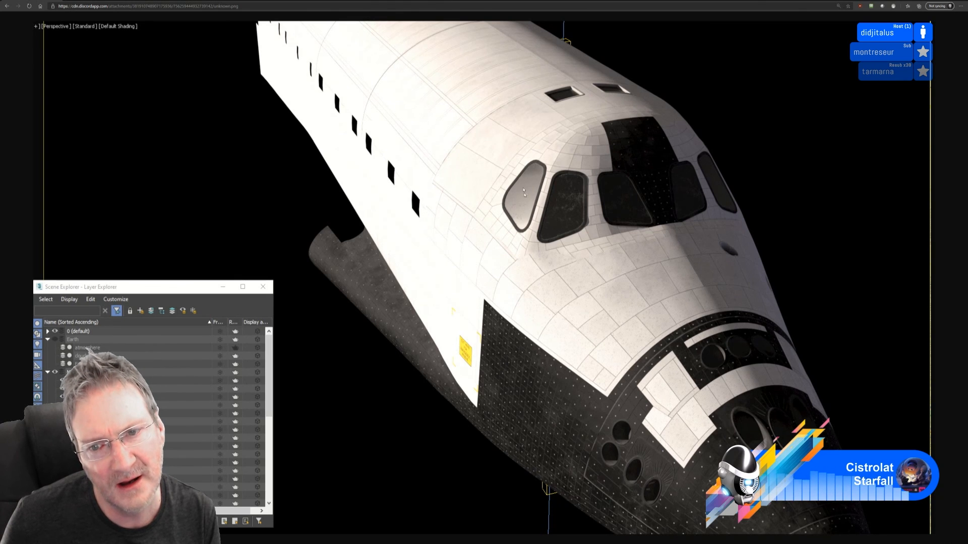
pyautogui.keyDown('ctrl'); pyautogui.scroll(5, 524, 191); pyautogui.keyUp('ctrl')
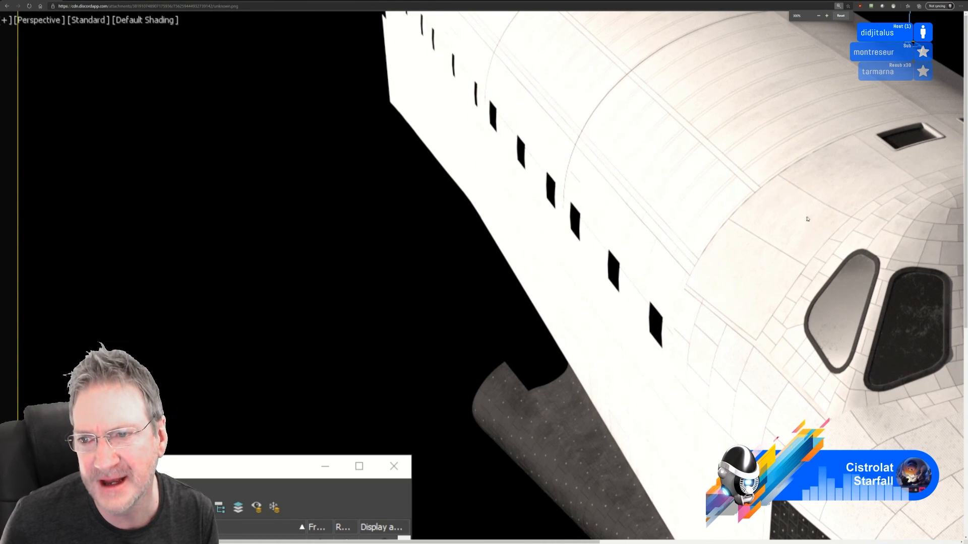
pyautogui.keyDown('ctrl'); pyautogui.scroll(-4, 824, 189); pyautogui.keyUp('ctrl')
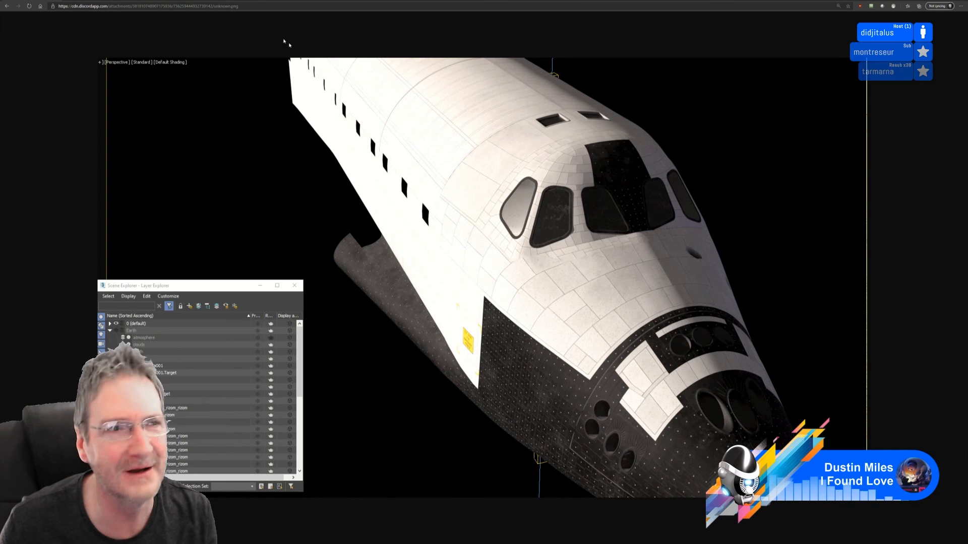
# Load the copied ArtStation image link in a new browser tab, examine the enlarged gun render, and return to the desktop
pyautogui.hotkey('ctrl', 't')
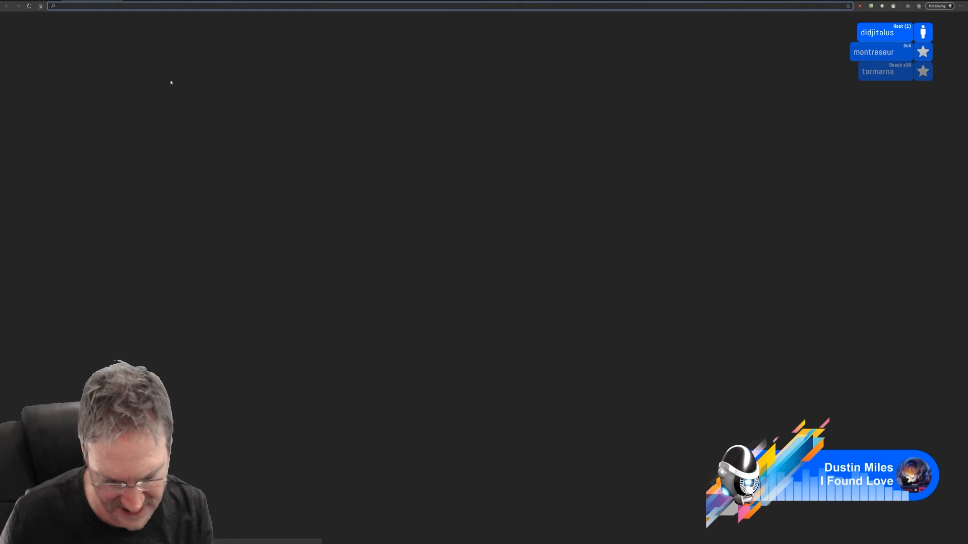
pyautogui.hotkey('ctrl', 'v')
pyautogui.press('Return')
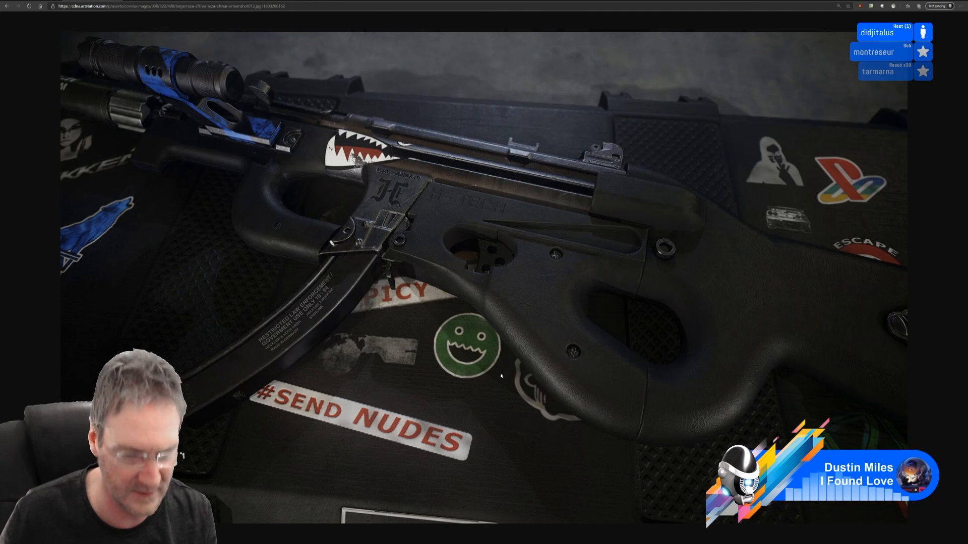
pyautogui.hotkey('ctrl', '+')
pyautogui.hotkey('ctrl', '-')
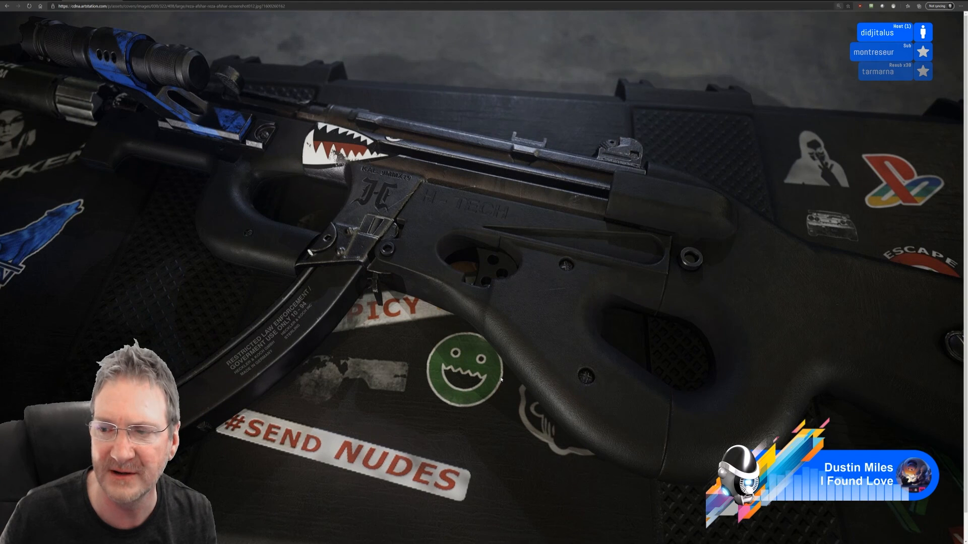
pyautogui.hotkey('ctrl', '+')
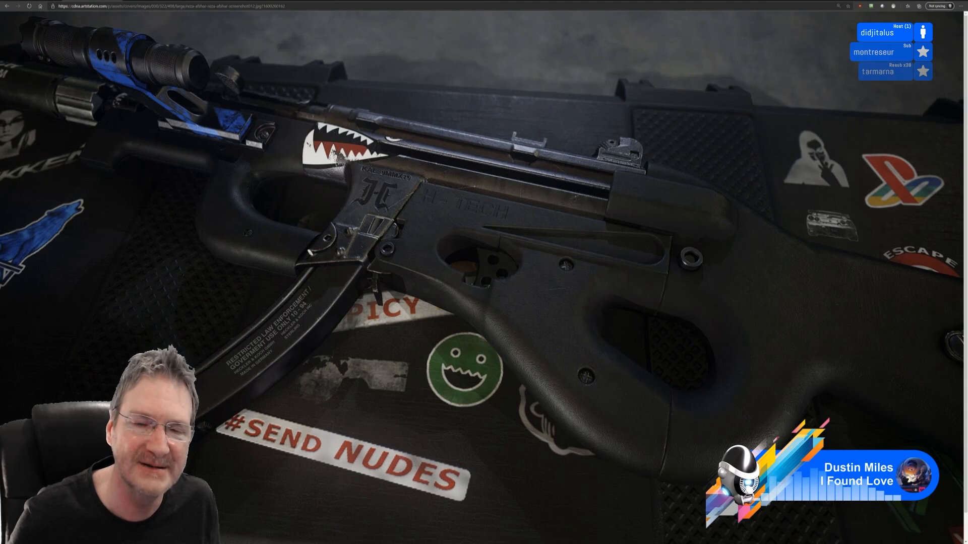
pyautogui.press('super+d')
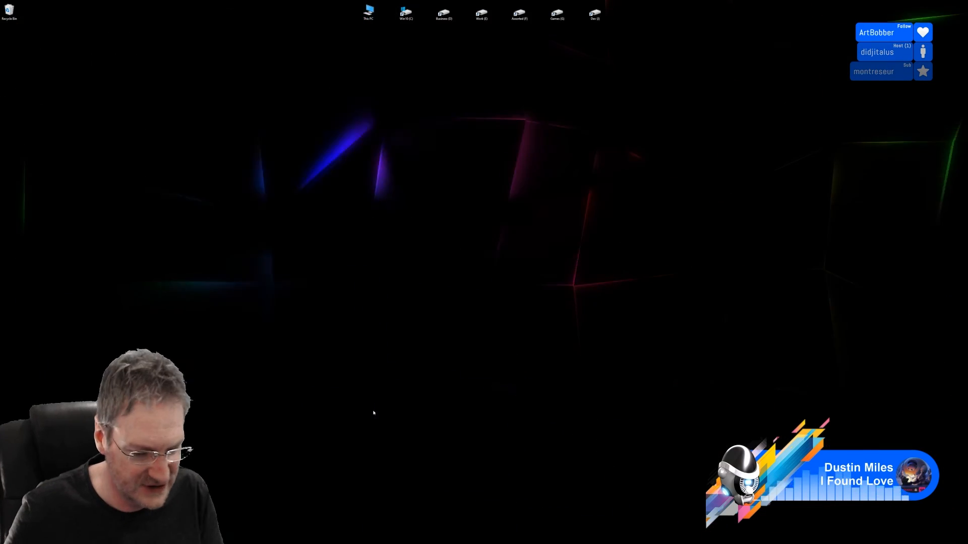